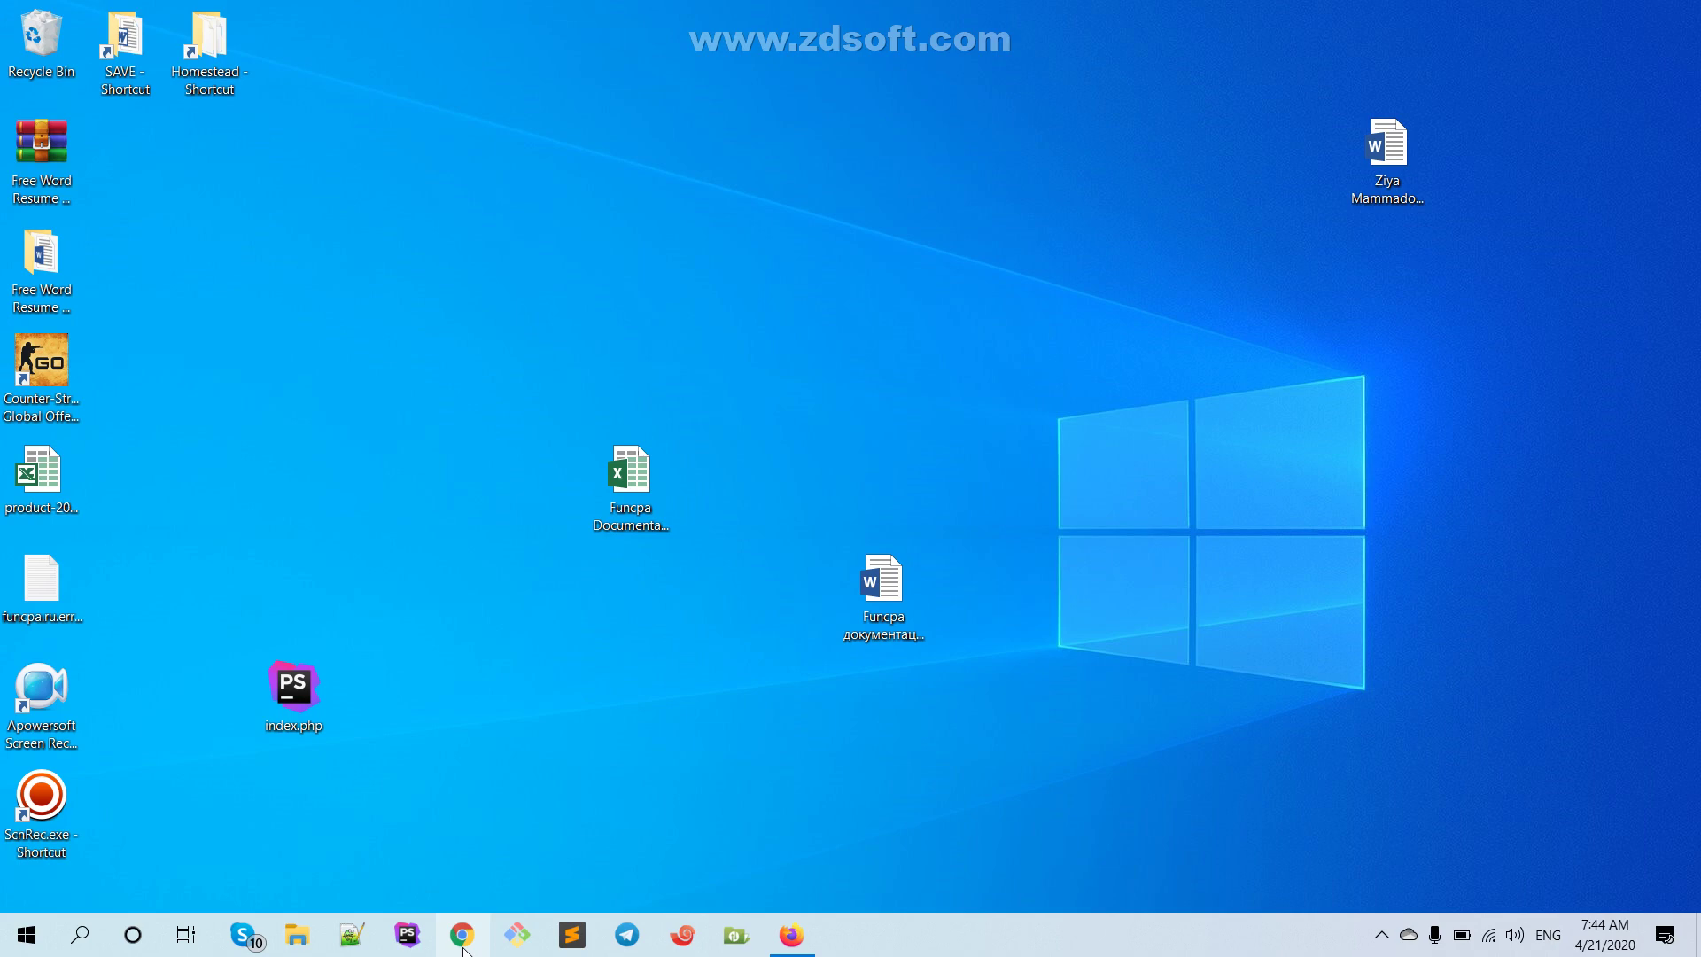
# Launch Chrome and go to laravel.com
pyautogui.click(462, 934)
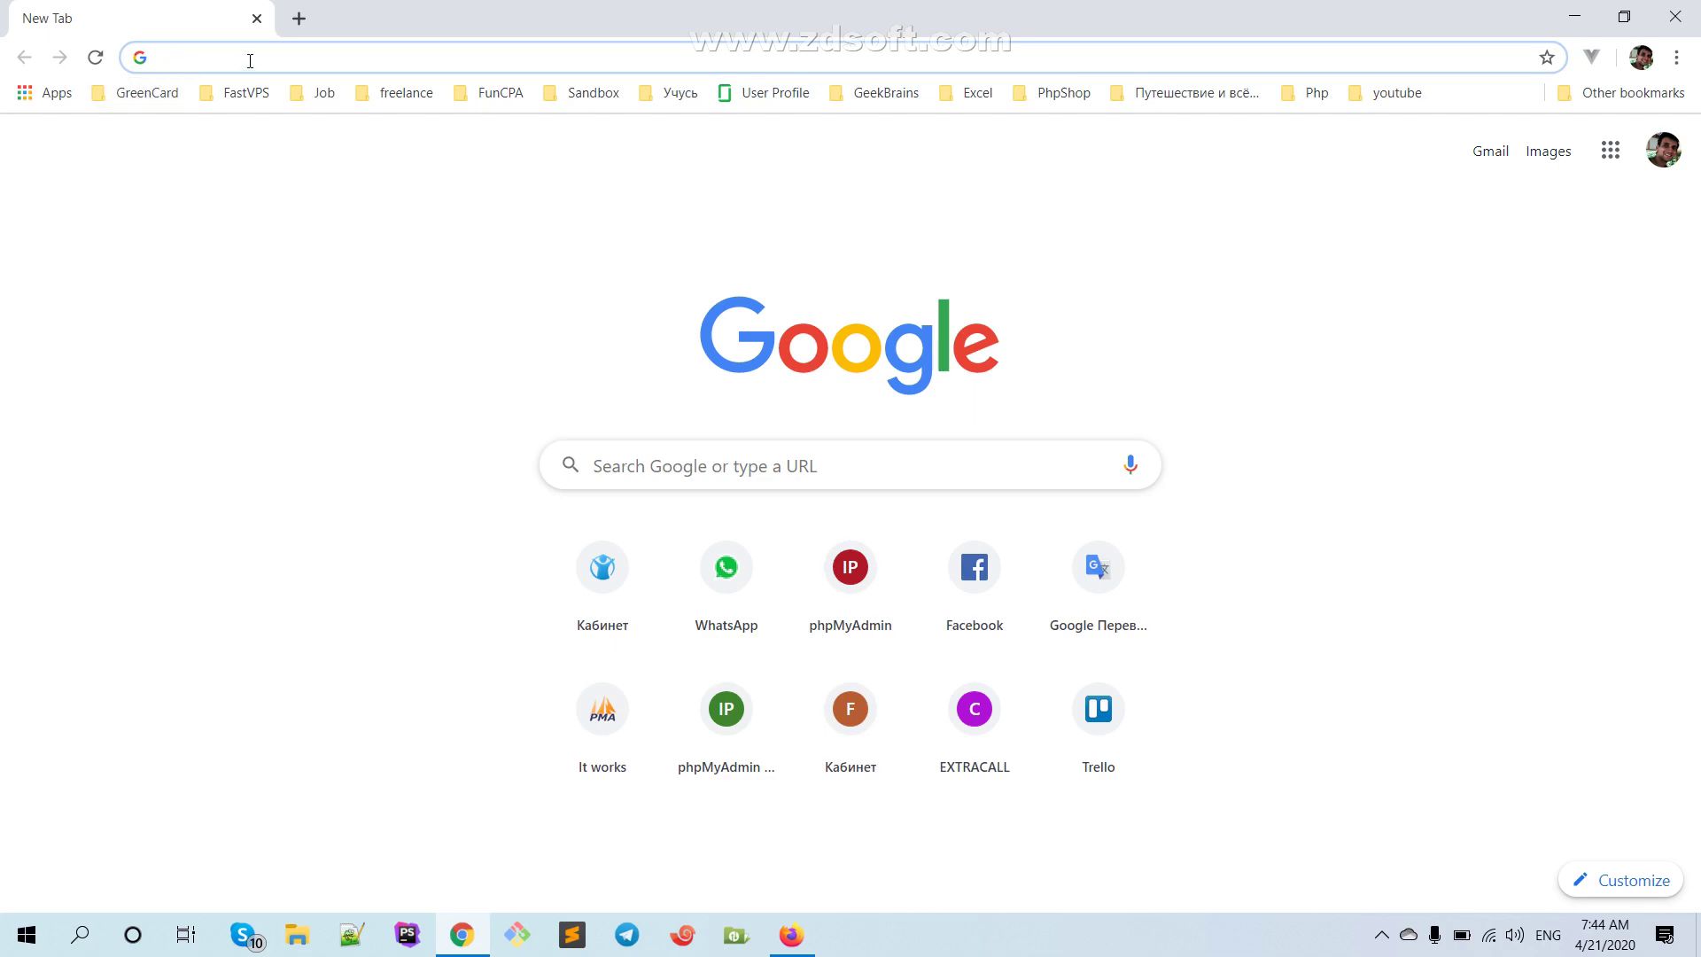
pyautogui.write('laravel.com')
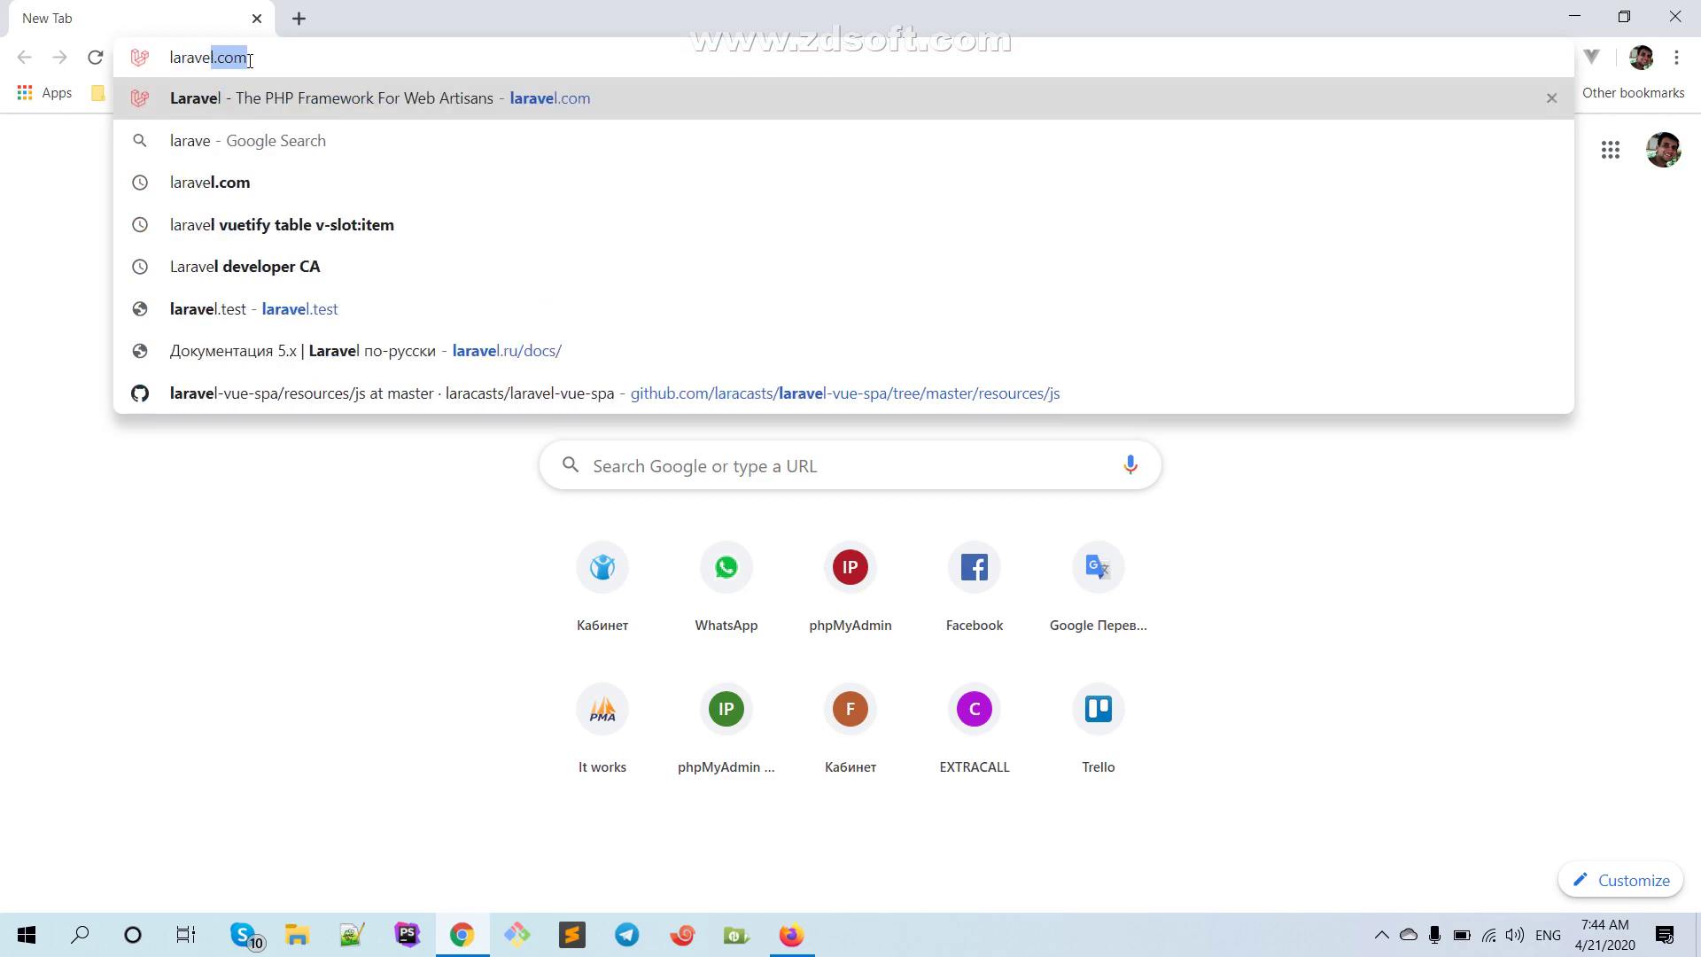
pyautogui.press('Return')
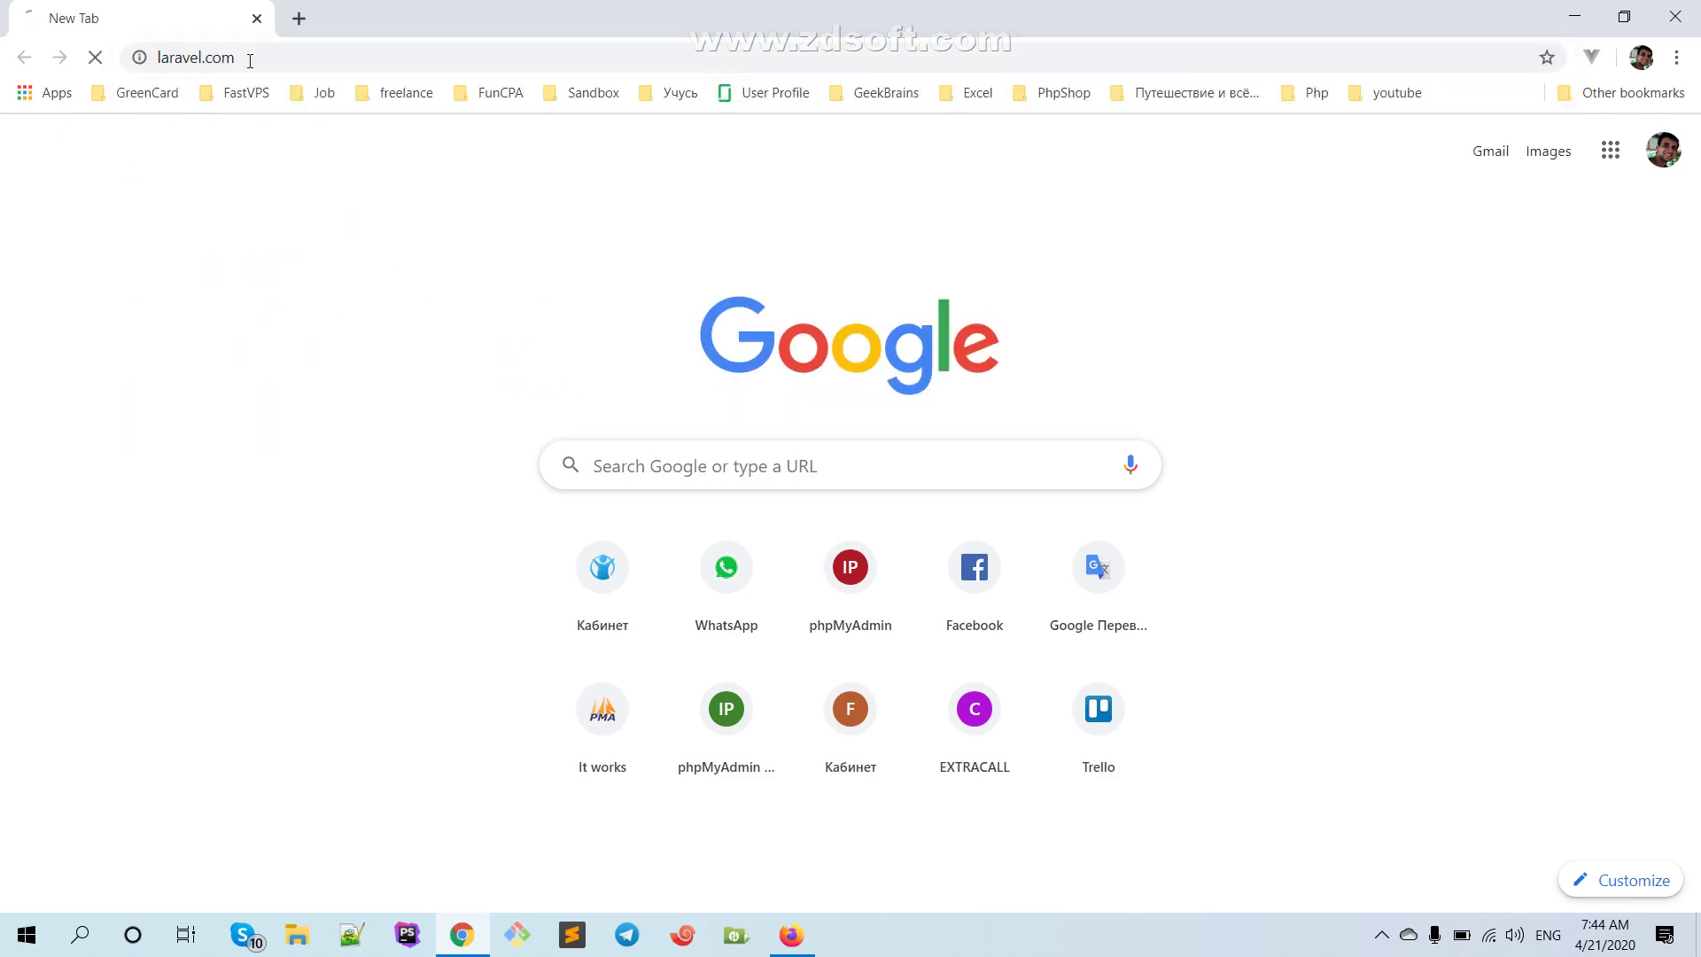
# From the Laravel documentation, open the Laravel Homestead page linked under Server Requirements
pyautogui.click(476, 203)
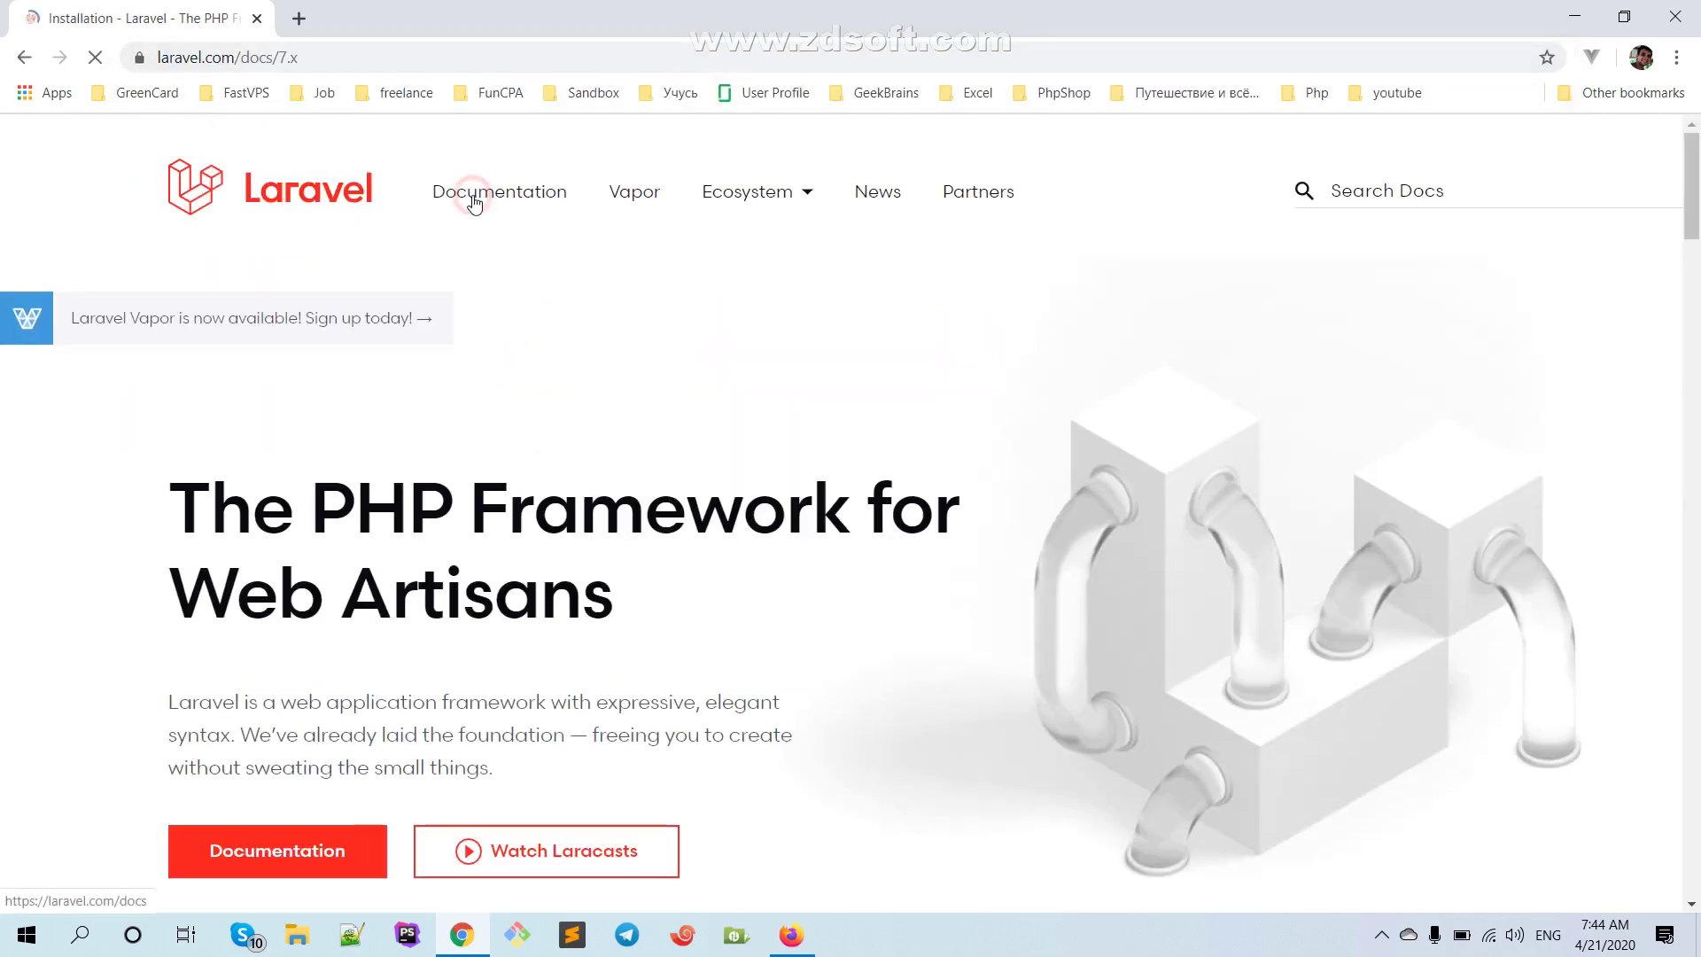
pyautogui.scroll(-4, 489, 480)
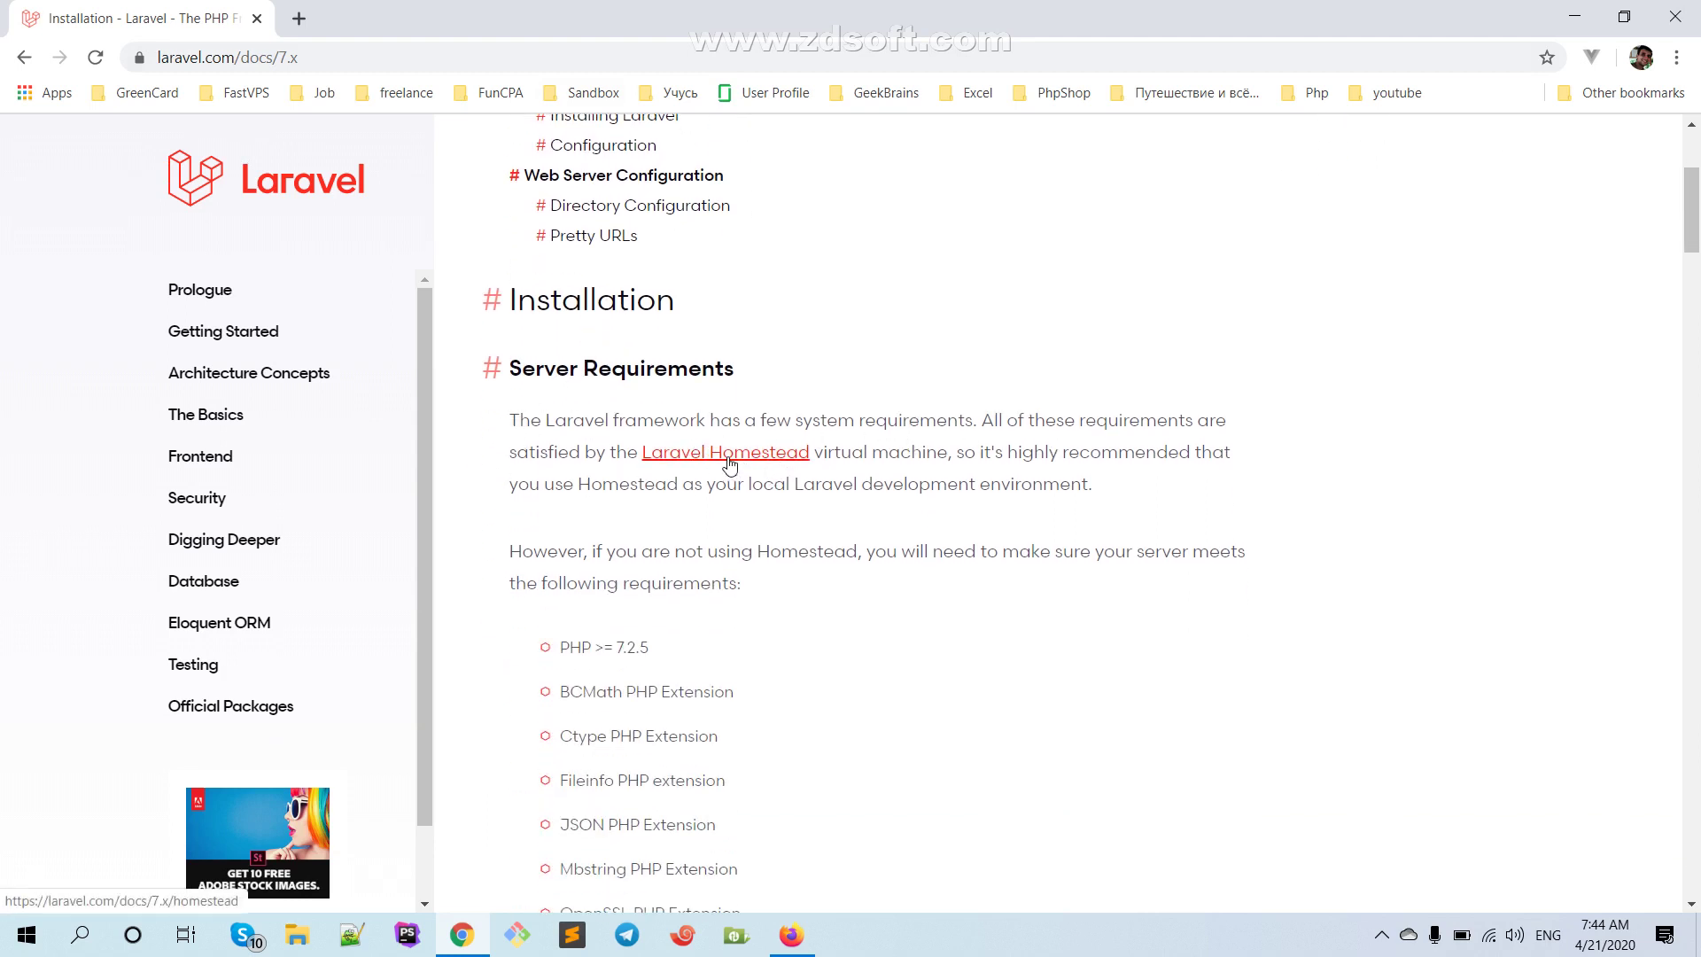
pyautogui.scroll(-2, 722, 465)
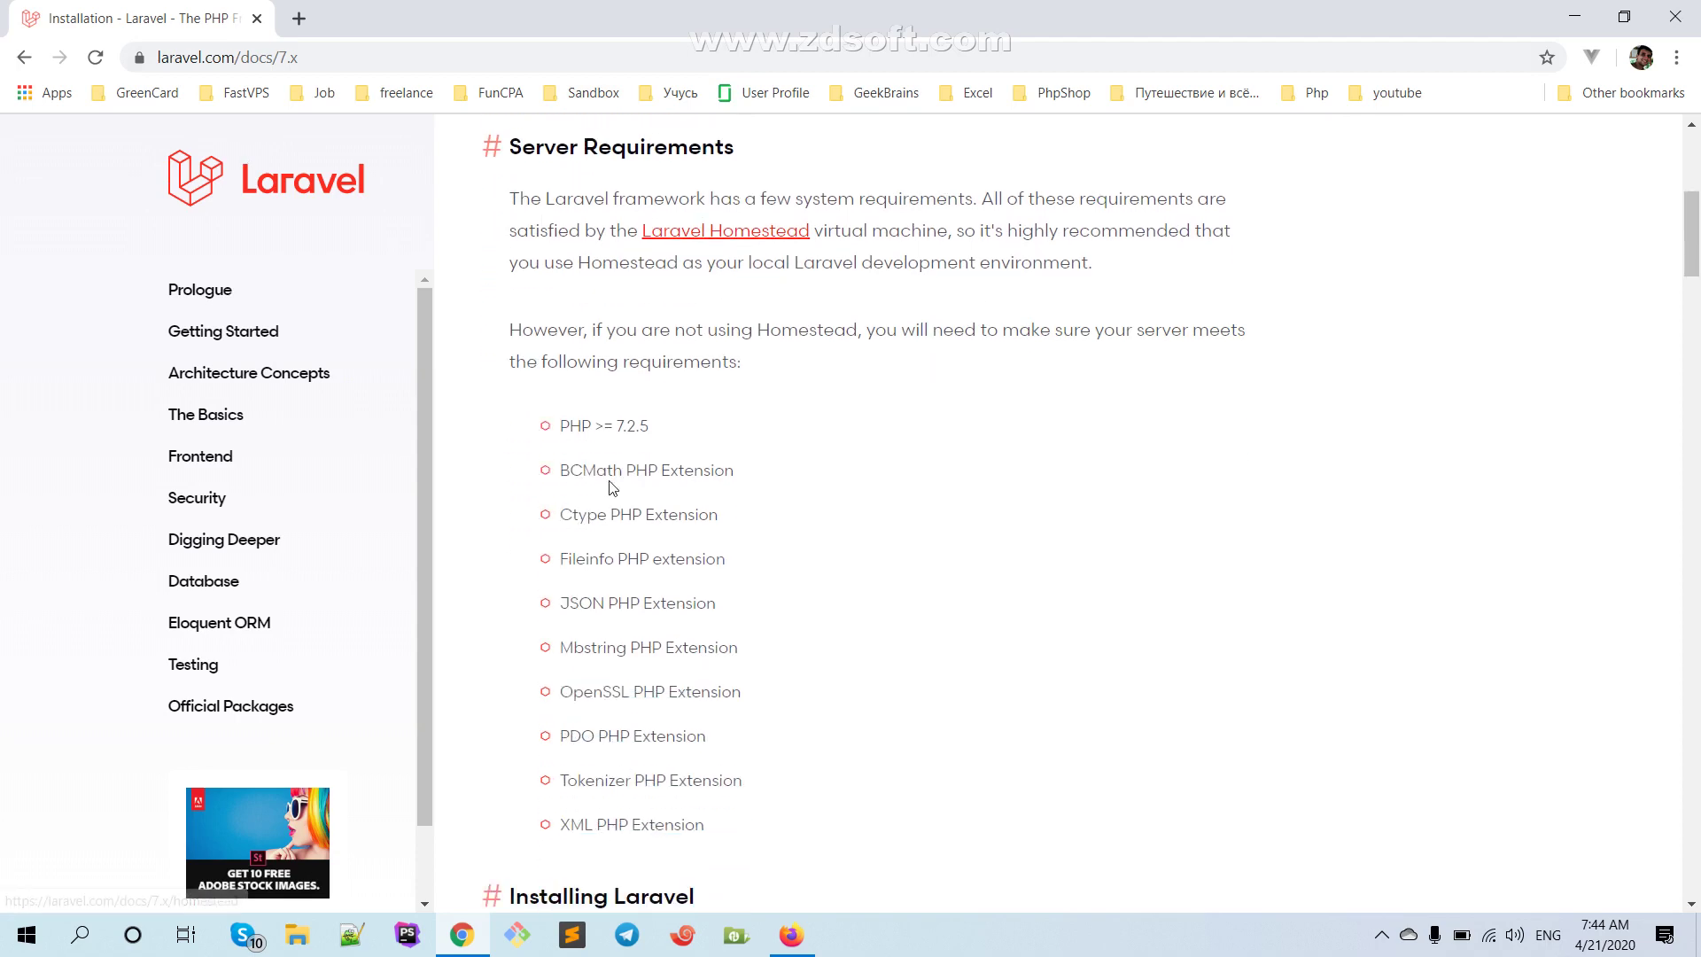
pyautogui.scroll(2, 706, 443)
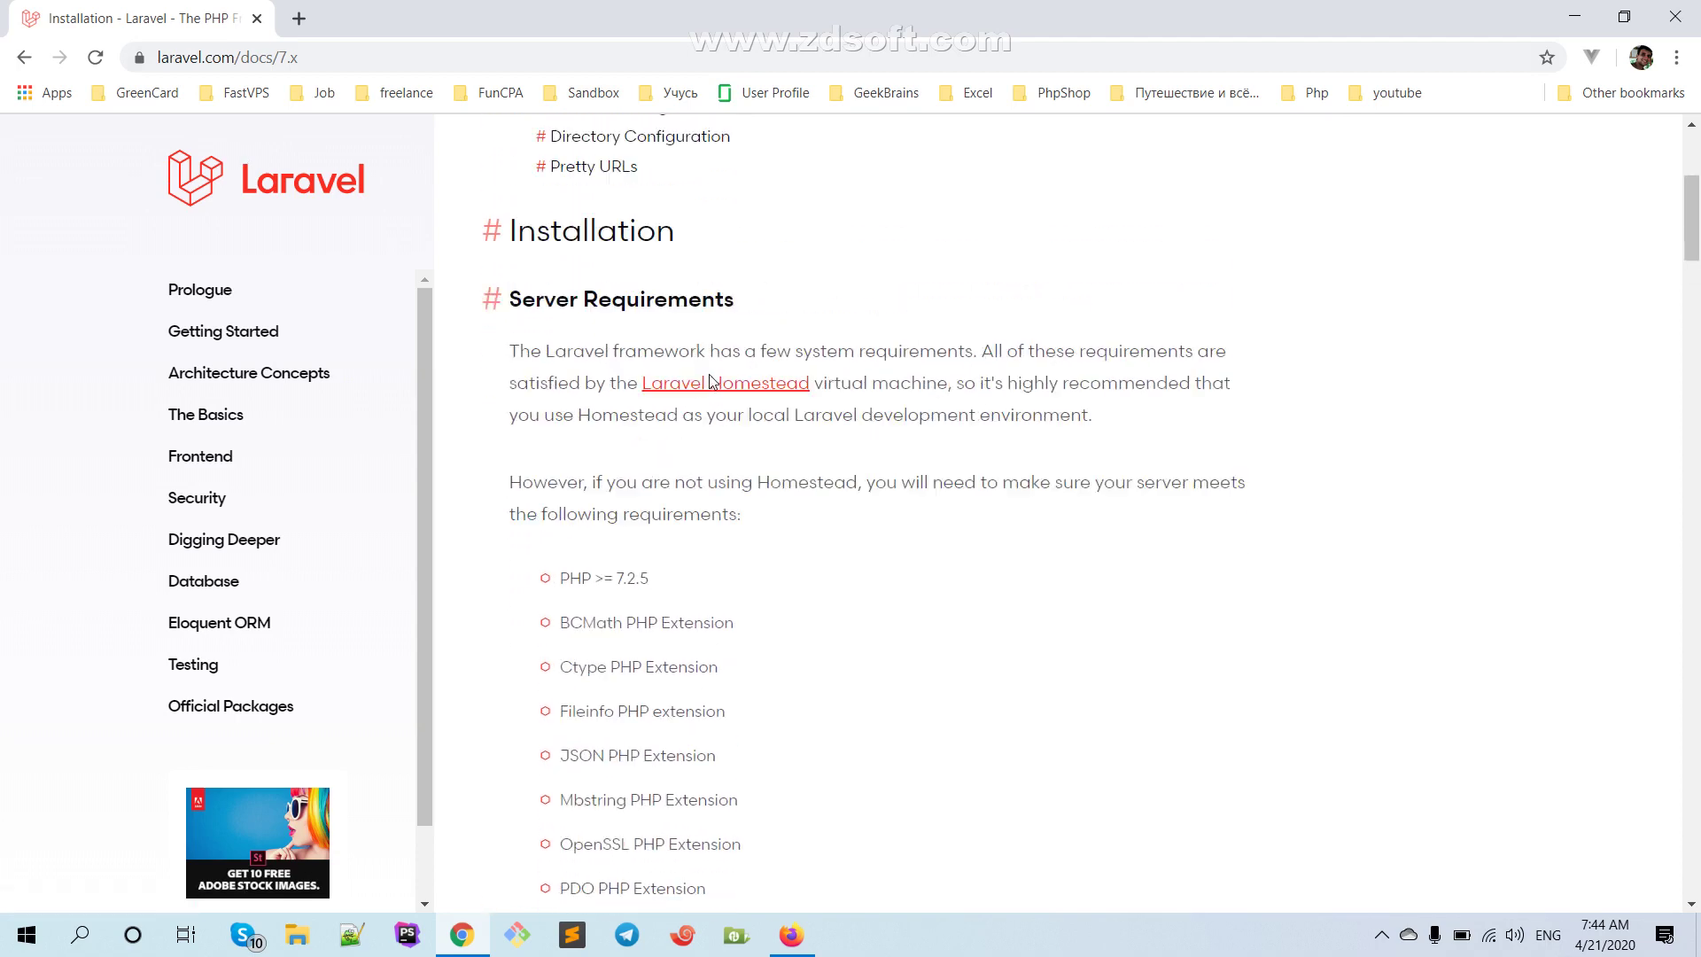
pyautogui.click(702, 459)
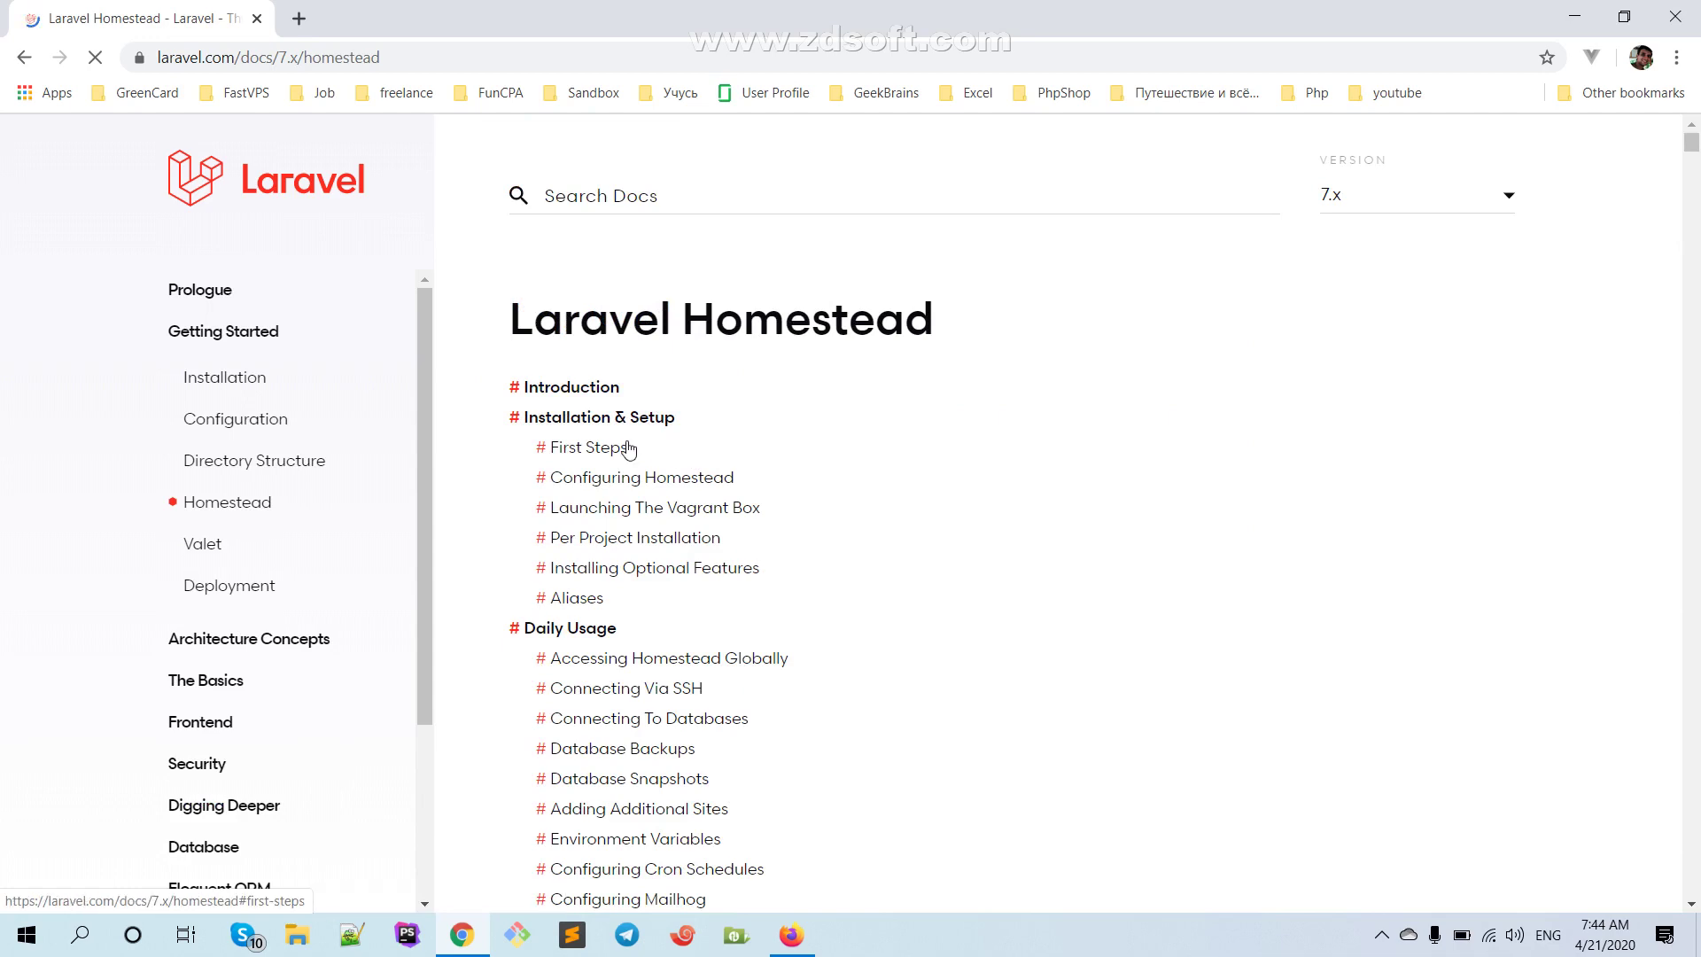
# Scroll to Homestead's First Steps and open the VirtualBox 6.x link in a background tab
pyautogui.scroll(-1, 629, 449)
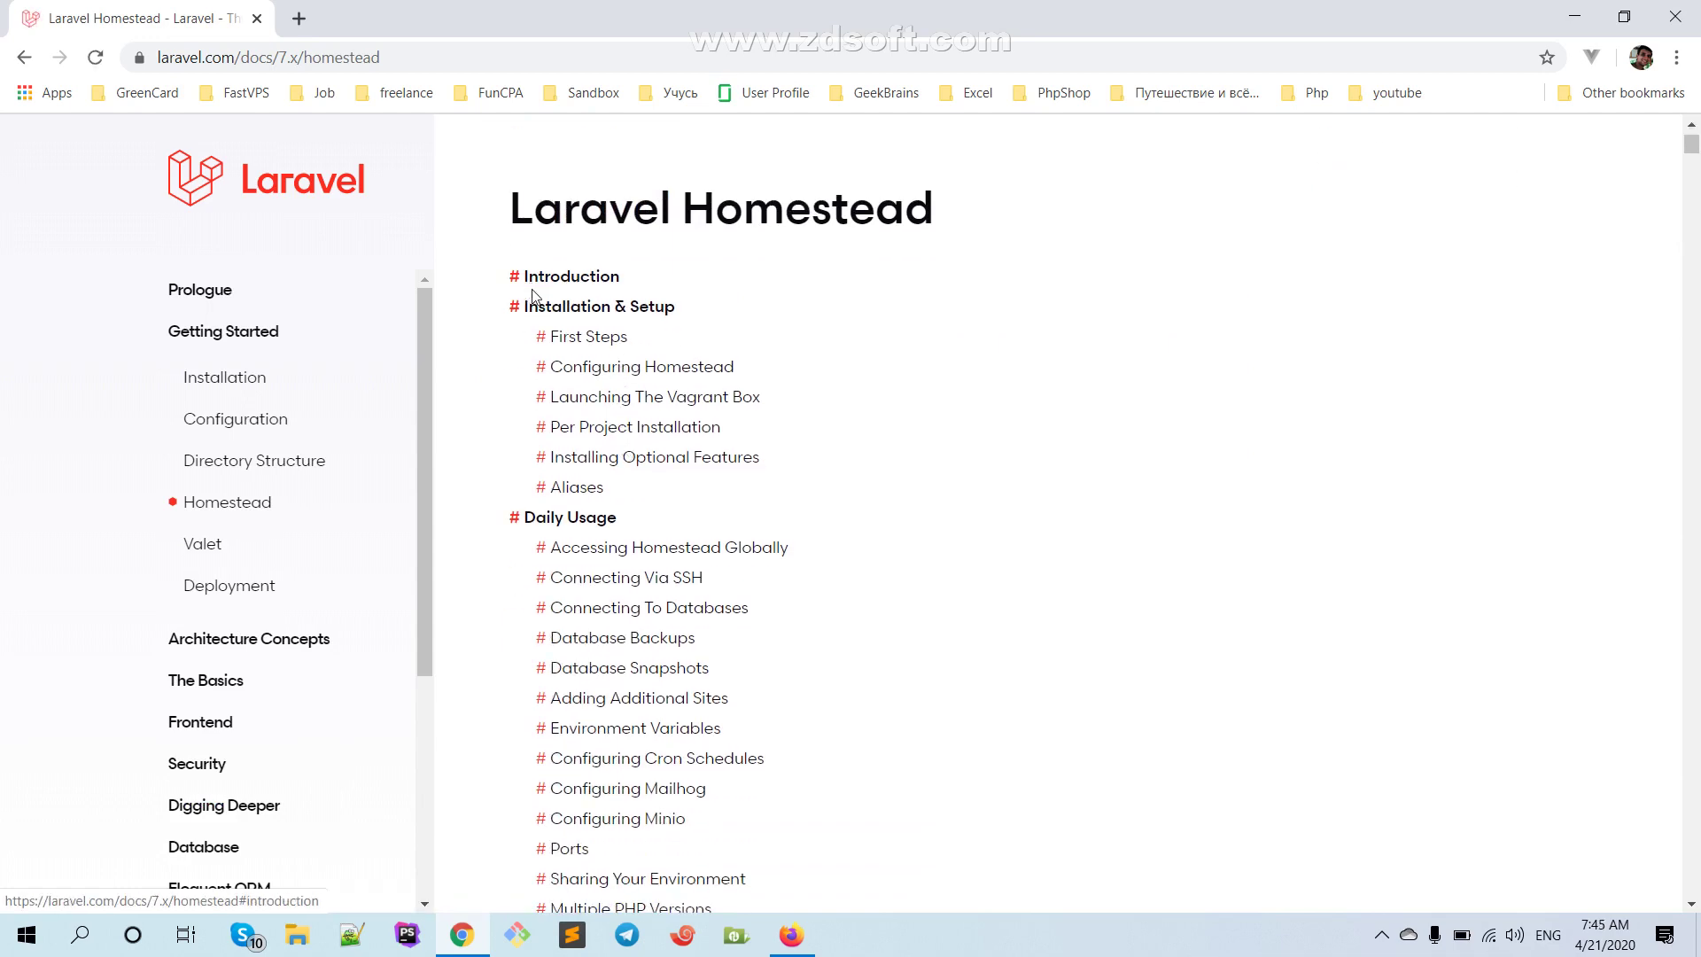
pyautogui.scroll(-7, 550, 336)
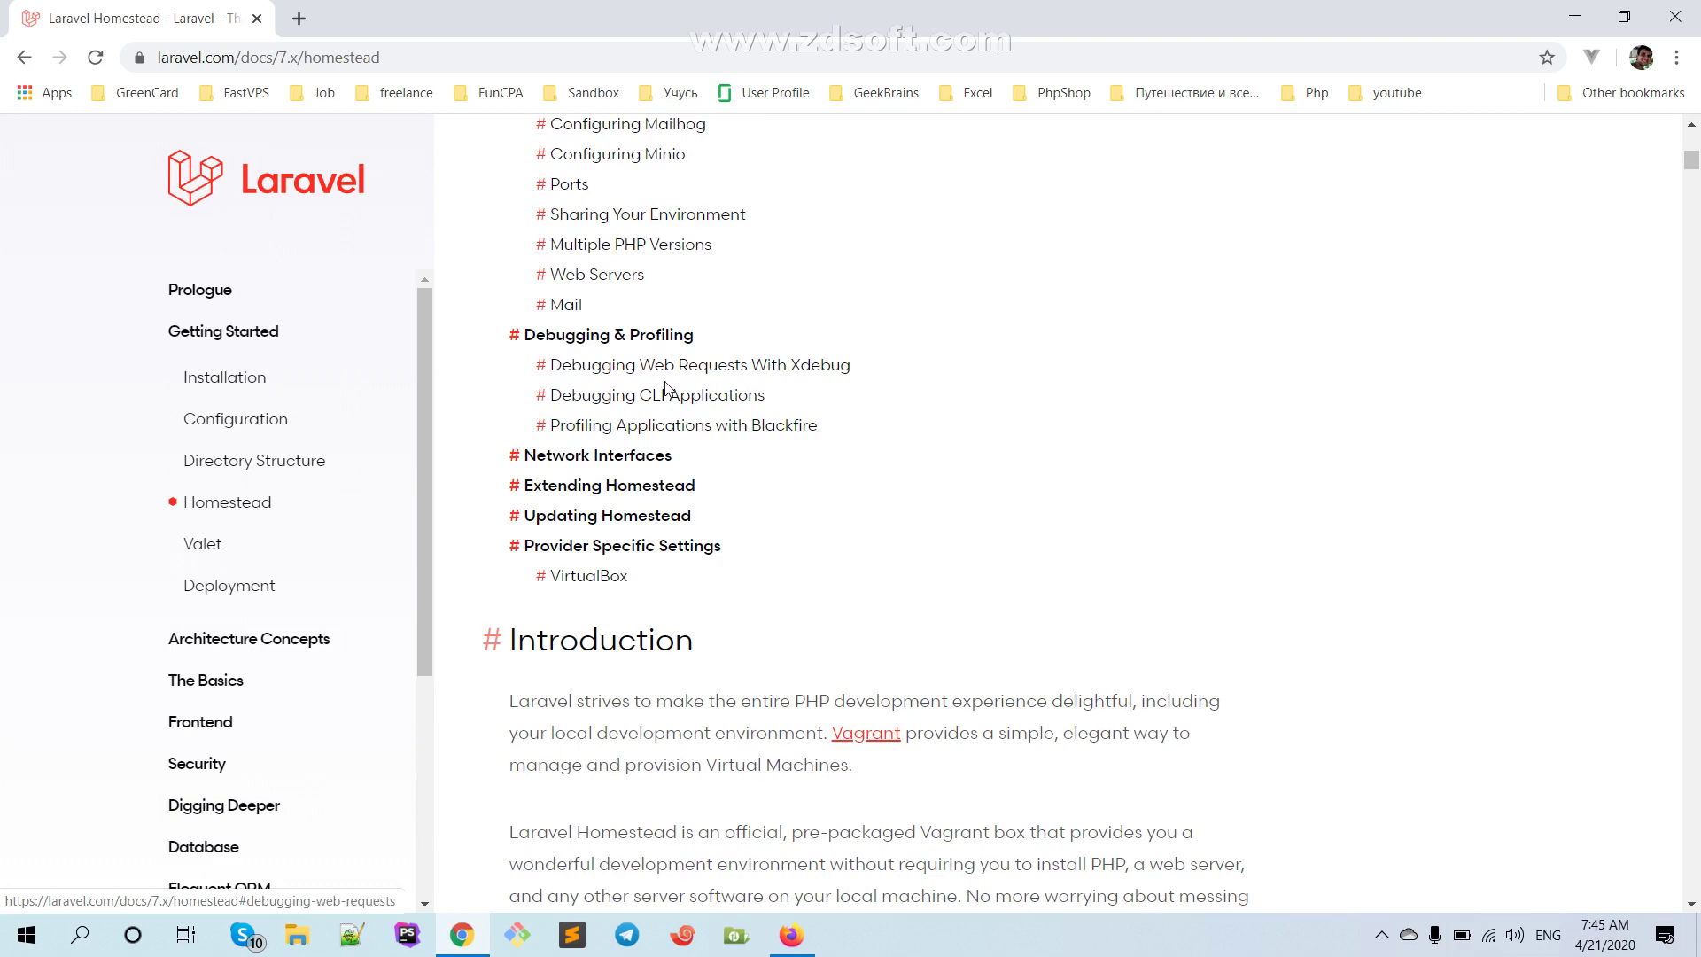
pyautogui.scroll(-1, 633, 380)
pyautogui.scroll(-2, 638, 399)
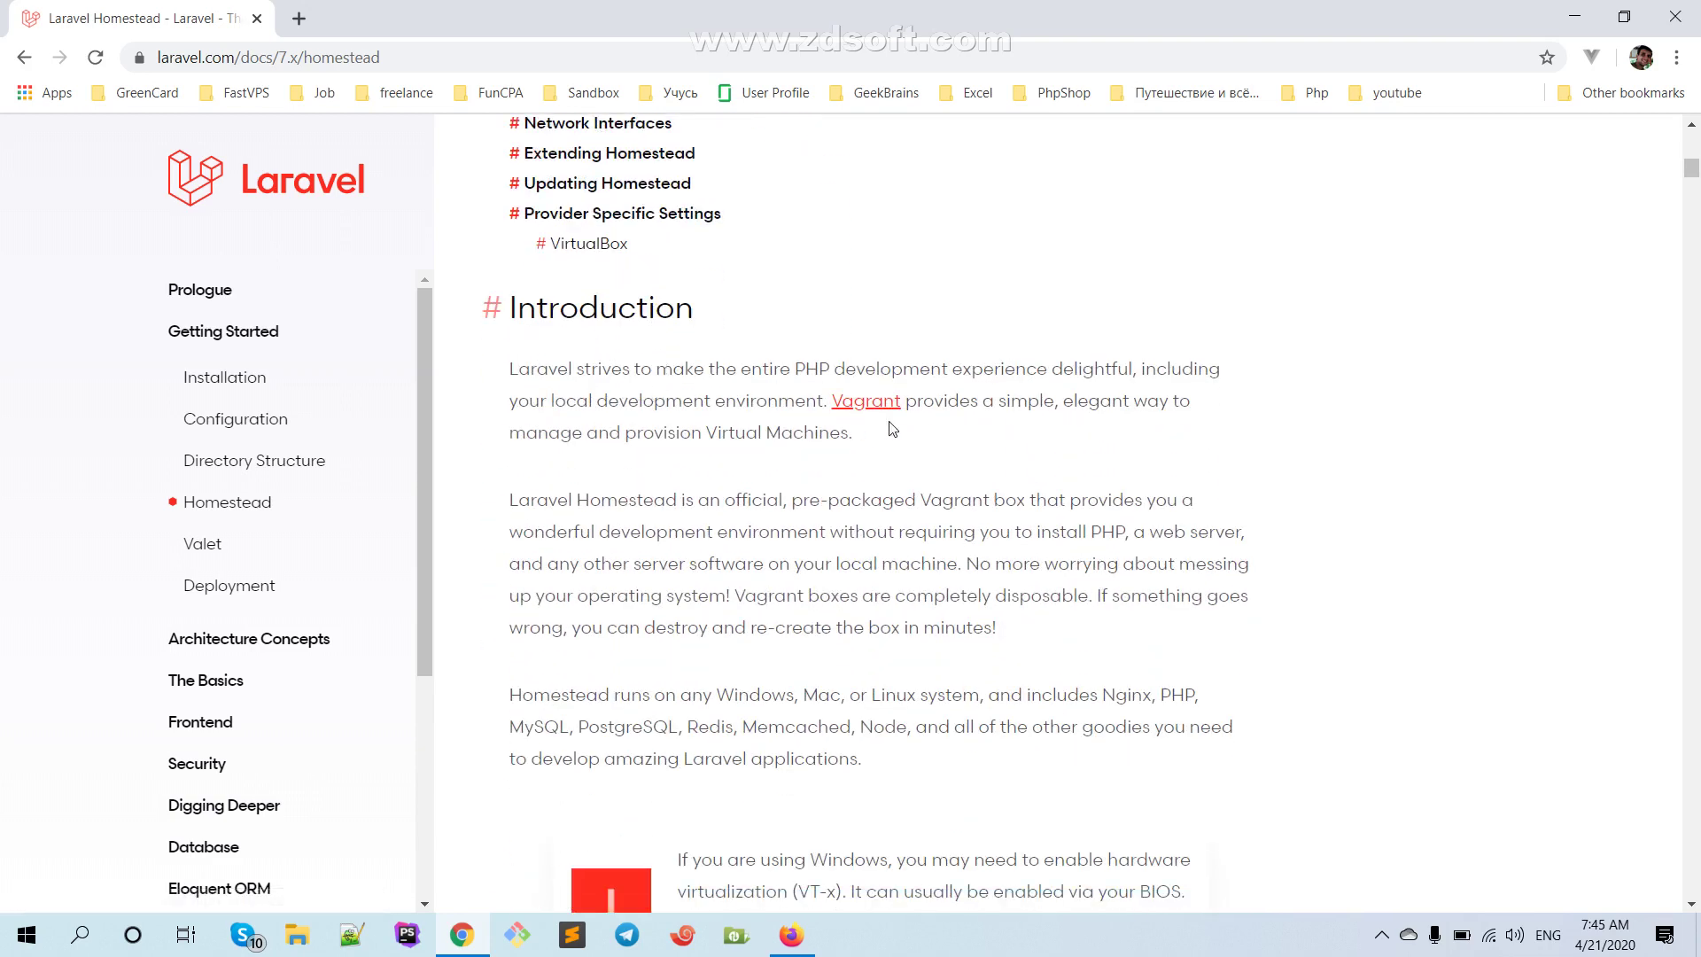
pyautogui.scroll(-2, 974, 430)
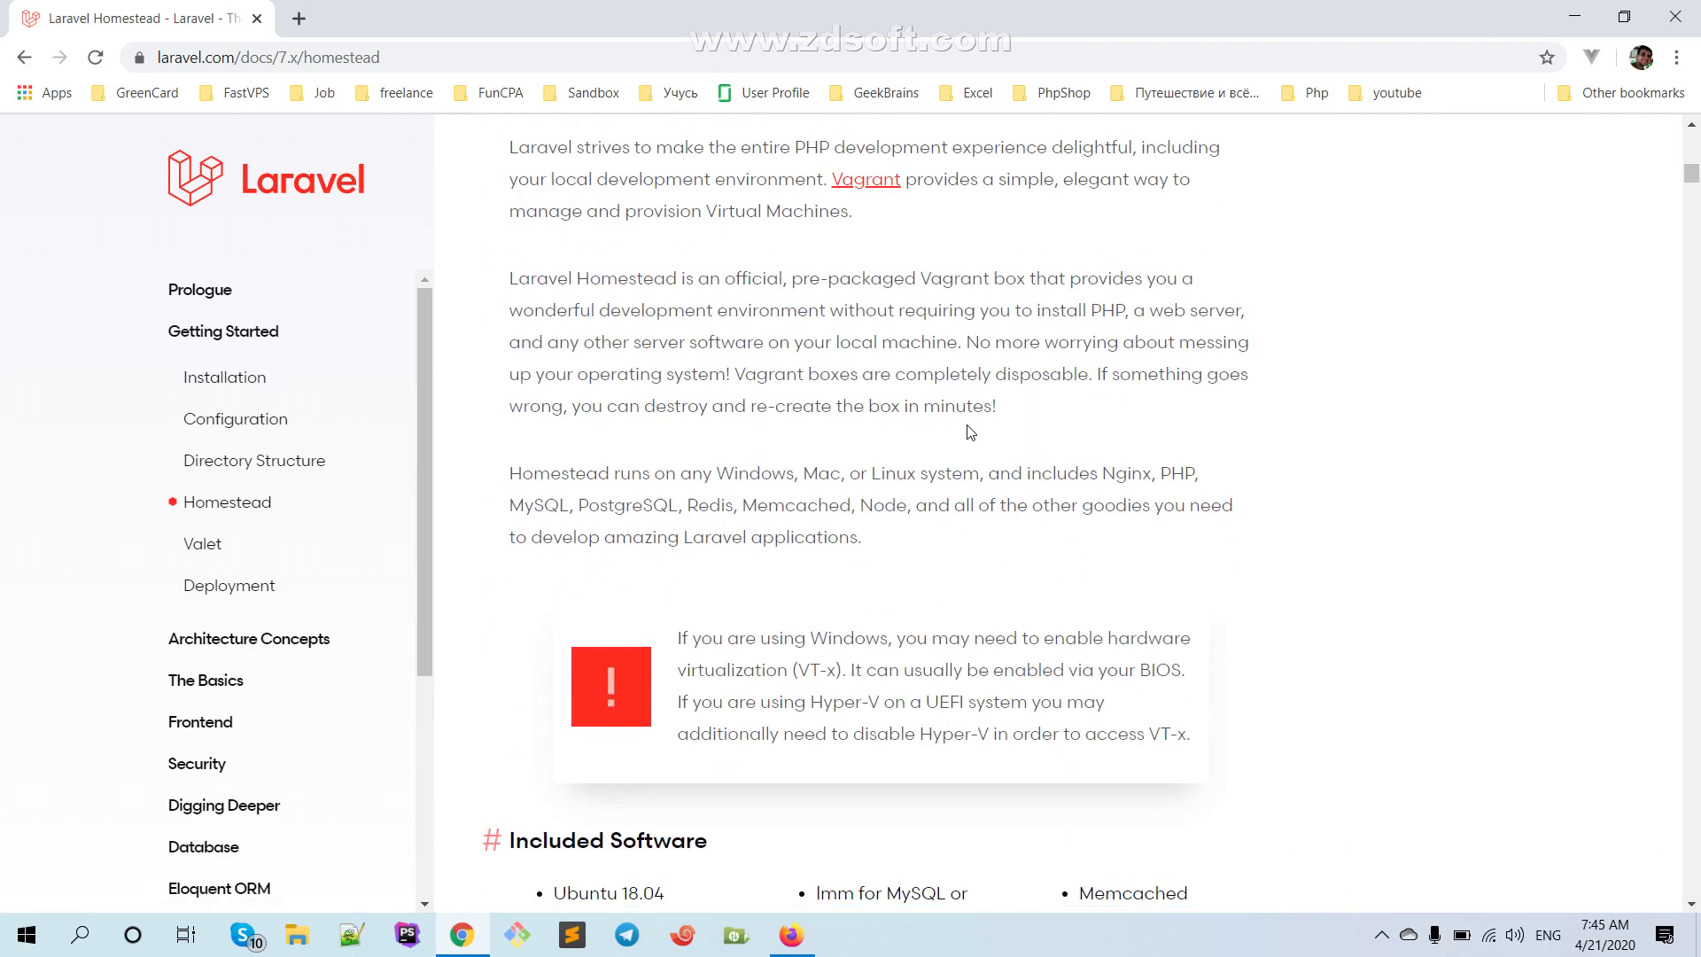
pyautogui.scroll(-9, 779, 409)
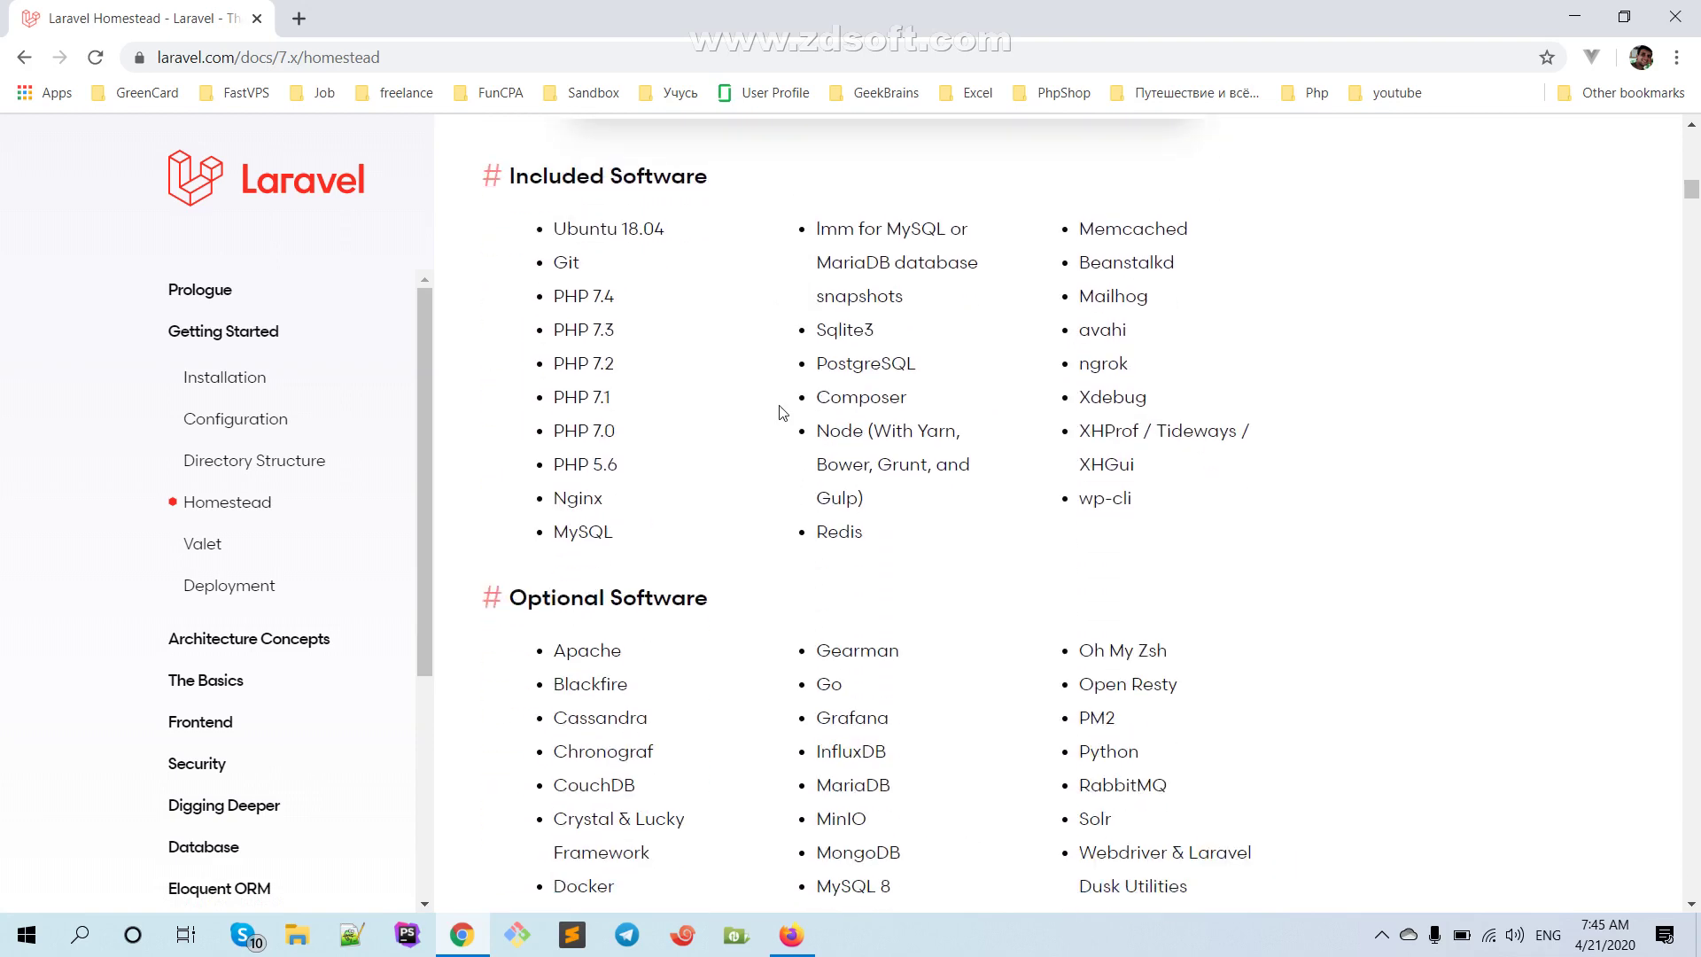
pyautogui.scroll(-3, 780, 412)
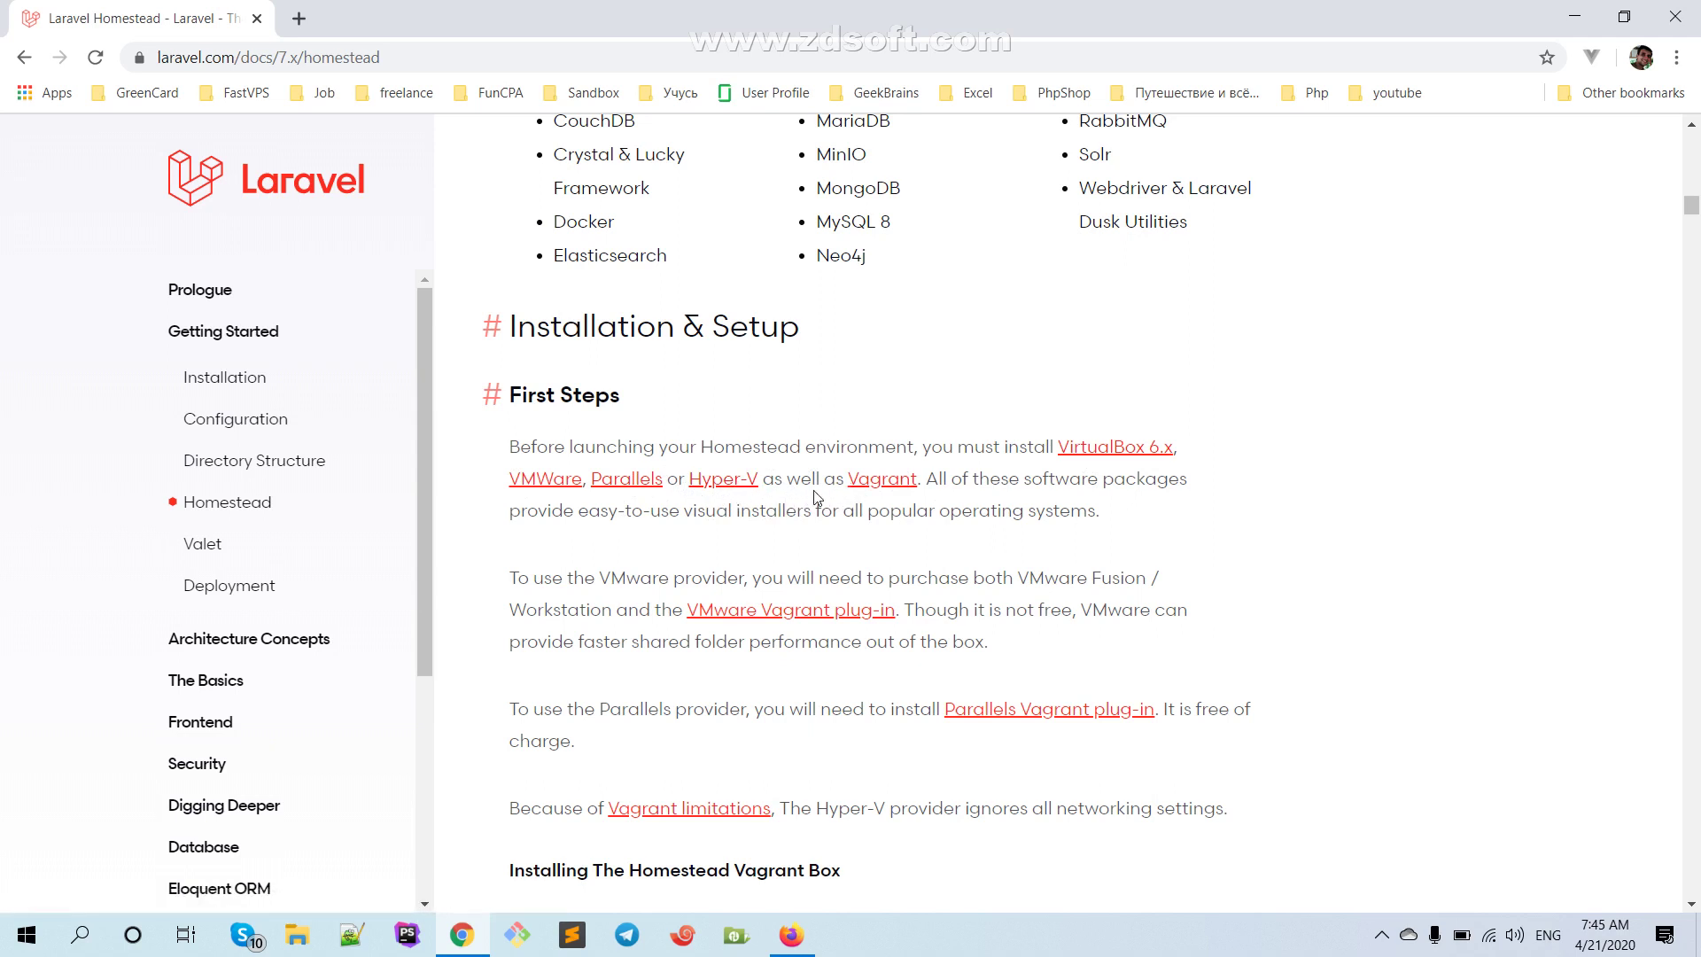
pyautogui.scroll(-2, 799, 486)
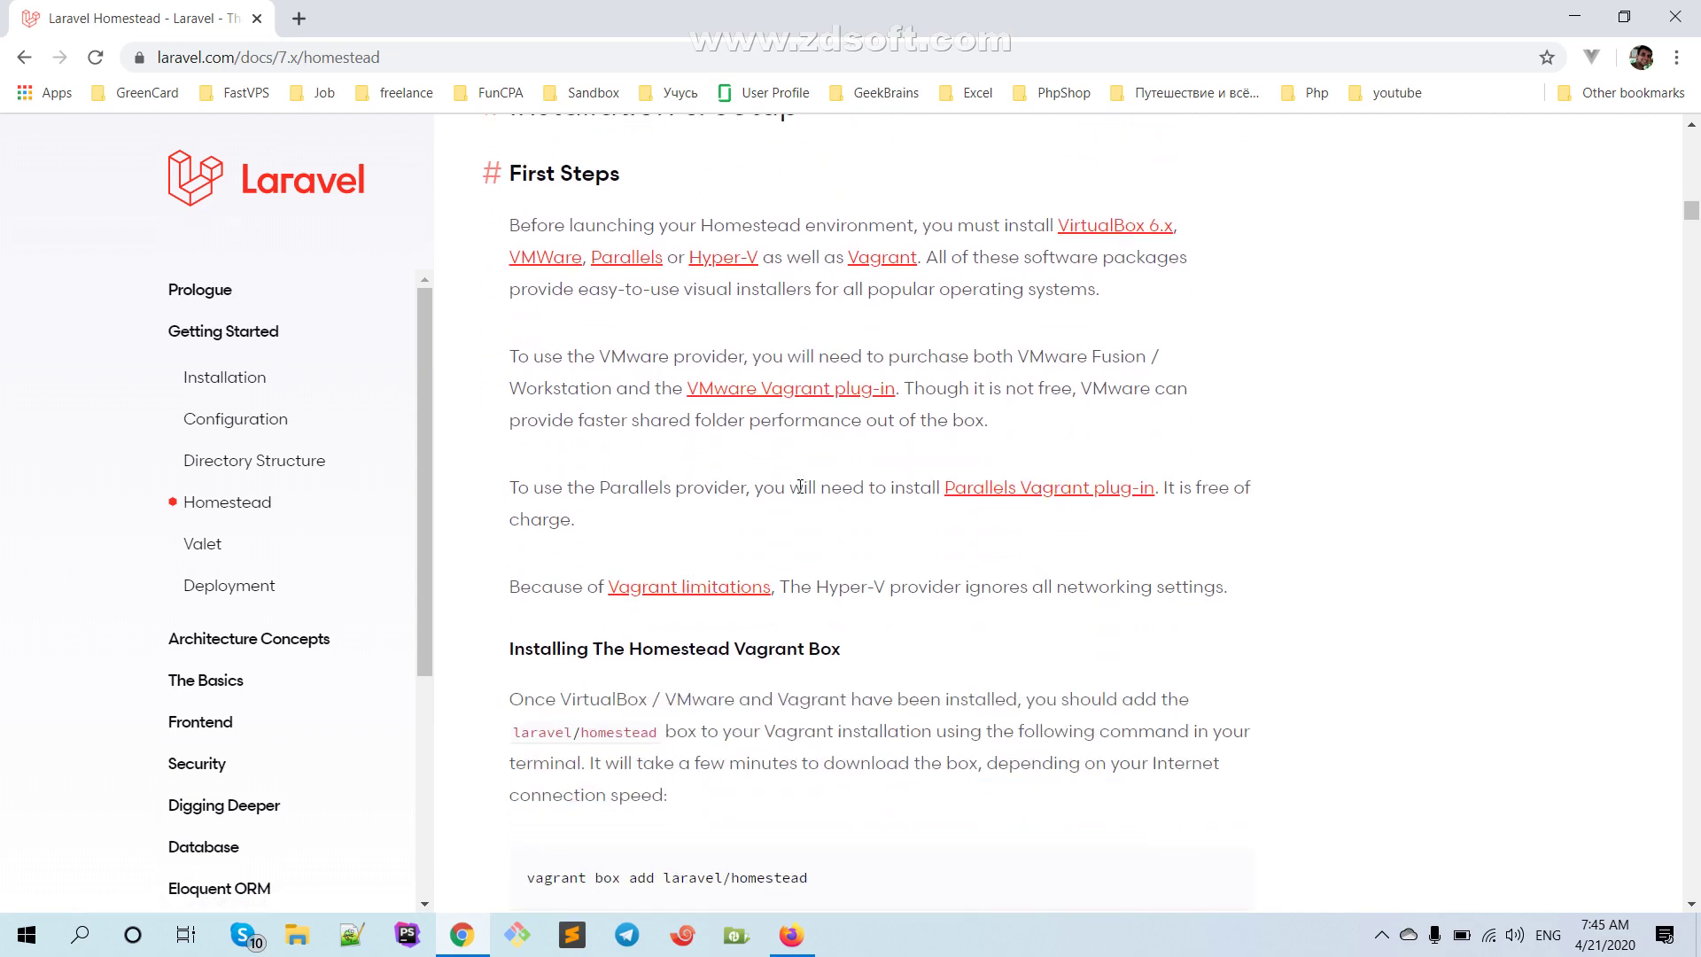
pyautogui.scroll(2, 651, 482)
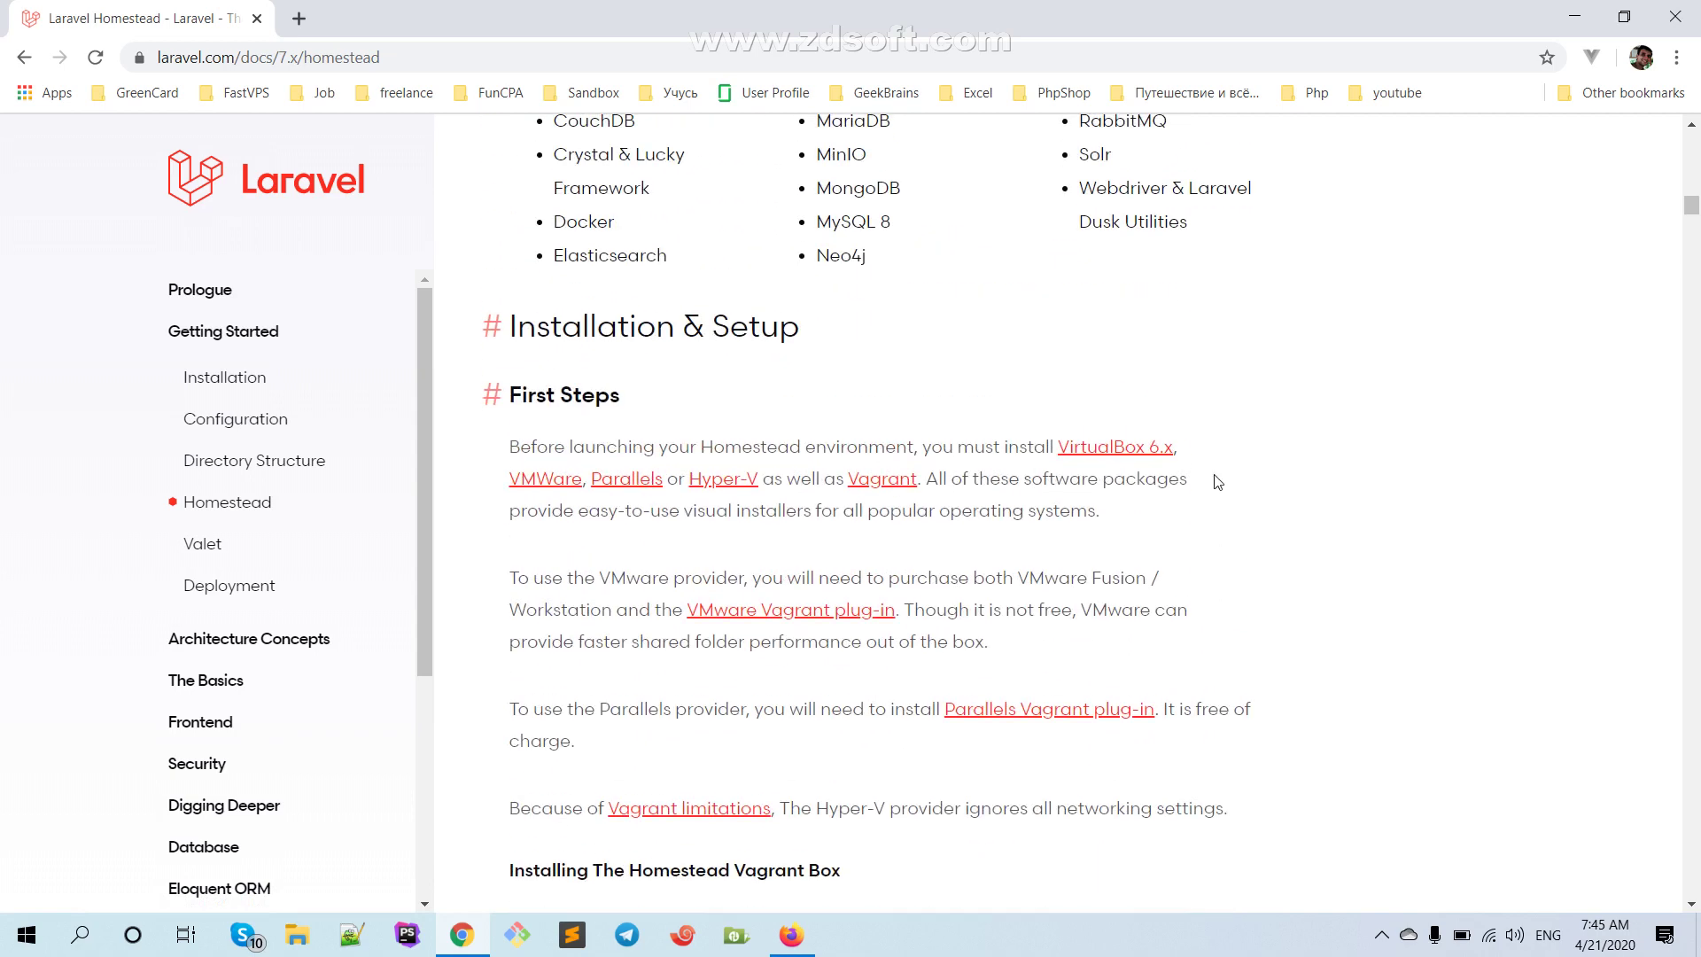
pyautogui.middleClick(1116, 448)
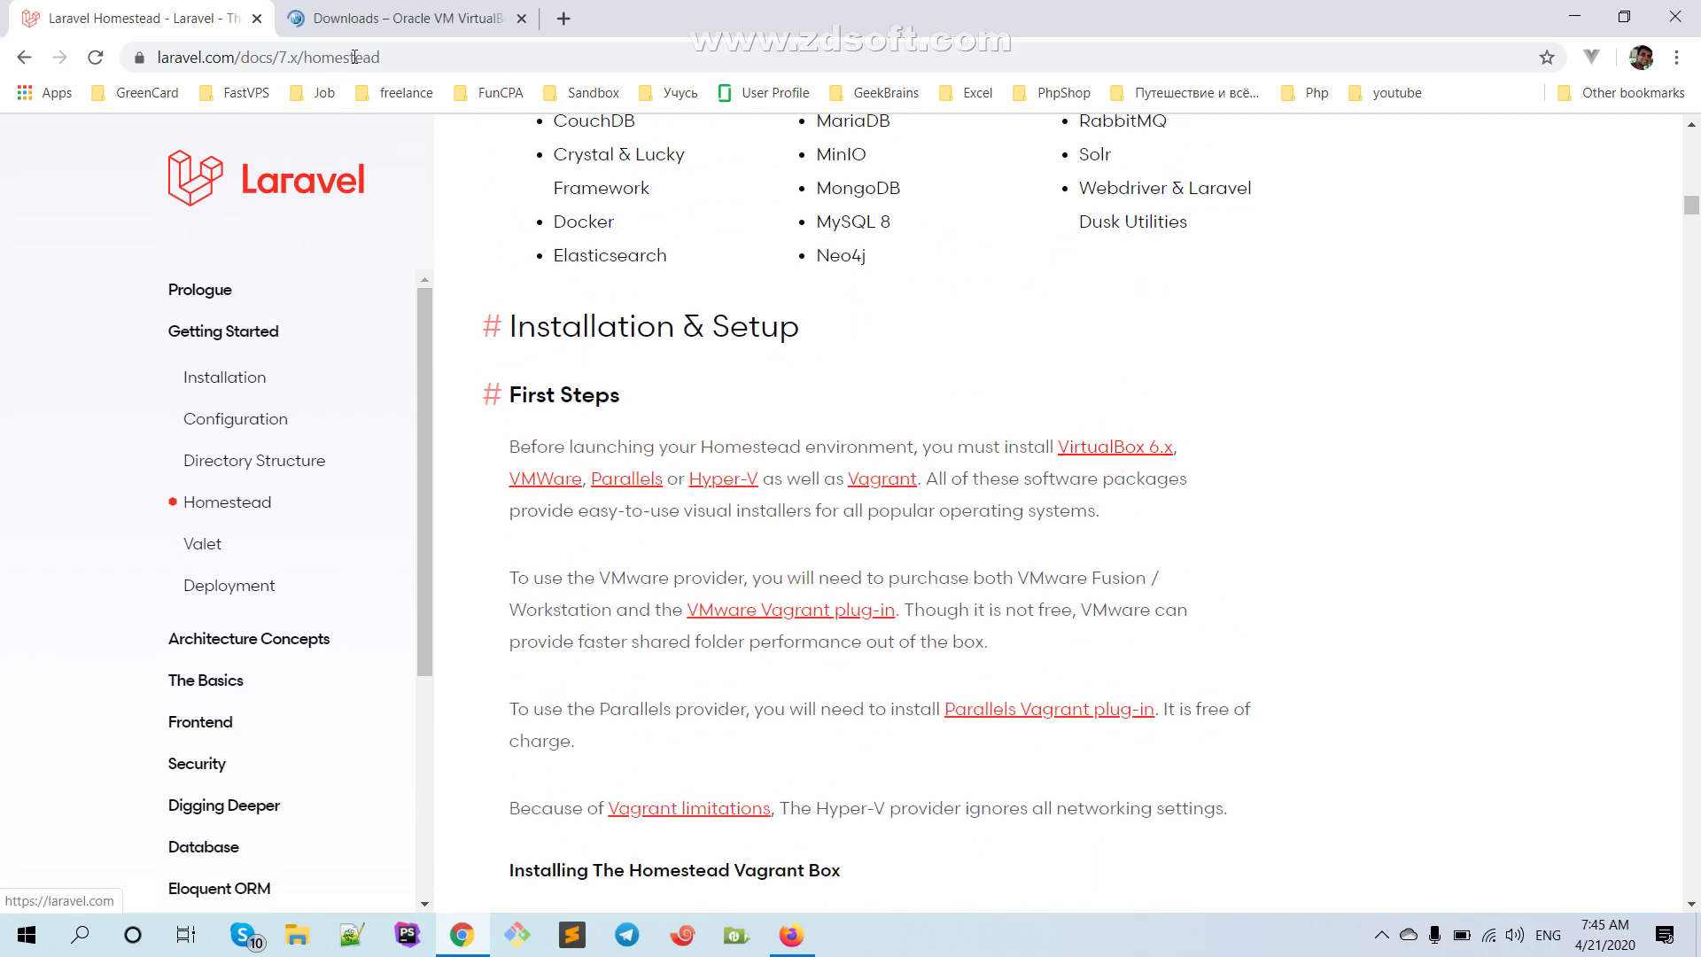
# Switch to the VirtualBox Downloads tab and open the VirtualBox 6.0 builds page
pyautogui.click(371, 22)
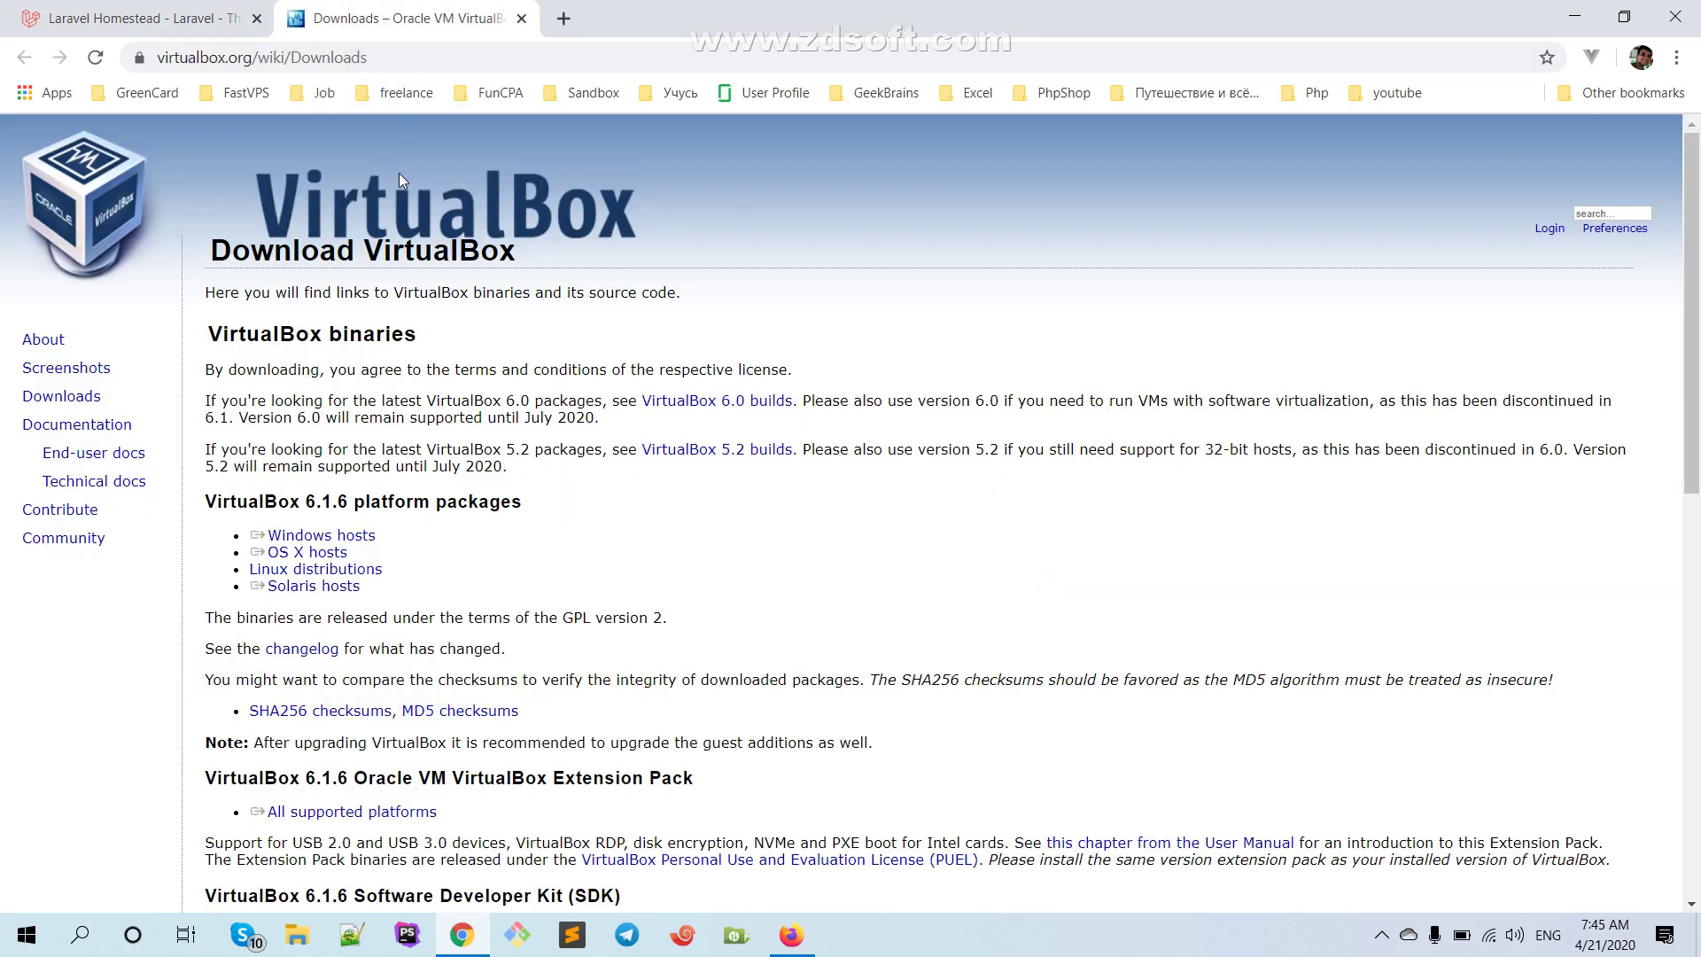
pyautogui.scroll(-1, 225, 295)
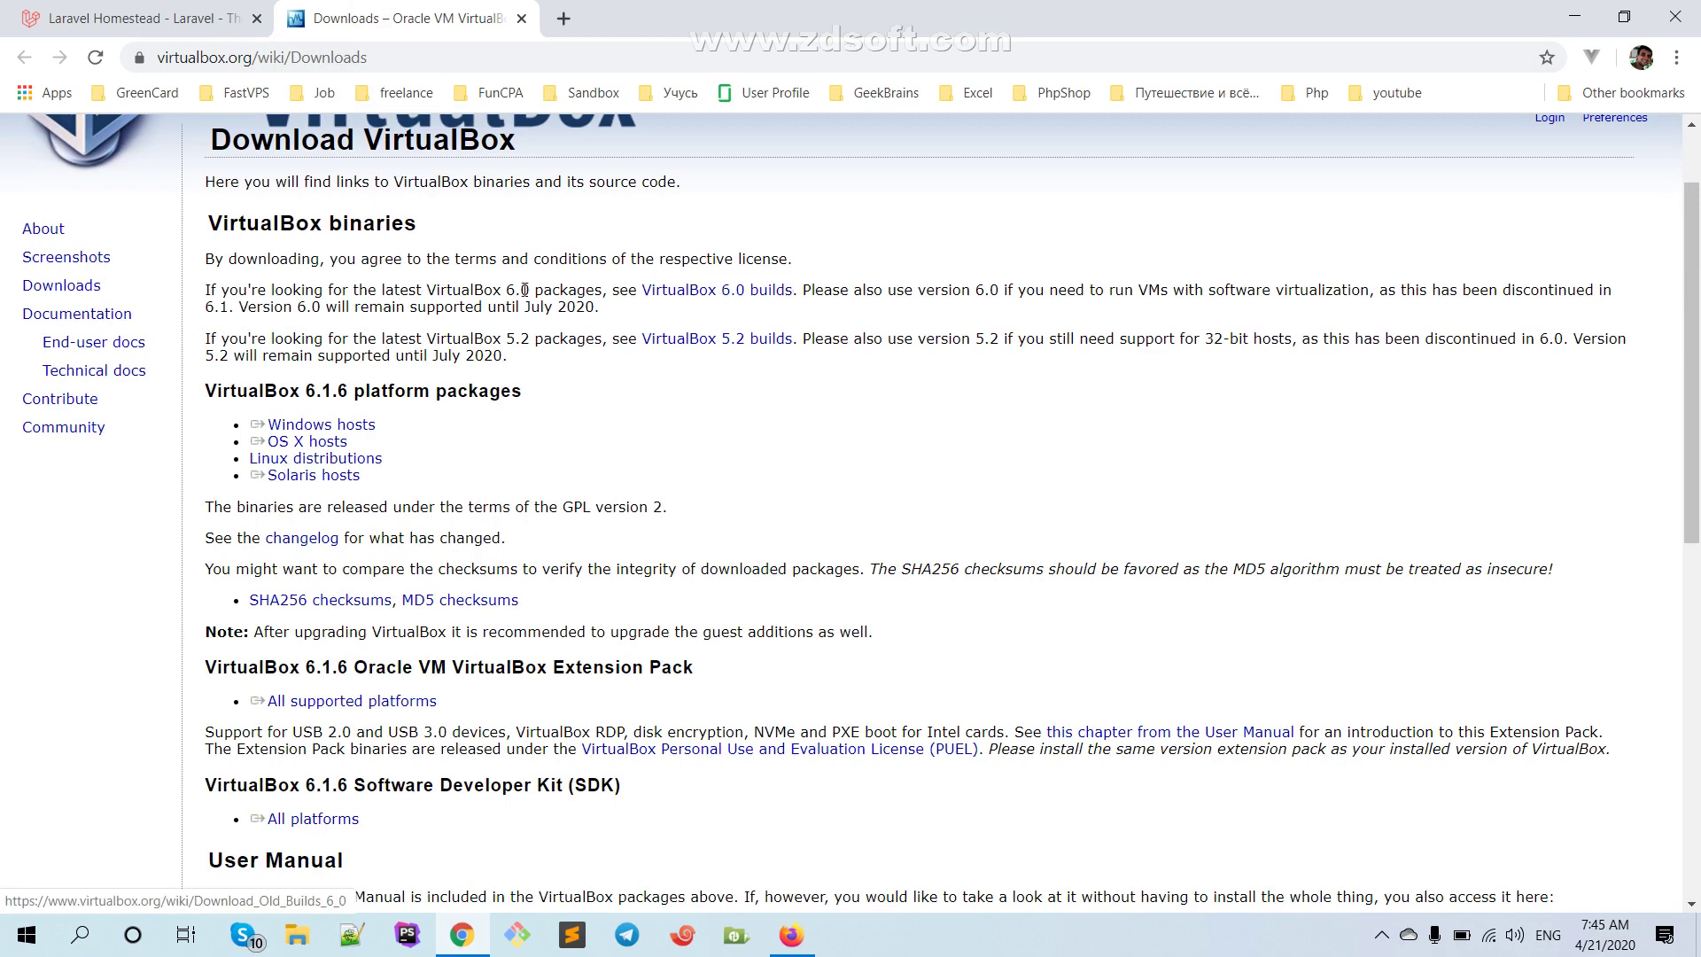
pyautogui.moveTo(641, 297); pyautogui.dragTo(792, 295)
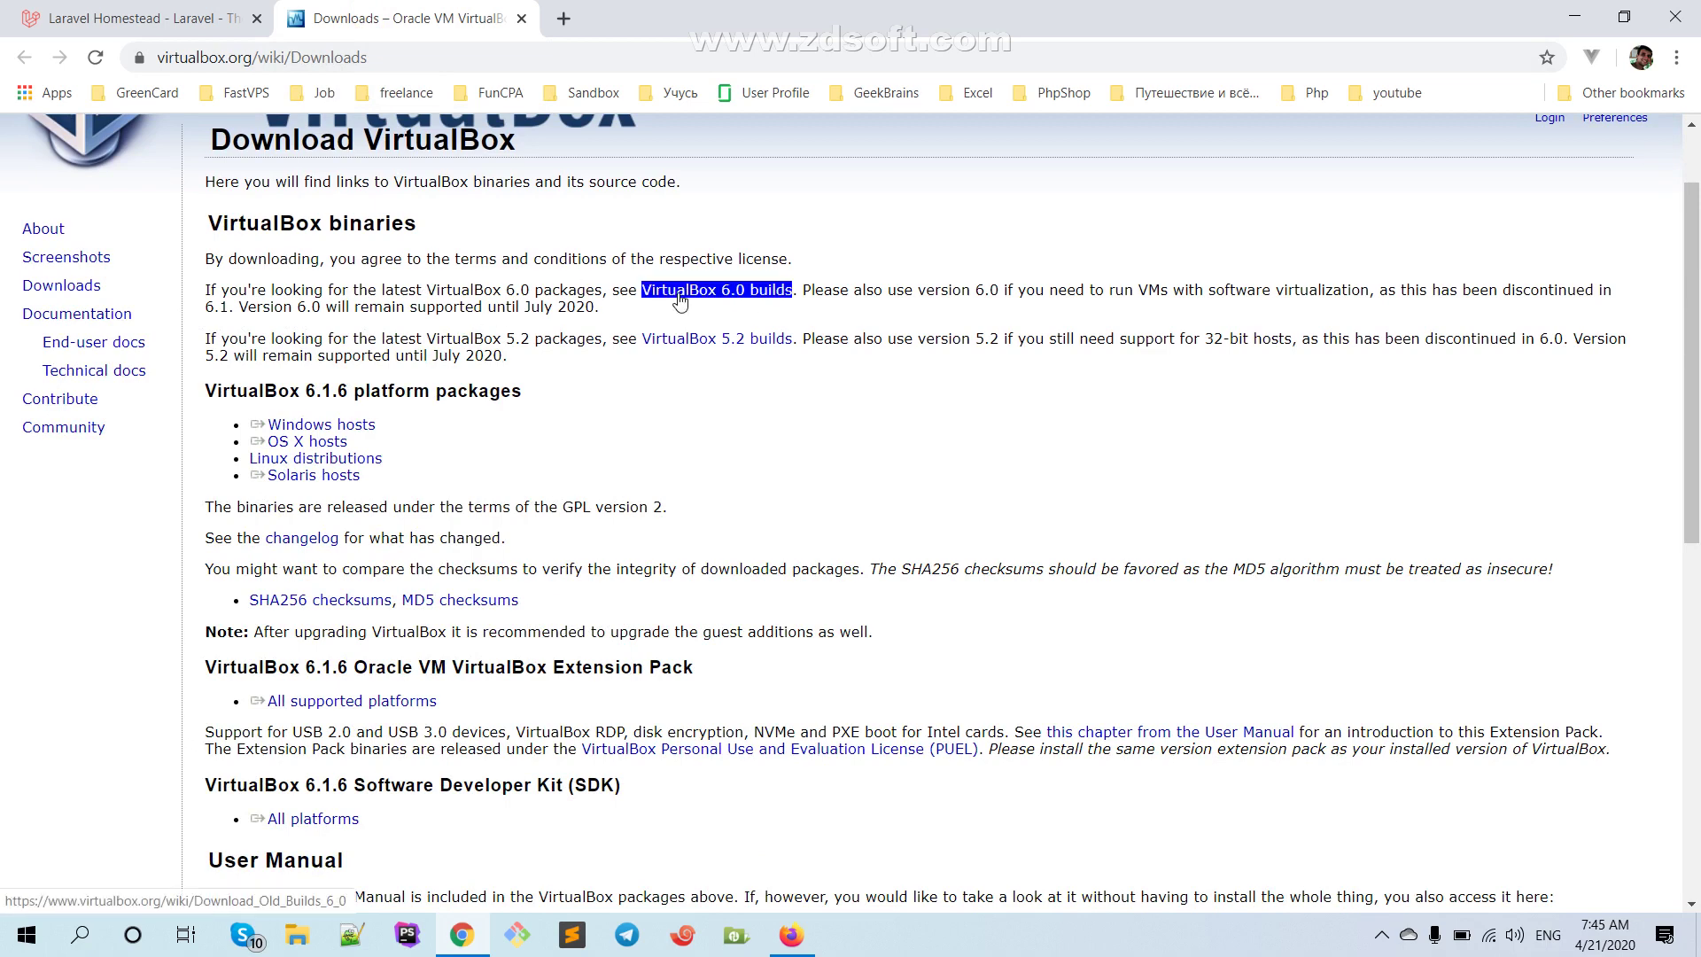
pyautogui.click(680, 292)
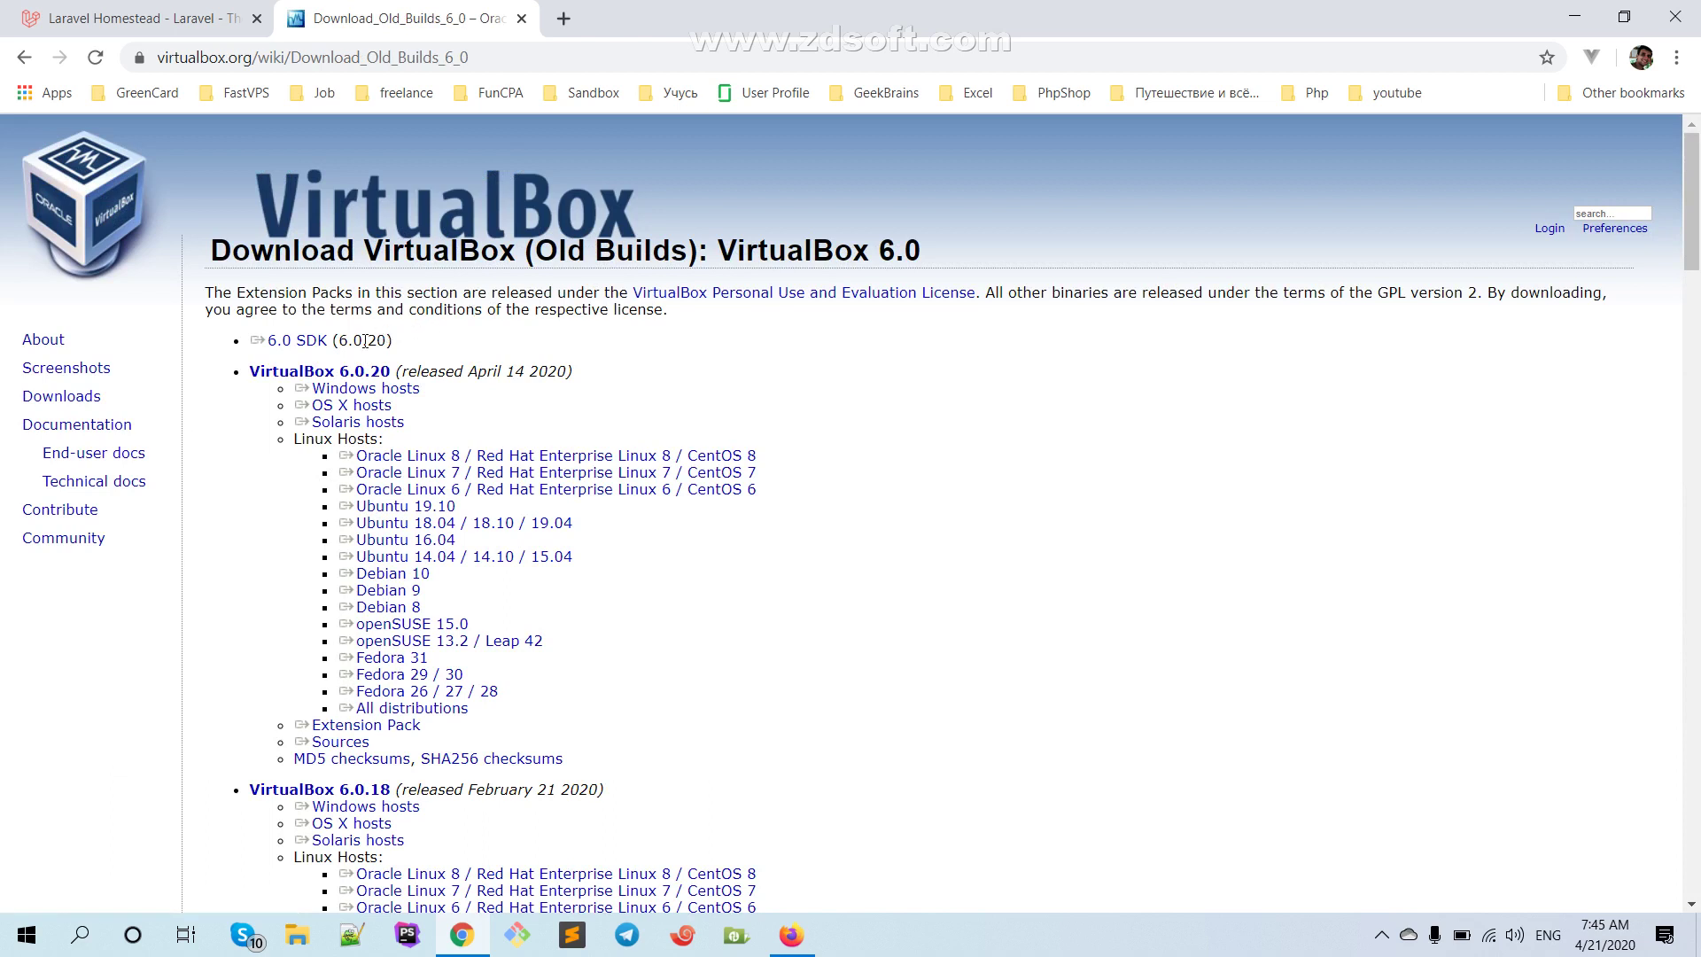
# Highlight entries on the old builds page, then go back to the main VirtualBox downloads page
pyautogui.moveTo(277, 396); pyautogui.dragTo(251, 369)
pyautogui.moveTo(407, 423); pyautogui.dragTo(312, 423)
pyautogui.moveTo(420, 388); pyautogui.dragTo(312, 388)
pyautogui.click(429, 424)
pyautogui.scroll(-1, 429, 424)
pyautogui.moveTo(457, 429); pyautogui.dragTo(339, 428)
pyautogui.moveTo(133, 314); pyautogui.dragTo(22, 285)
pyautogui.click(62, 288)
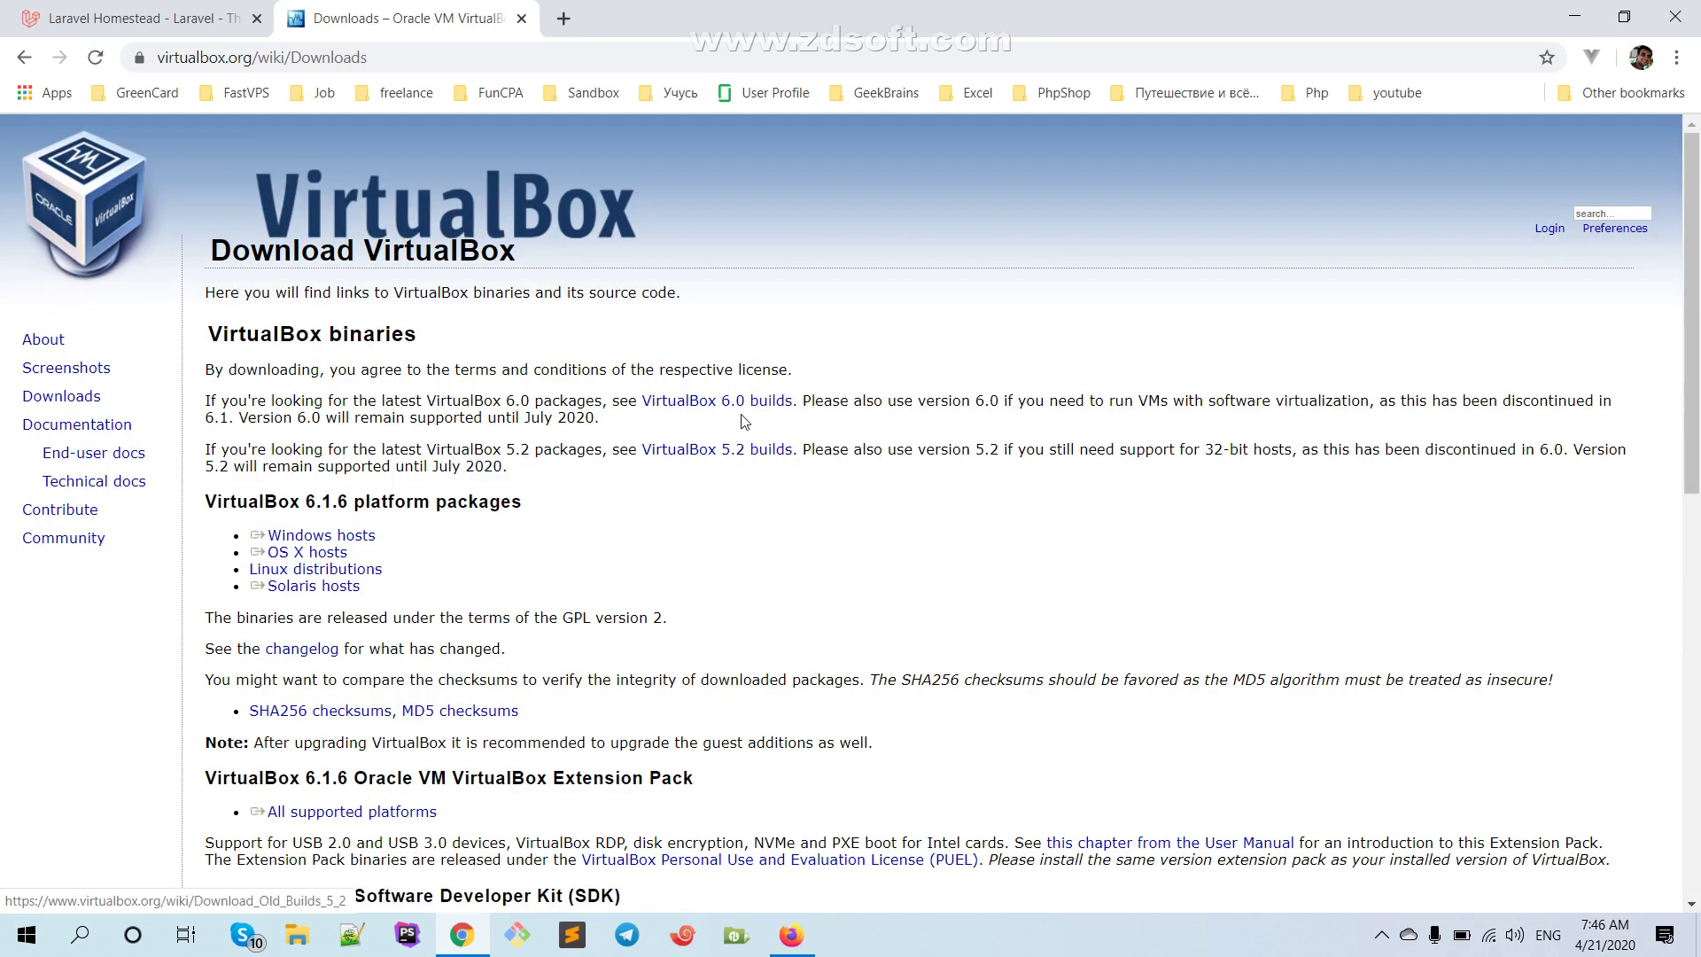
# Reopen the VirtualBox 6.0 old builds page and scroll to the 6.0.20 release
pyautogui.moveTo(792, 400); pyautogui.dragTo(641, 401)
pyautogui.click(734, 406)
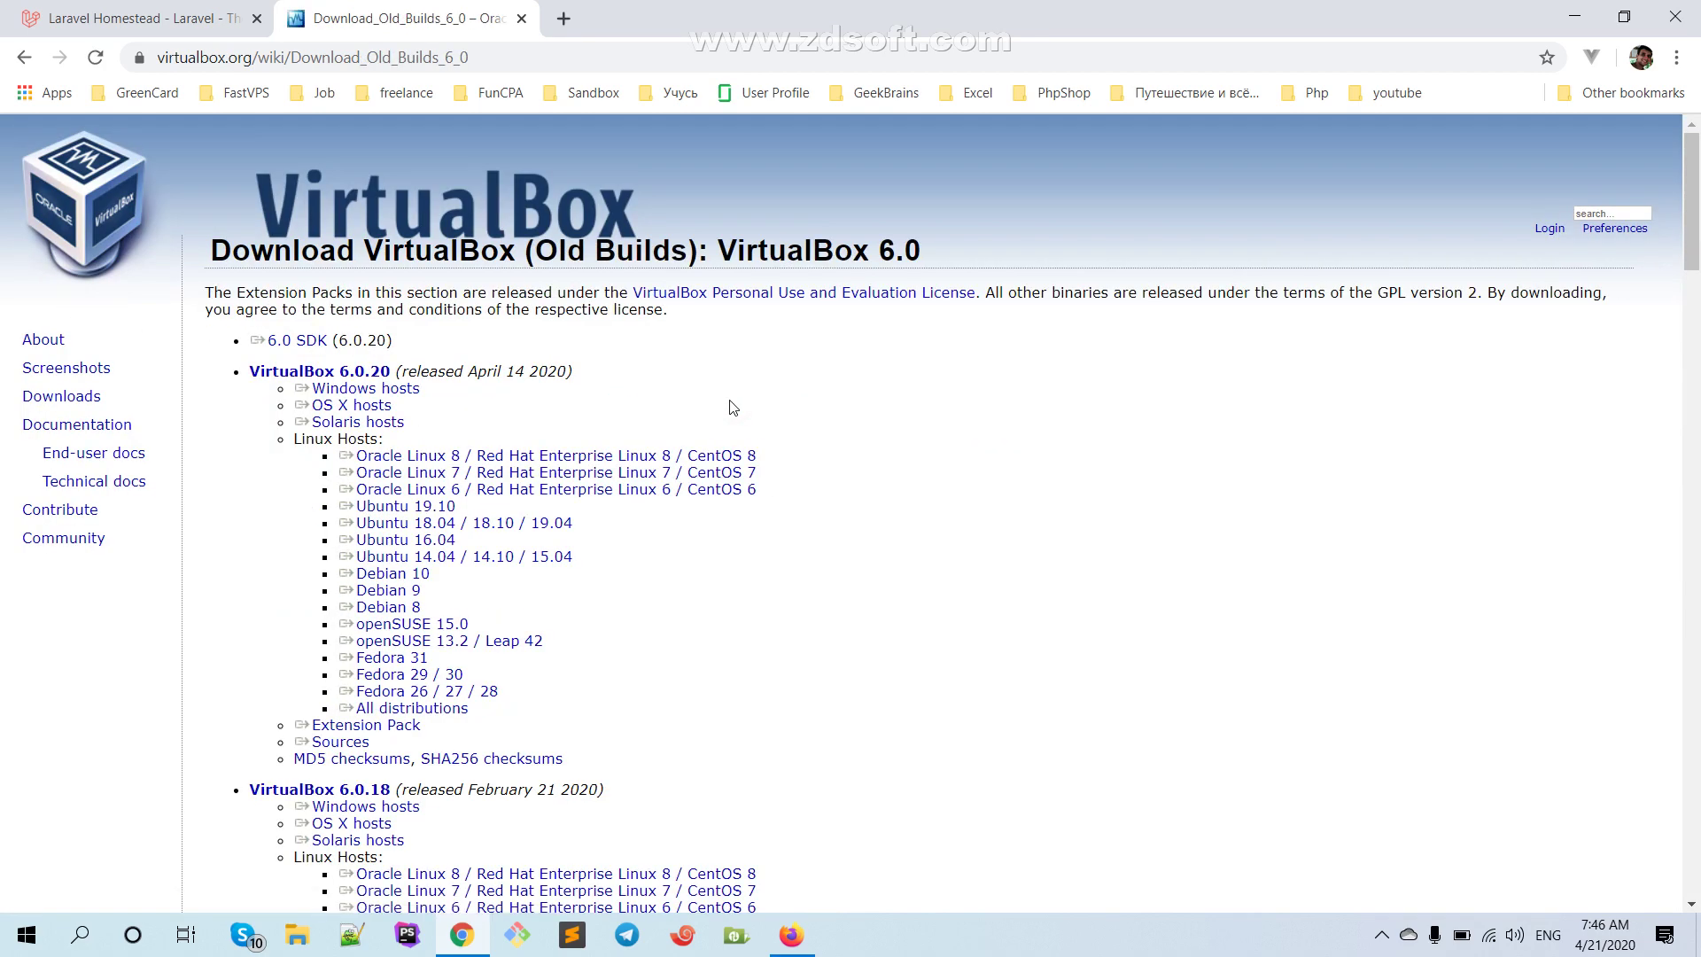
pyautogui.scroll(-2, 733, 407)
pyautogui.moveTo(643, 425); pyautogui.dragTo(337, 425)
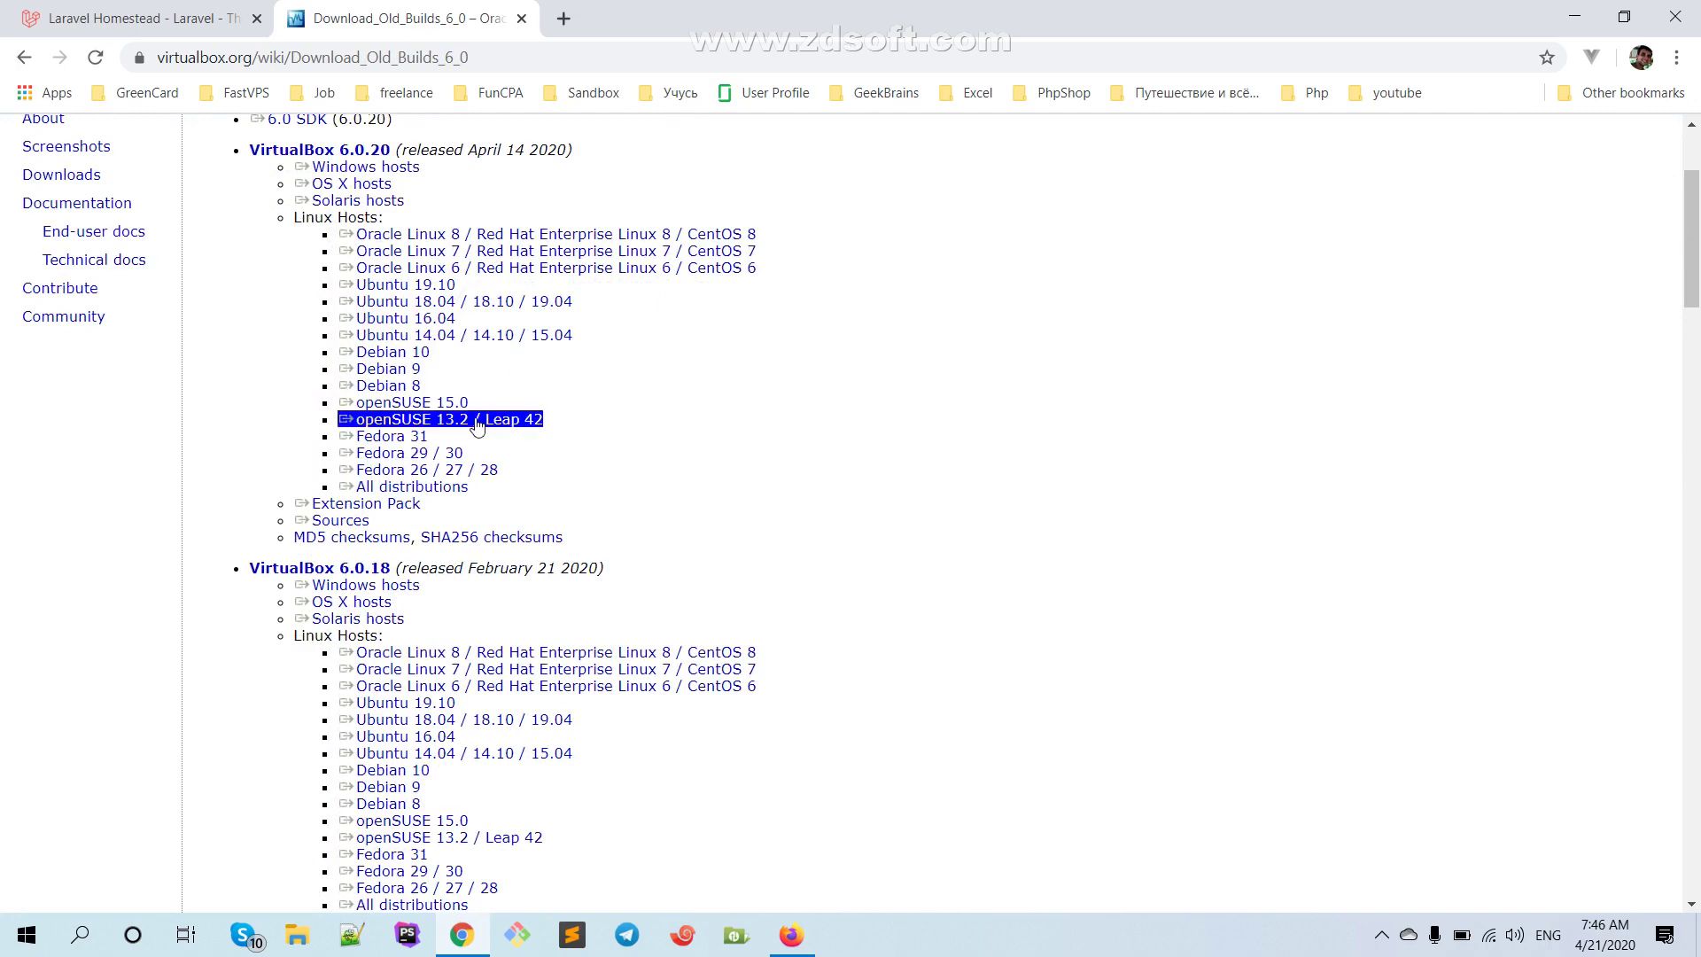
pyautogui.scroll(-2, 431, 419)
pyautogui.click(432, 419)
pyautogui.scroll(-2, 432, 419)
# Highlight the 6.0.20 release details and its host download links
pyautogui.moveTo(328, 209); pyautogui.dragTo(757, 209)
pyautogui.moveTo(284, 512); pyautogui.dragTo(410, 512)
pyautogui.moveTo(284, 561); pyautogui.dragTo(420, 560)
pyautogui.moveTo(250, 544); pyautogui.dragTo(410, 537)
pyautogui.scroll(5, 389, 544)
pyautogui.moveTo(327, 453); pyautogui.dragTo(463, 453)
pyautogui.scroll(3, 401, 452)
pyautogui.moveTo(250, 371); pyautogui.dragTo(331, 394)
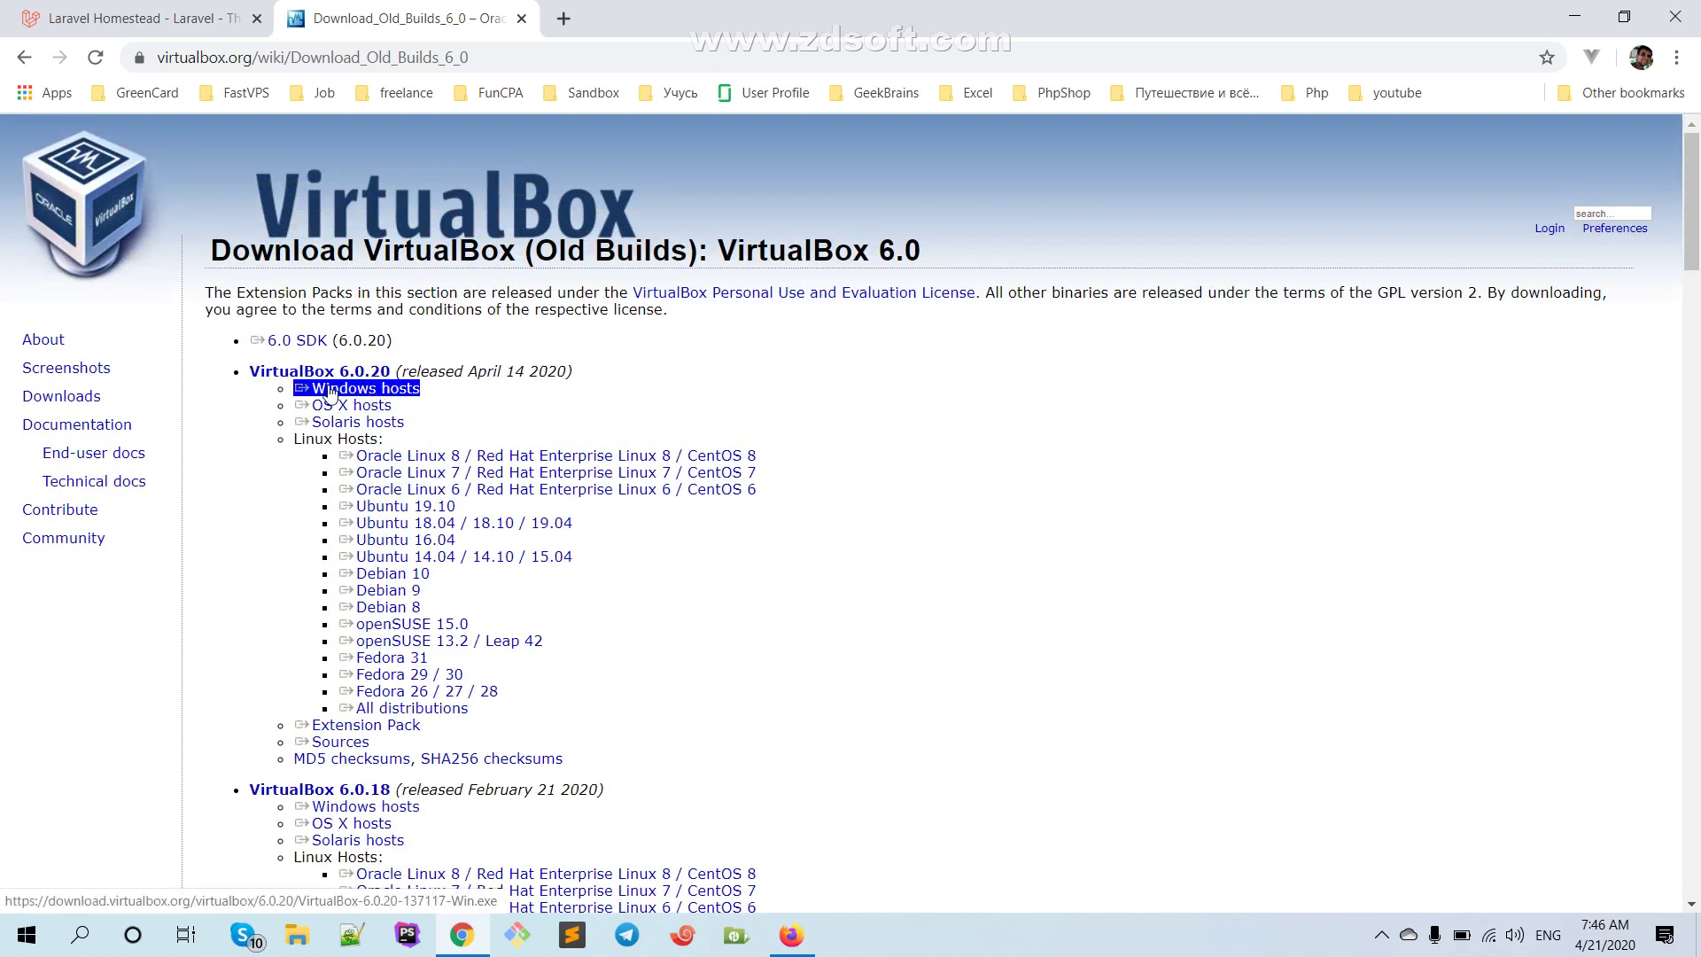
# Download and save the VirtualBox 6.0.20 Windows installer, then step its setup back to Custom Setup
pyautogui.click(403, 396)
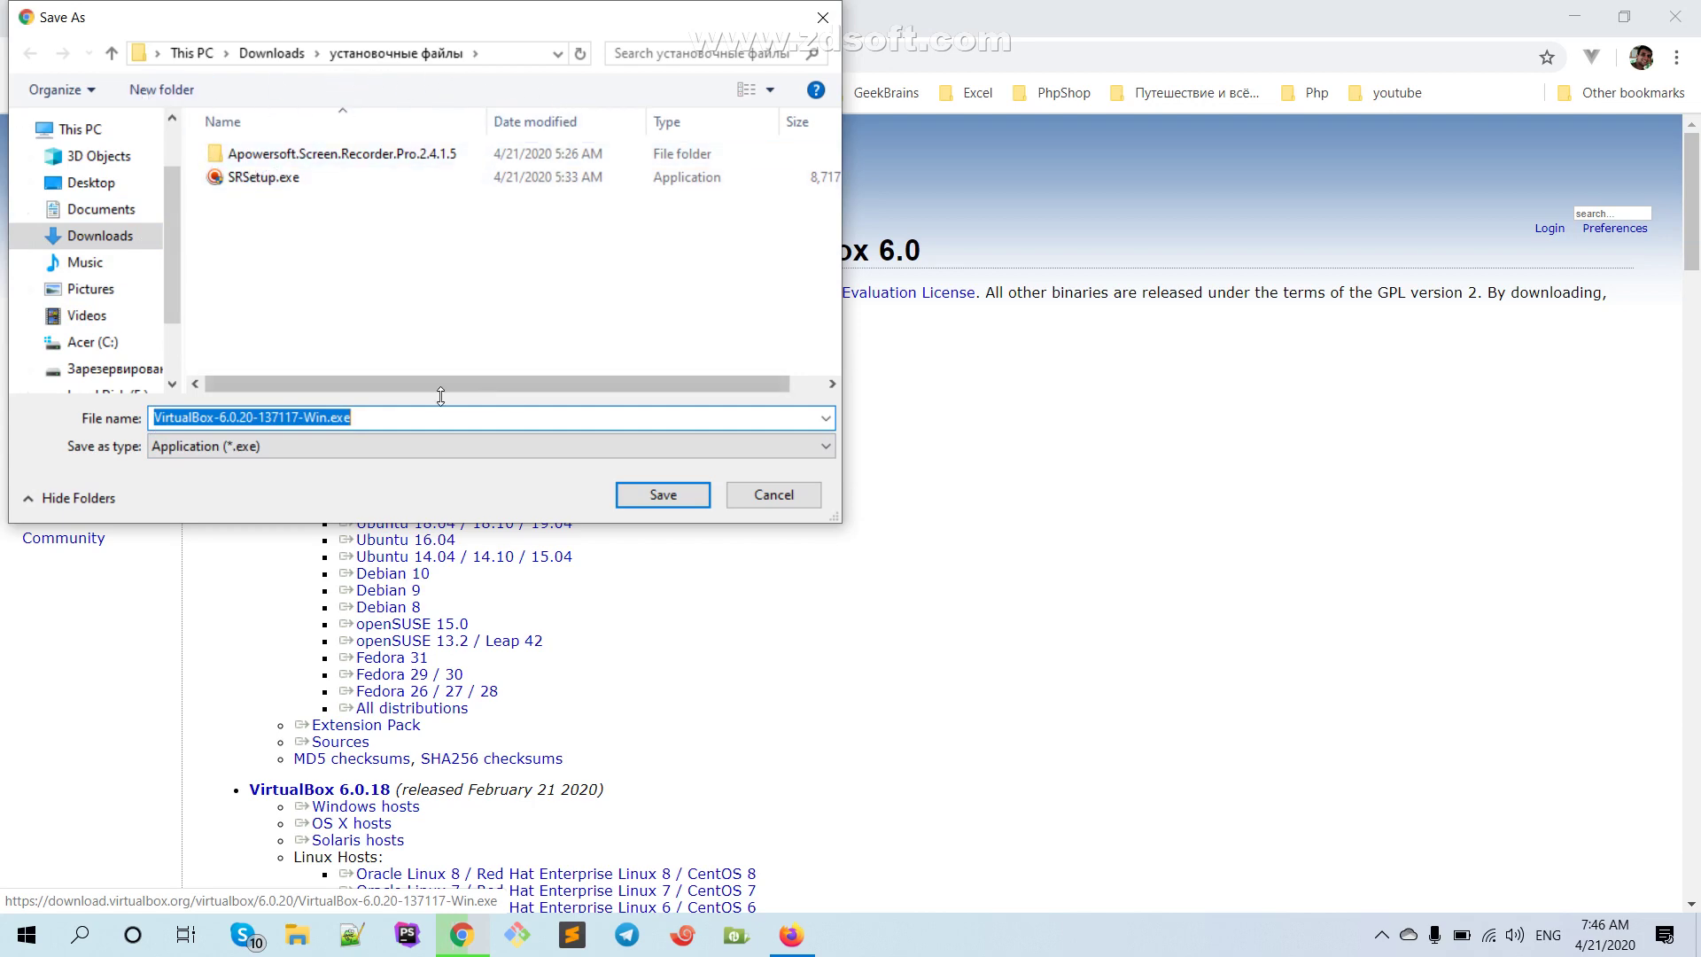
pyautogui.click(669, 495)
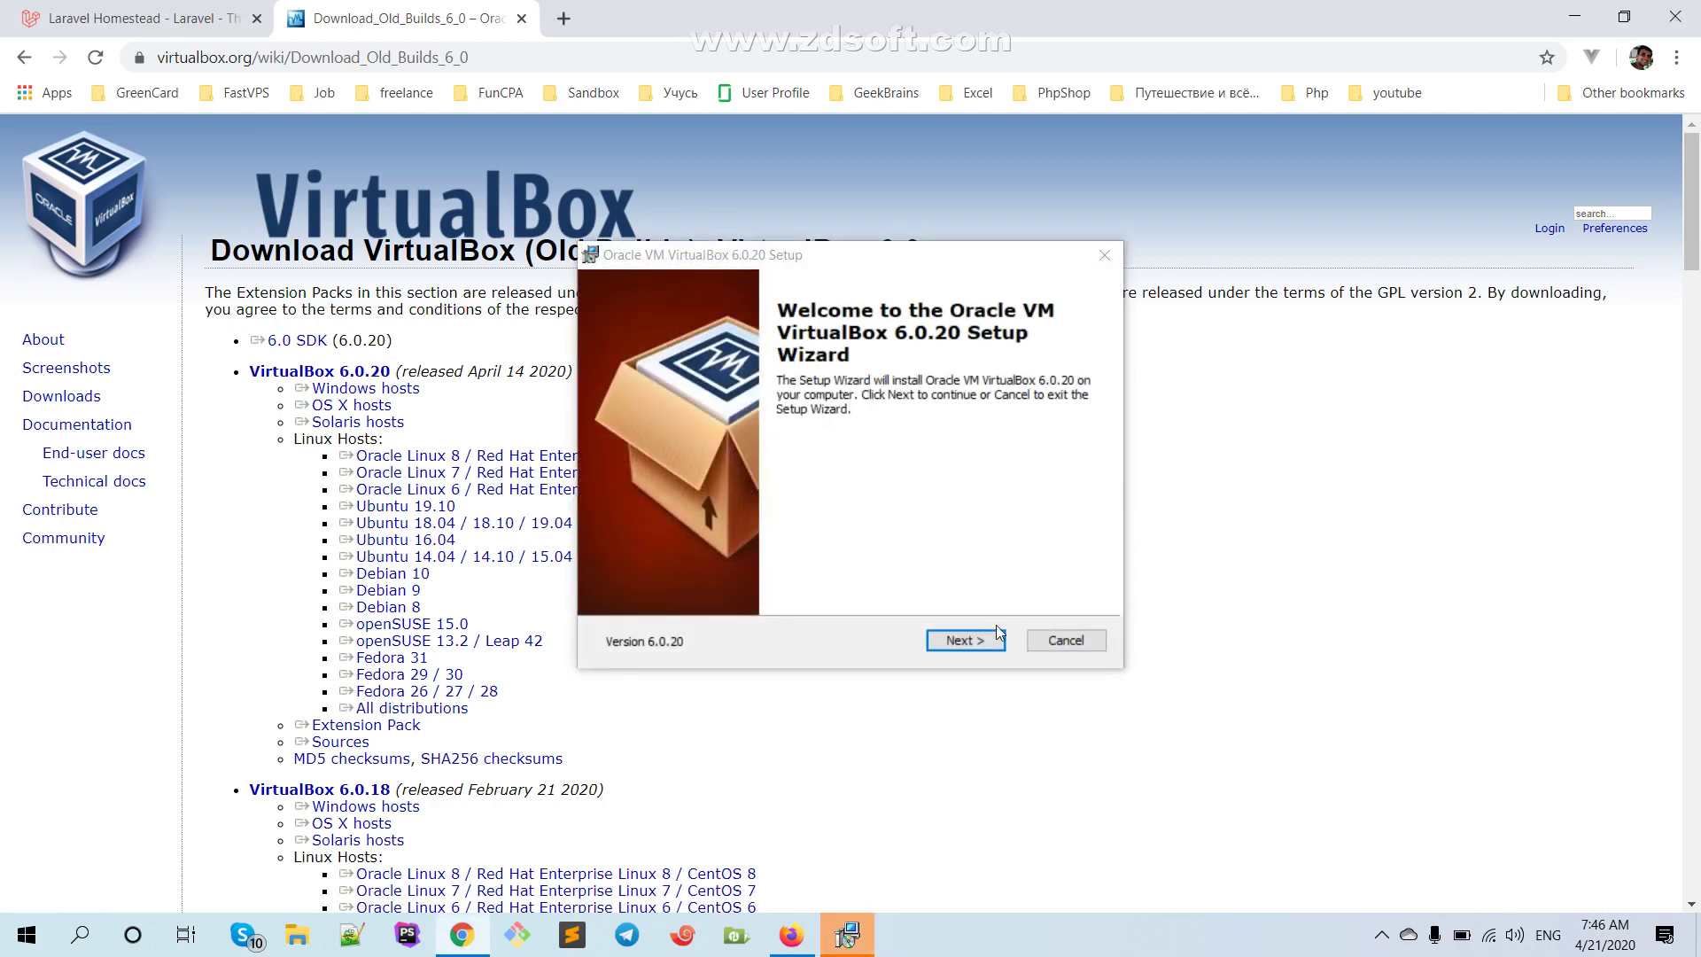
pyautogui.click(966, 640)
pyautogui.click(964, 641)
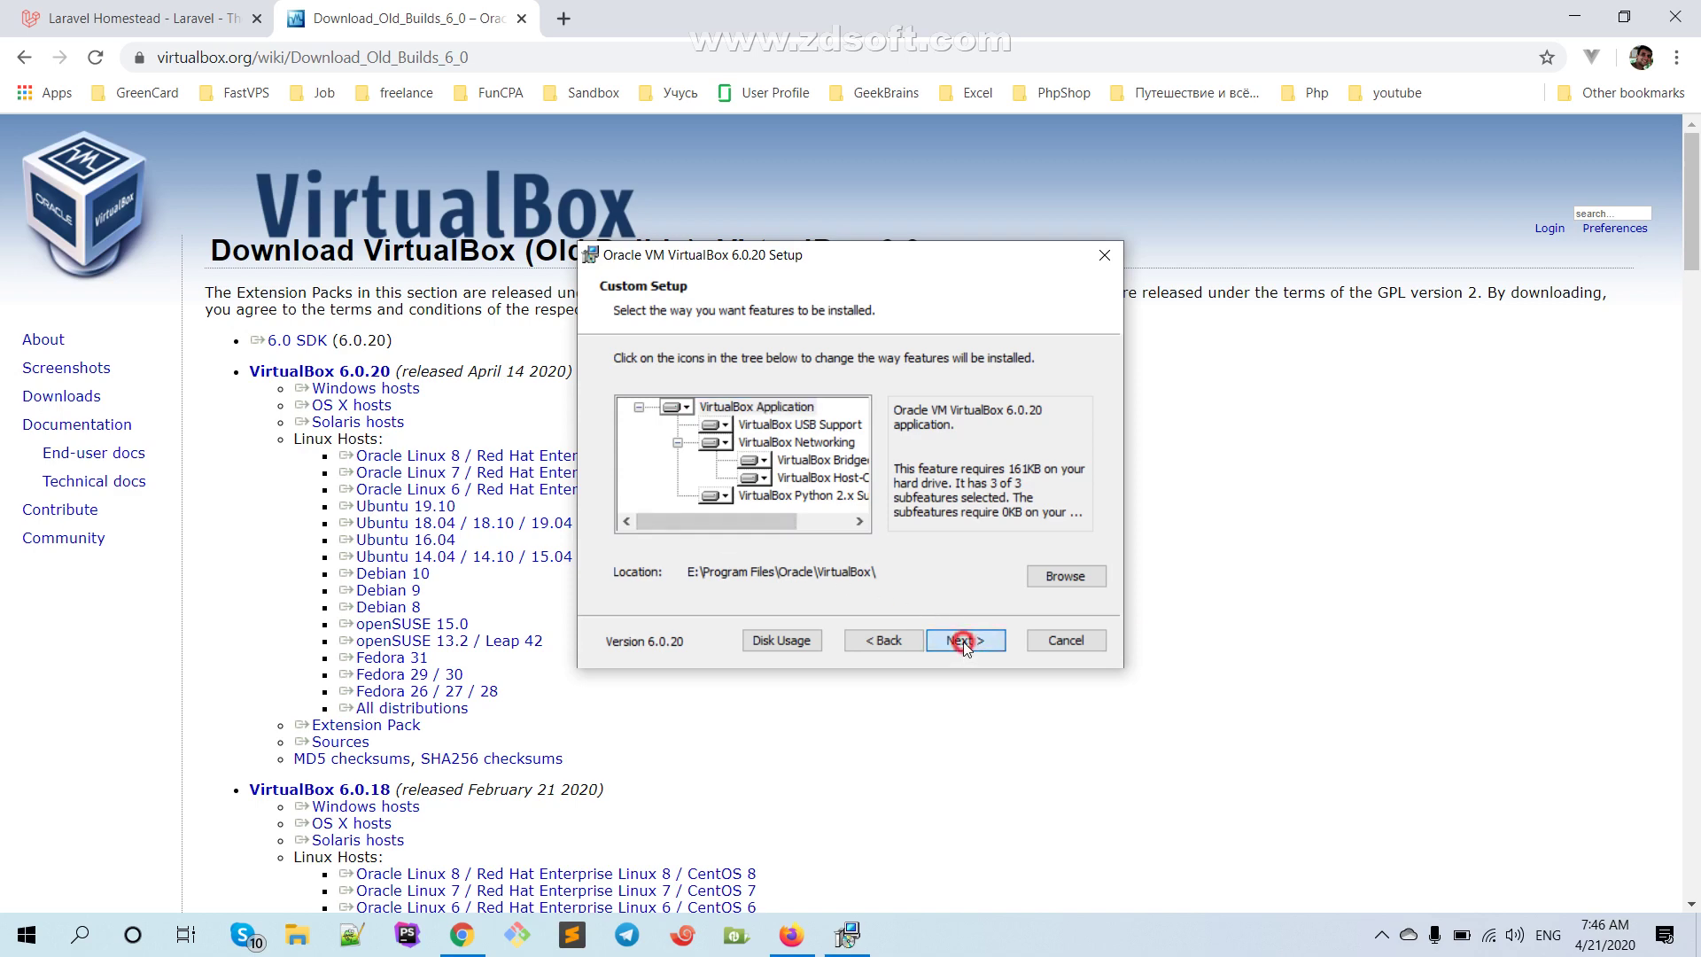
pyautogui.click(890, 641)
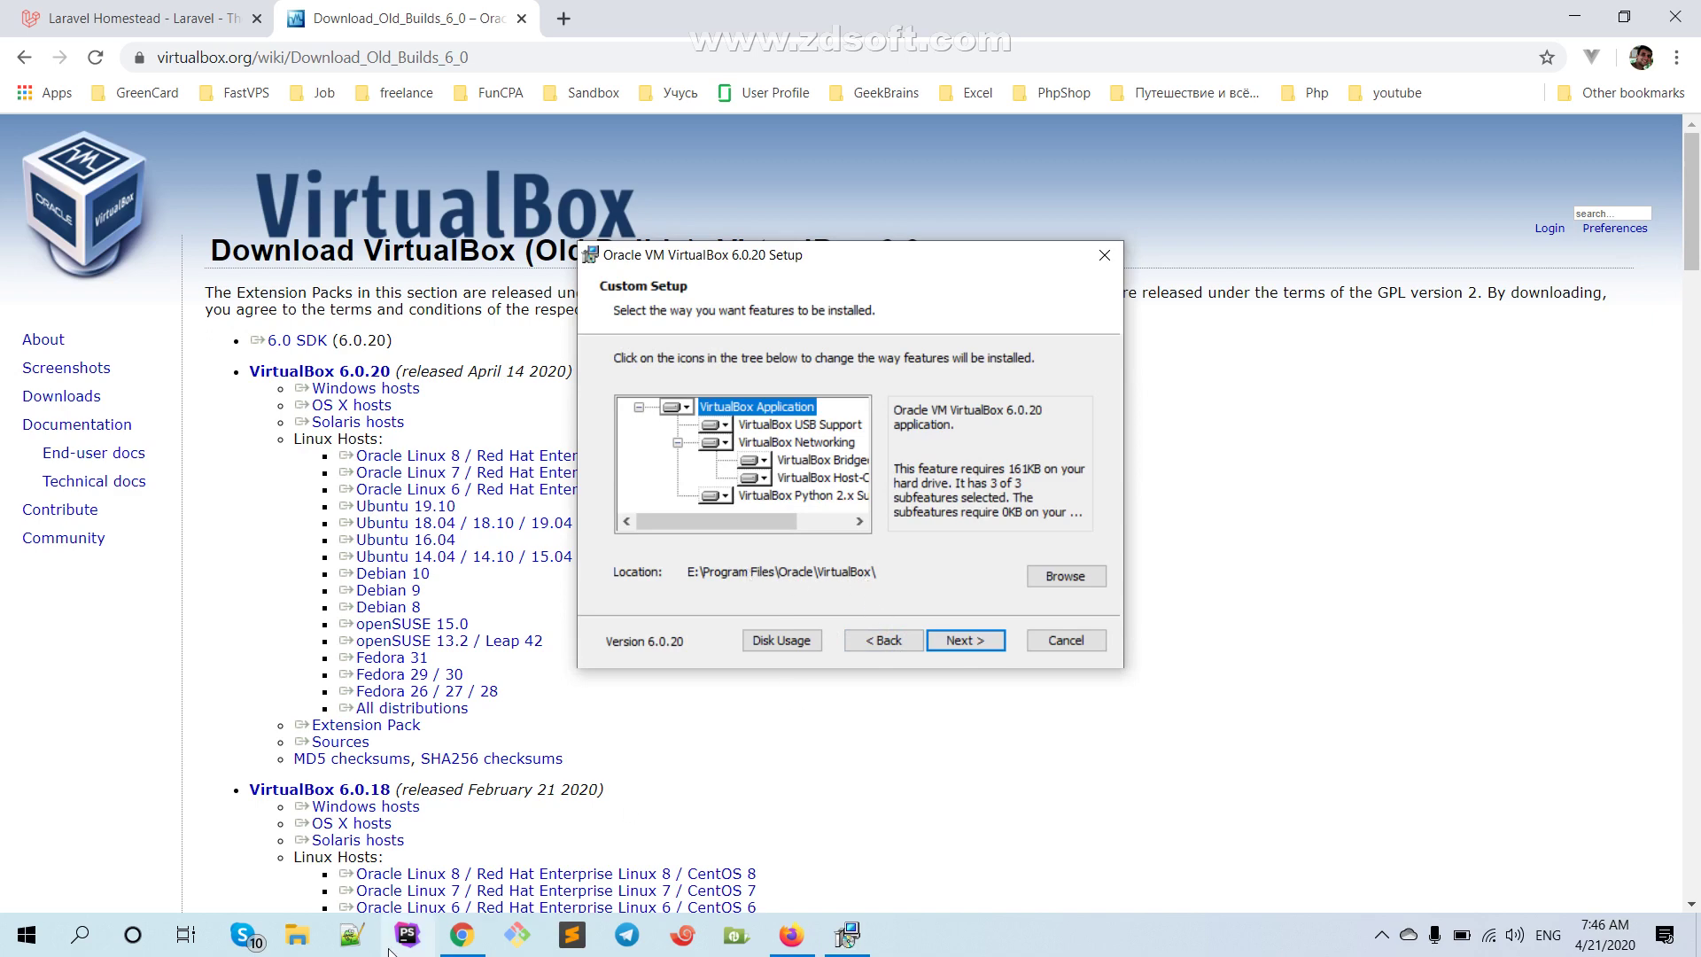
pyautogui.click(301, 935)
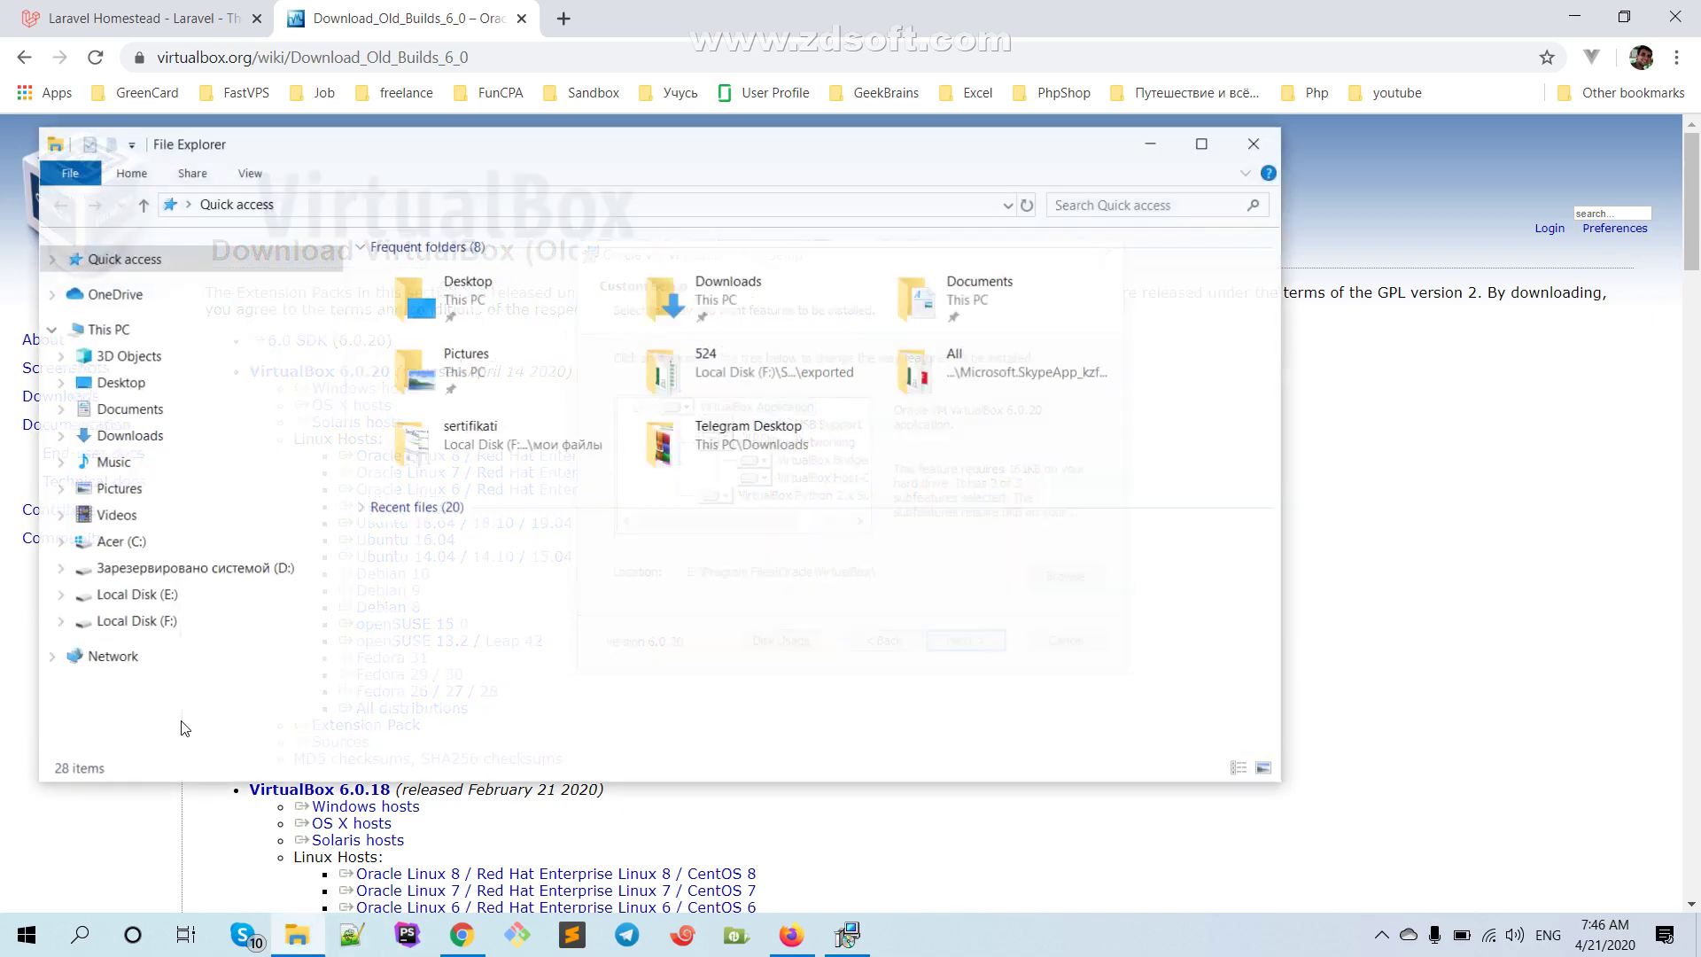
# Browse into E:\Program Files\Oracle, then return to Local Disk (E:)
pyautogui.click(165, 605)
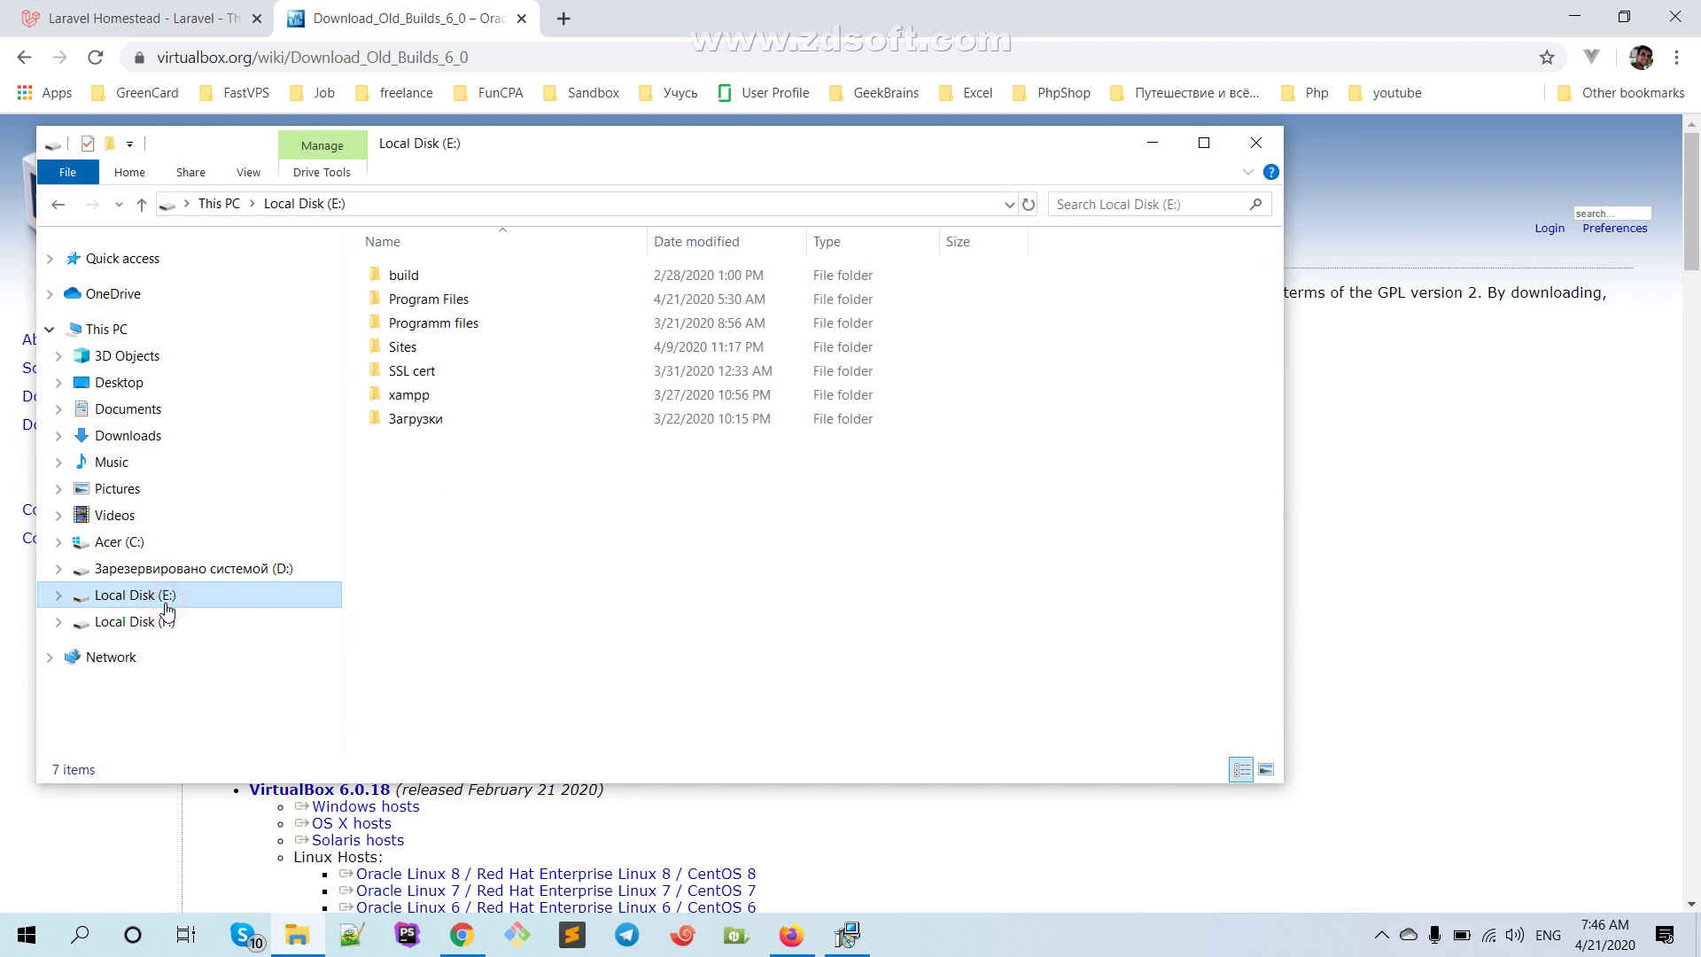
pyautogui.doubleClick(430, 301)
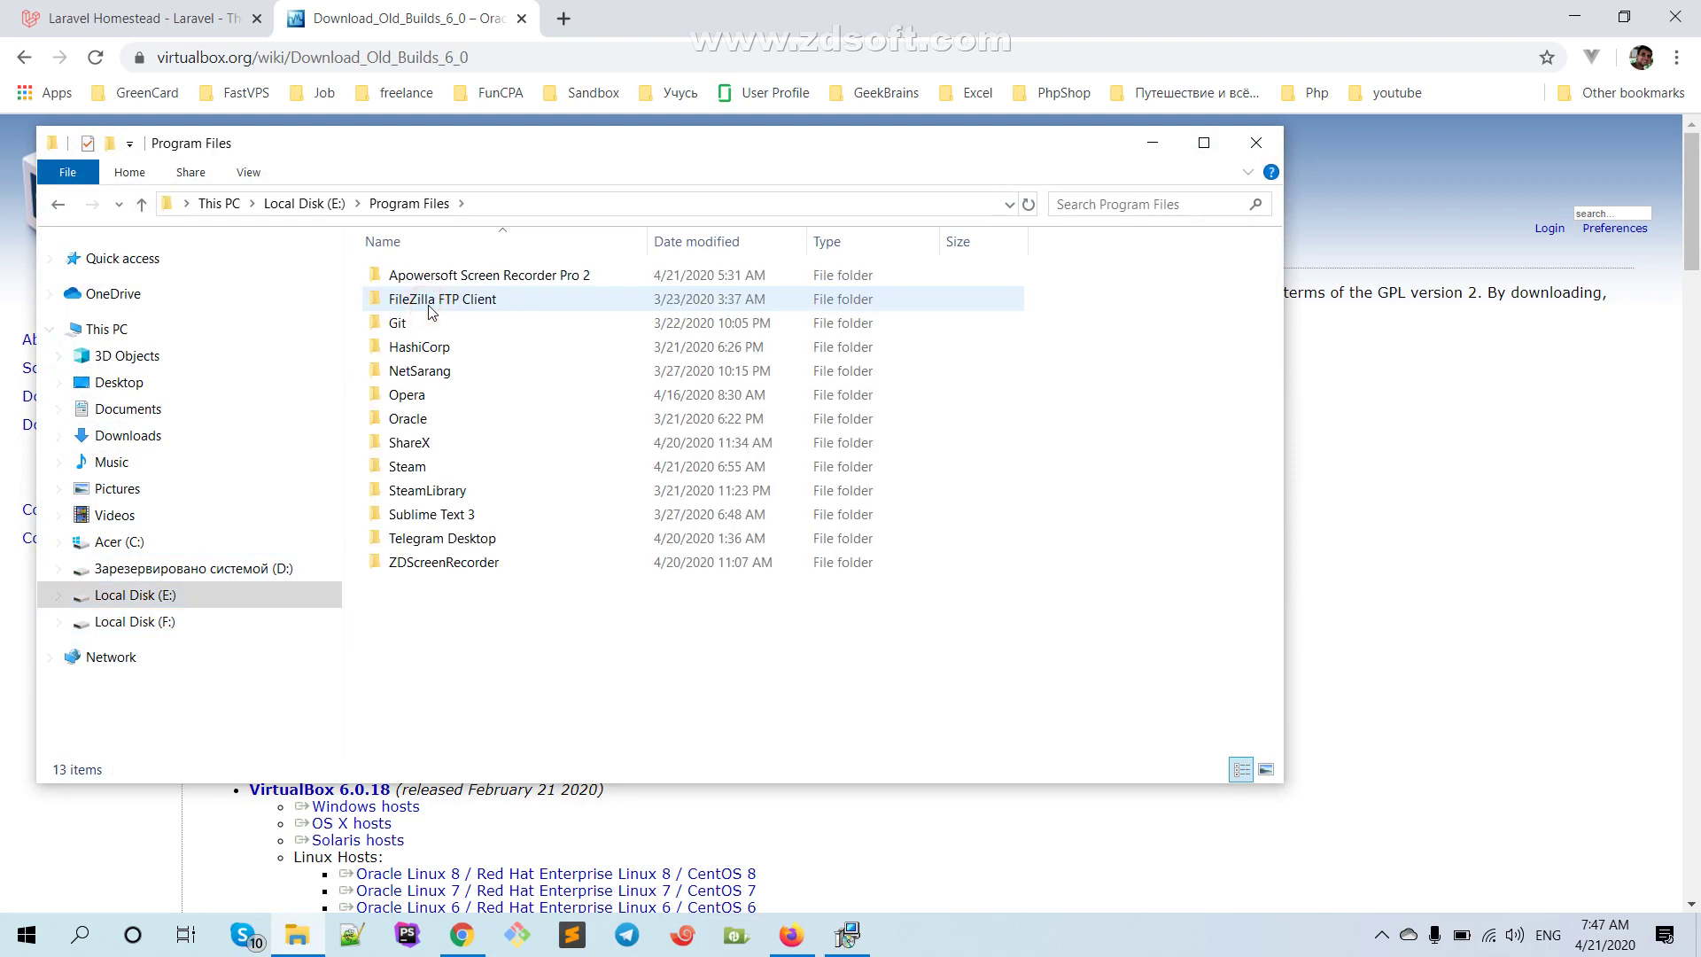
pyautogui.doubleClick(412, 420)
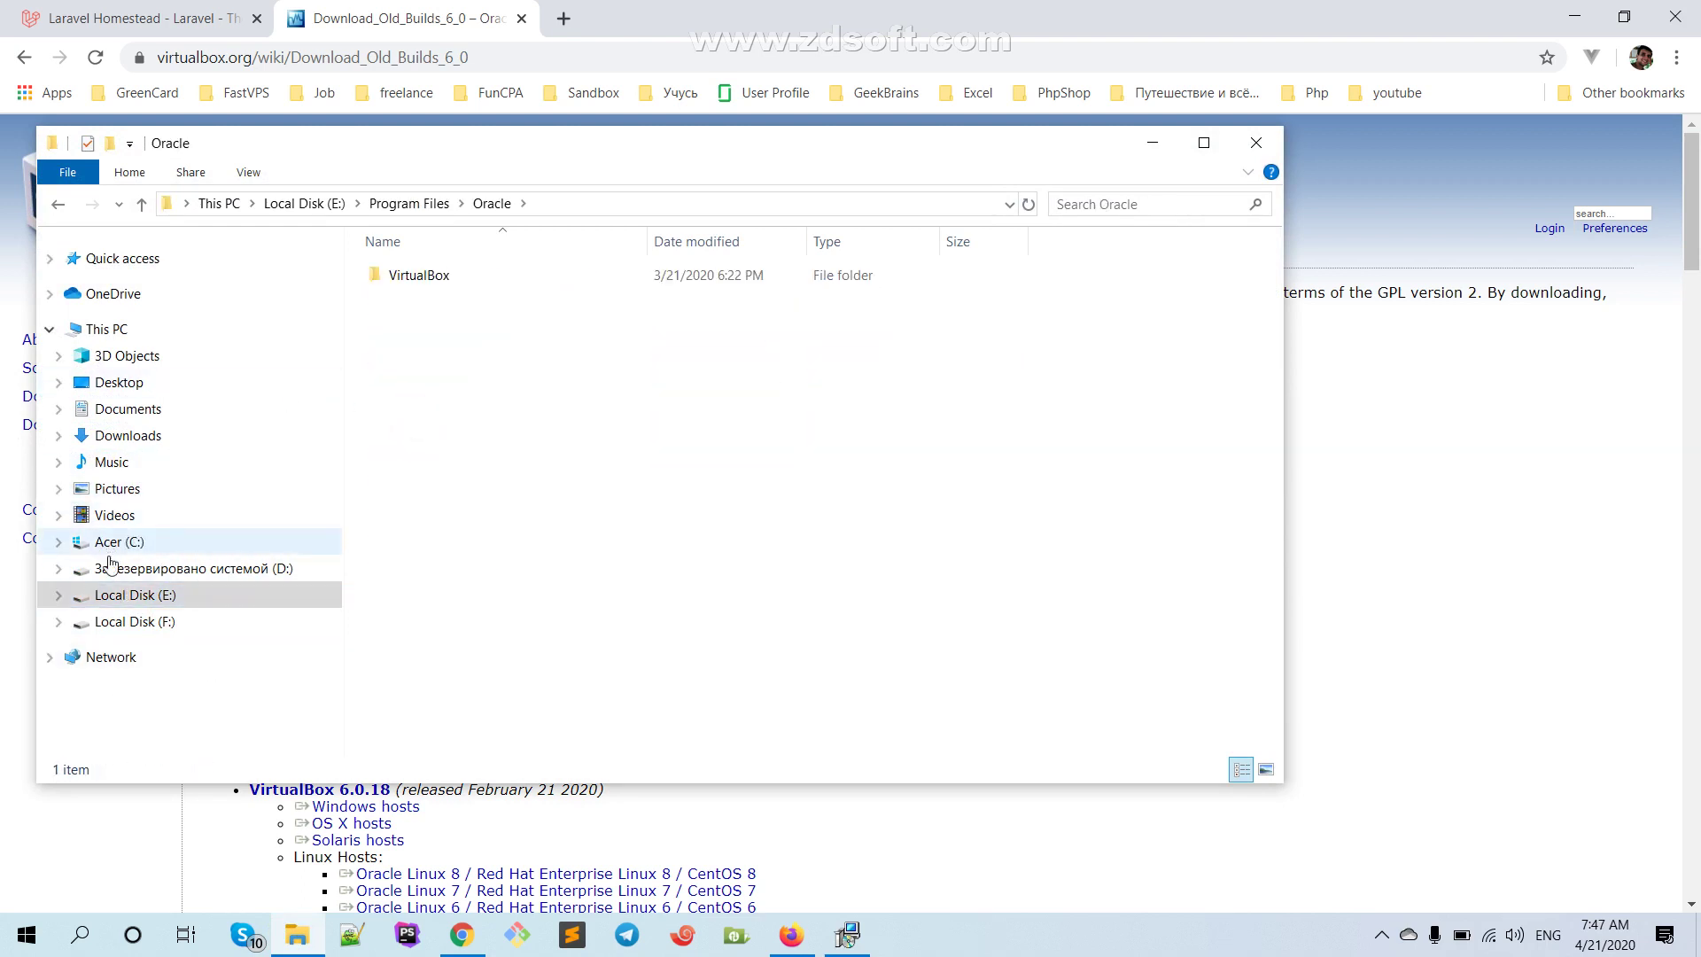
pyautogui.click(142, 598)
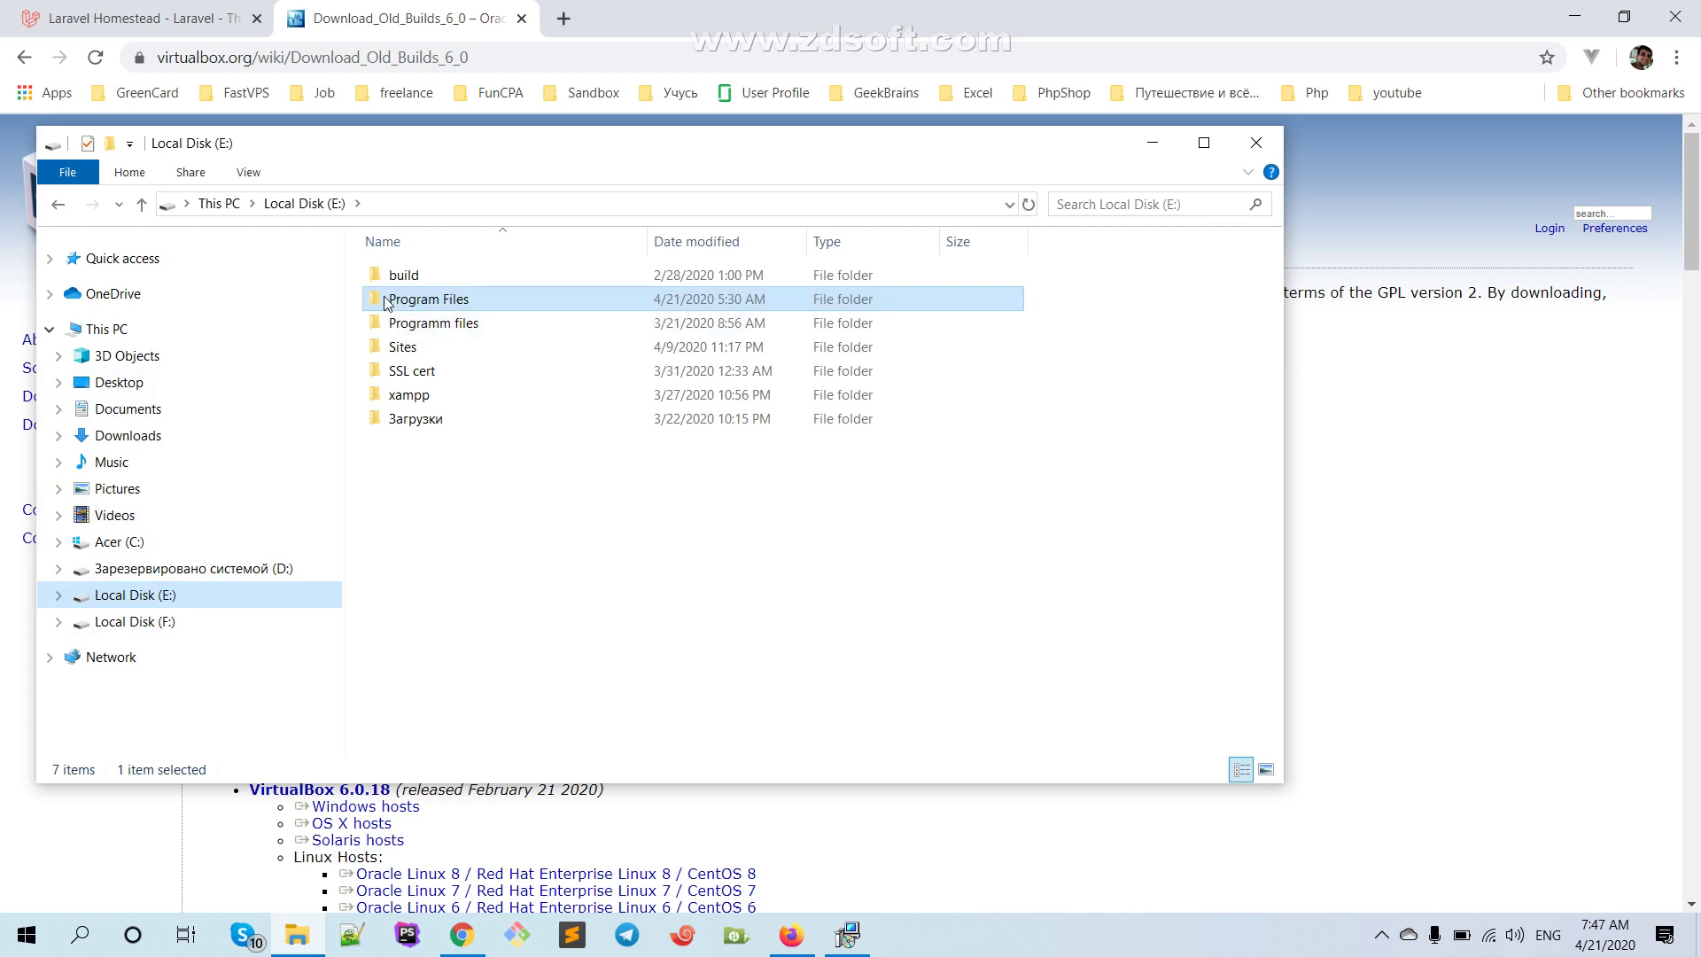
# Reopen Program Files > Oracle, go back to Program Files, and return to the VirtualBox setup
pyautogui.click(480, 303)
pyautogui.doubleClick(480, 303)
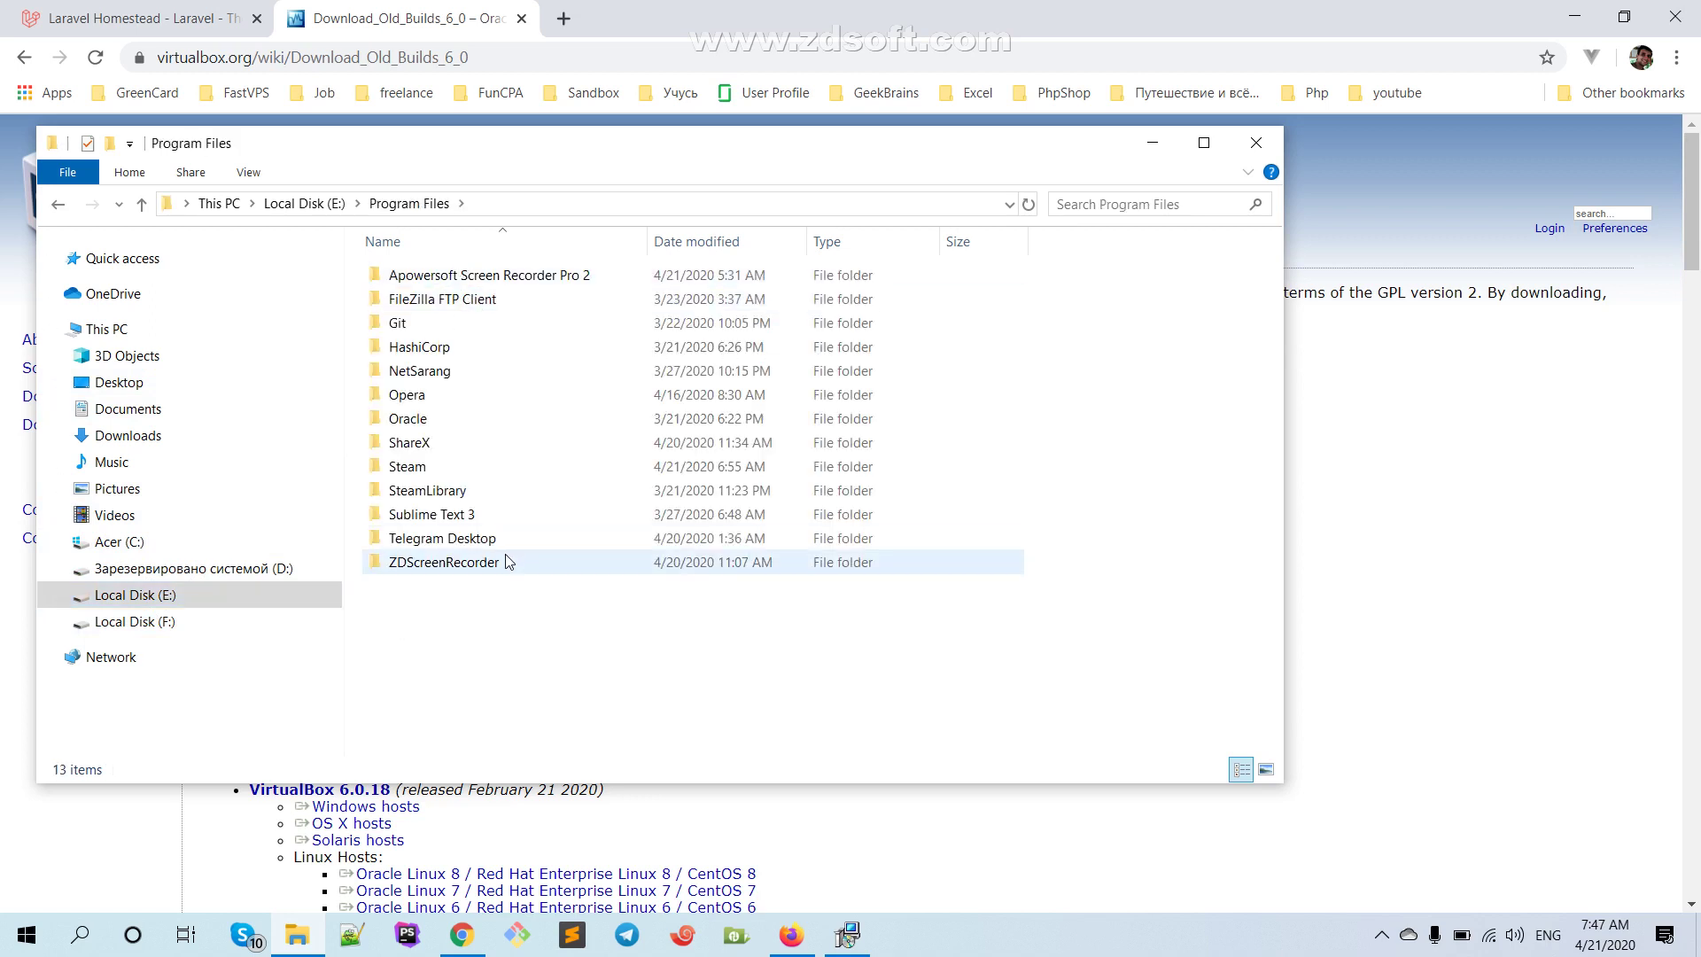
pyautogui.click(401, 416)
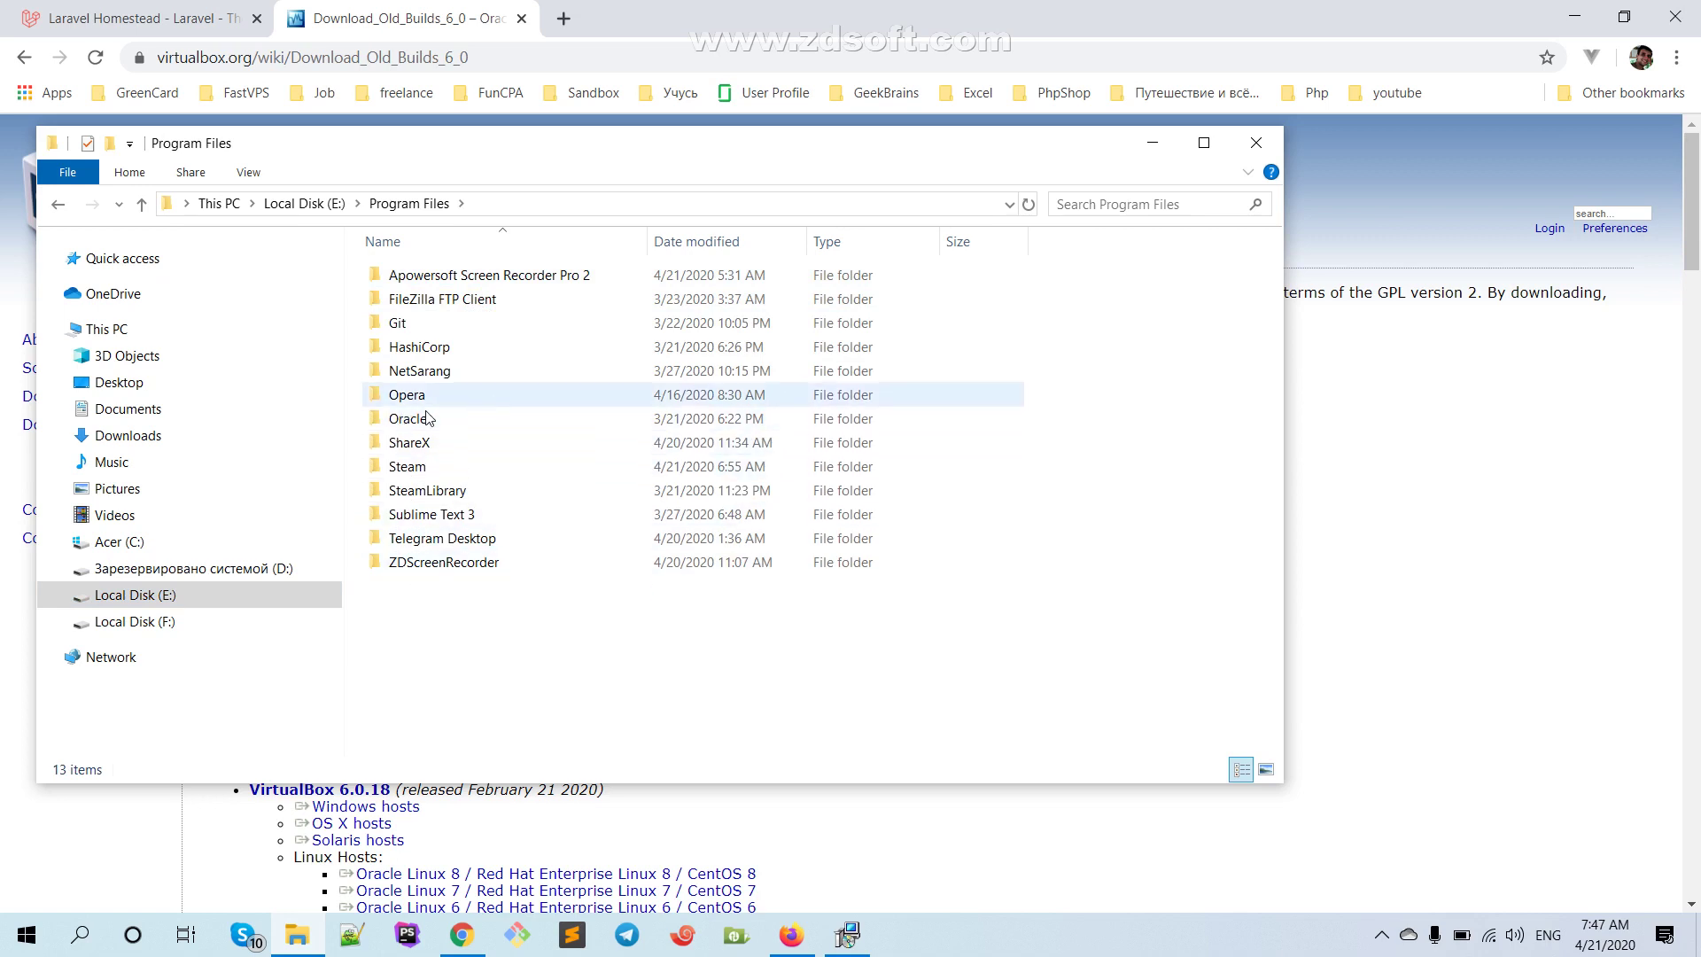
pyautogui.moveTo(401, 428)
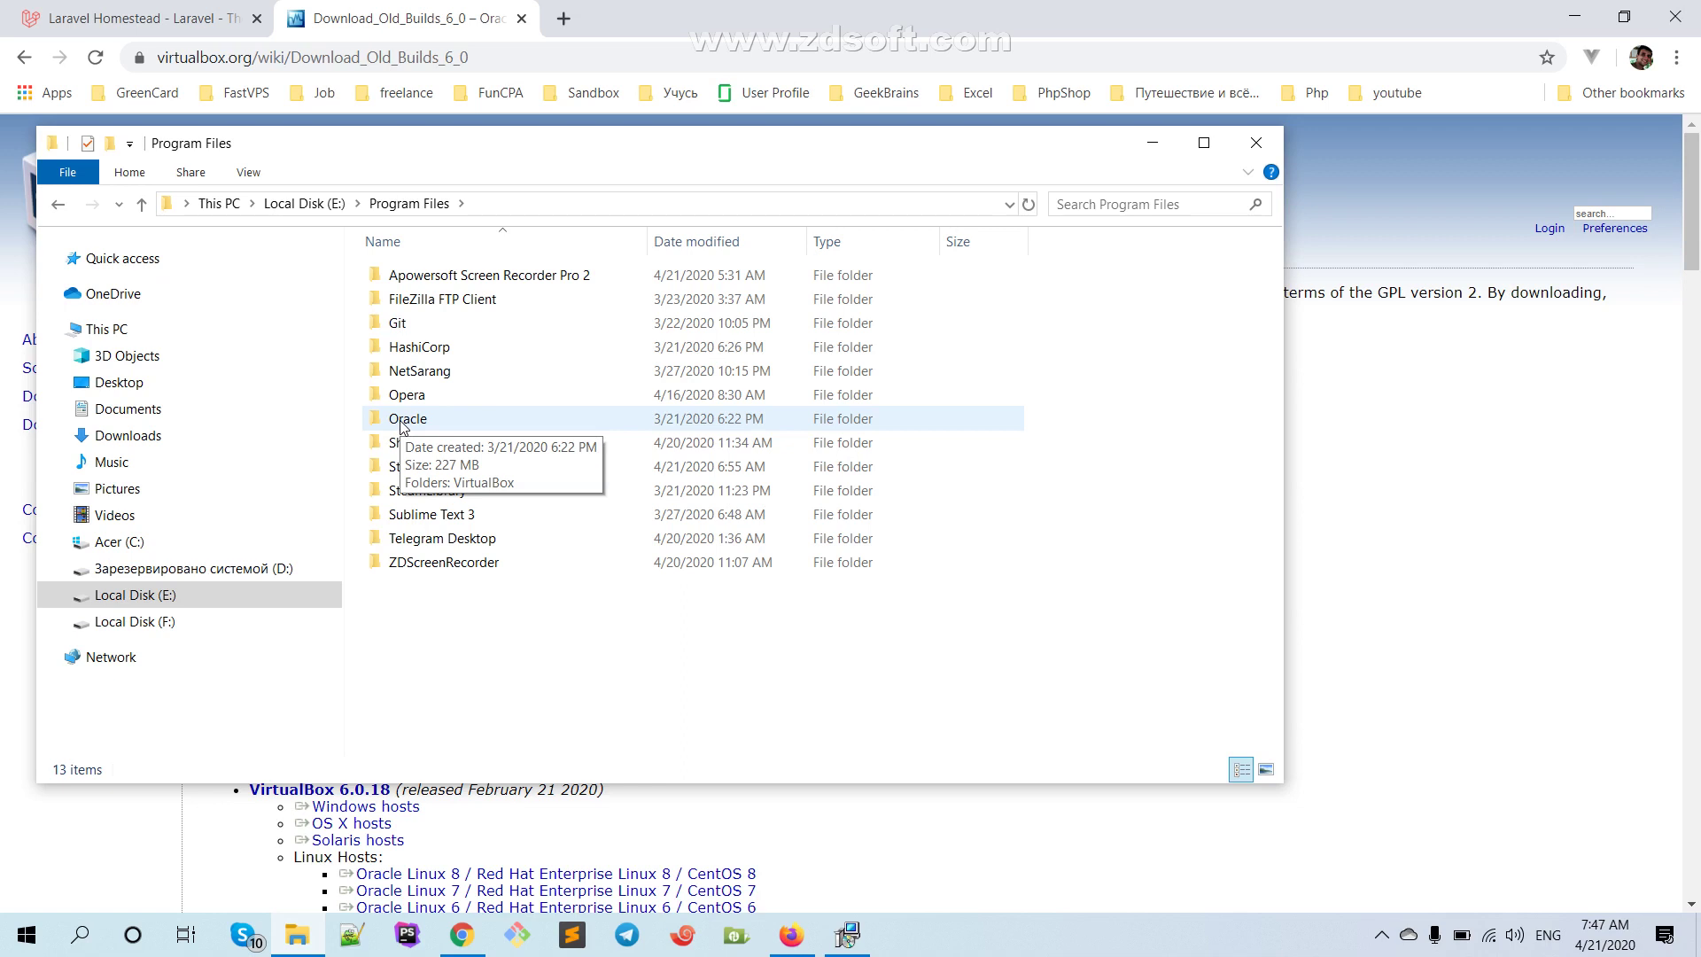
pyautogui.doubleClick(483, 423)
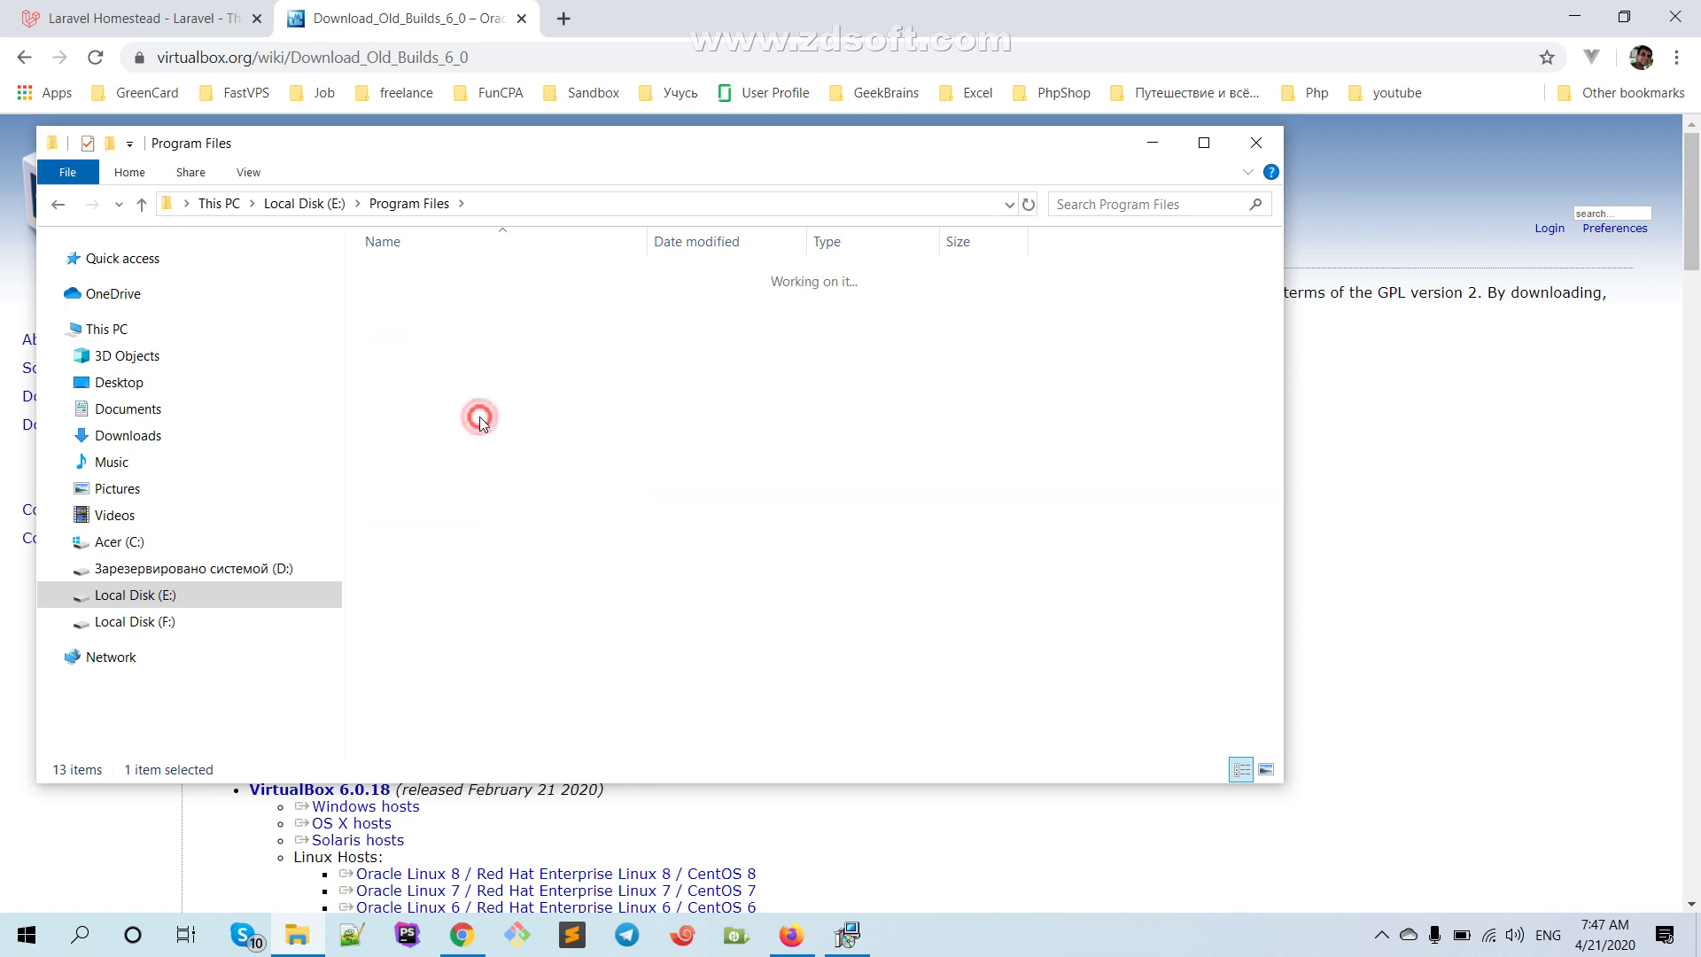
pyautogui.click(58, 204)
pyautogui.moveTo(403, 577)
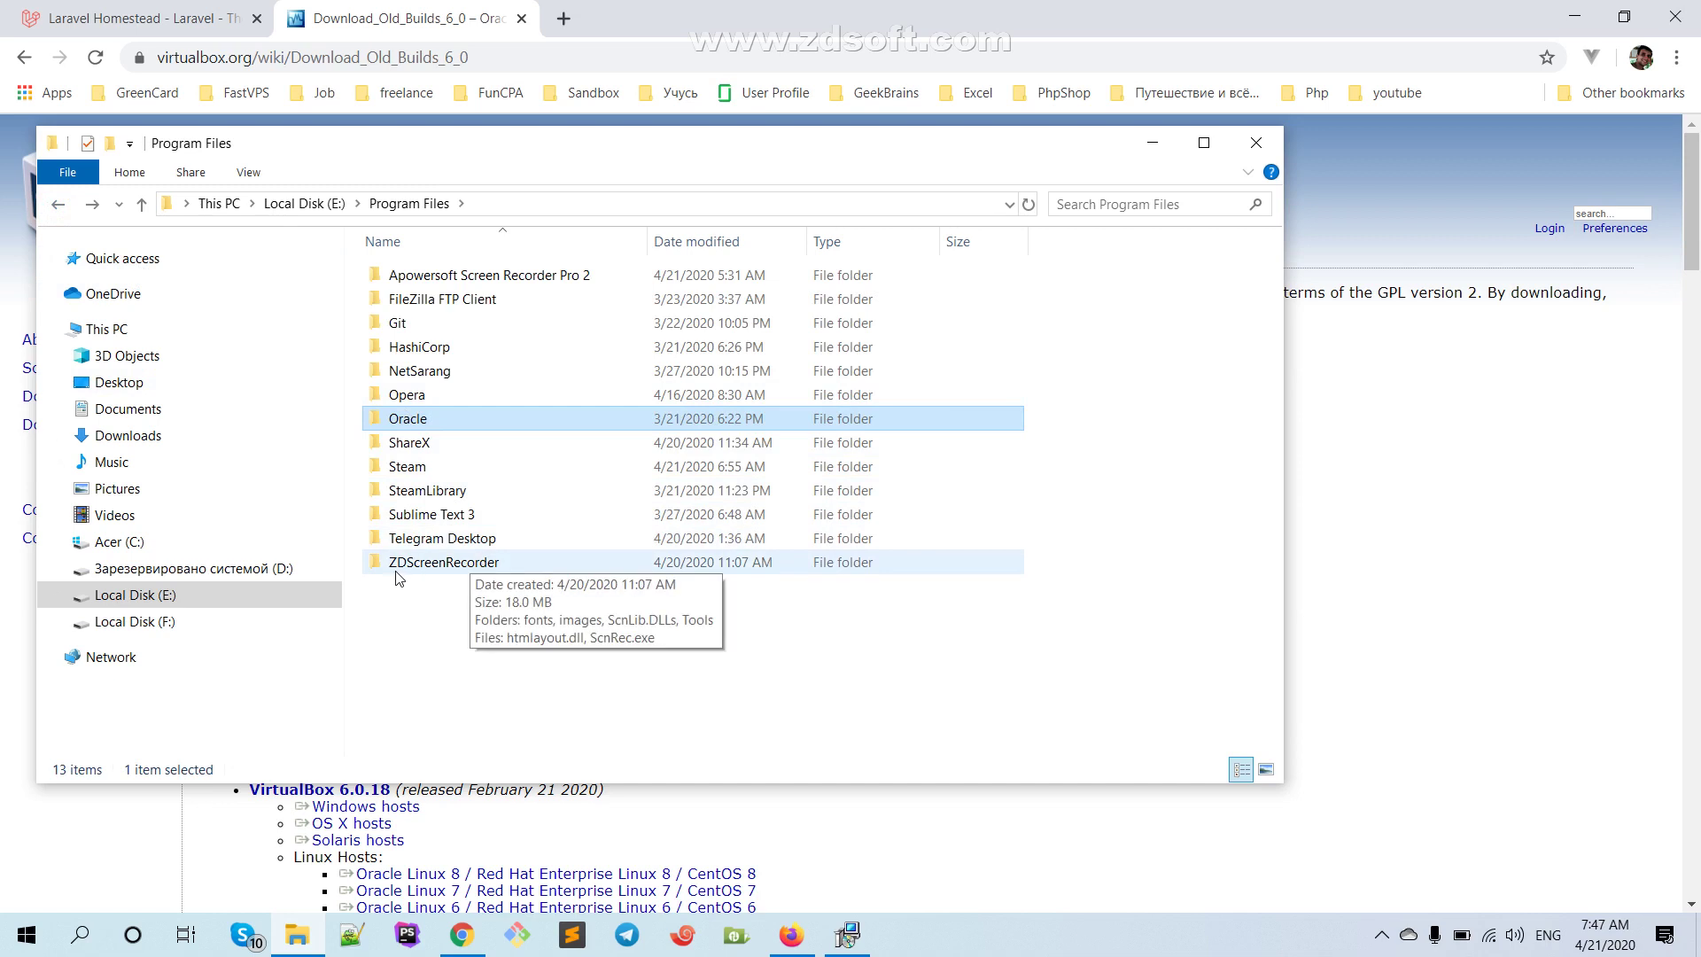
pyautogui.click(848, 935)
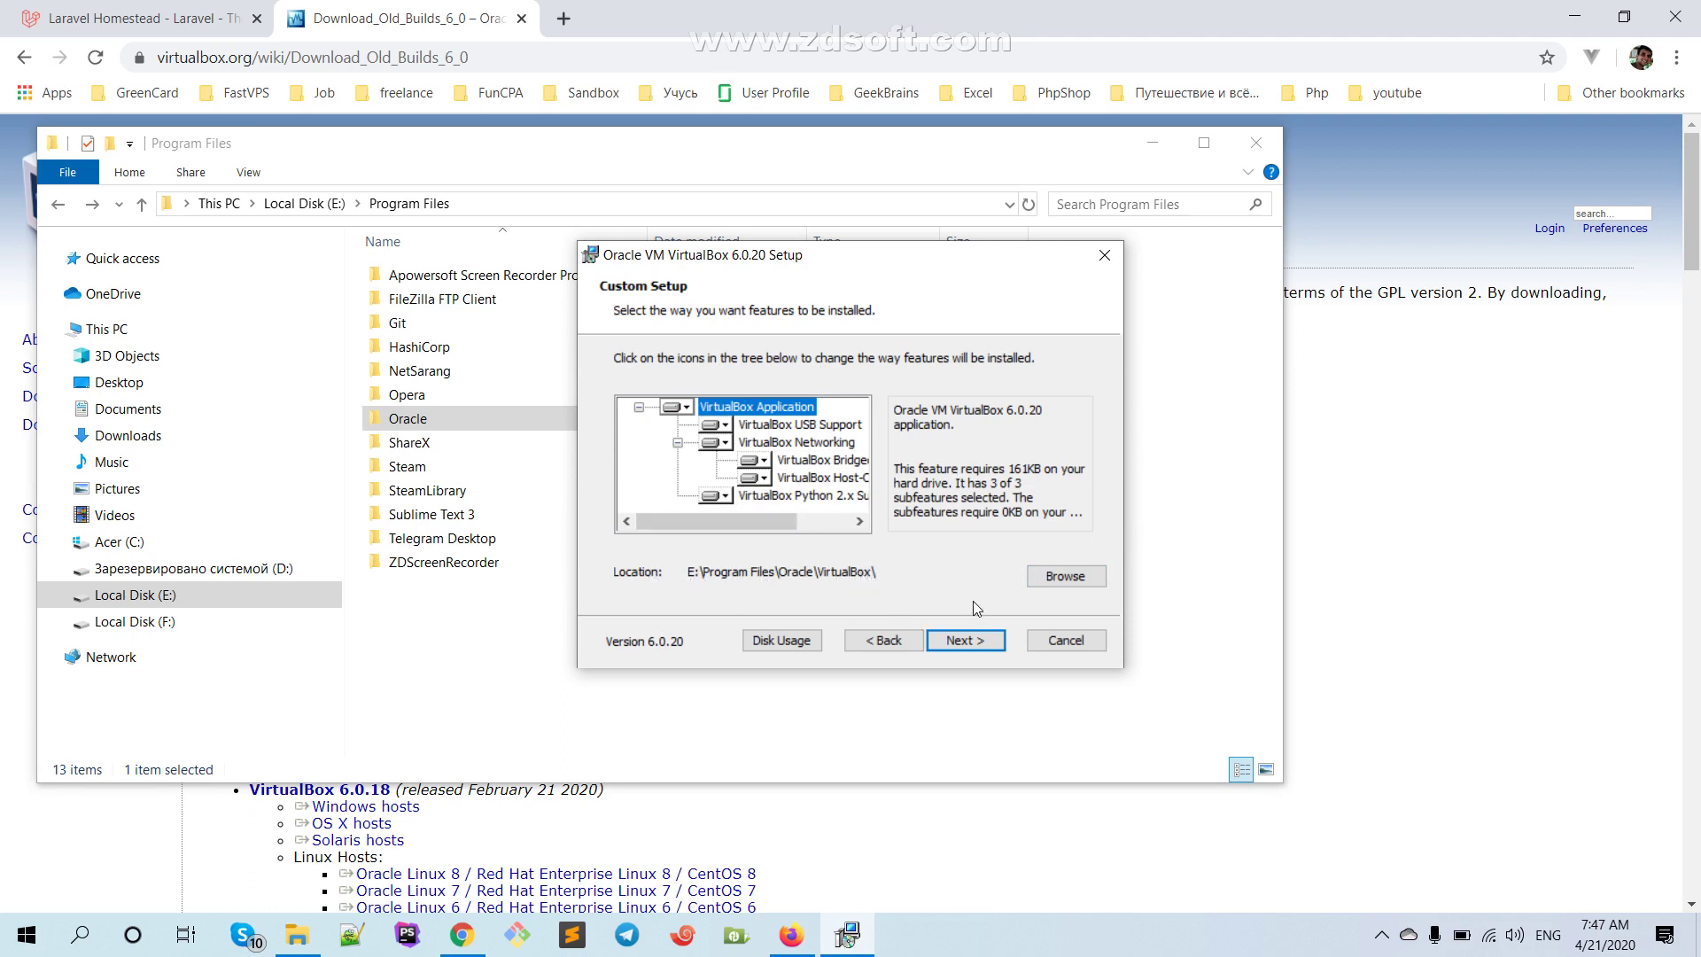
# Cancel the VirtualBox 6.0.20 installation, finish the wizard, and return to Chrome
pyautogui.click(1064, 641)
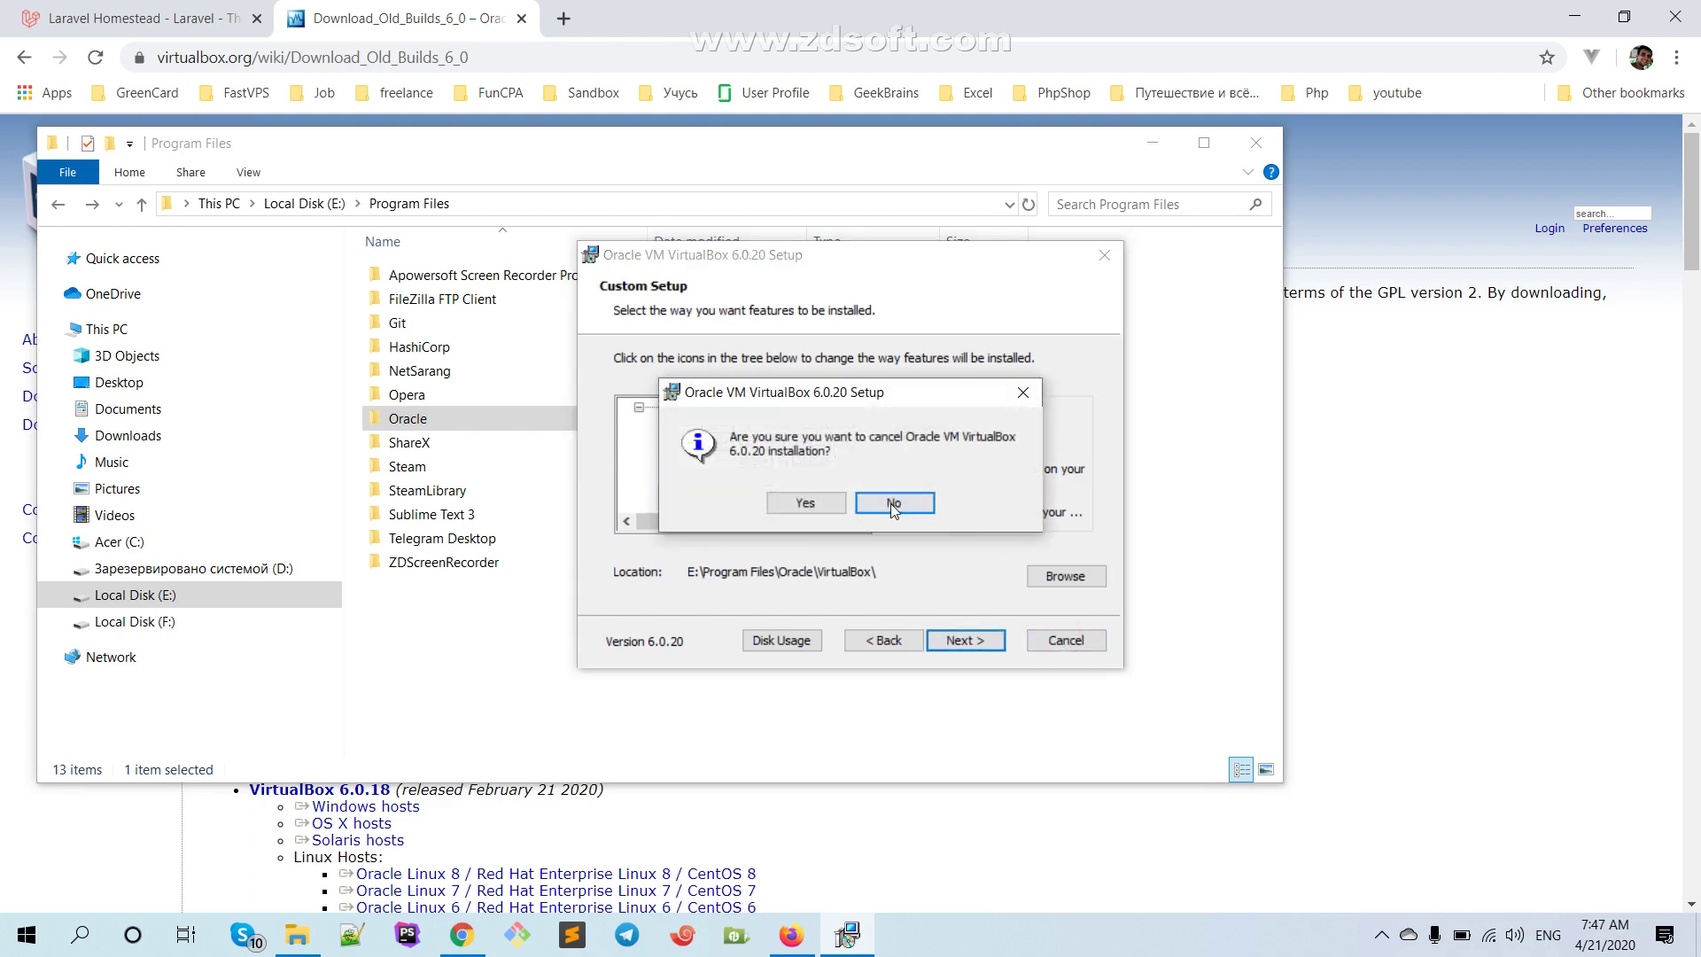
pyautogui.click(805, 503)
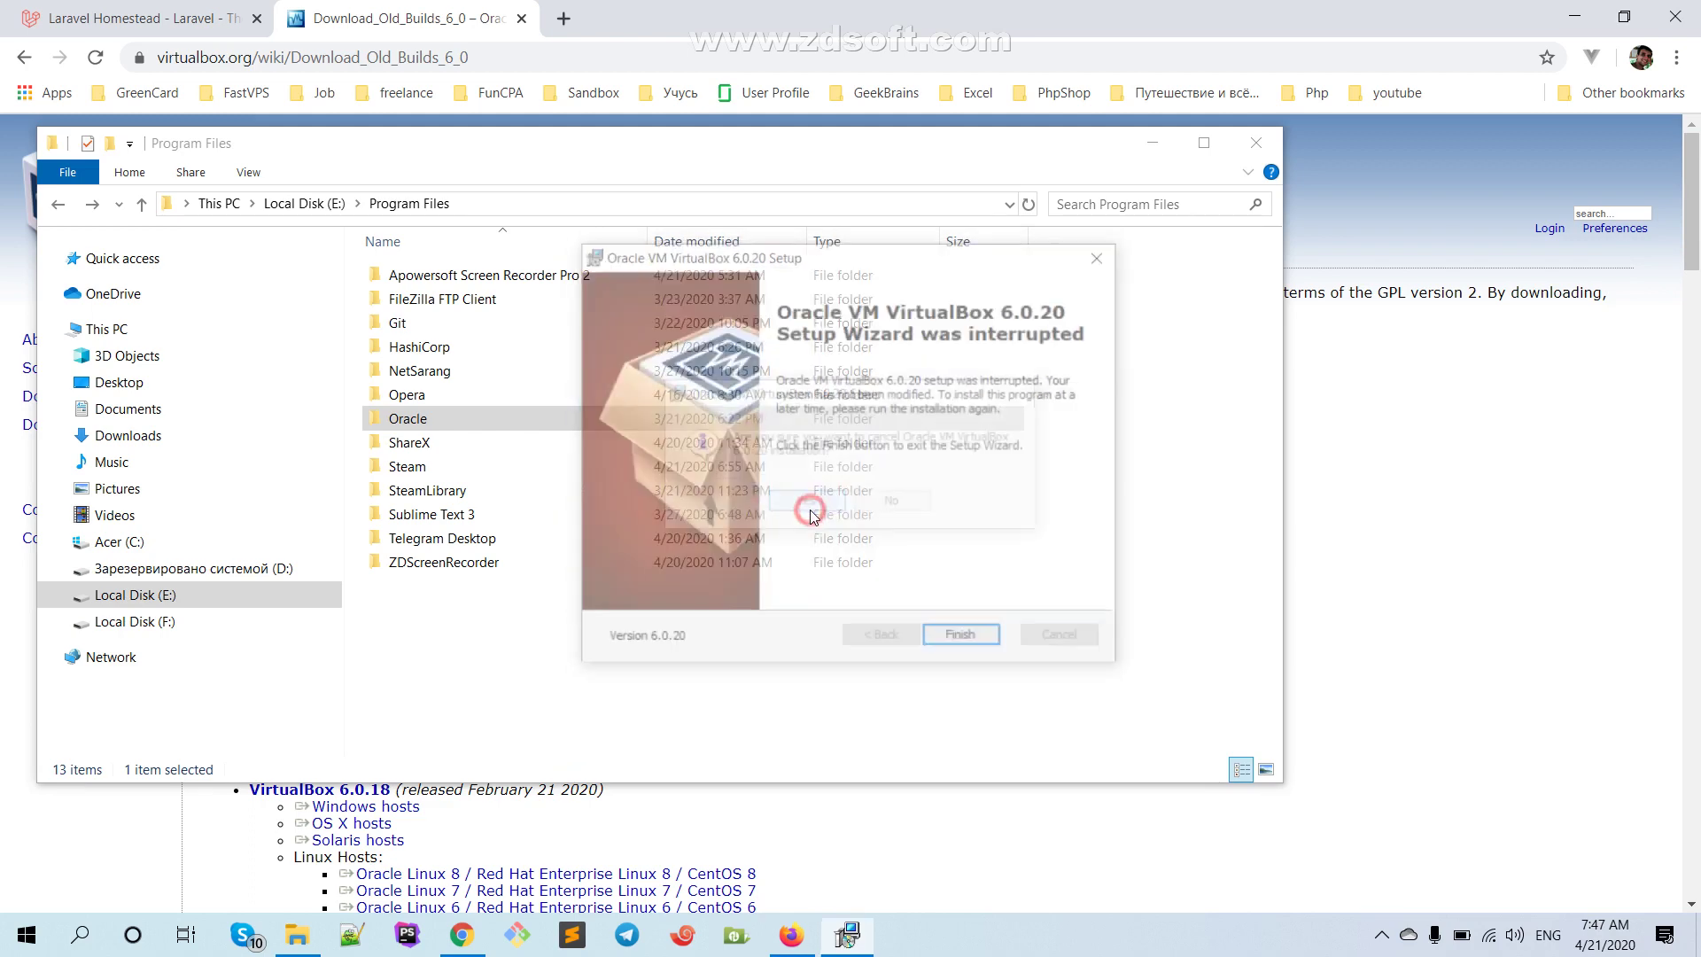
pyautogui.click(966, 641)
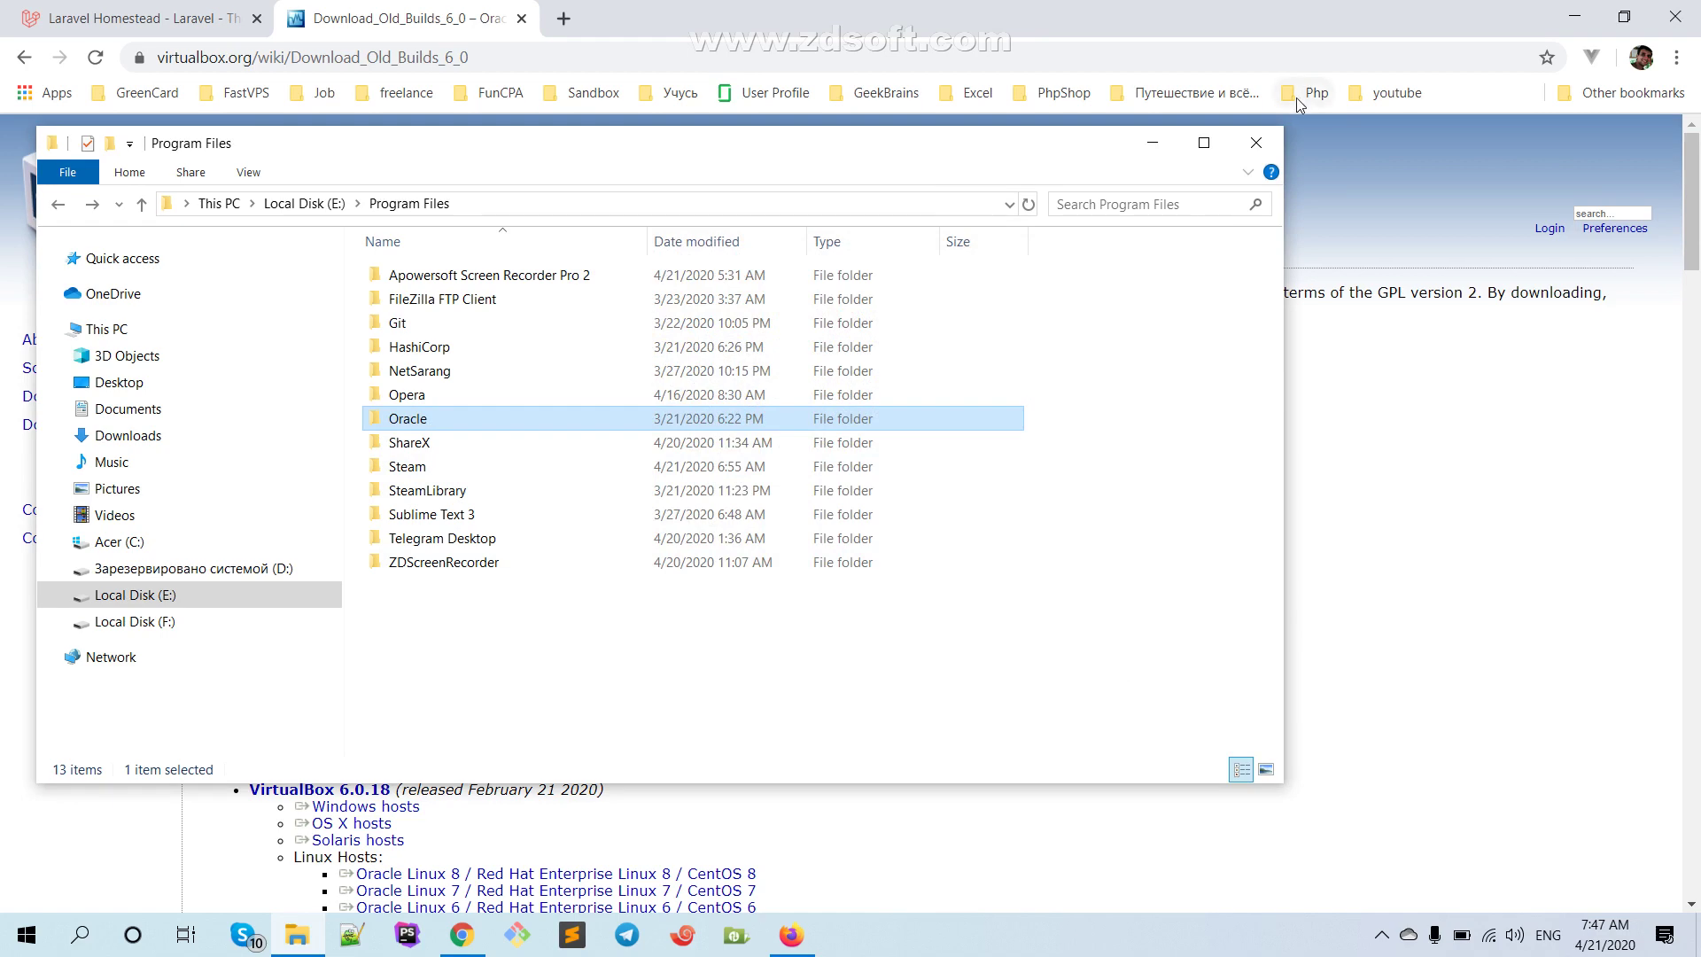
pyautogui.click(1154, 146)
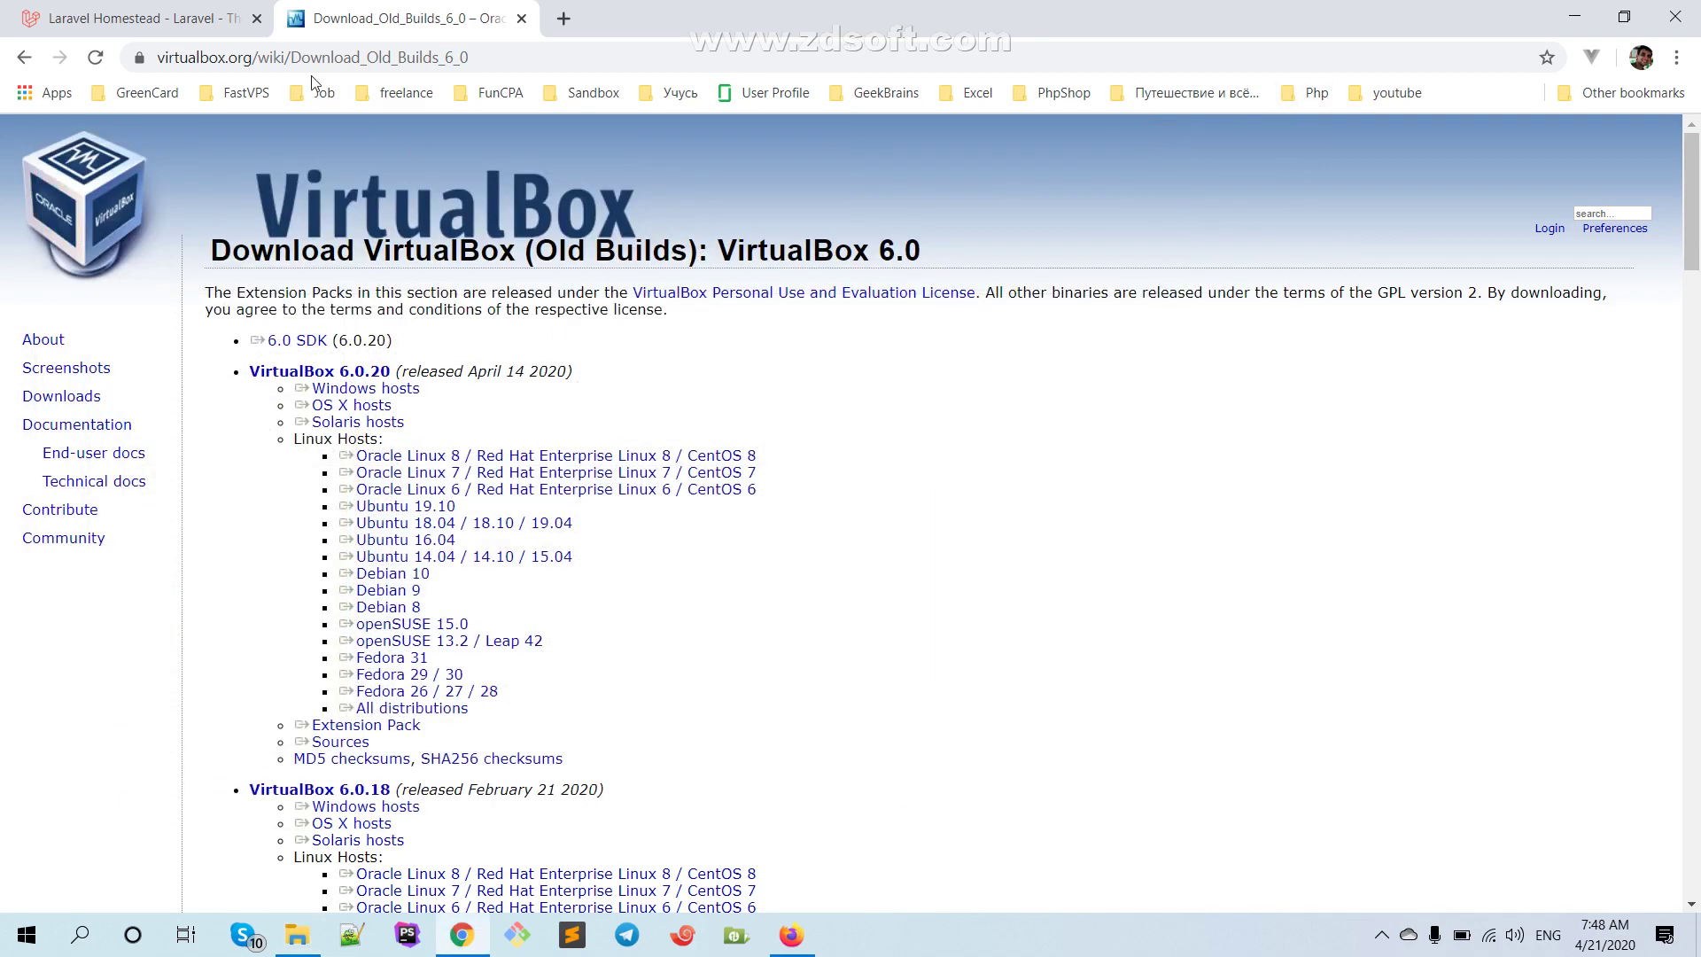
pyautogui.click(199, 25)
# Open the Vagrant downloads page and scroll through the 2.2.7 packages
pyautogui.click(886, 479)
pyautogui.scroll(-3, 632, 598)
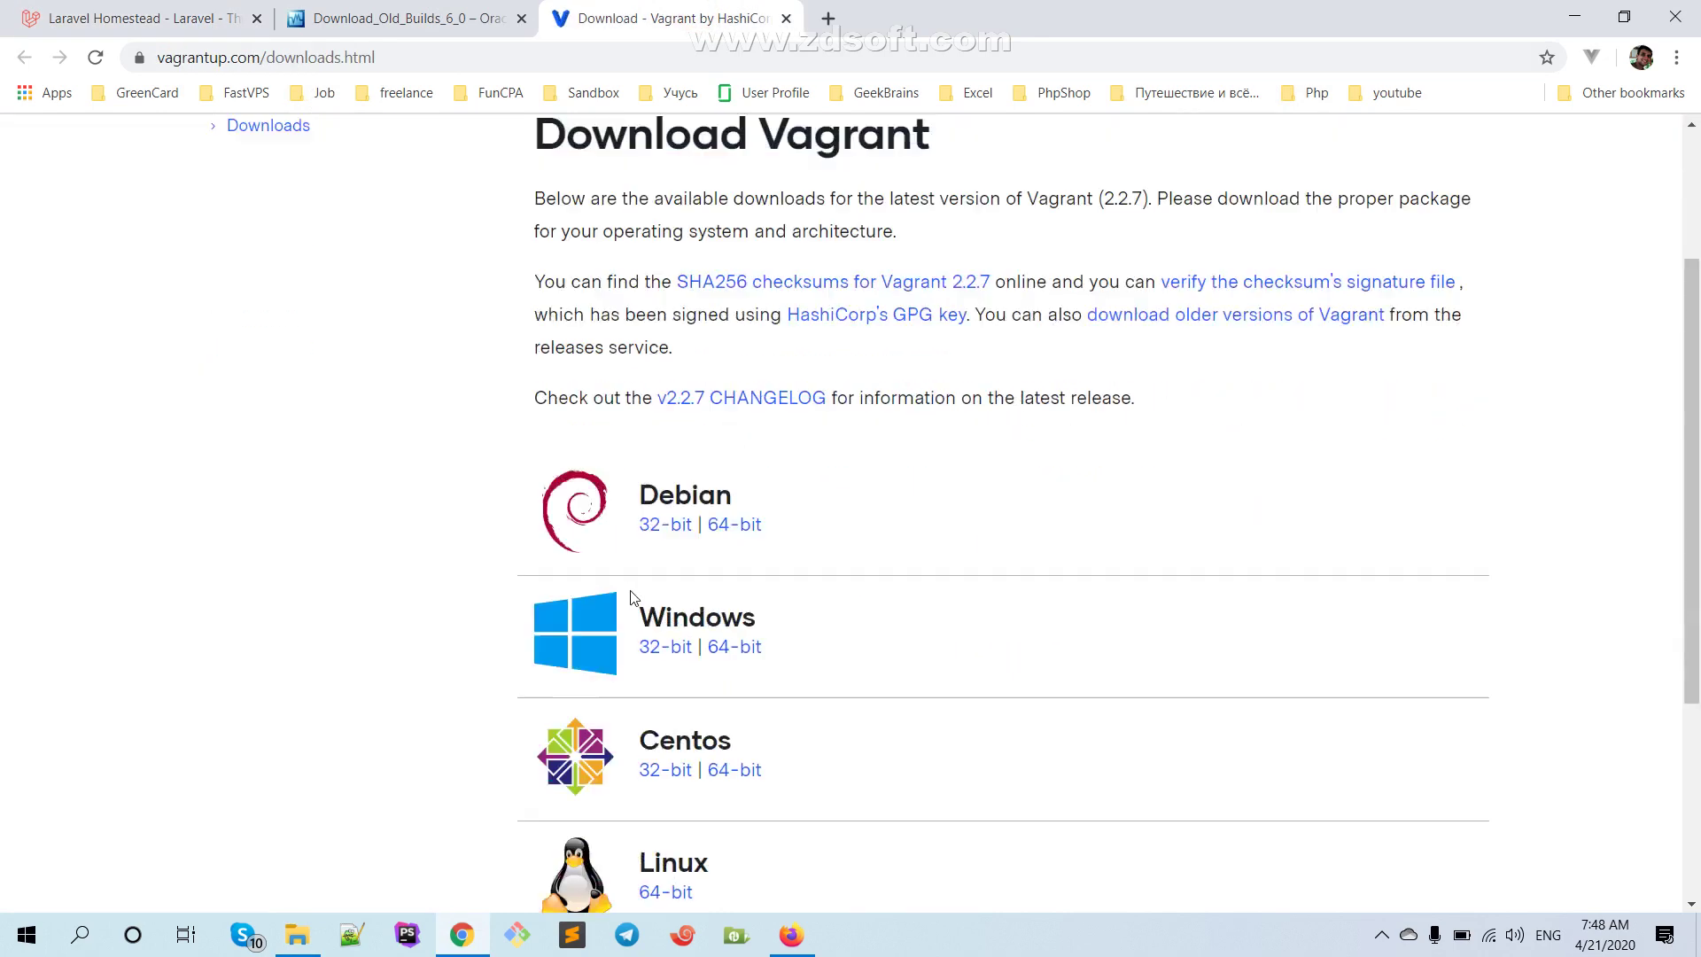
pyautogui.scroll(-2, 632, 598)
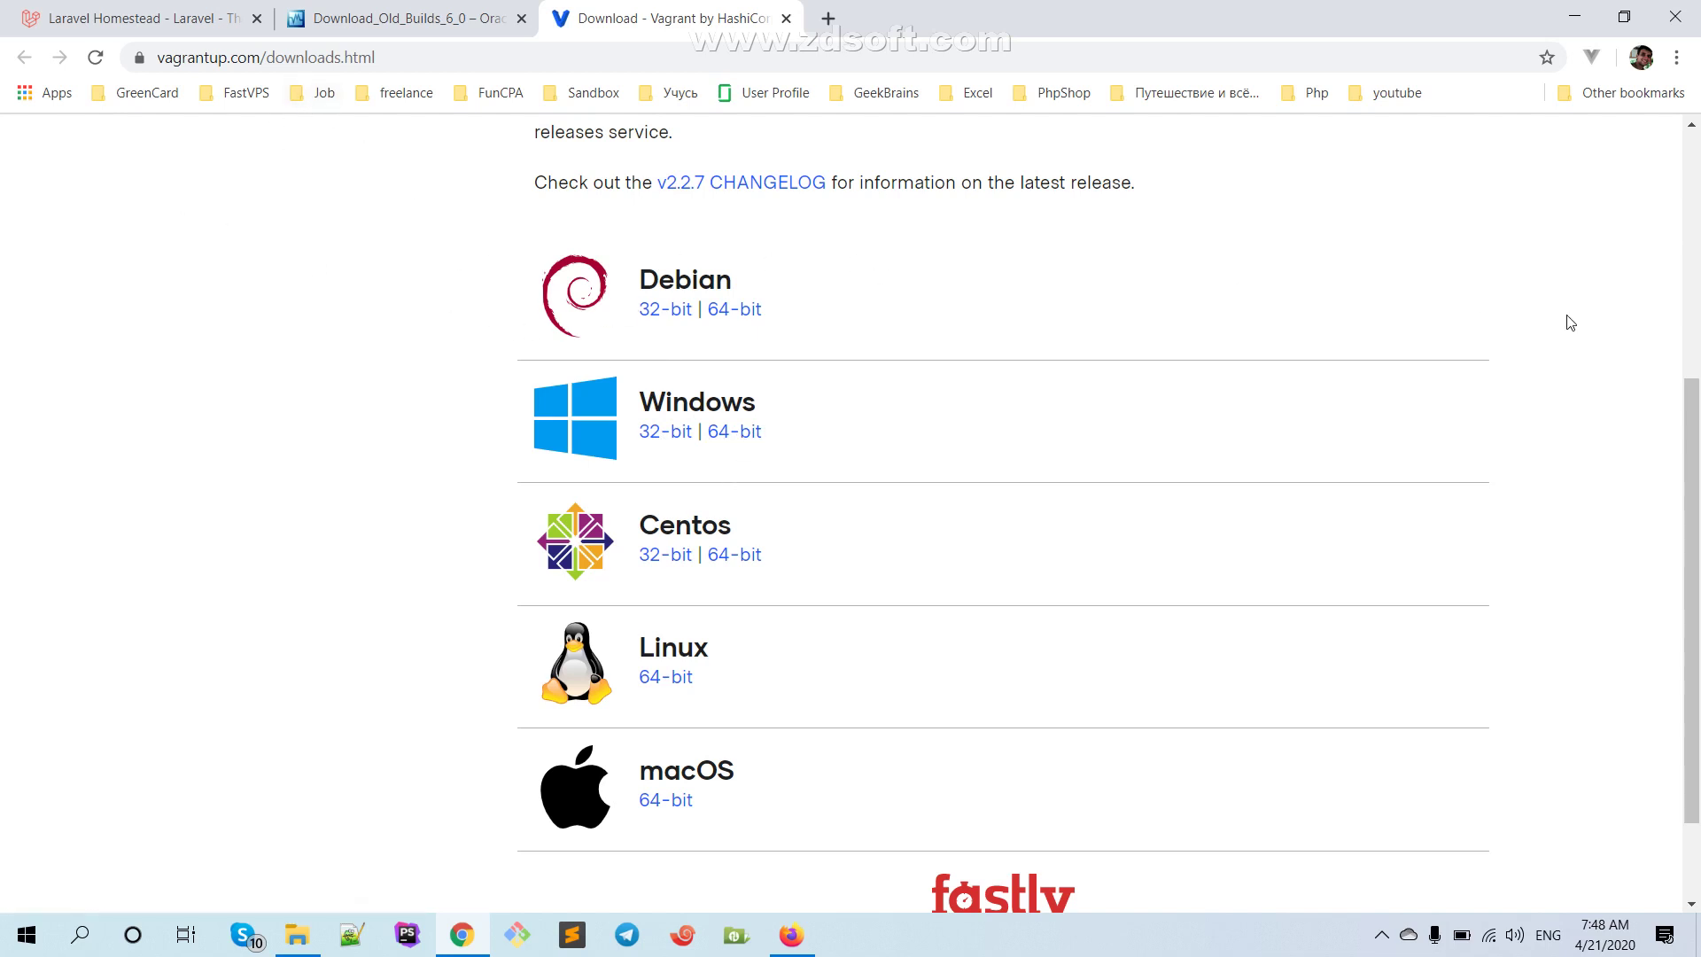
# In the Homestead docs, select the 'vagrant box add laravel/homestead' command and open Git Bash
pyautogui.click(403, 17)
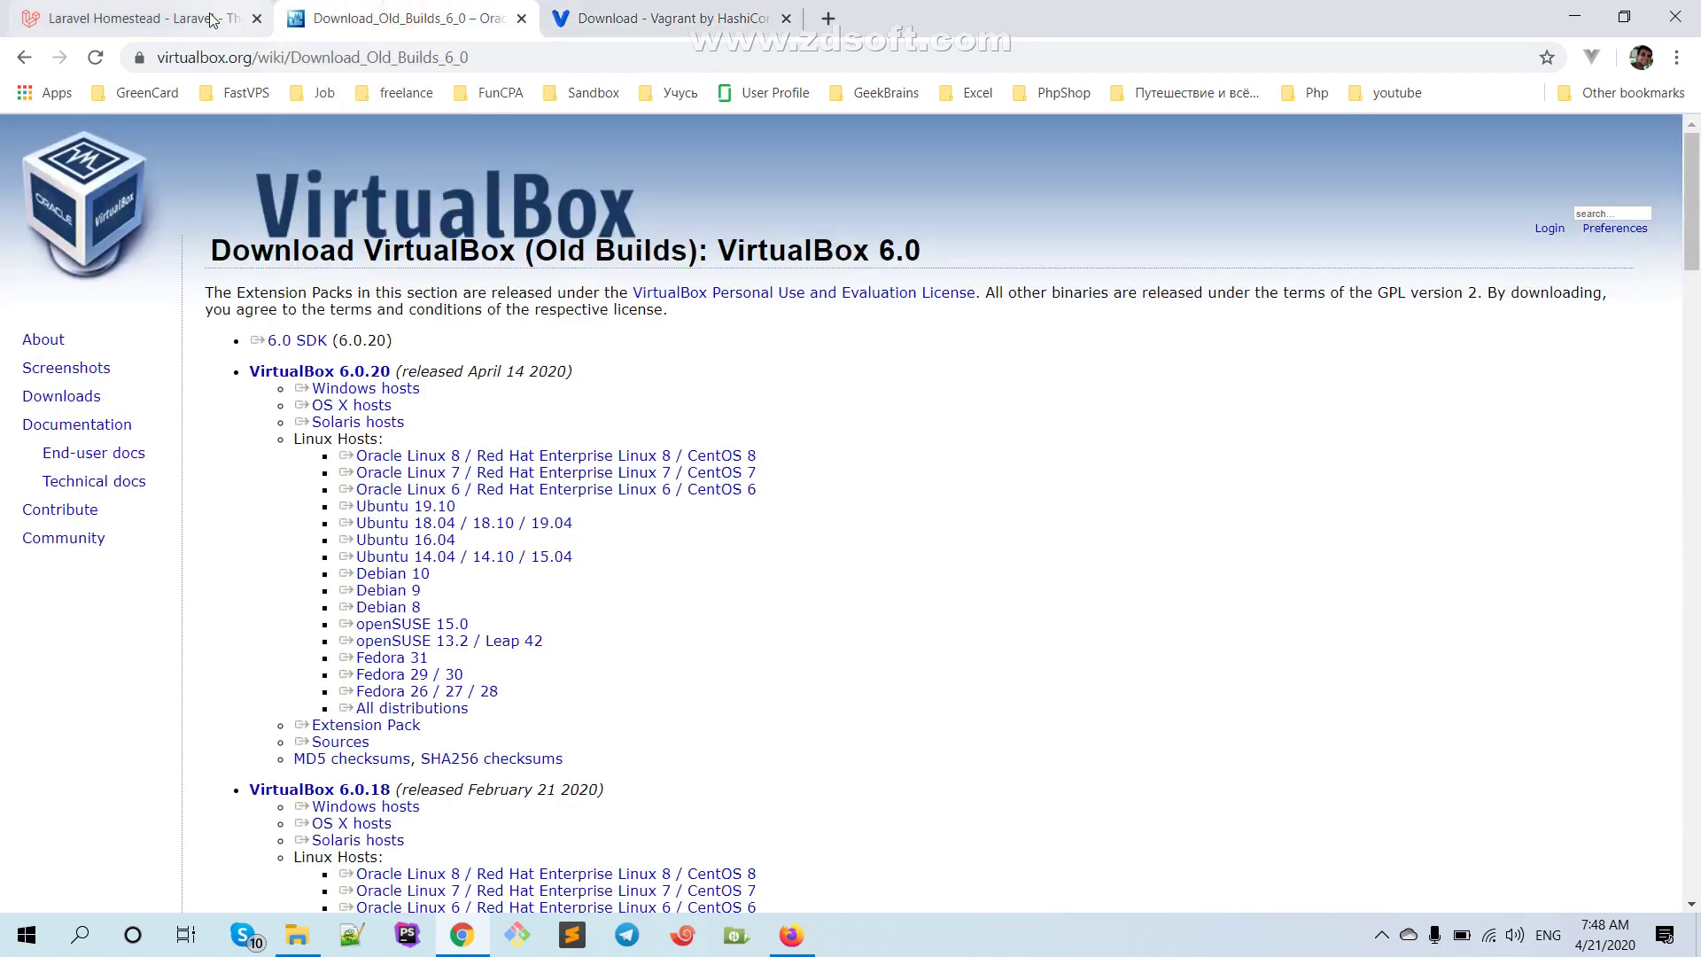
pyautogui.click(173, 18)
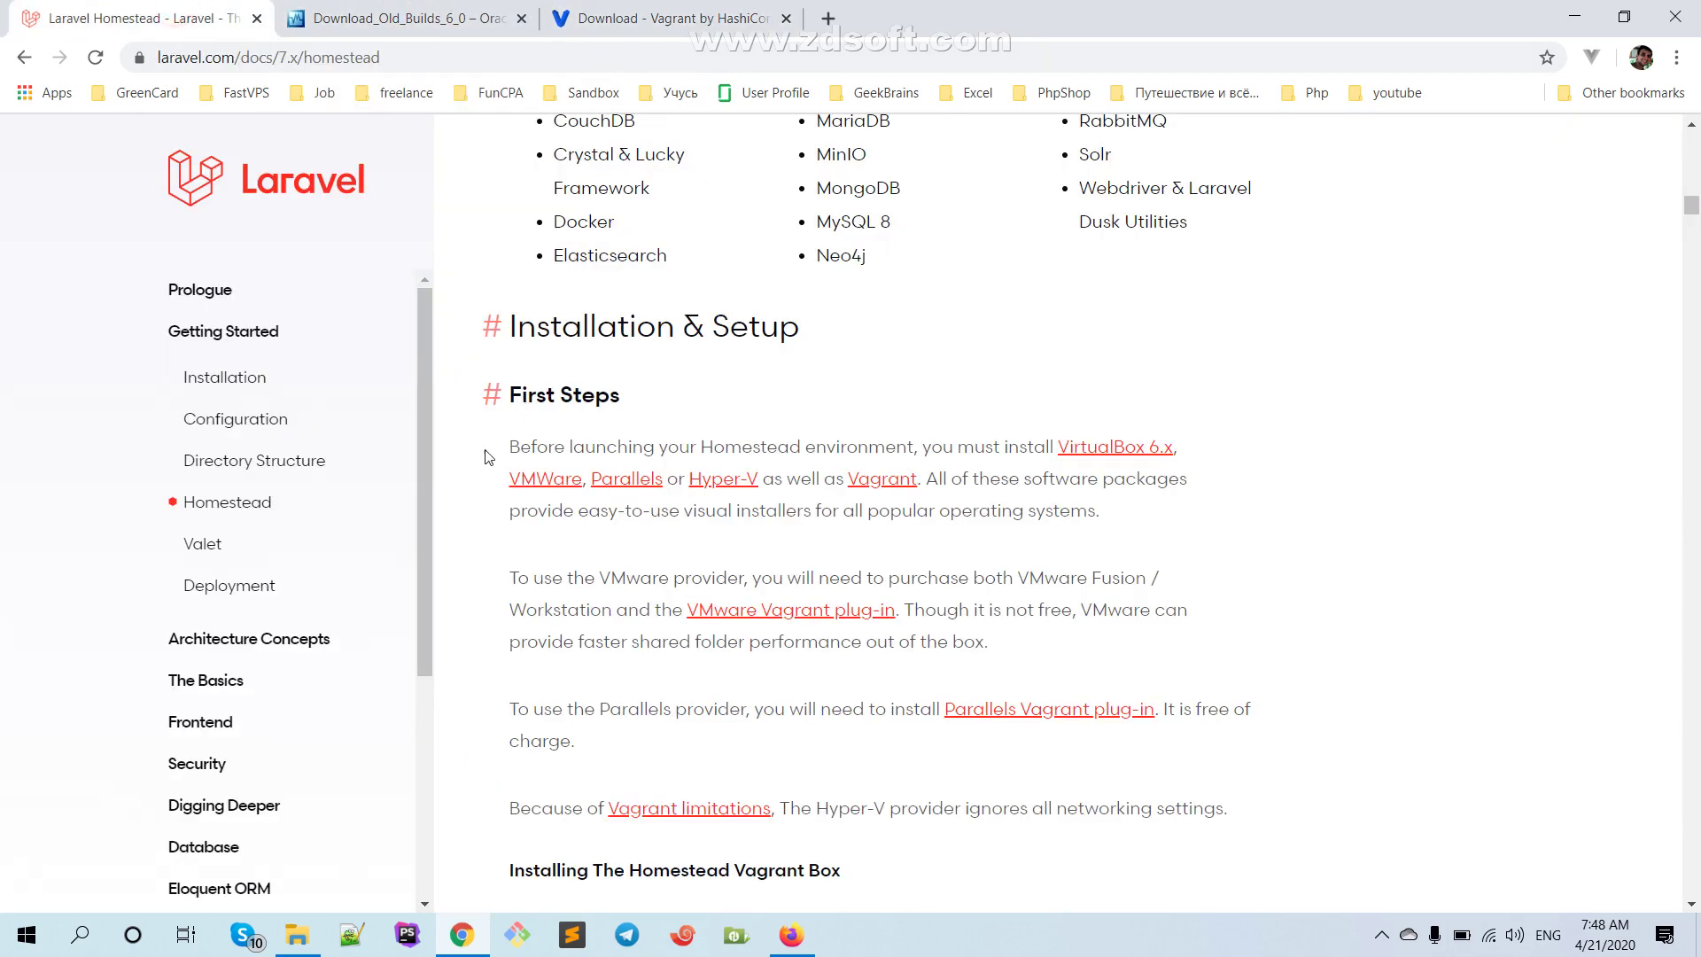
pyautogui.scroll(-1, 527, 497)
pyautogui.scroll(-2, 478, 460)
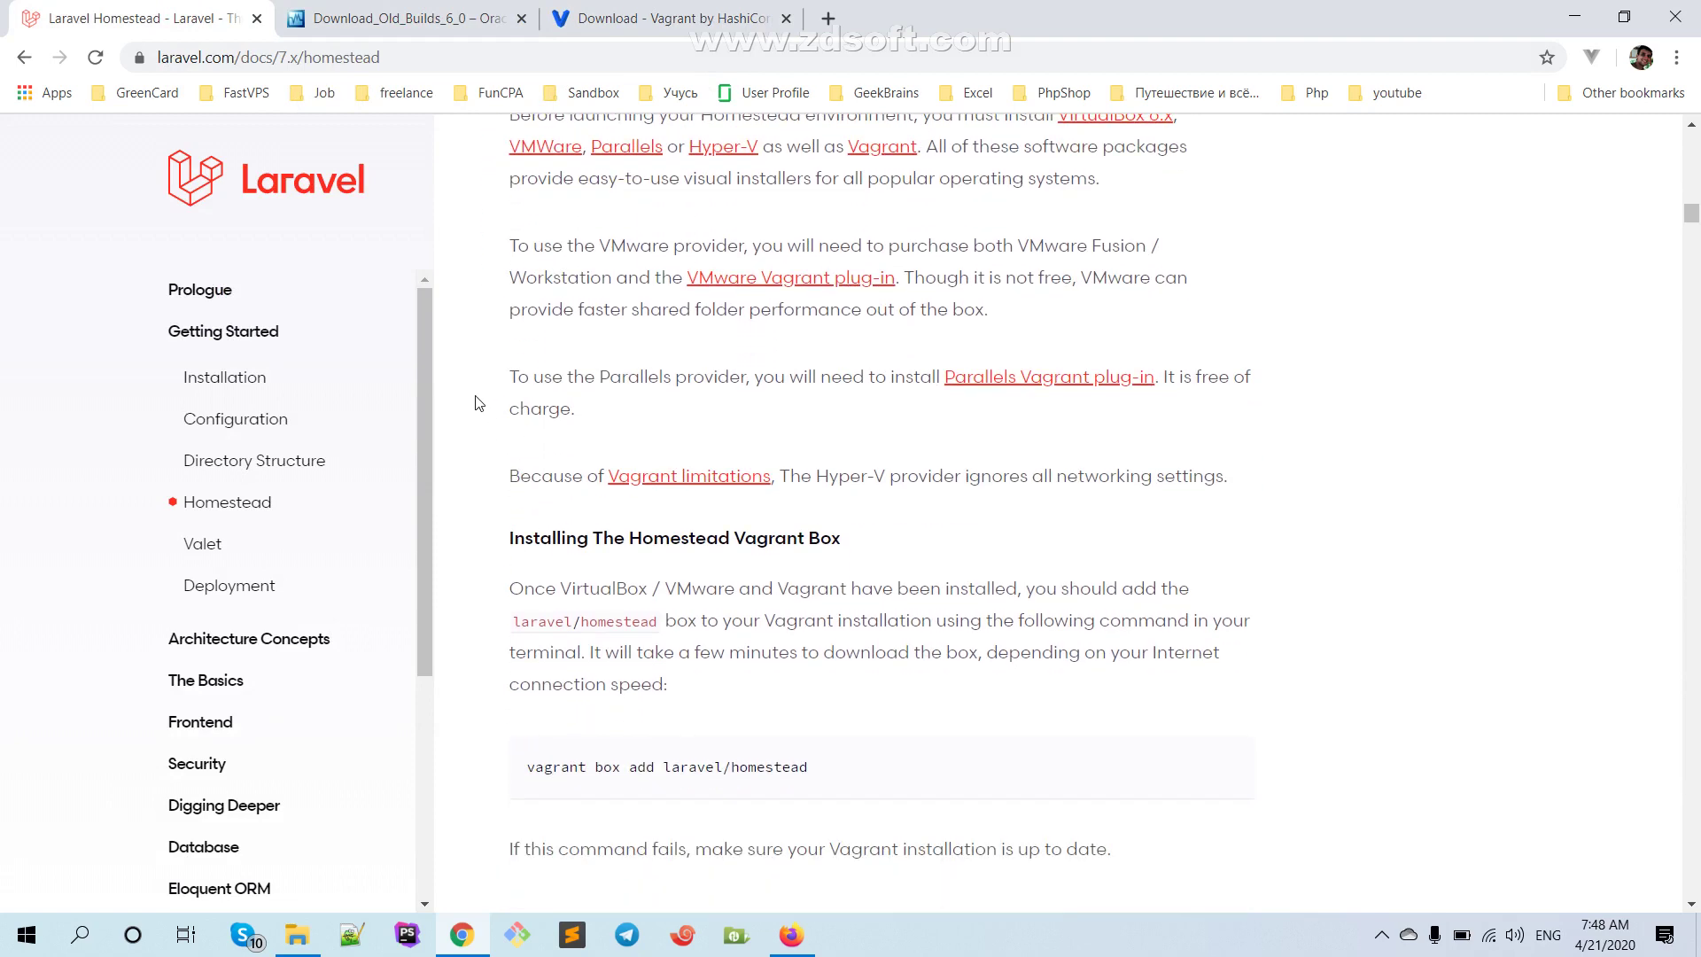
pyautogui.scroll(-3, 514, 403)
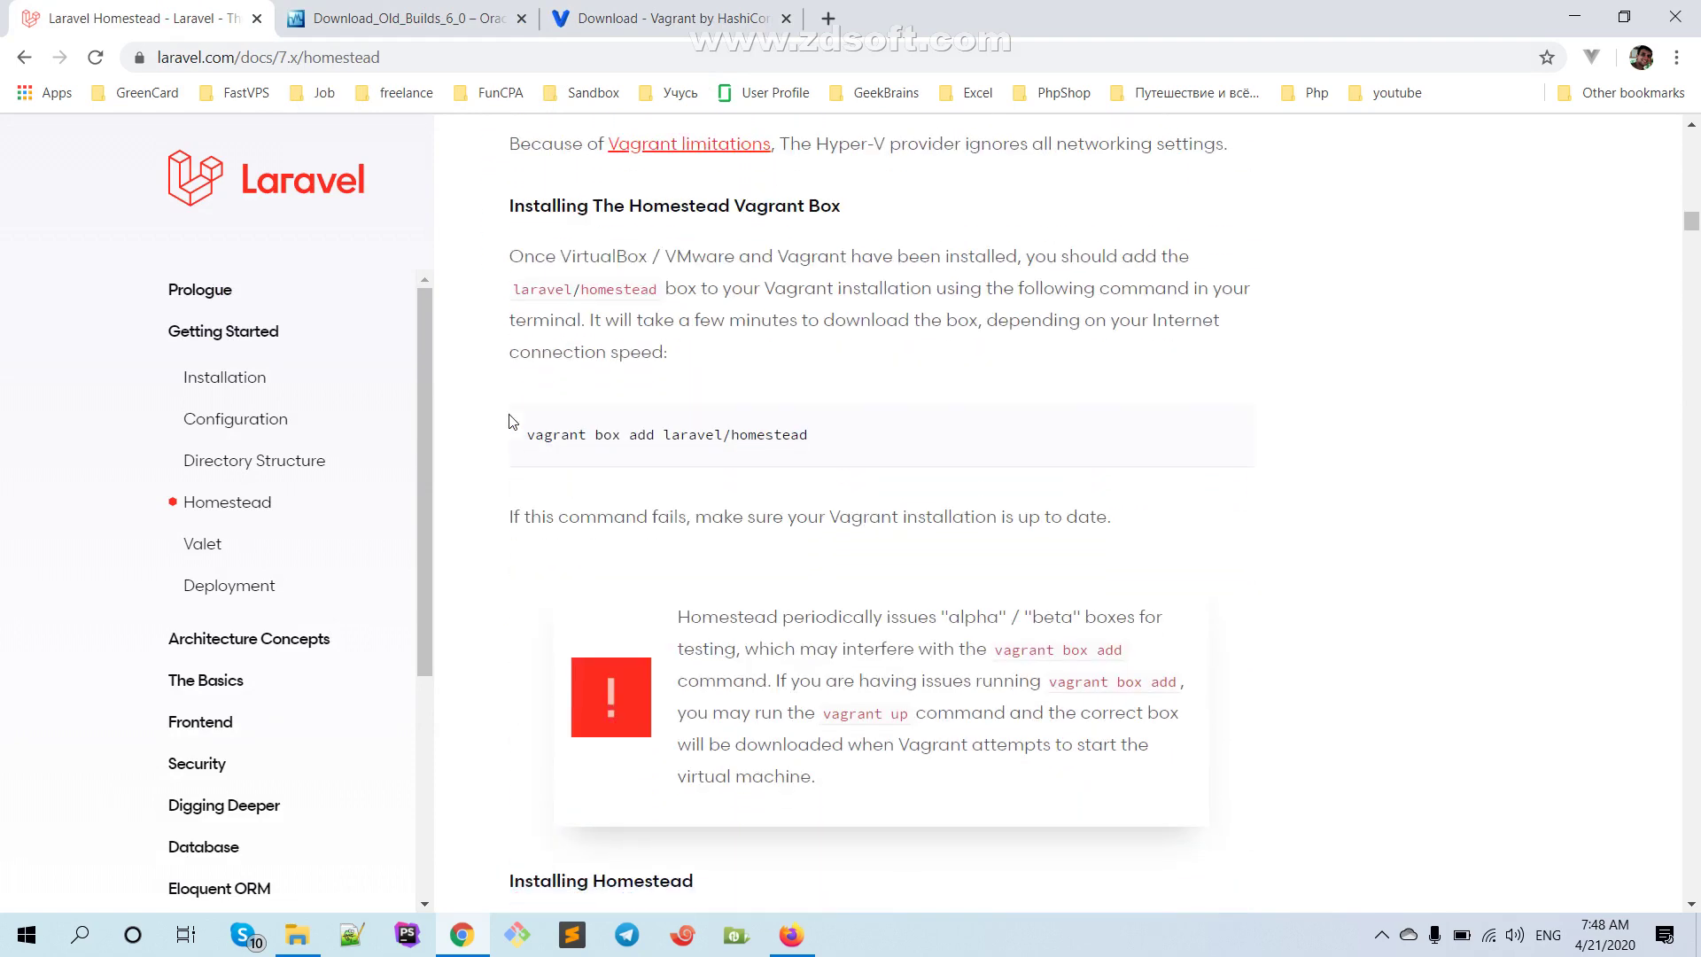
pyautogui.scroll(-1, 510, 426)
pyautogui.scroll(2, 496, 328)
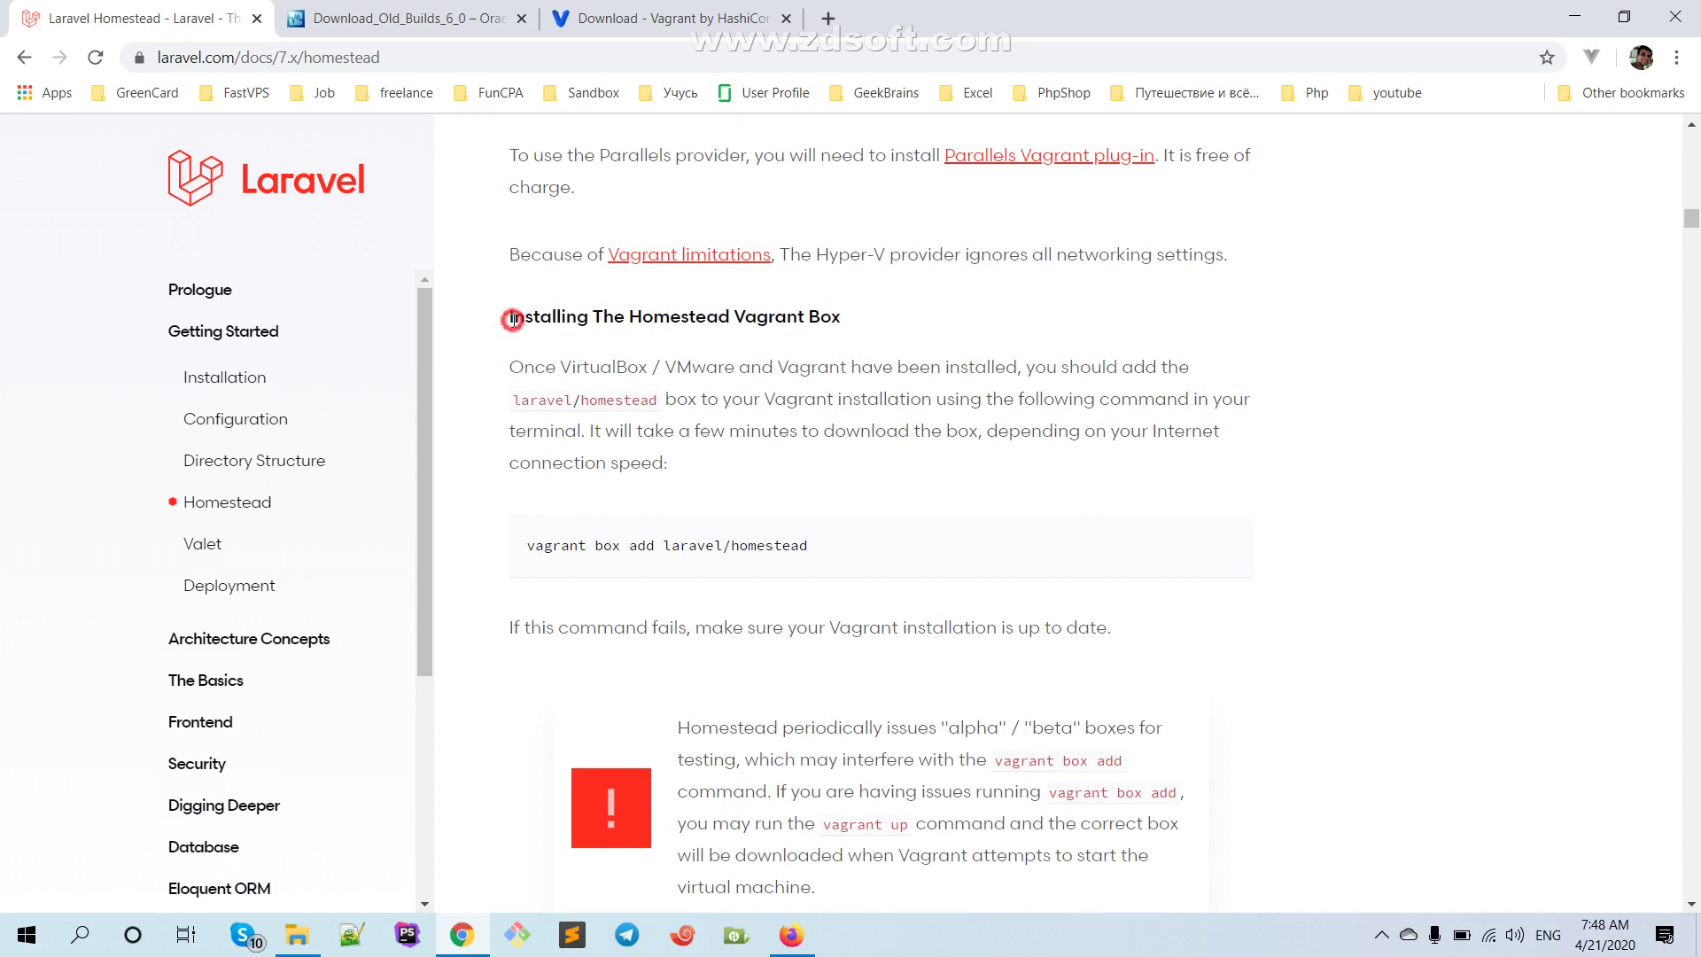
pyautogui.moveTo(508, 319); pyautogui.dragTo(911, 319)
pyautogui.moveTo(812, 549); pyautogui.dragTo(449, 543)
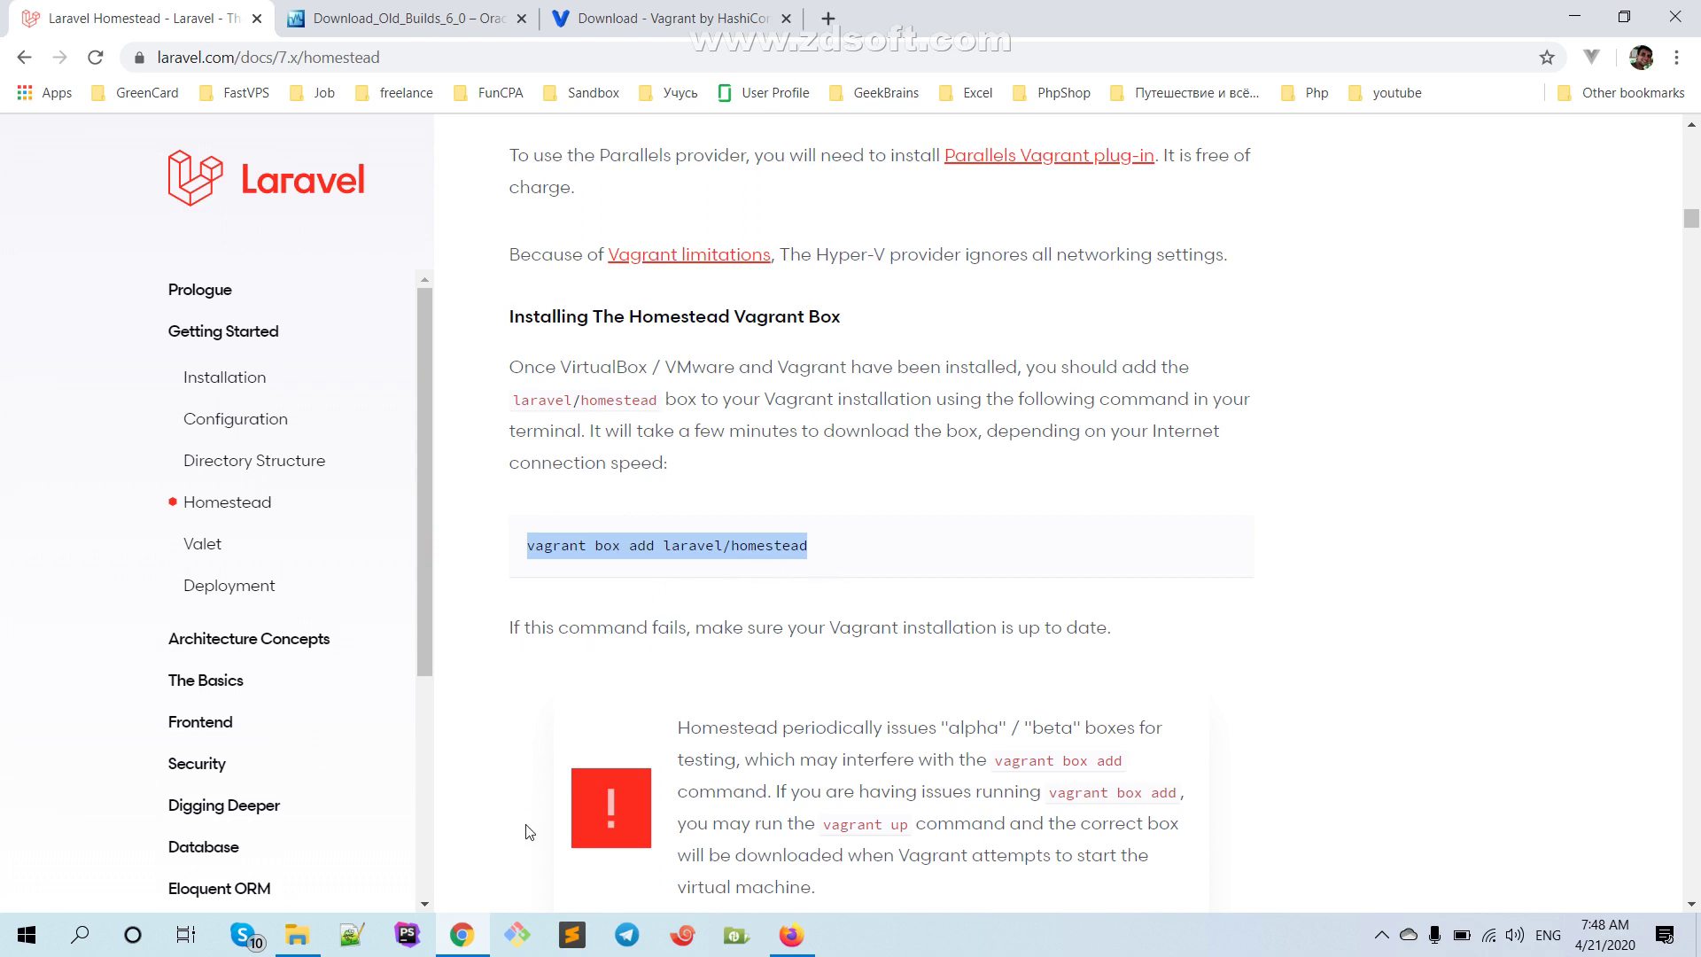
pyautogui.click(519, 937)
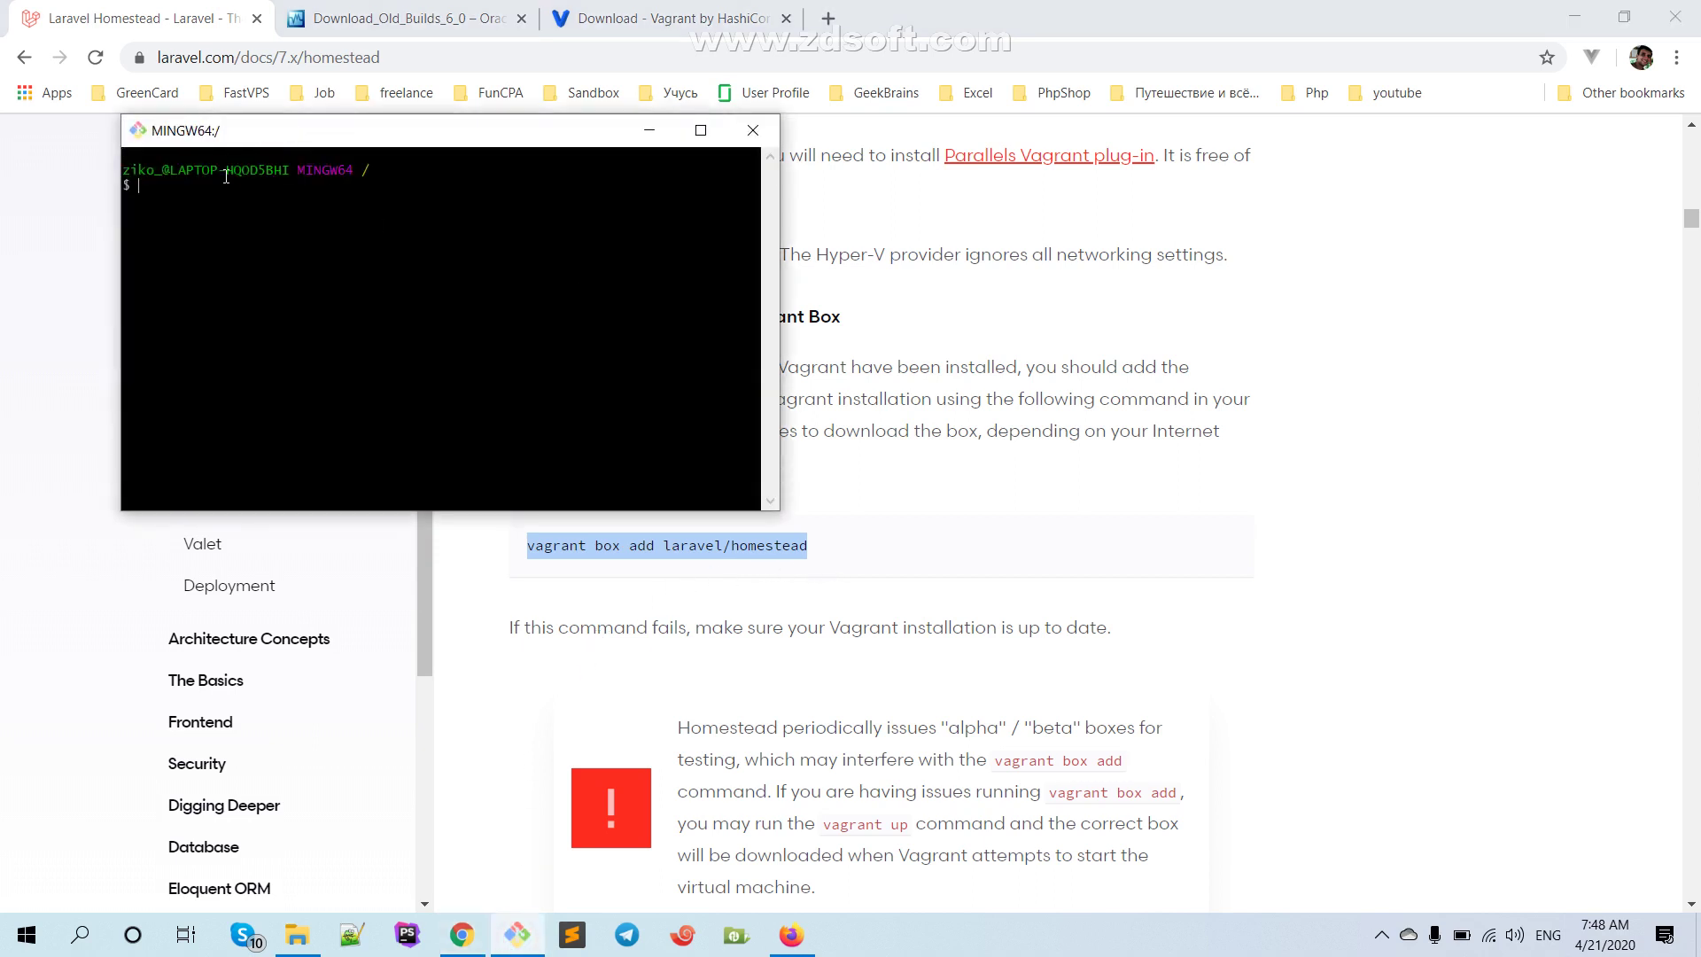
# Search Google for 'git bash' in a new Chrome tab
pyautogui.moveTo(226, 135); pyautogui.dragTo(1010, 246)
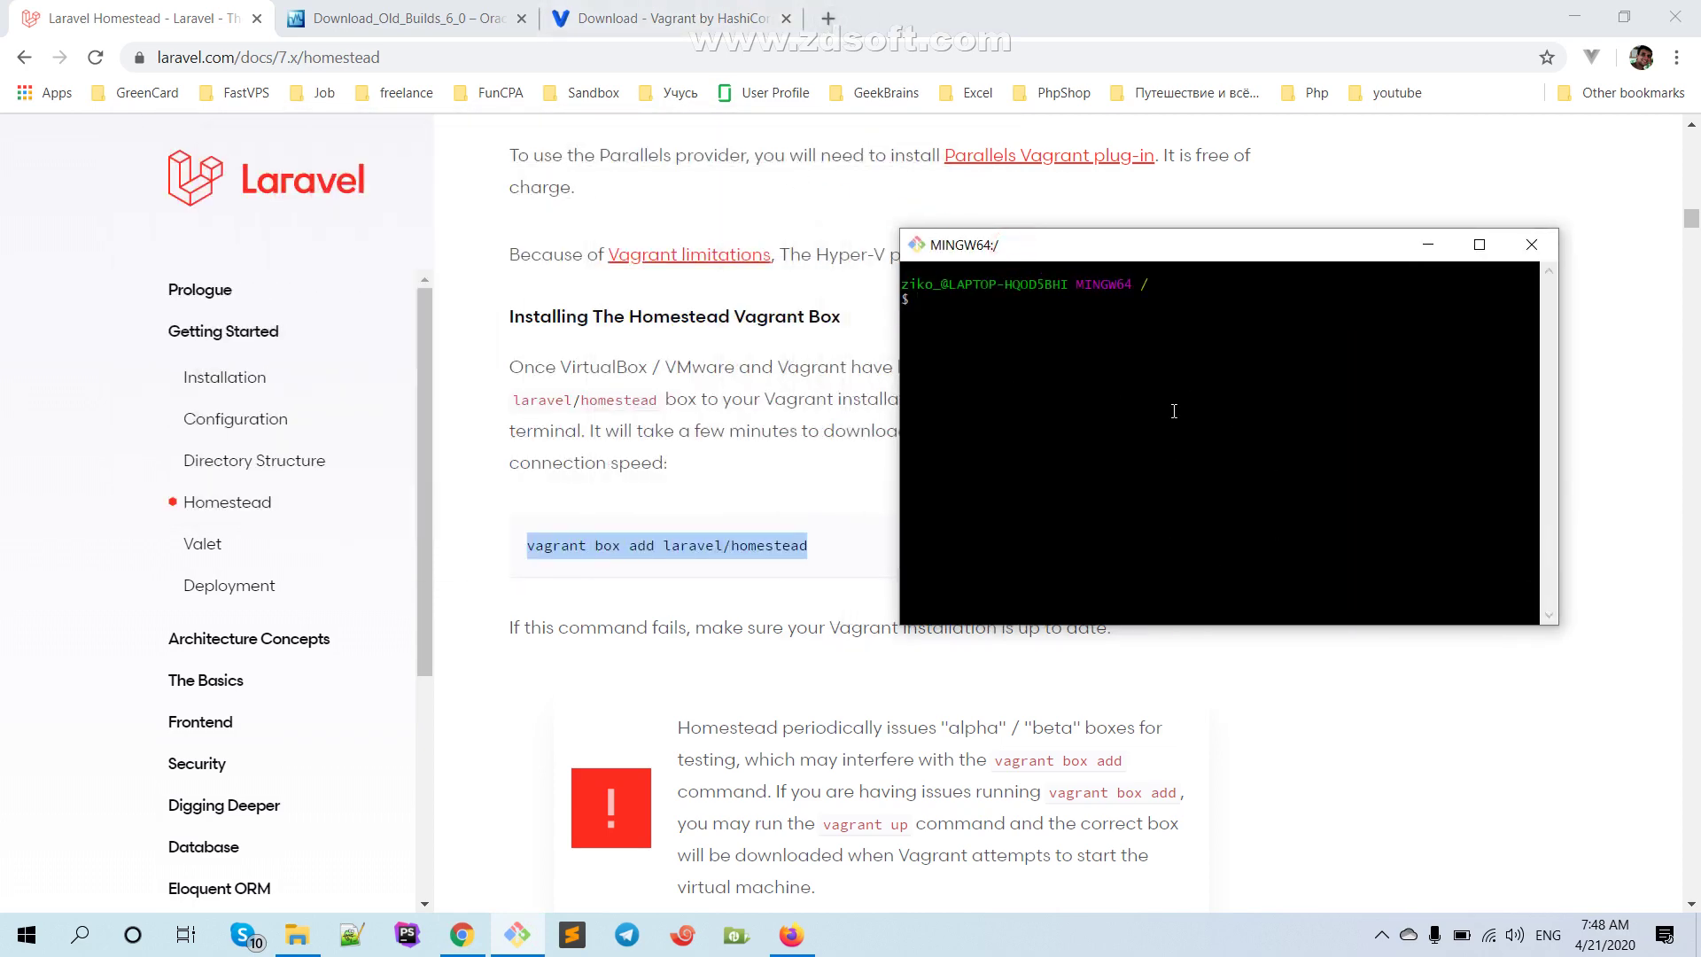
pyautogui.click(827, 18)
pyautogui.write('git')
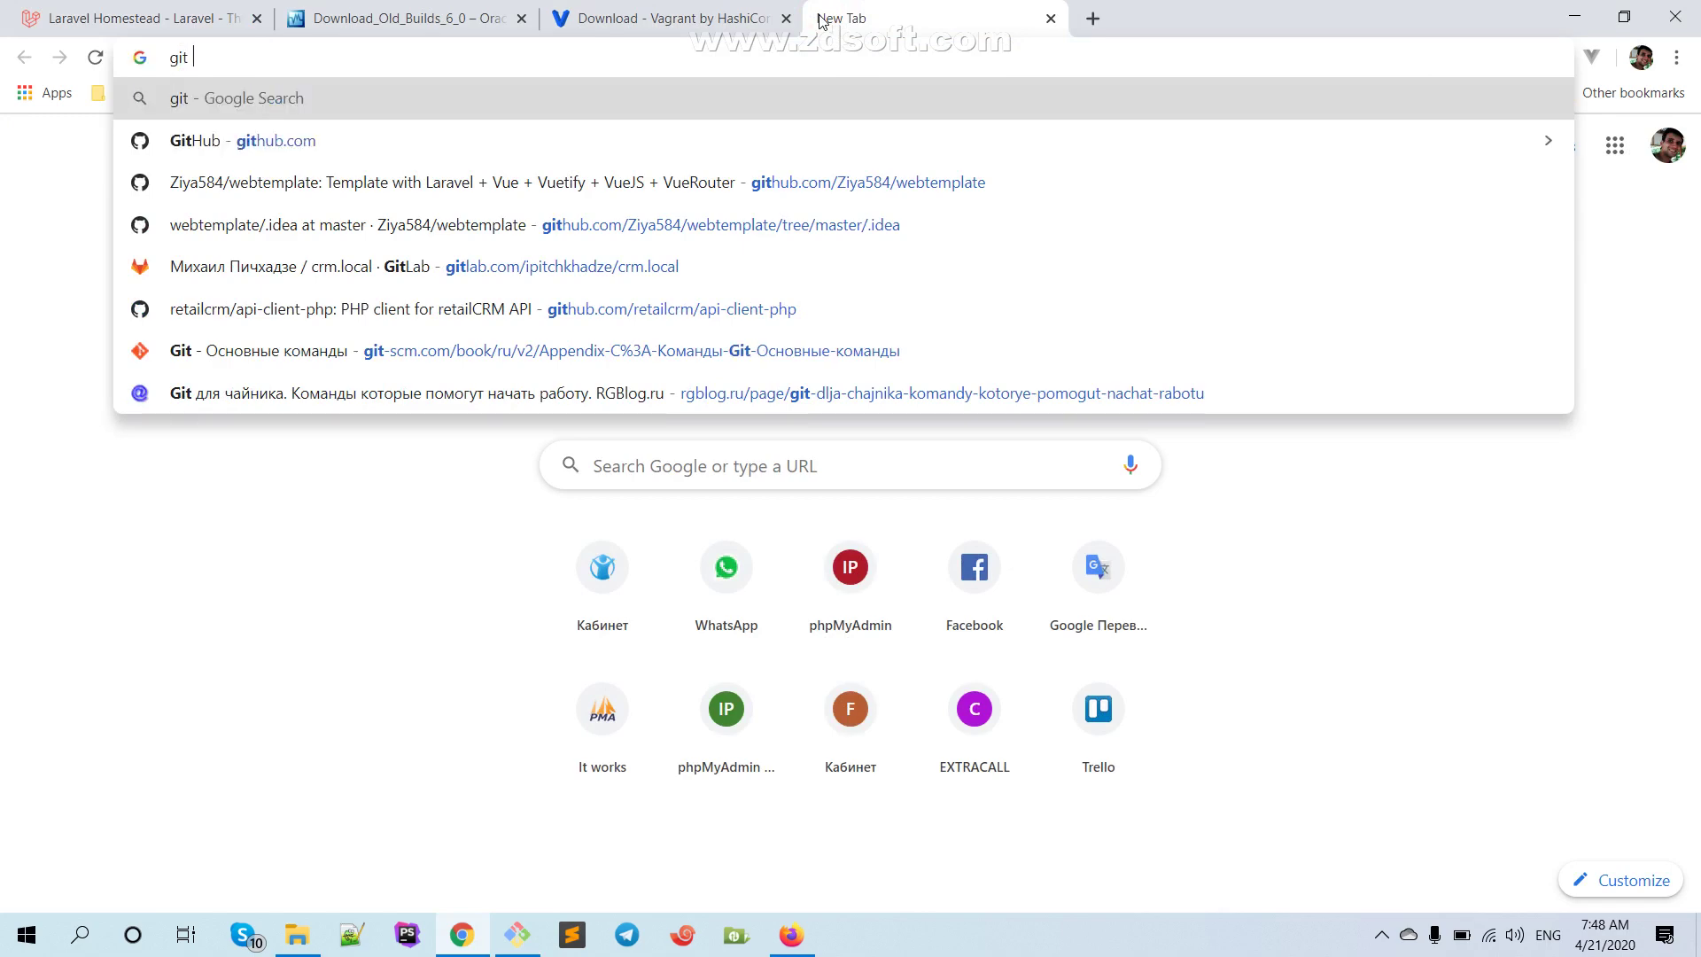
pyautogui.write(' bash')
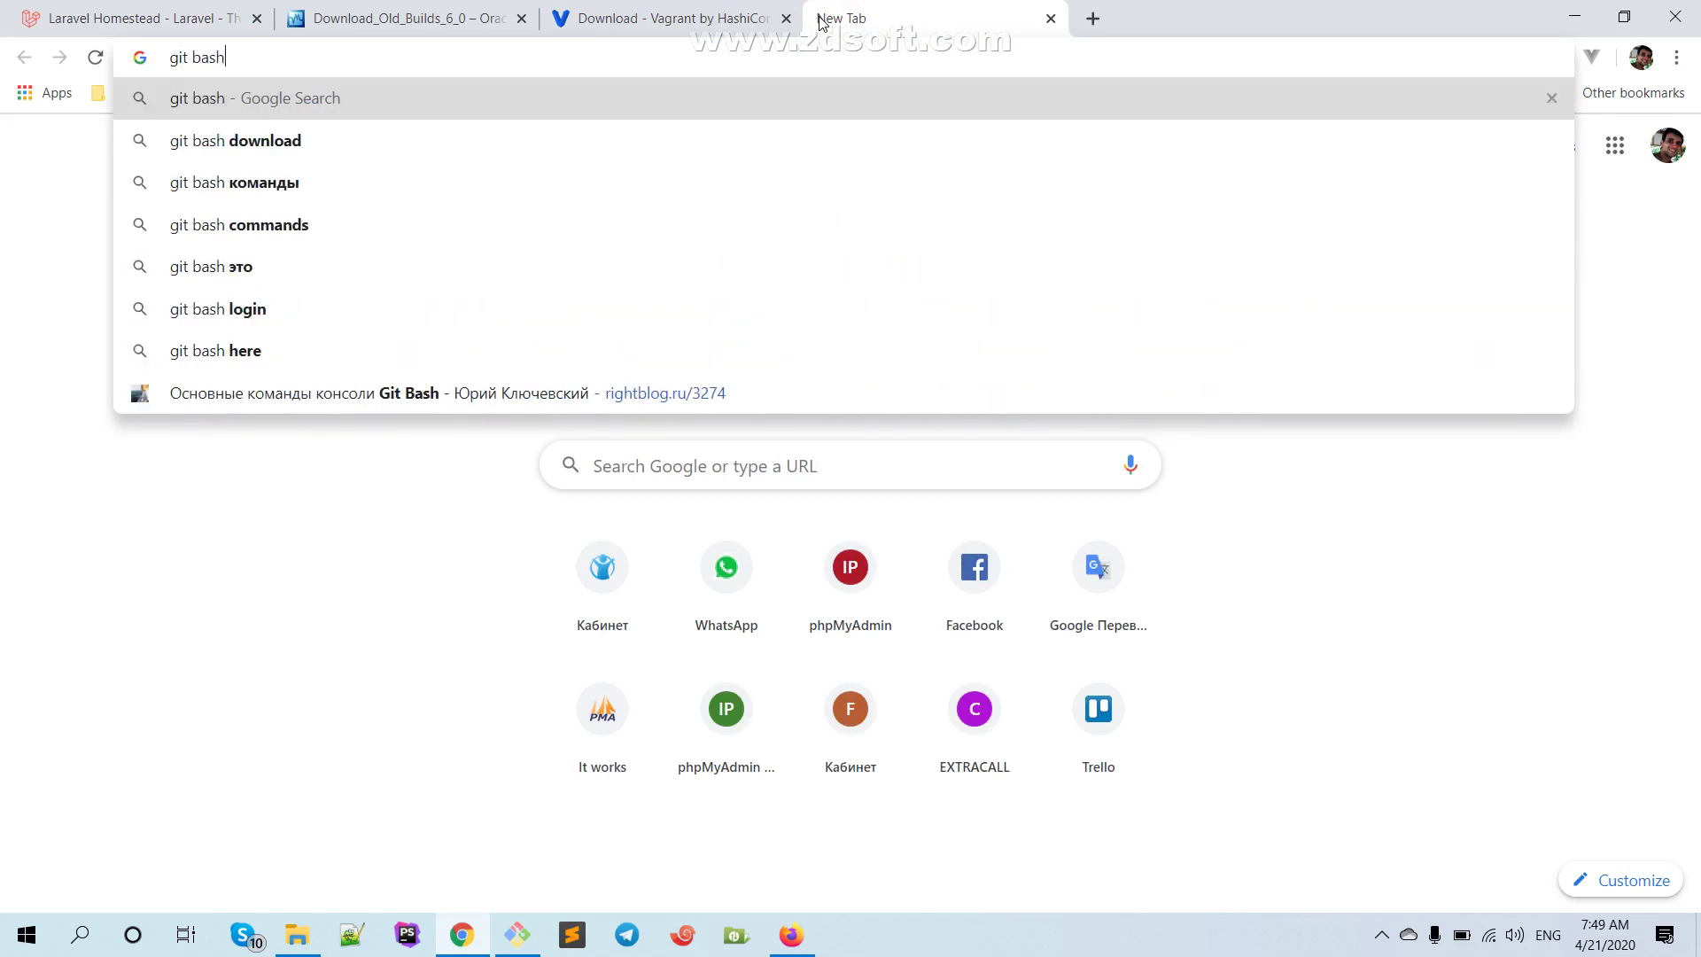
pyautogui.press('Return')
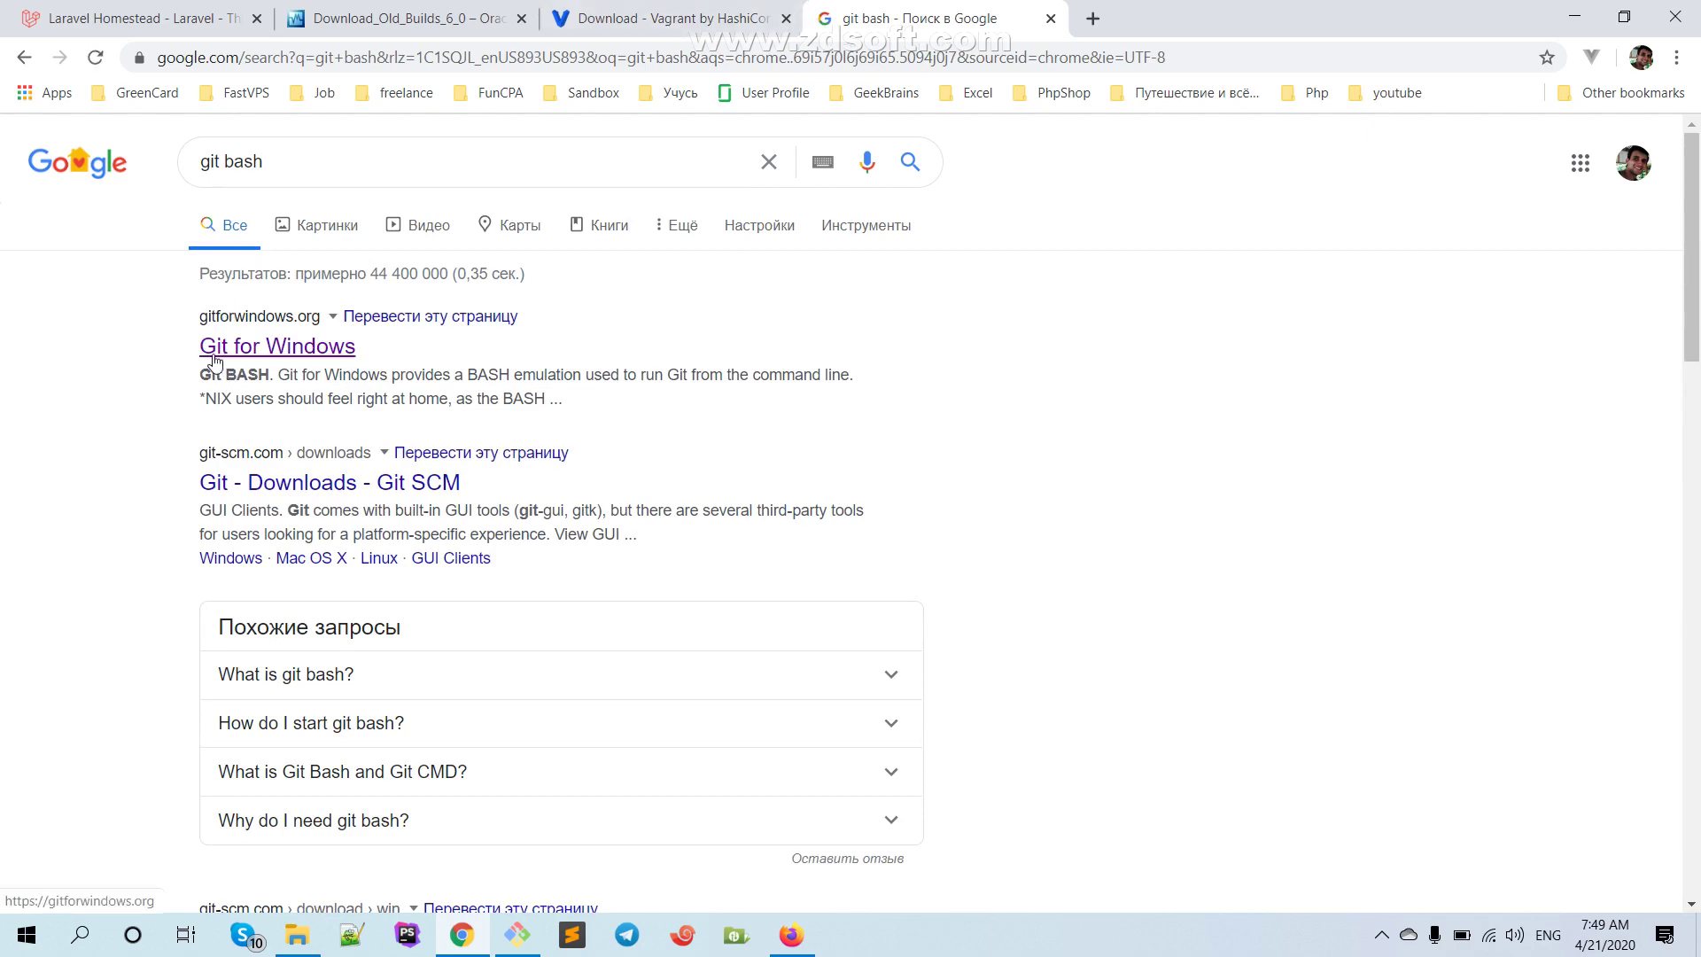
# Open the Windows command prompt from the Run box, then close it
pyautogui.press('super+r')
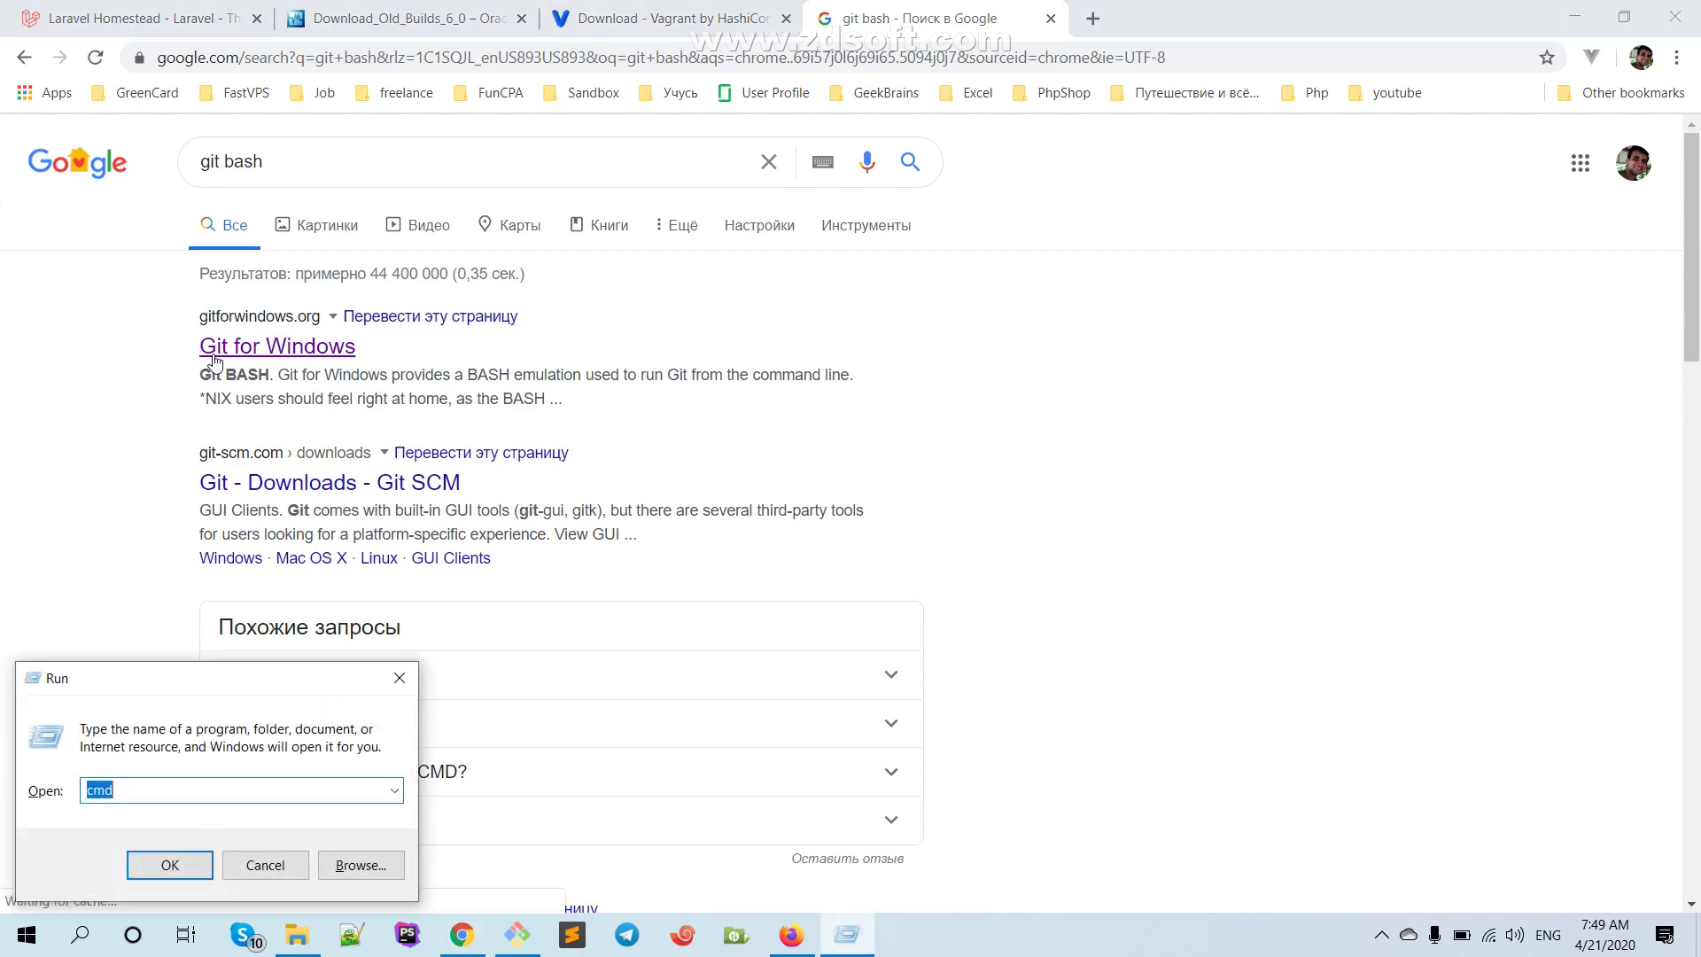
pyautogui.press('Return')
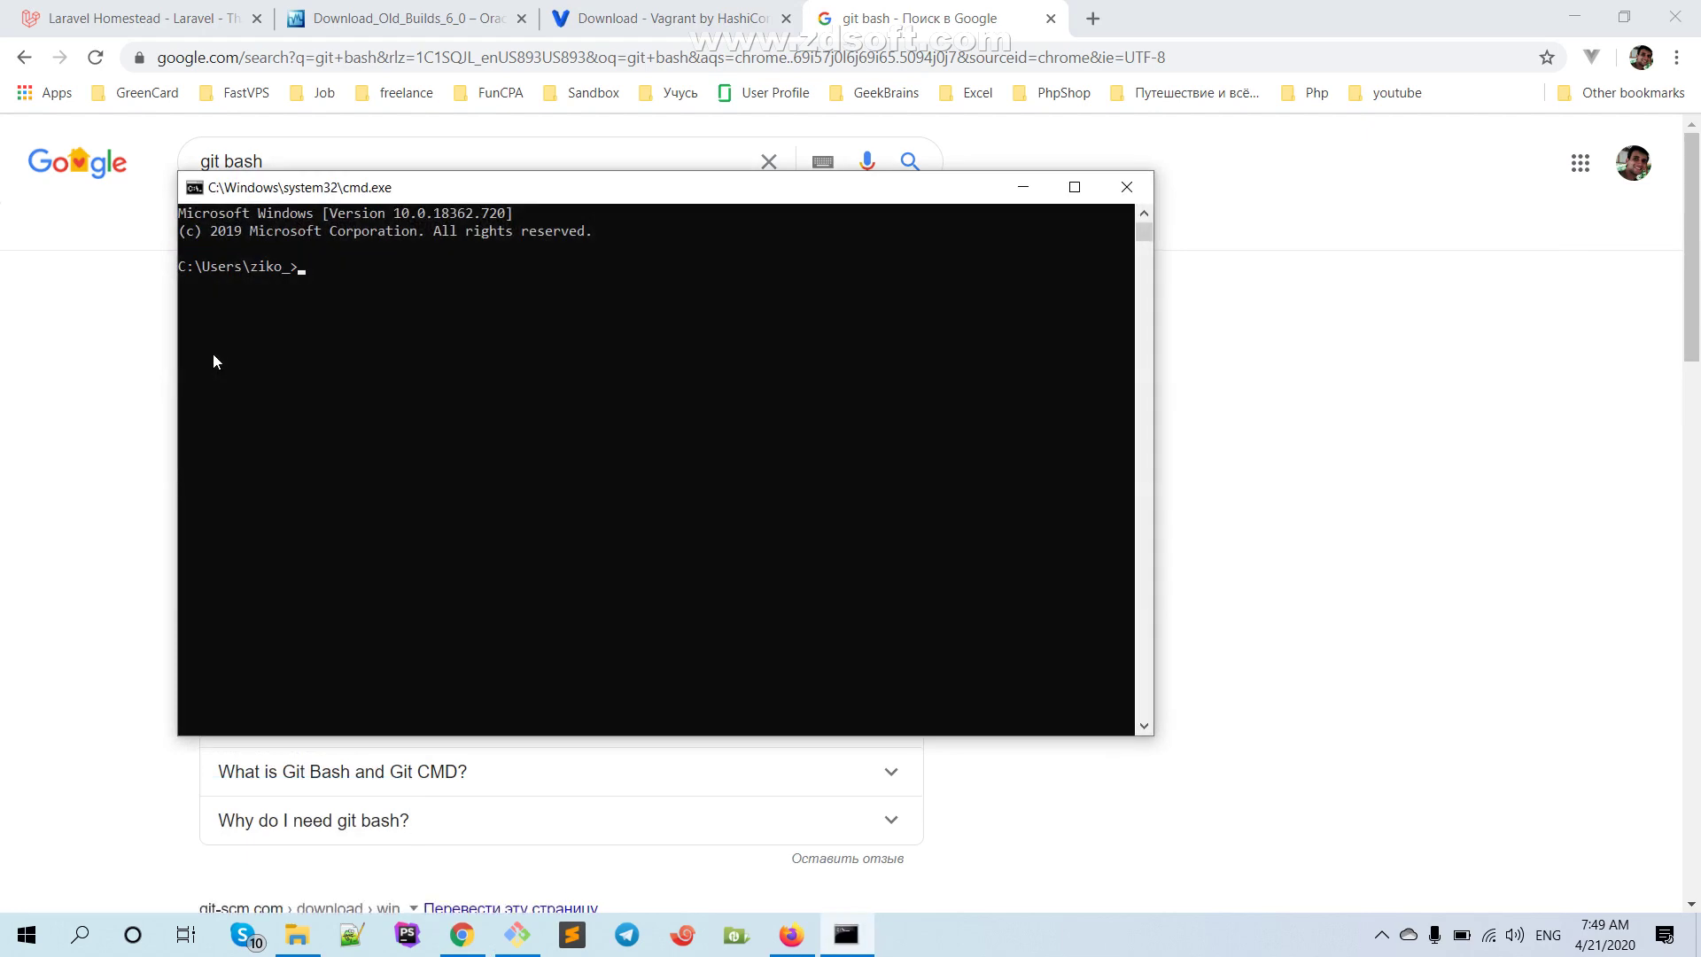
pyautogui.moveTo(405, 187); pyautogui.dragTo(424, 249)
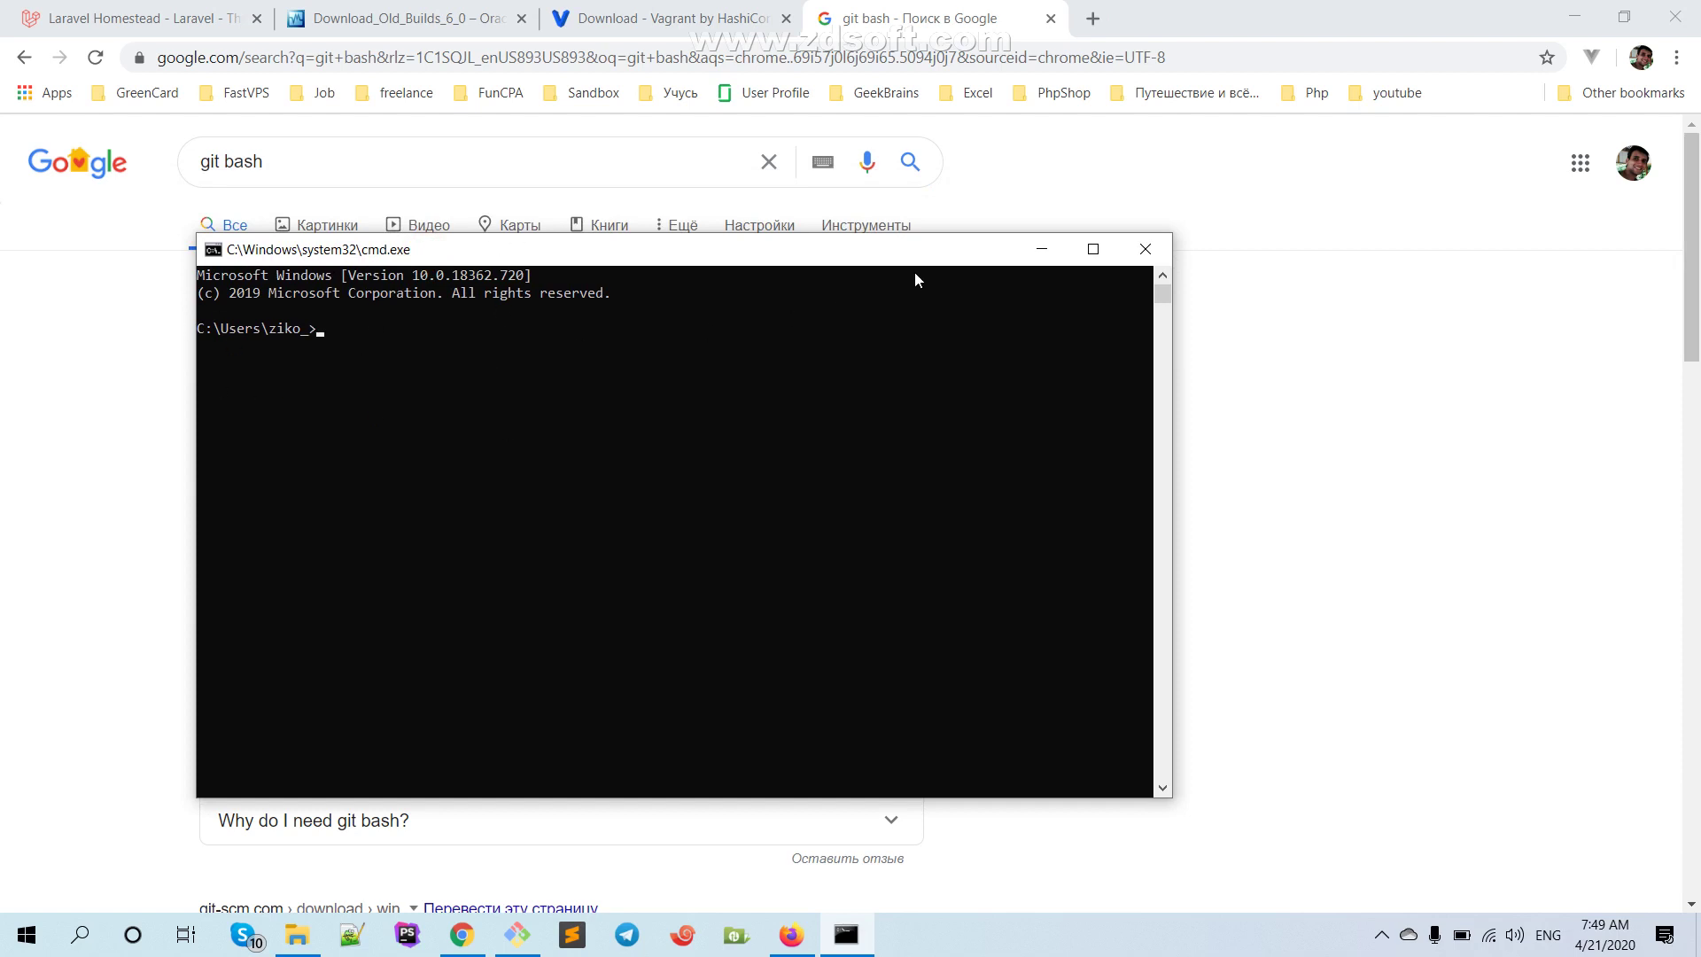
pyautogui.click(1145, 249)
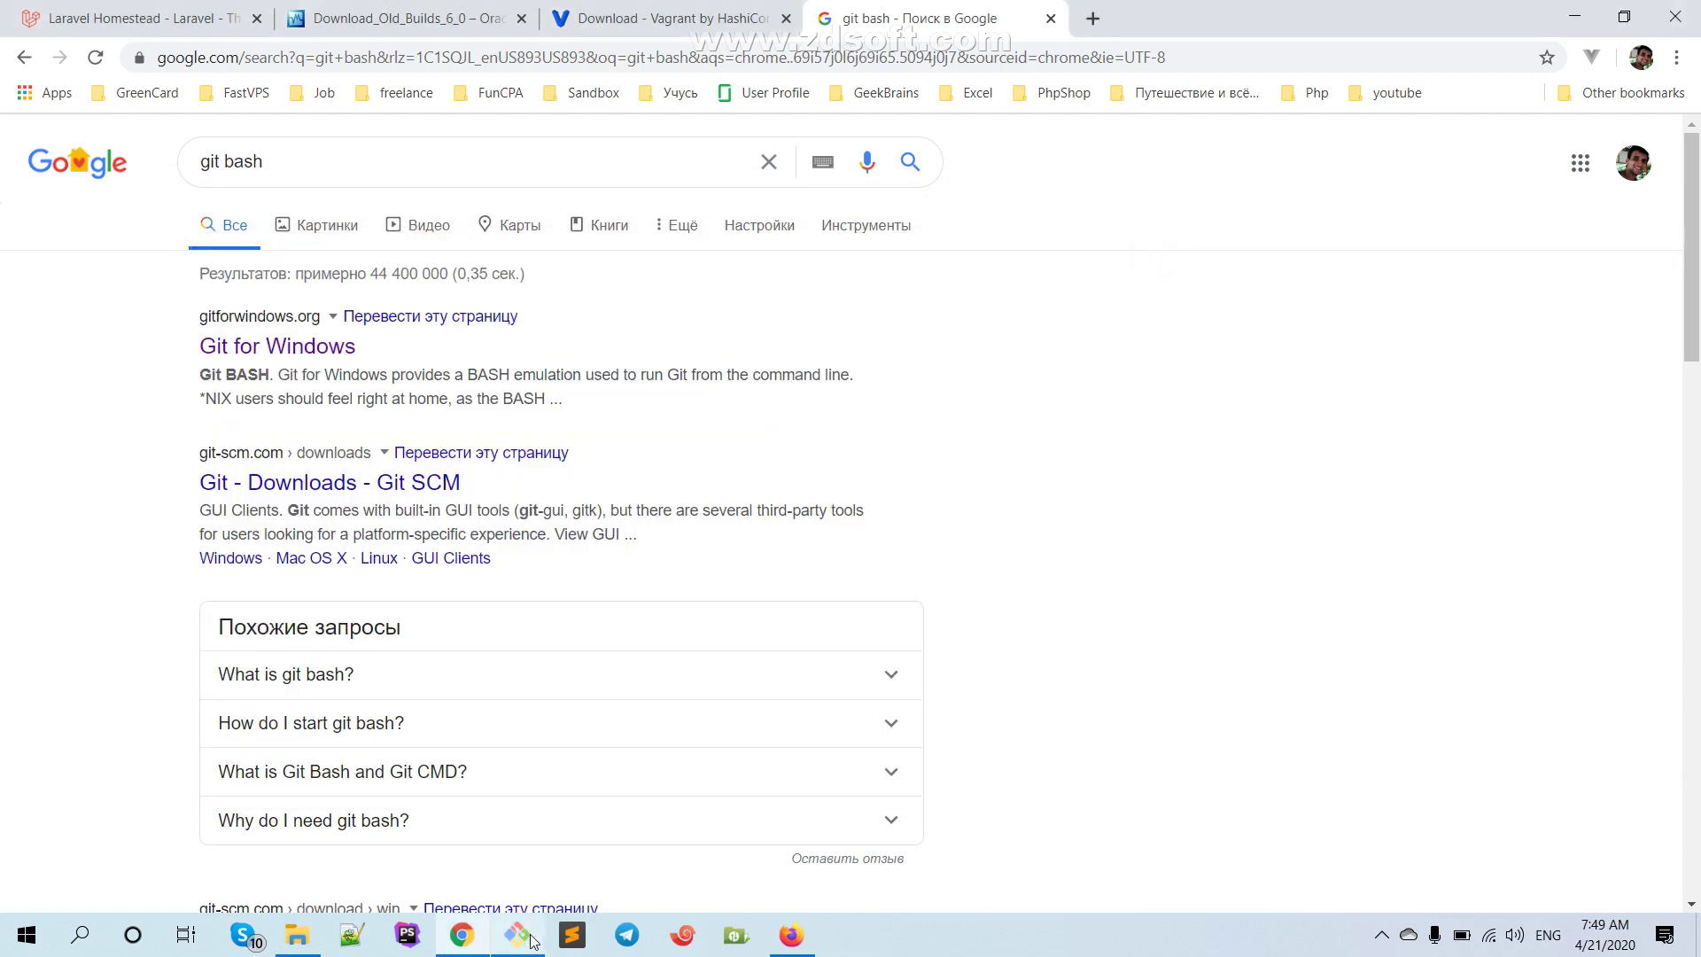
# Open Git Bash from the taskbar, reposition it, then close it
pyautogui.click(531, 936)
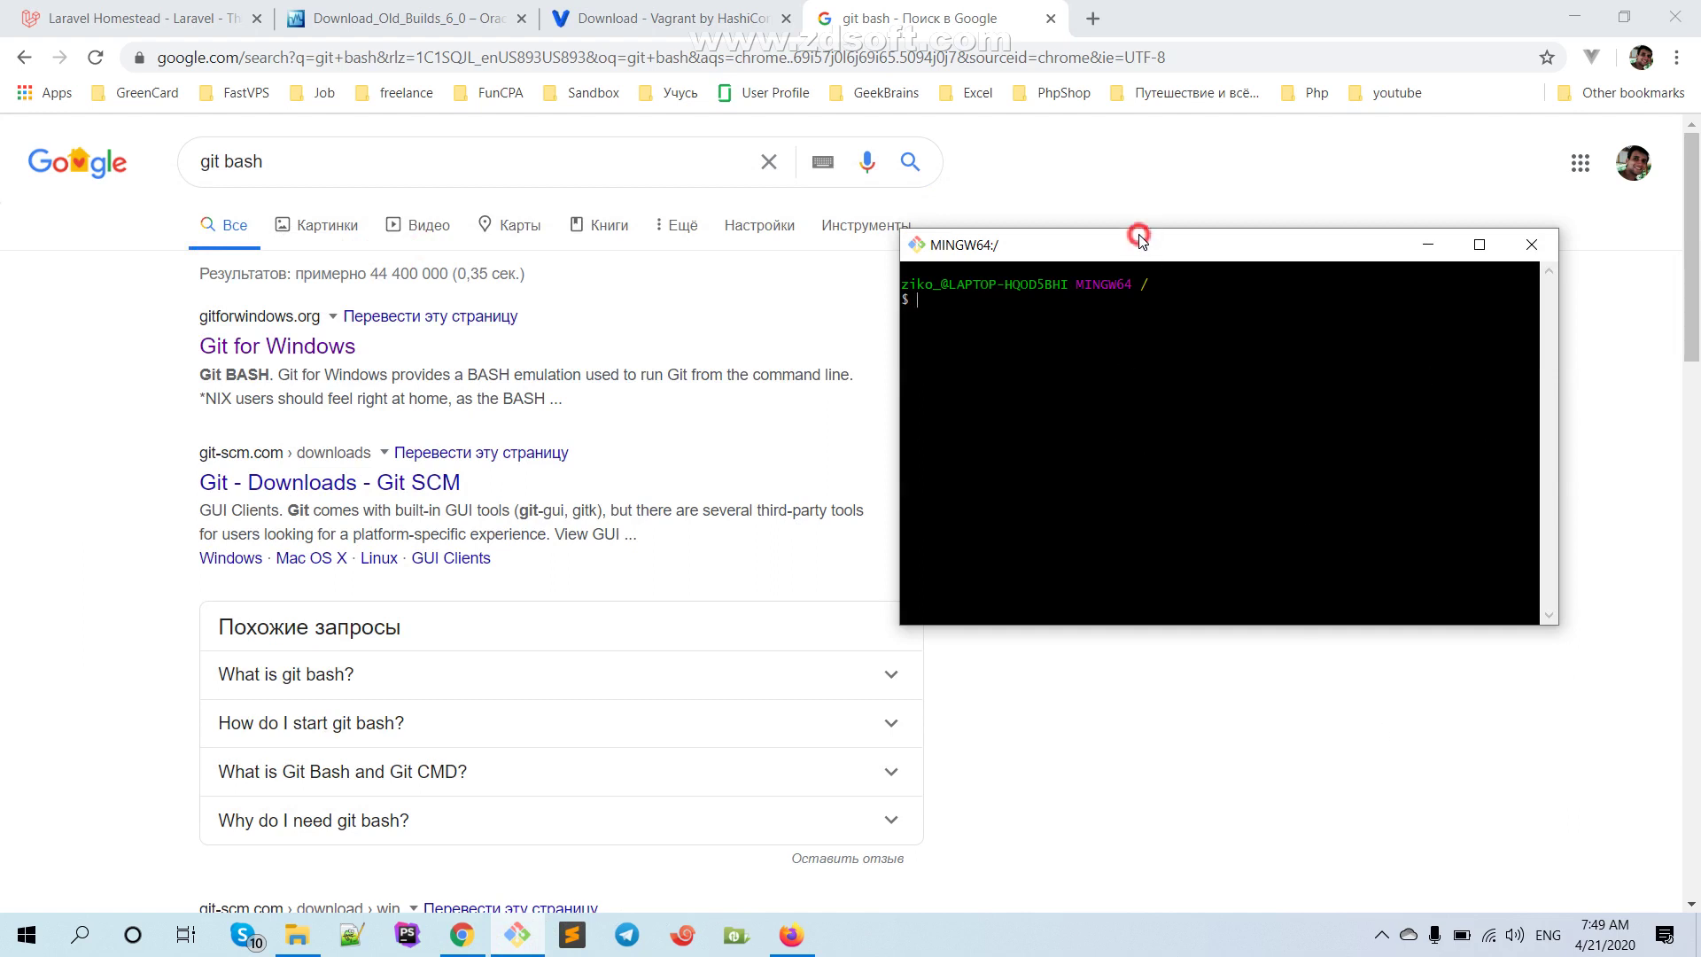
pyautogui.moveTo(1141, 242); pyautogui.dragTo(1140, 168)
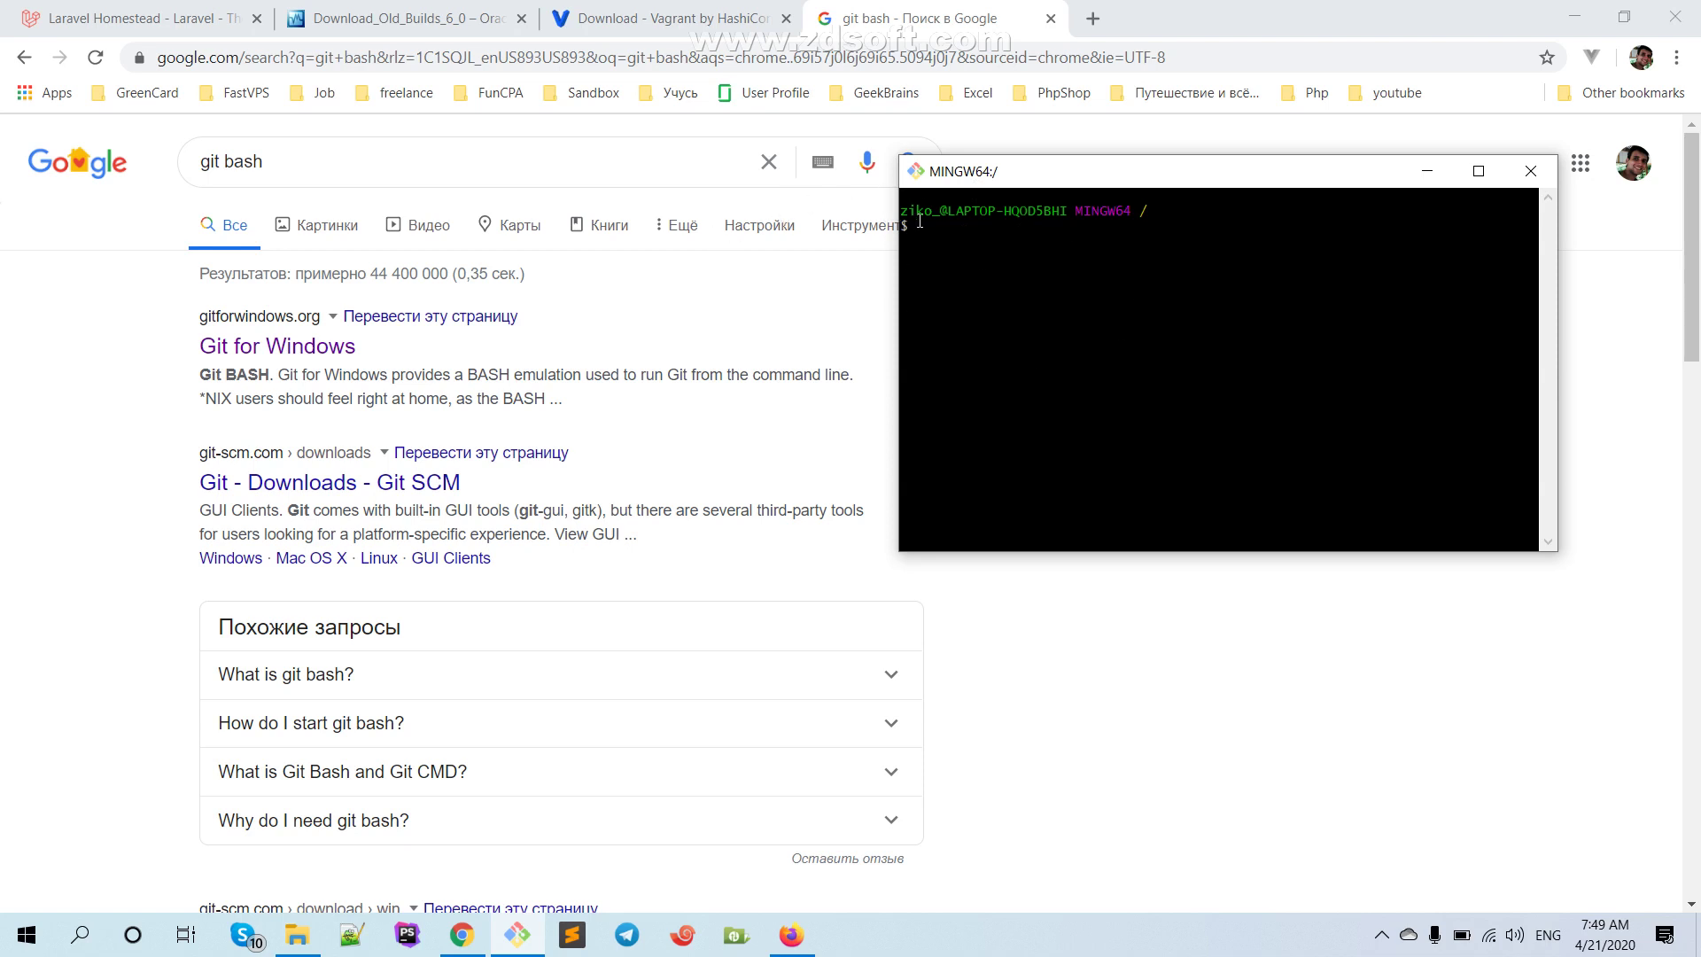
pyautogui.click(1541, 173)
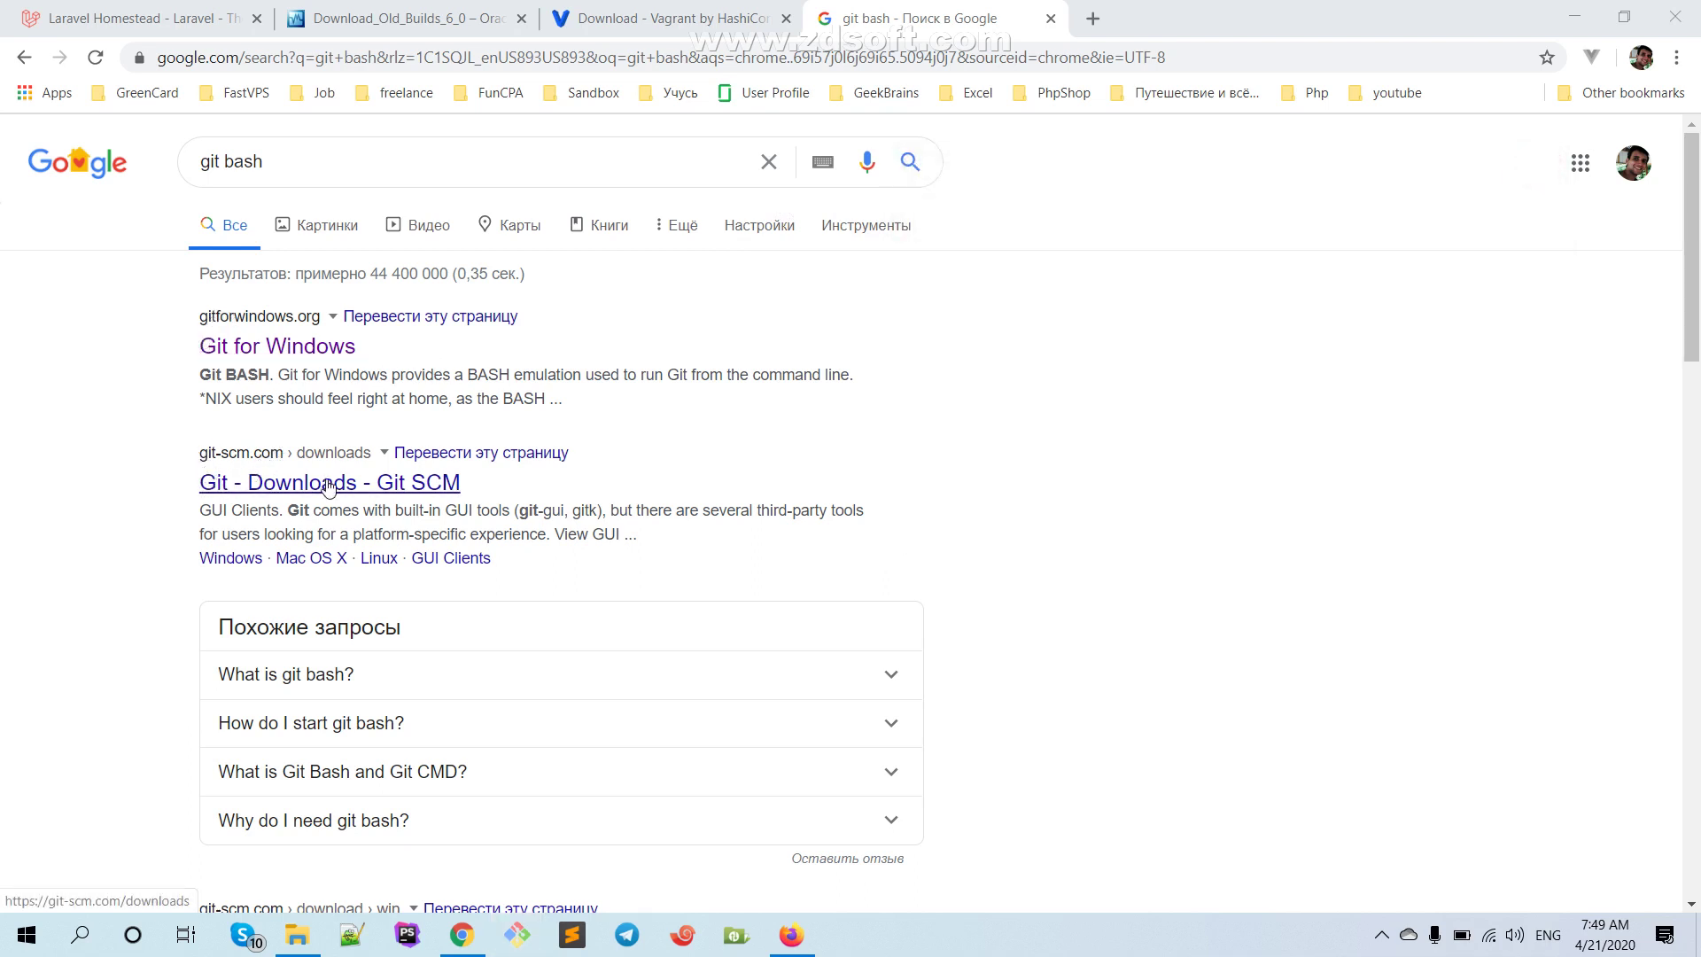
# Open the 'Git - Downloads' page on git-scm.com, showing version 2.26.2
pyautogui.click(275, 481)
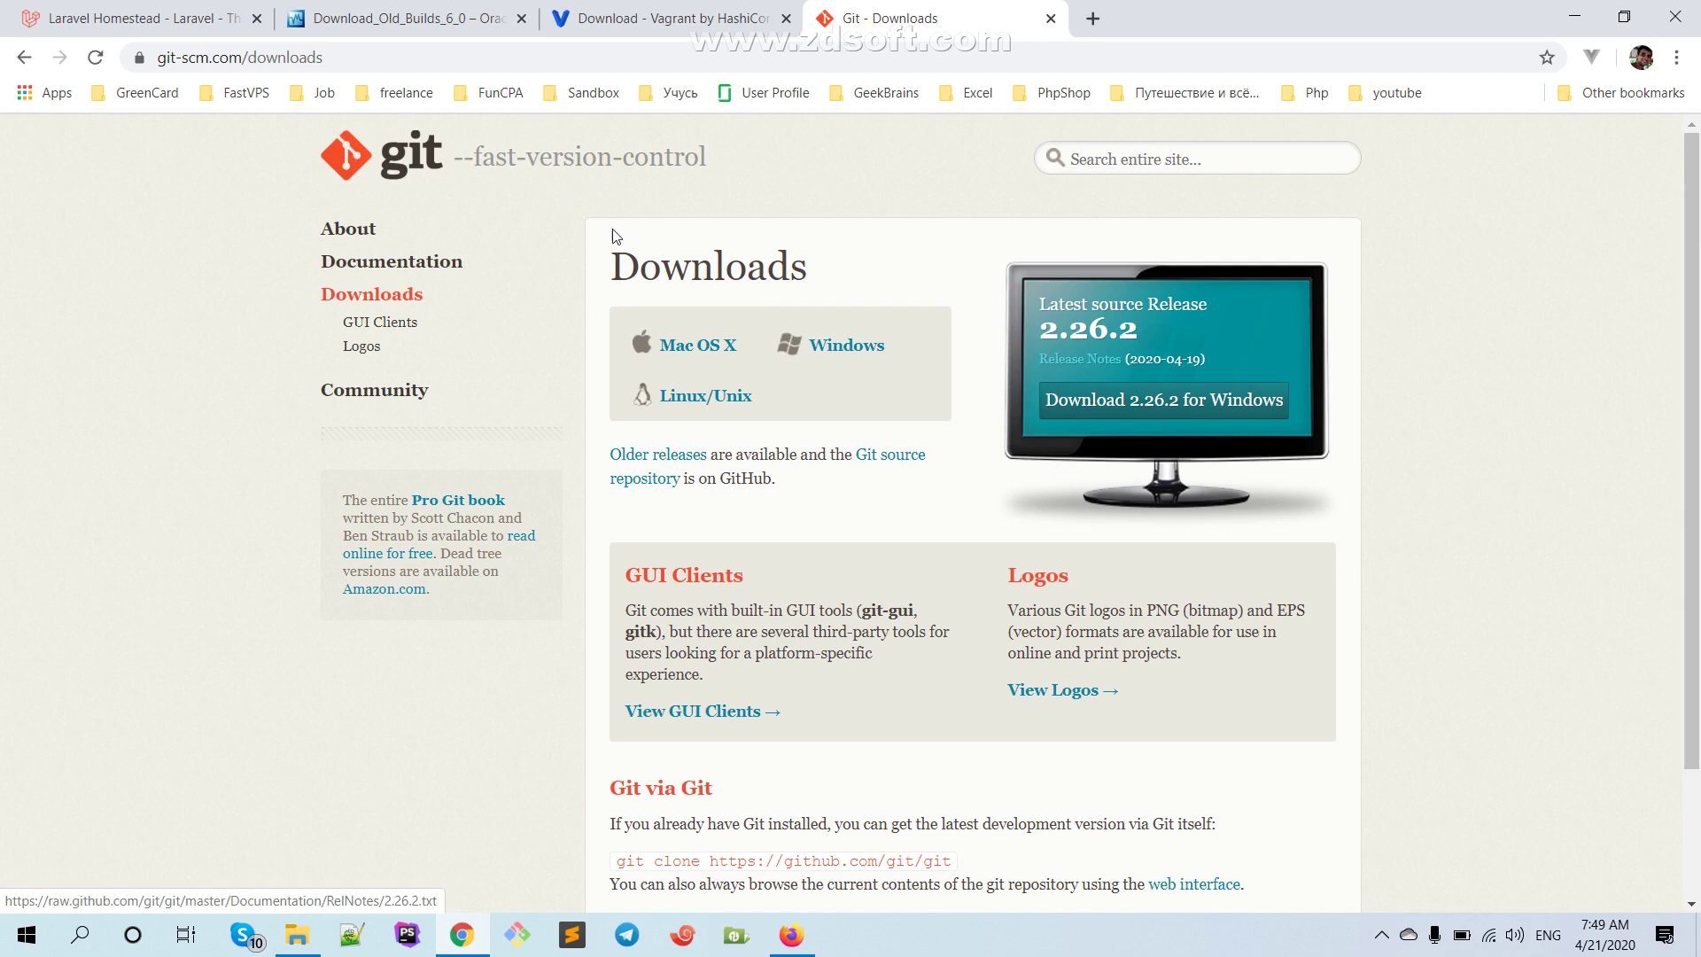
pyautogui.scroll(-2, 598, 353)
pyautogui.scroll(3, 363, 190)
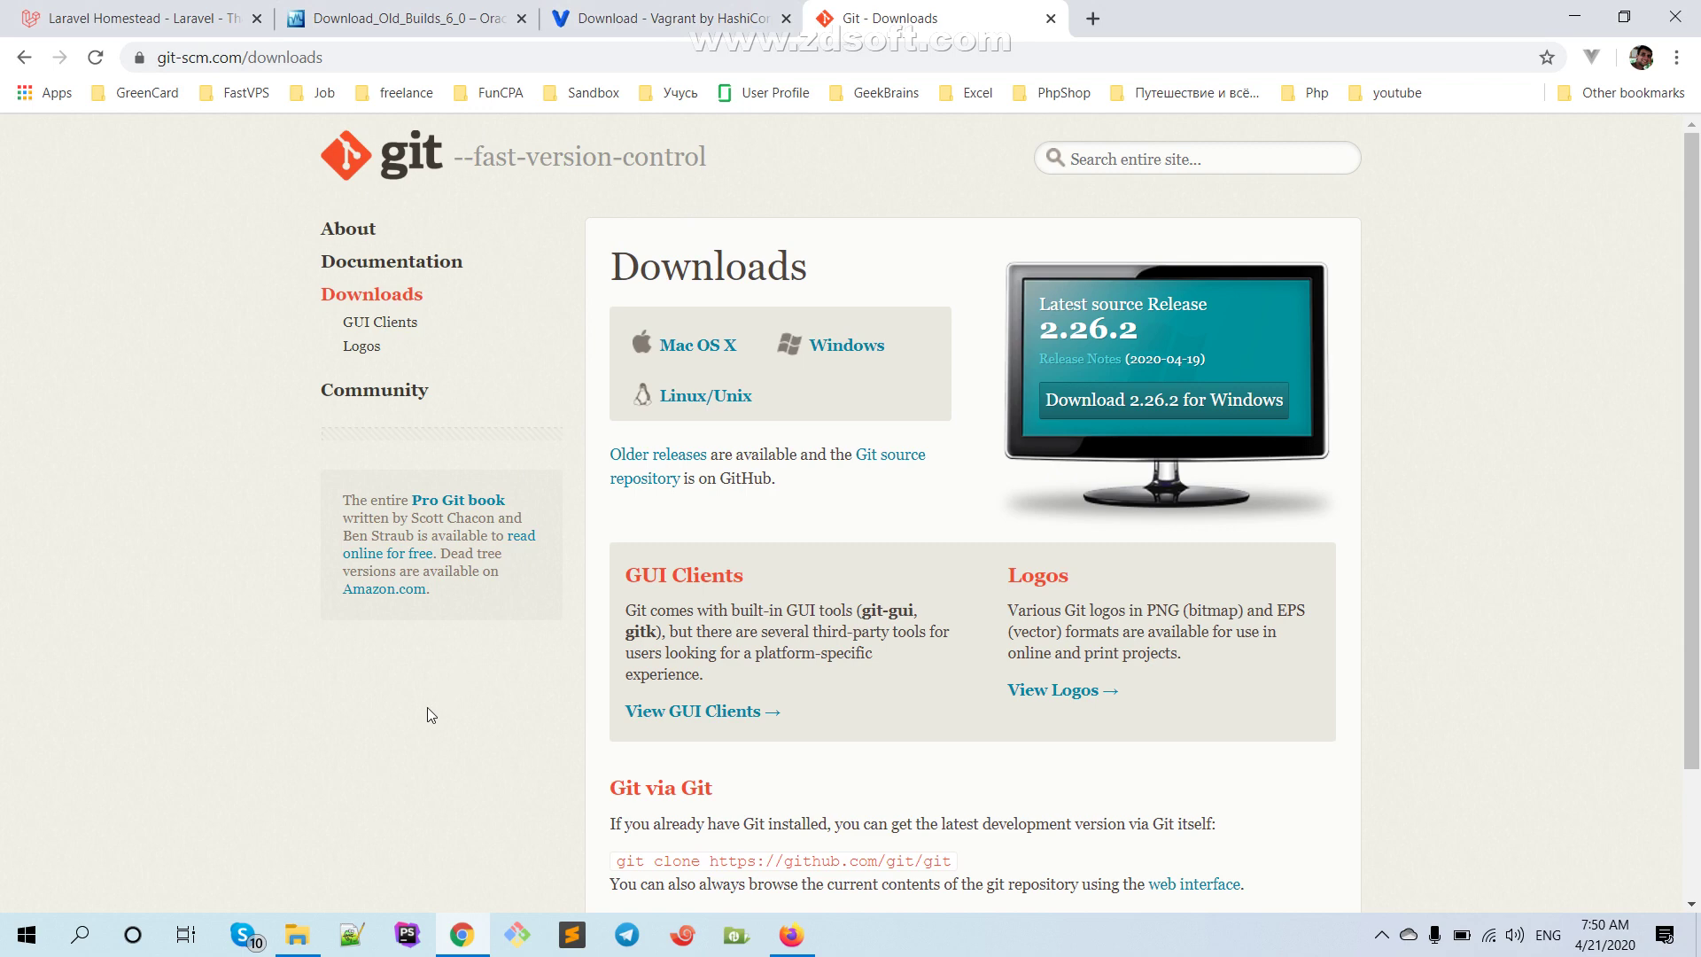
pyautogui.click(296, 934)
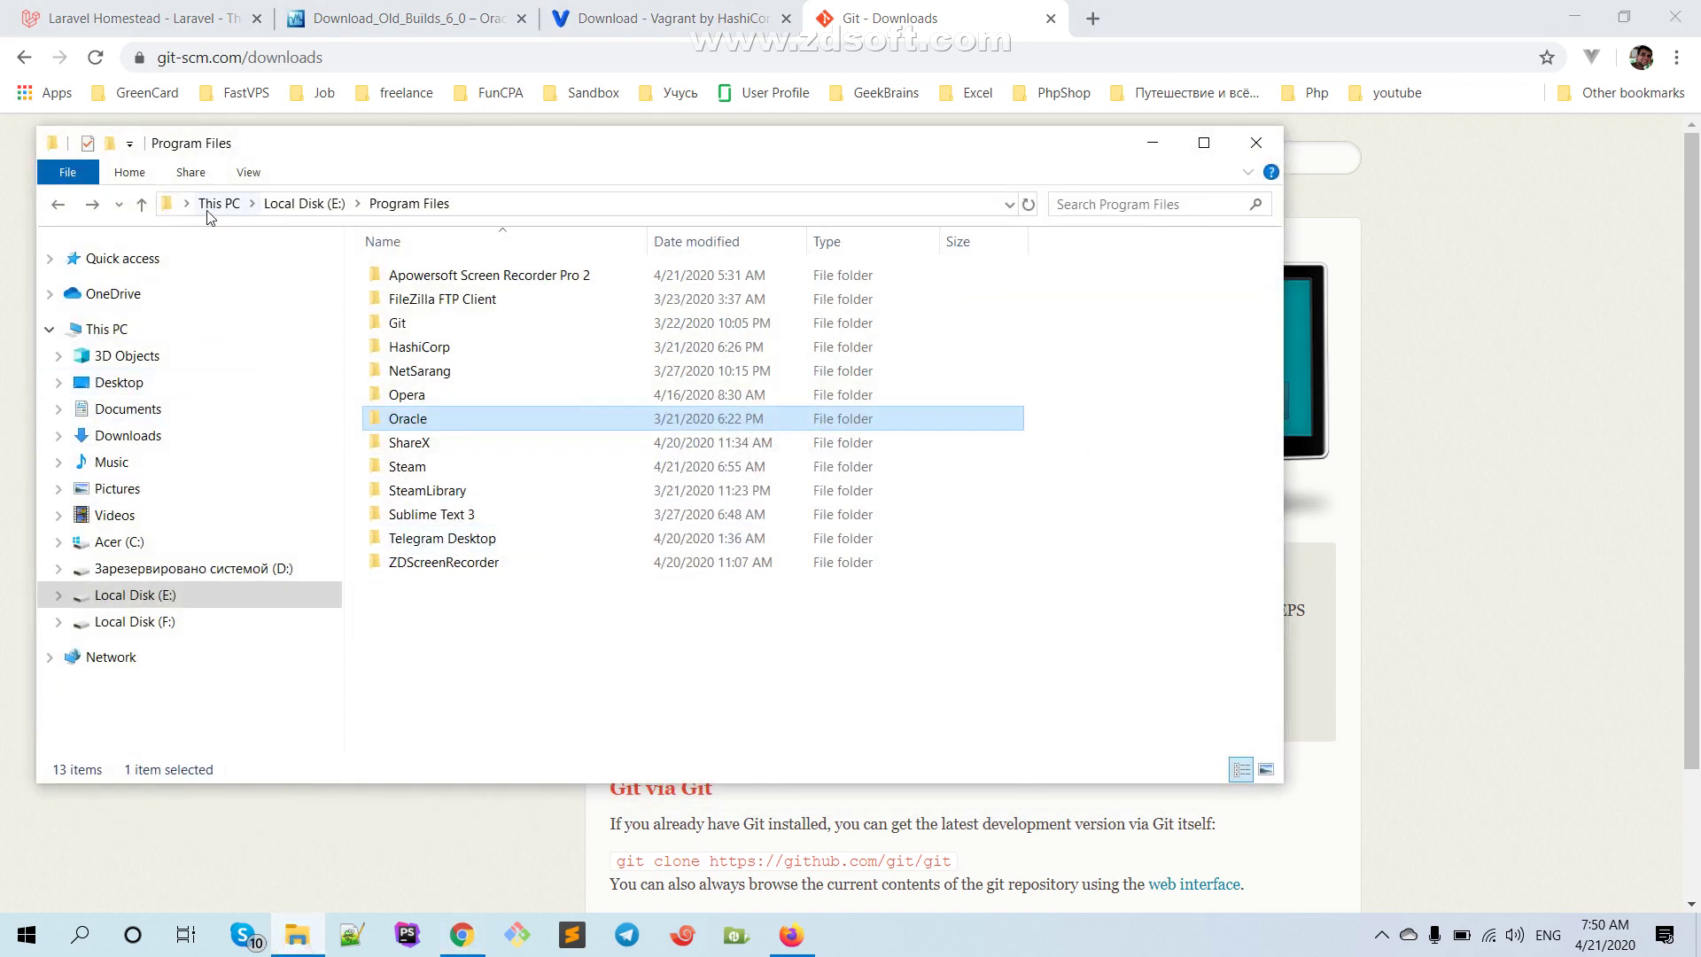
# Create a new folder named Test on Local Disk (E:) and open it
pyautogui.click(296, 204)
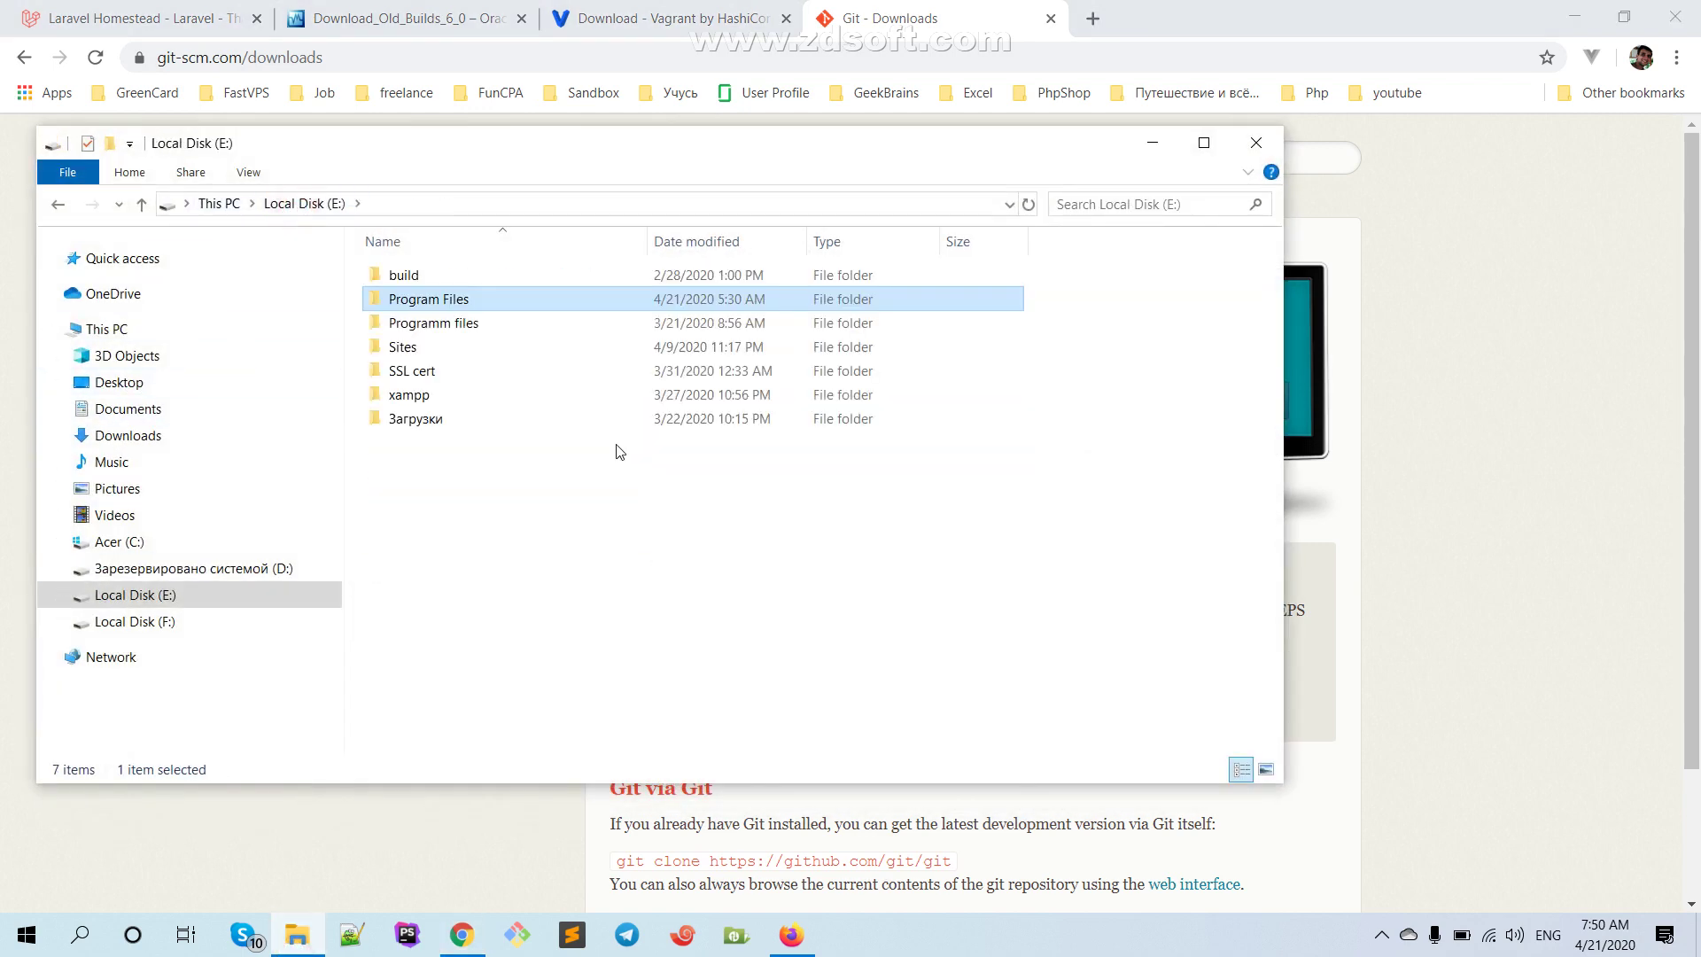
pyautogui.doubleClick(432, 355)
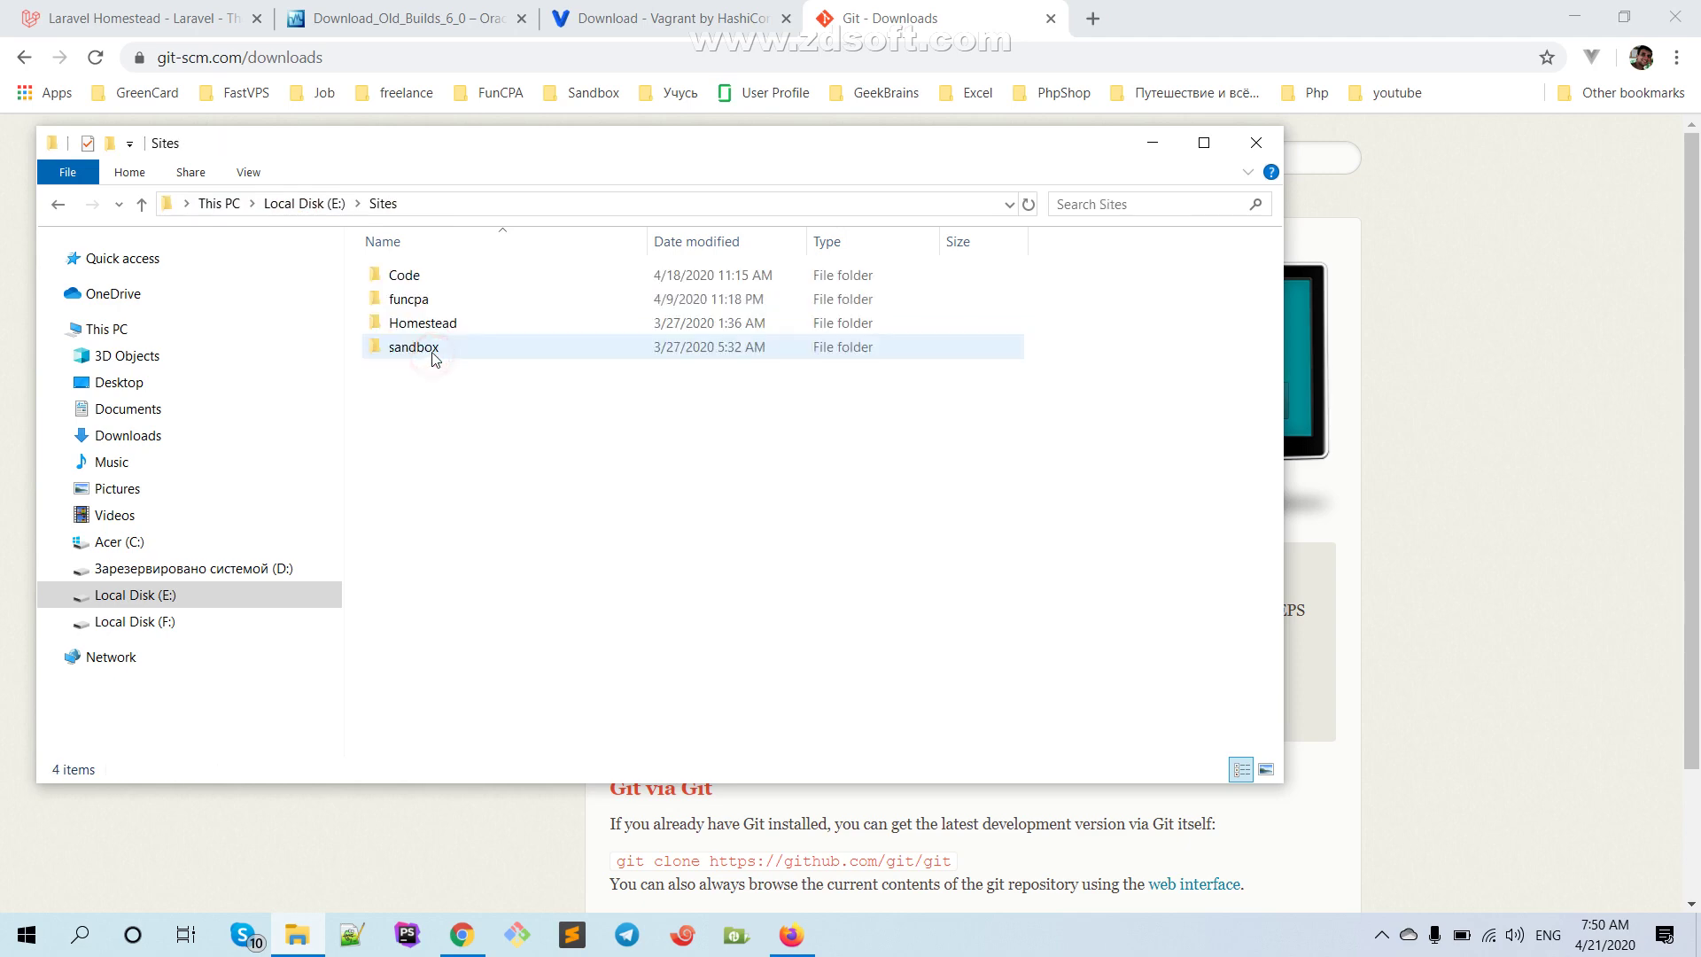
pyautogui.click(58, 204)
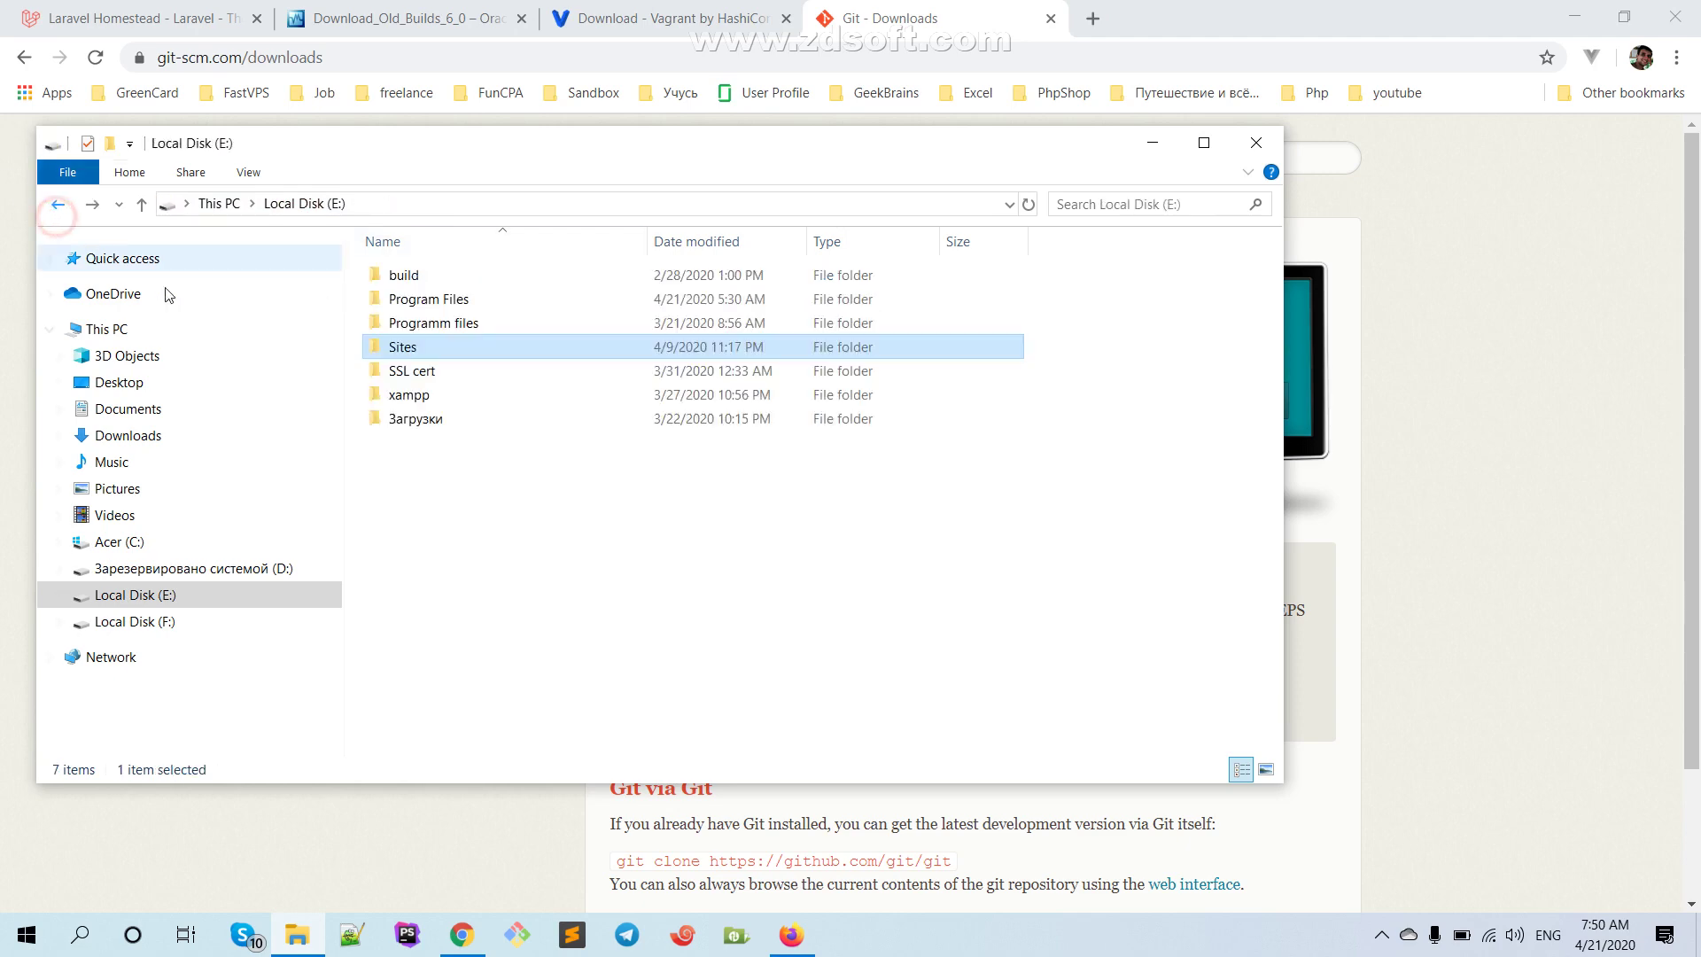
pyautogui.rightClick(413, 493)
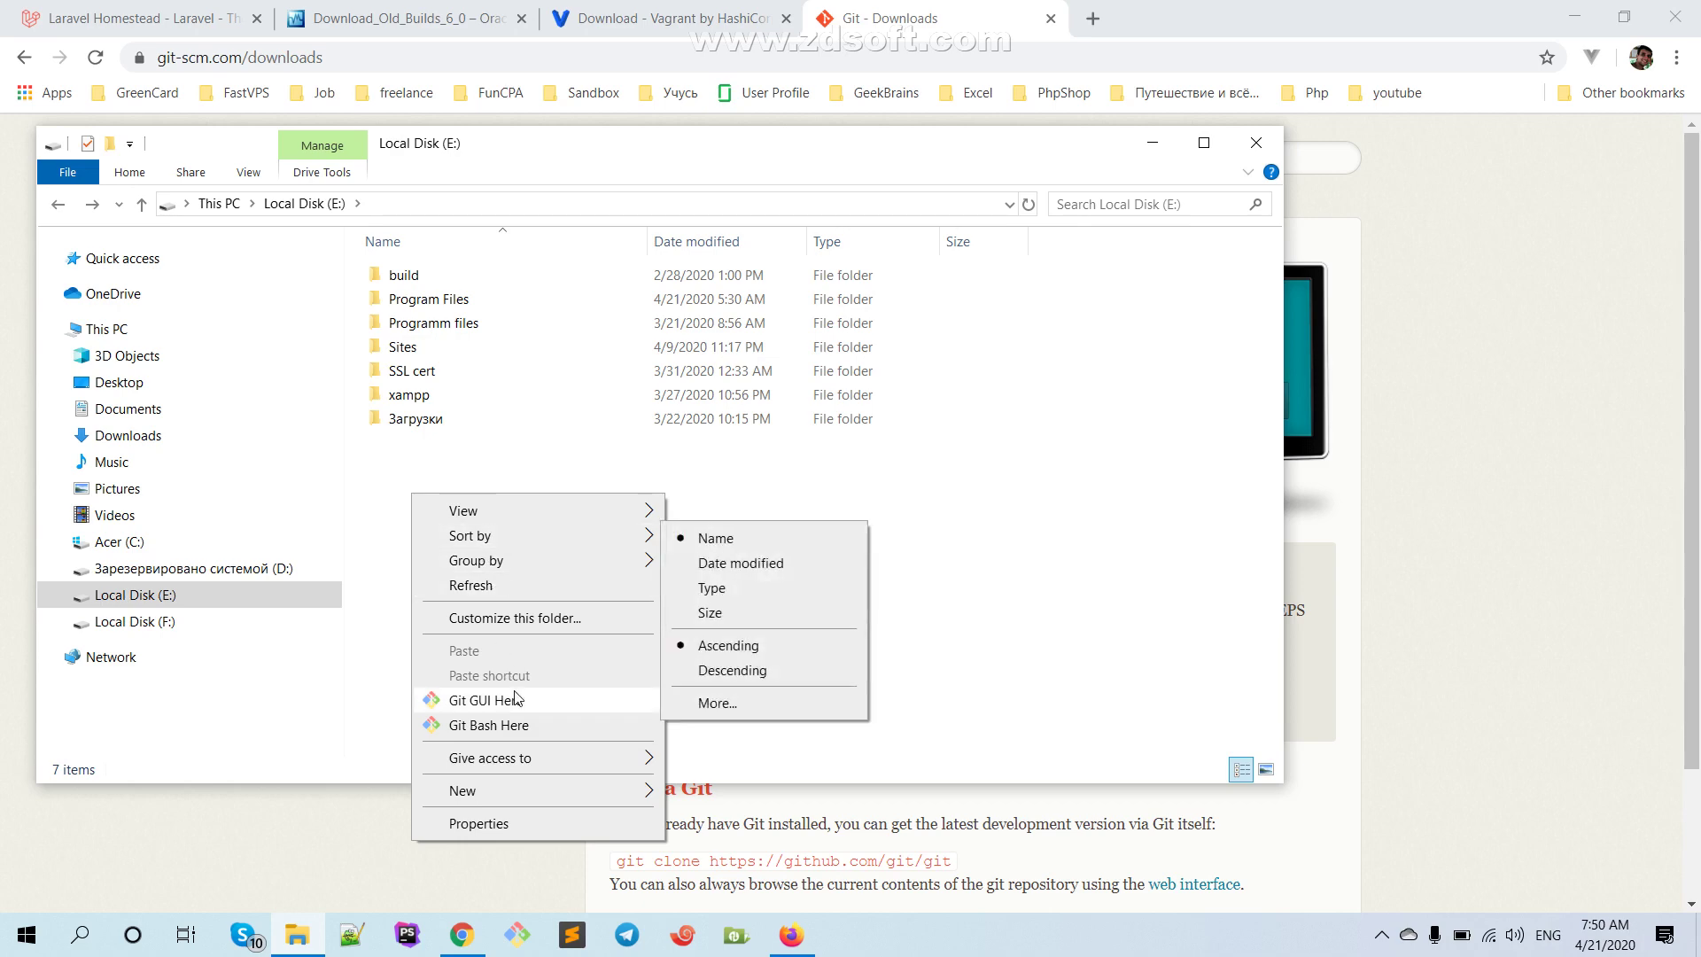
pyautogui.moveTo(530, 793)
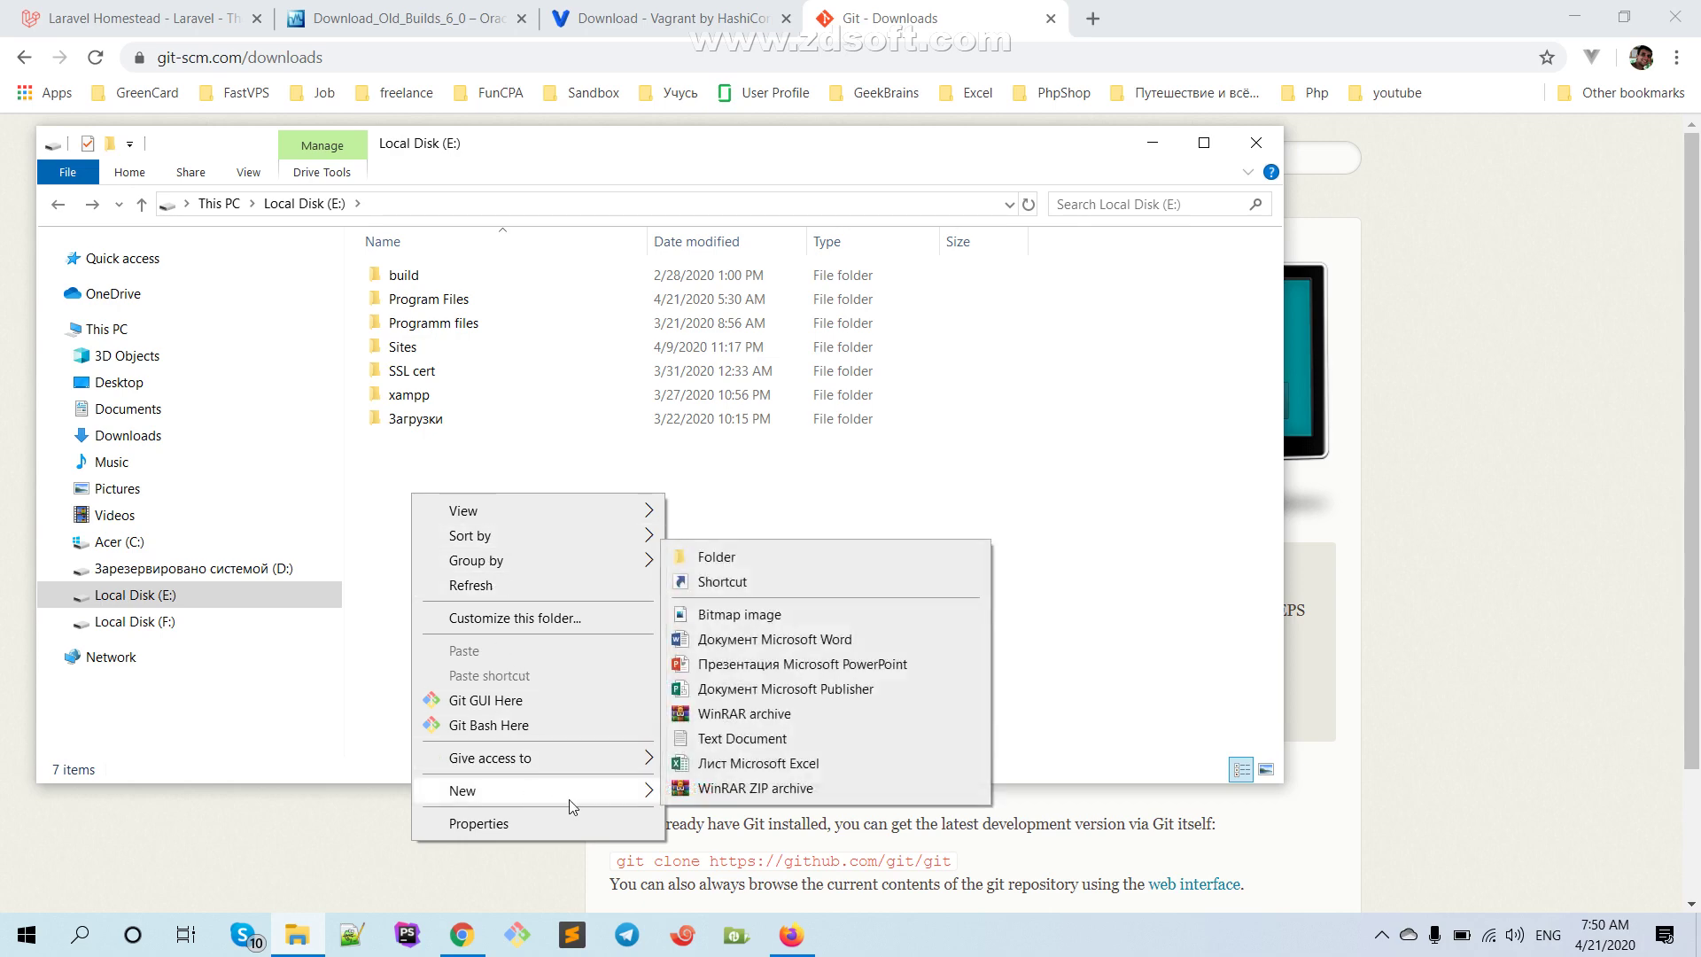
pyautogui.click(830, 563)
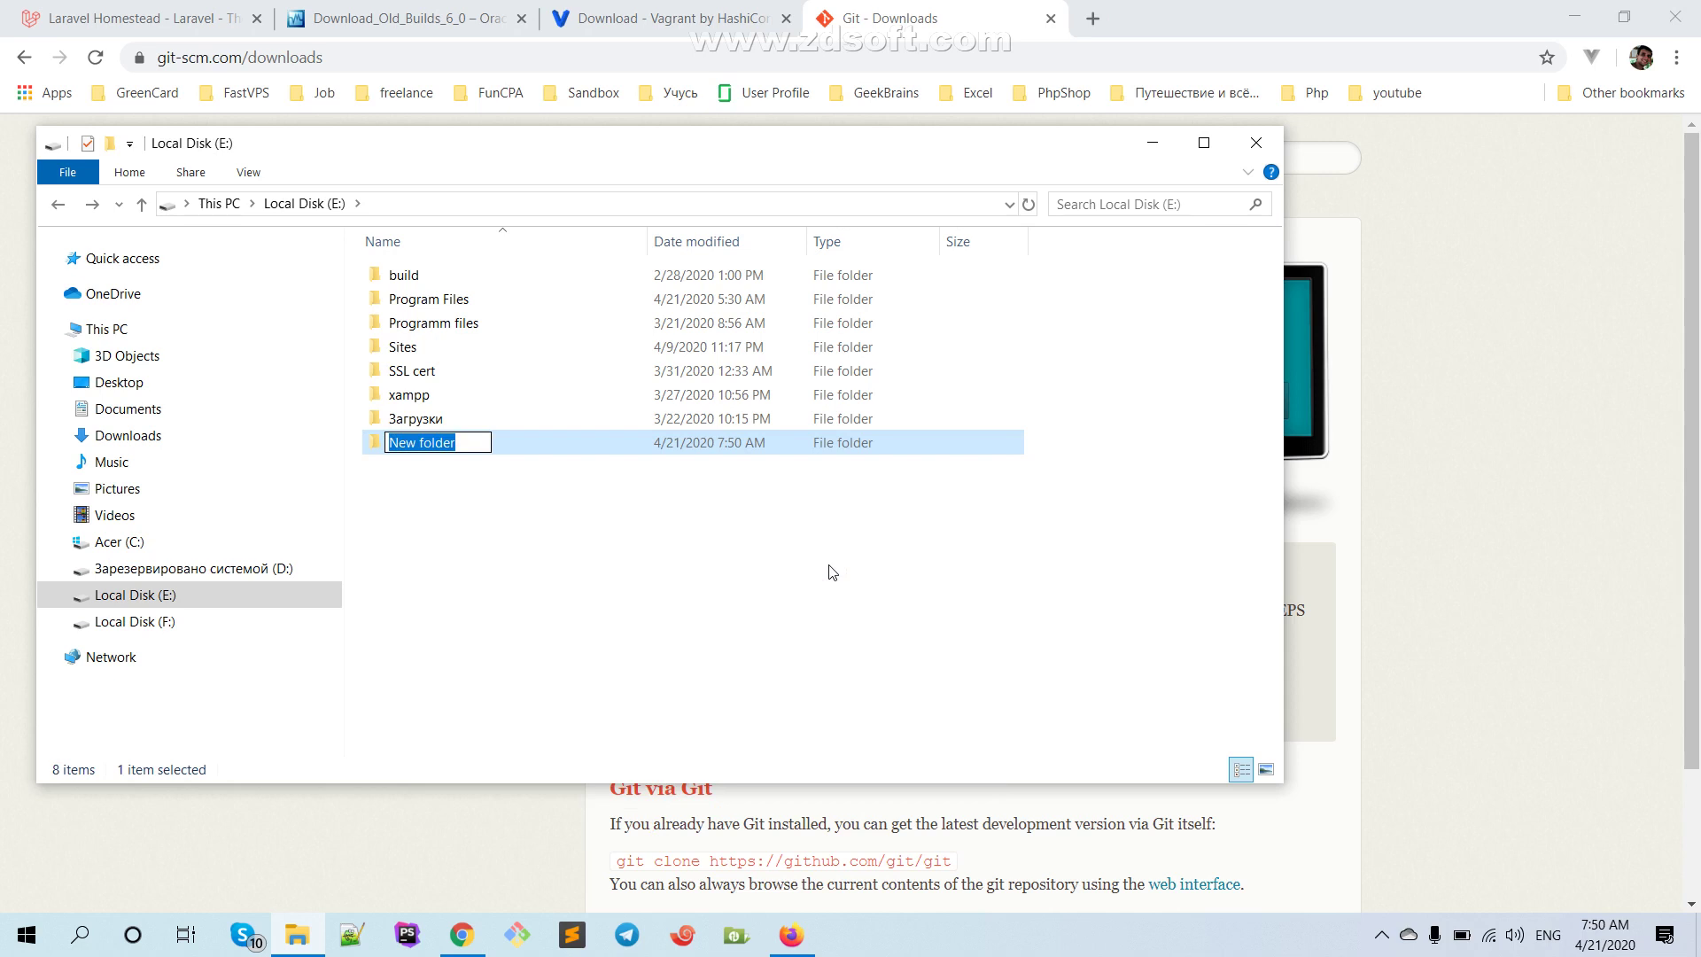
pyautogui.write('Test')
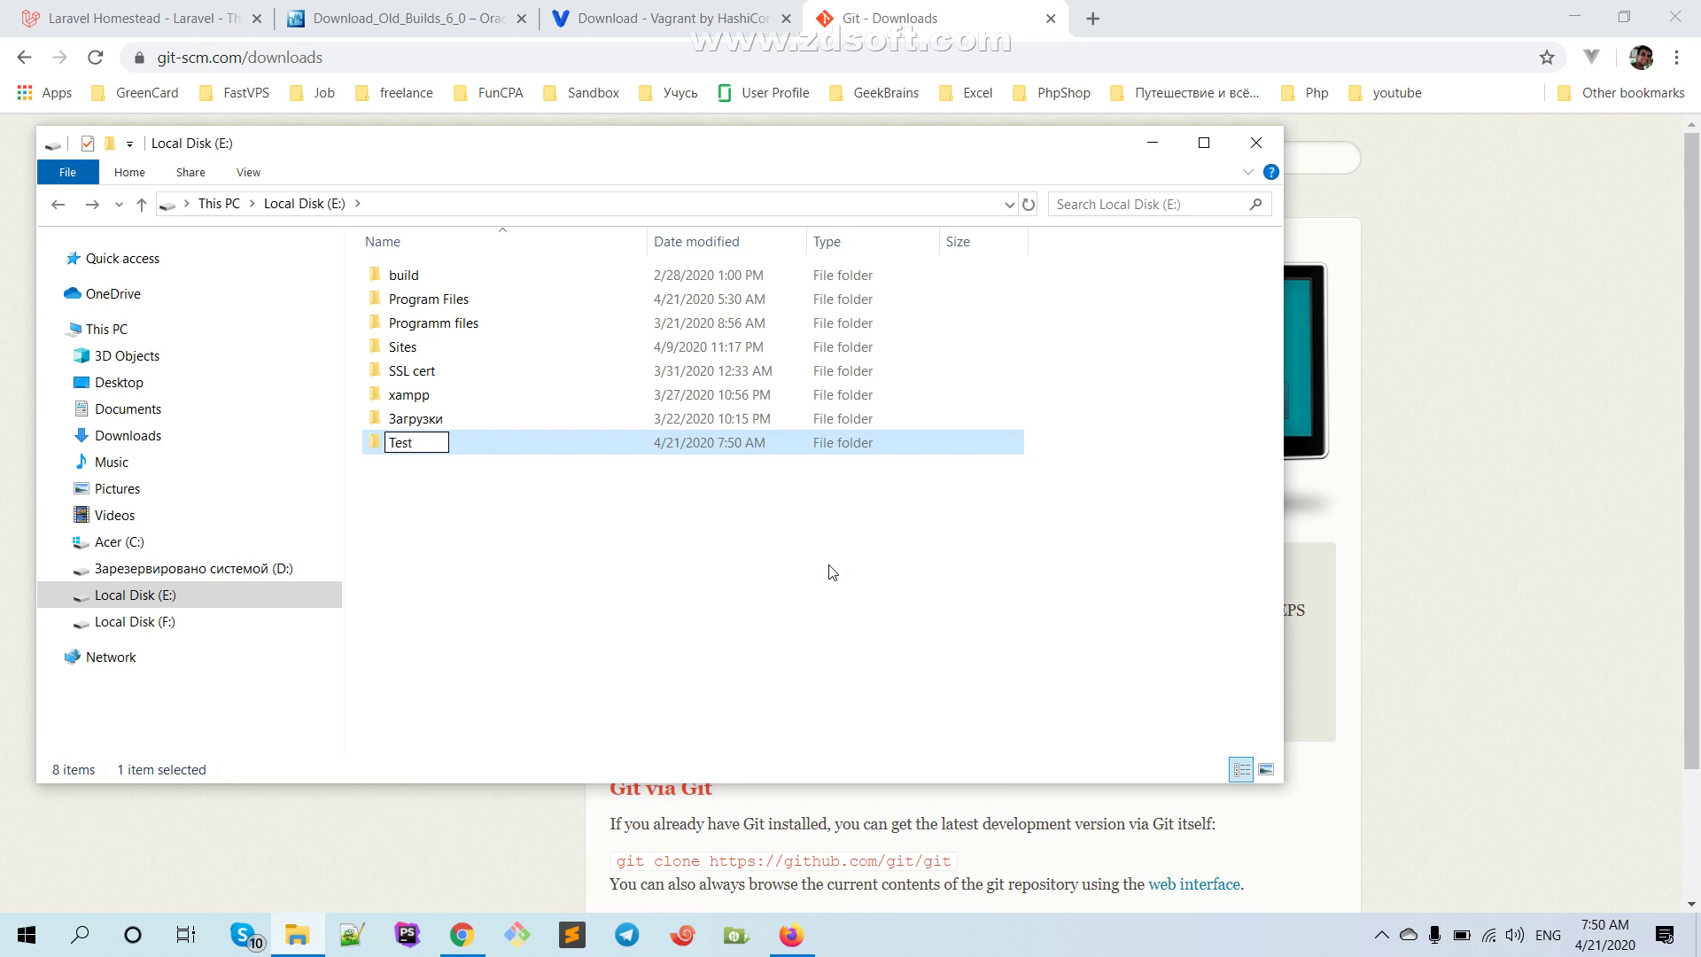
pyautogui.press('Return')
pyautogui.press('Return')
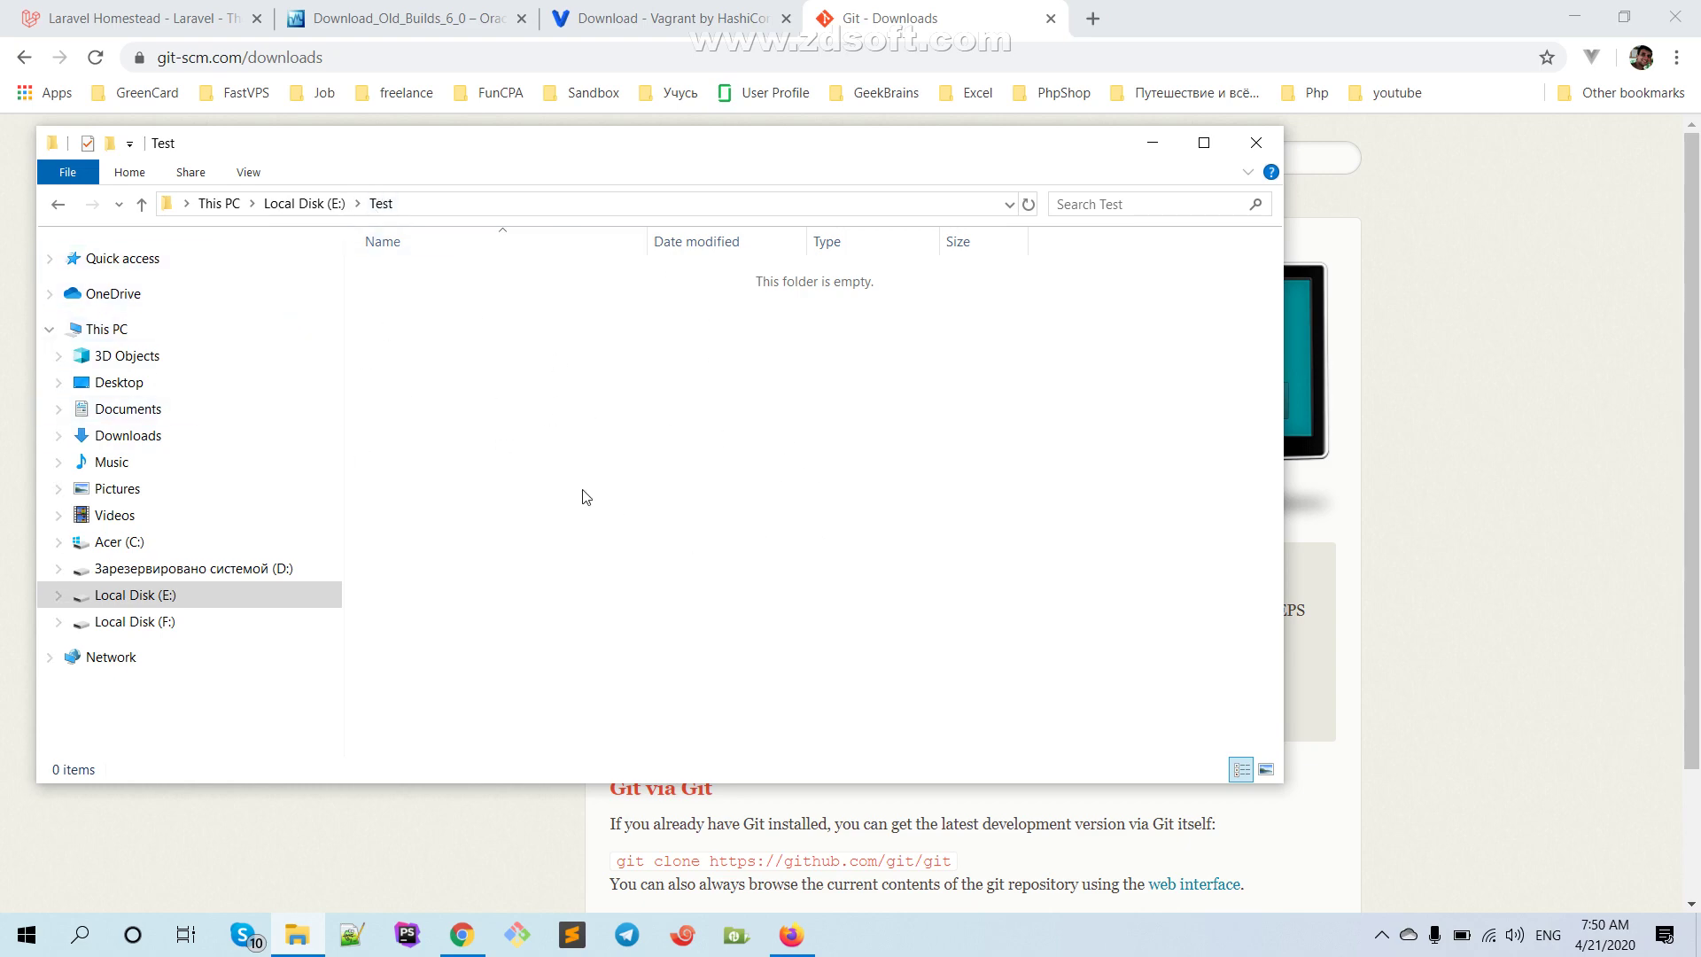
# Launch Git Bash Here inside E:\Test, then return to the Homestead docs in Chrome
pyautogui.rightClick(742, 305)
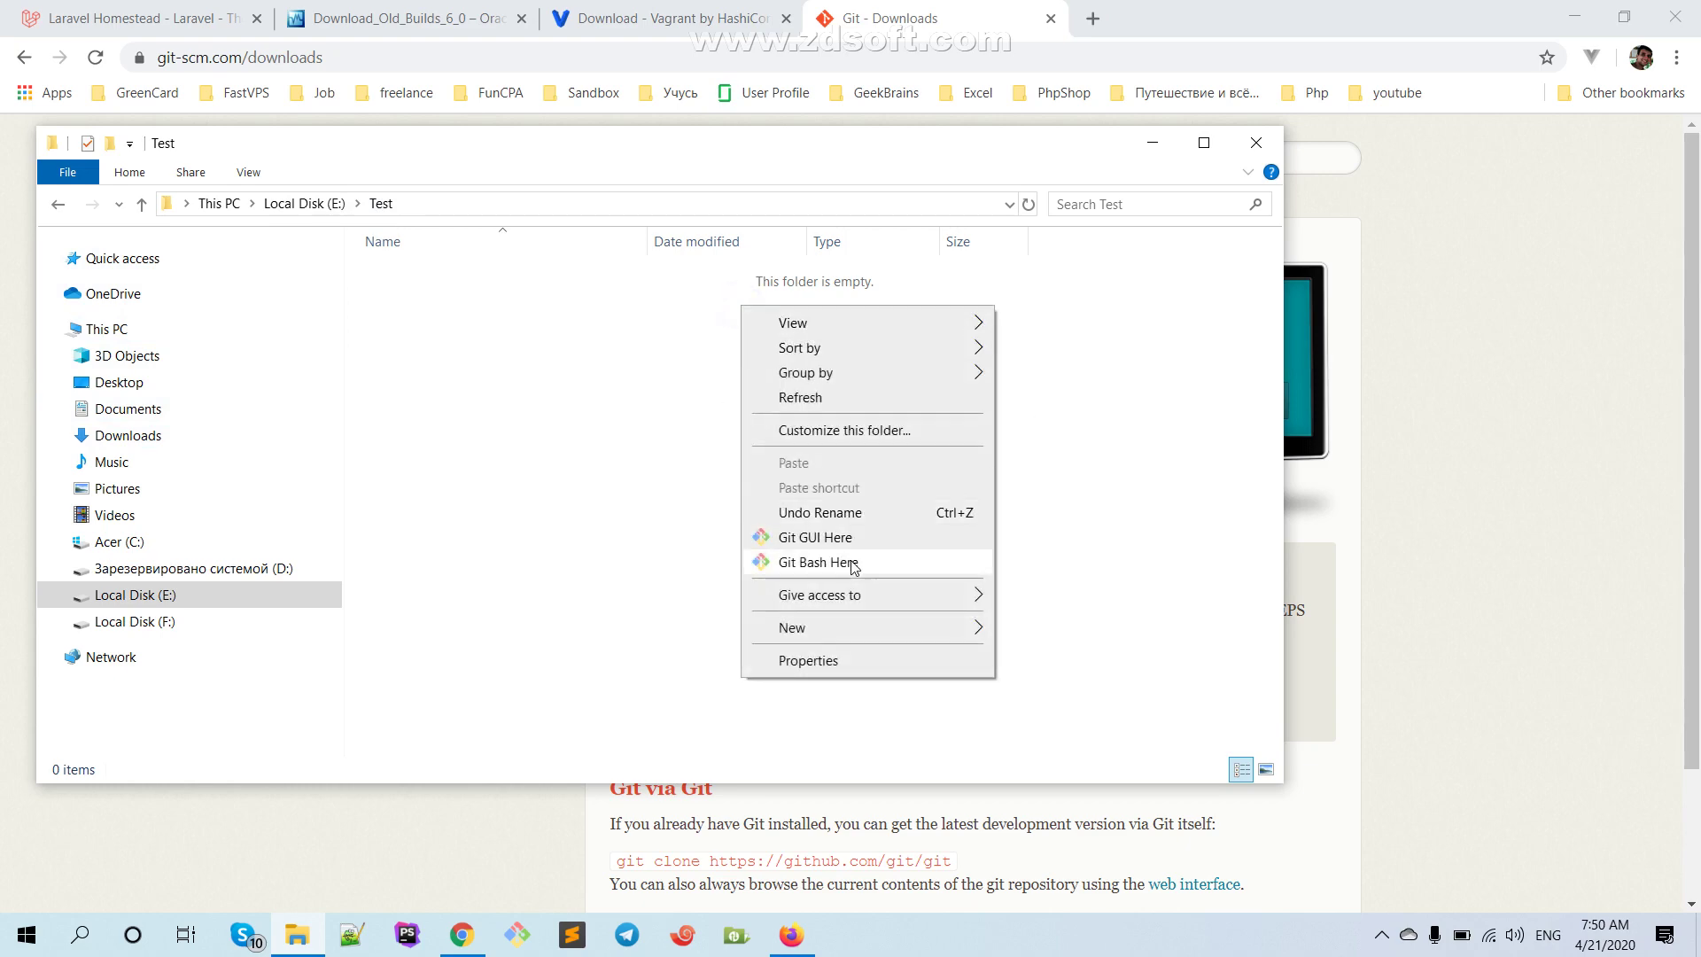
pyautogui.rightClick(408, 335)
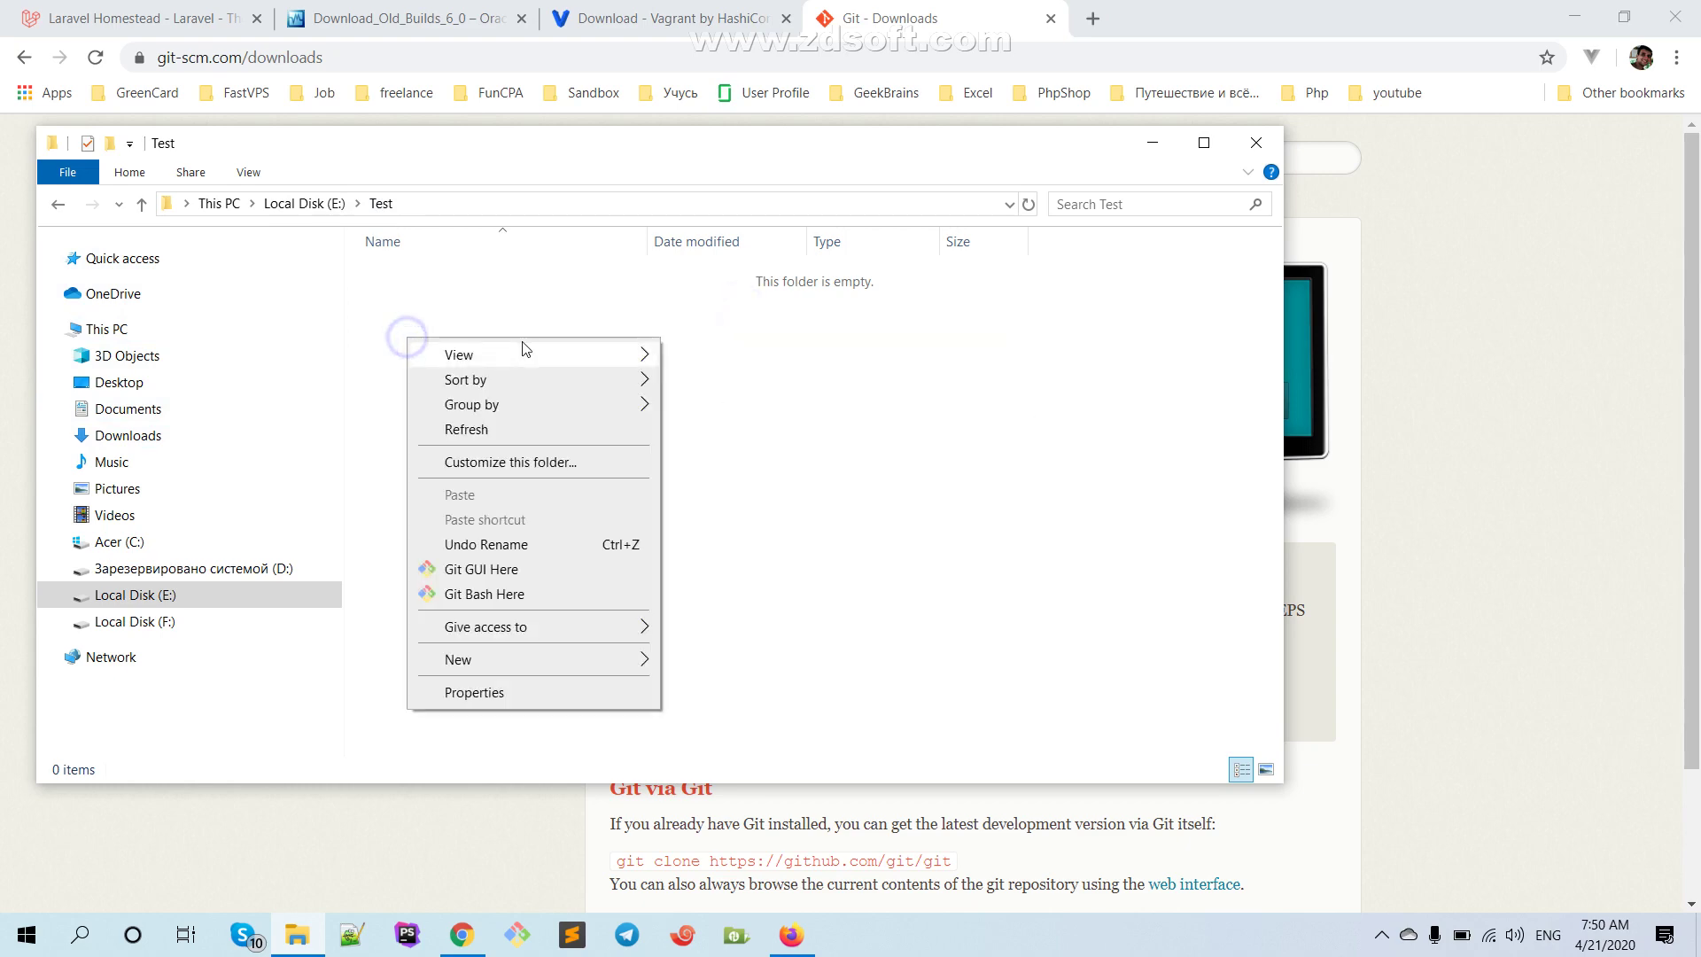
pyautogui.click(521, 593)
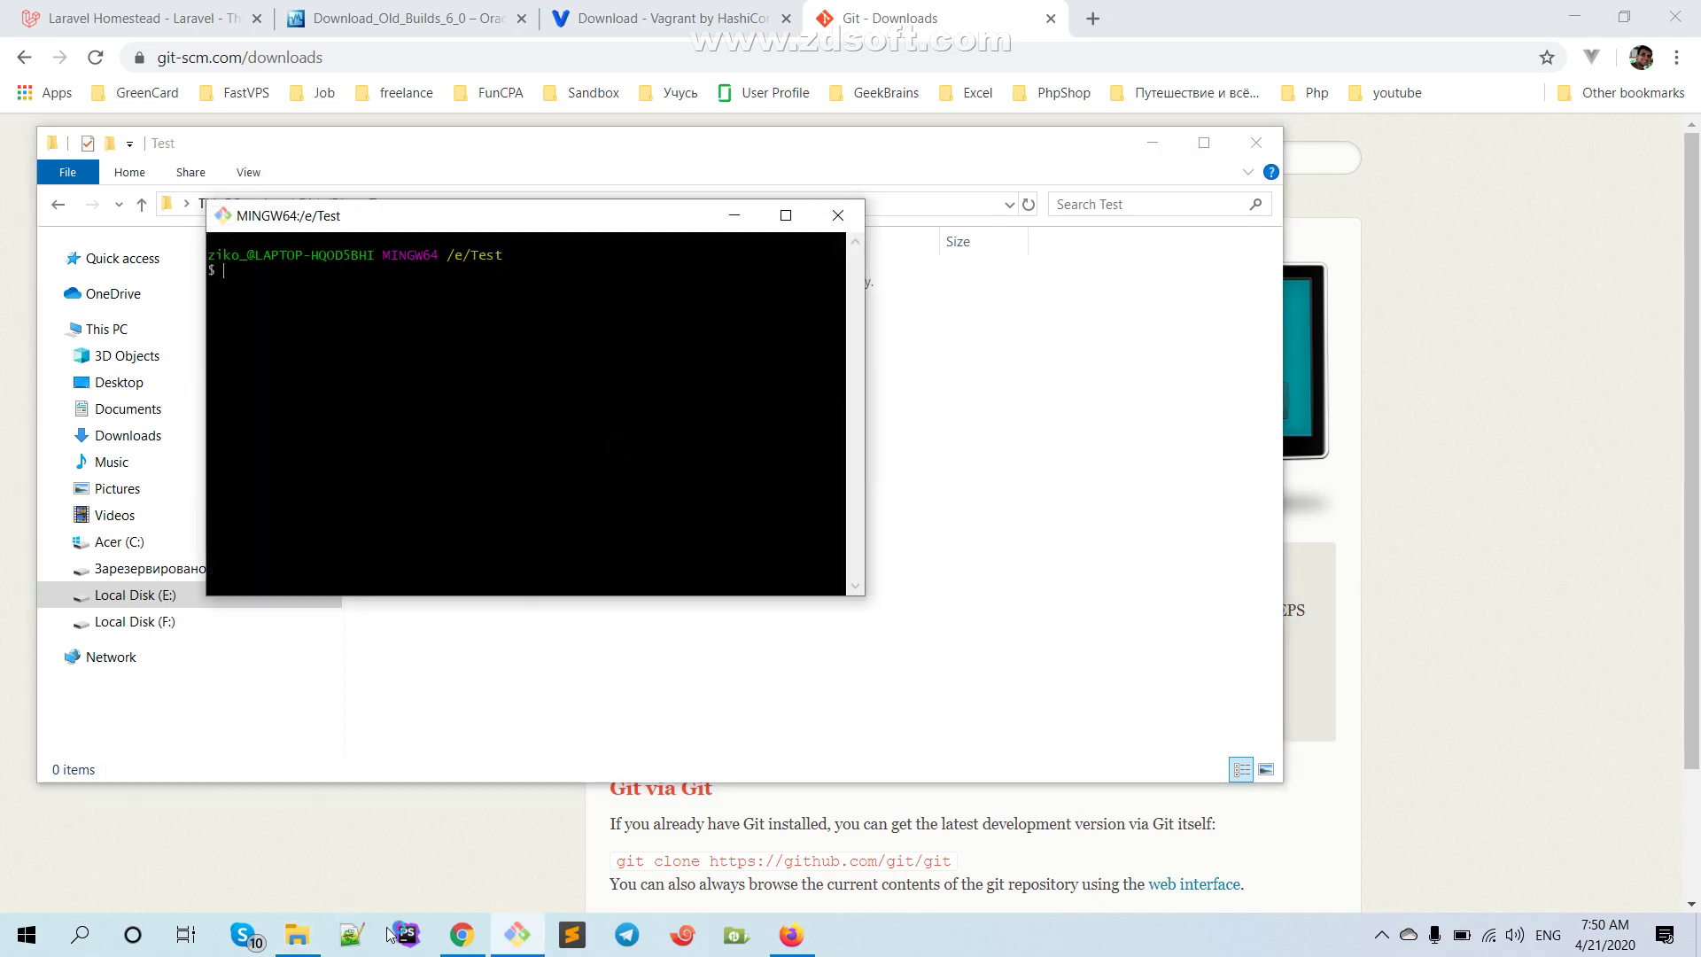
pyautogui.moveTo(448, 275); pyautogui.dragTo(507, 270)
pyautogui.click(507, 272)
pyautogui.moveTo(487, 221); pyautogui.dragTo(780, 308)
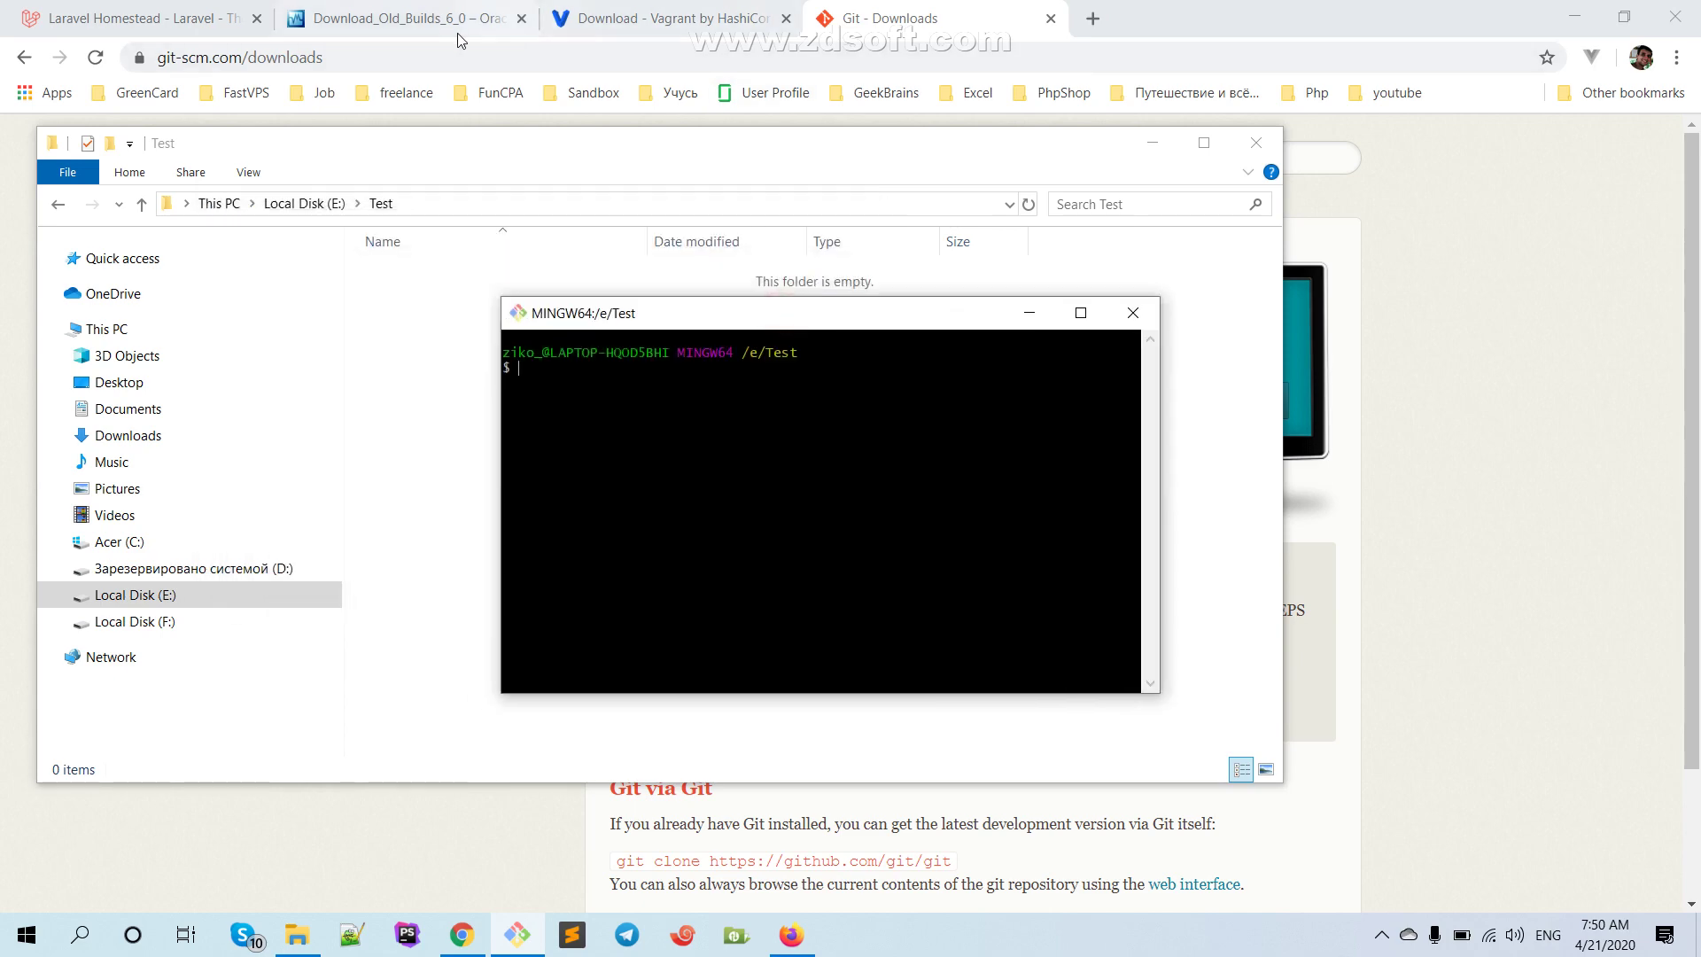
pyautogui.click(170, 16)
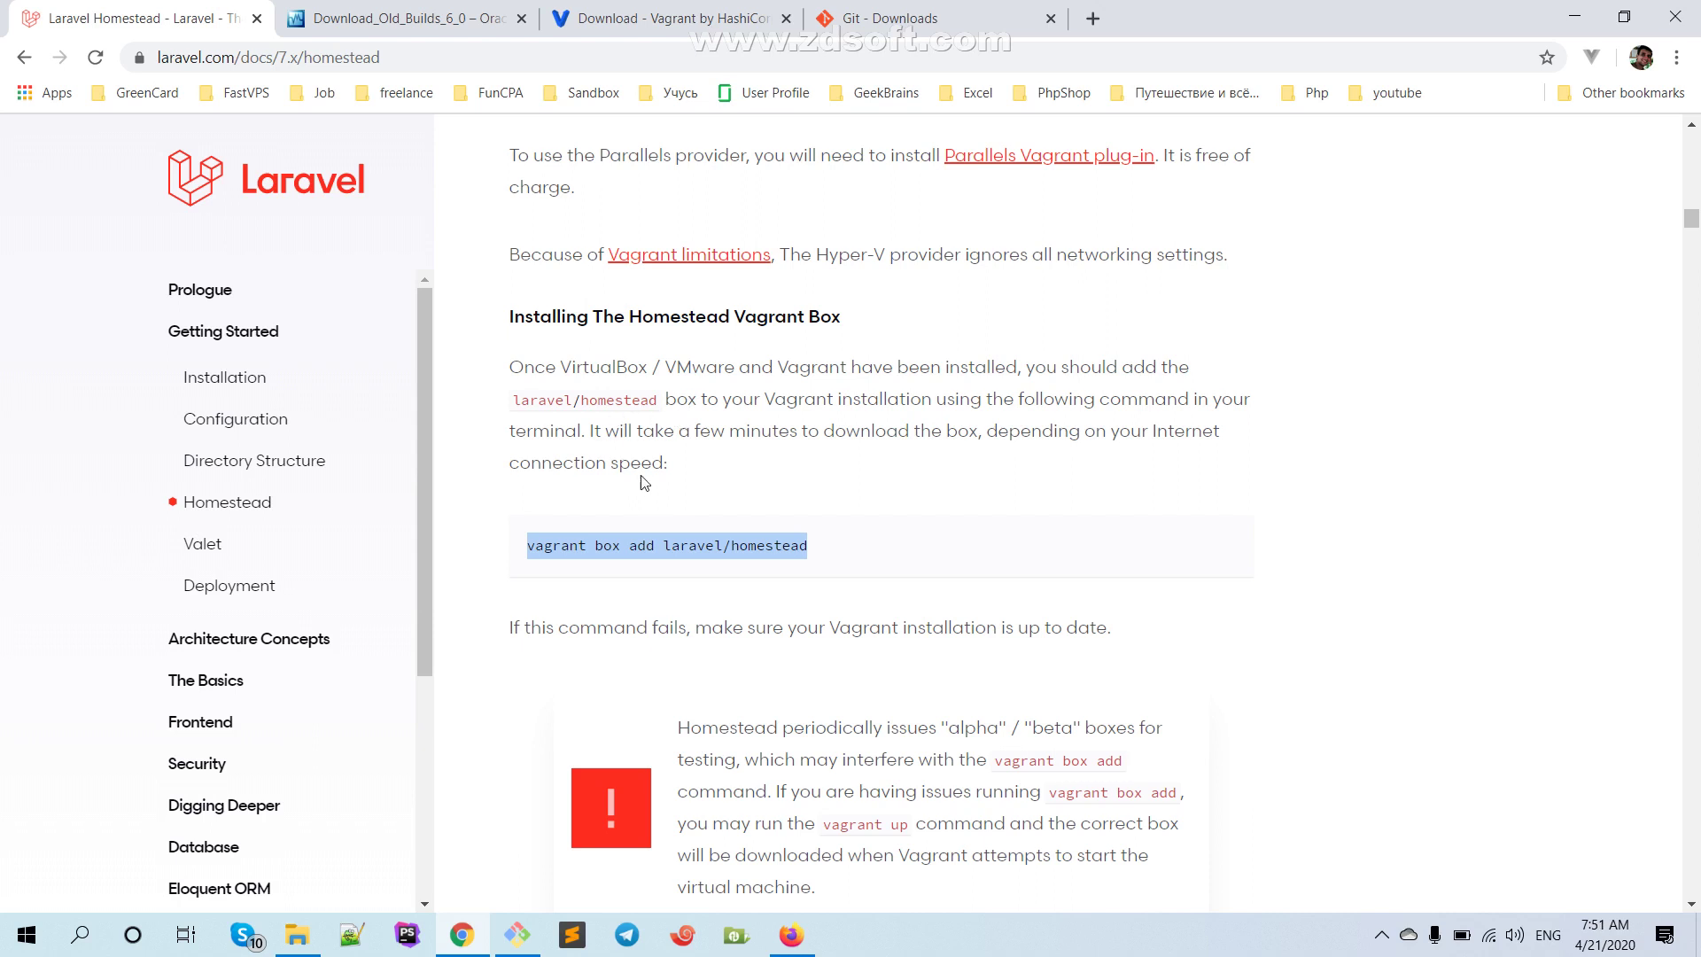
# Highlight the 'vagrant box add laravel/homestead' command in the Homestead docs
pyautogui.doubleClick(535, 398)
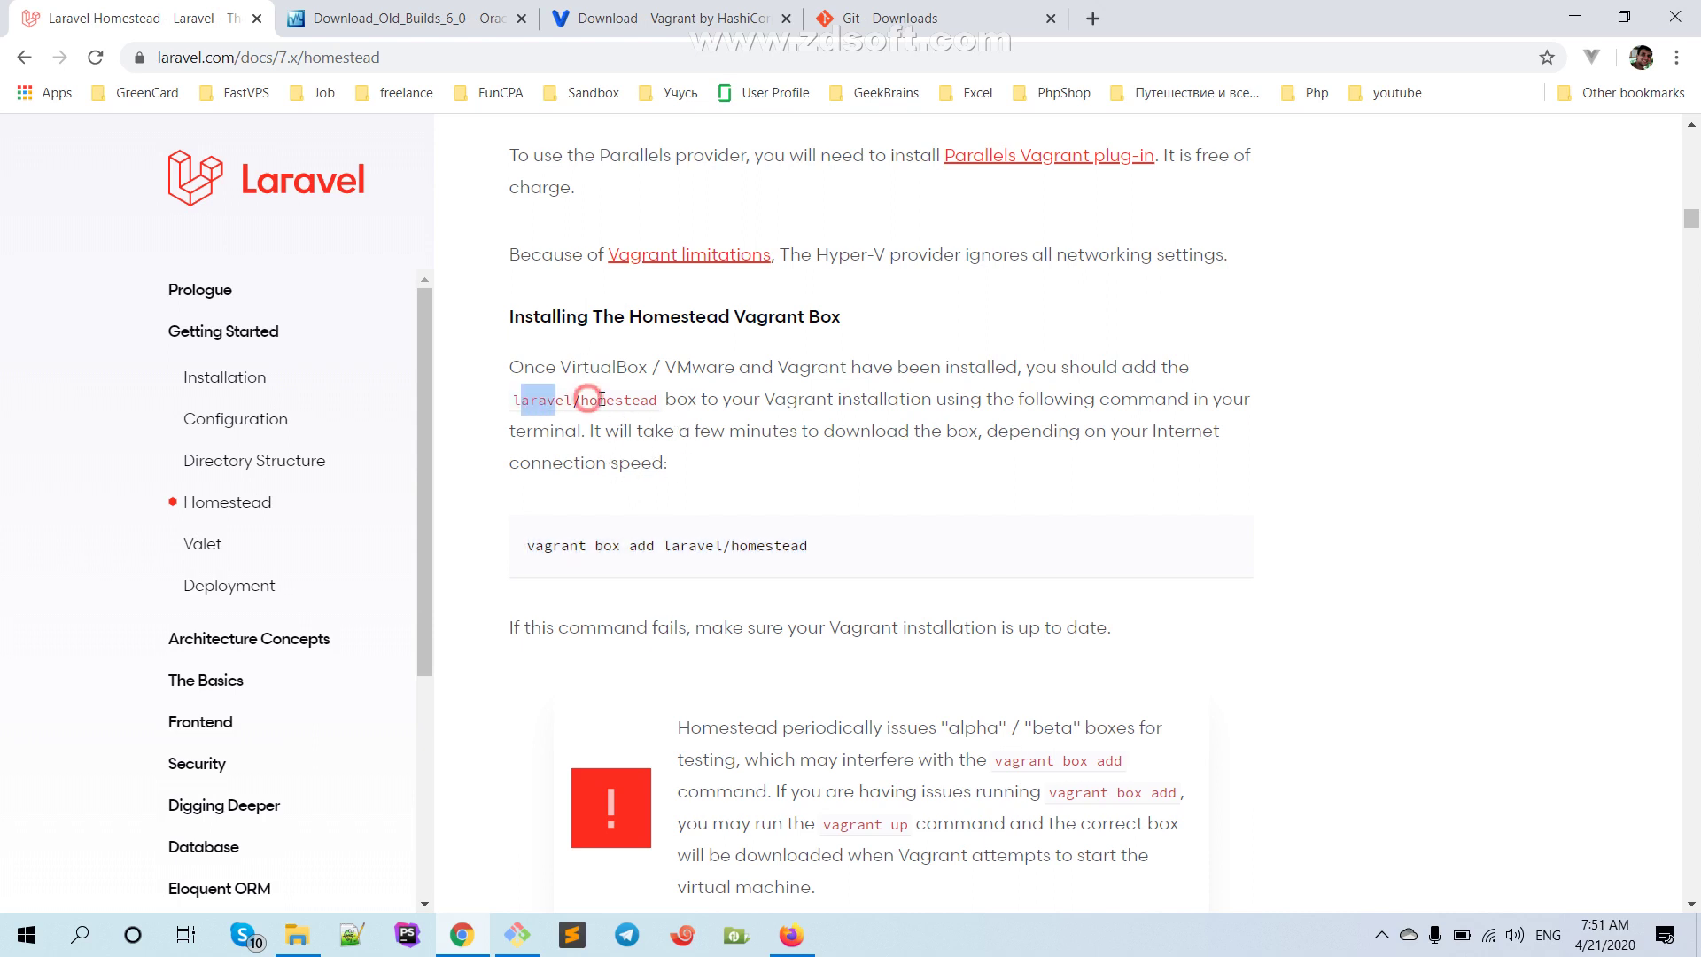
pyautogui.click(687, 516)
pyautogui.scroll(-1, 638, 483)
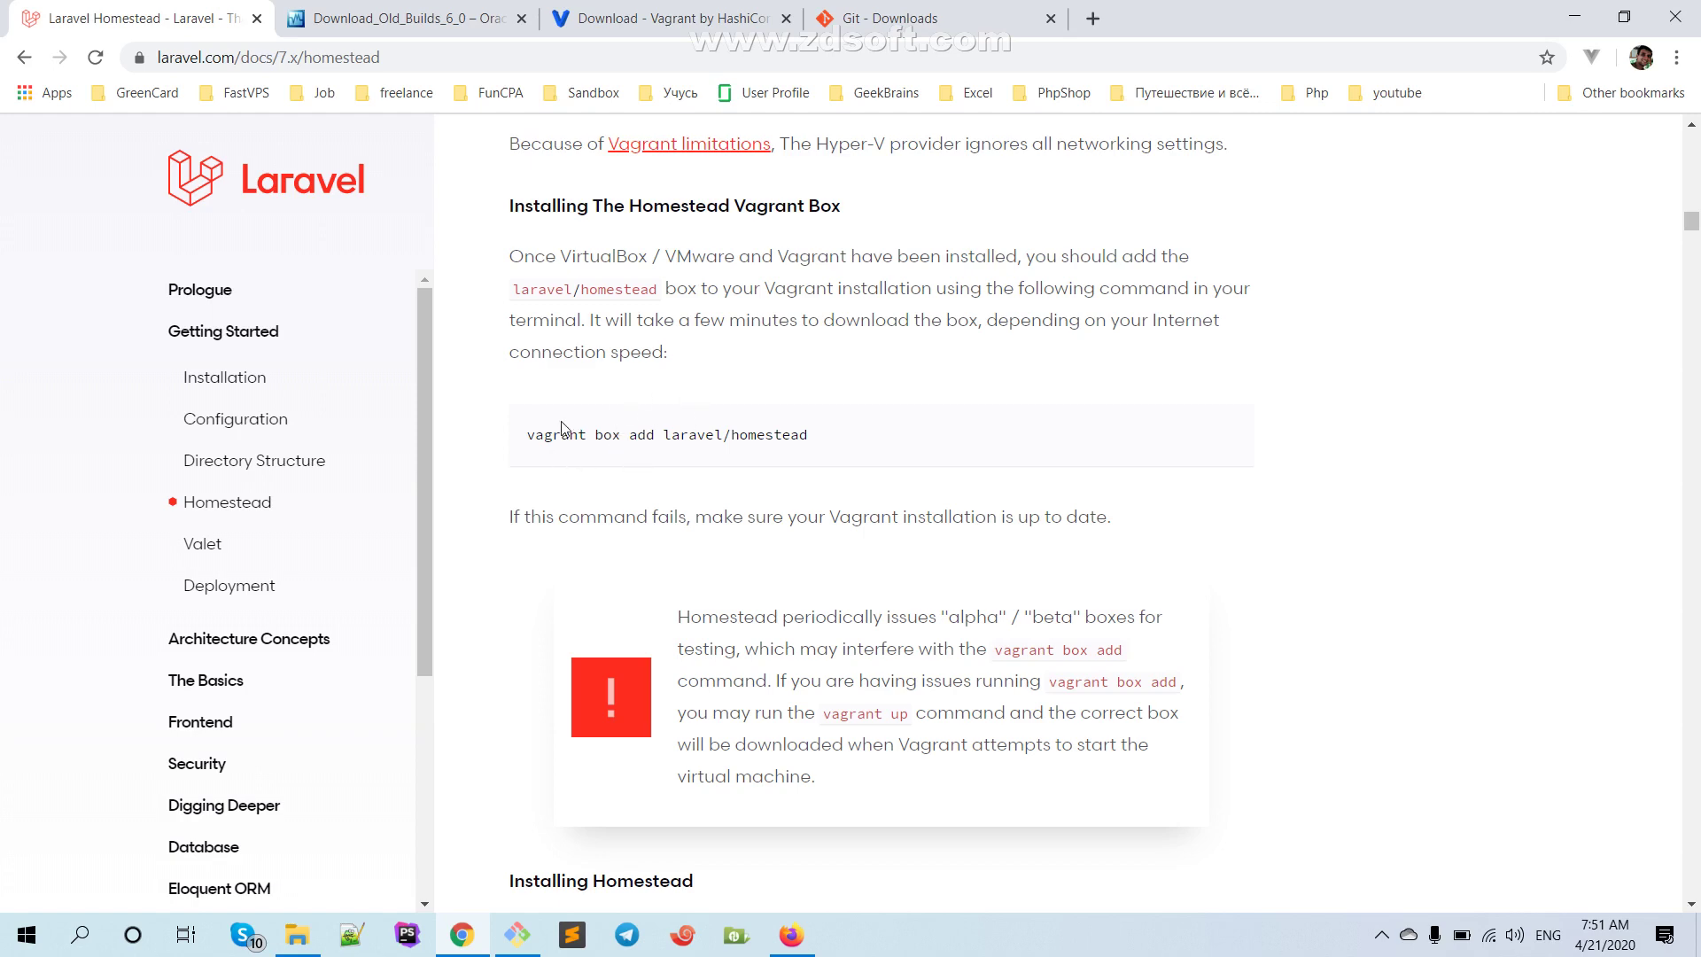
pyautogui.moveTo(536, 432); pyautogui.dragTo(854, 425)
pyautogui.click(872, 463)
pyautogui.moveTo(588, 424); pyautogui.dragTo(853, 415)
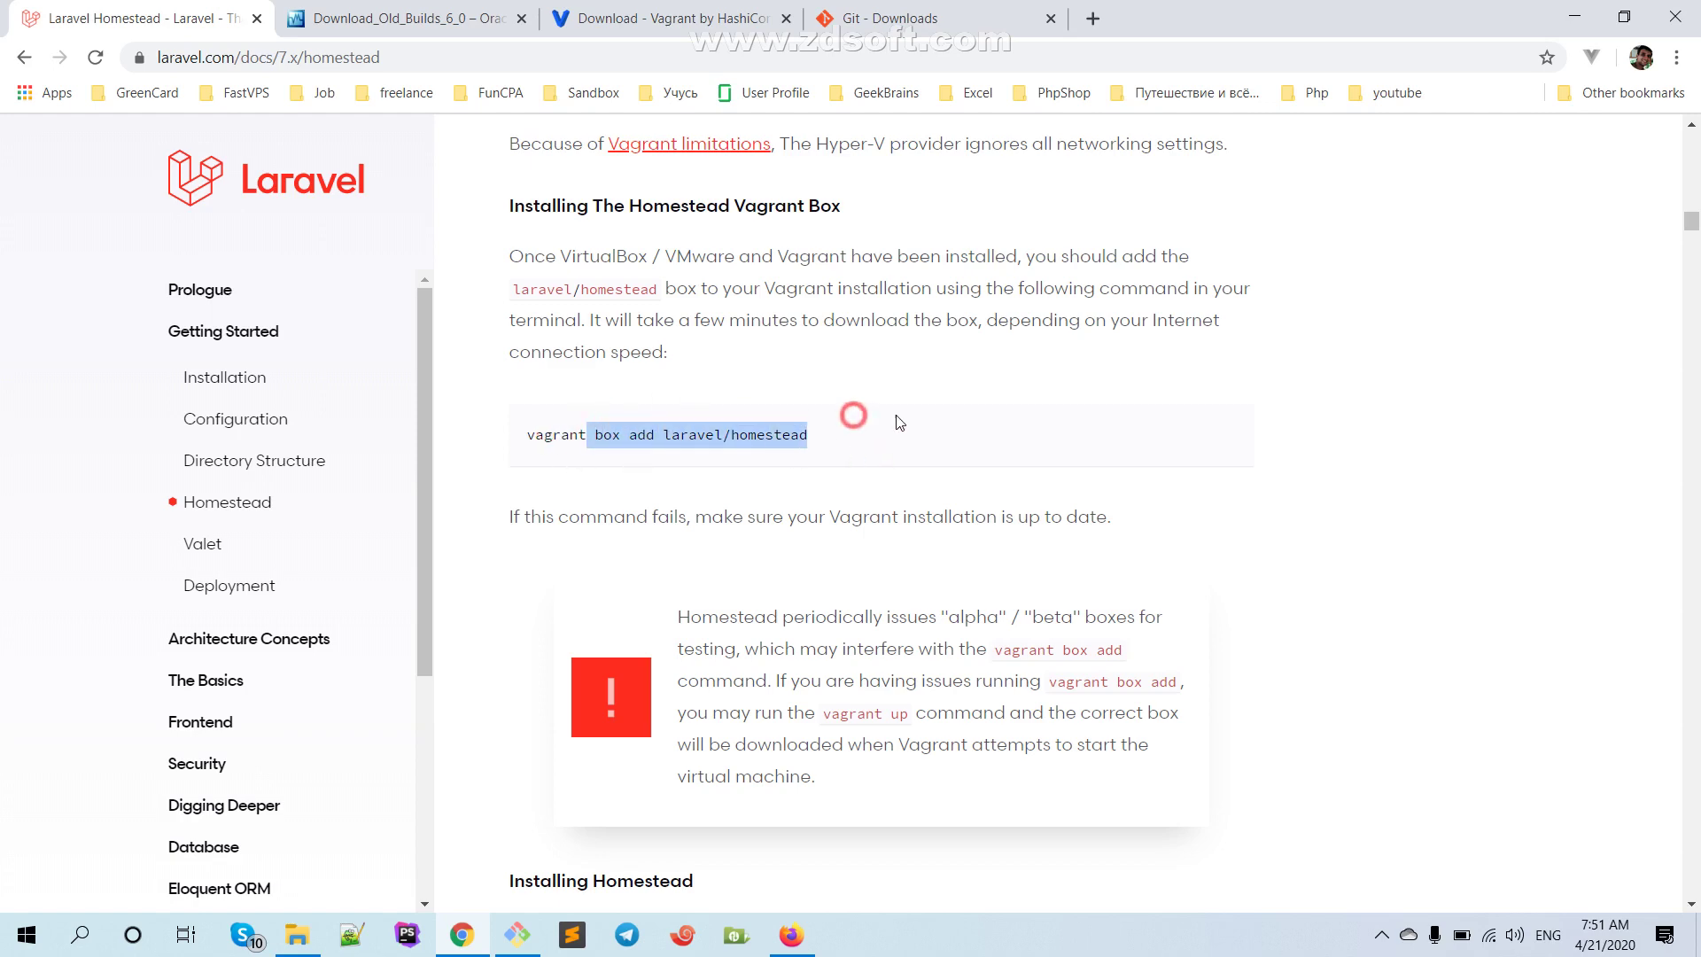
pyautogui.scroll(-5, 974, 483)
pyautogui.scroll(1, 988, 487)
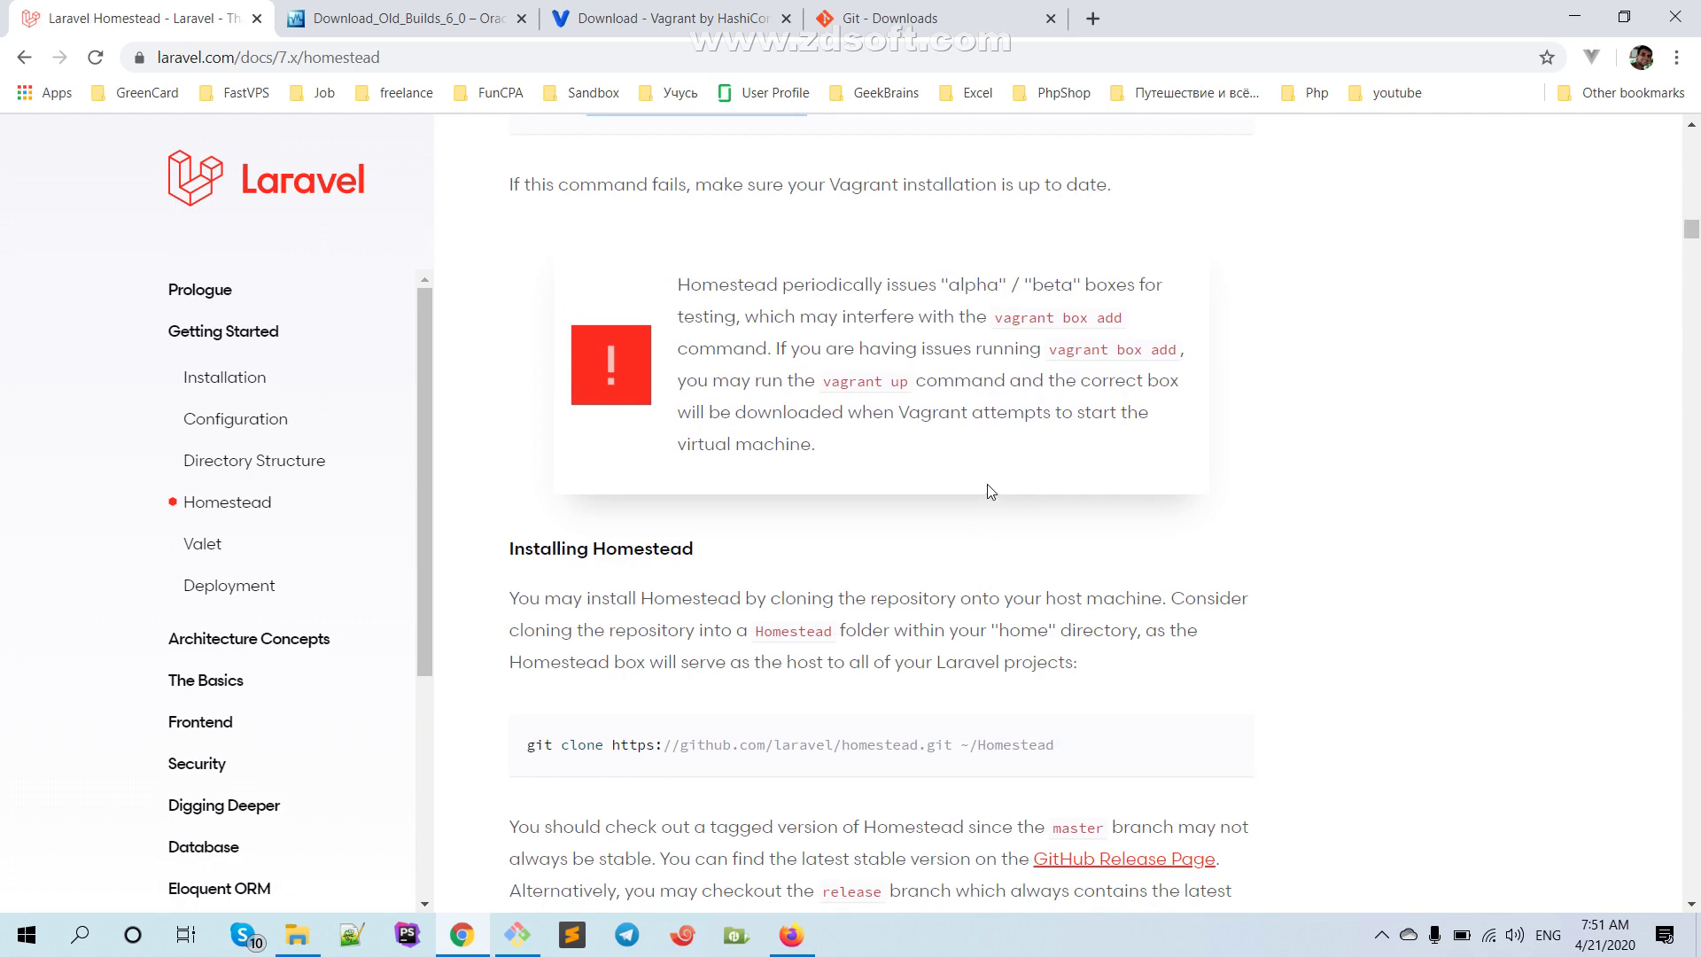
pyautogui.scroll(2, 735, 264)
pyautogui.scroll(-4, 1036, 565)
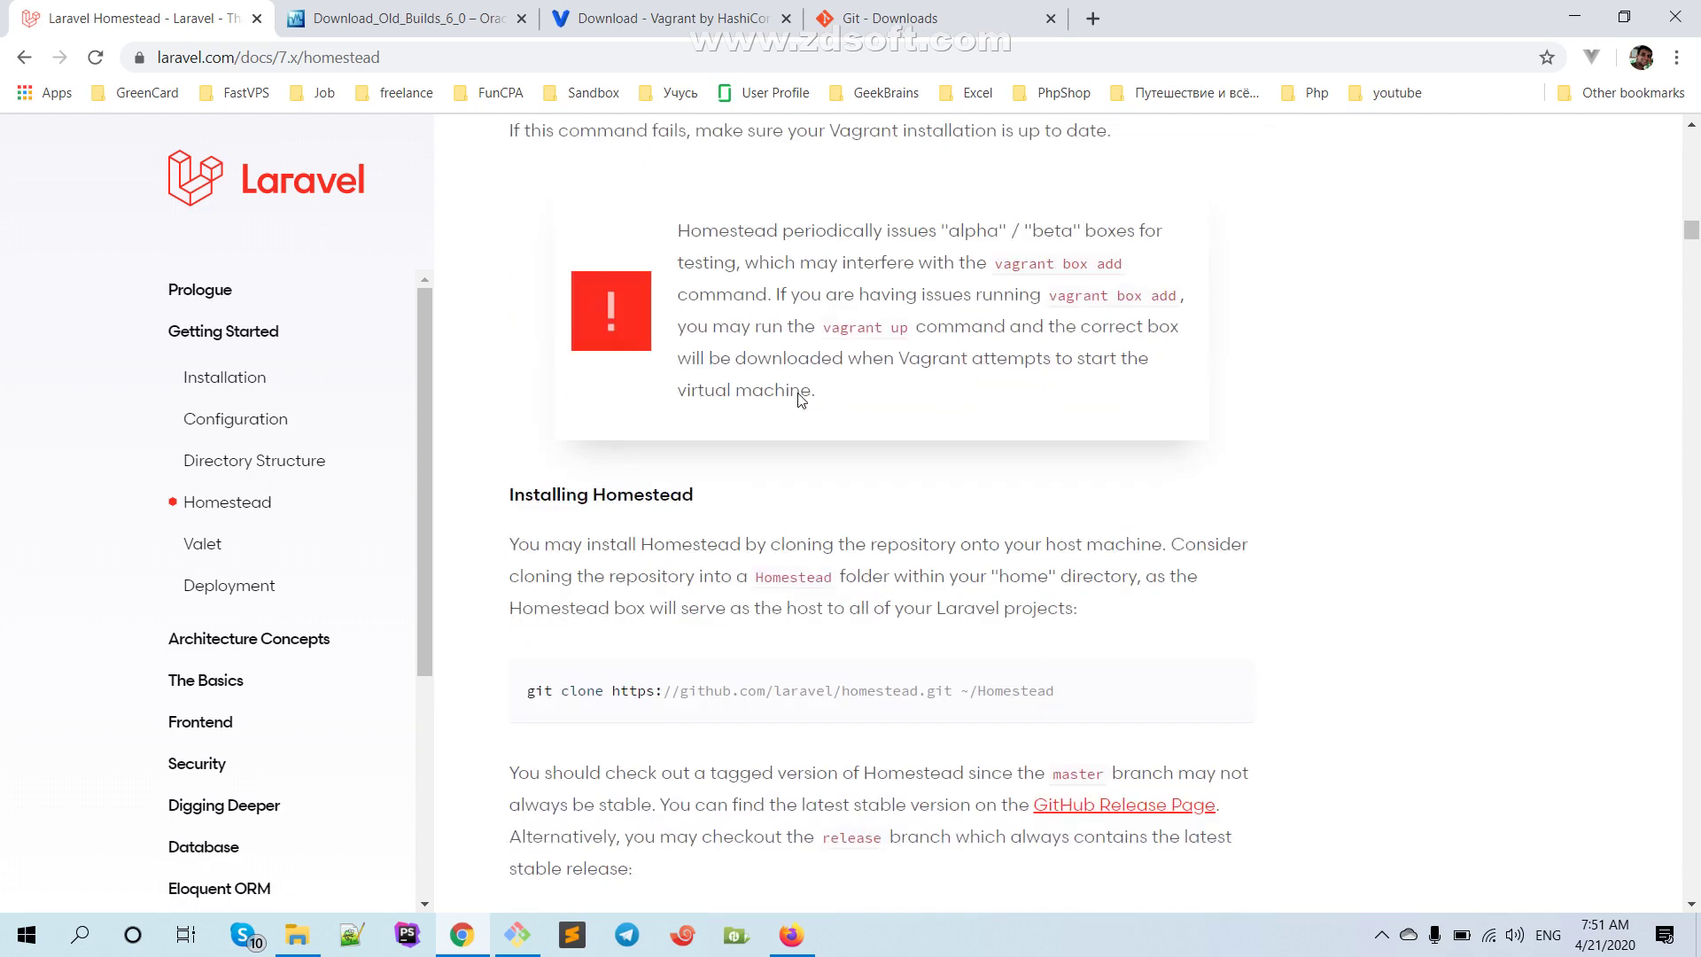
pyautogui.moveTo(1059, 526); pyautogui.dragTo(512, 499)
pyautogui.press('super+c')
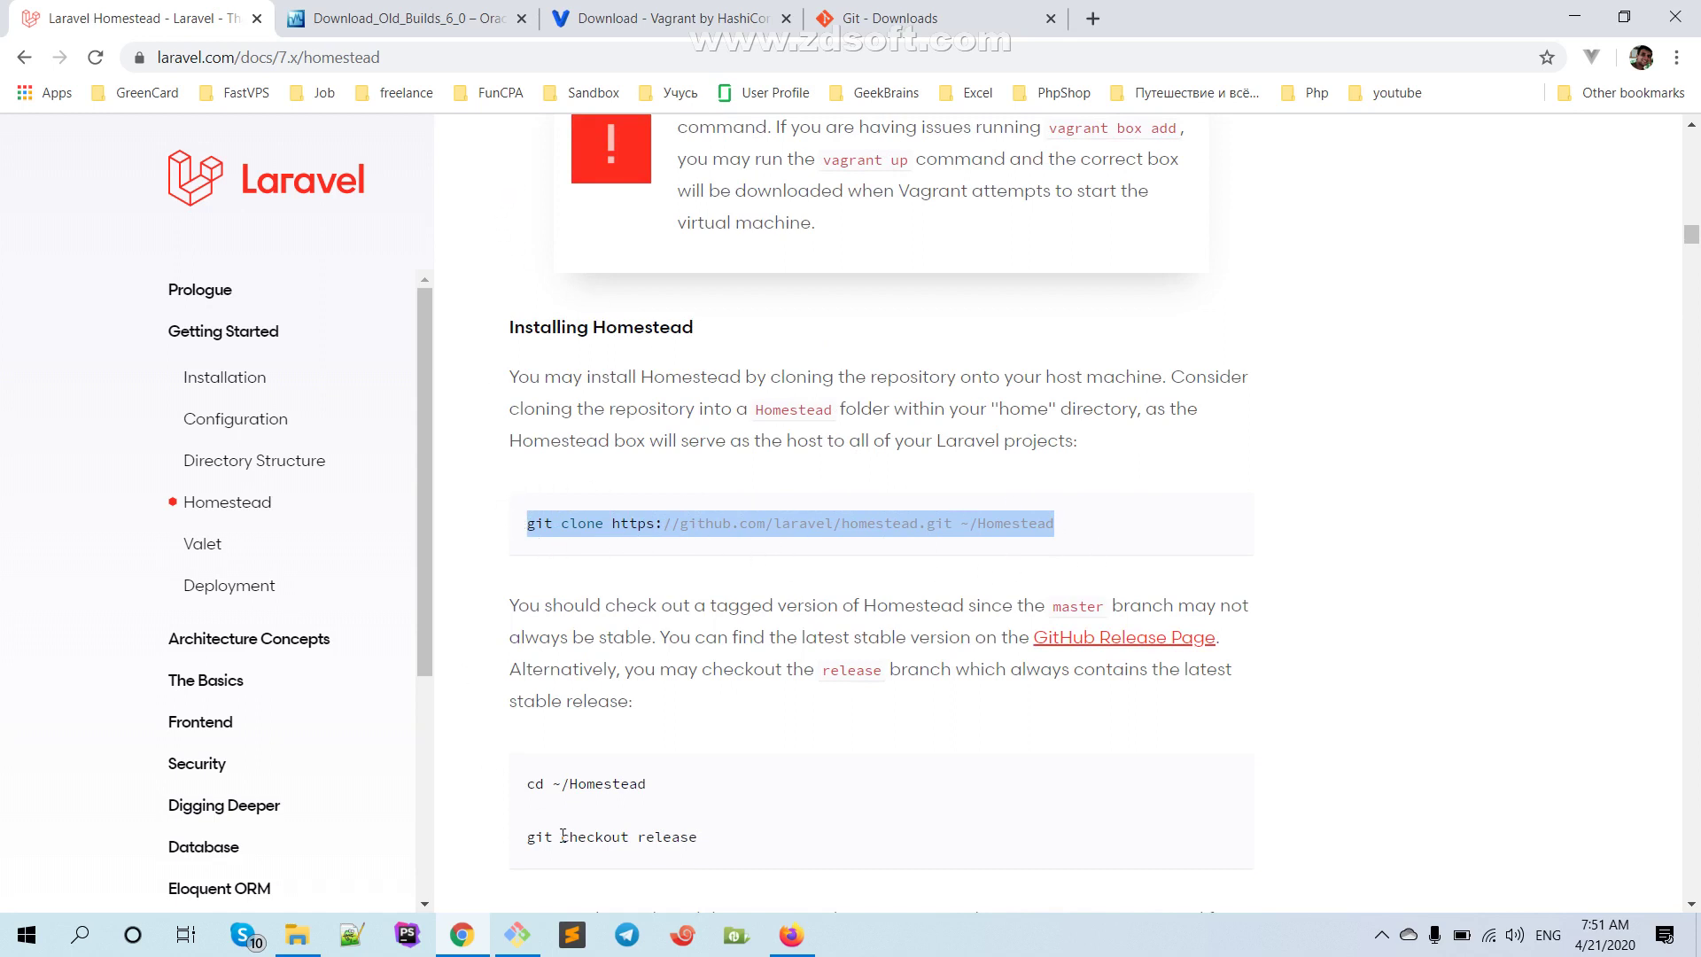
# Paste the git clone command into Git Bash without '~/' and run it
pyautogui.click(517, 935)
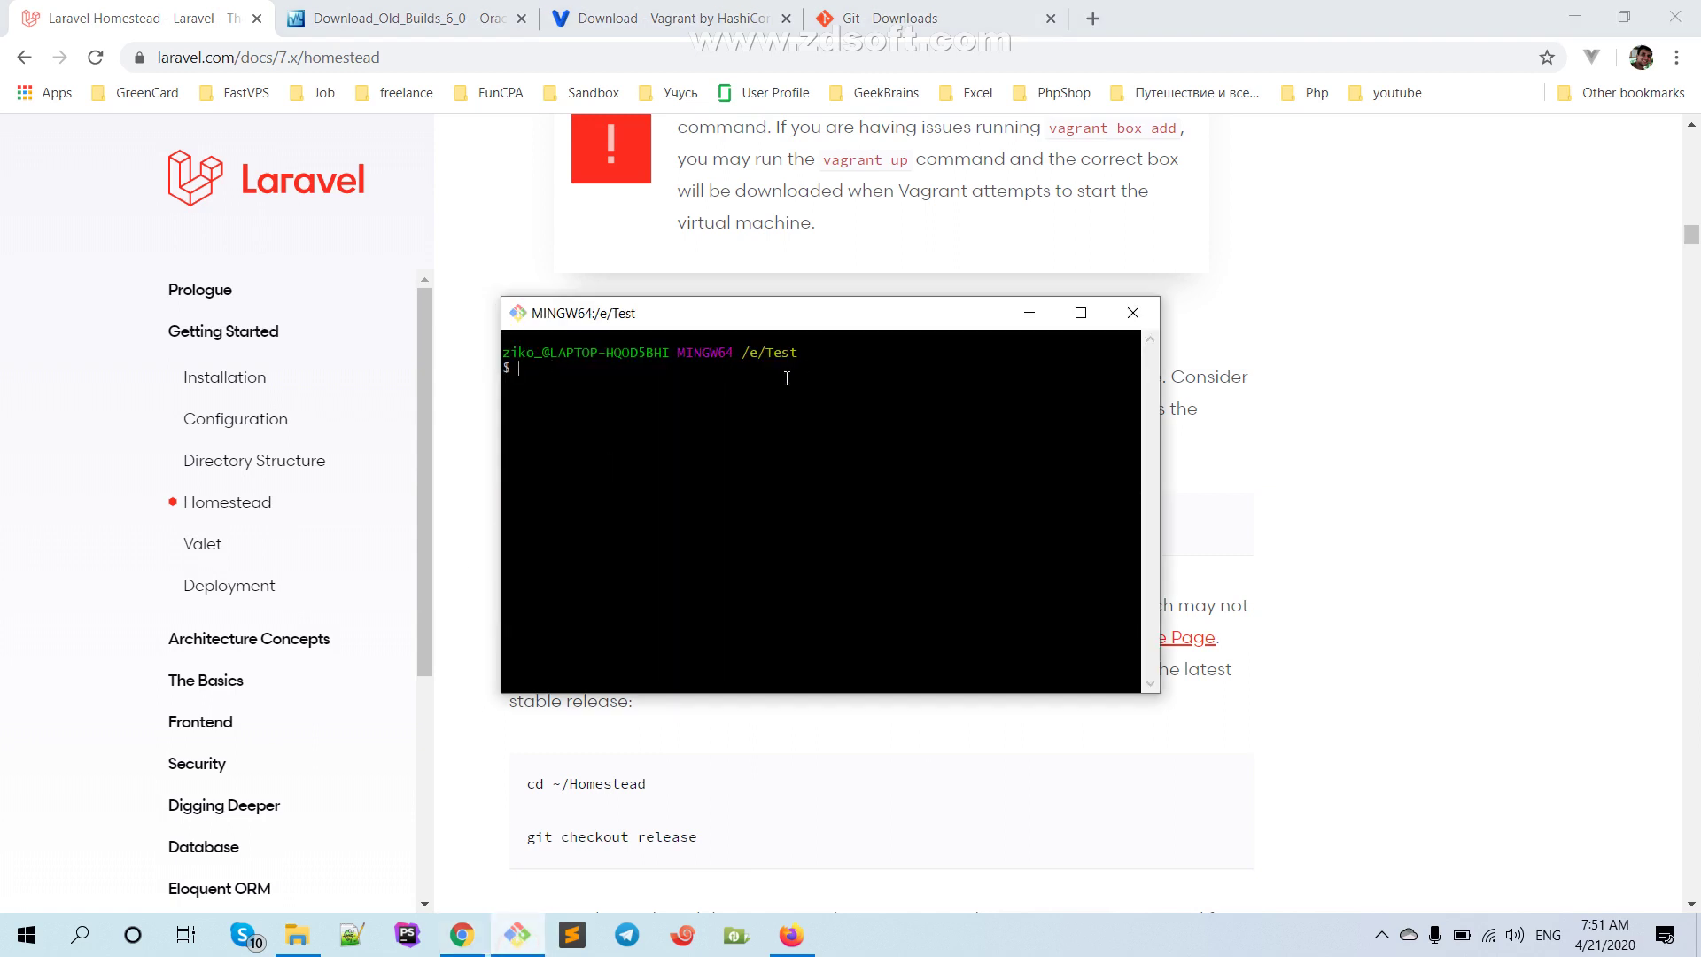
pyautogui.rightClick(670, 404)
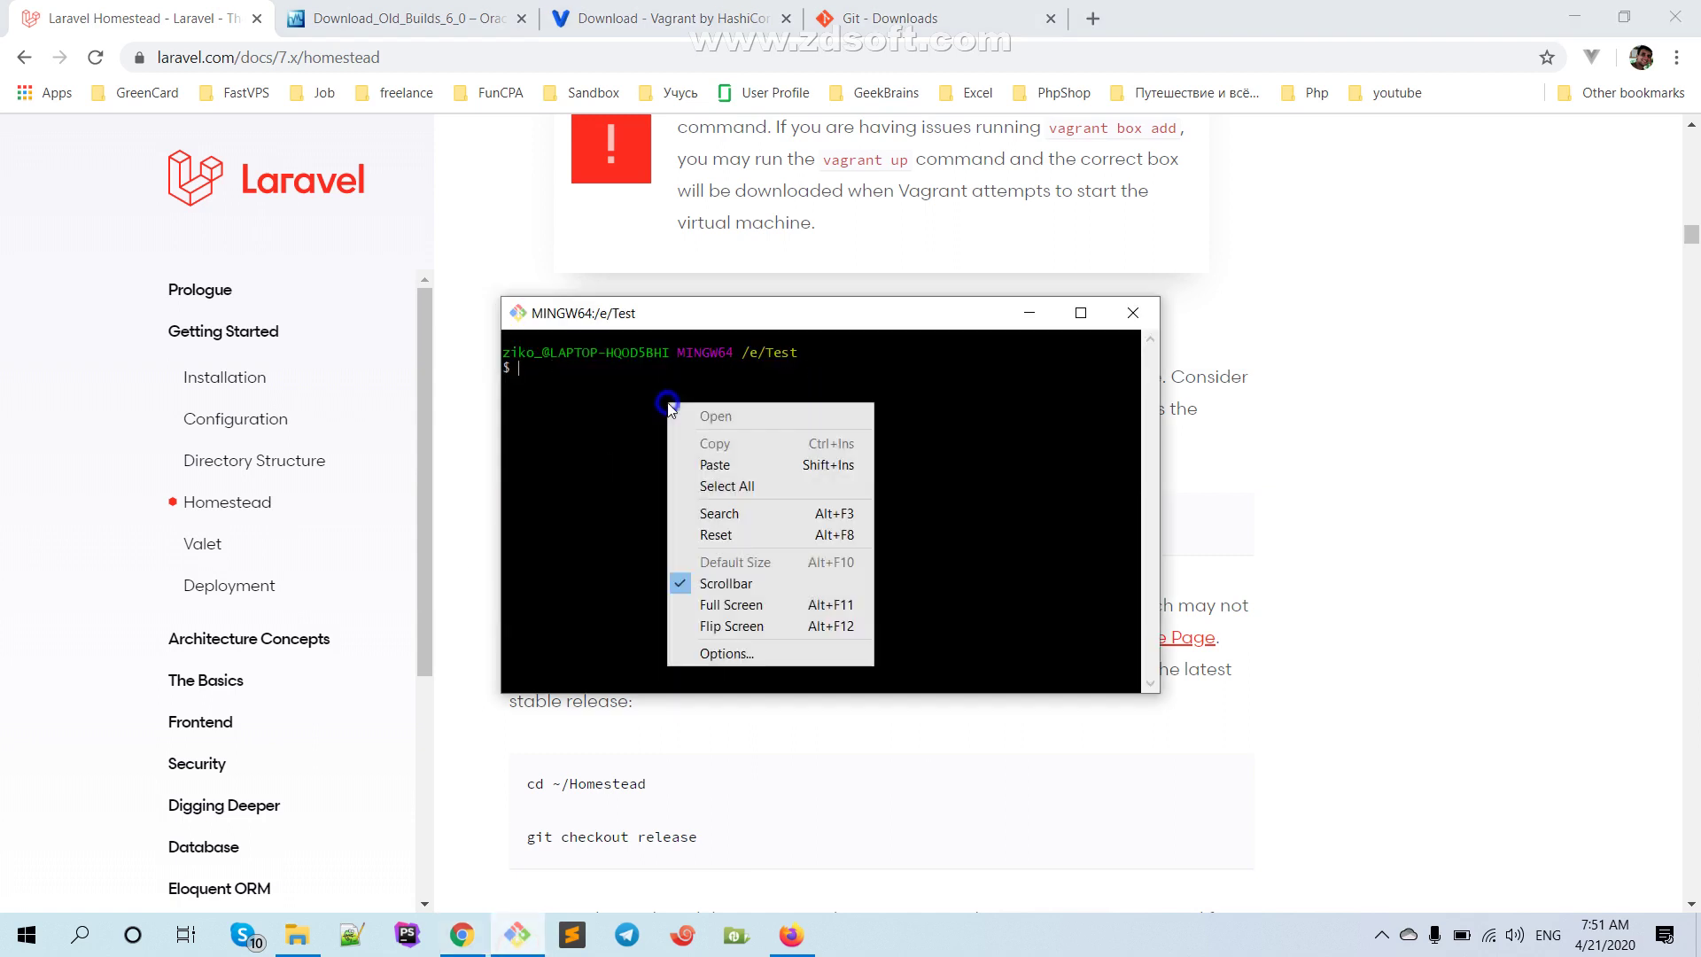
pyautogui.click(722, 459)
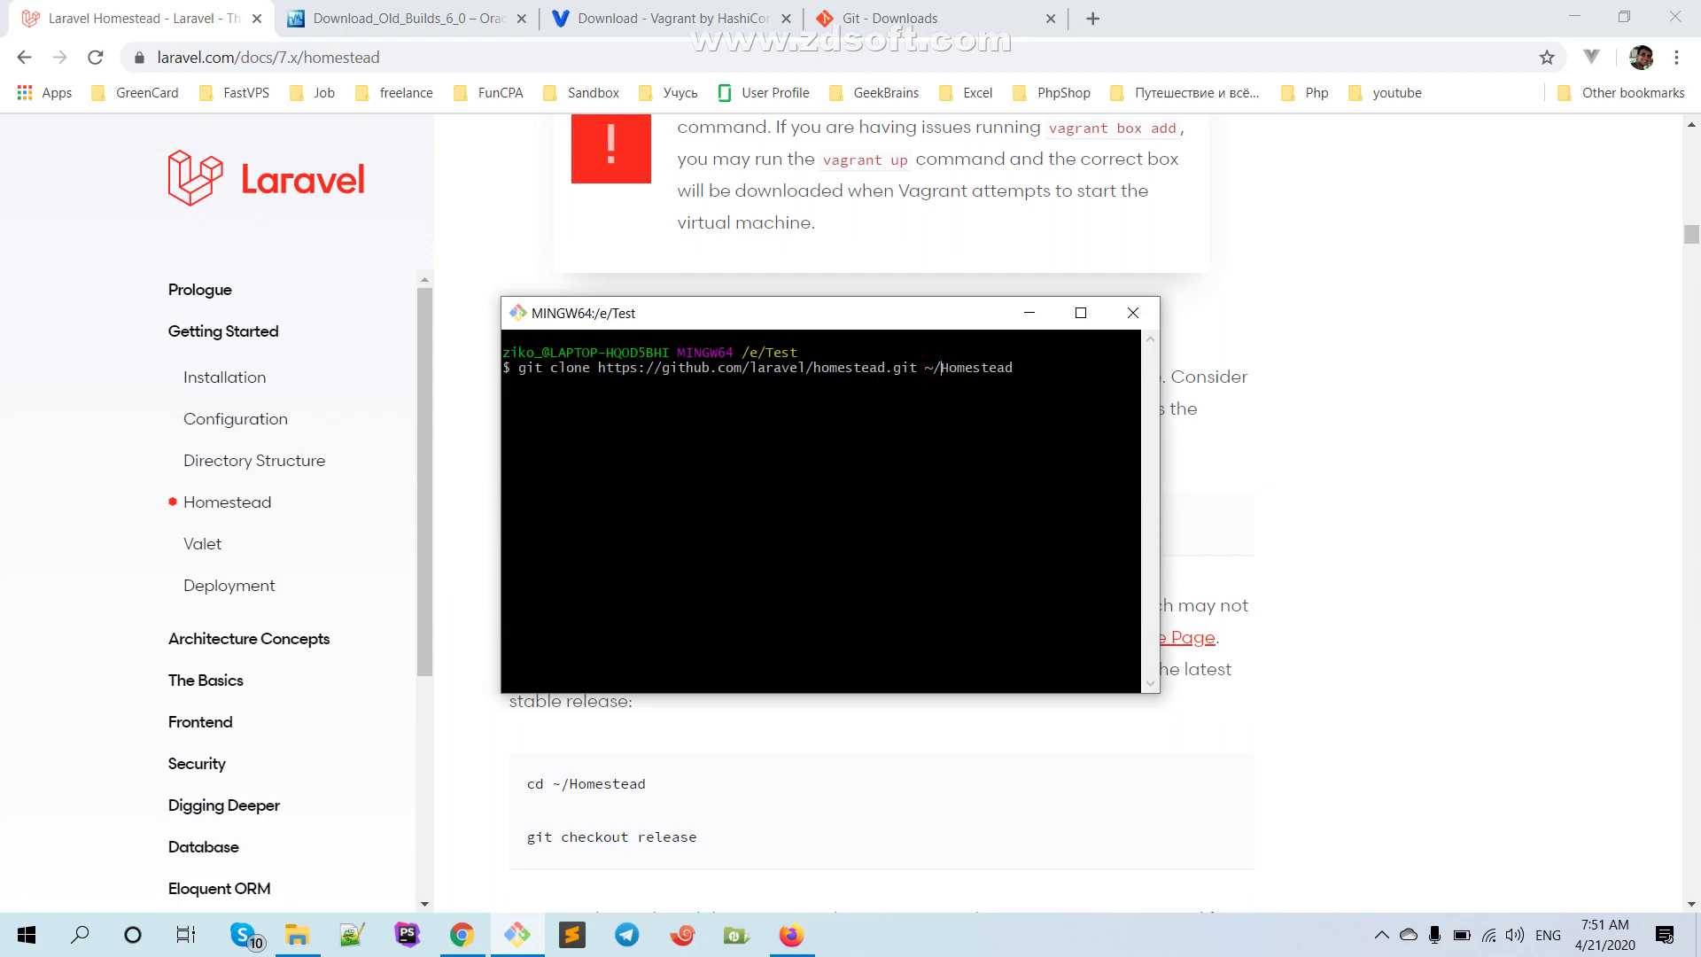
pyautogui.press('BackSpace')
pyautogui.press('BackSpace')
pyautogui.press('Return')
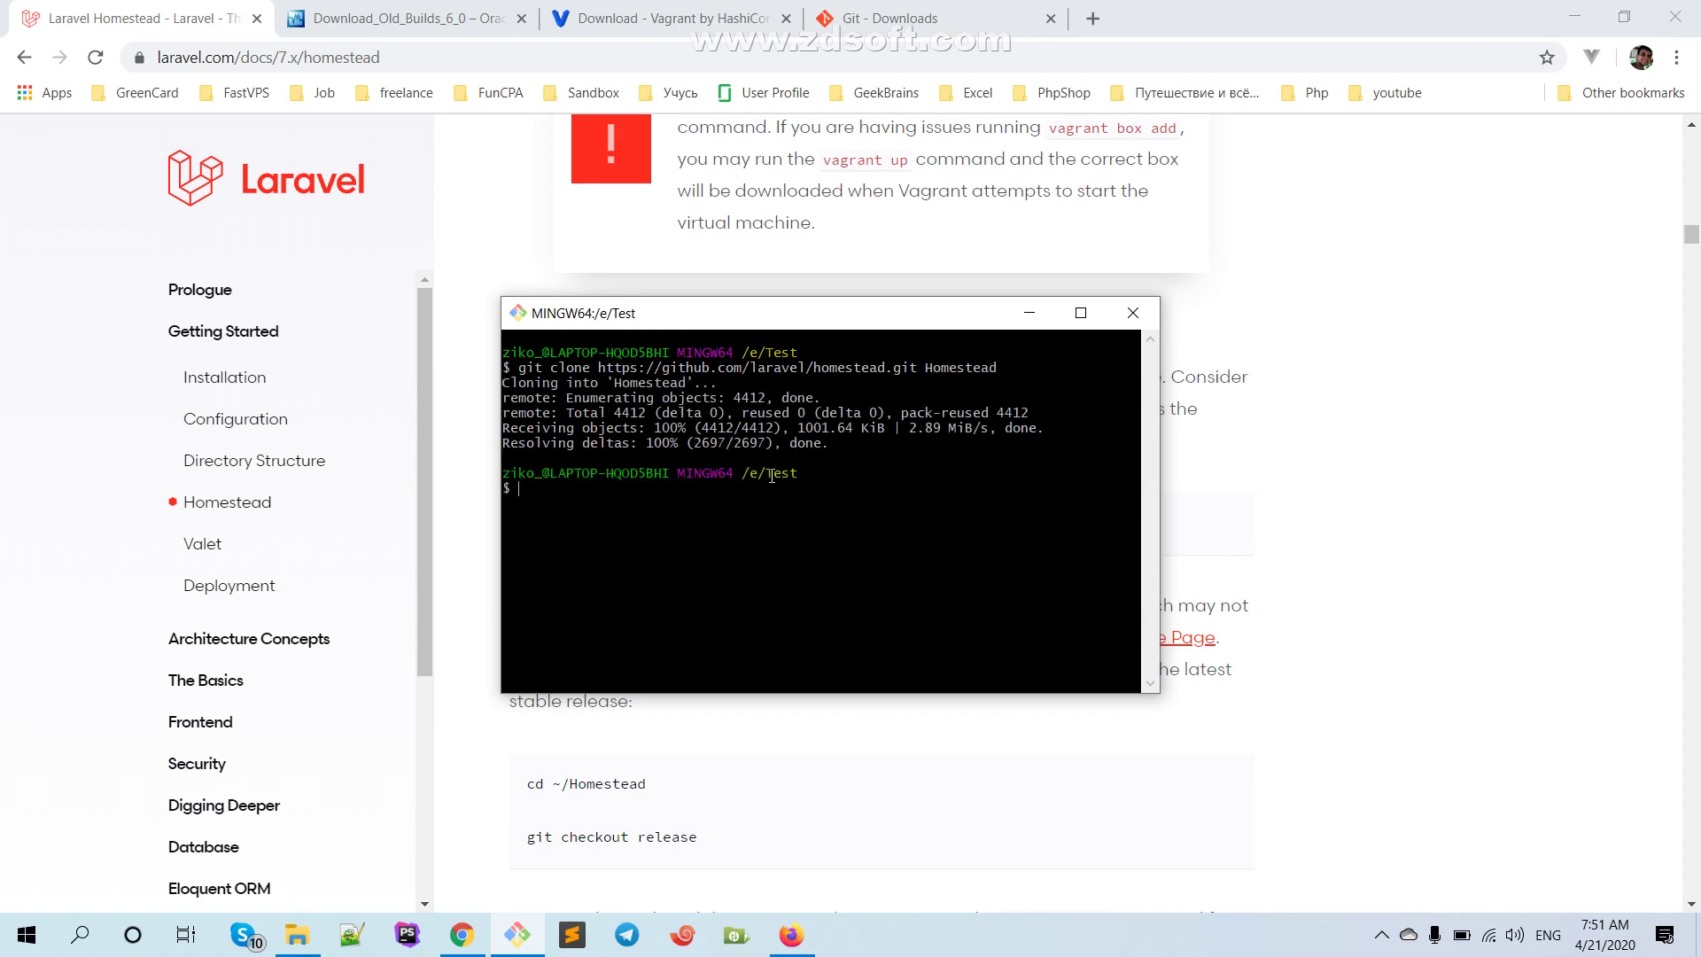
# Confirm the Homestead folder exists in E:\Test, then select 'cd ~/Homestead' in the docs
pyautogui.write('cd')
pyautogui.moveTo(692, 328); pyautogui.dragTo(516, 177)
pyautogui.click(296, 935)
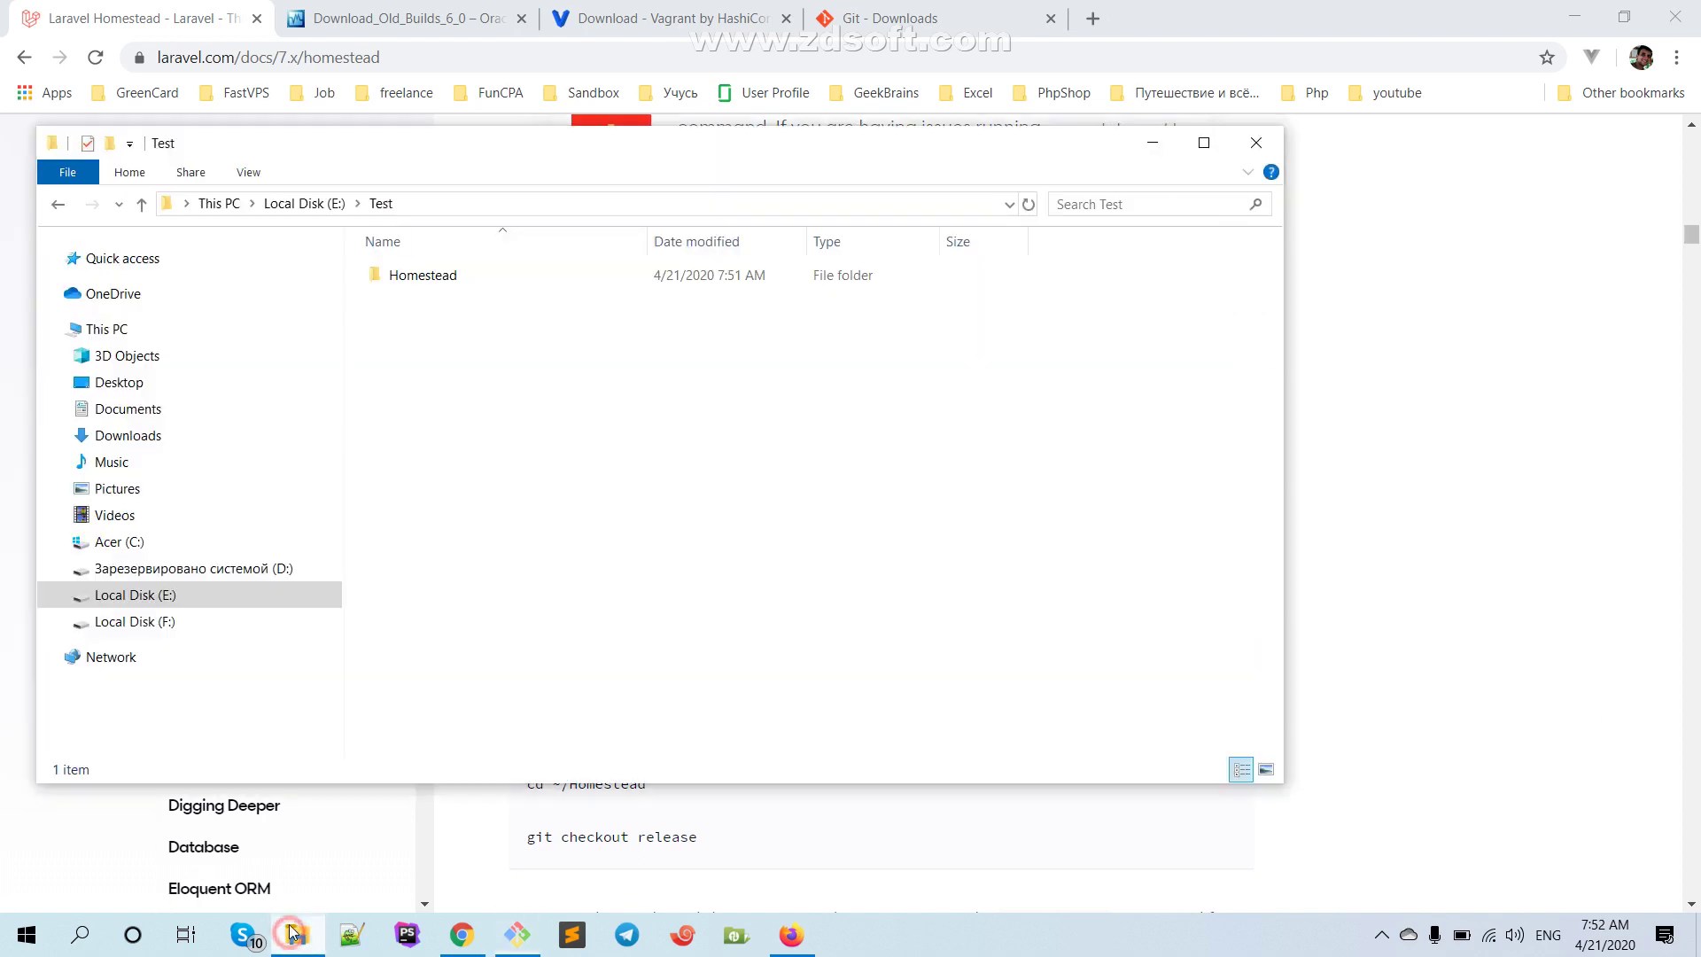
pyautogui.click(1153, 143)
pyautogui.click(1283, 562)
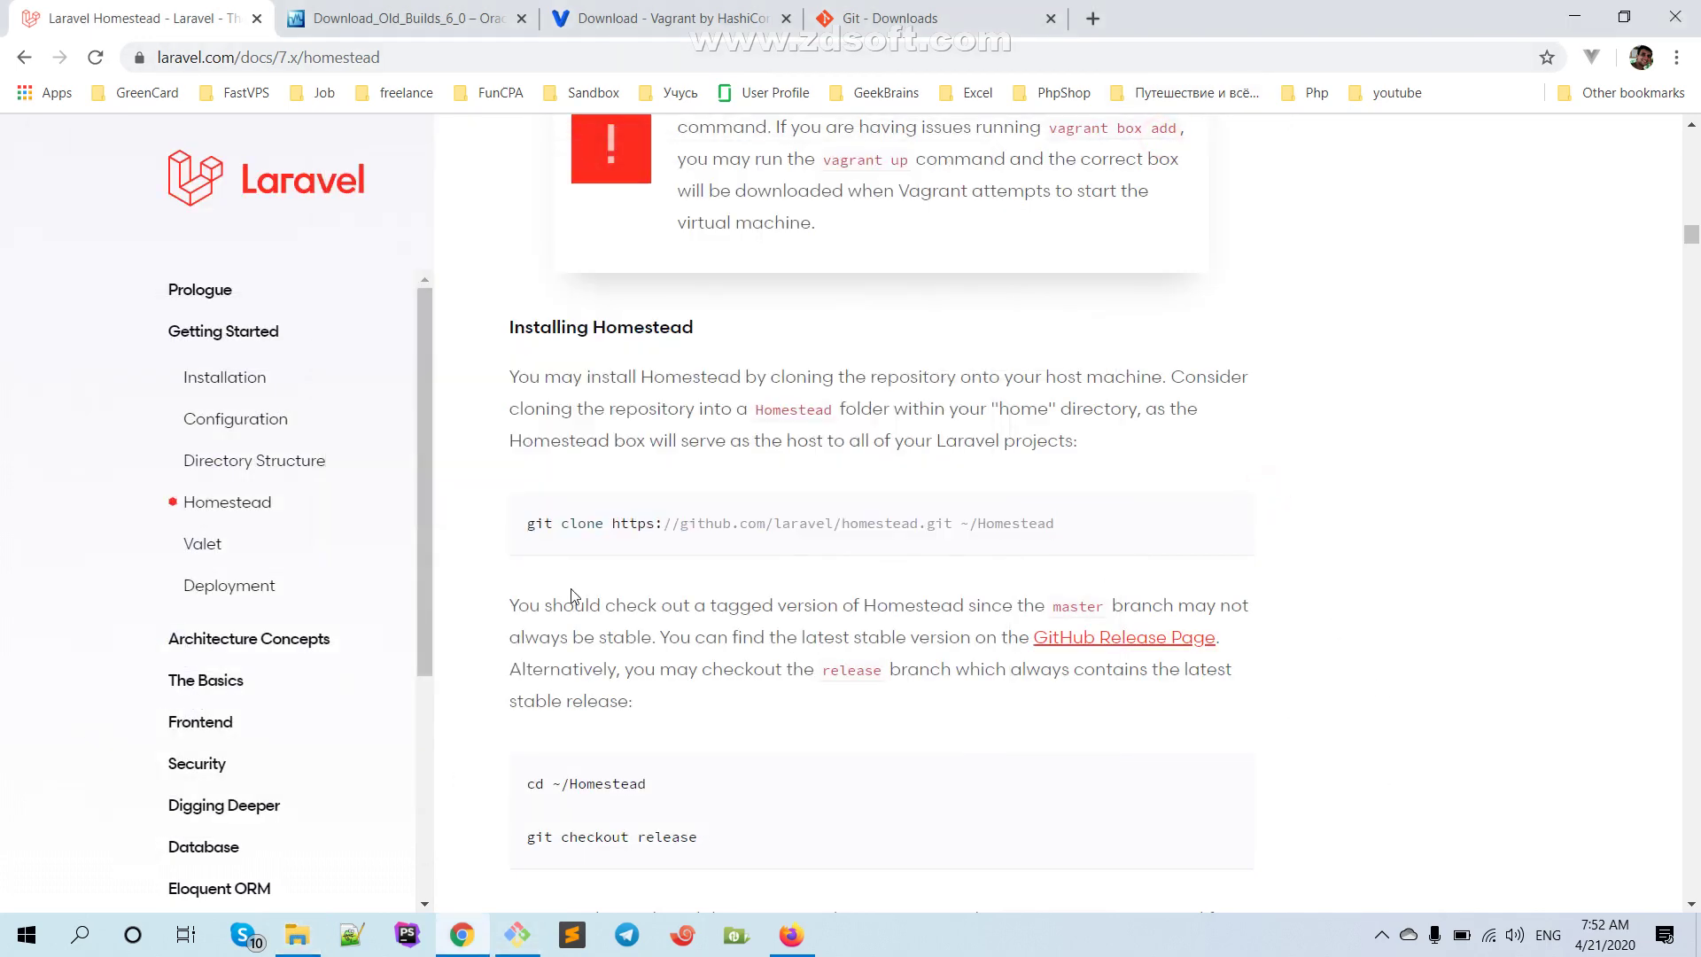
pyautogui.scroll(-1, 532, 735)
pyautogui.moveTo(529, 672); pyautogui.dragTo(656, 673)
# Change Git Bash into the Homestead folder using 'cd hom' with tab completion
pyautogui.click(693, 706)
pyautogui.moveTo(528, 728); pyautogui.dragTo(789, 753)
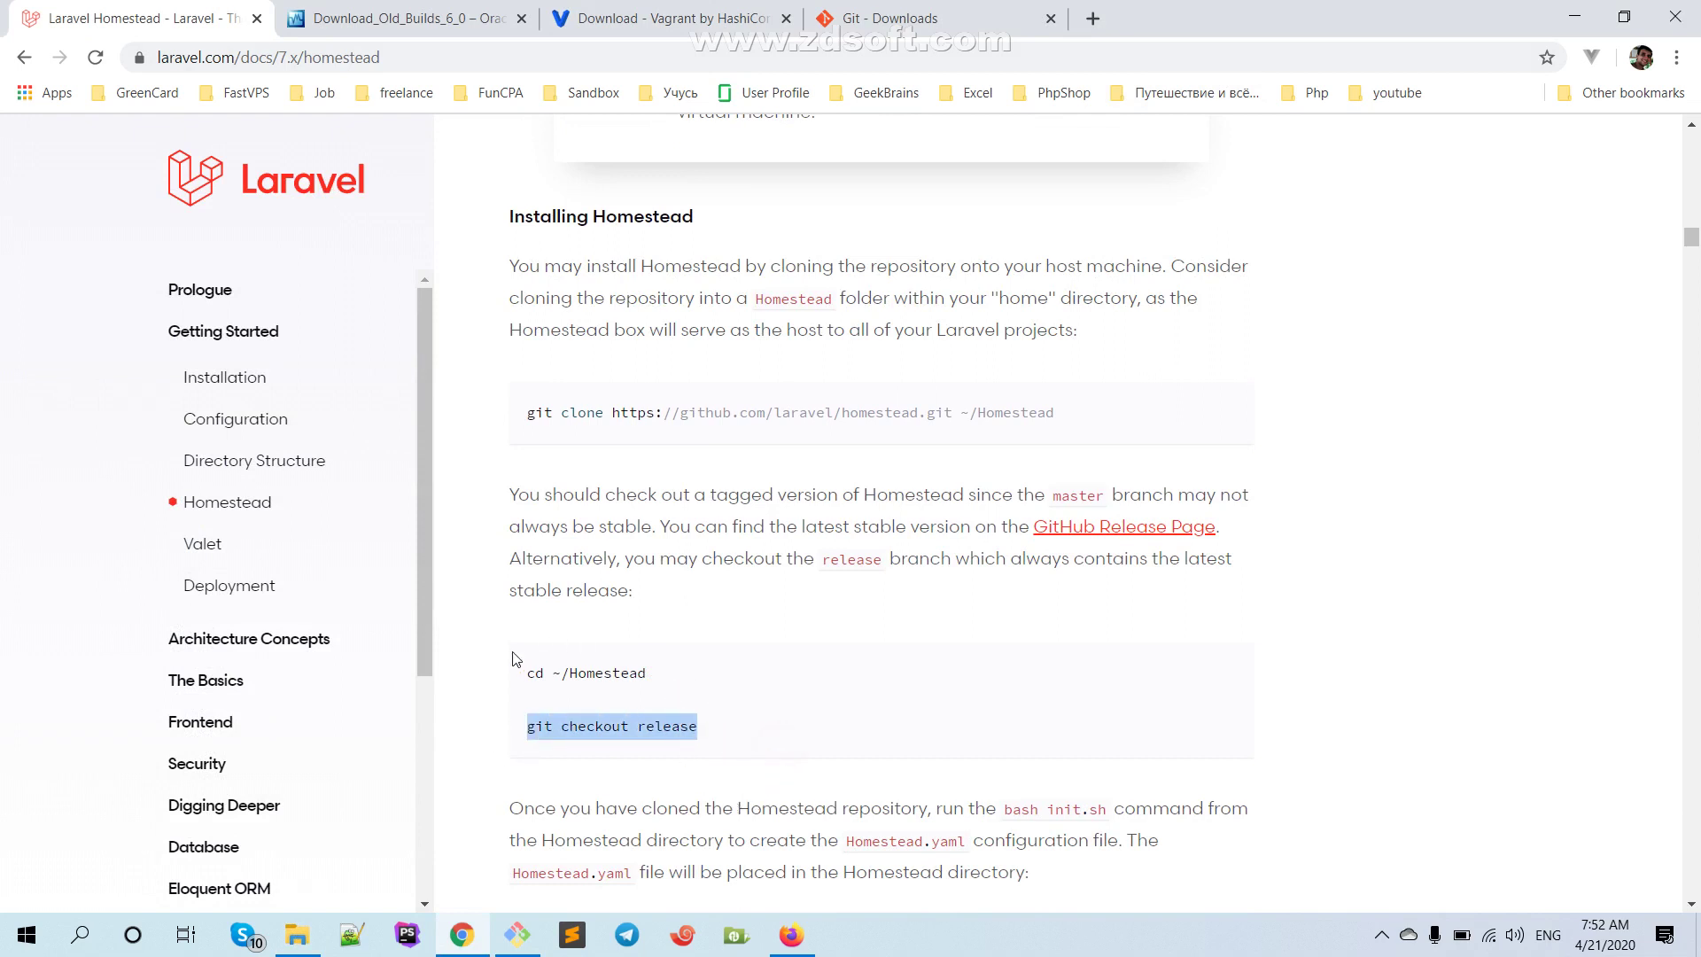
pyautogui.click(519, 932)
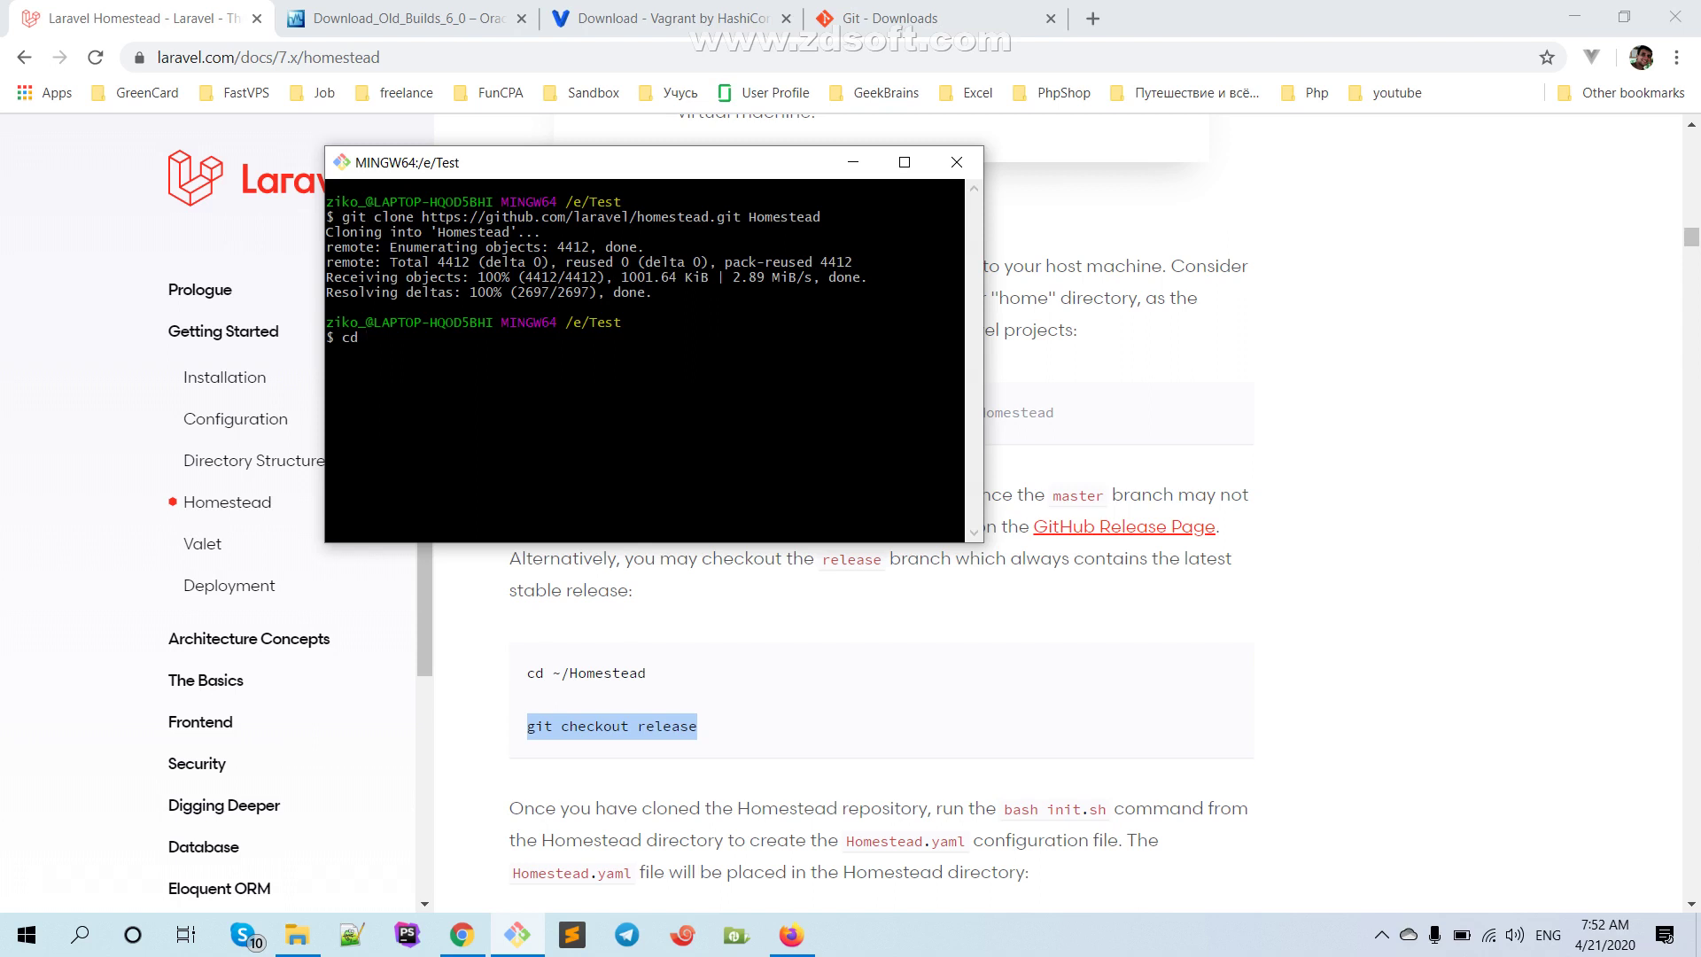
pyautogui.write('cd hom')
pyautogui.press('Tab')
pyautogui.press('Return')
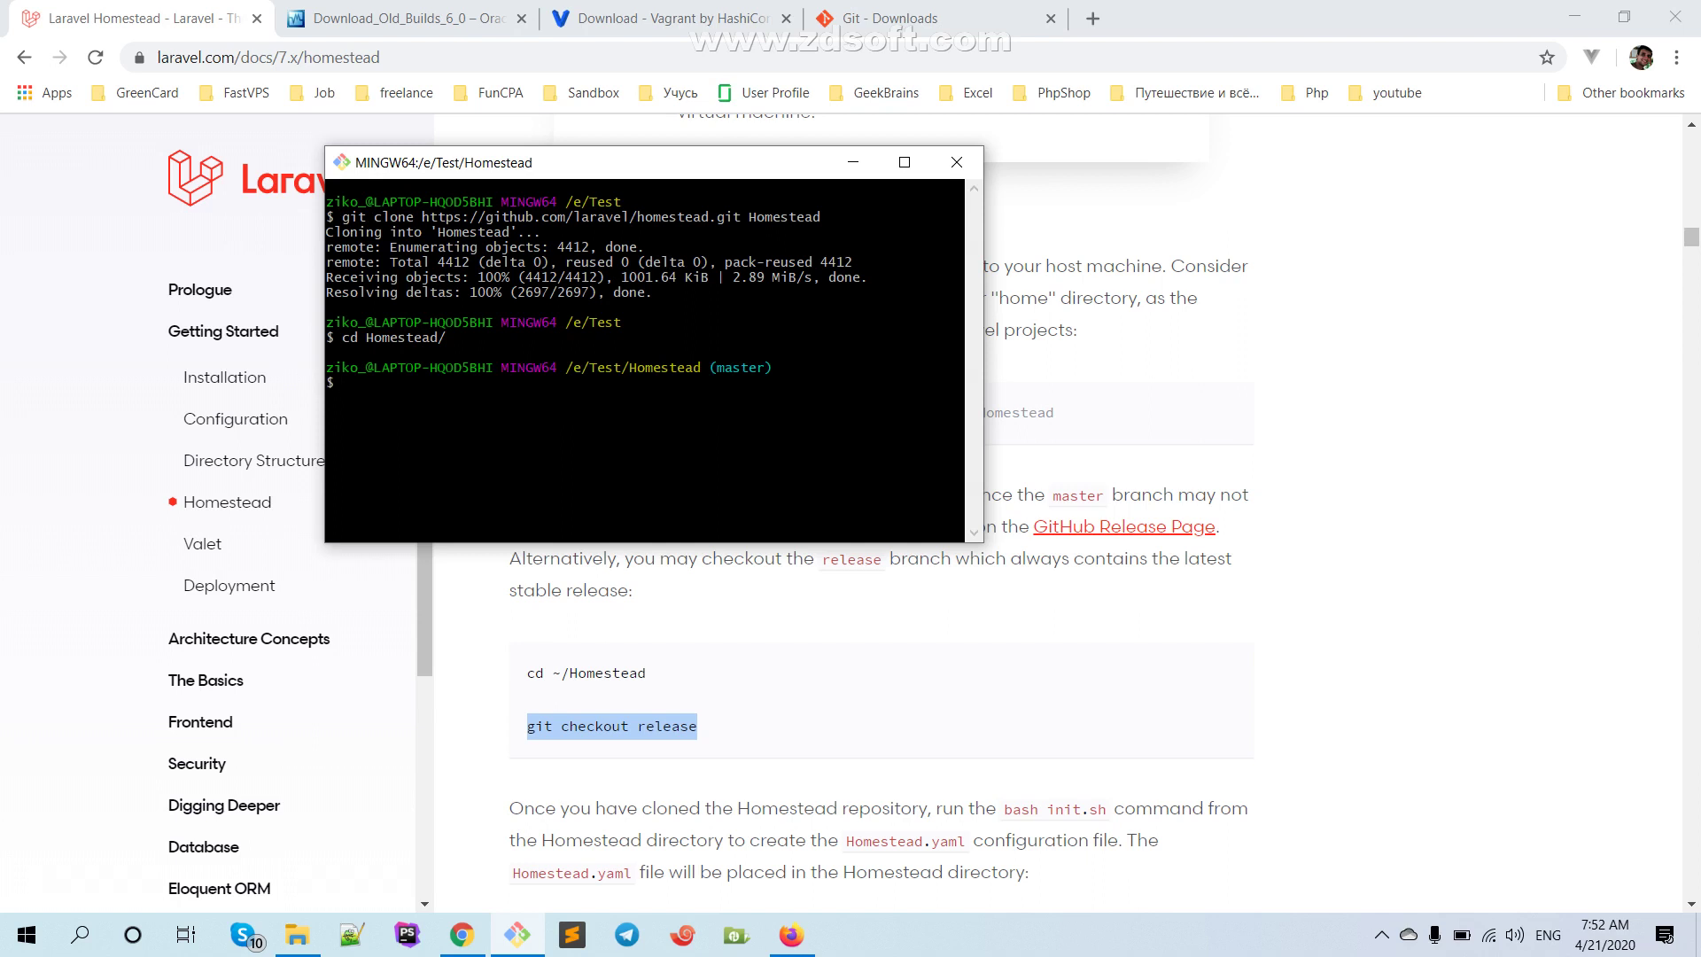
# Select the 'git checkout release' command in the Homestead docs
pyautogui.moveTo(740, 368); pyautogui.dragTo(547, 422)
pyautogui.click(624, 380)
pyautogui.moveTo(779, 366); pyautogui.dragTo(589, 367)
pyautogui.click(649, 412)
pyautogui.click(494, 385)
pyautogui.click(581, 714)
pyautogui.moveTo(526, 729); pyautogui.dragTo(700, 732)
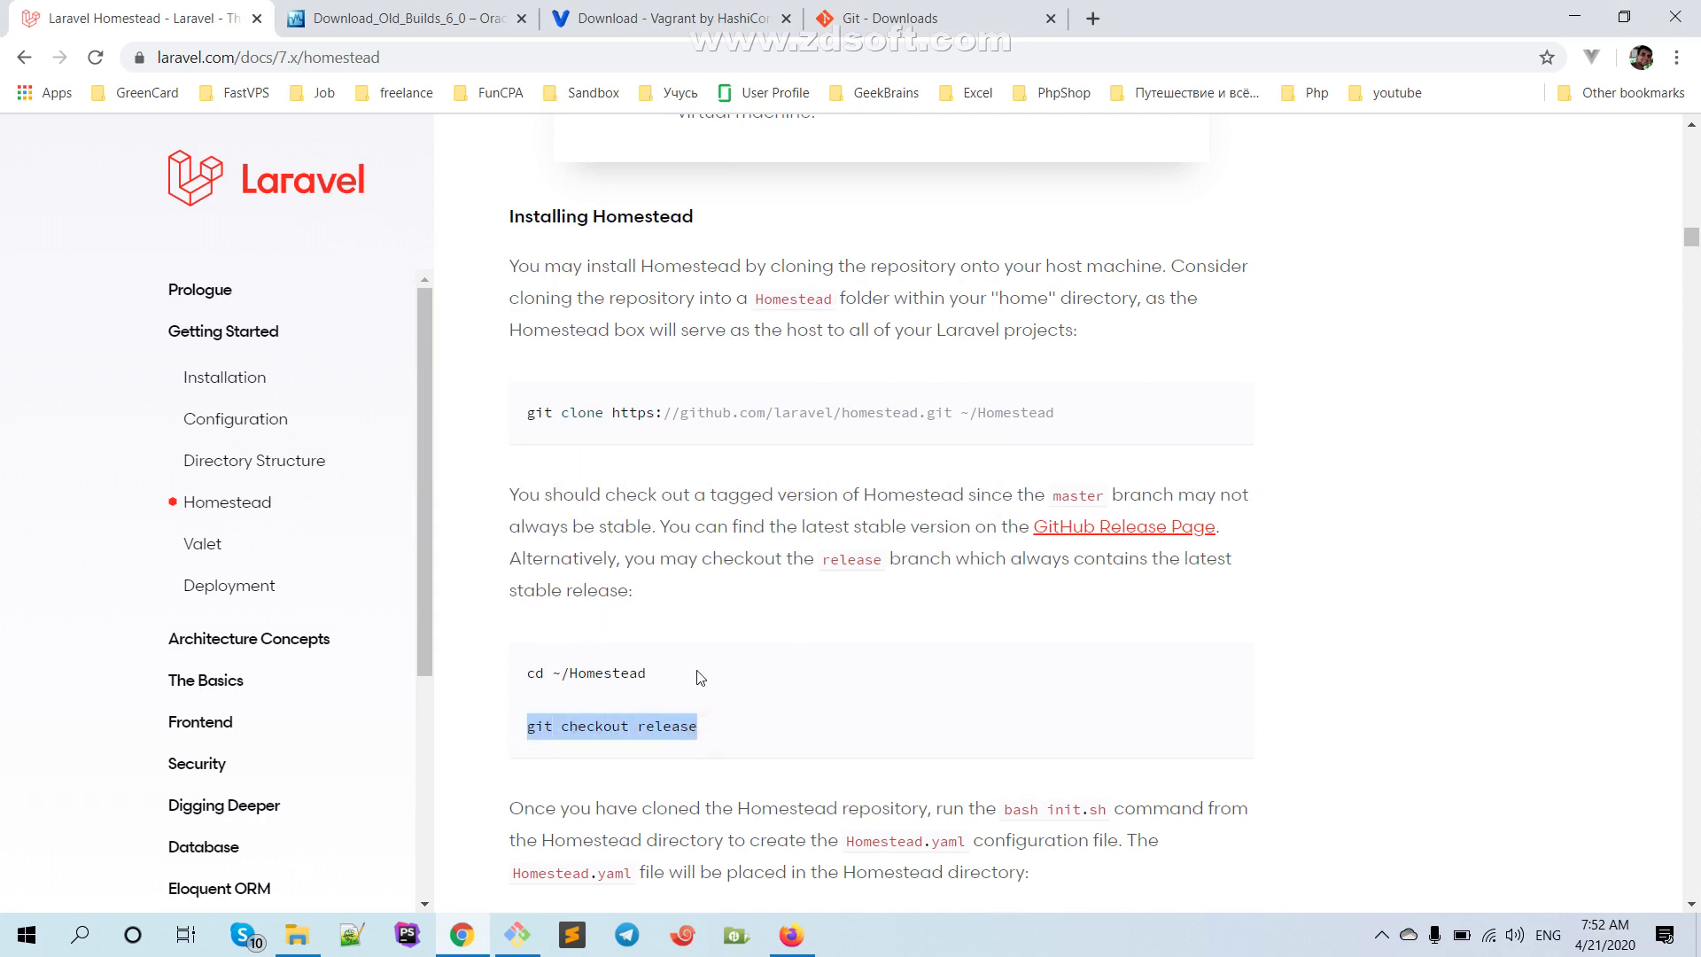
pyautogui.scroll(-3, 630, 647)
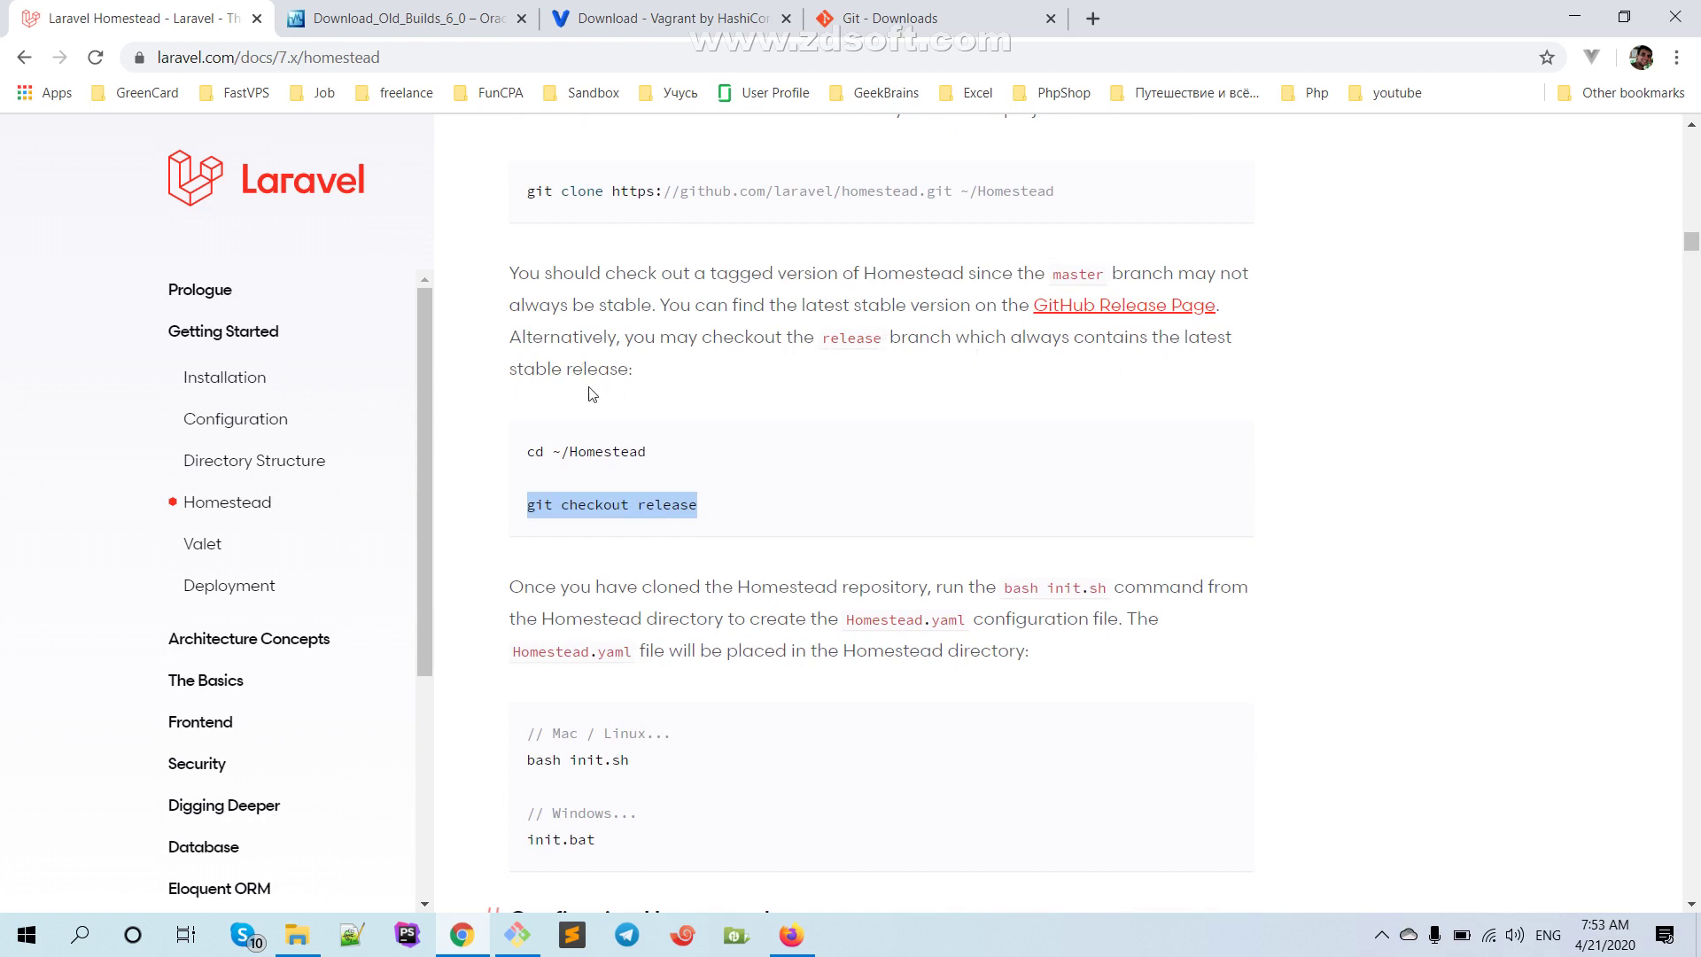
pyautogui.moveTo(509, 368); pyautogui.dragTo(562, 368)
pyautogui.click(623, 503)
pyautogui.moveTo(737, 520); pyautogui.dragTo(524, 502)
pyautogui.press('super+c')
# Paste and run 'git checkout release' in Git Bash to create the release branch
pyautogui.click(521, 944)
pyautogui.rightClick(527, 402)
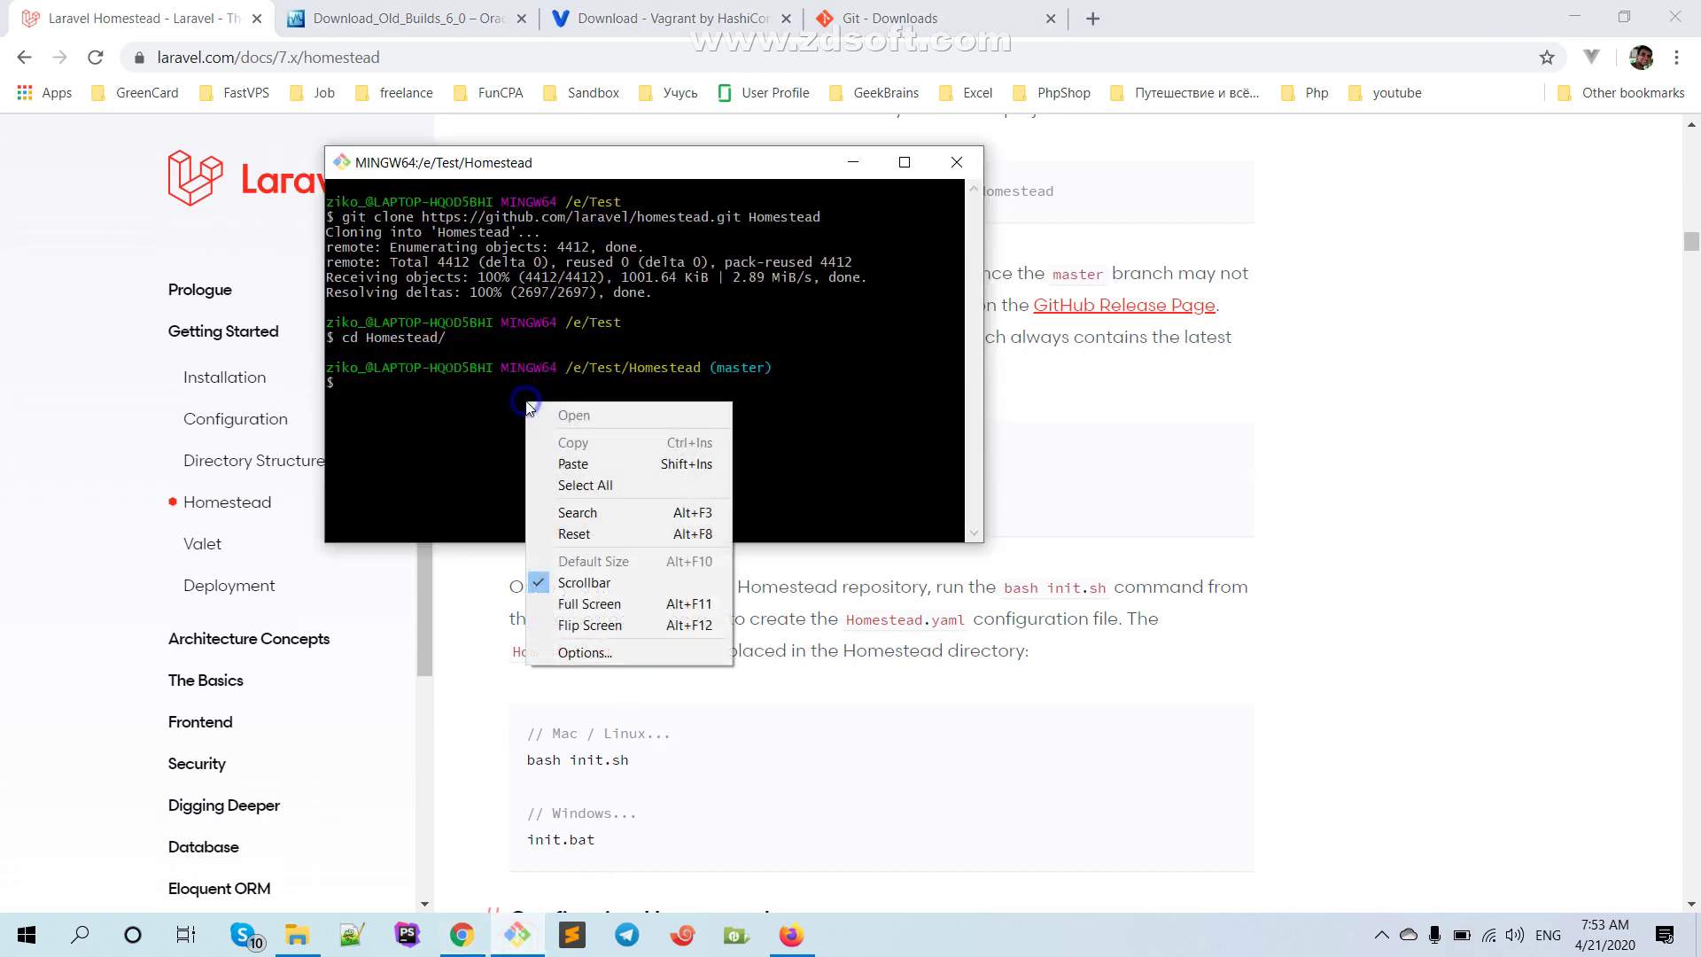
pyautogui.click(596, 457)
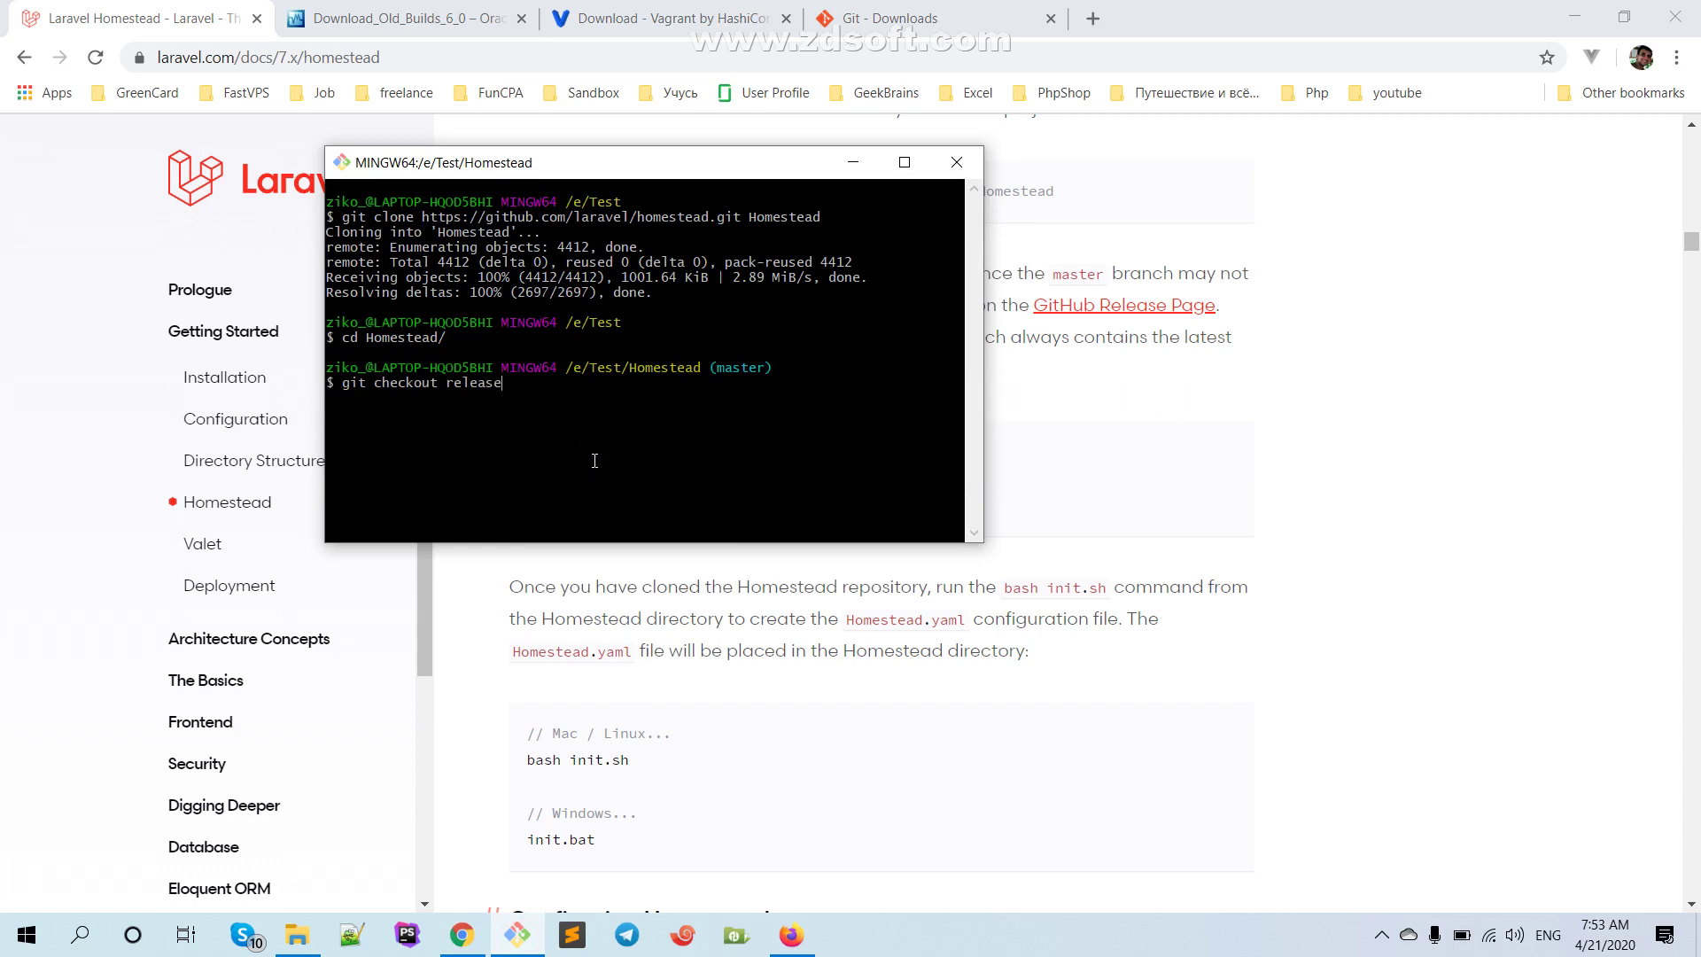
pyautogui.press('Return')
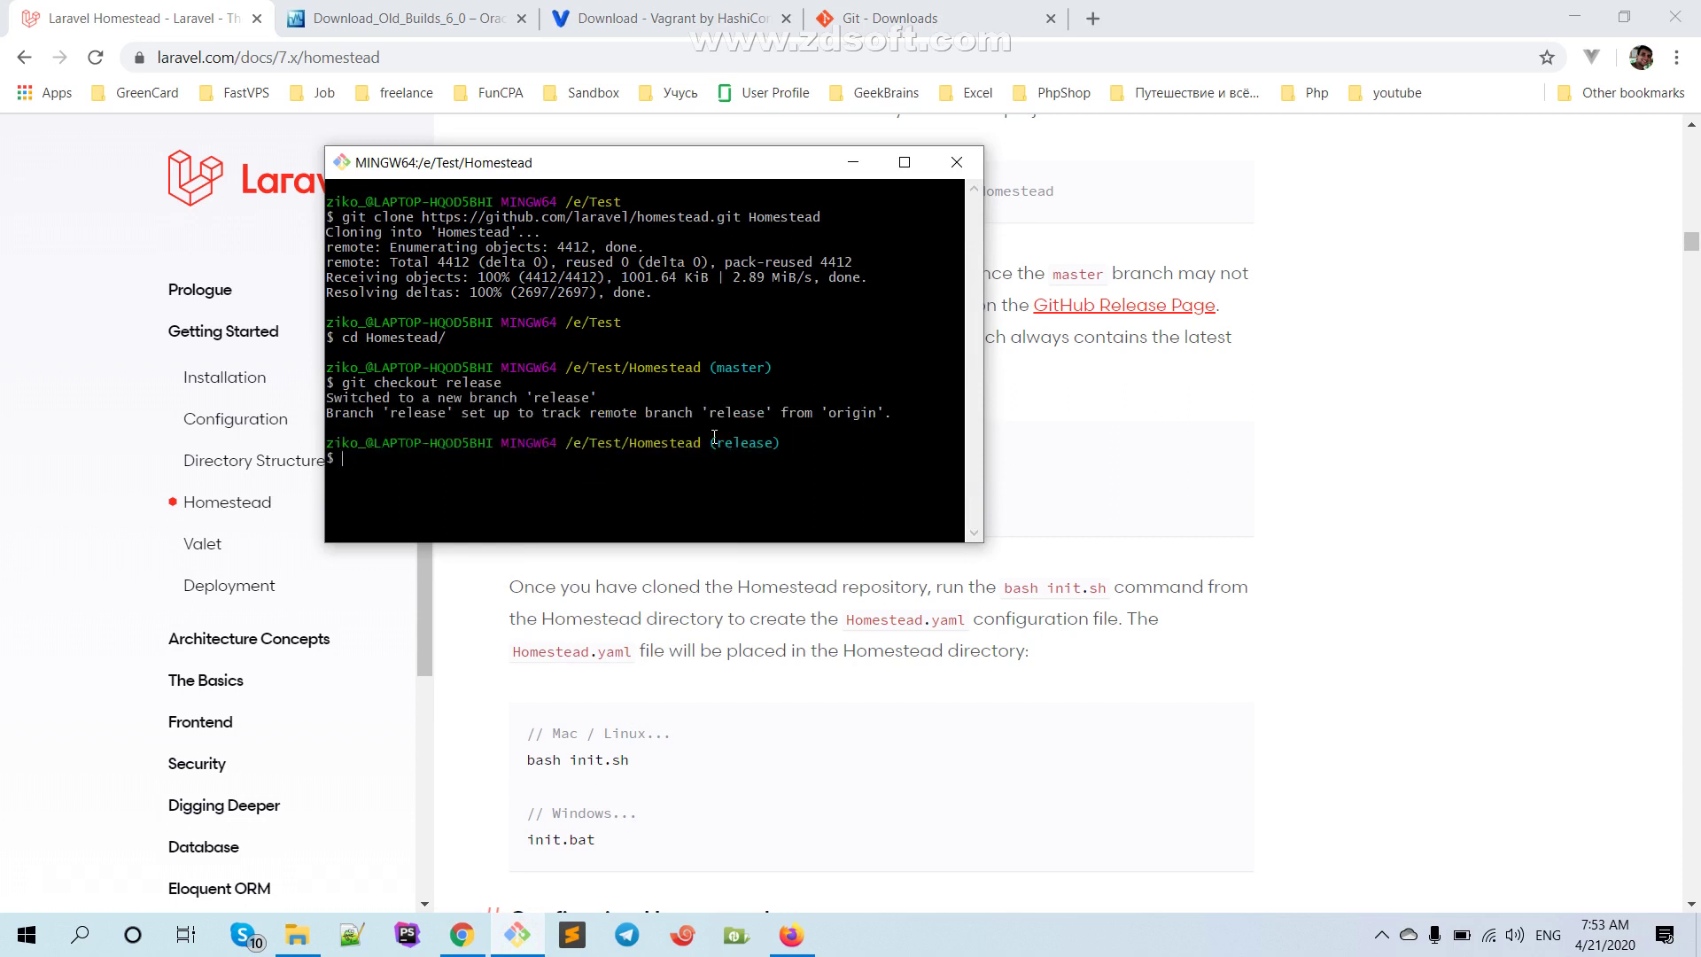
pyautogui.click(1095, 682)
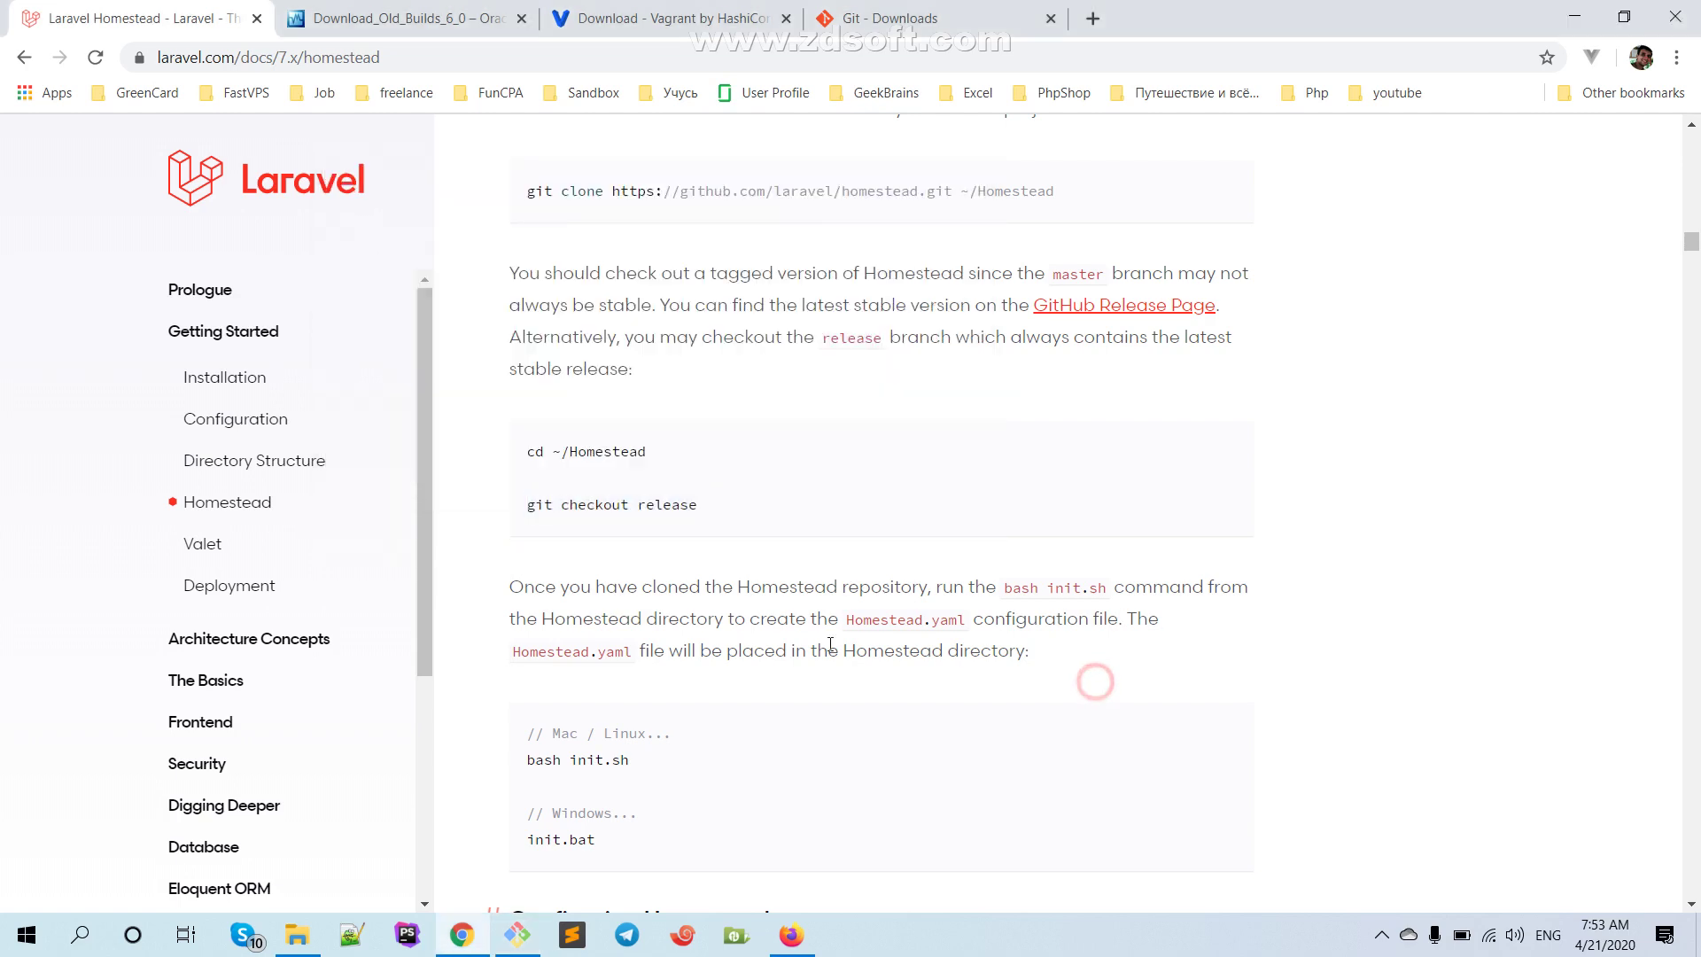
pyautogui.scroll(-2, 596, 582)
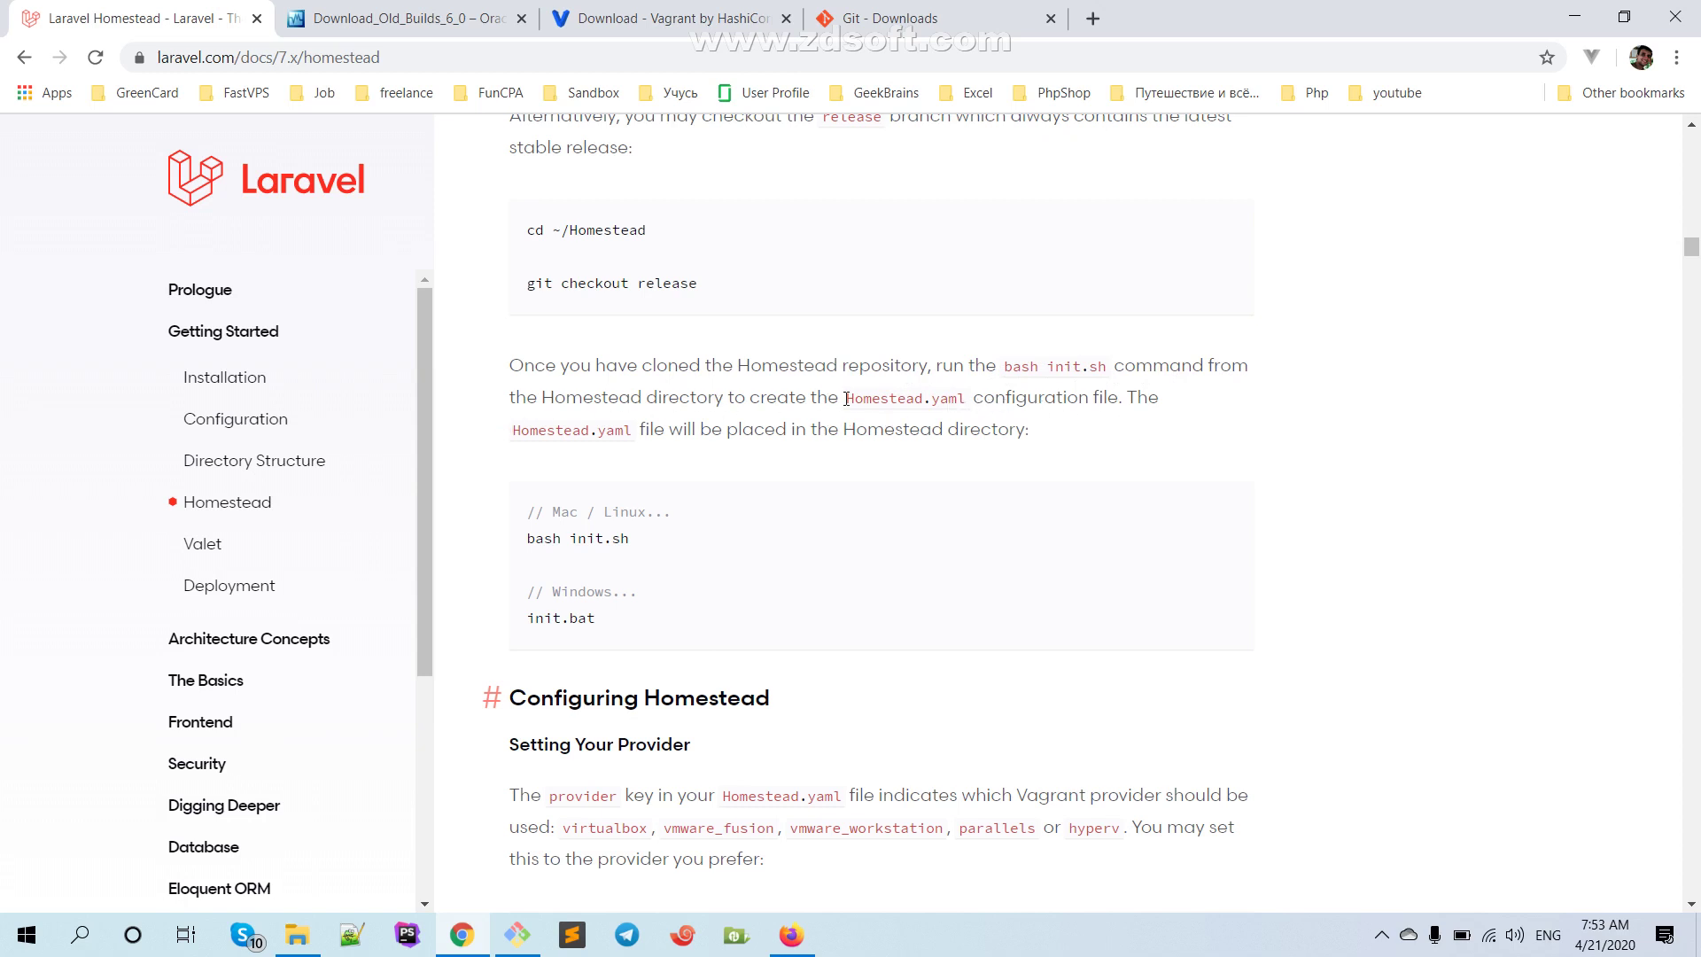
pyautogui.moveTo(849, 400)
pyautogui.mouseDown()
pyautogui.moveTo(968, 399)
pyautogui.moveTo(843, 396)
pyautogui.mouseUp()
pyautogui.click(850, 447)
pyautogui.click(296, 934)
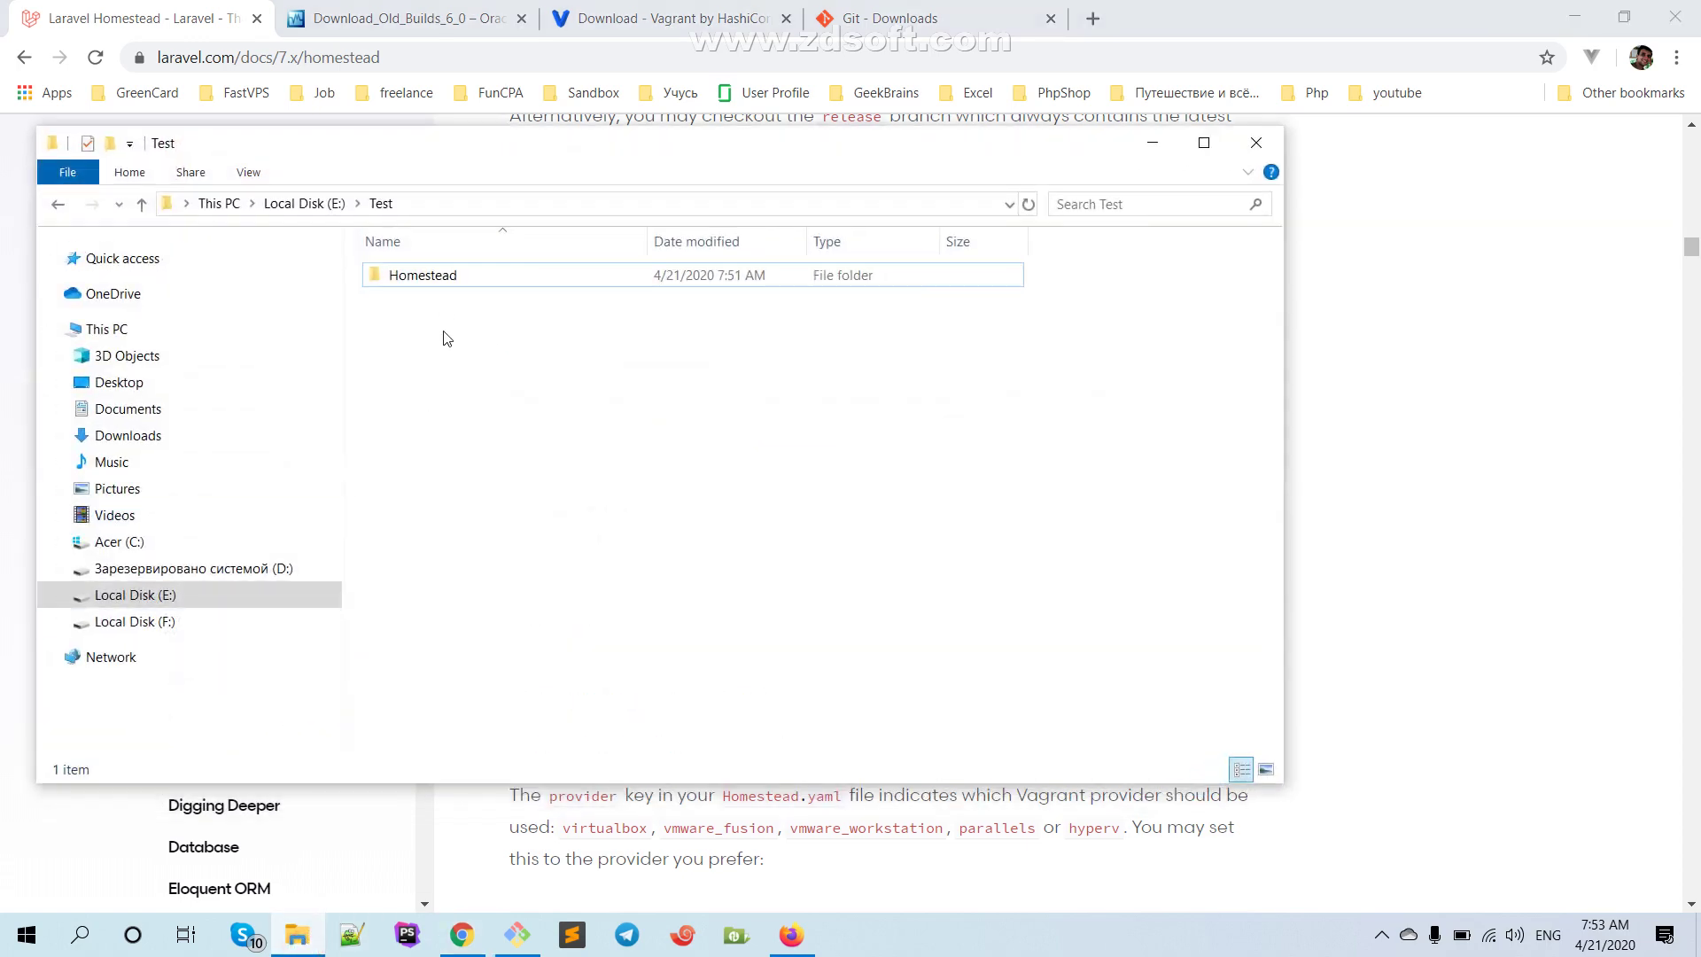
# Open E:\Test\Homestead and run init.sh to generate Homestead.yaml, after.sh and aliases
pyautogui.doubleClick(430, 278)
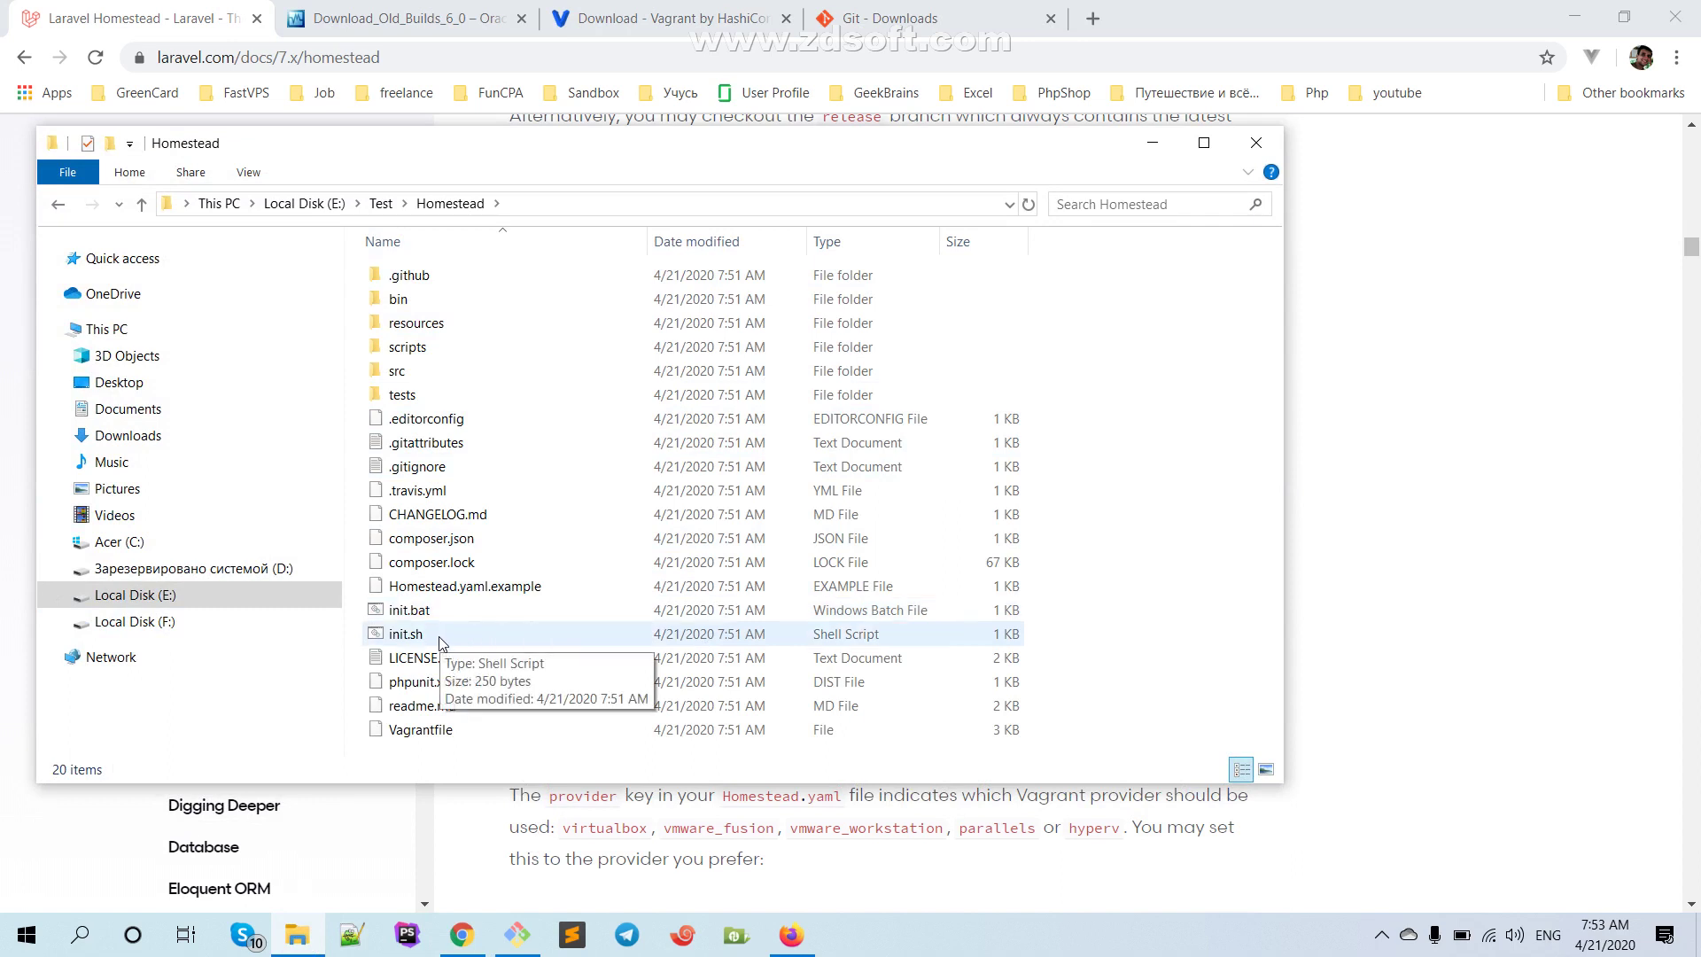
pyautogui.doubleClick(483, 634)
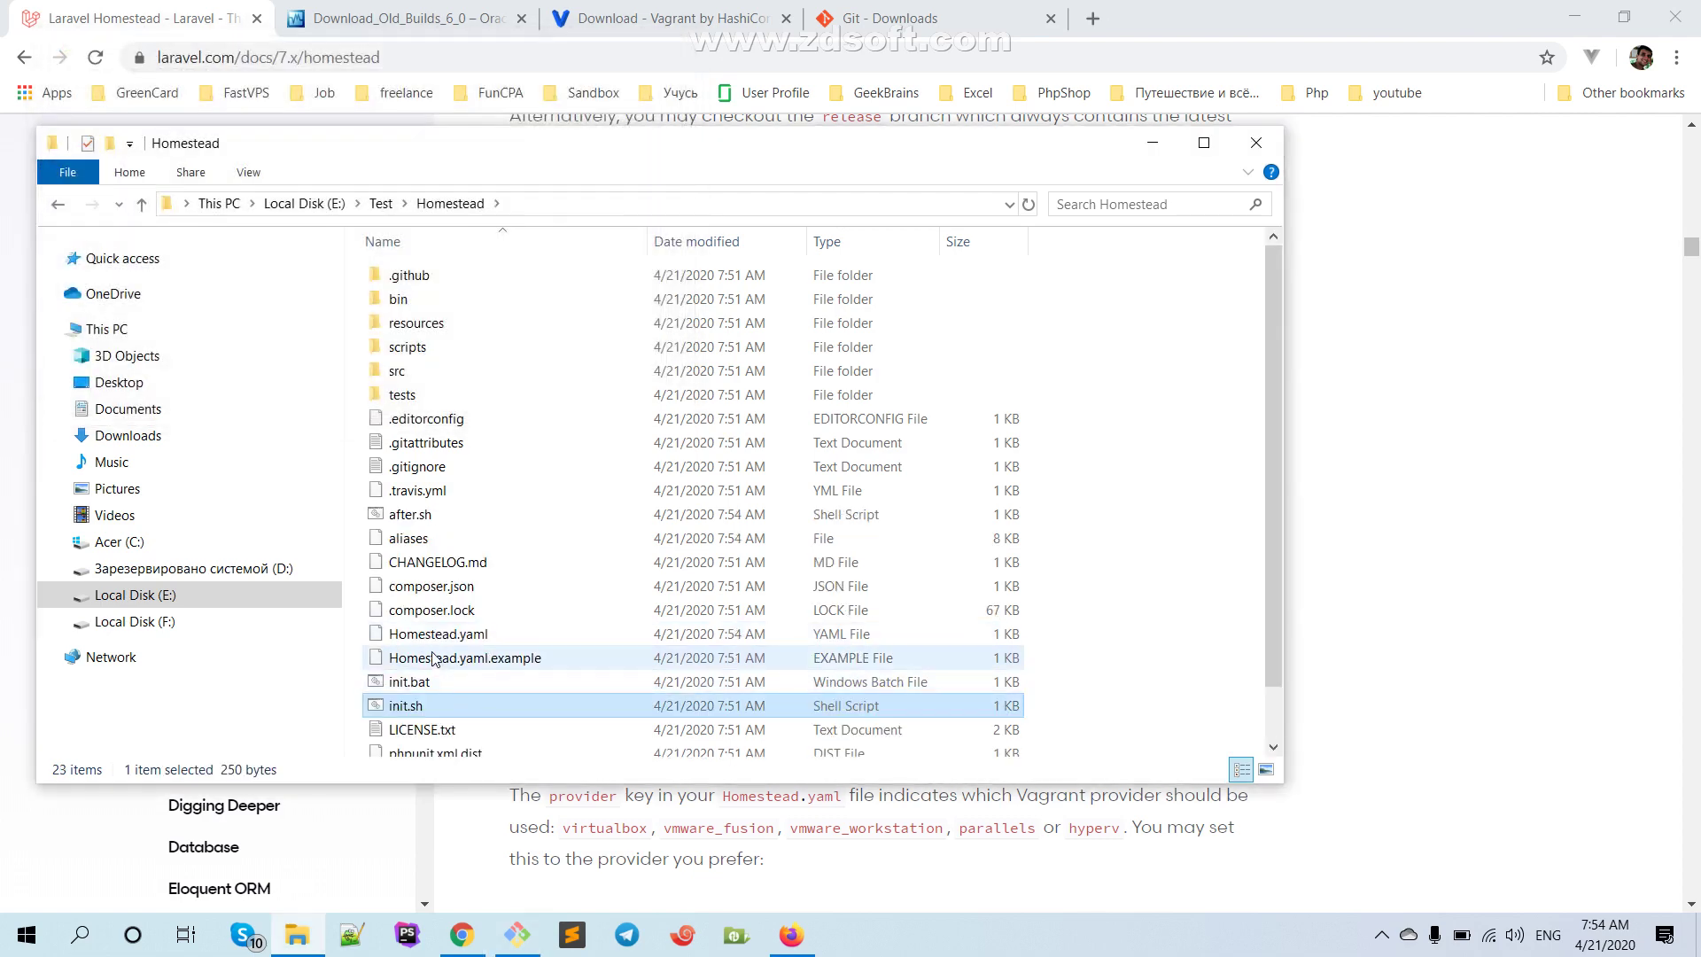
pyautogui.click(481, 644)
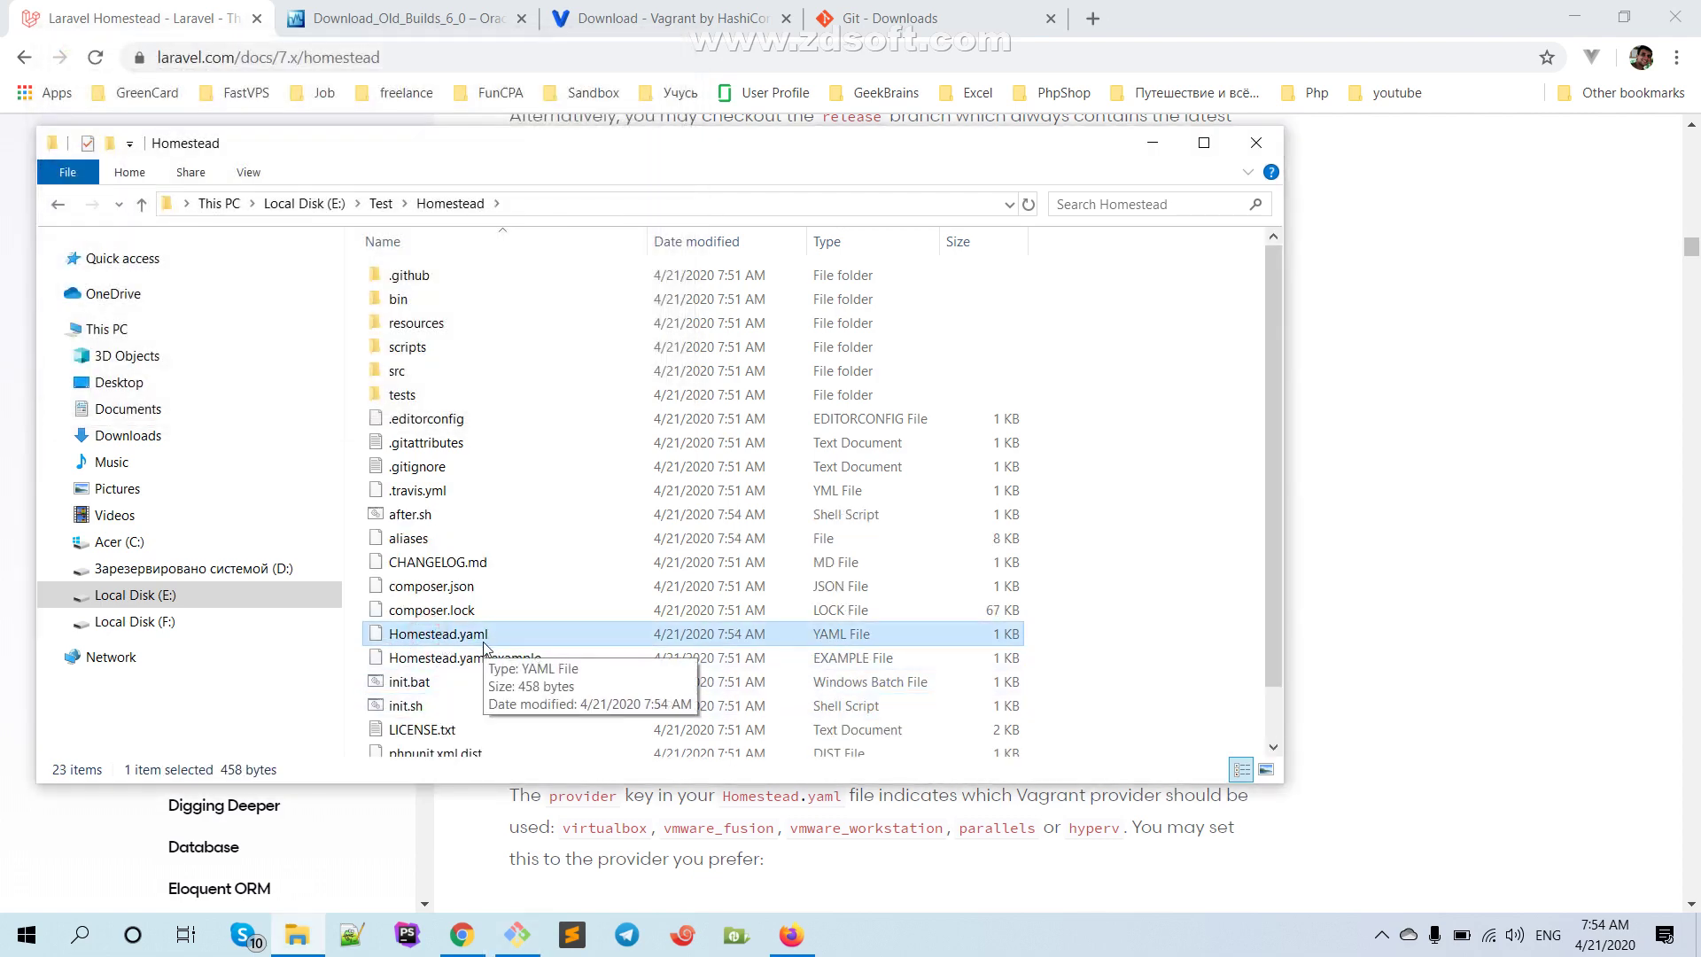
pyautogui.click(1458, 361)
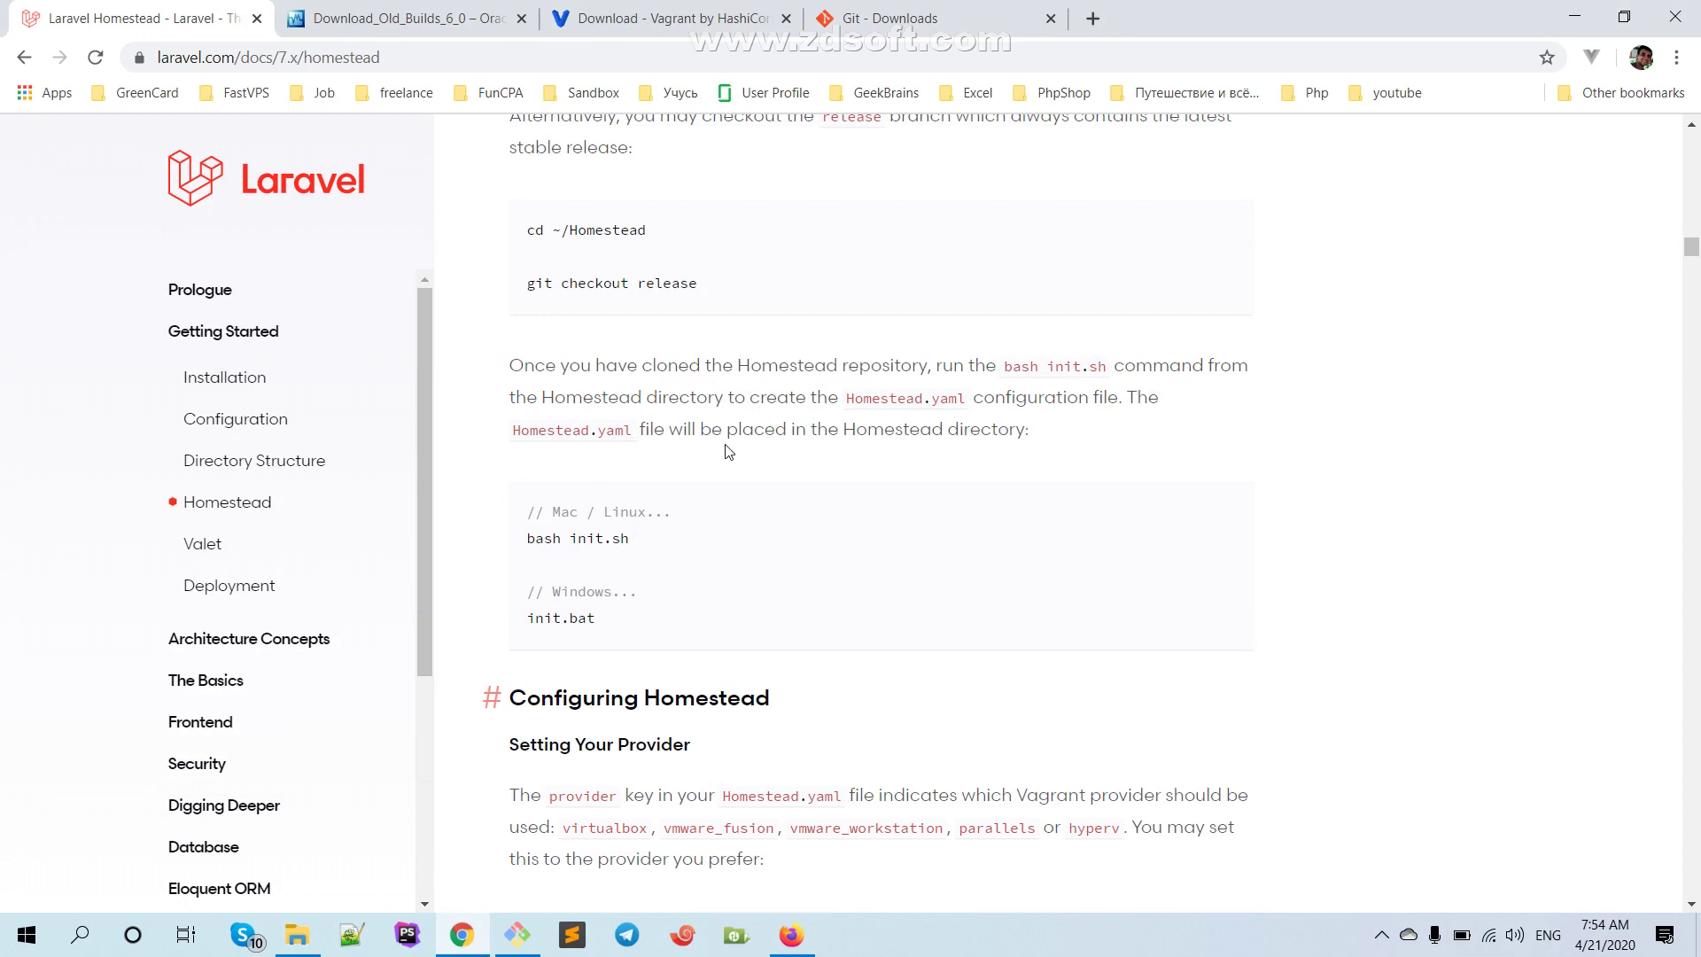
pyautogui.scroll(-1, 567, 425)
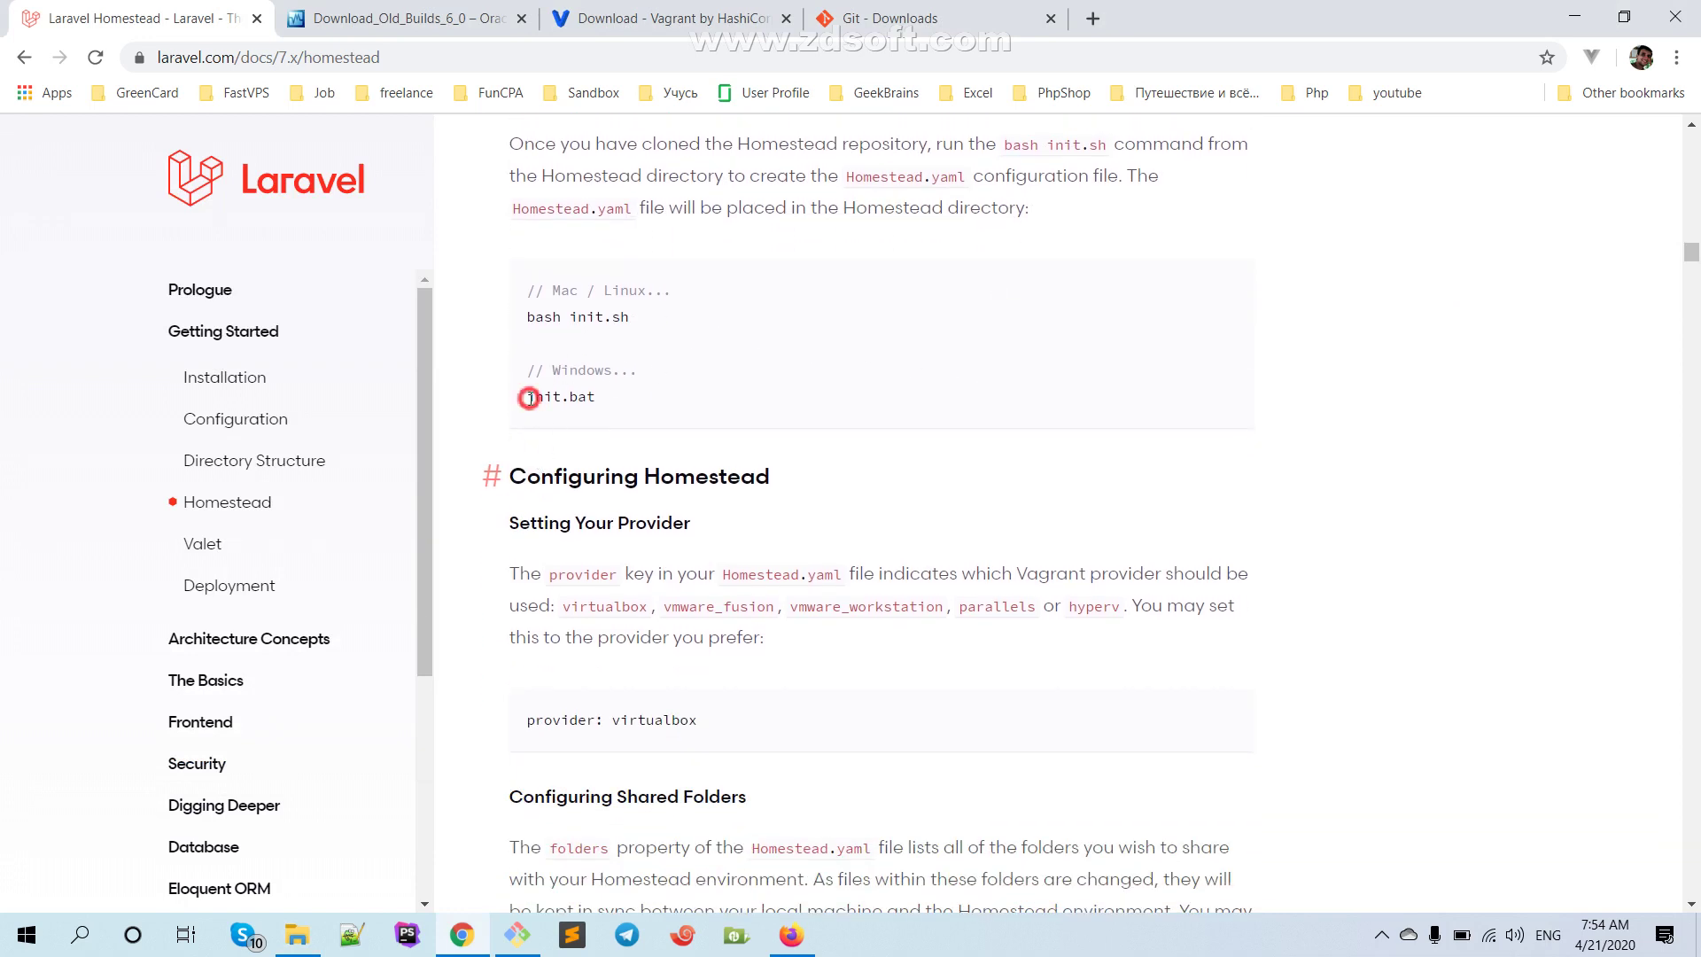
pyautogui.moveTo(529, 395); pyautogui.dragTo(645, 390)
pyautogui.scroll(1, 706, 476)
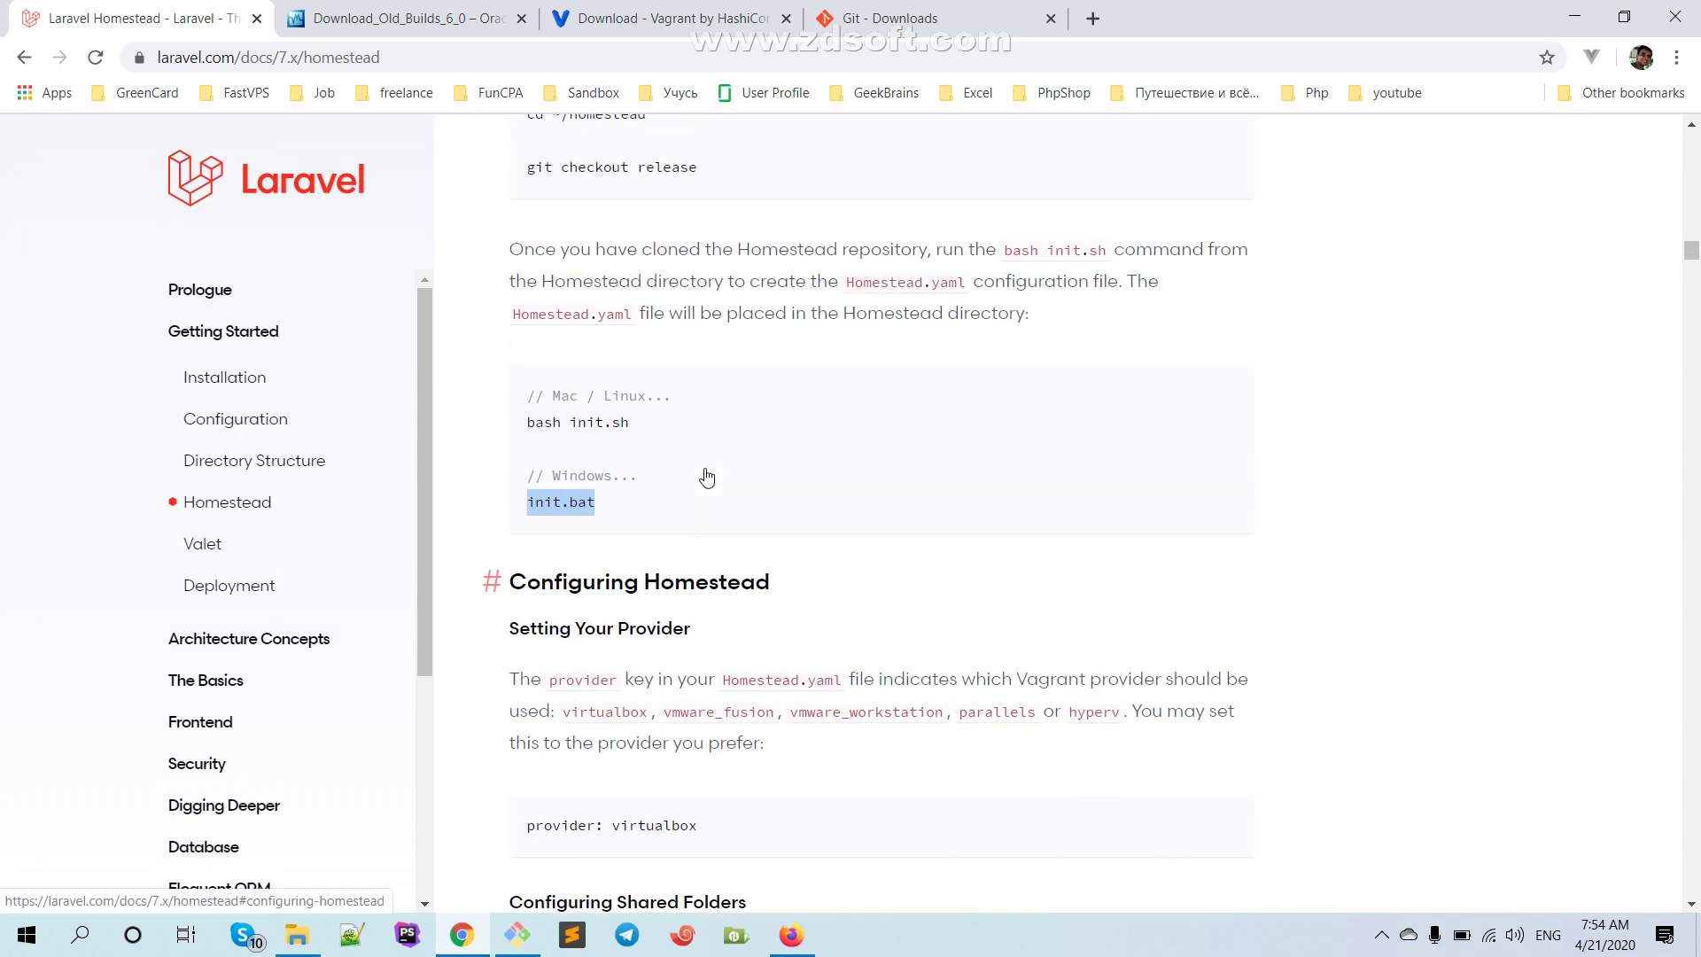
pyautogui.moveTo(549, 395); pyautogui.dragTo(691, 403)
pyautogui.click(656, 427)
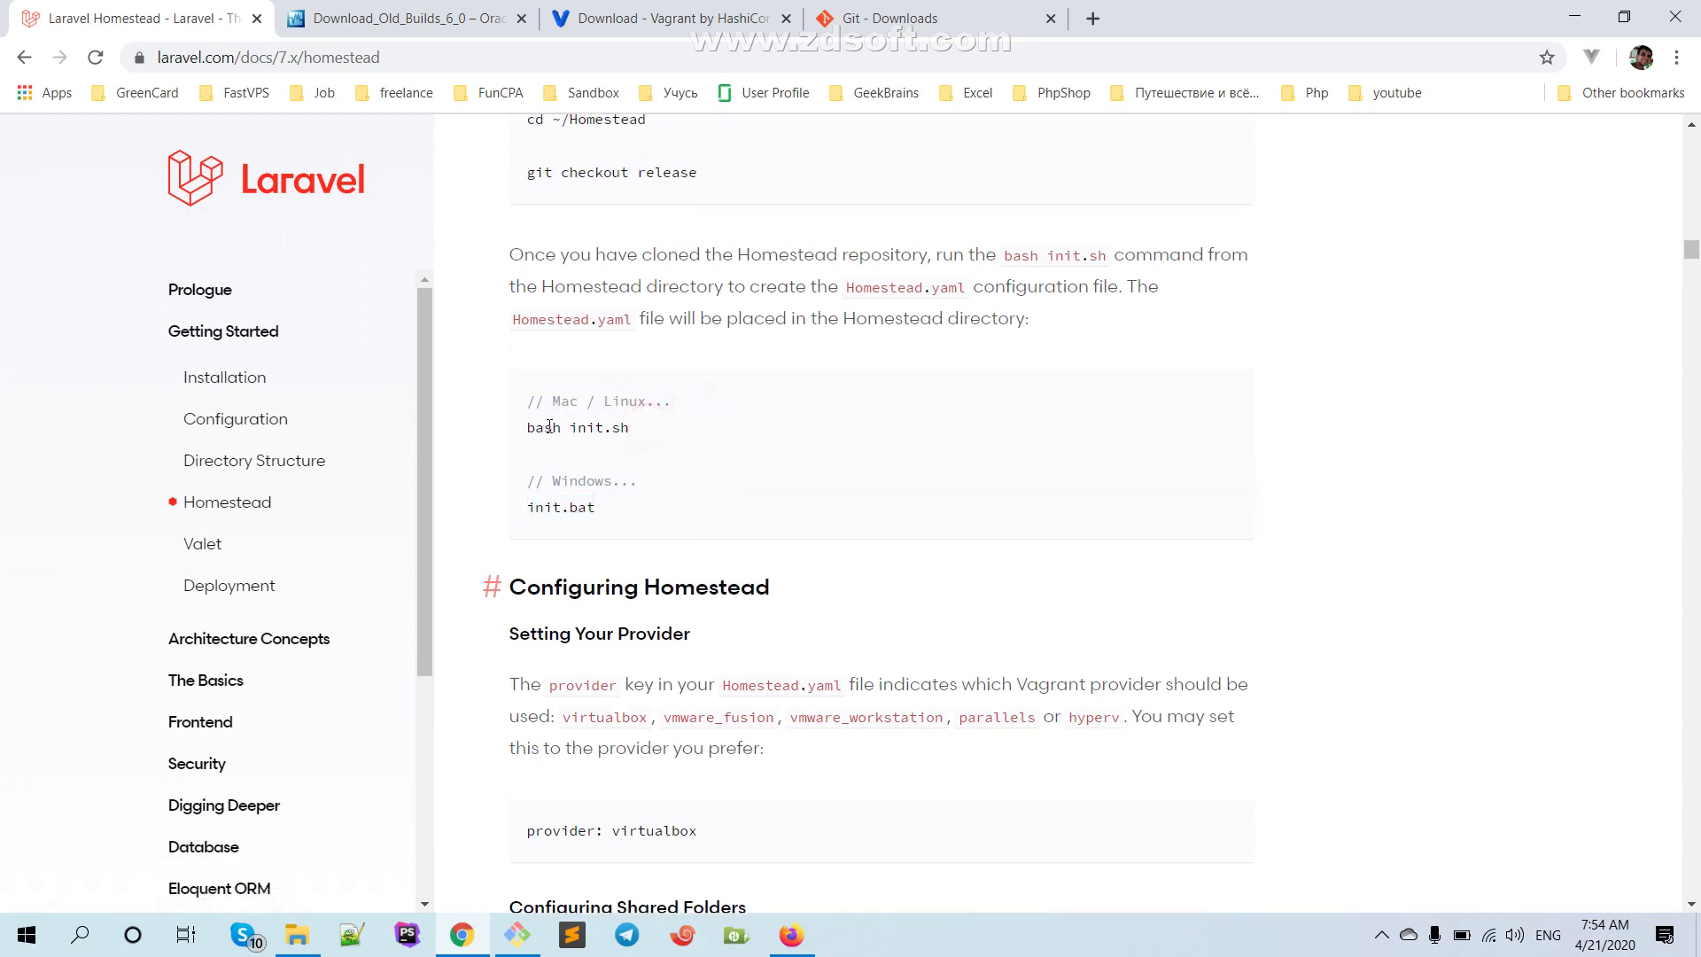
pyautogui.moveTo(568, 427); pyautogui.dragTo(654, 431)
pyautogui.scroll(-1, 601, 526)
pyautogui.scroll(-1, 600, 520)
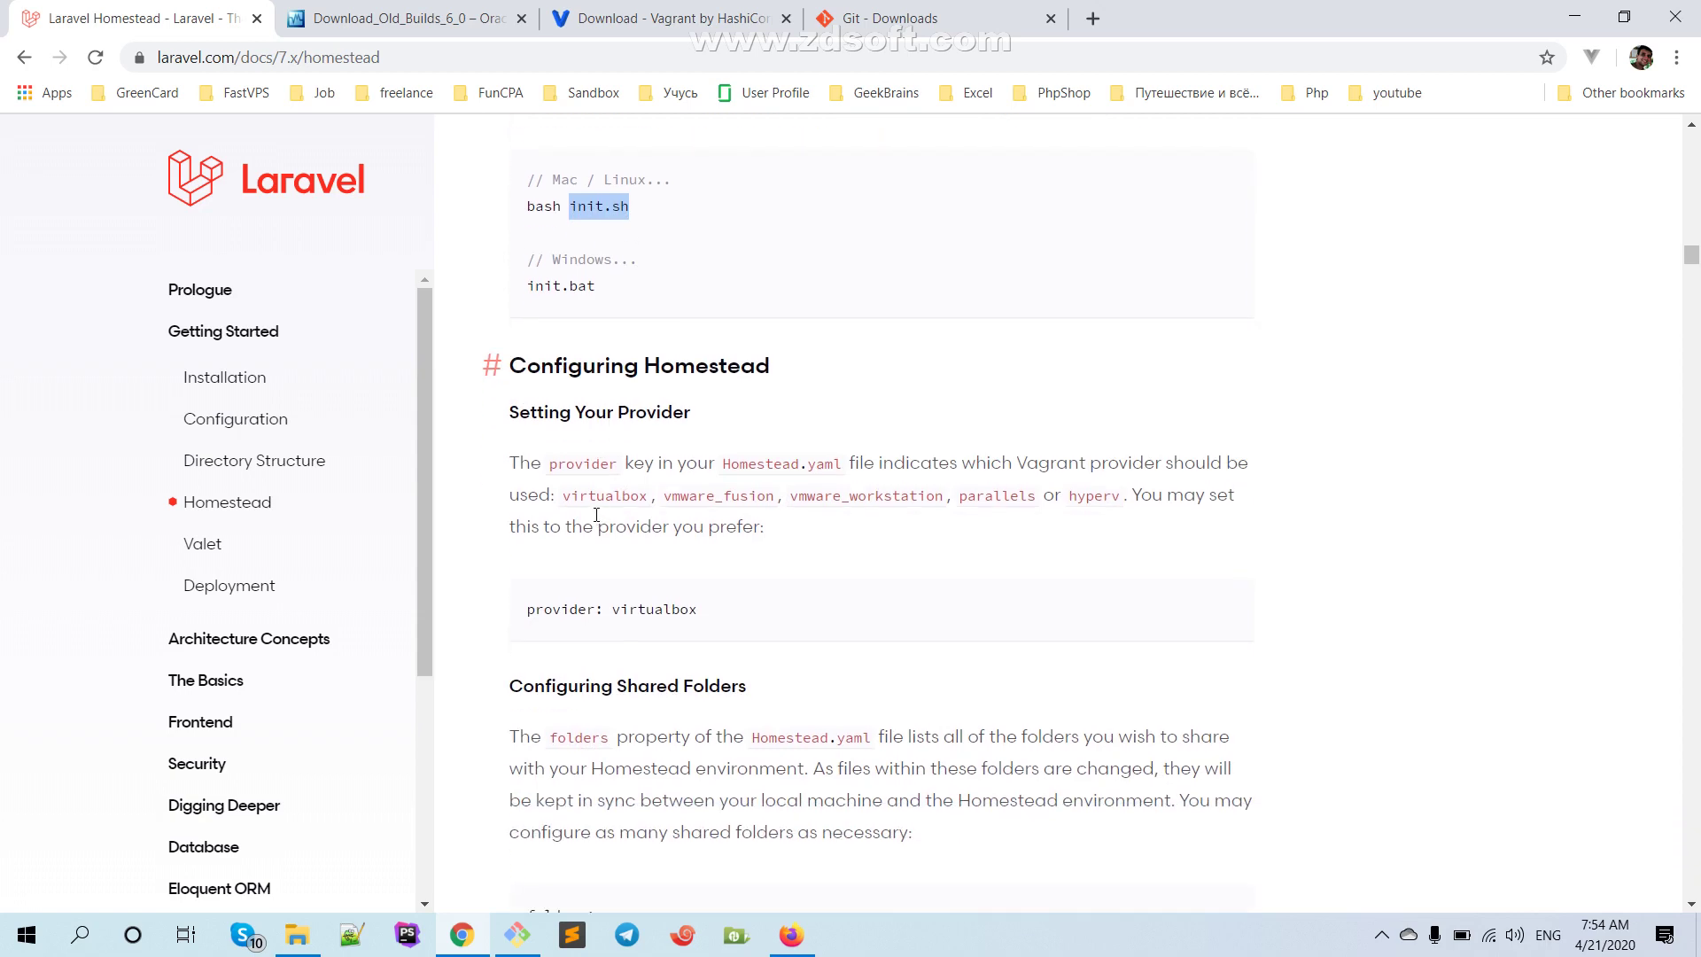
pyautogui.scroll(-7, 571, 417)
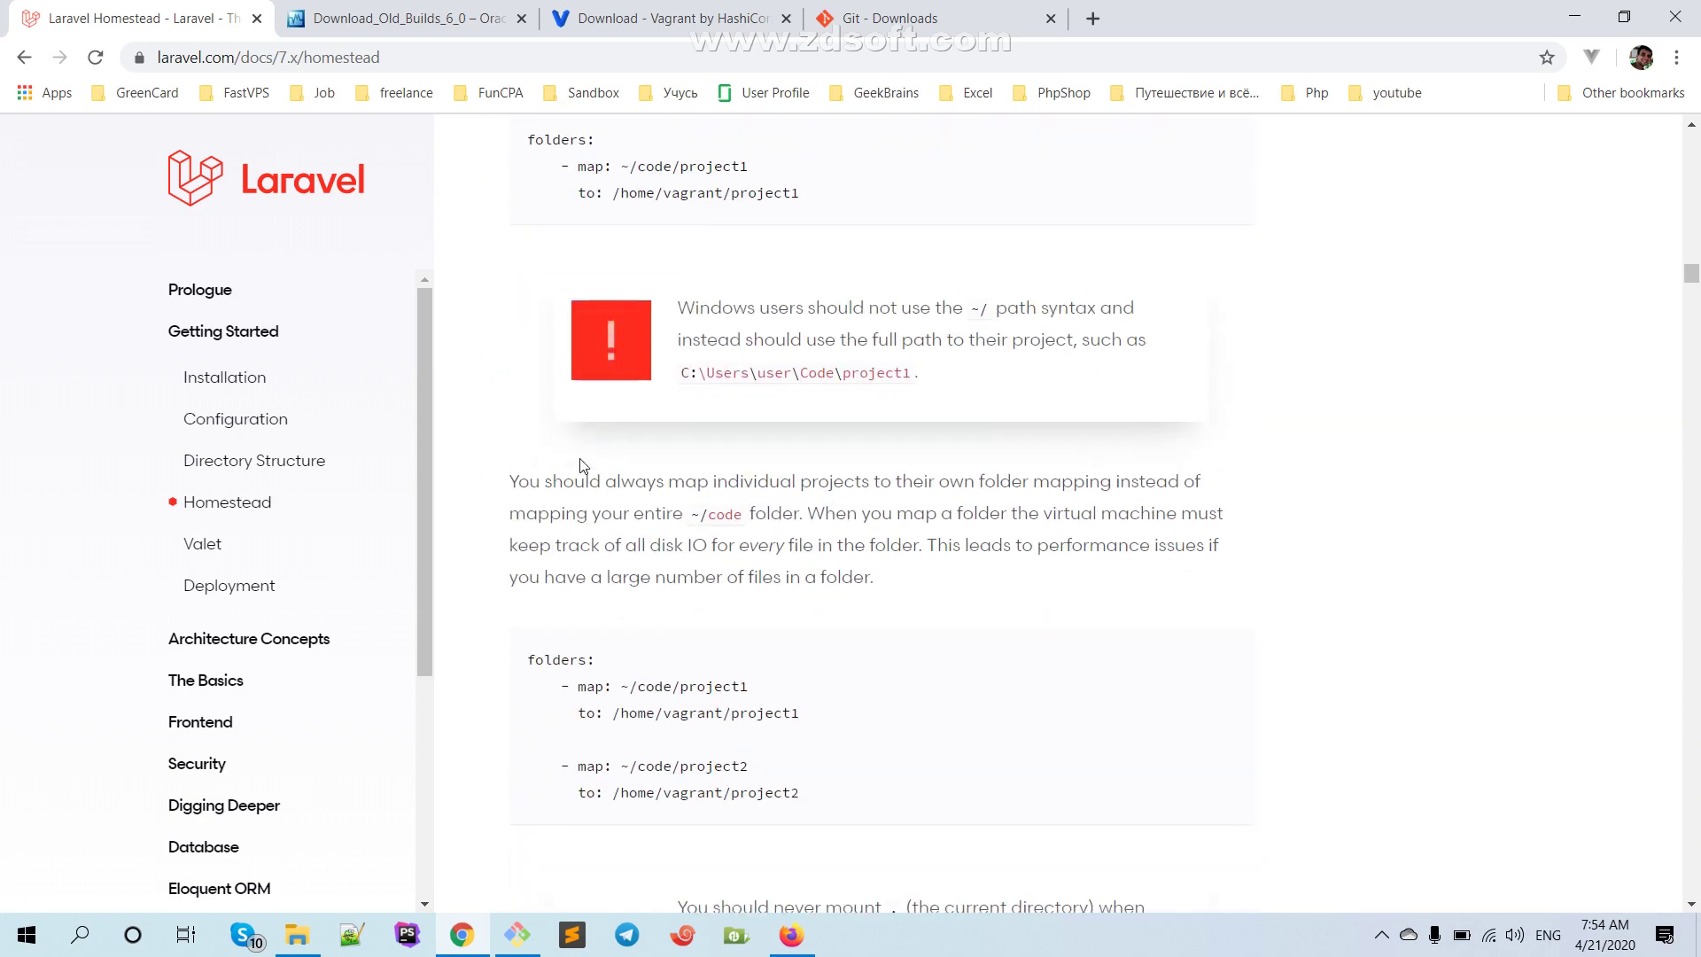
pyautogui.scroll(3, 588, 443)
pyautogui.scroll(-11, 593, 265)
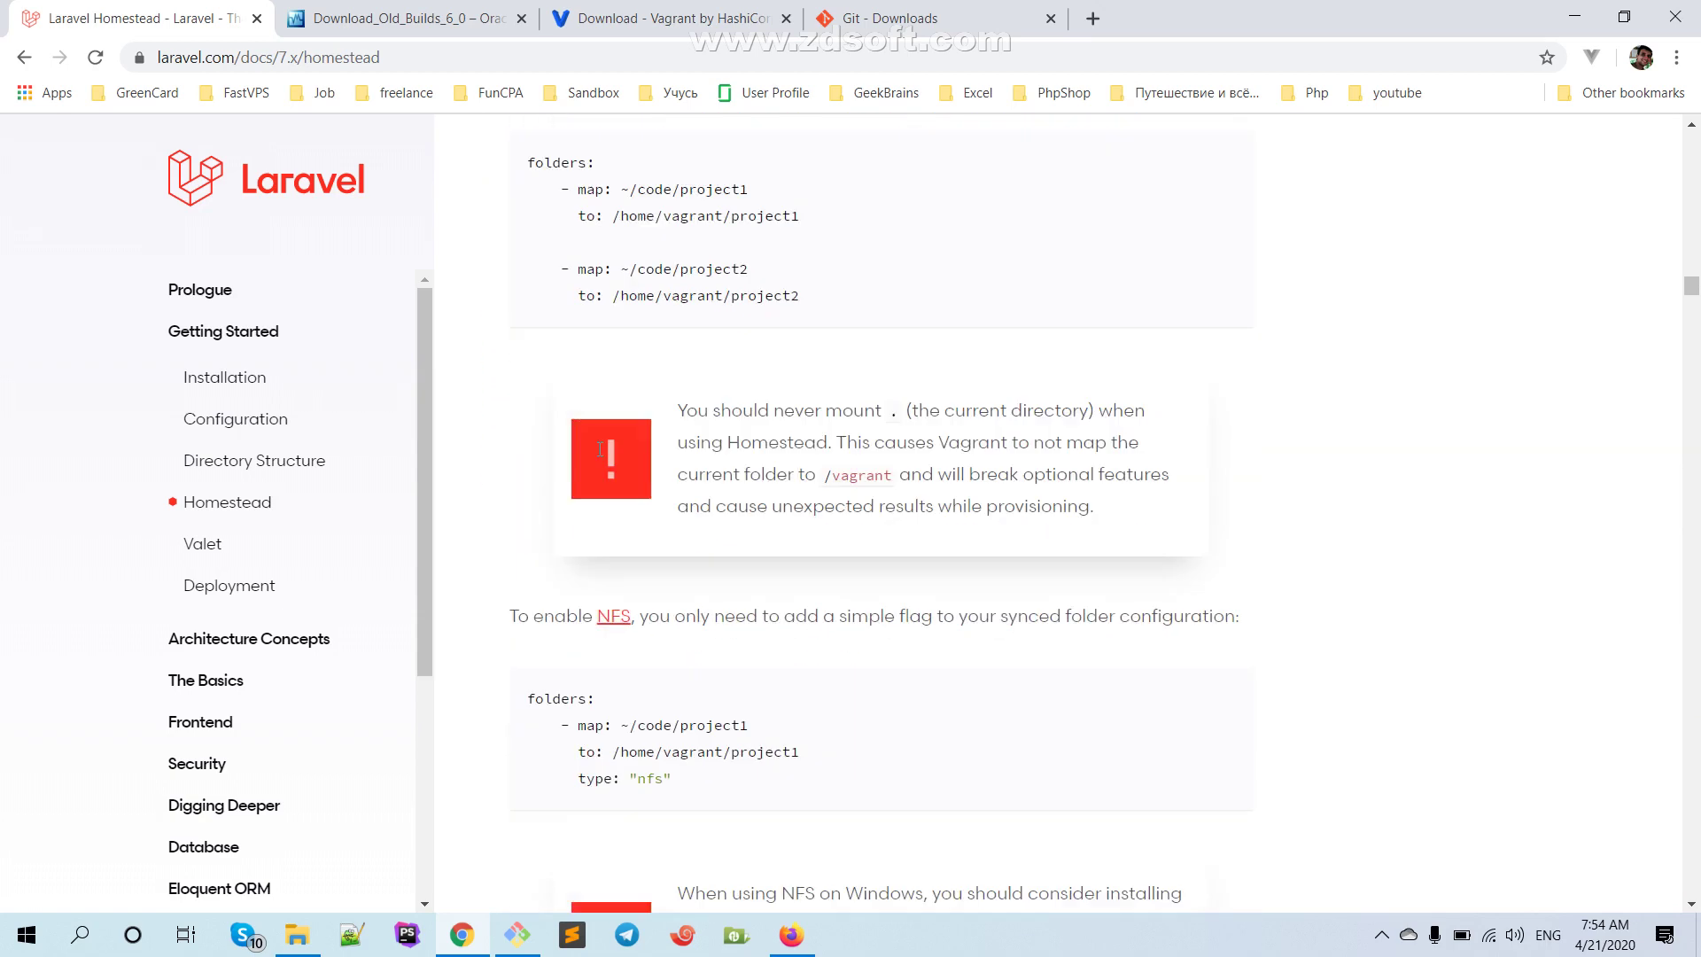
pyautogui.scroll(-7, 599, 449)
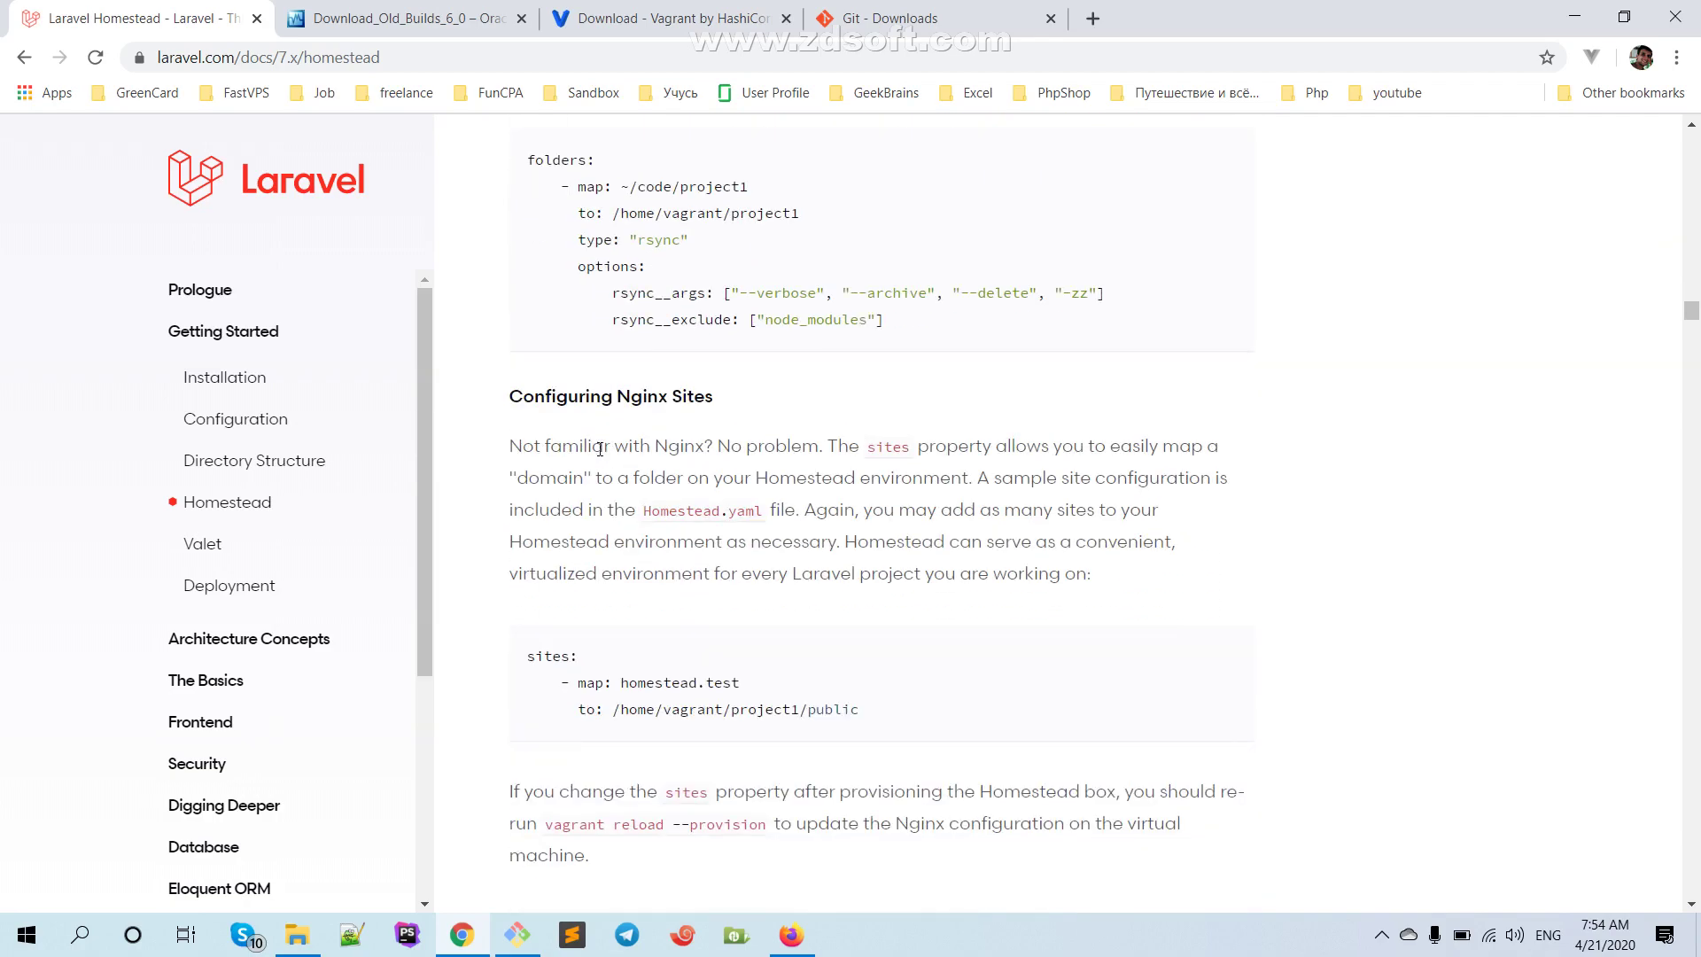
pyautogui.scroll(-9, 599, 455)
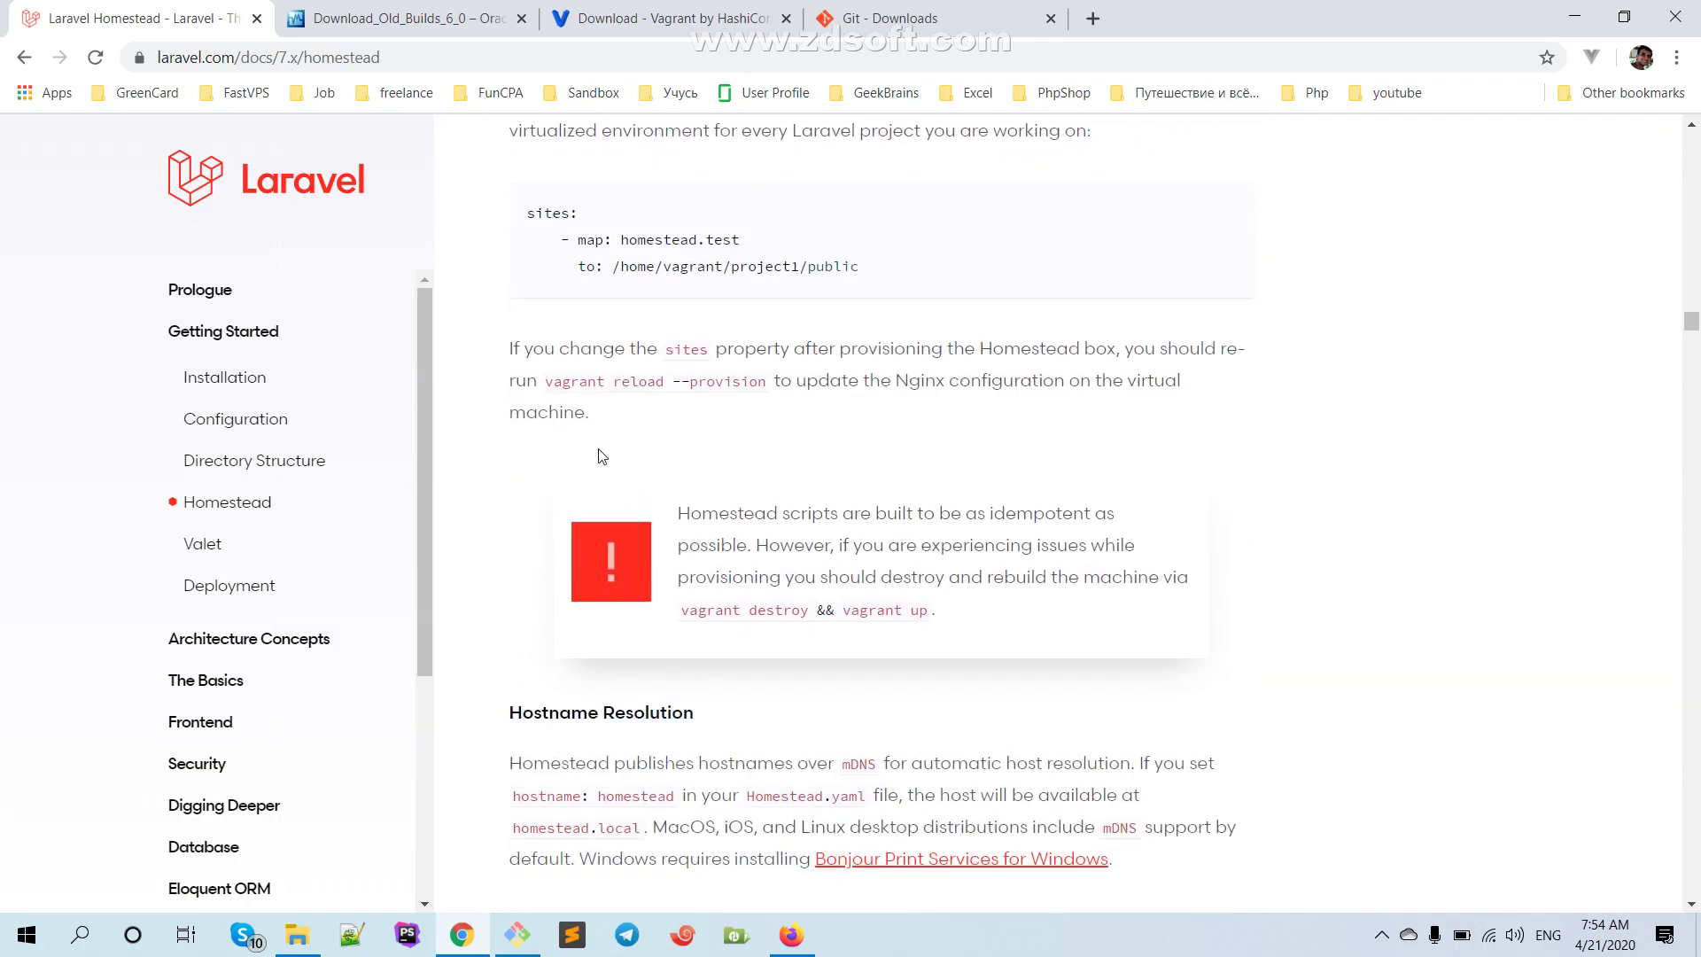
pyautogui.scroll(-10, 600, 455)
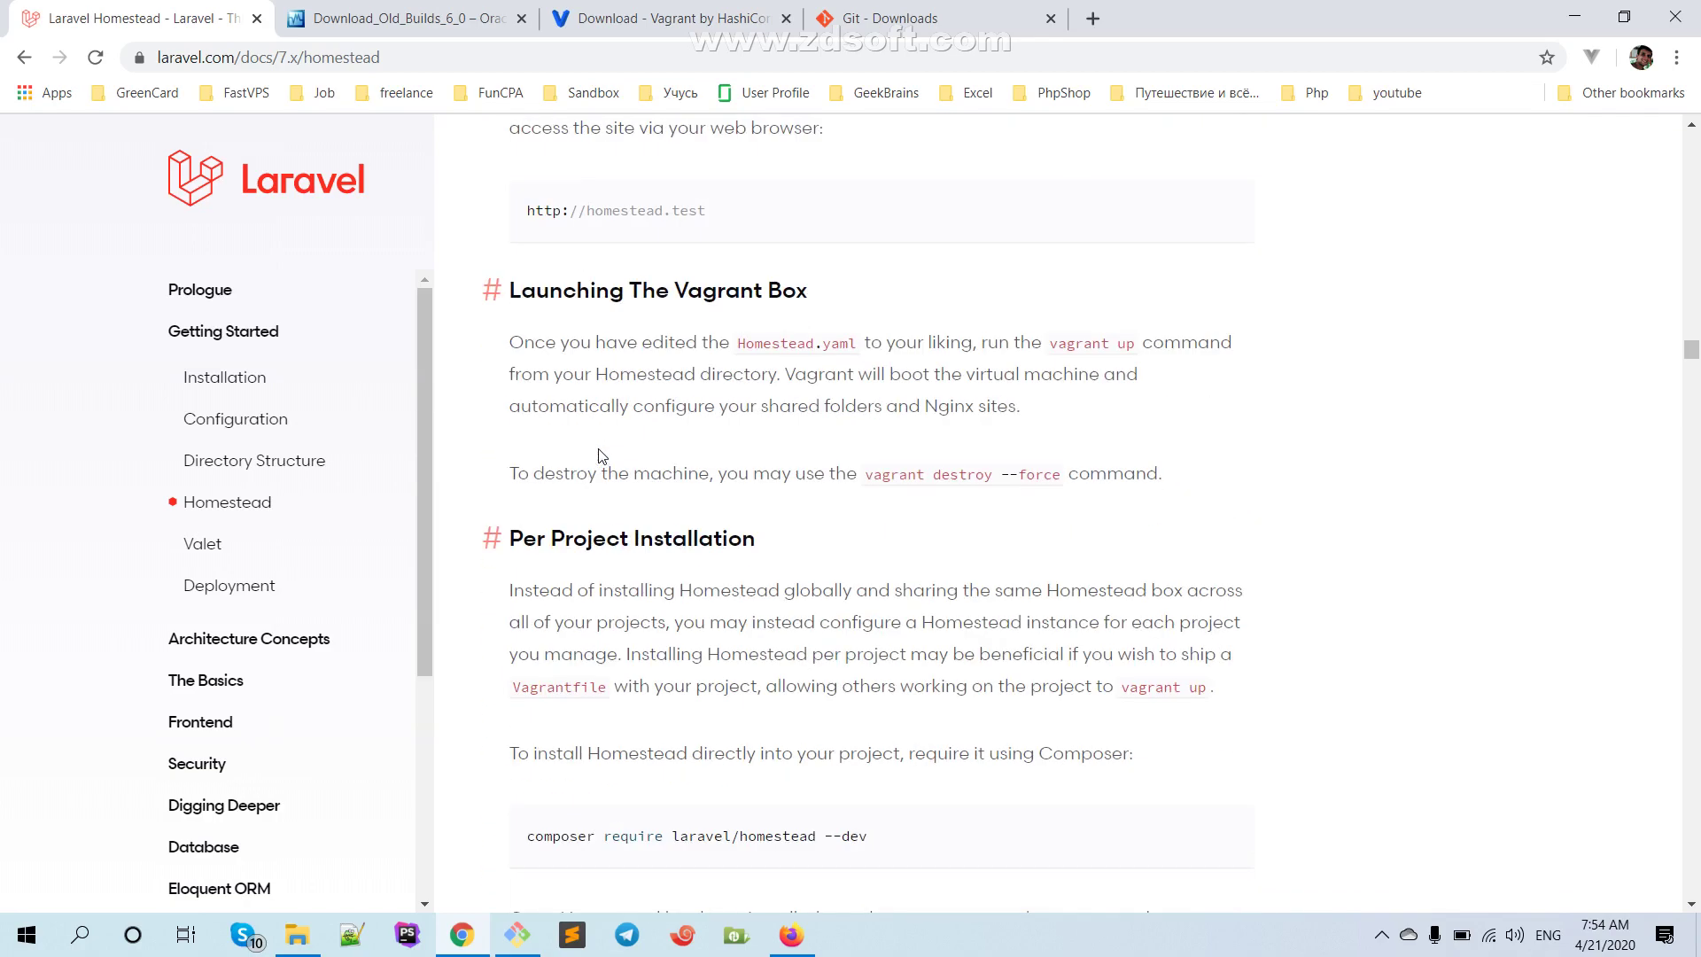
pyautogui.scroll(11, 599, 456)
pyautogui.scroll(4, 599, 455)
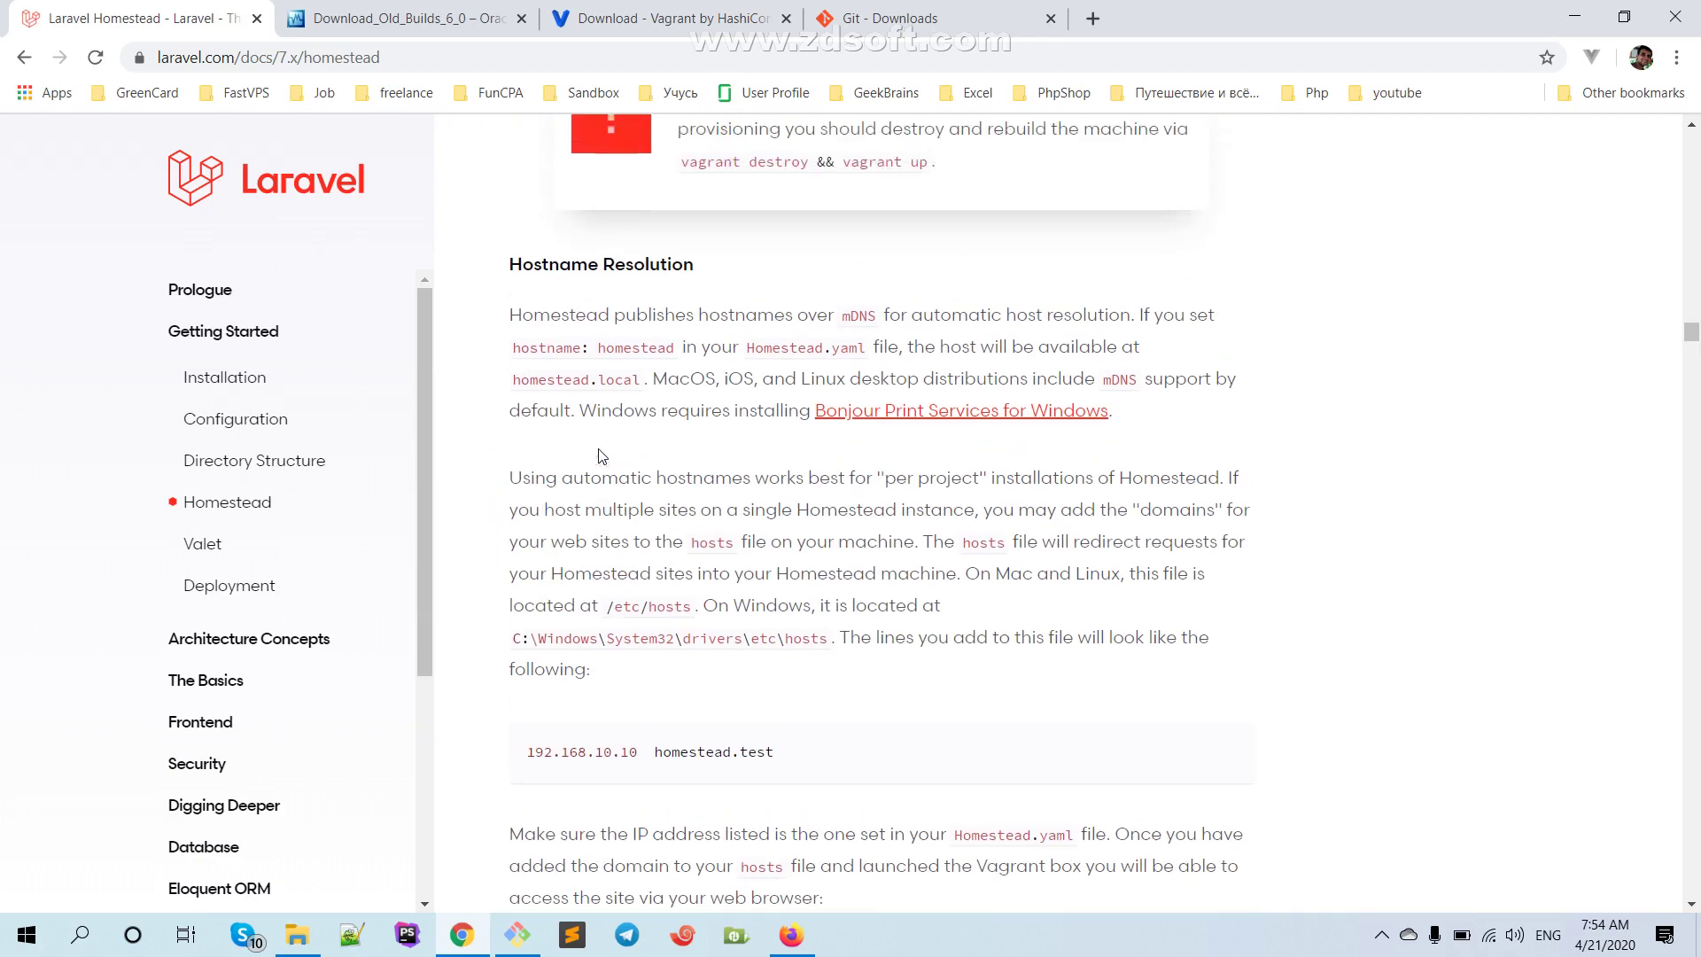
pyautogui.scroll(-6, 601, 455)
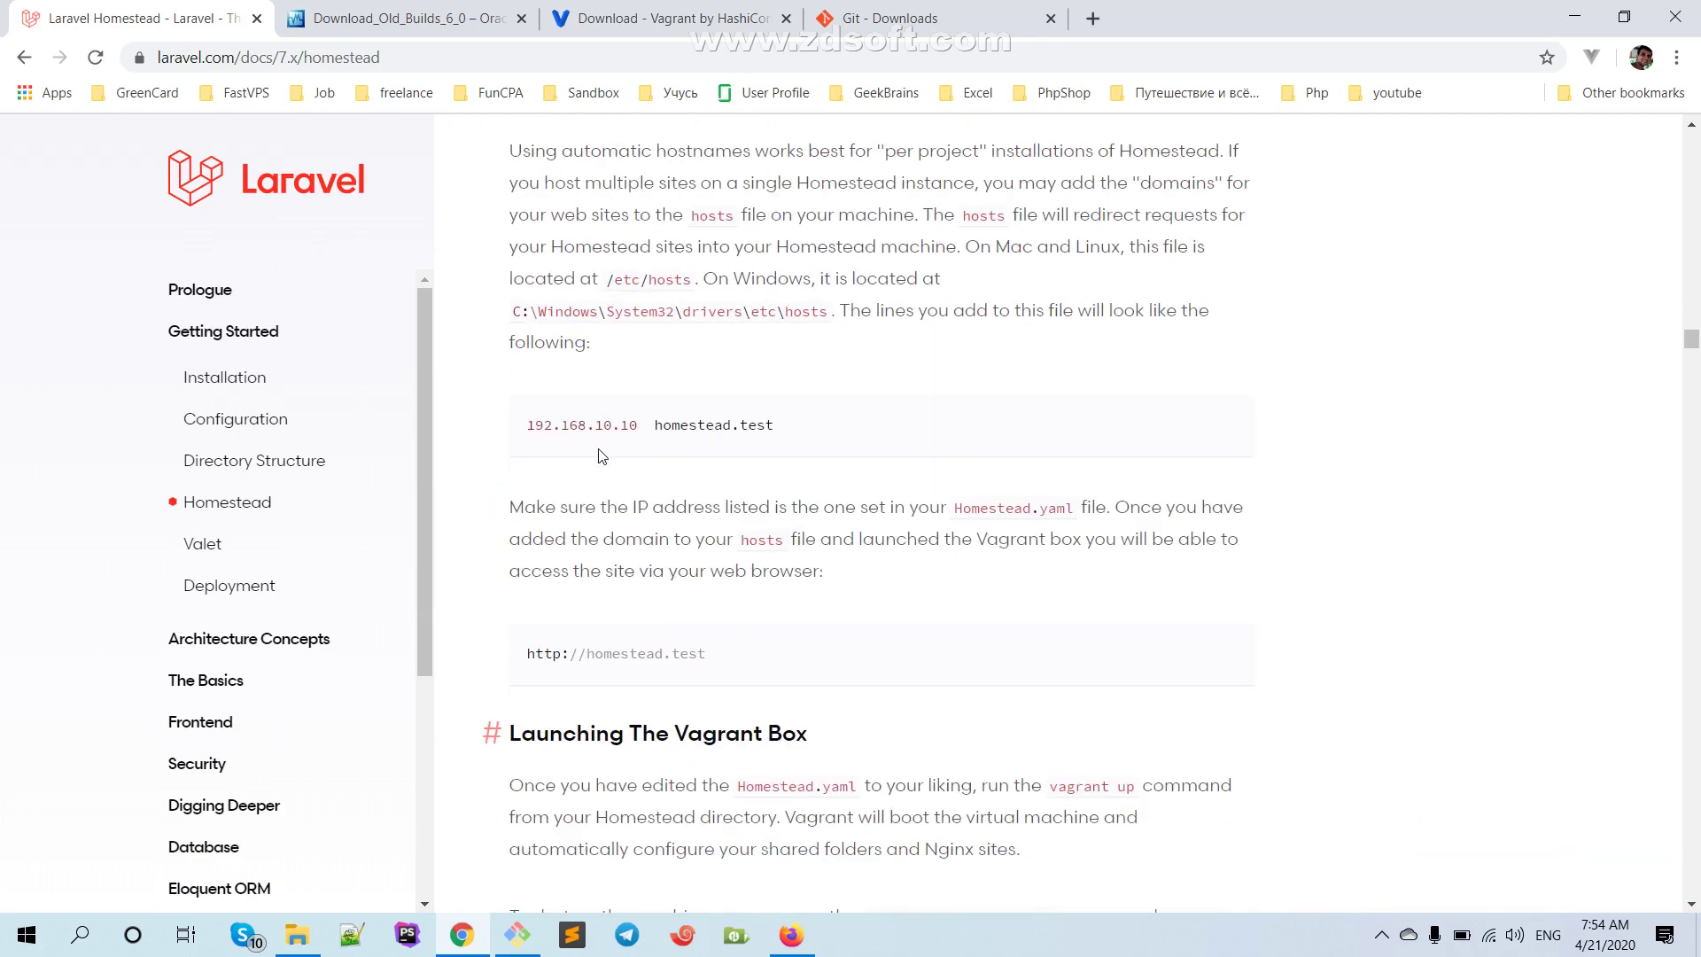
pyautogui.scroll(-16, 922, 816)
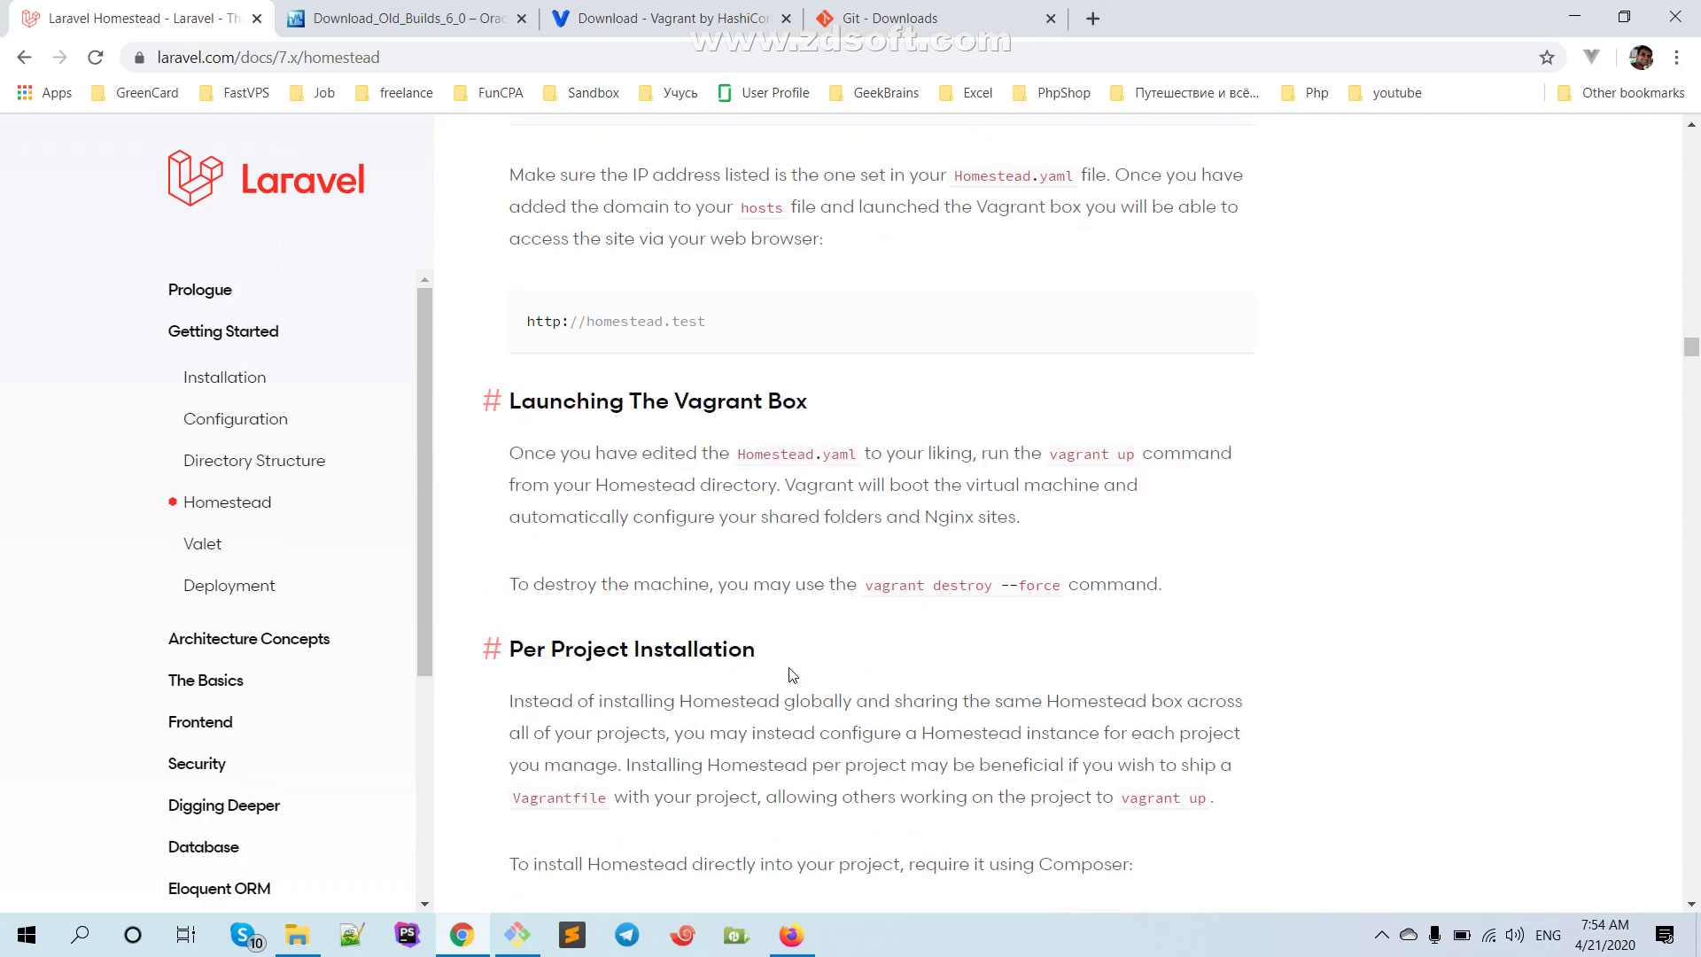
pyautogui.scroll(-13, 789, 676)
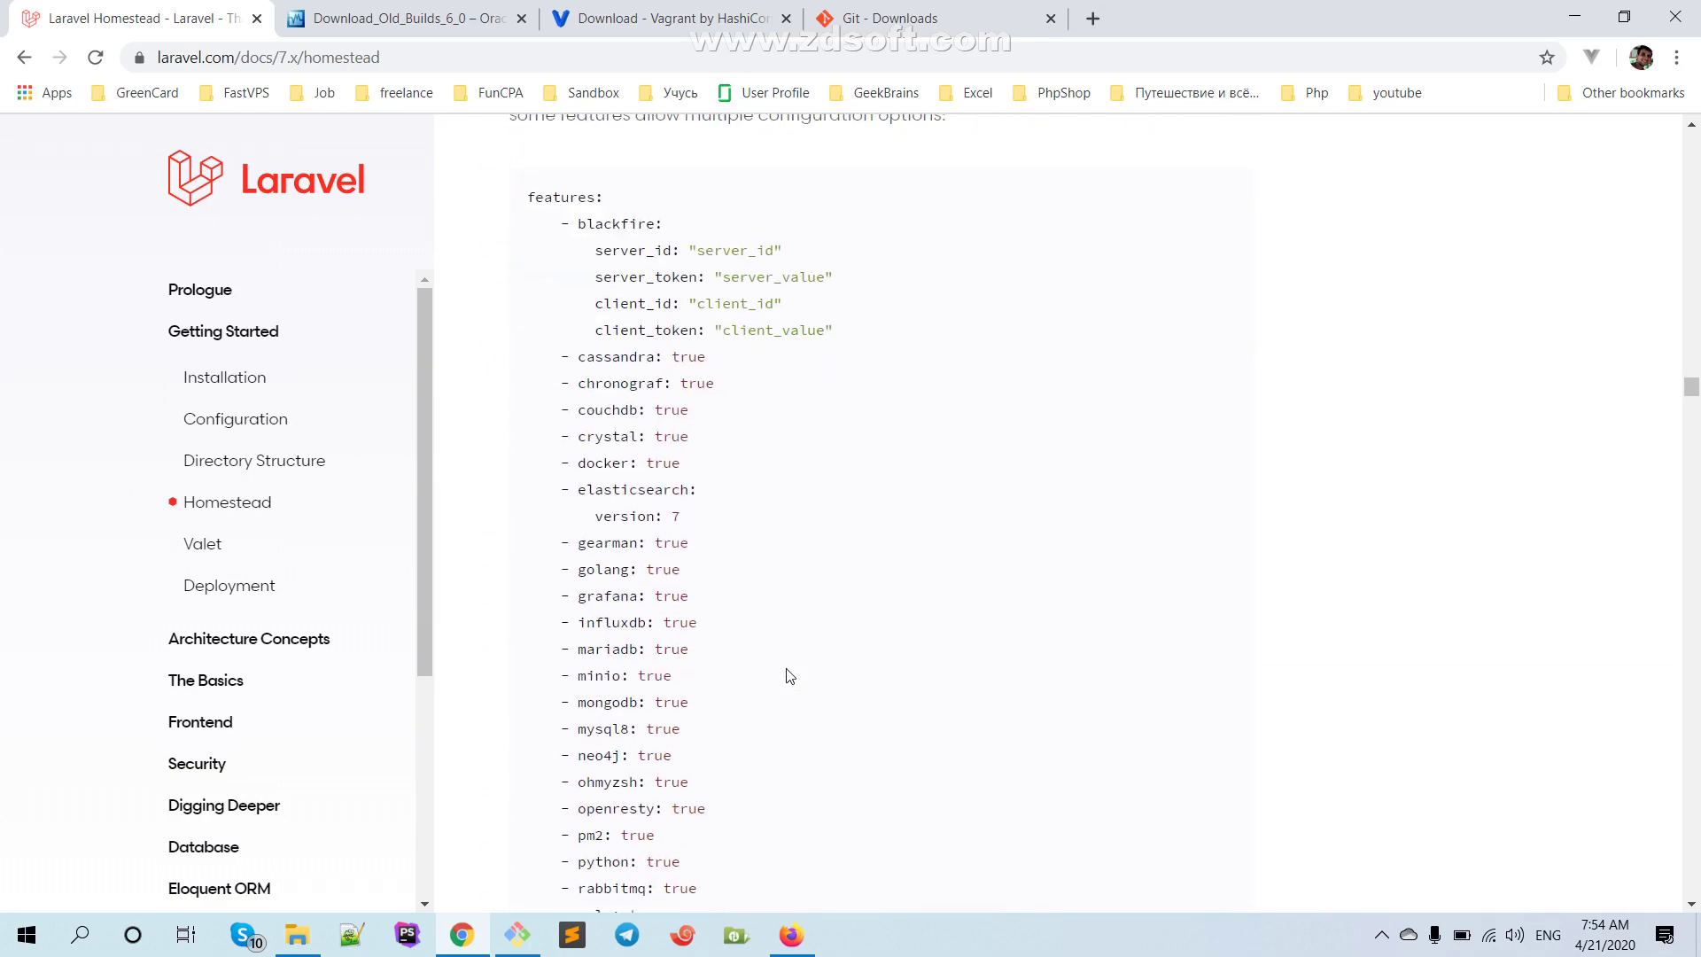
pyautogui.scroll(-10, 790, 676)
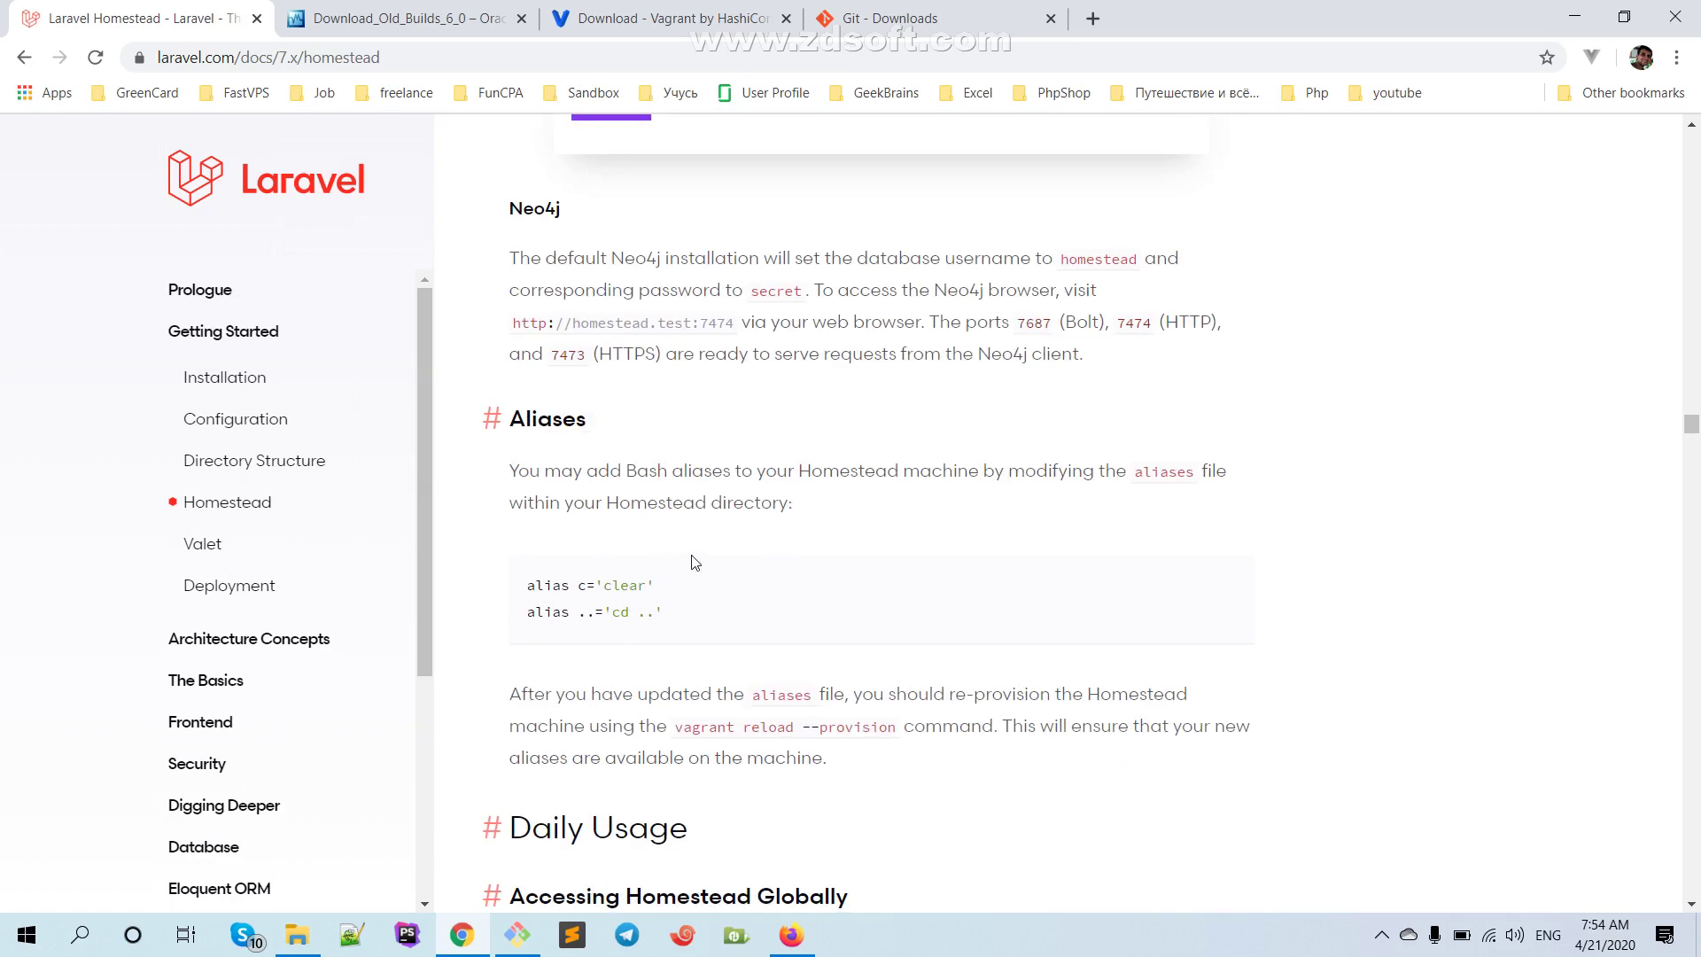
pyautogui.scroll(8, 691, 562)
pyautogui.scroll(-4, 733, 455)
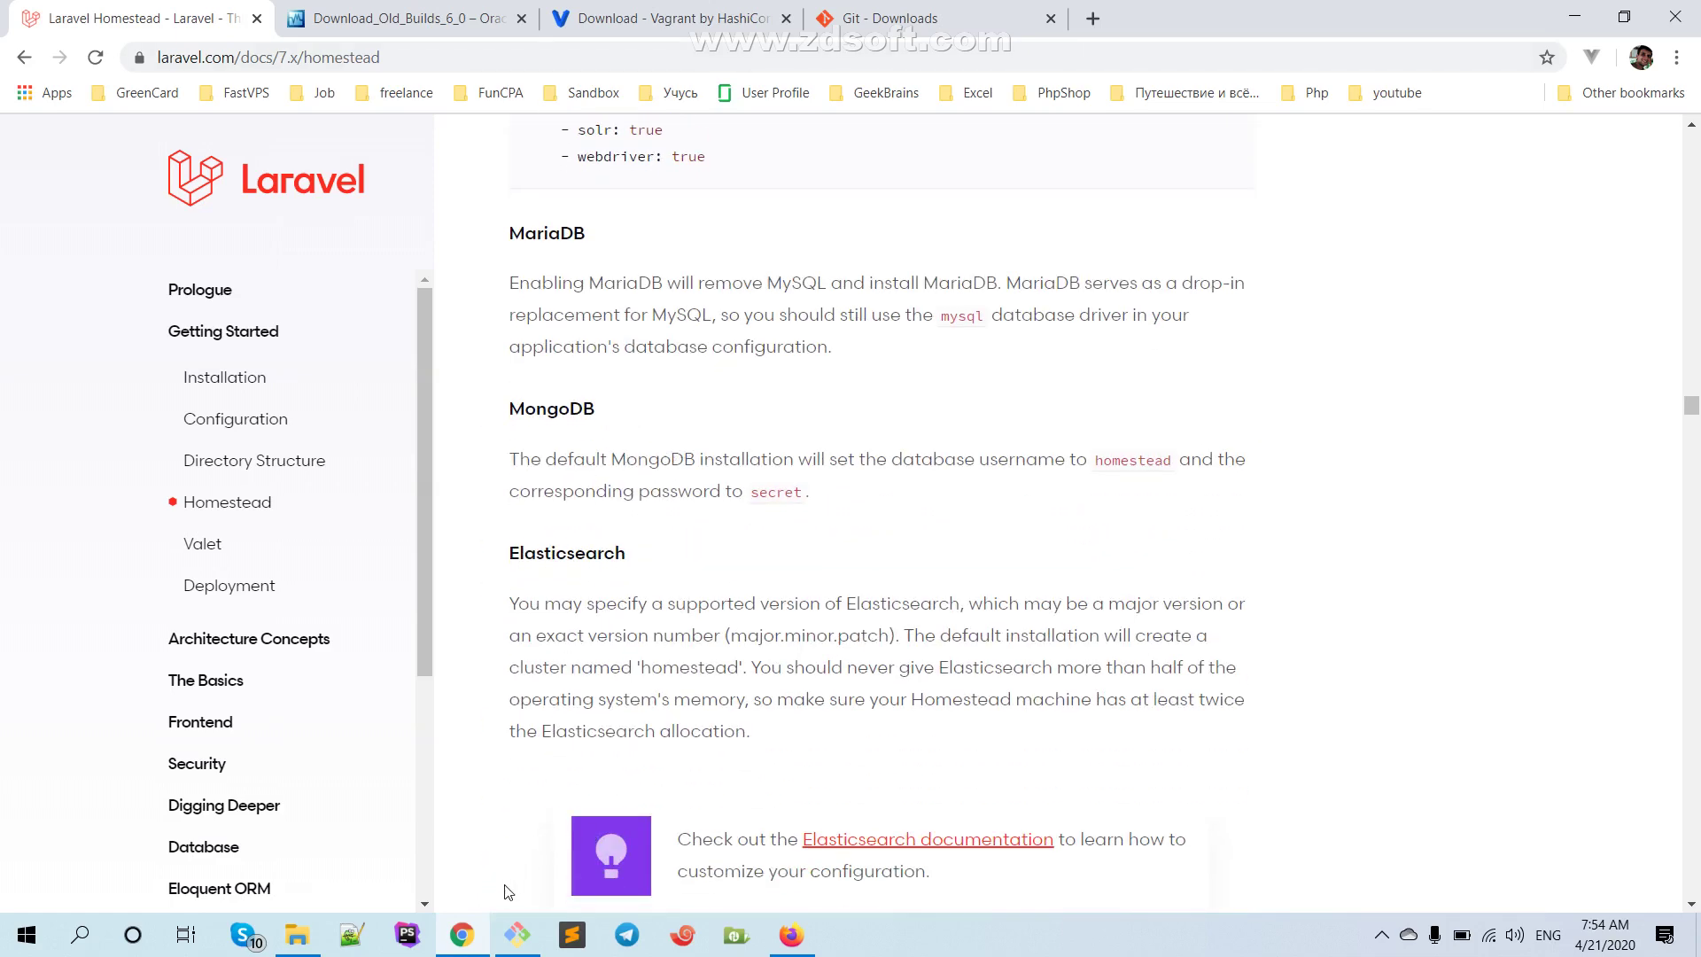
pyautogui.moveTo(453, 940)
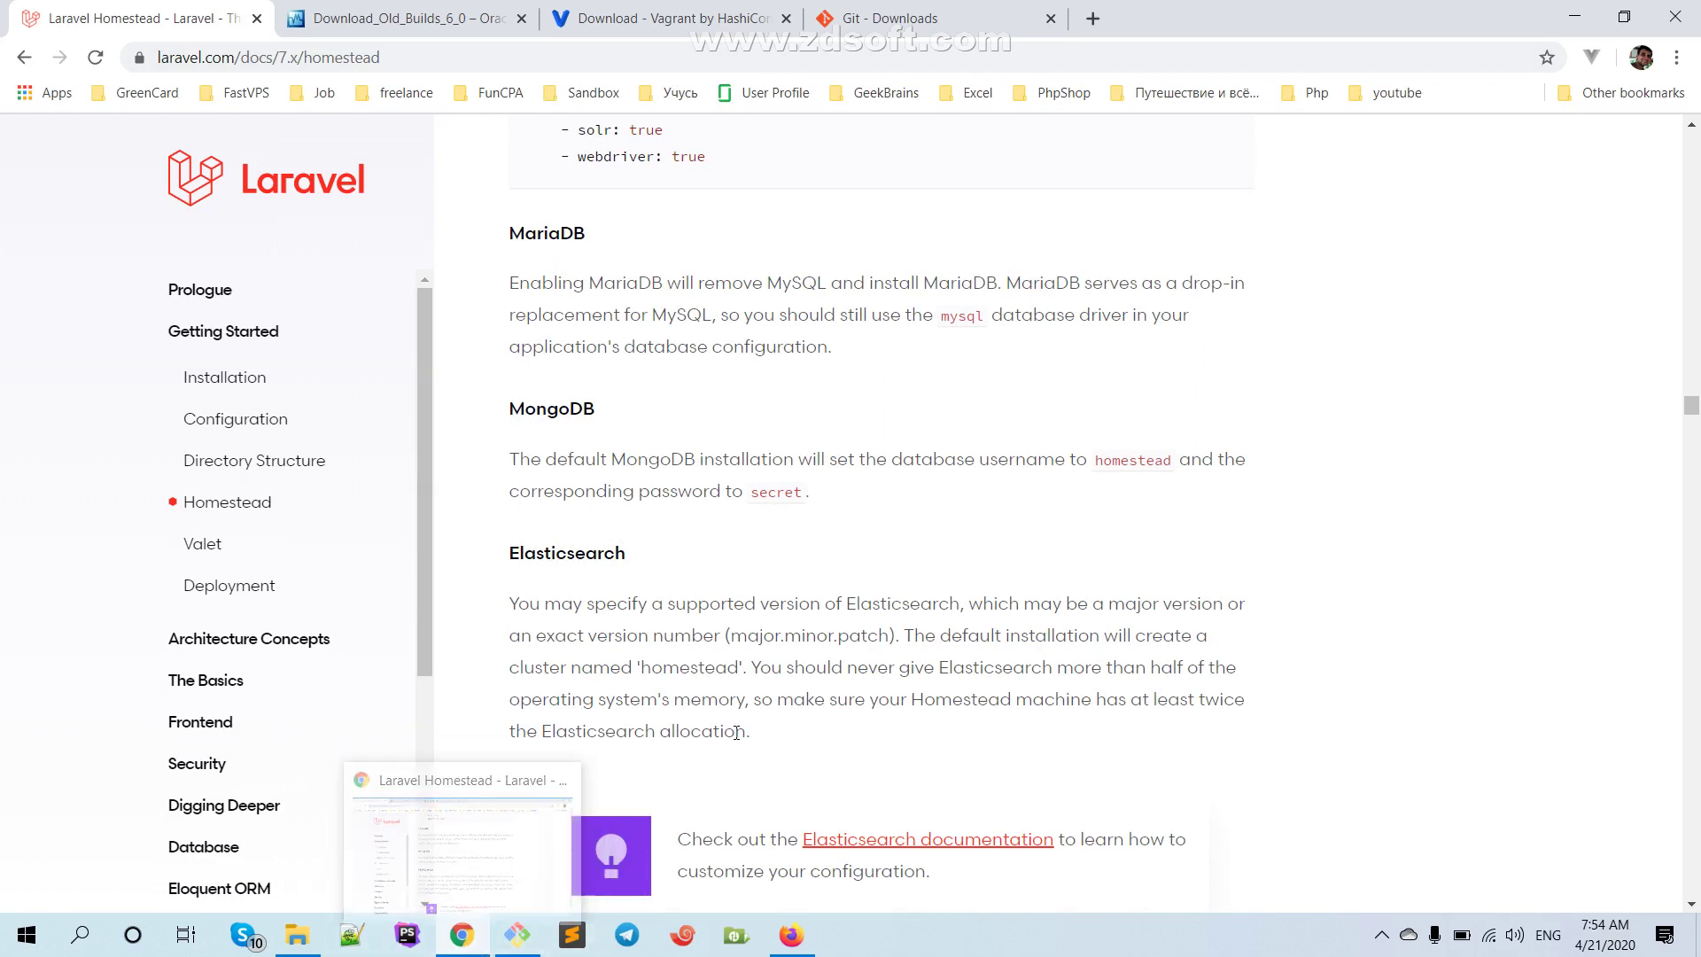
pyautogui.click(521, 937)
pyautogui.click(521, 937)
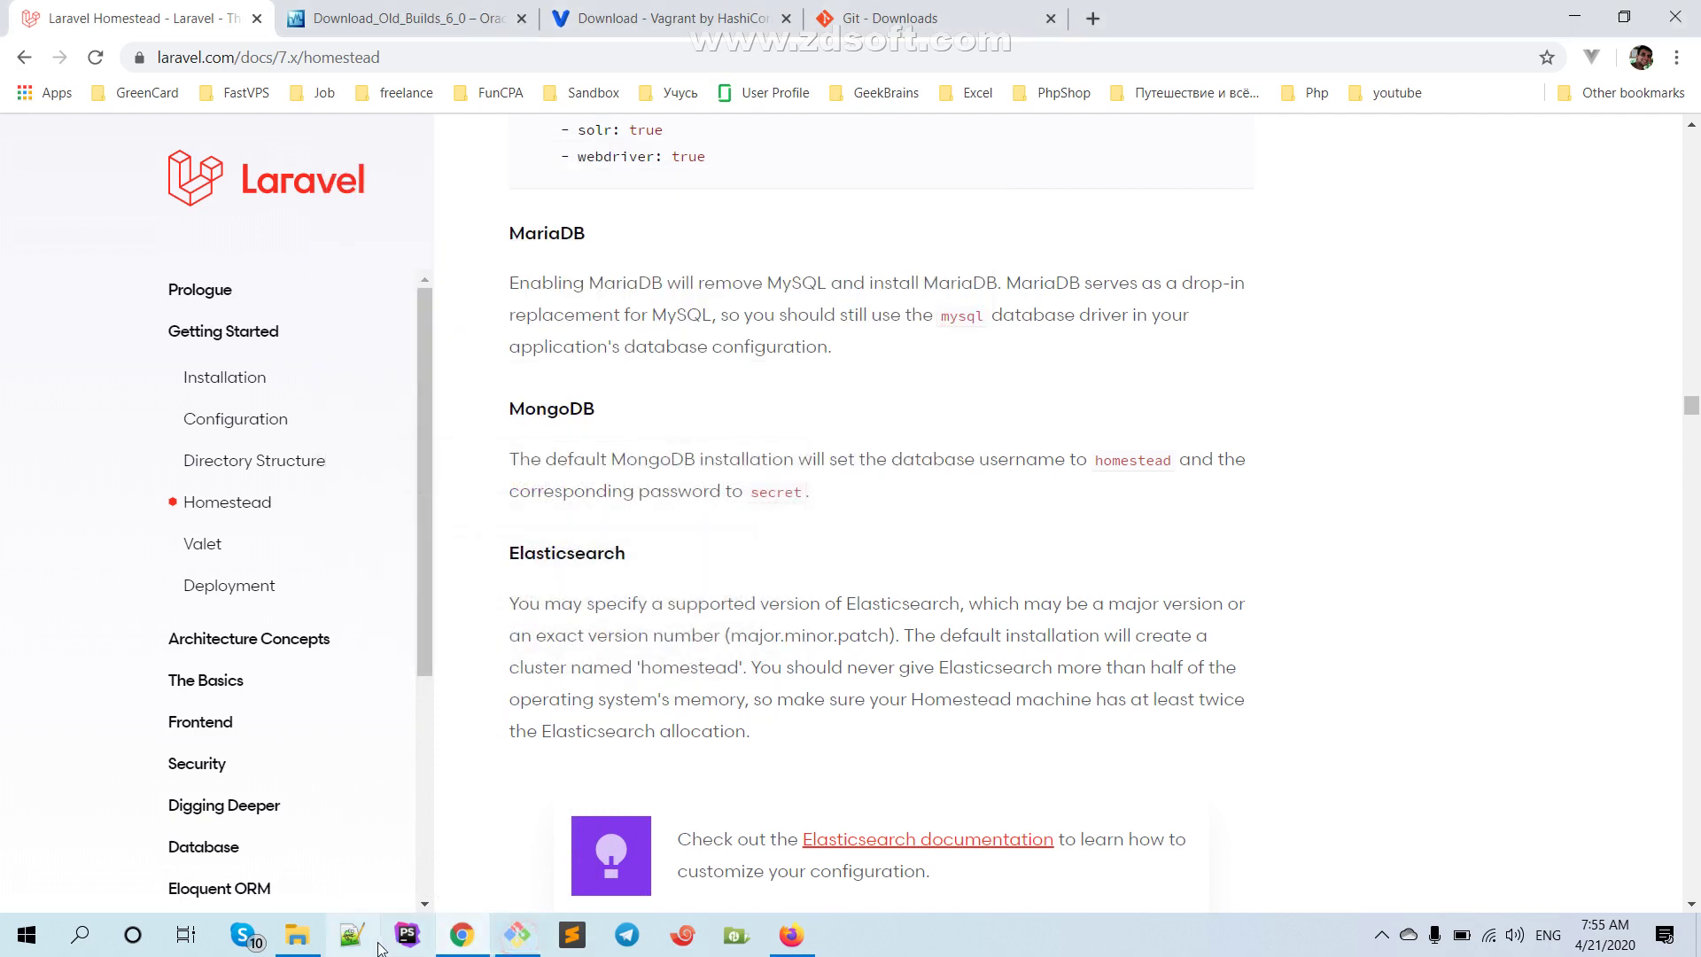
# Open resources\Homestead.yaml via 'Edit with Notepad++' from the Homestead folder
pyautogui.click(298, 935)
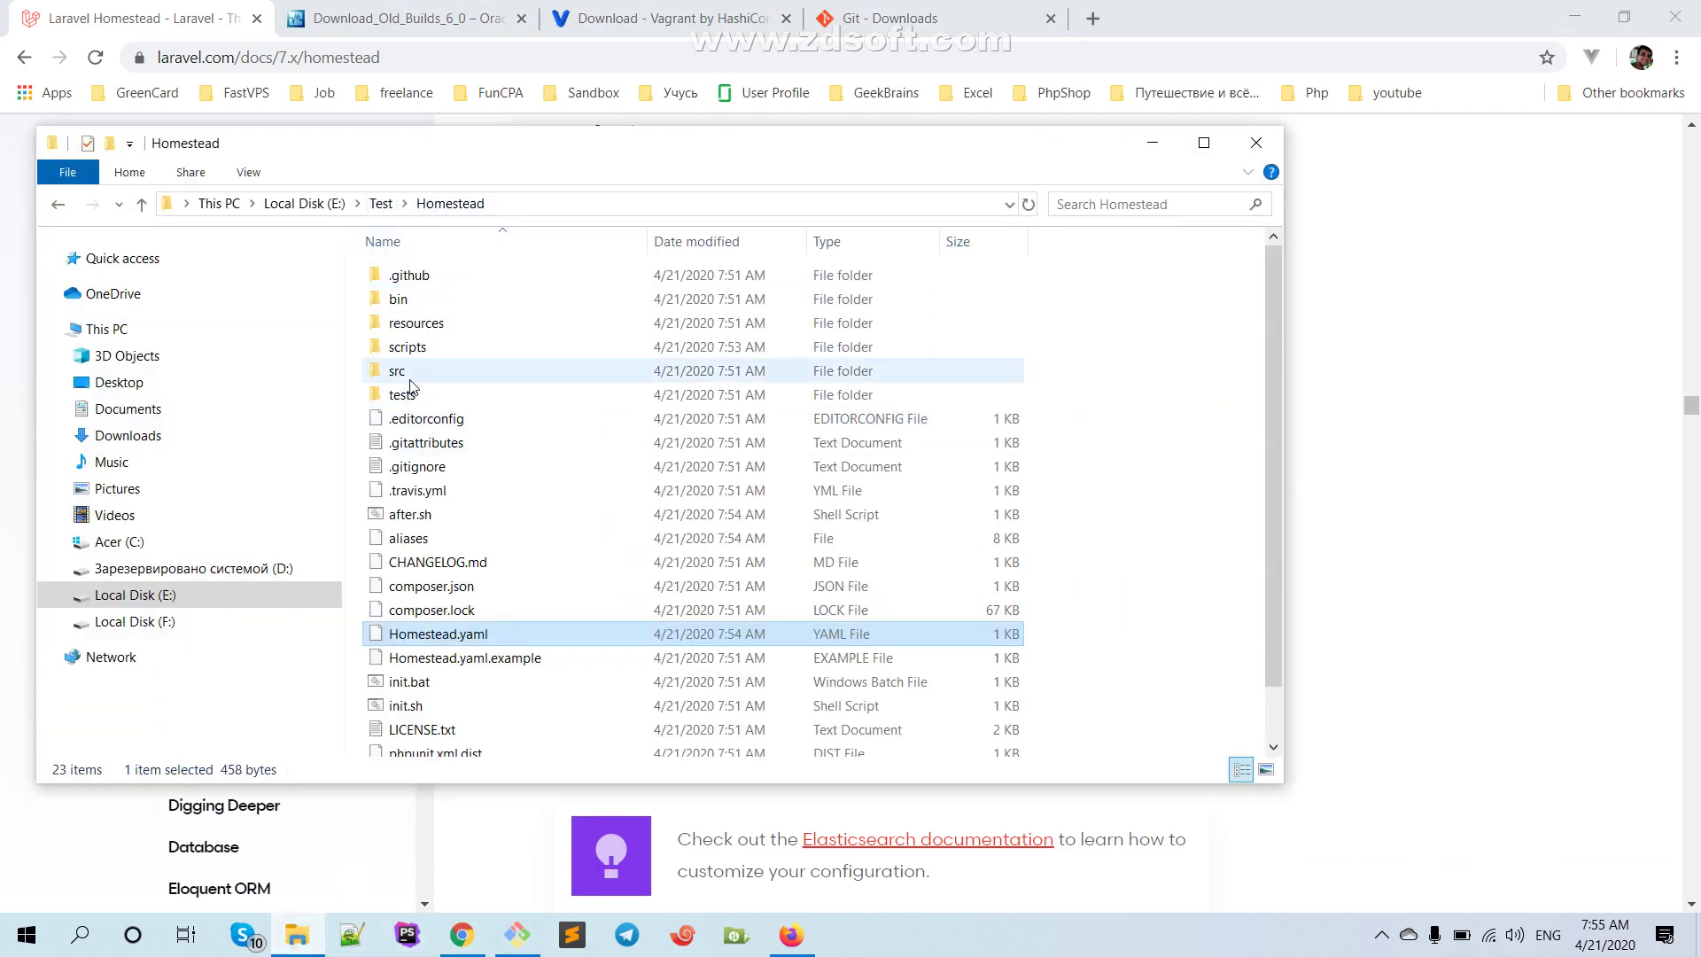
pyautogui.click(404, 326)
pyautogui.doubleClick(404, 326)
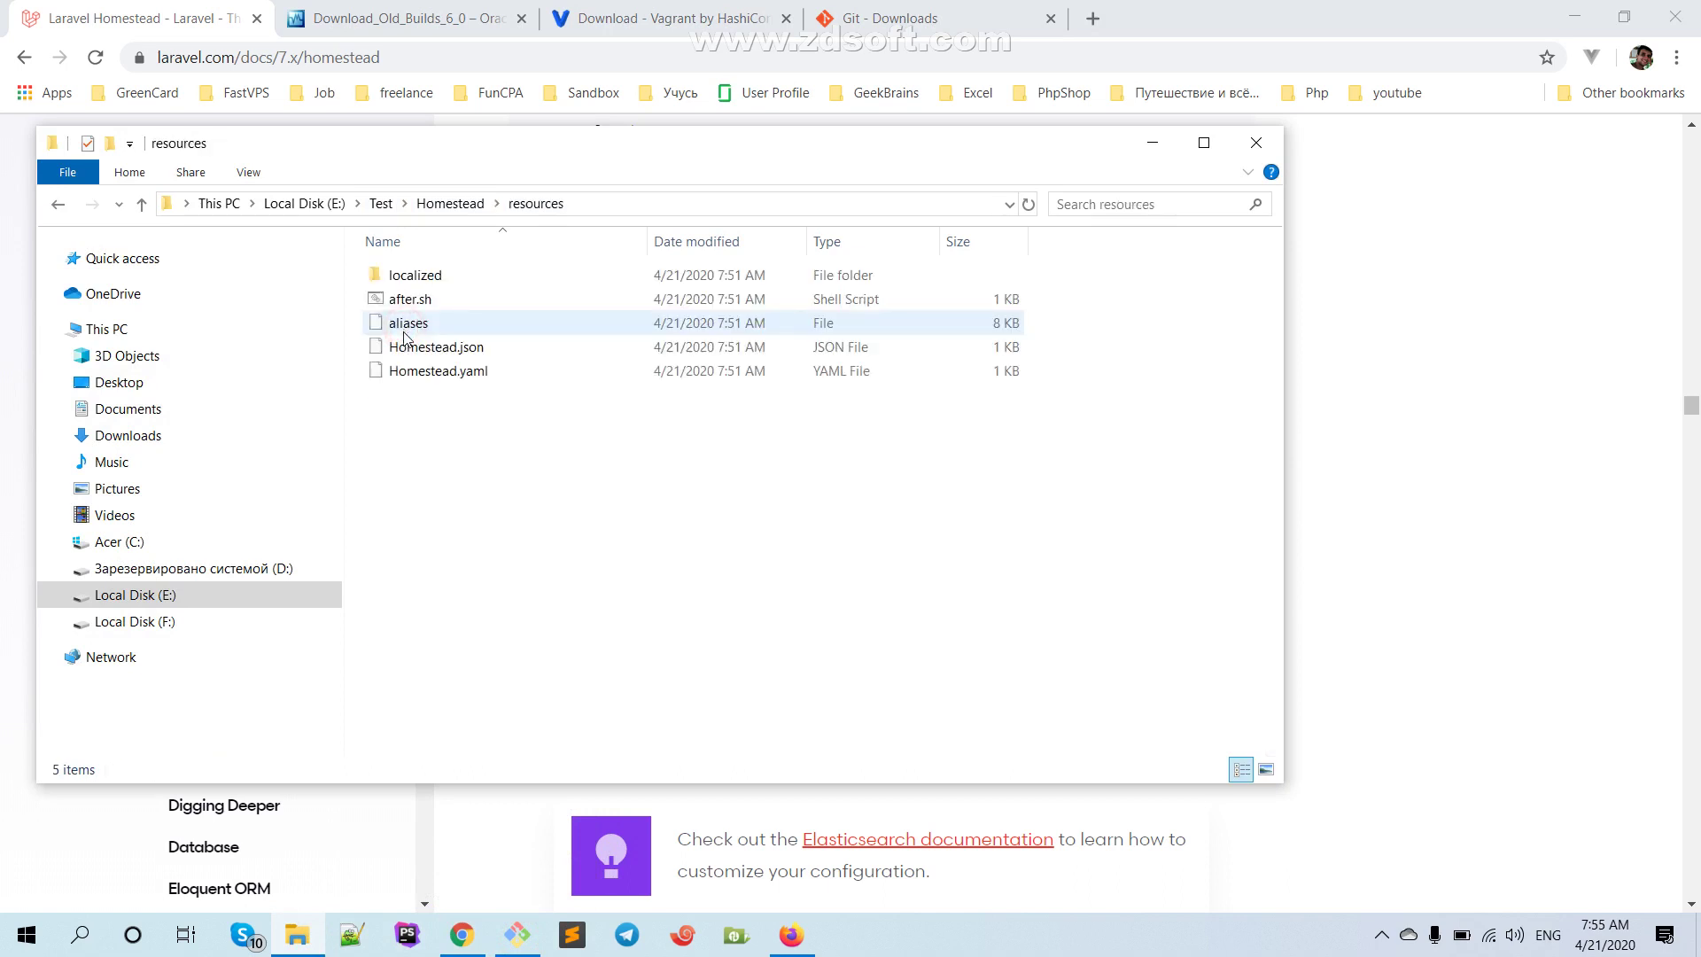
pyautogui.click(433, 379)
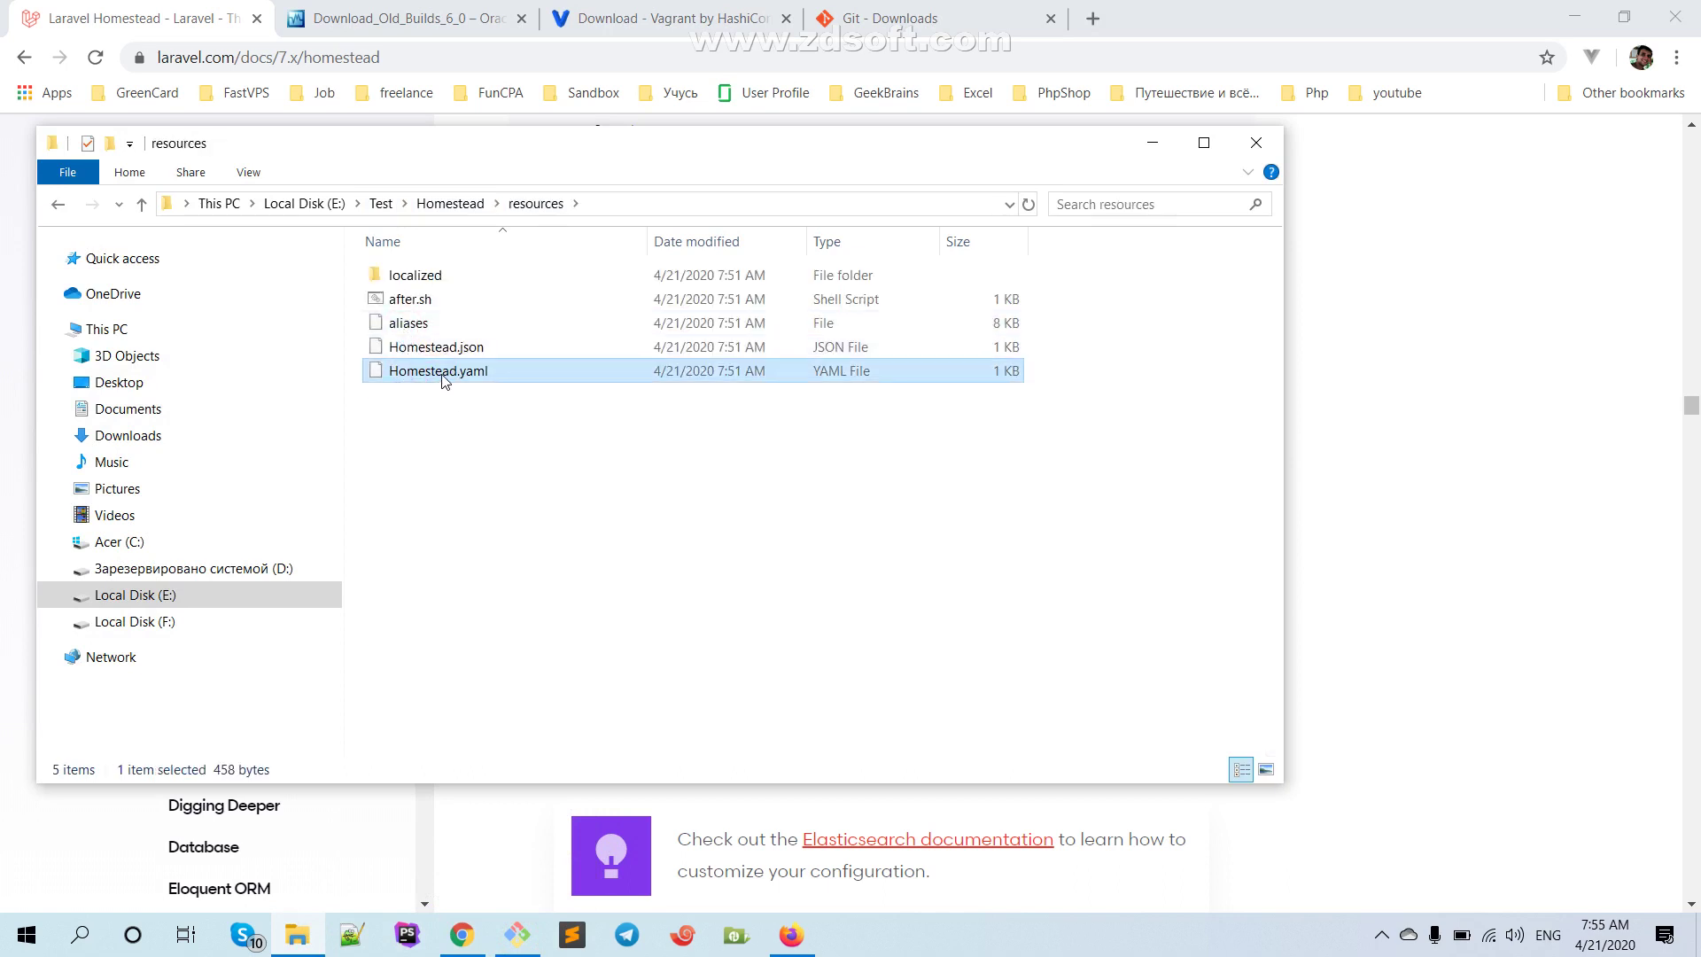
pyautogui.rightClick(443, 370)
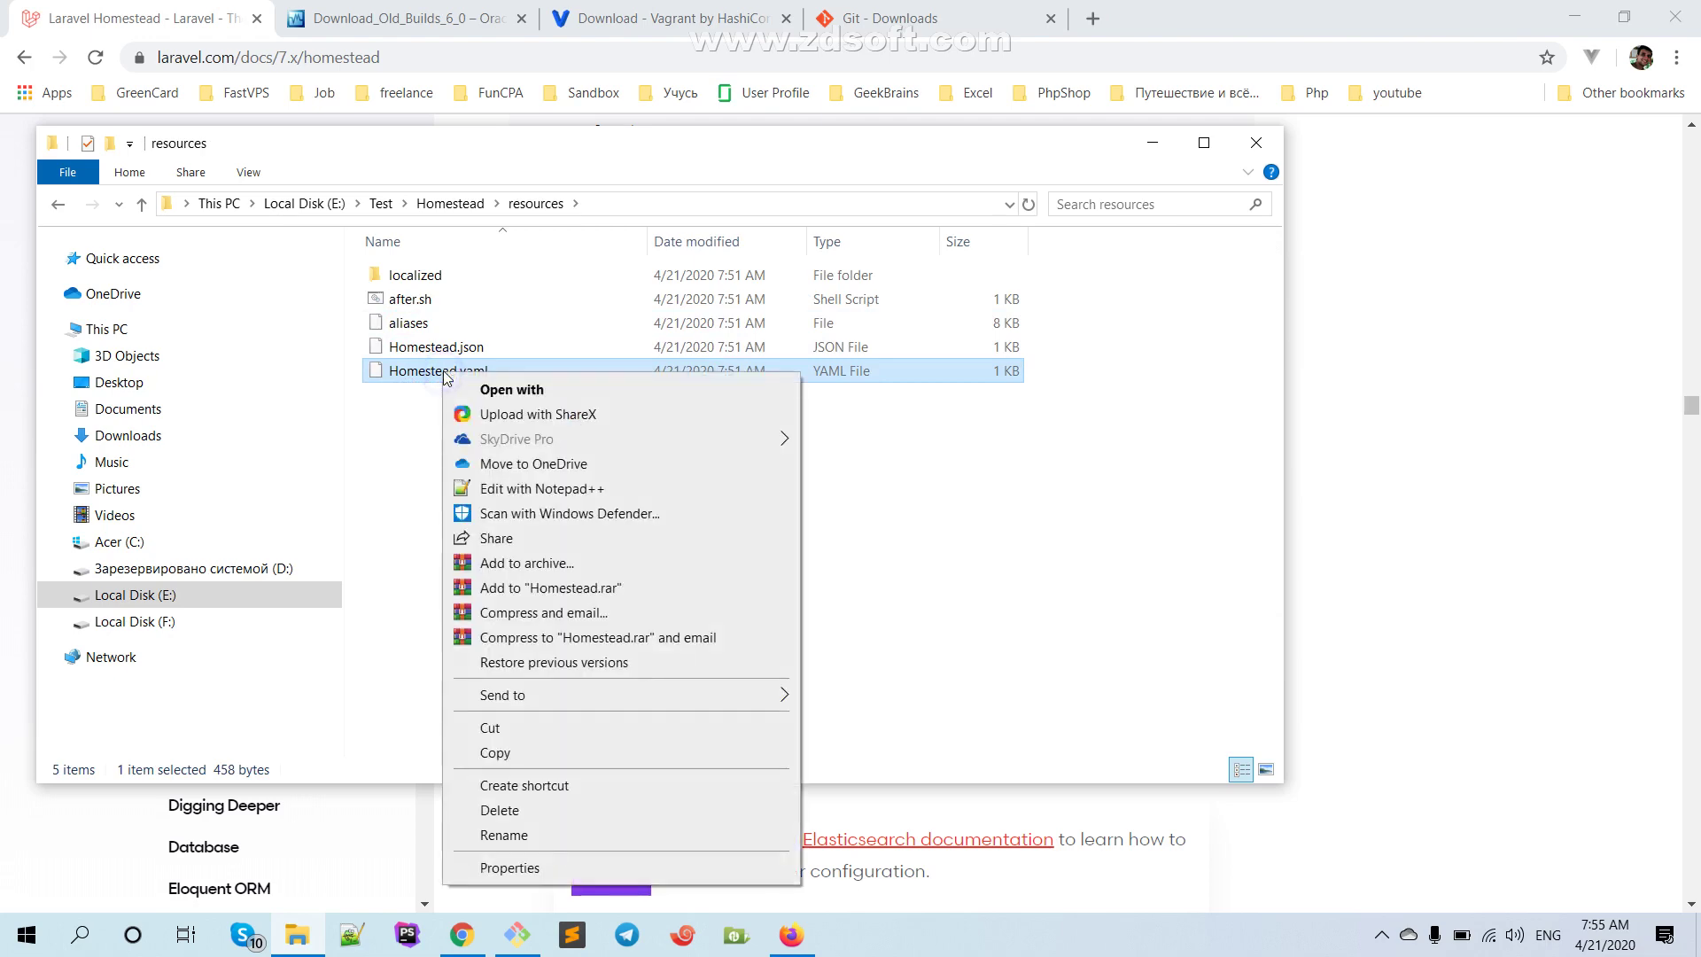
pyautogui.click(514, 488)
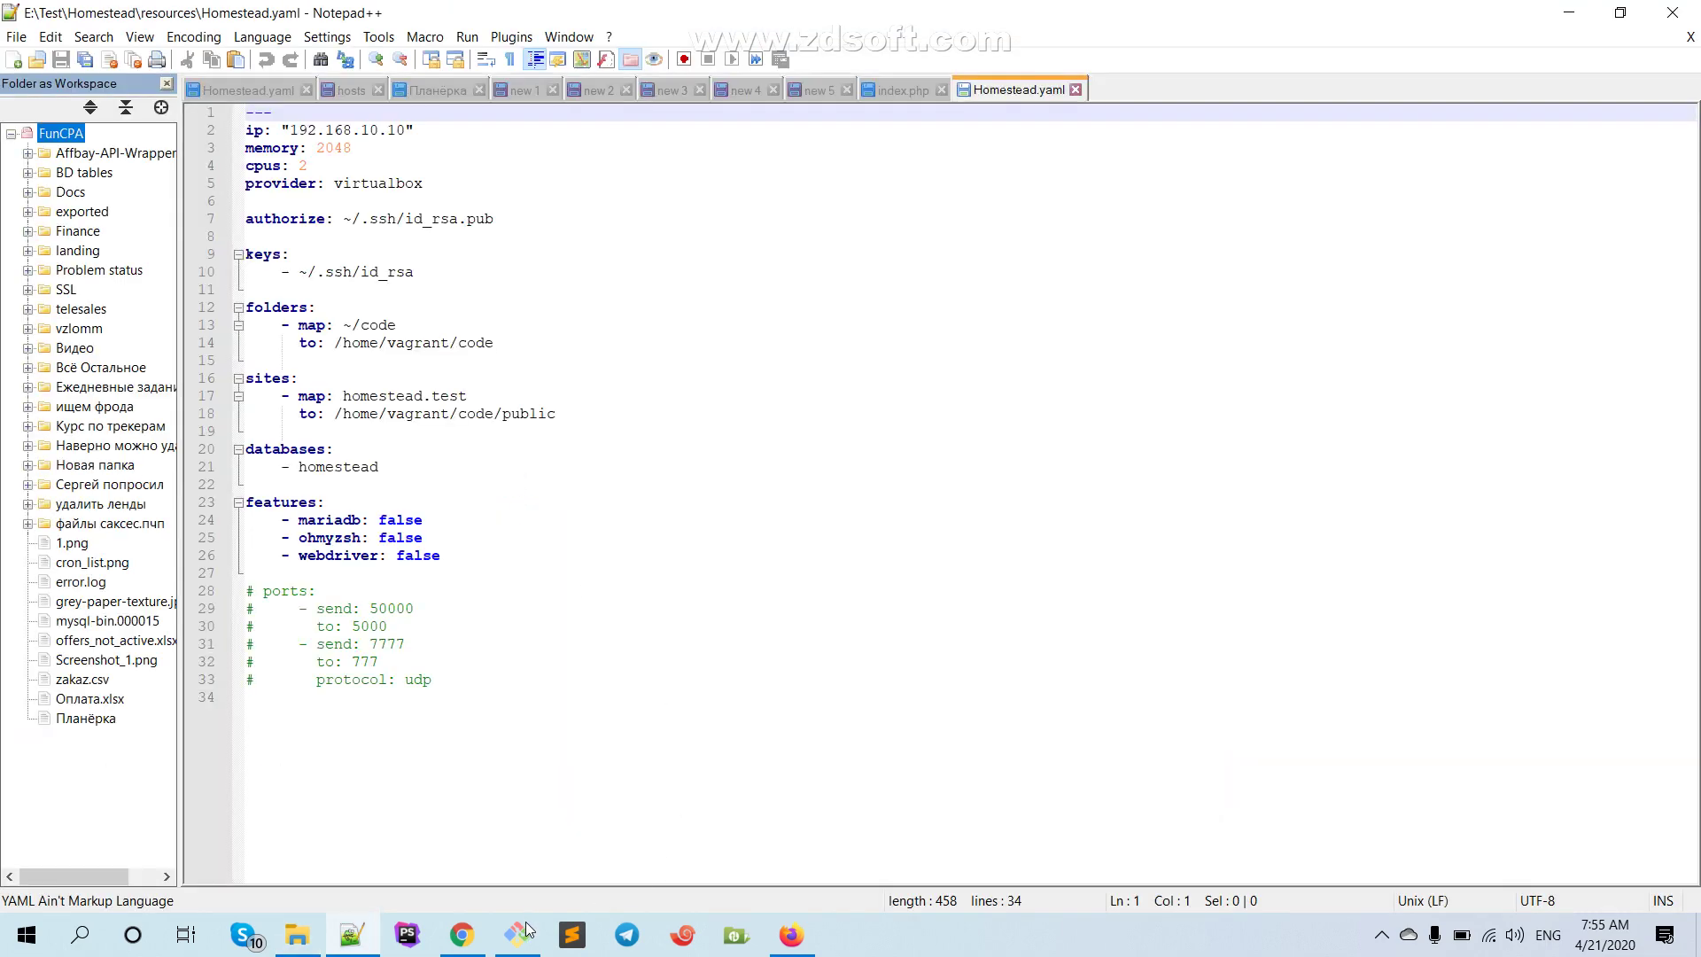
# Change Git Bash into the Homestead resources folder using 'cd res' with tab completion
pyautogui.click(518, 935)
pyautogui.click(507, 491)
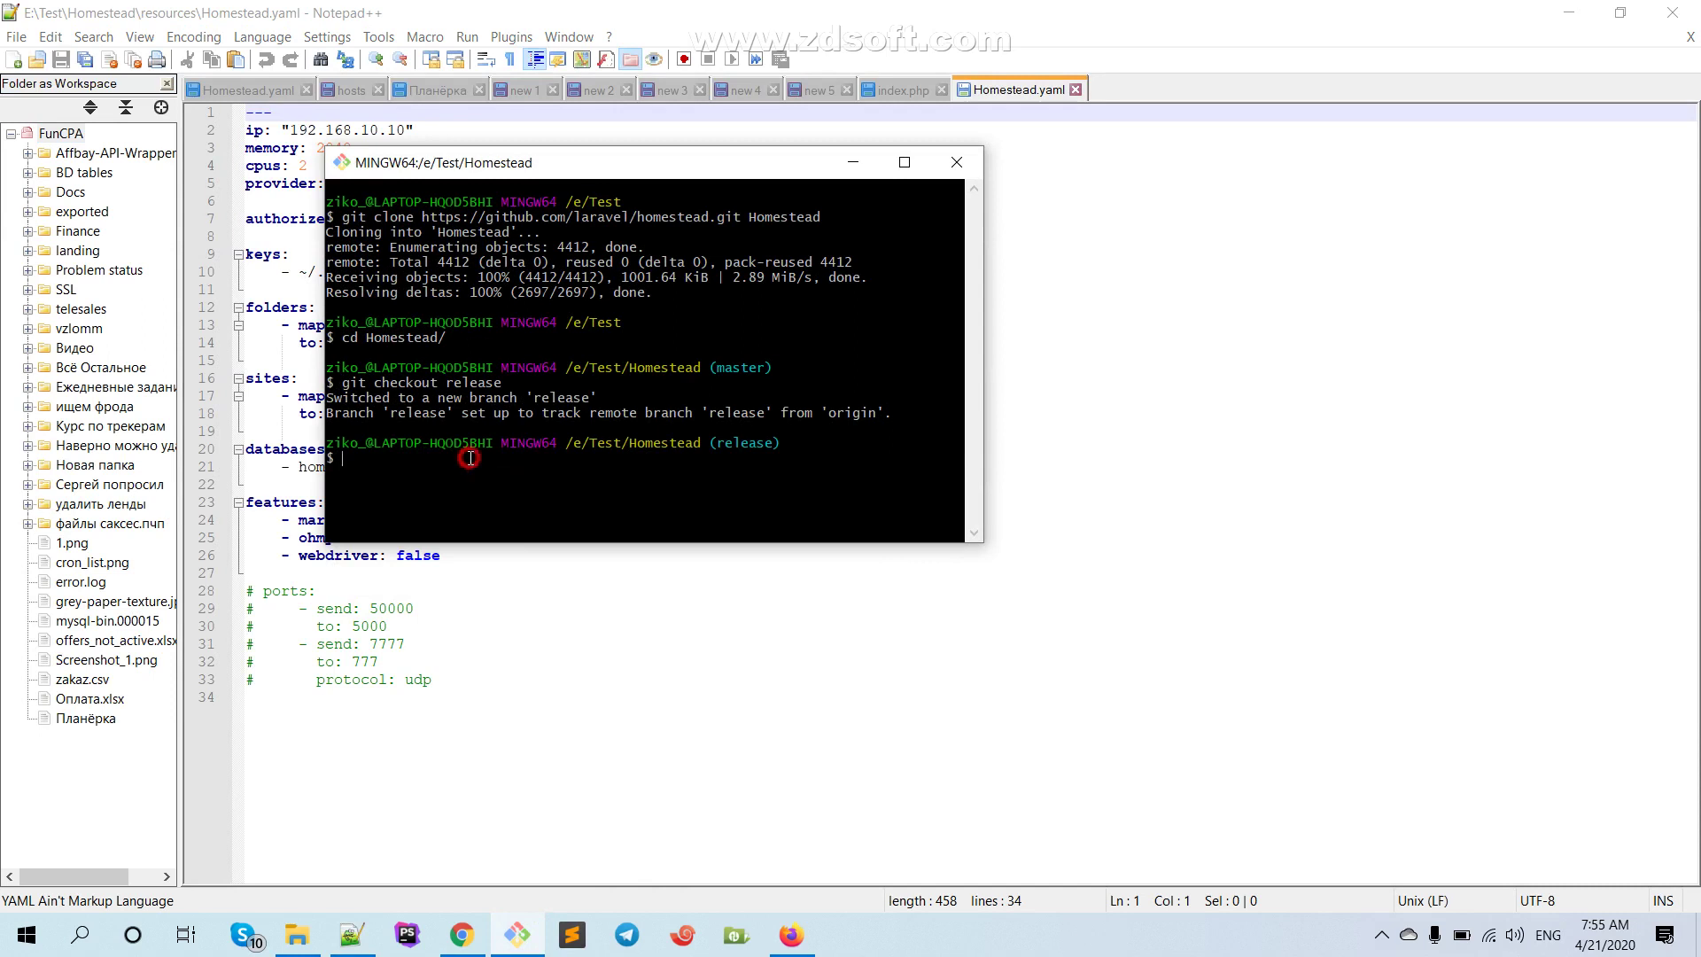
pyautogui.write('cd')
pyautogui.click(302, 938)
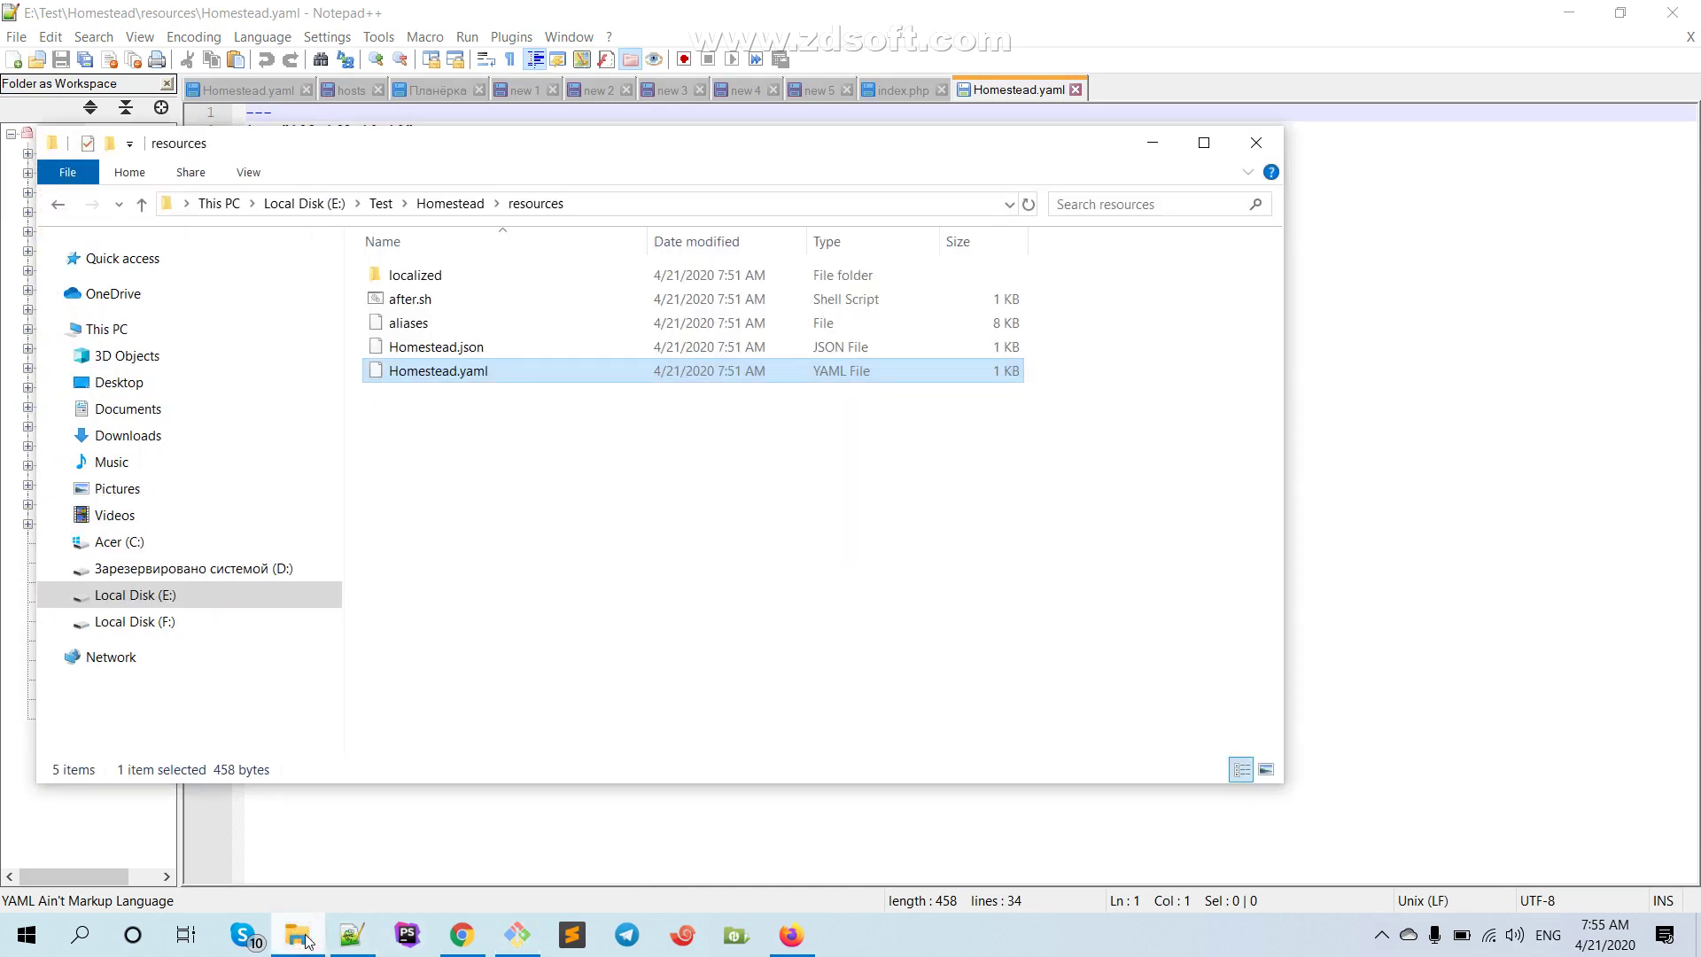
pyautogui.click(301, 937)
pyautogui.write('res')
pyautogui.press('Tab')
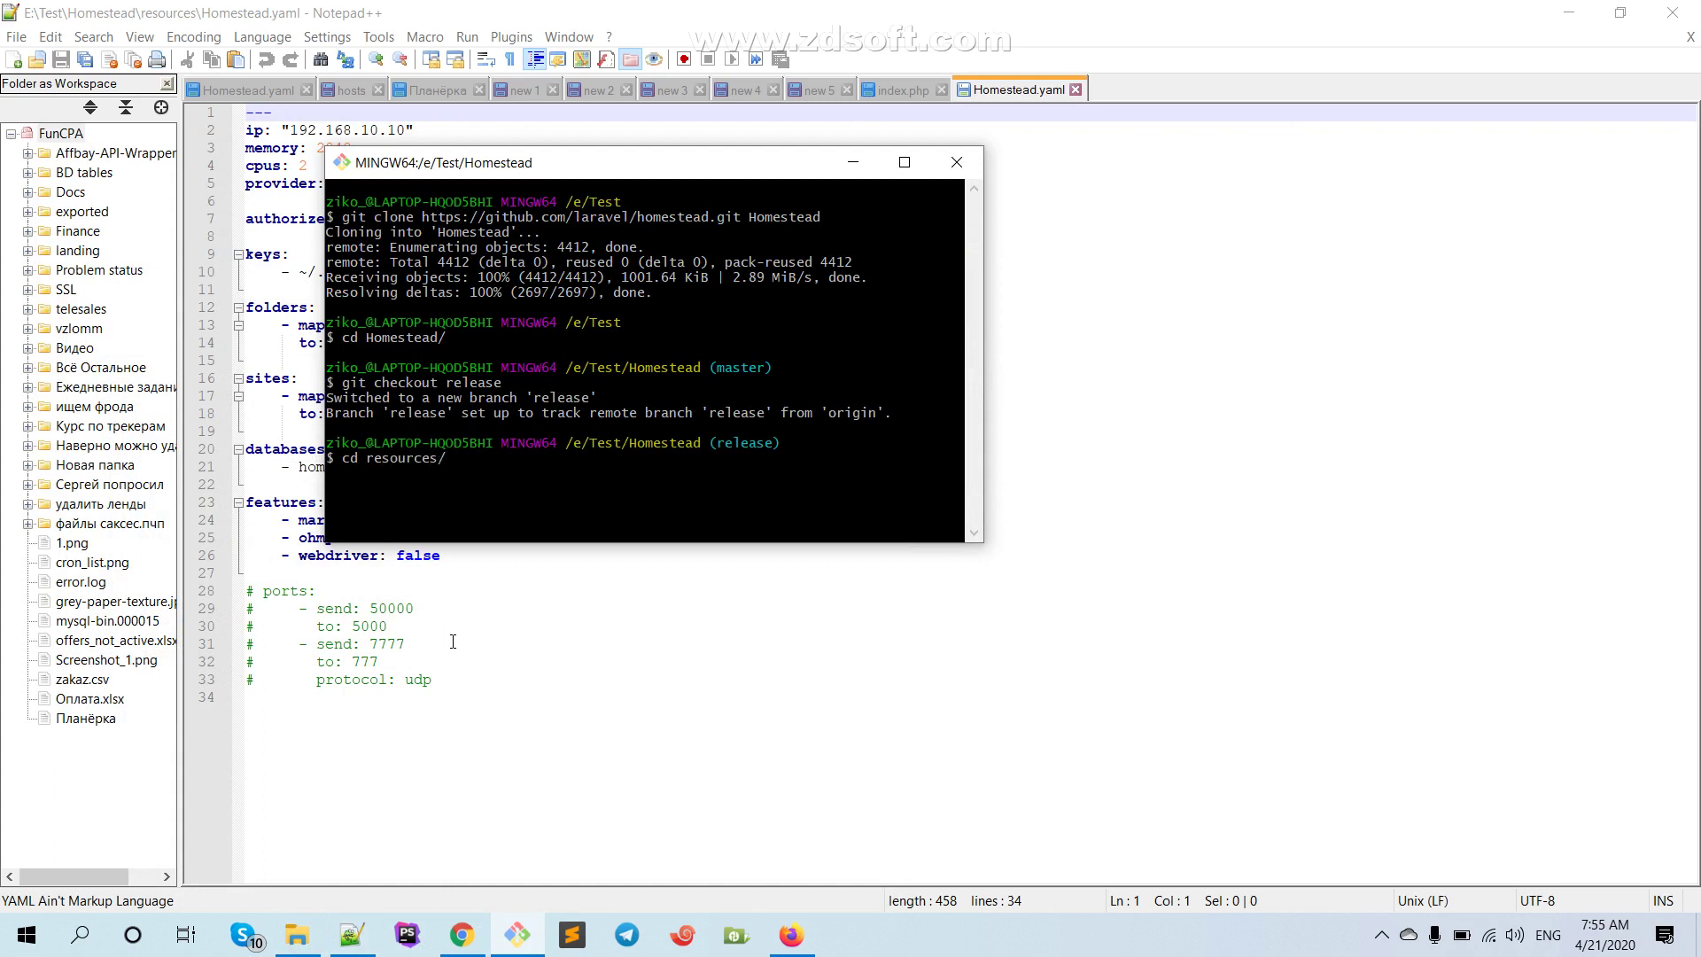
pyautogui.press('Return')
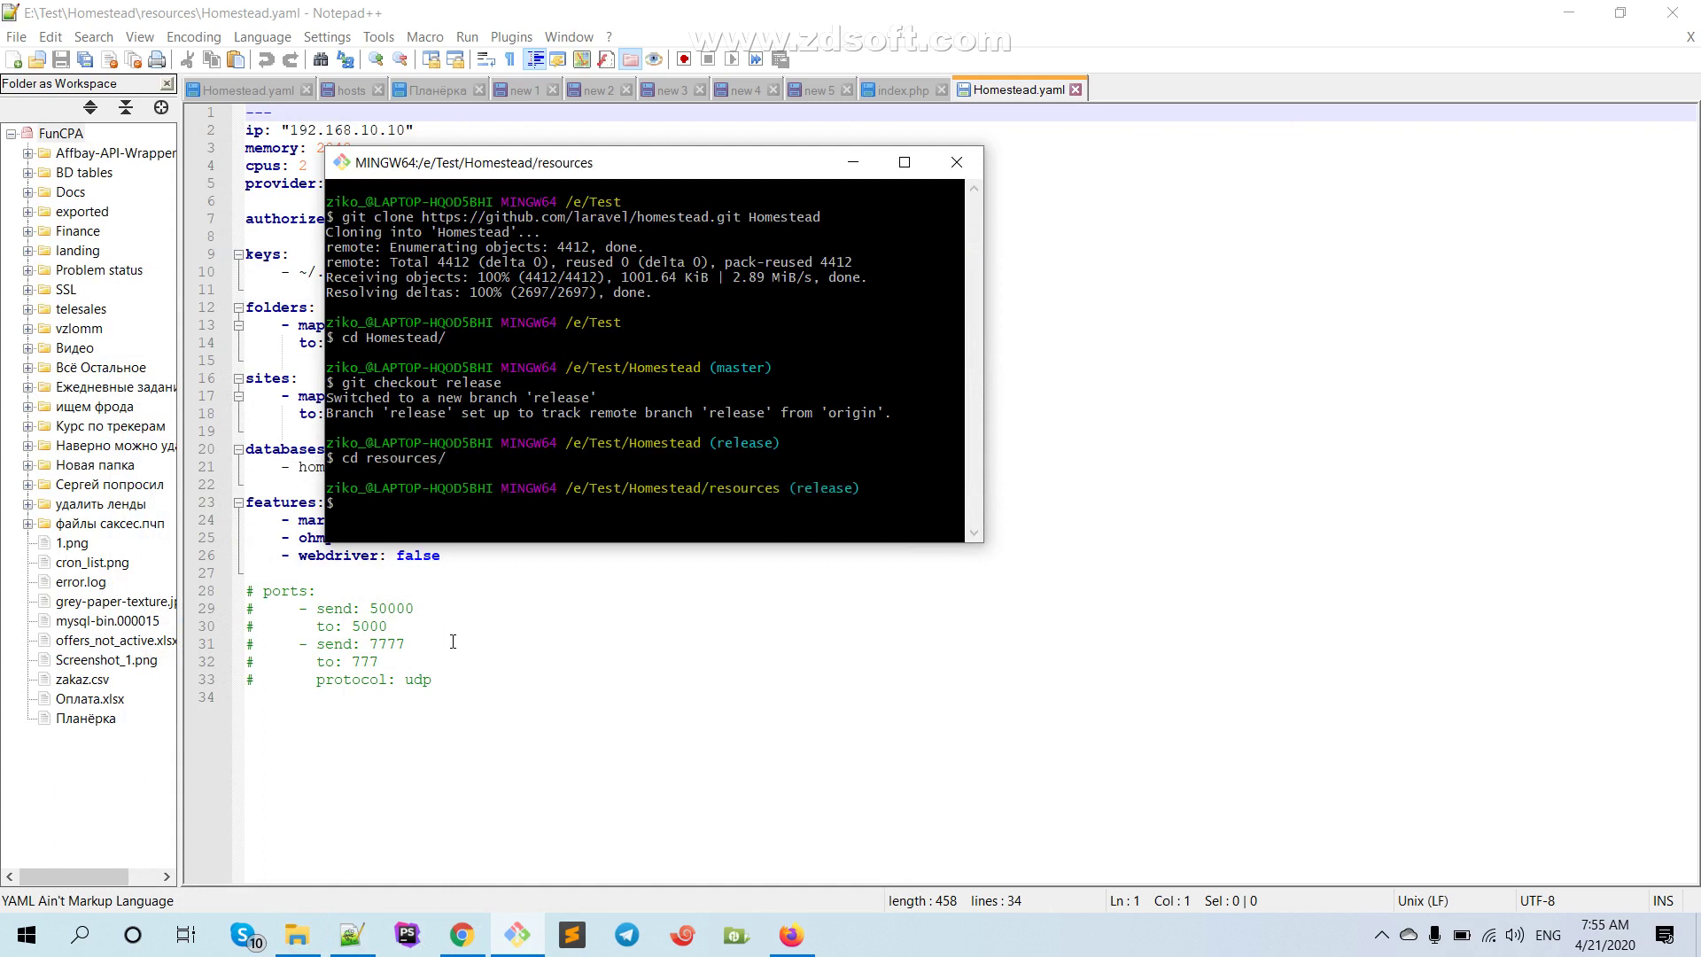
# List resources with ls and ls -lah in a maximized terminal, then type 'nano Homestead.yaml'
pyautogui.write('ls')
pyautogui.press('Return')
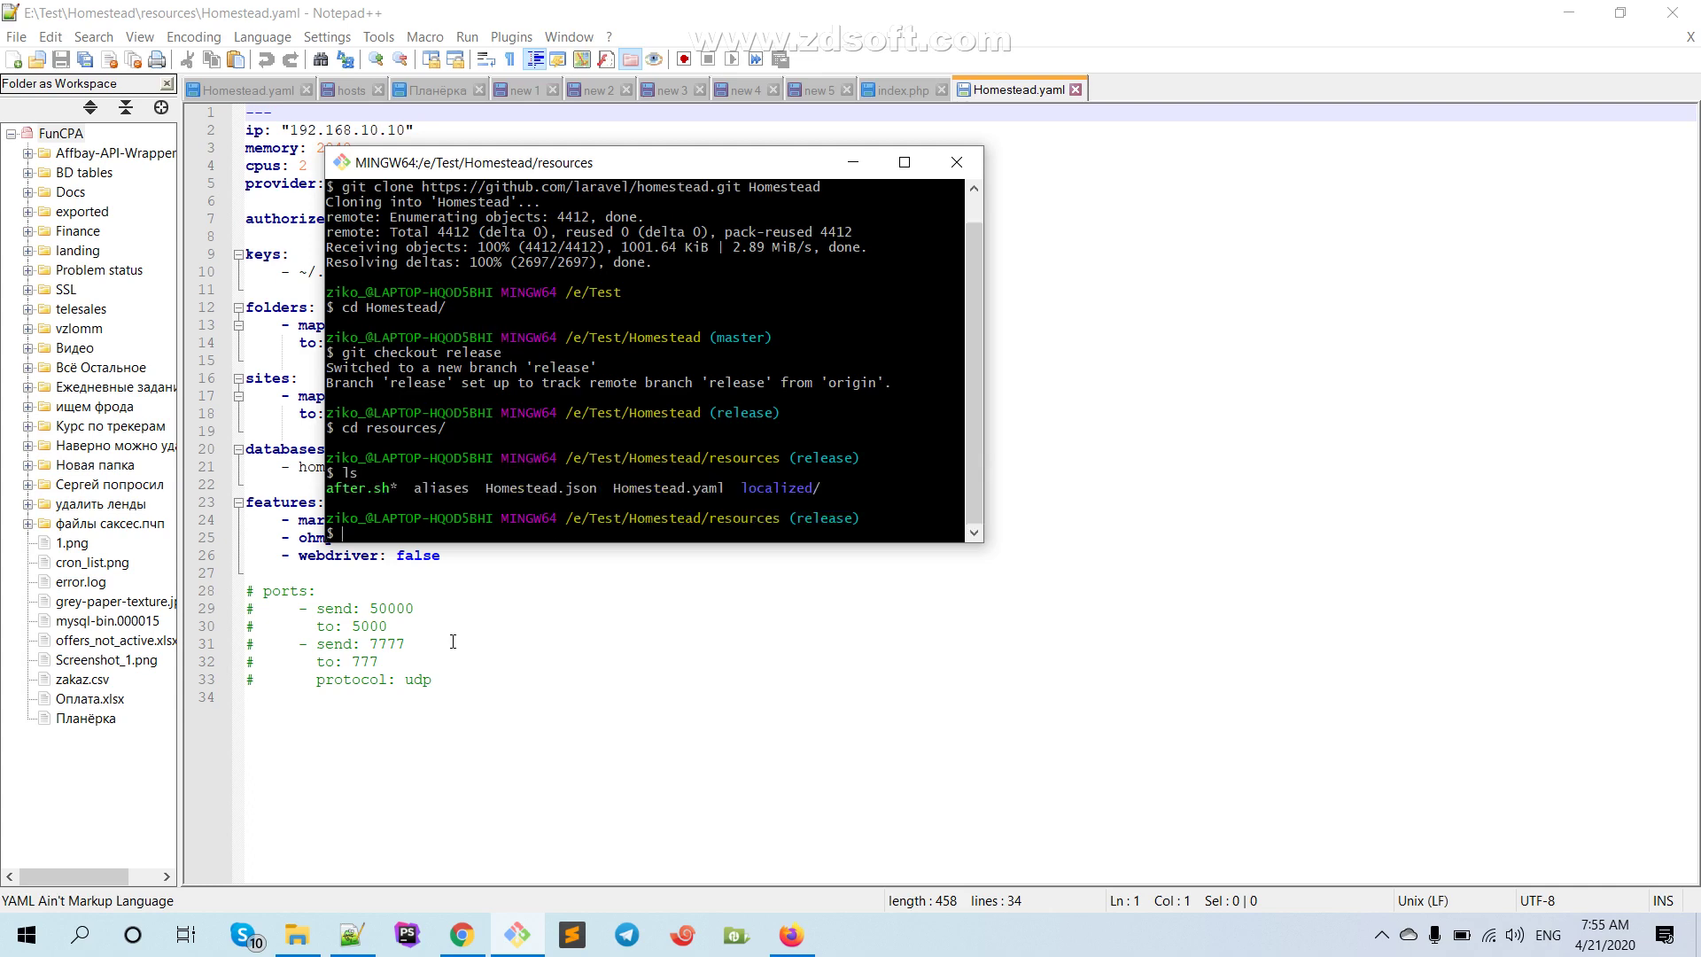
pyautogui.click(904, 161)
pyautogui.write('ls')
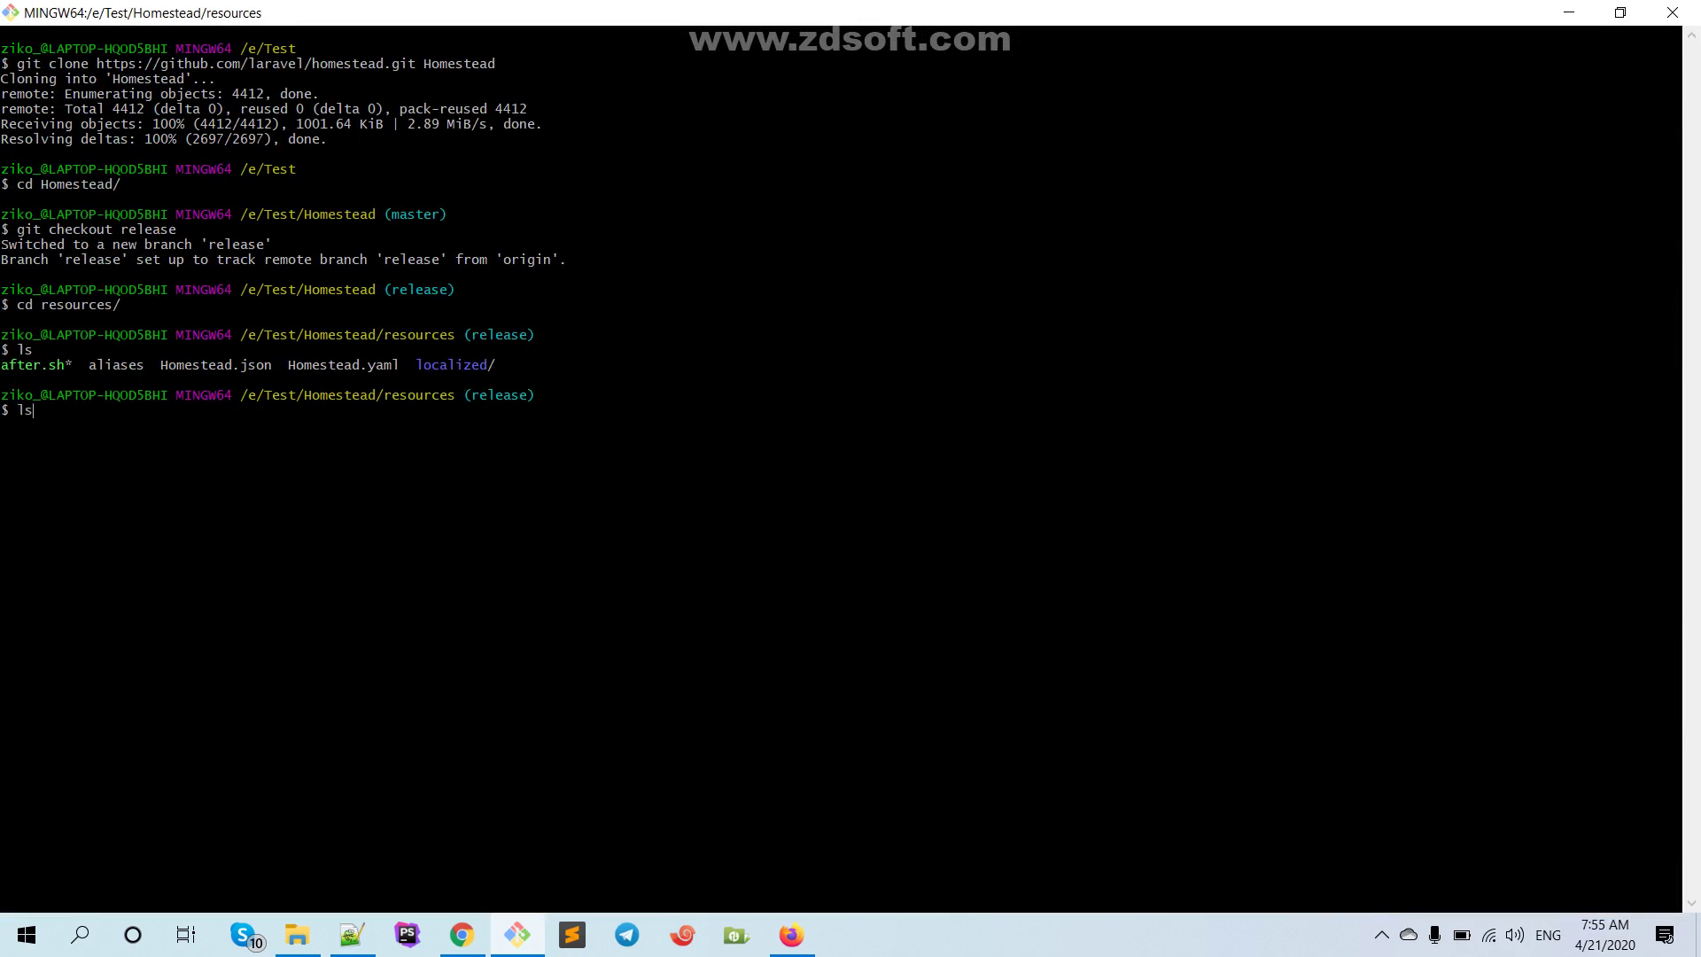
pyautogui.write(' -lah')
pyautogui.press('Return')
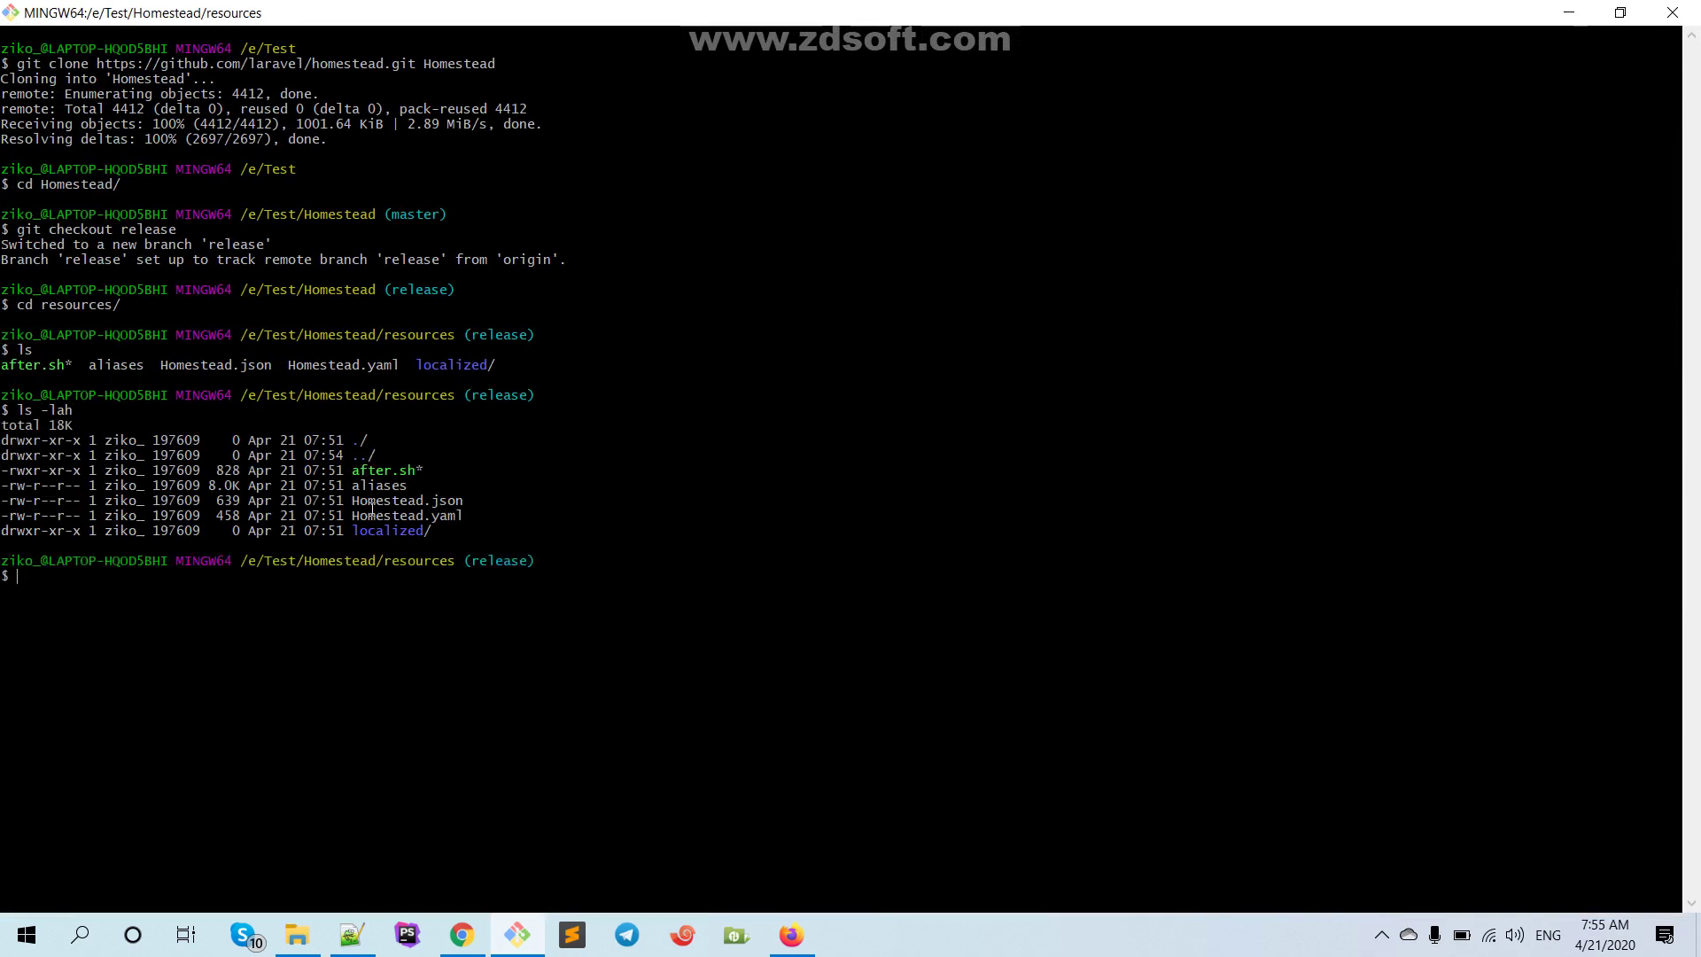
pyautogui.moveTo(353, 515); pyautogui.dragTo(472, 518)
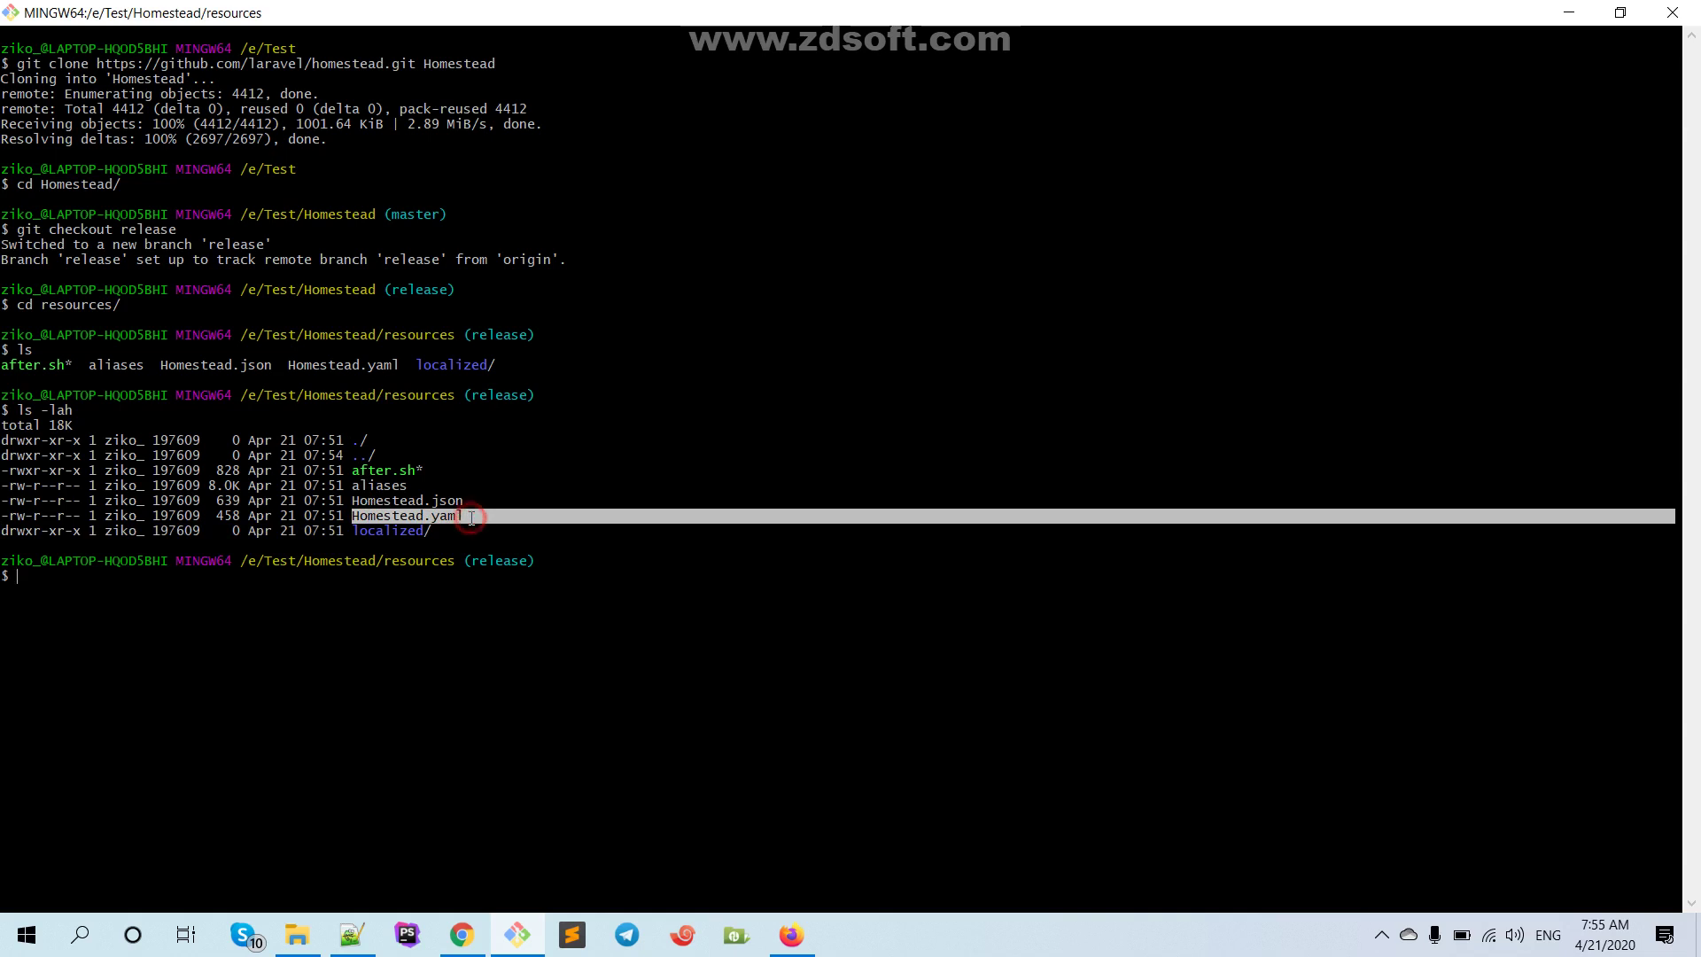
pyautogui.click(194, 580)
pyautogui.write('nano')
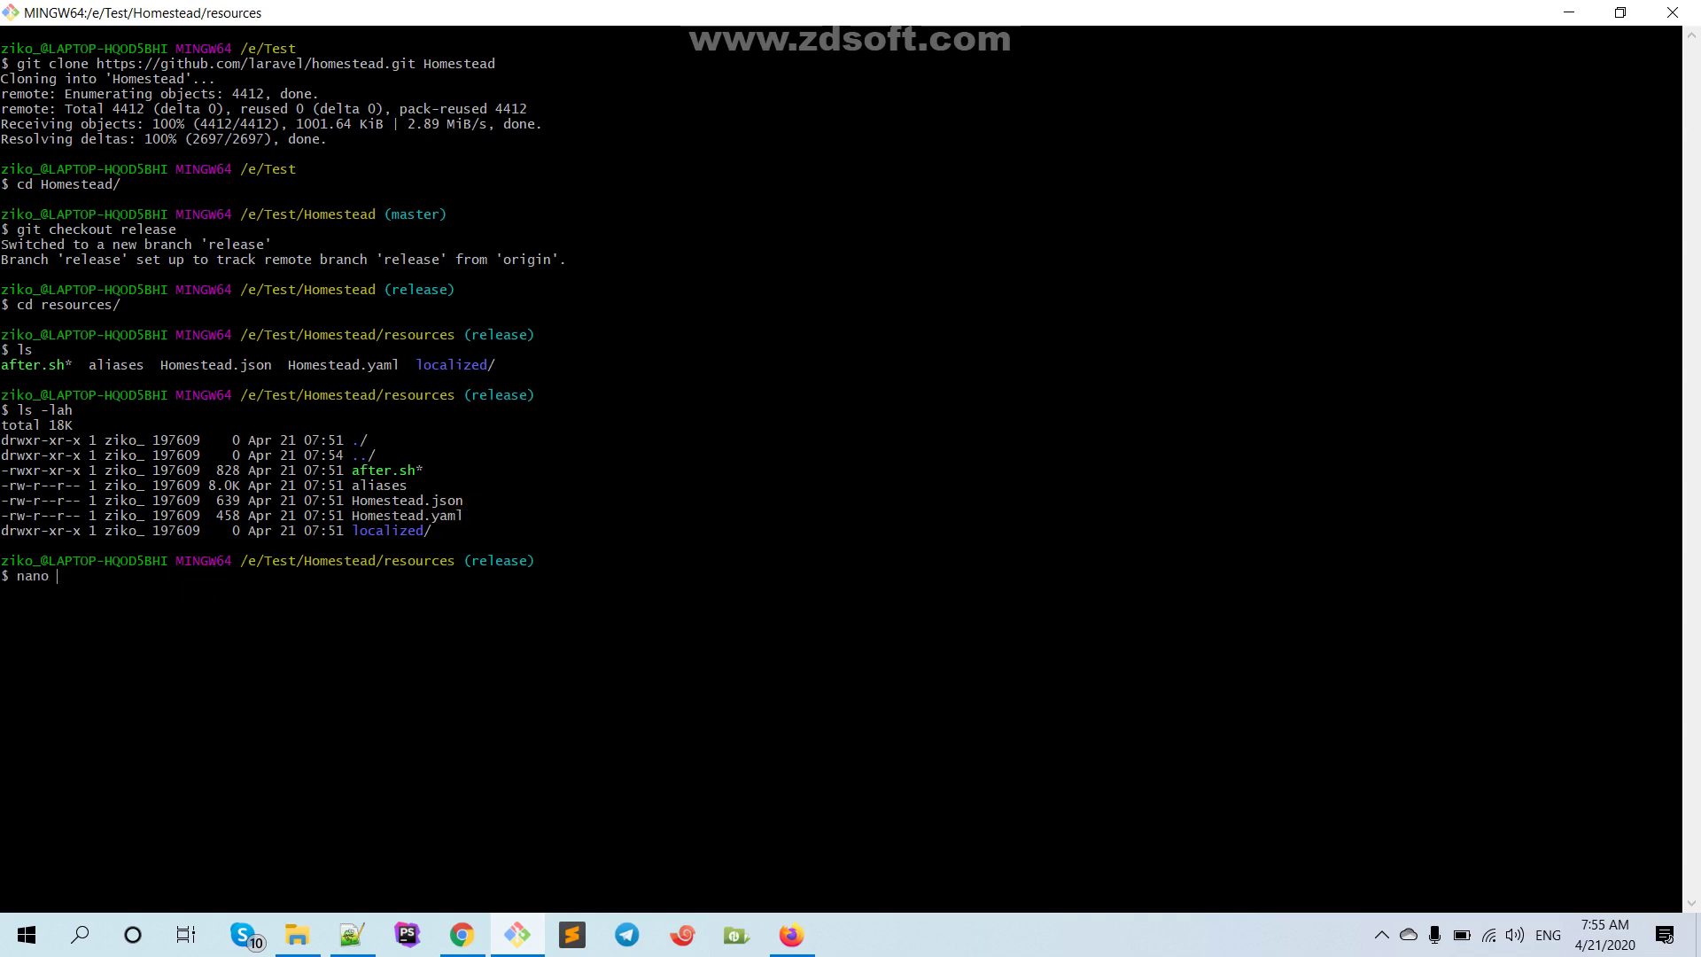
pyautogui.write(' Homestead.yaml')
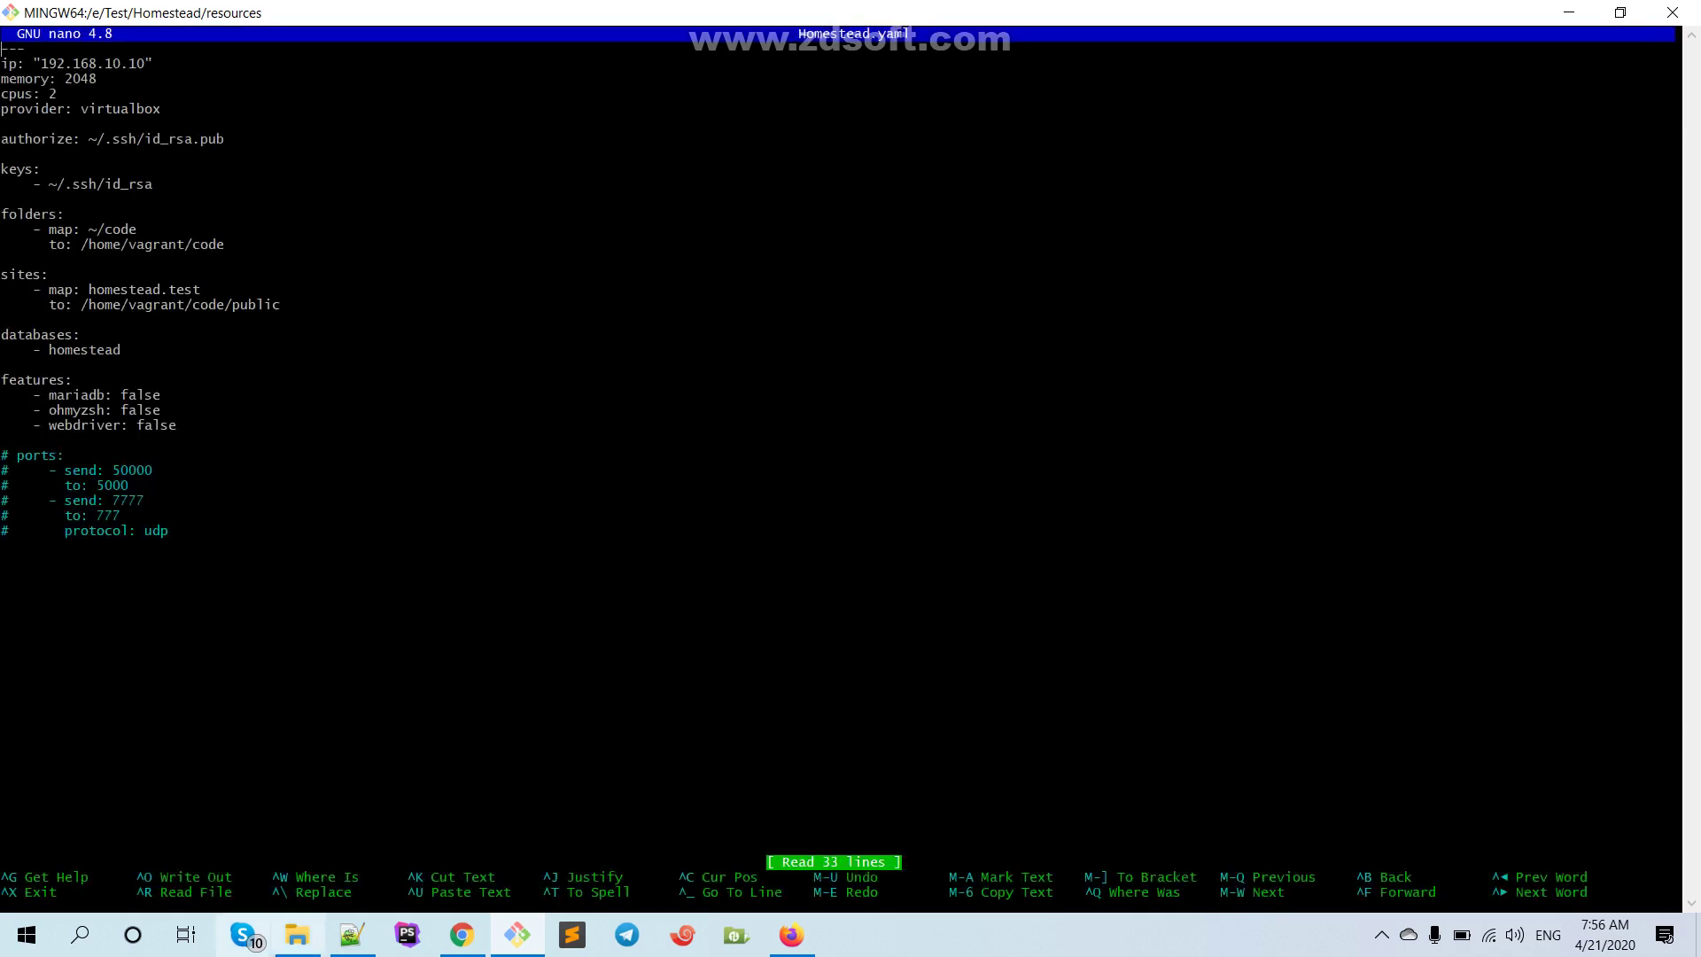
# Exit nano with Ctrl+X and return to Homestead.yaml in Notepad++
pyautogui.click(351, 935)
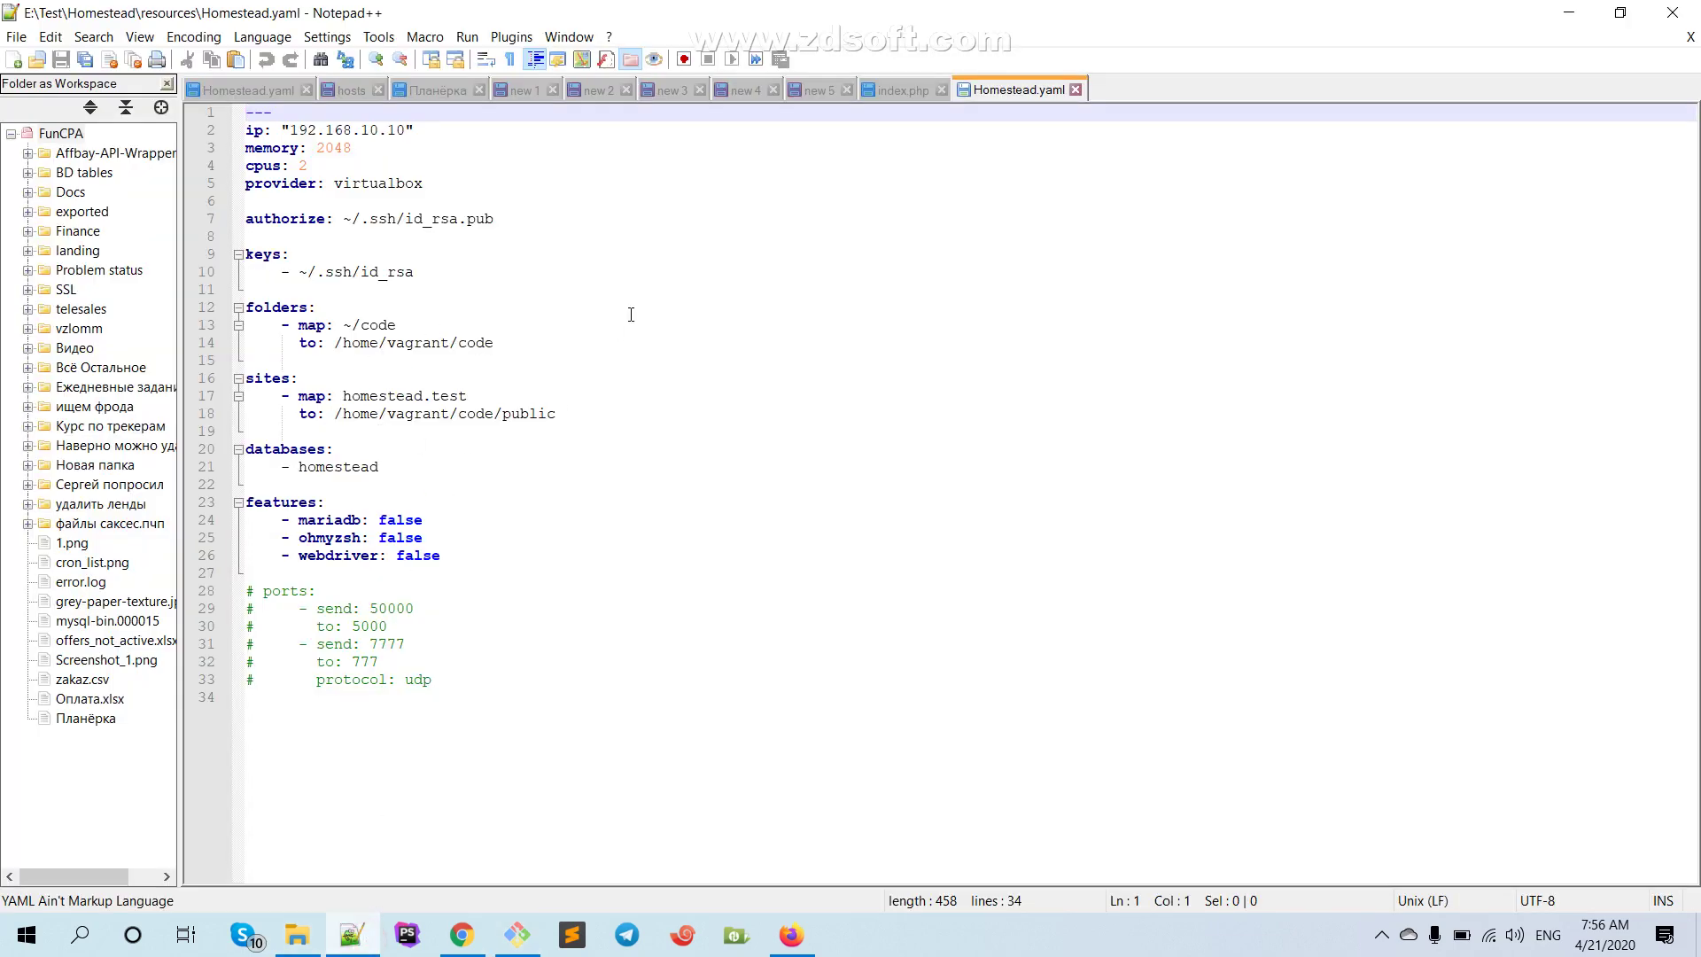
pyautogui.click(351, 932)
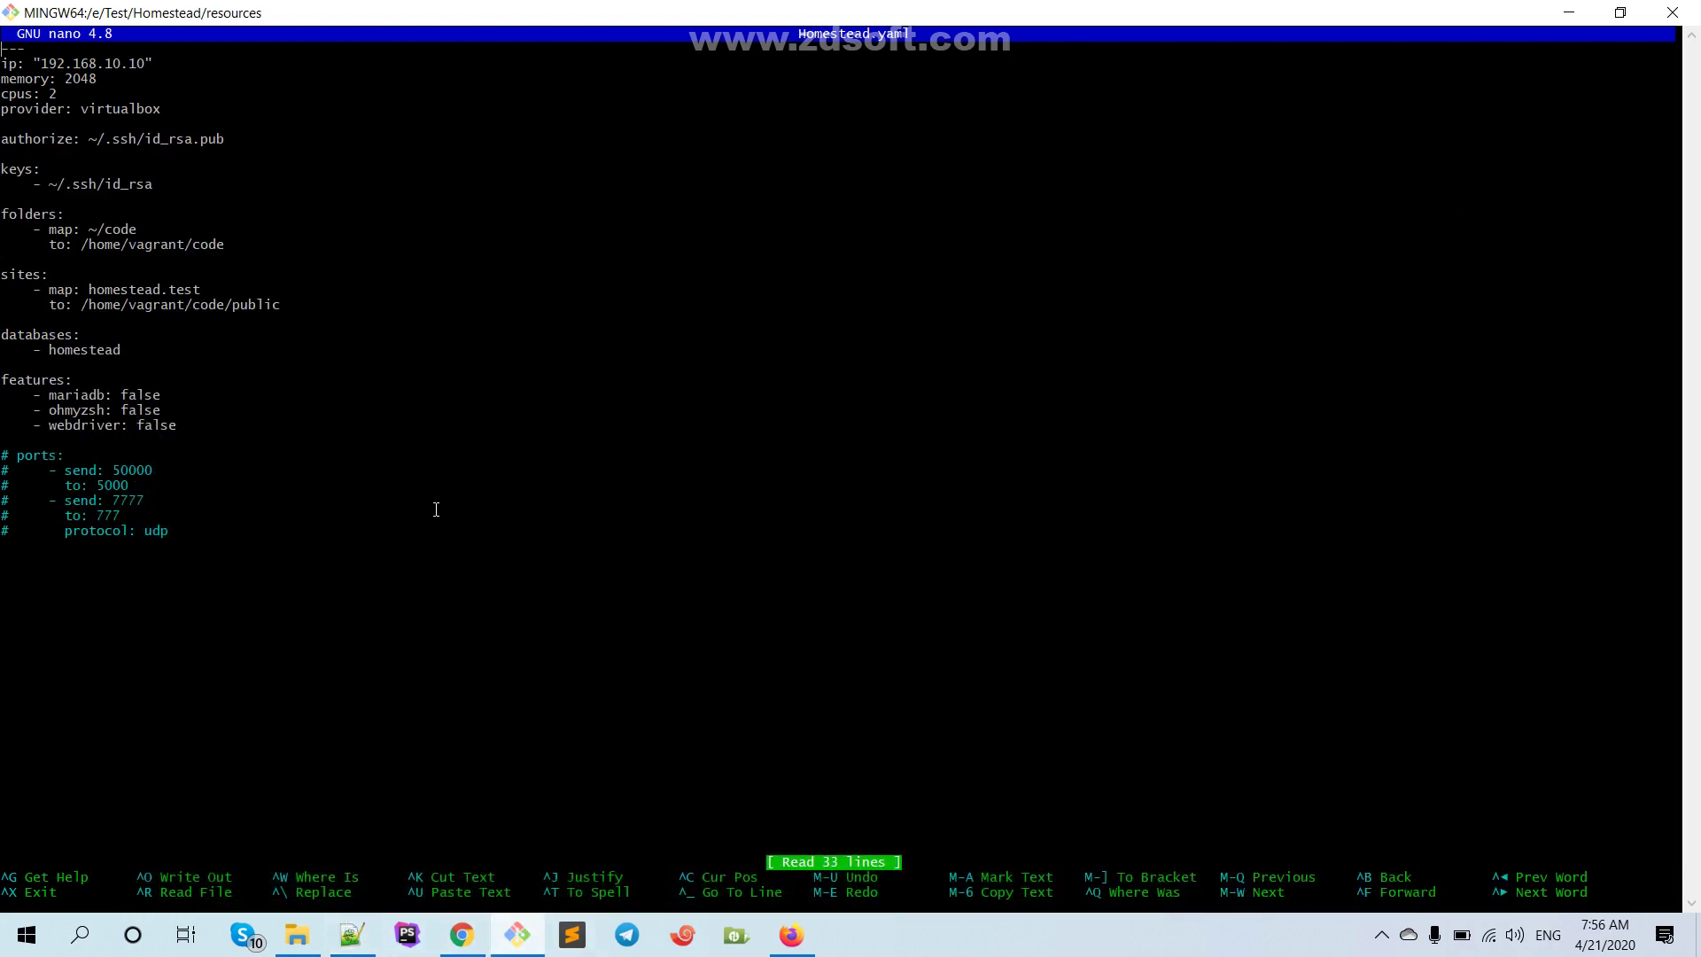
pyautogui.hotkey('ctrl', 'x')
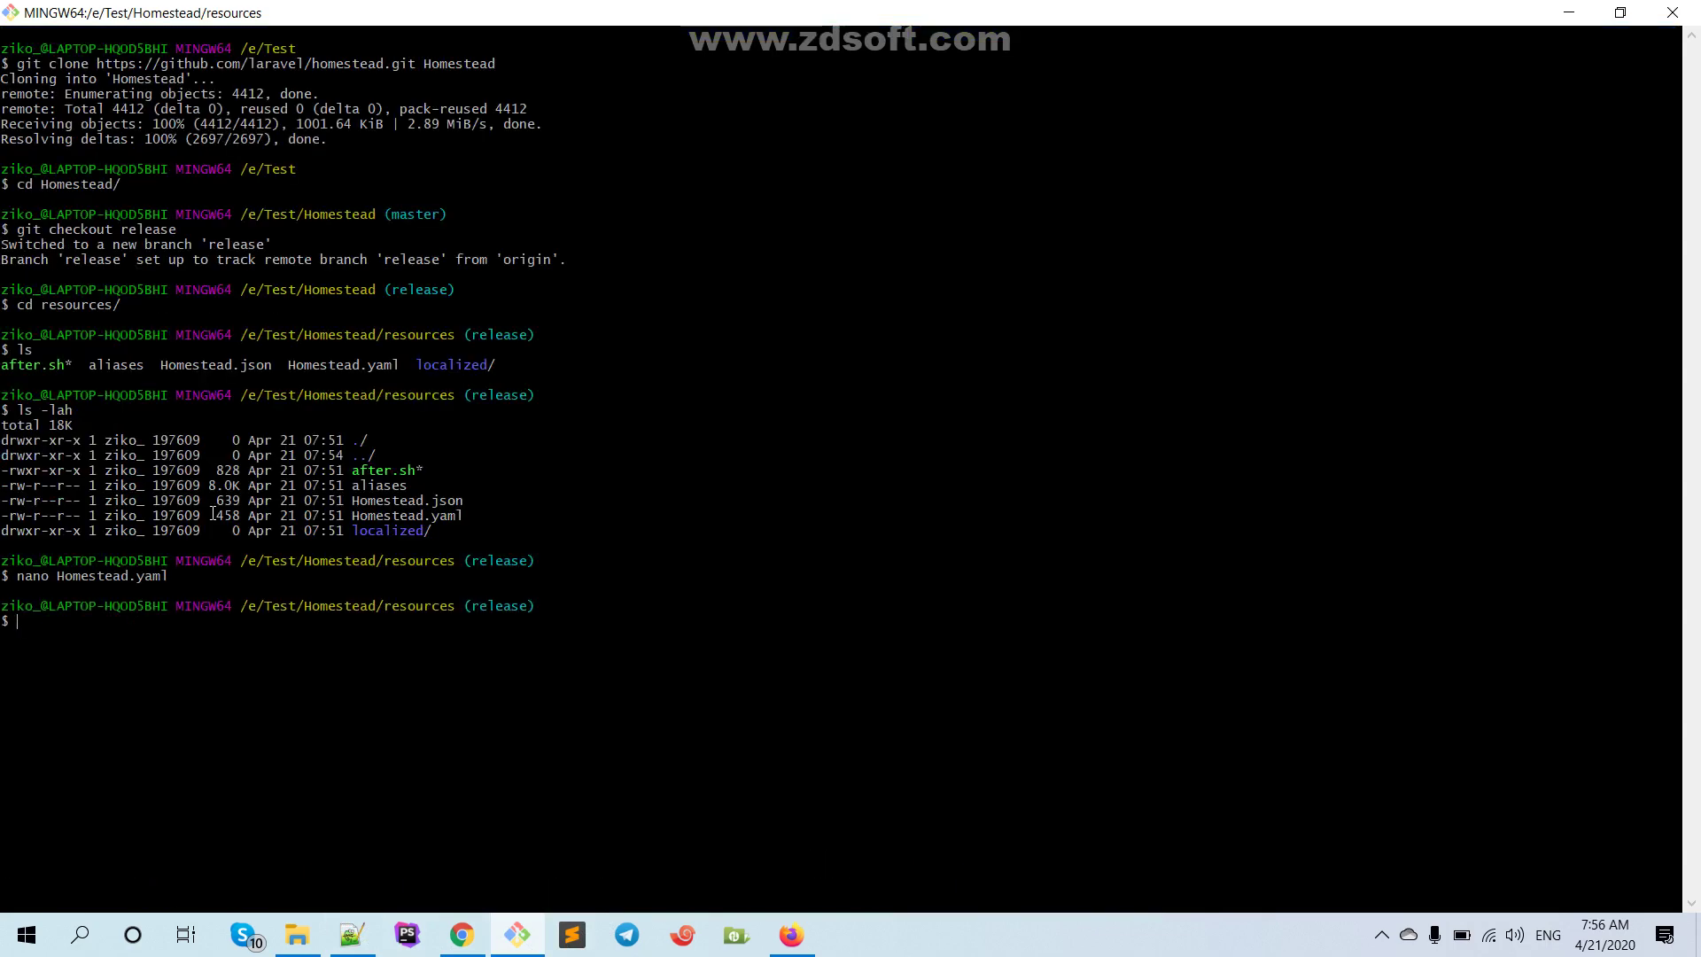
pyautogui.click(352, 934)
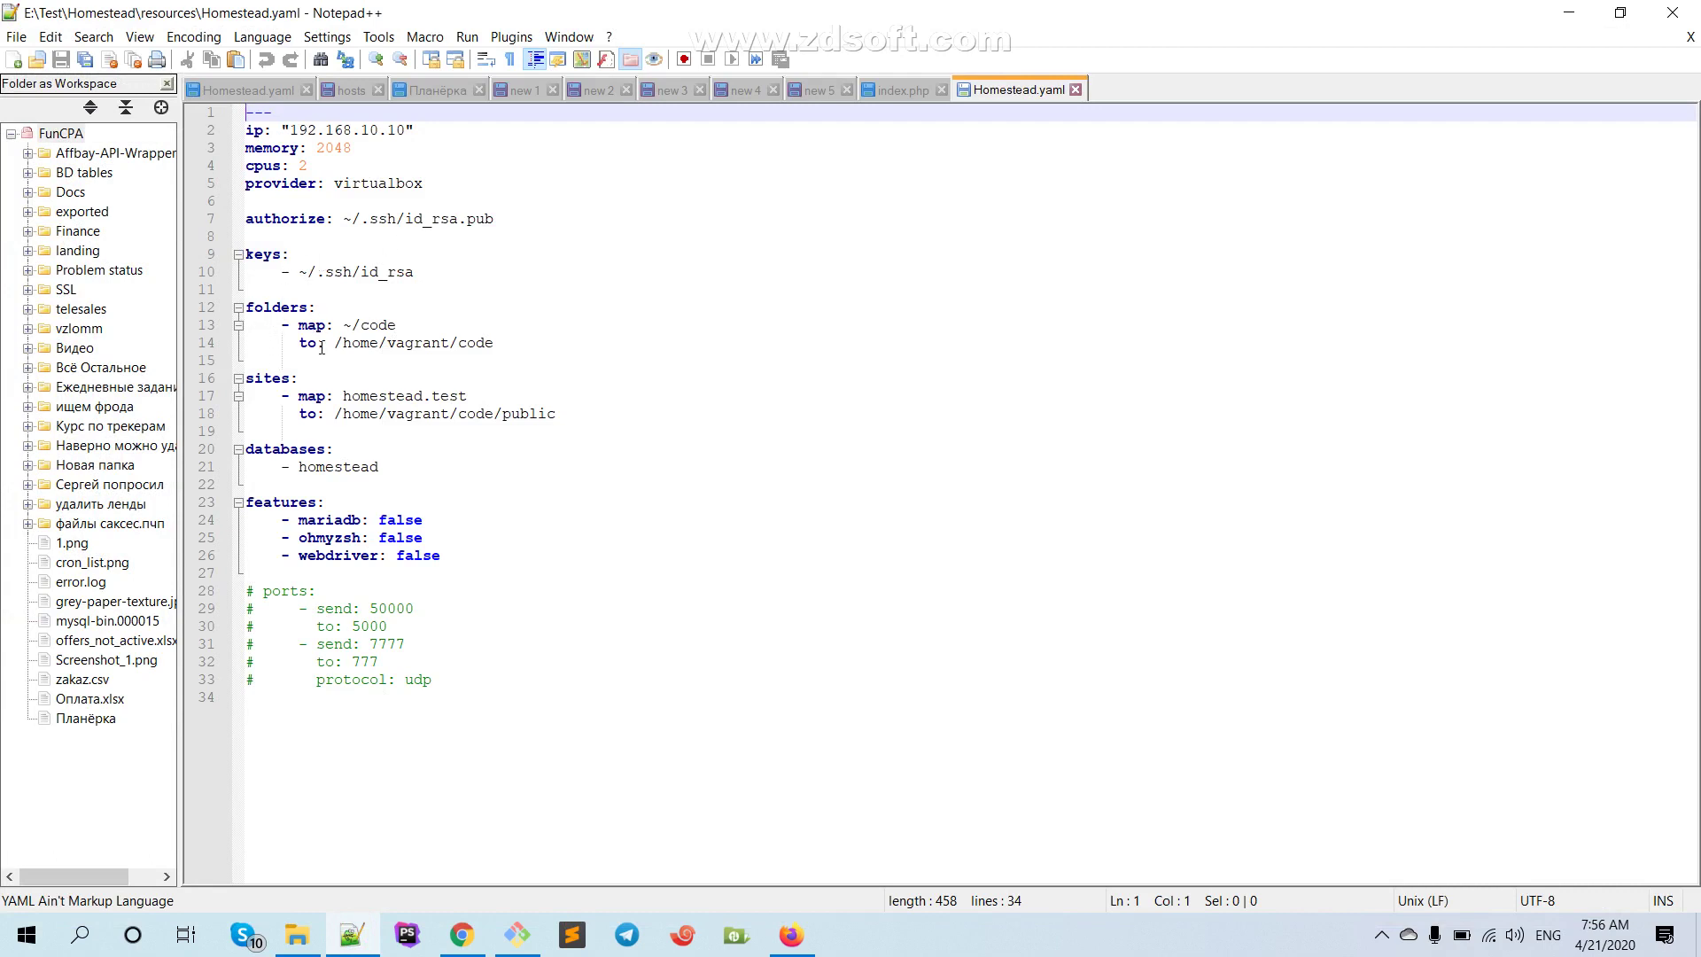
# Review the ~/code folder mapping, homestead.test site and homestead database entries
pyautogui.click(518, 347)
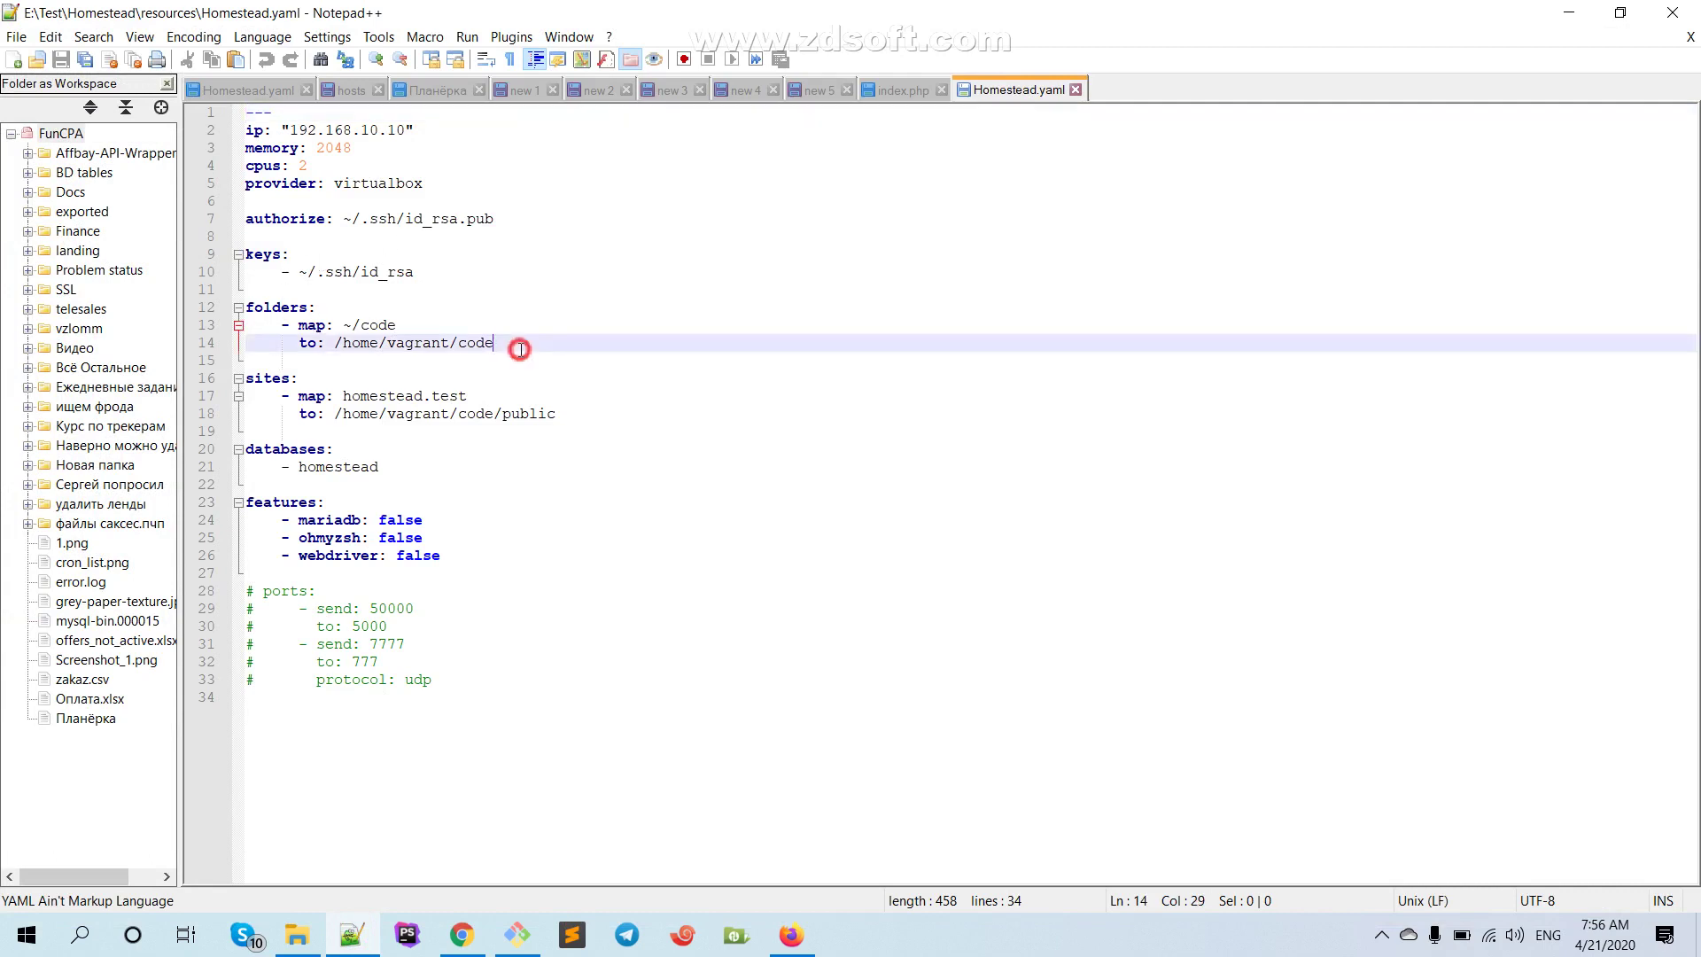
pyautogui.click(368, 326)
pyautogui.click(462, 406)
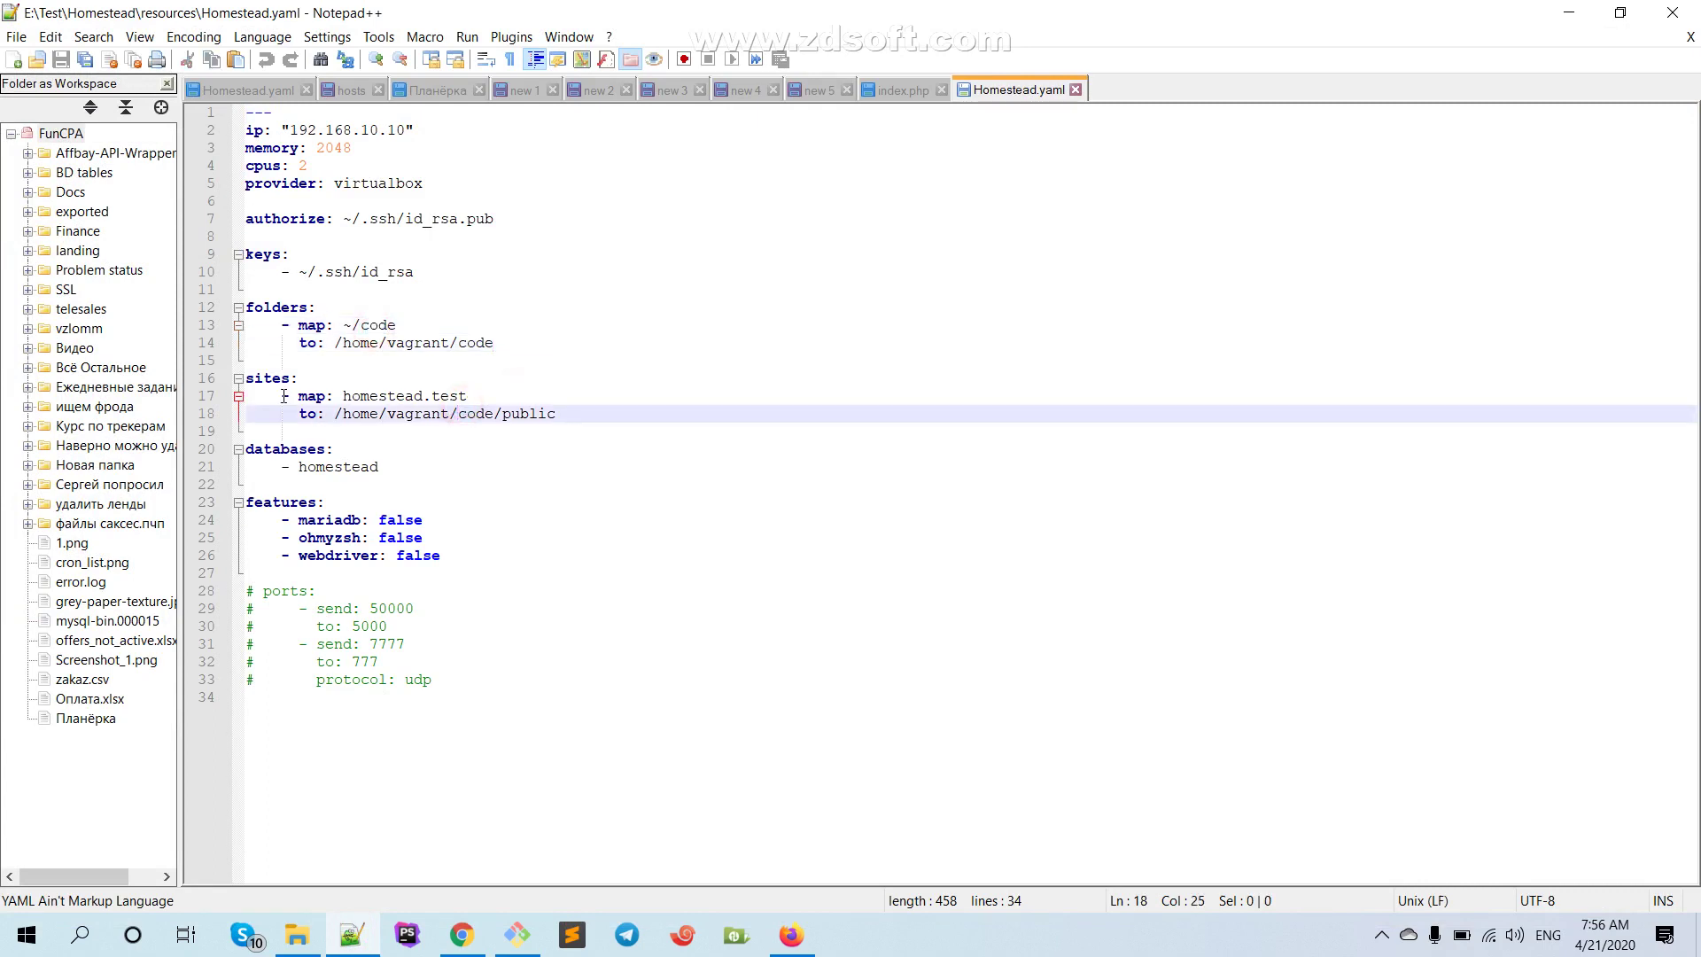
pyautogui.moveTo(344, 396); pyautogui.dragTo(467, 396)
pyautogui.moveTo(298, 413); pyautogui.dragTo(568, 418)
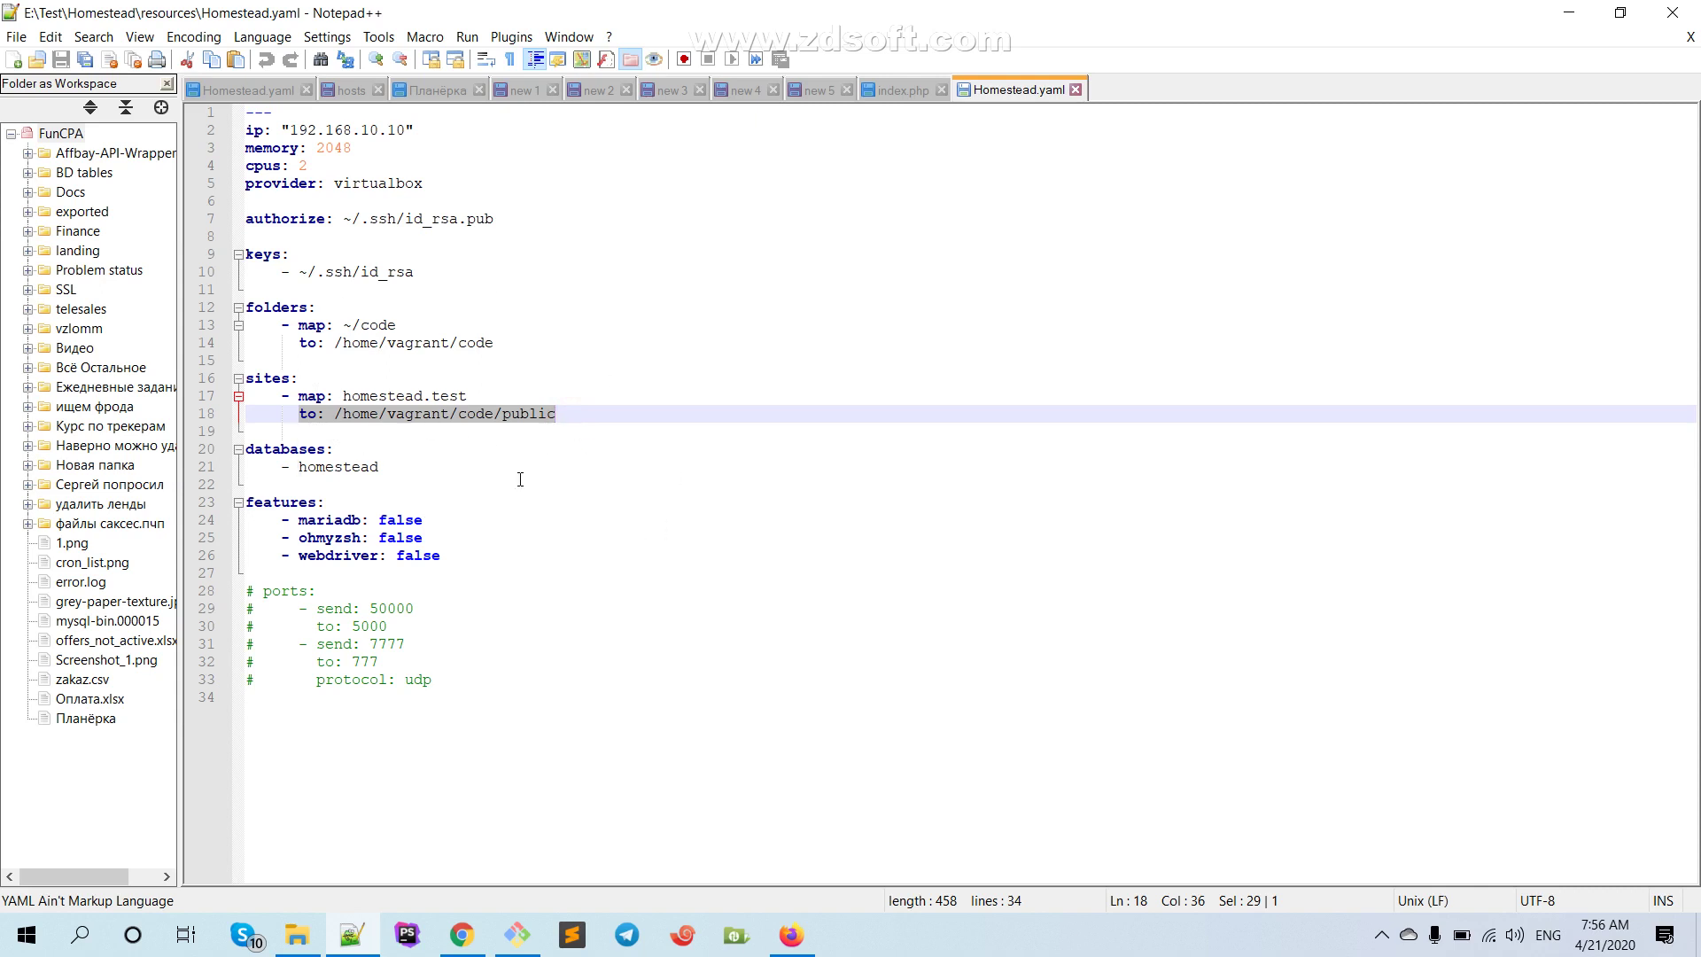
pyautogui.click(367, 467)
pyautogui.click(272, 447)
pyautogui.click(361, 467)
pyautogui.click(393, 467)
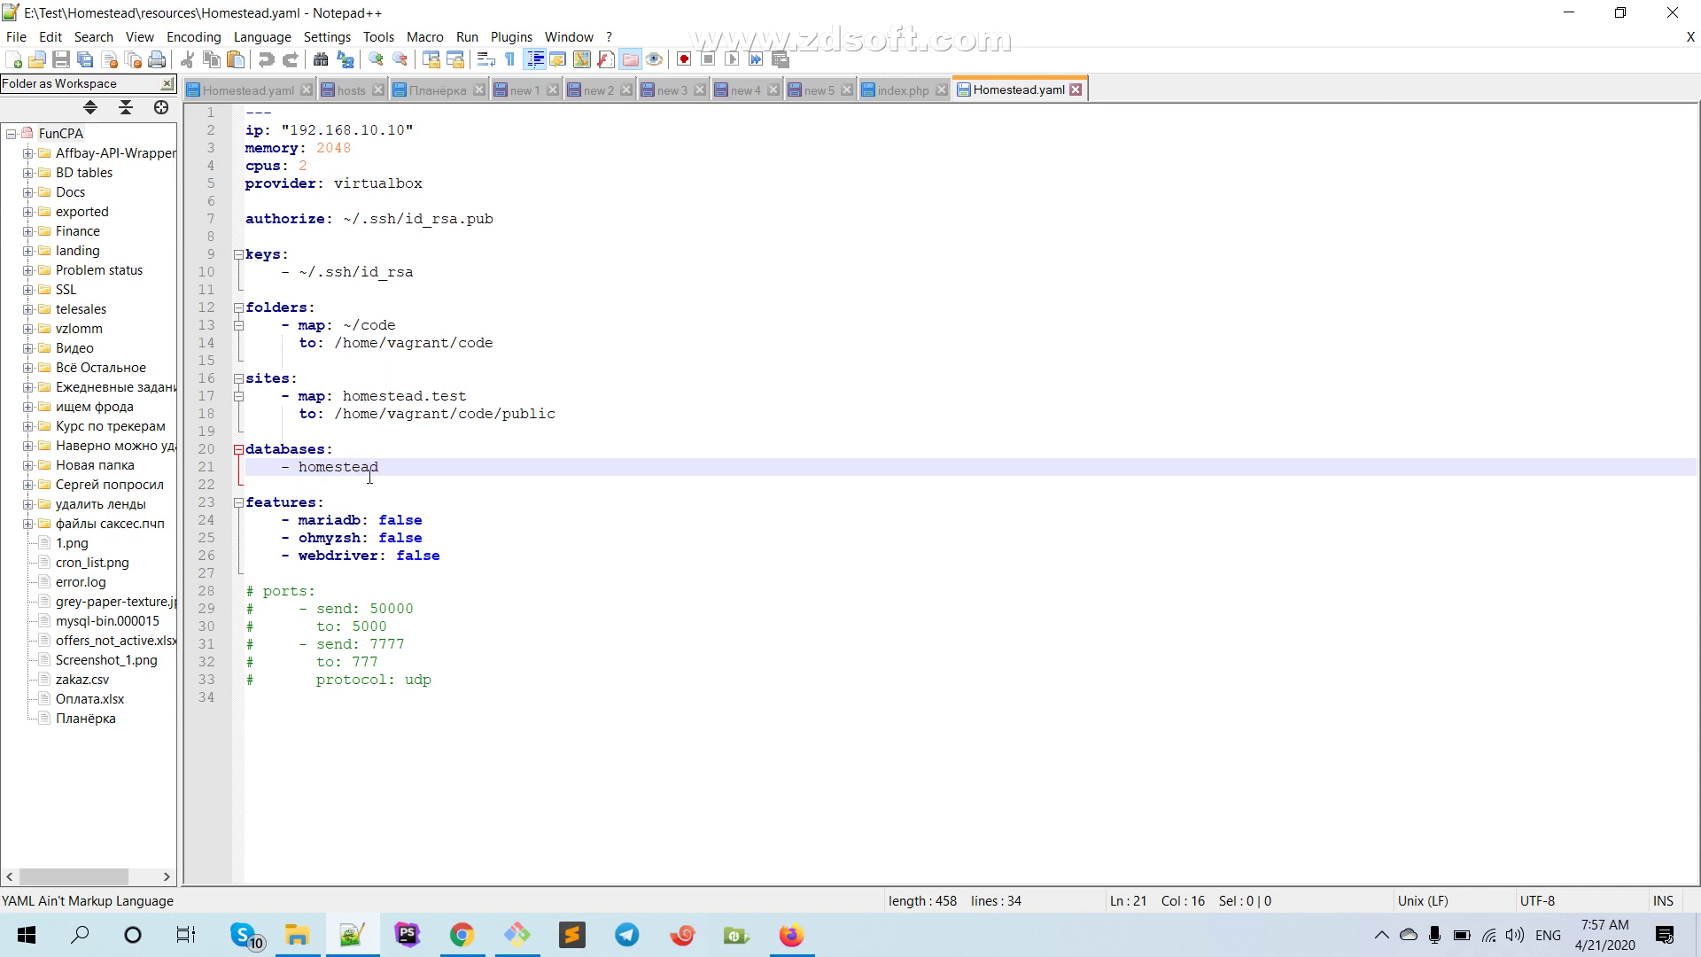
pyautogui.doubleClick(310, 467)
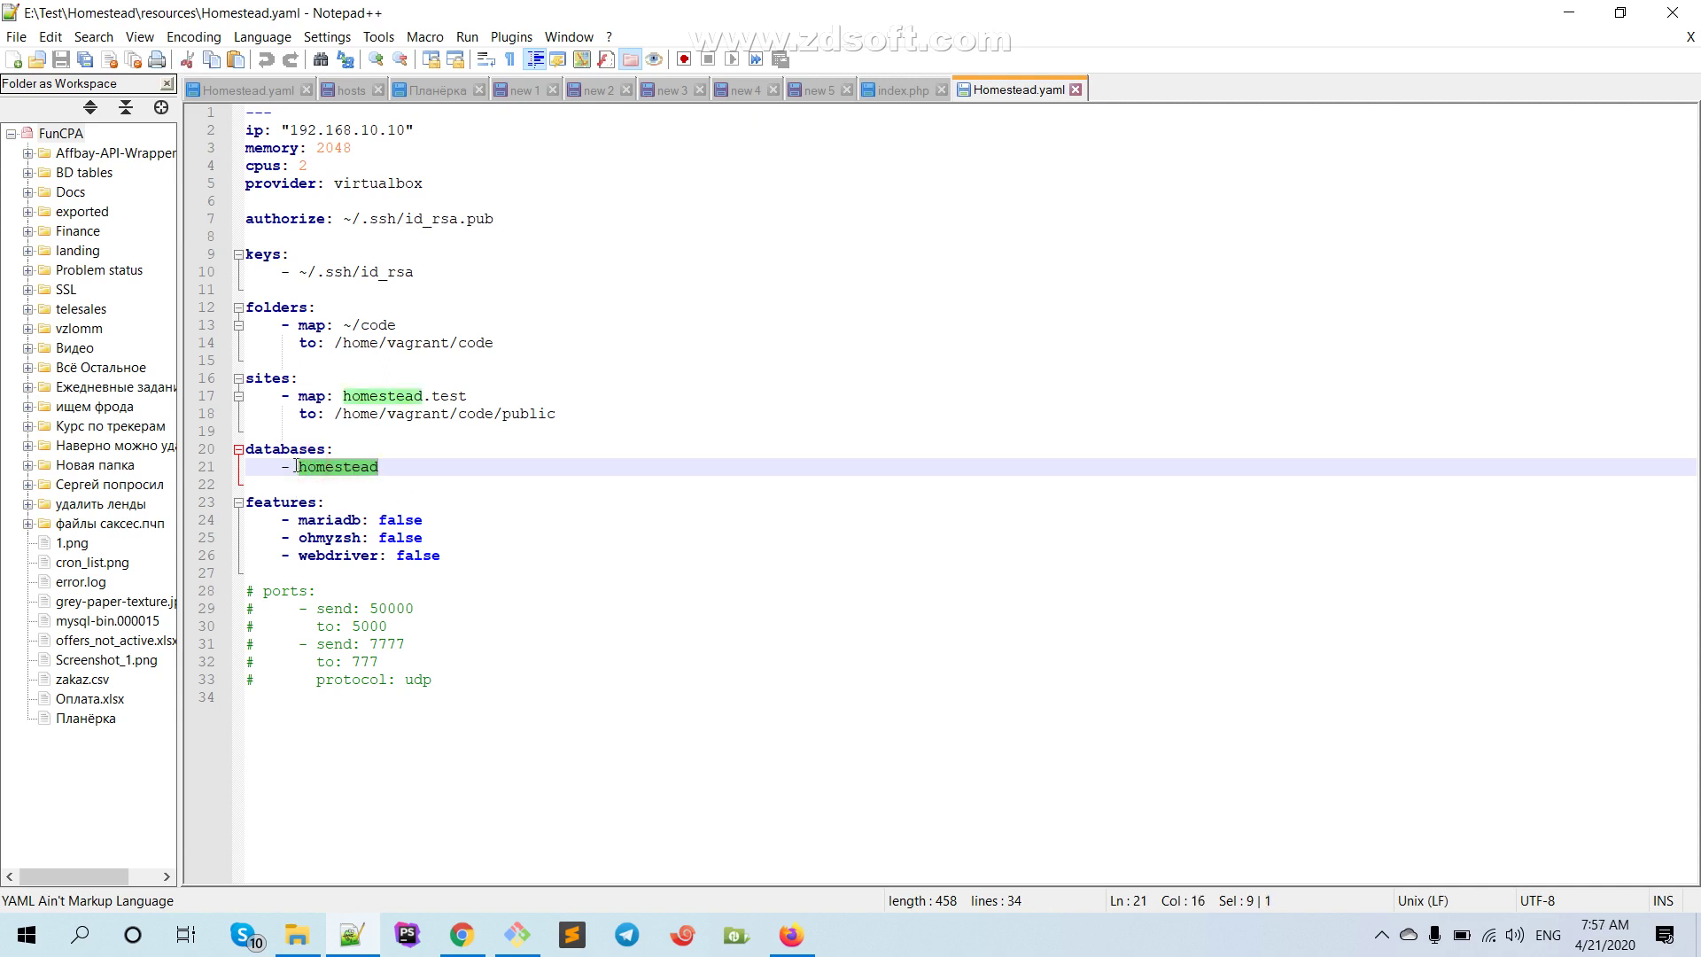
# Examine the homestead.test site's code/public target path on line 18
pyautogui.click(356, 397)
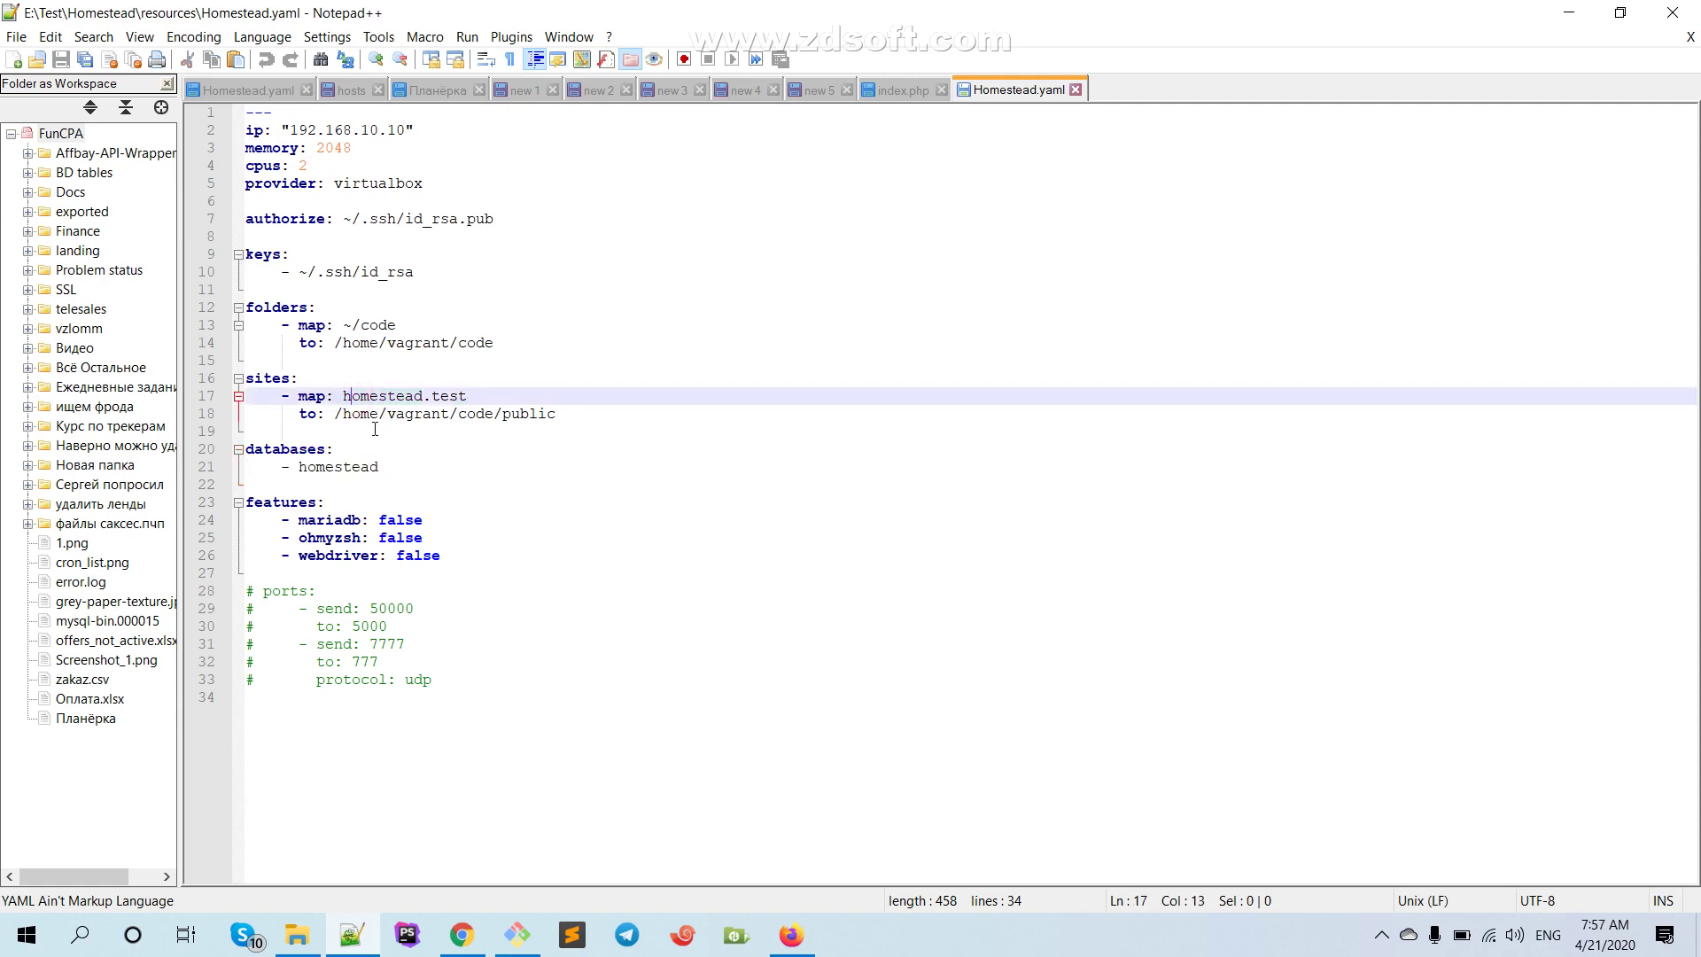
pyautogui.moveTo(336, 414); pyautogui.dragTo(544, 413)
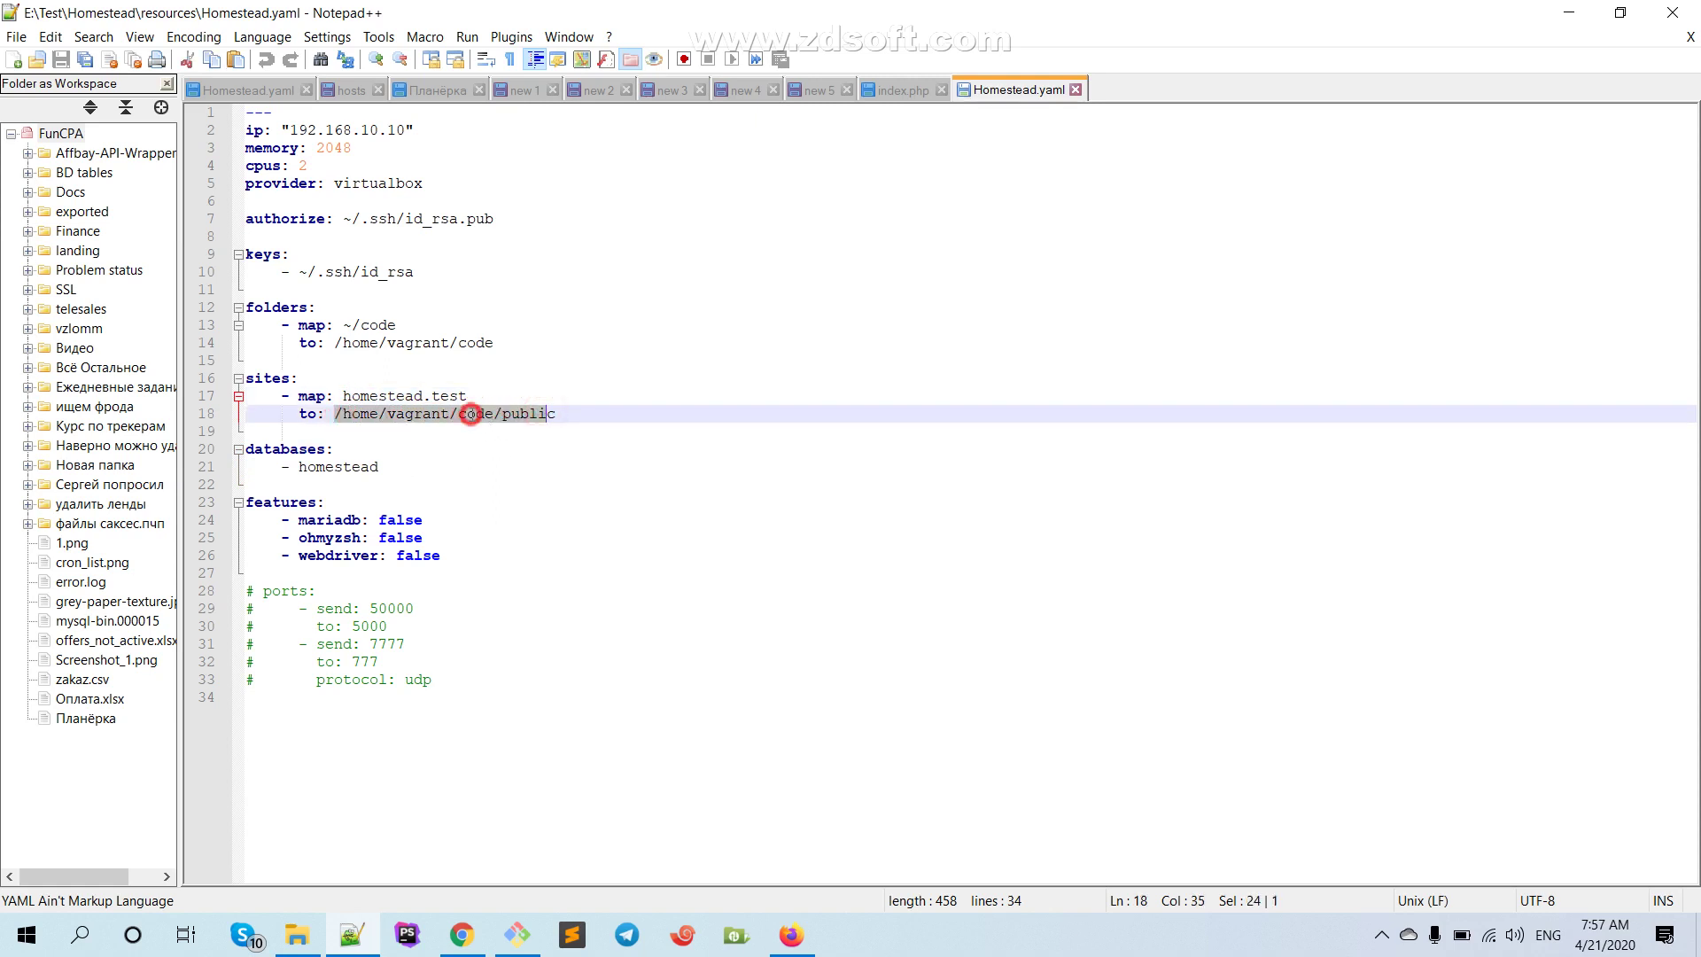
pyautogui.click(465, 415)
pyautogui.moveTo(459, 414); pyautogui.dragTo(556, 413)
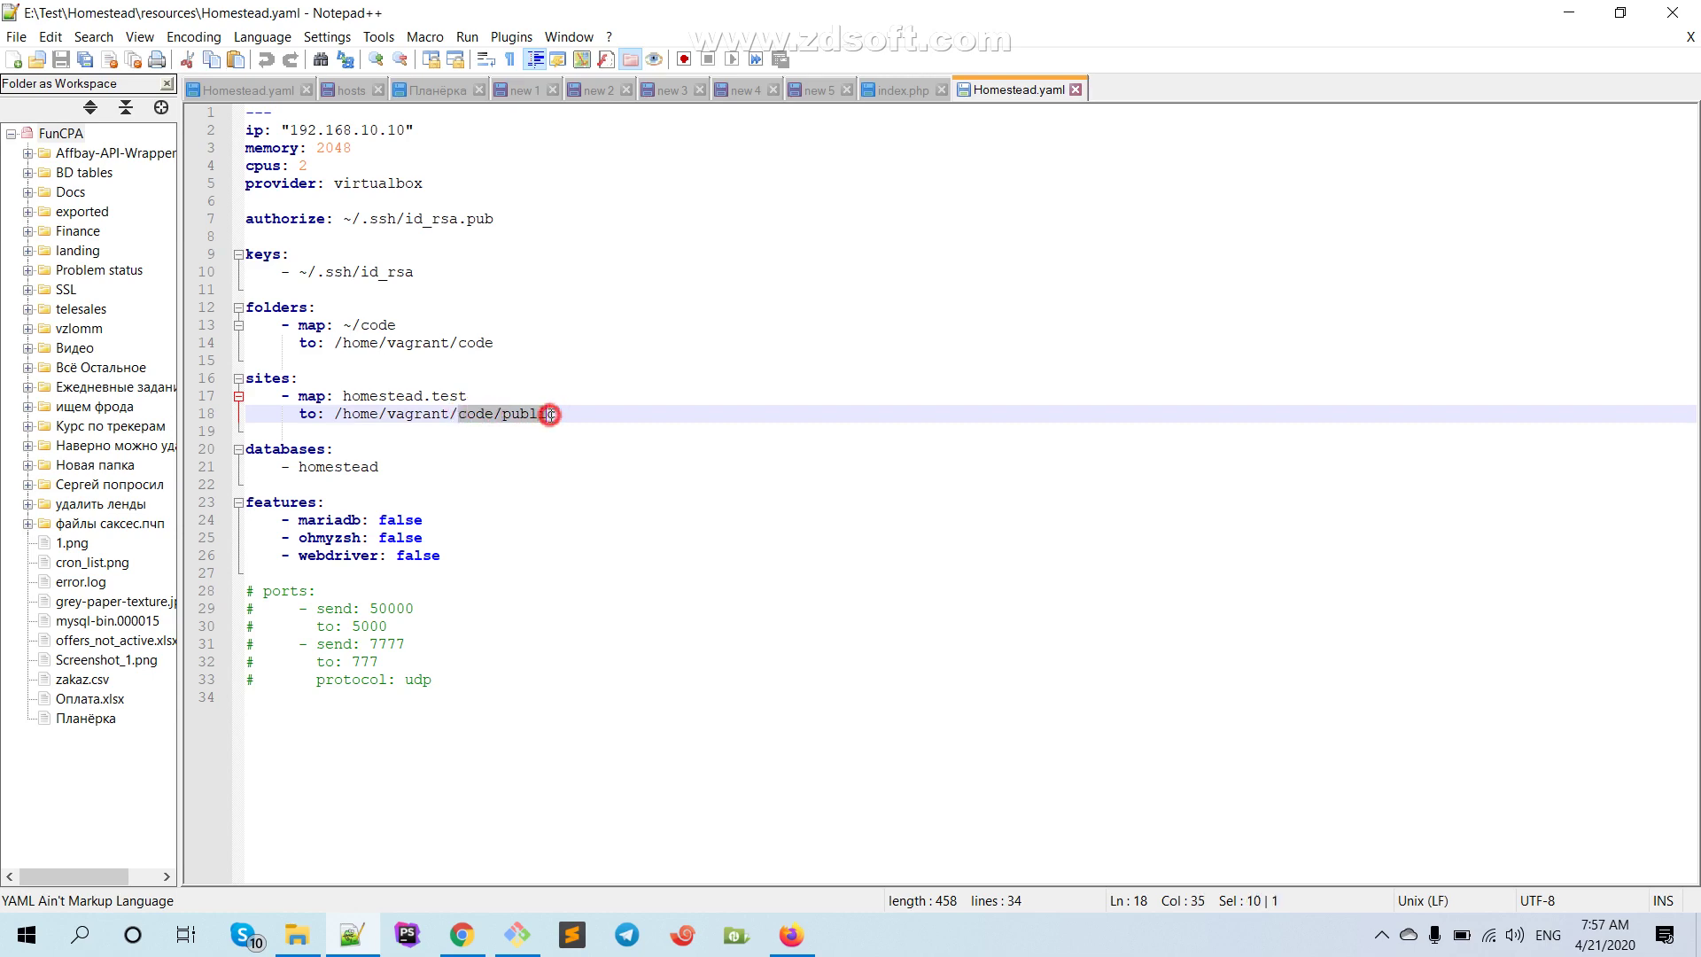
pyautogui.click(509, 463)
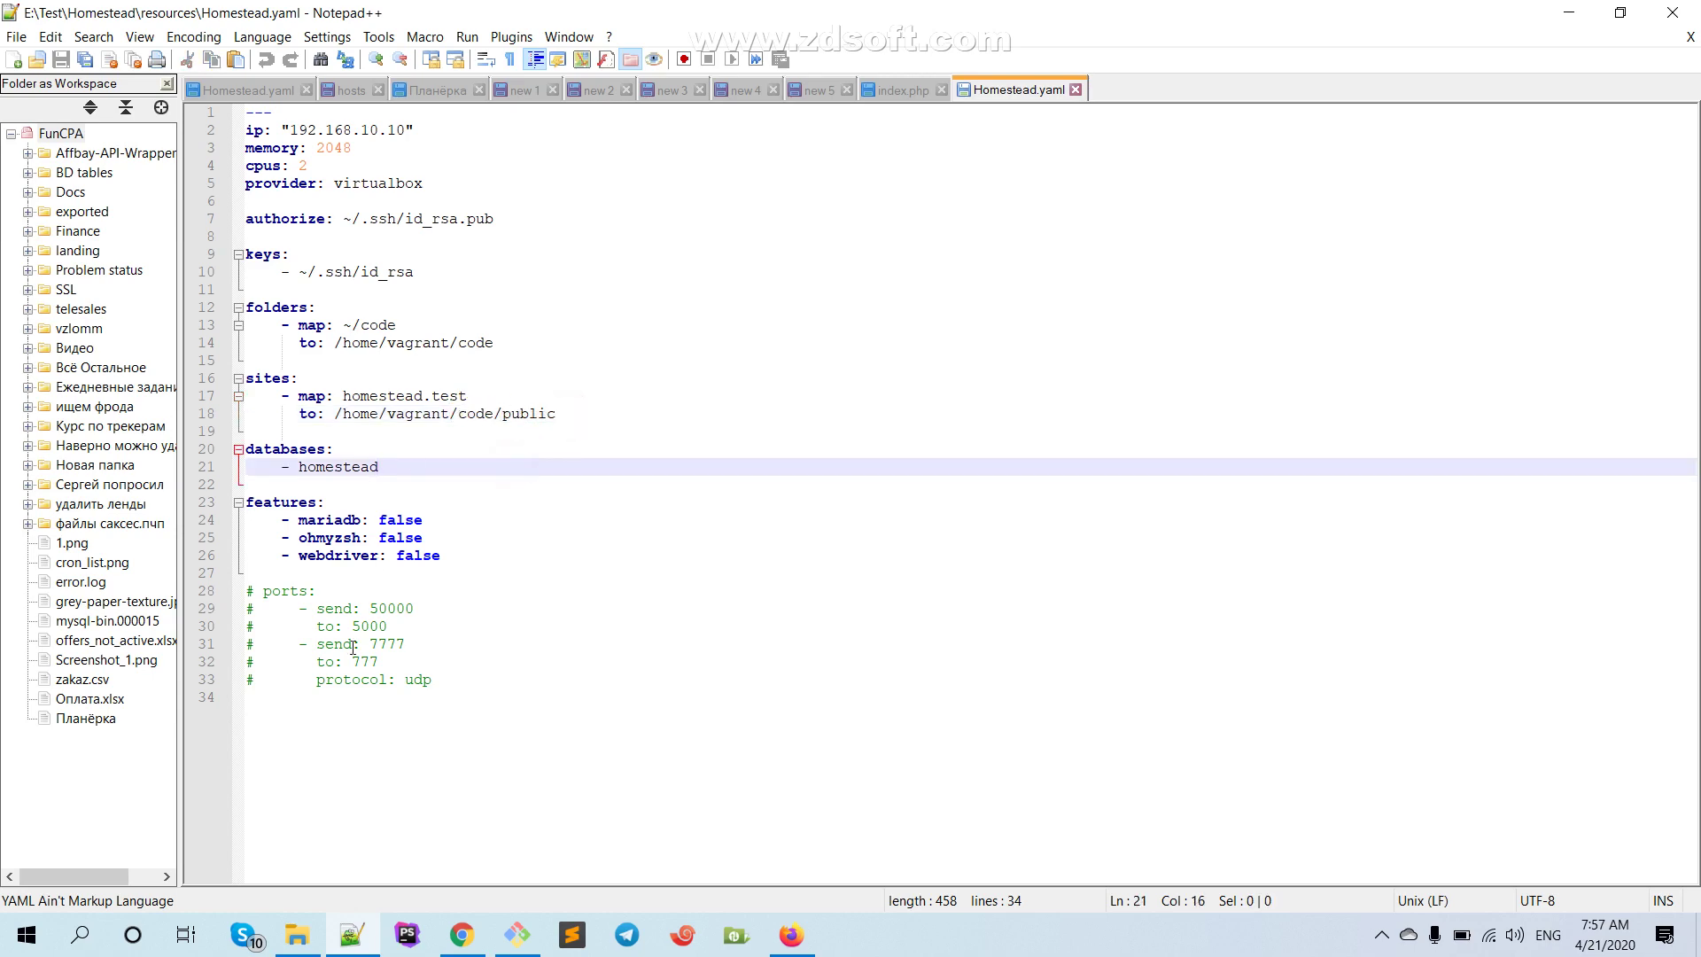
pyautogui.click(297, 934)
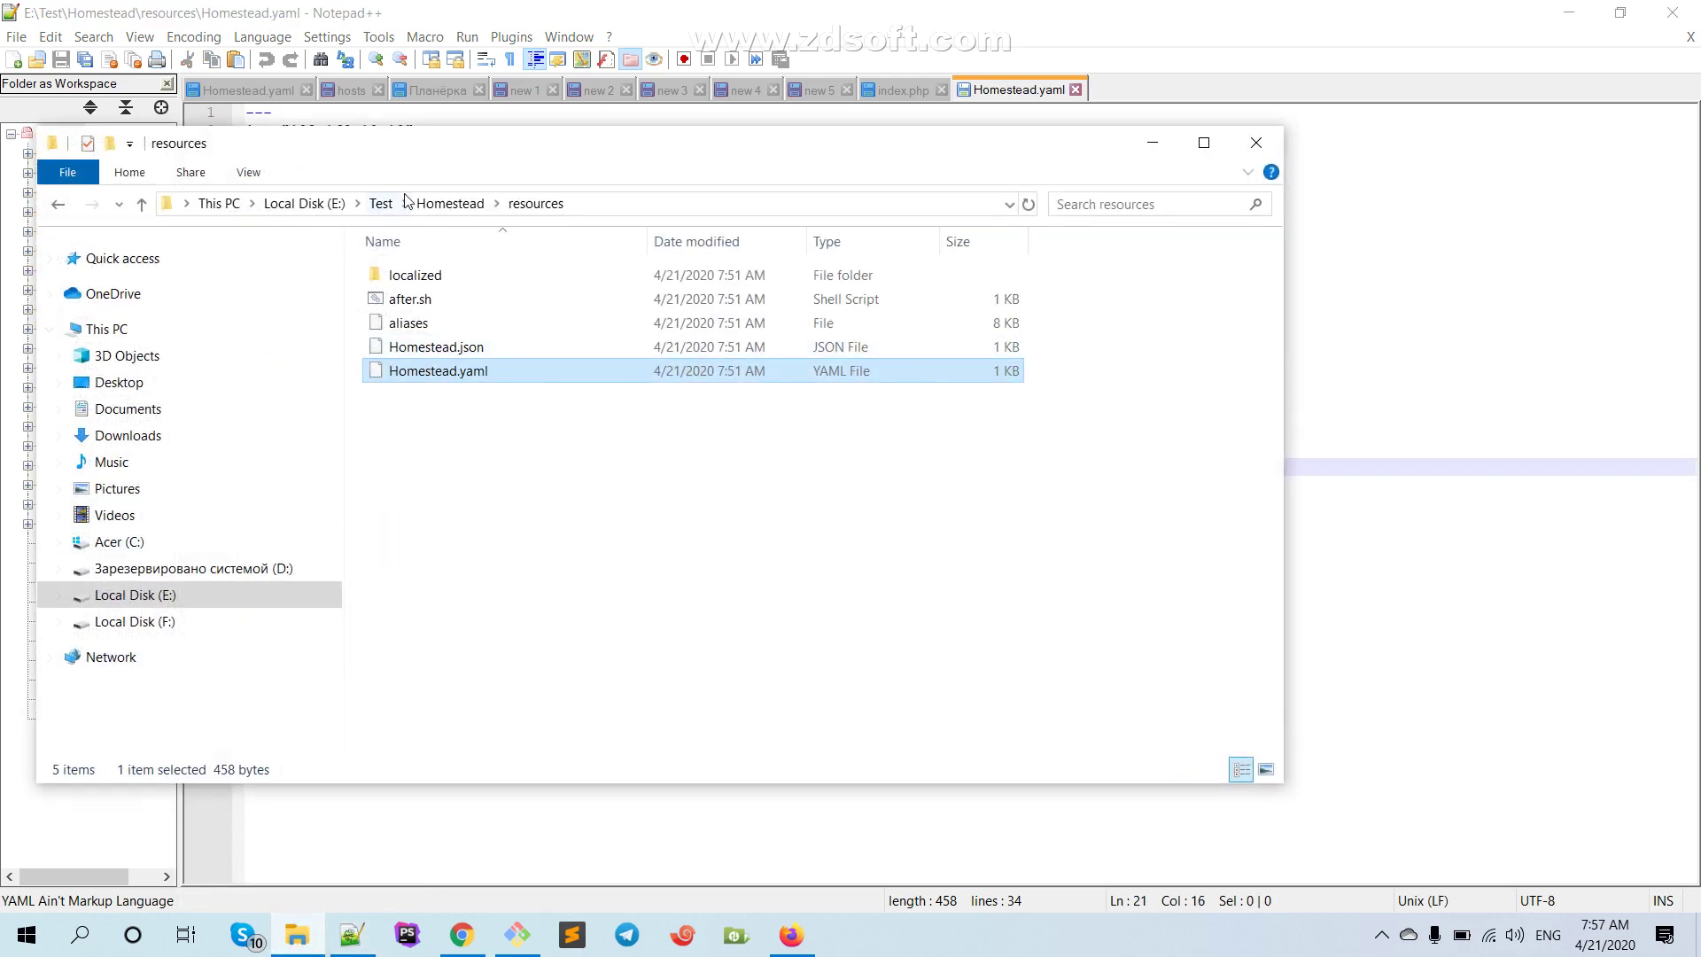
# Create a new empty folder named code inside E:\Test
pyautogui.click(382, 203)
pyautogui.rightClick(470, 344)
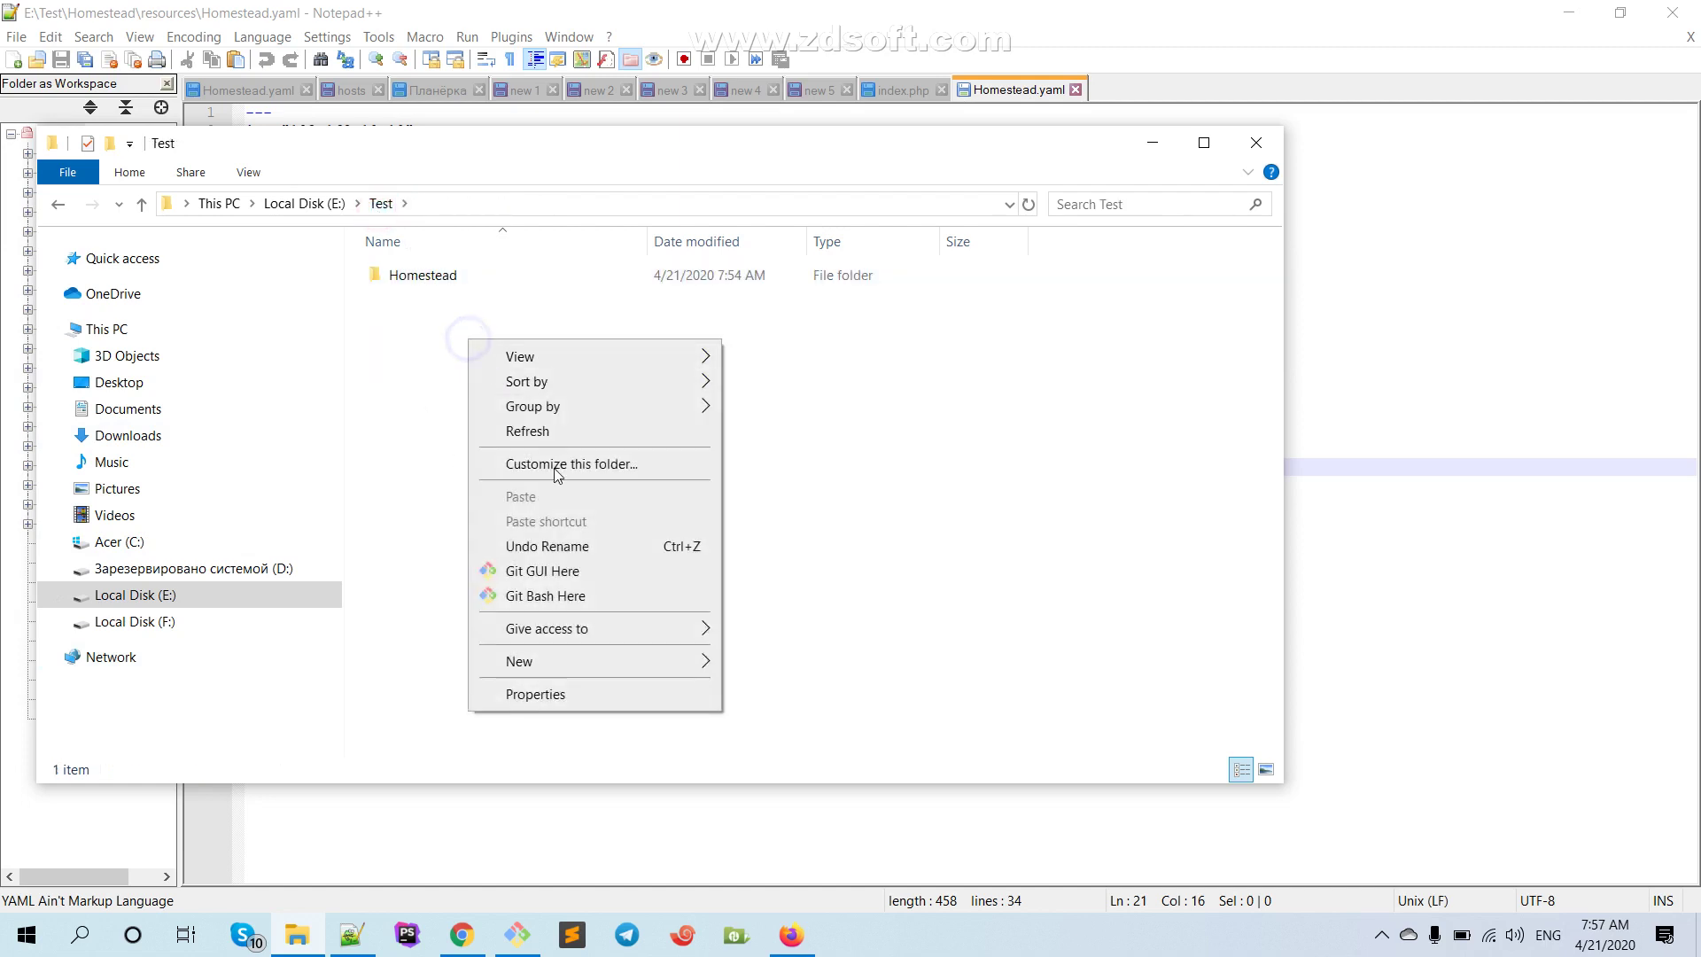
pyautogui.moveTo(673, 661)
pyautogui.click(802, 664)
pyautogui.write('code')
pyautogui.press('Return')
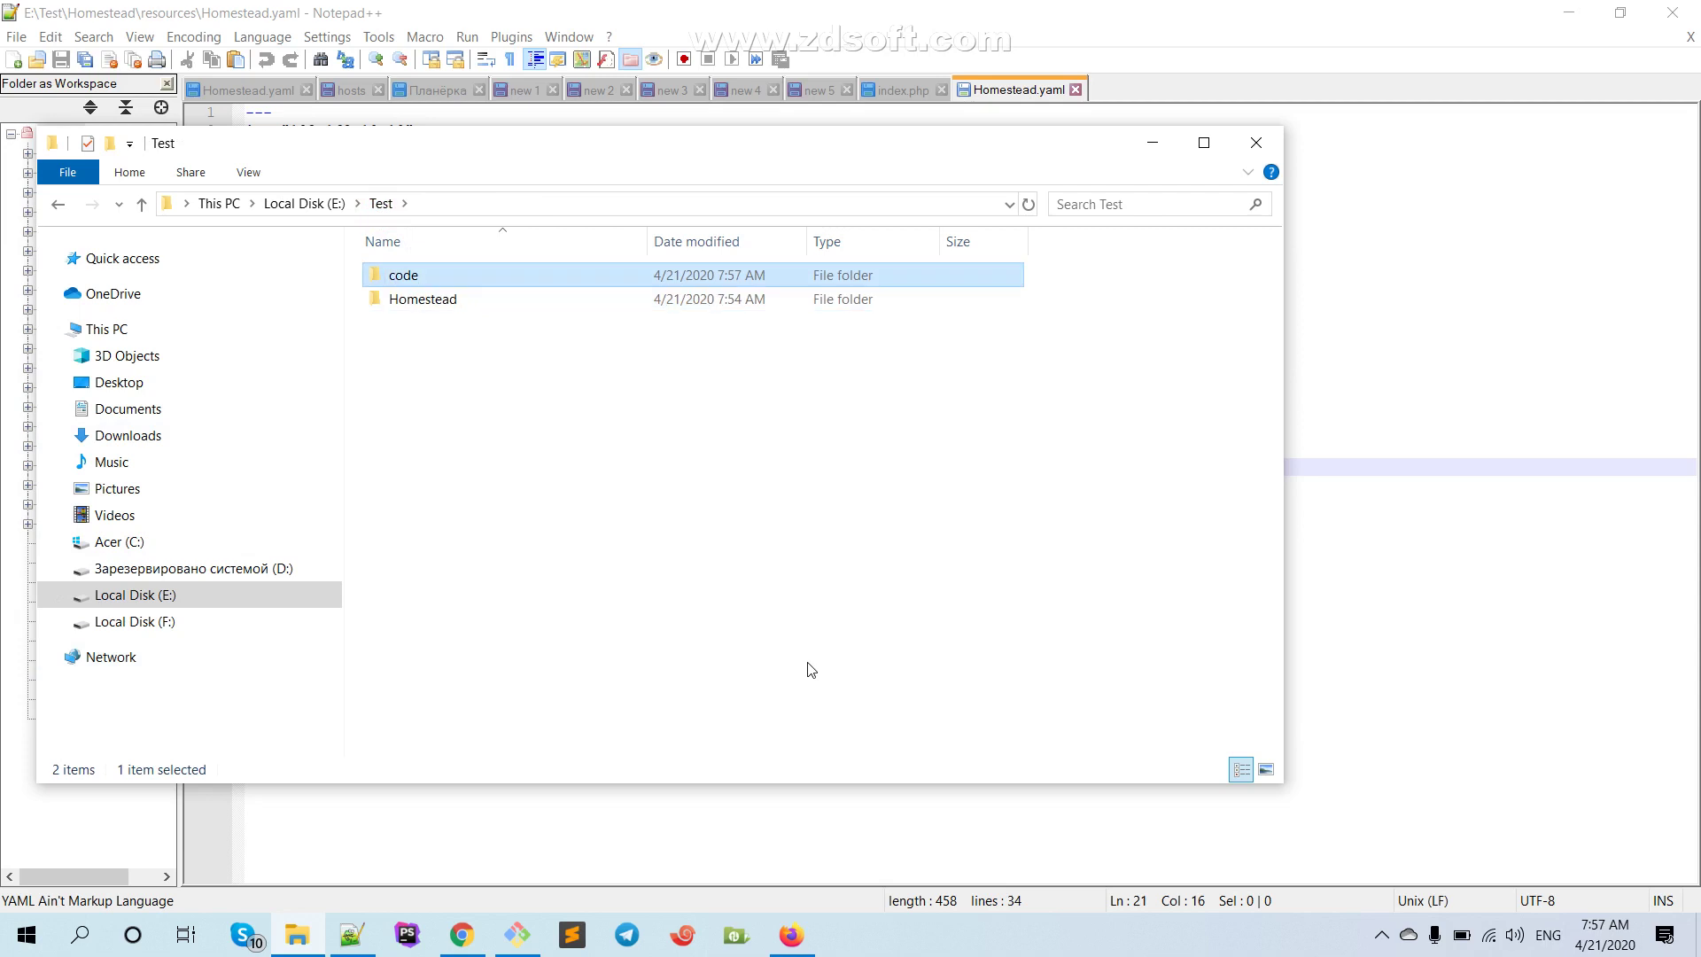
pyautogui.doubleClick(459, 274)
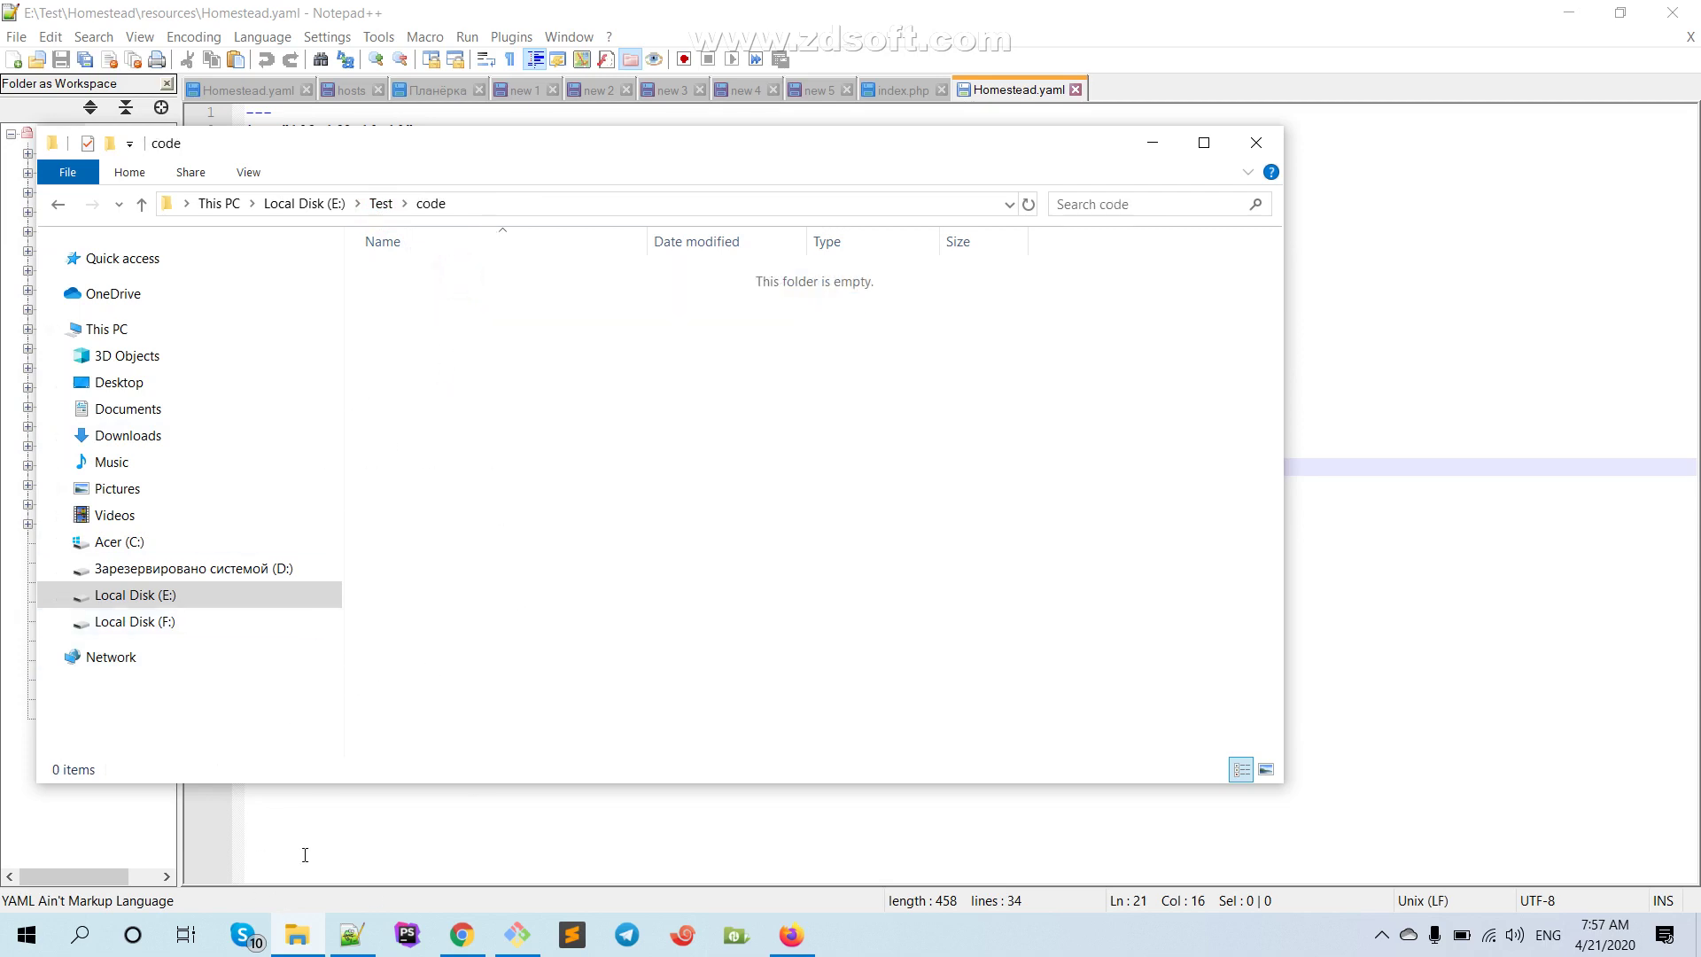
pyautogui.click(298, 934)
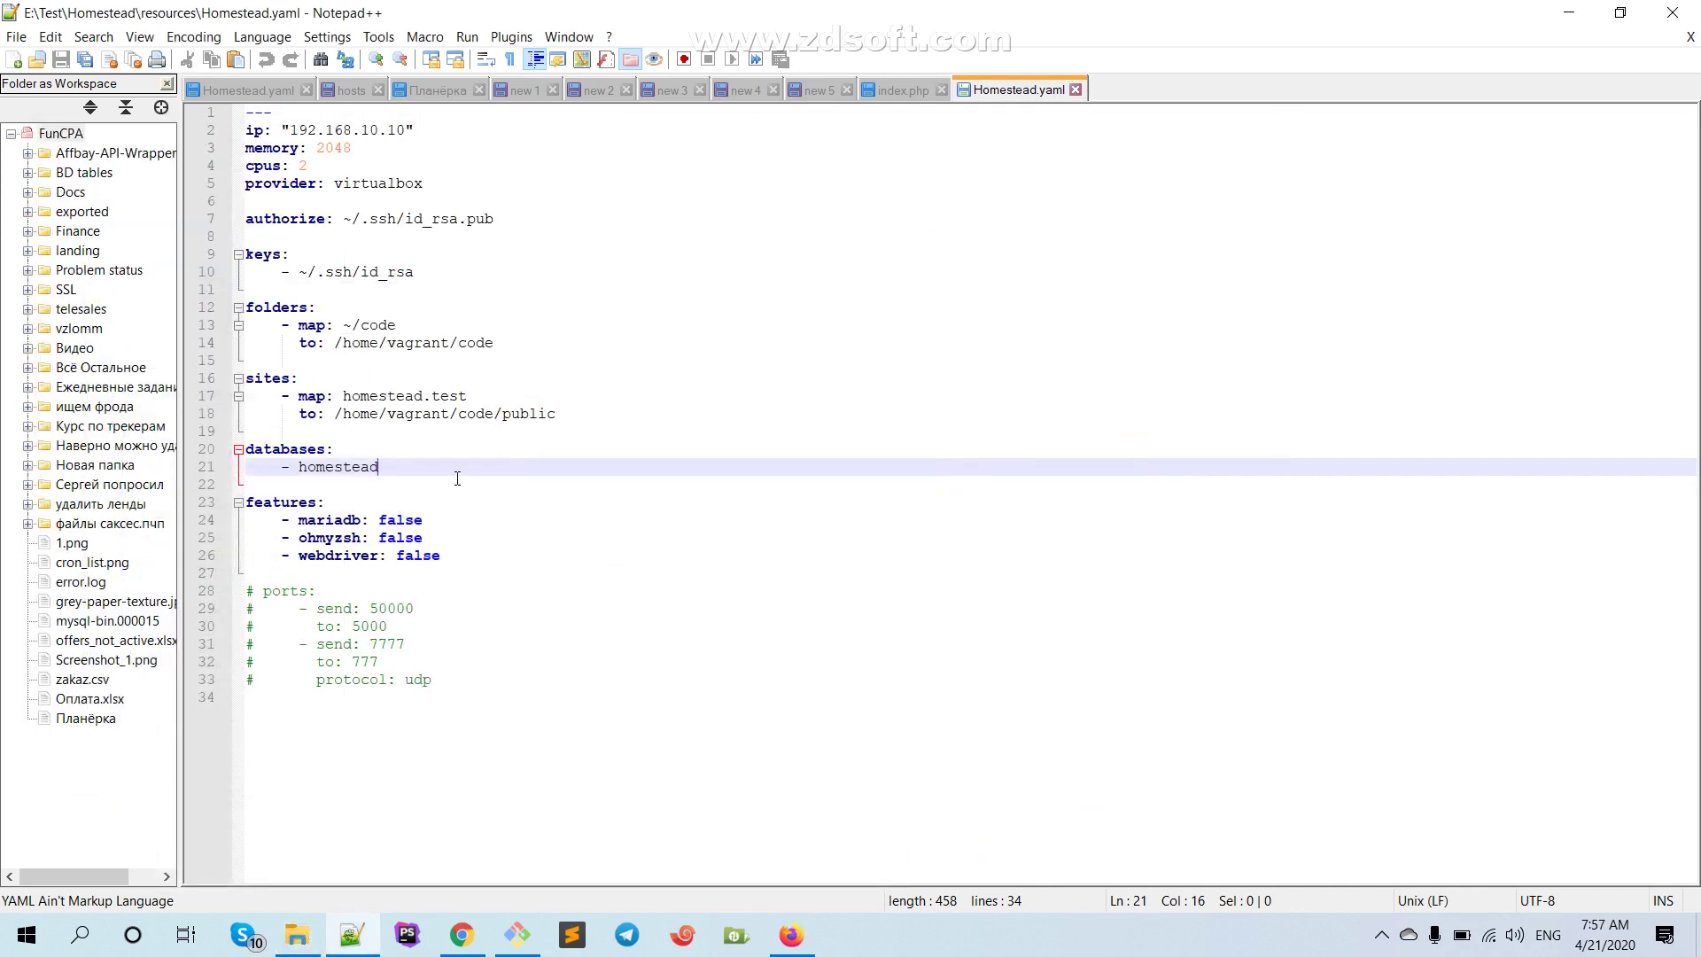
# Replace public with website on line 18 so the site maps to /home/vagrant/code/website
pyautogui.doubleClick(580, 413)
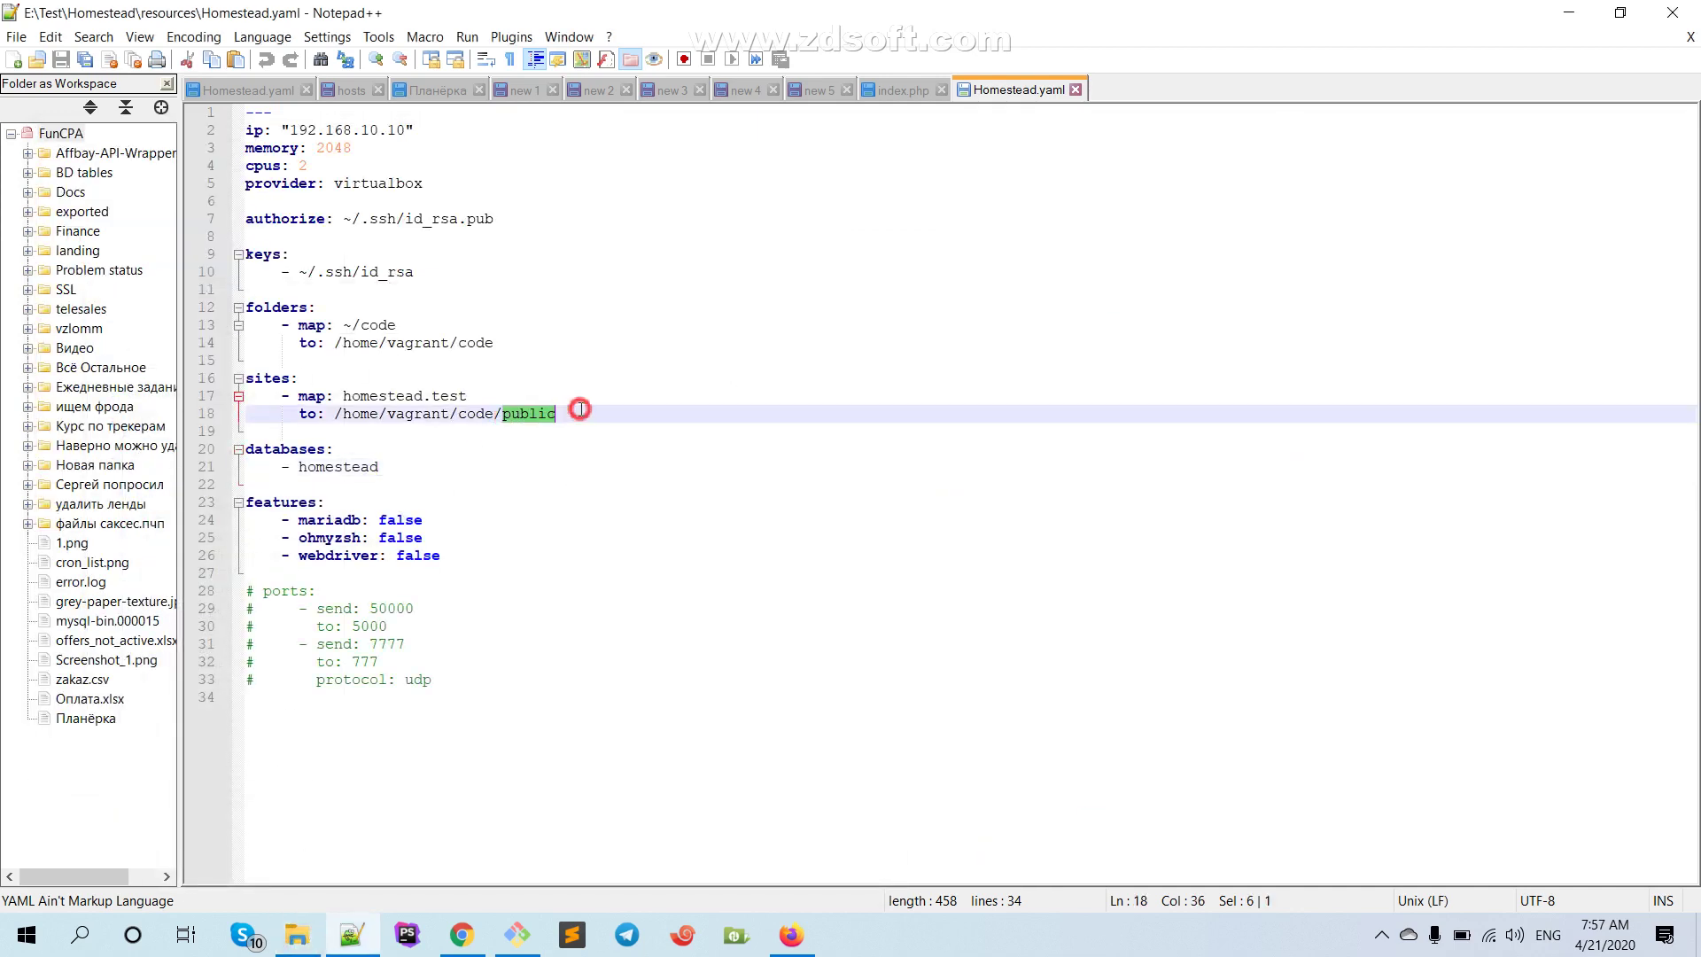
pyautogui.write('test')
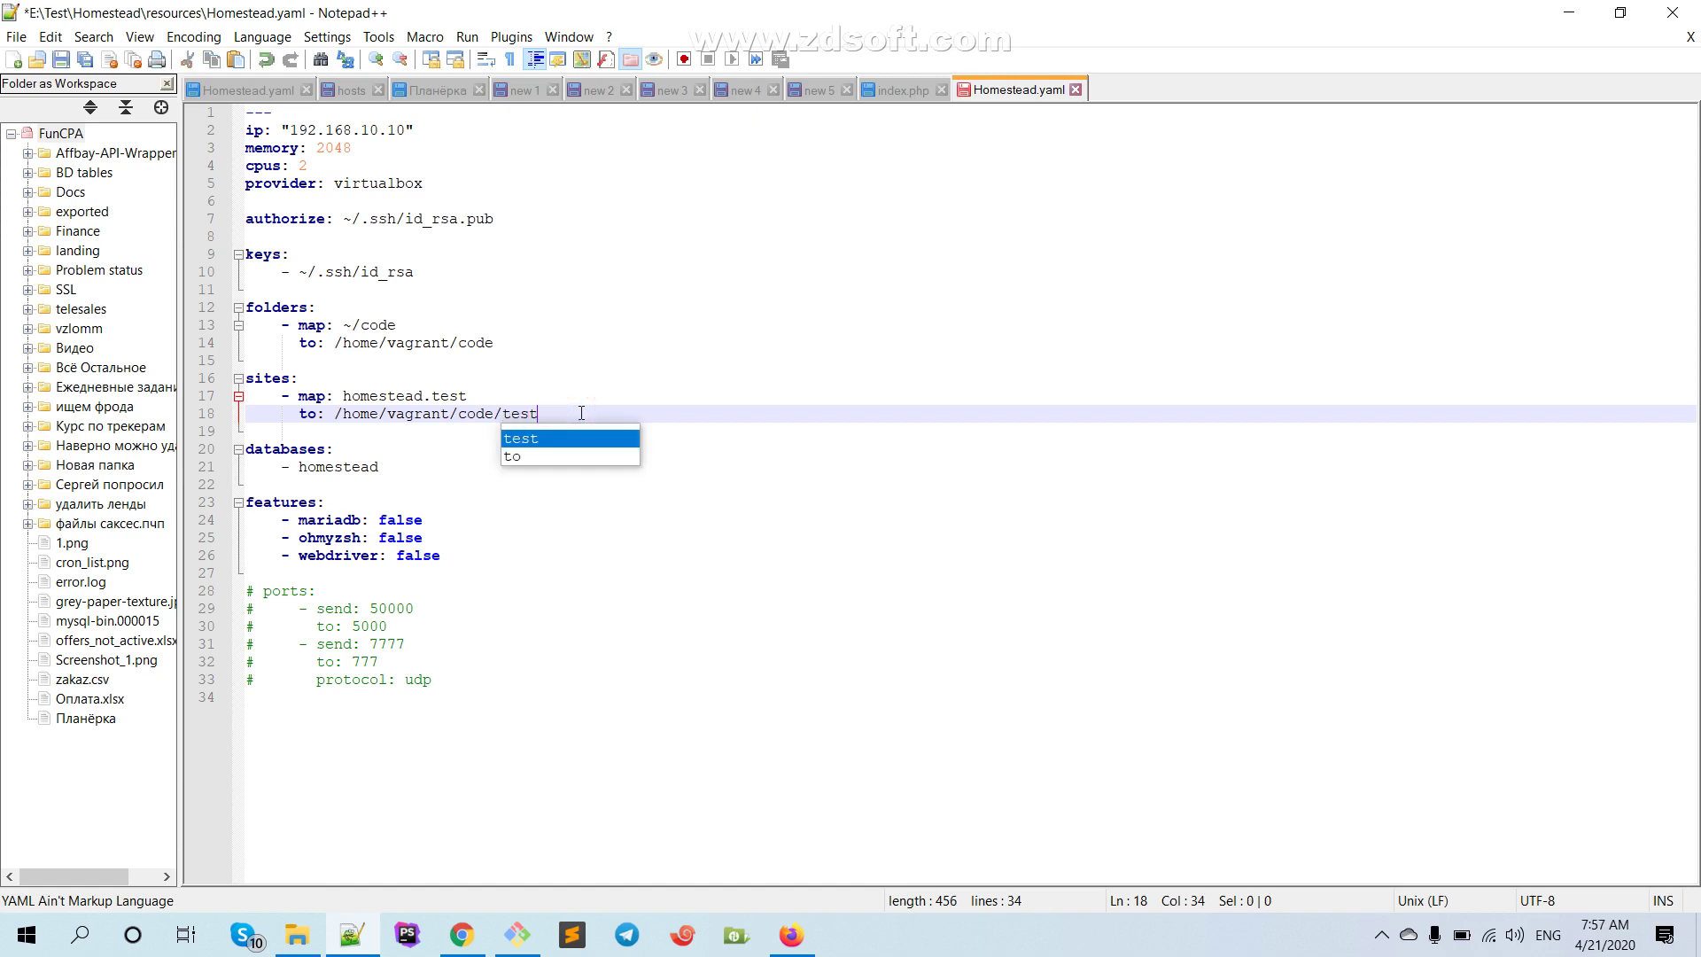
pyautogui.press('BackSpace')
pyautogui.press('BackSpace')
pyautogui.press('BackSpace')
pyautogui.press('BackSpace')
pyautogui.write('website')
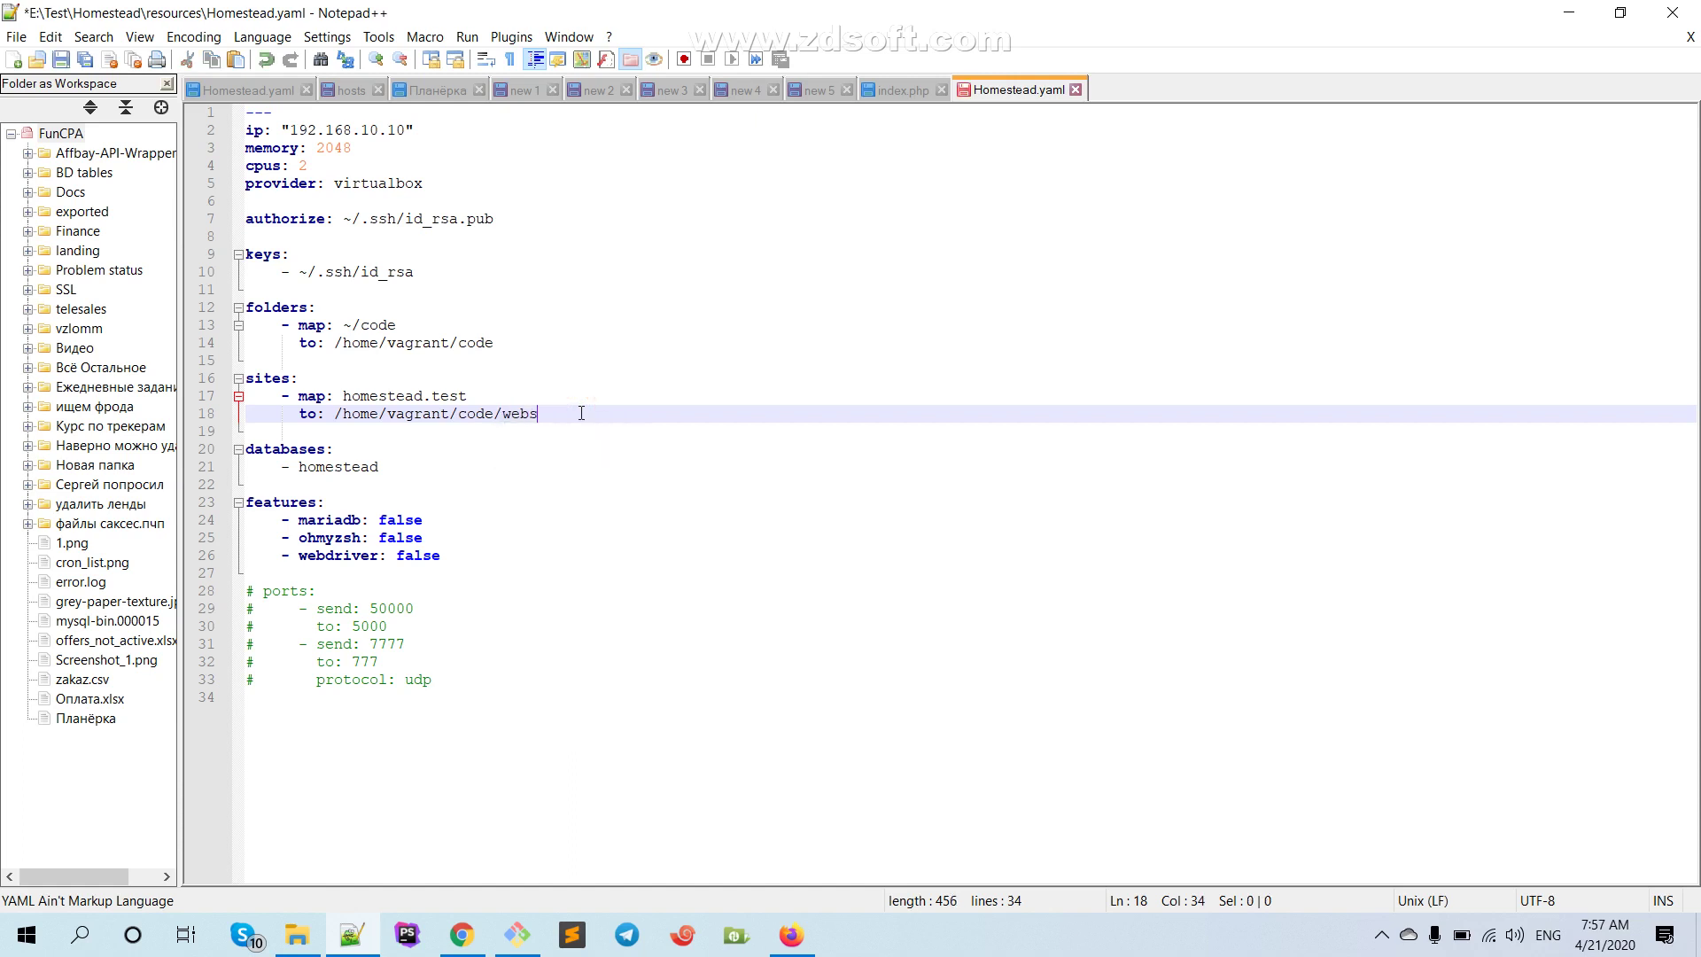
# Create a website folder inside E:\Test\code and open it
pyautogui.click(298, 934)
pyautogui.rightClick(411, 348)
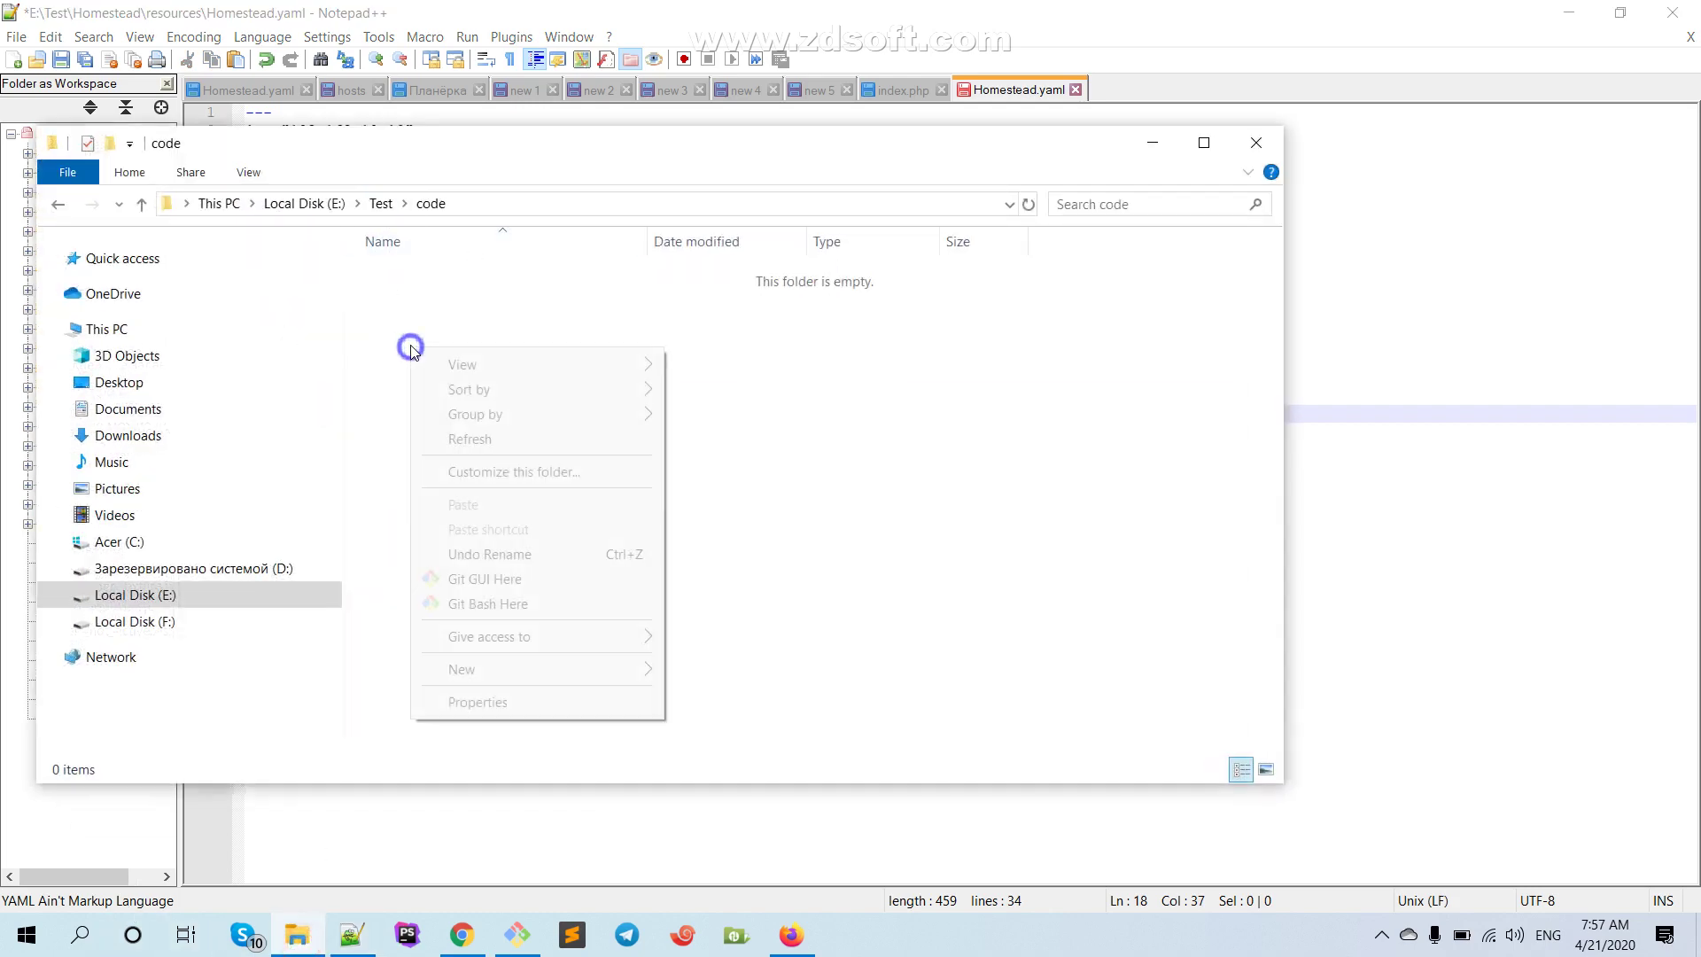
pyautogui.moveTo(521, 673)
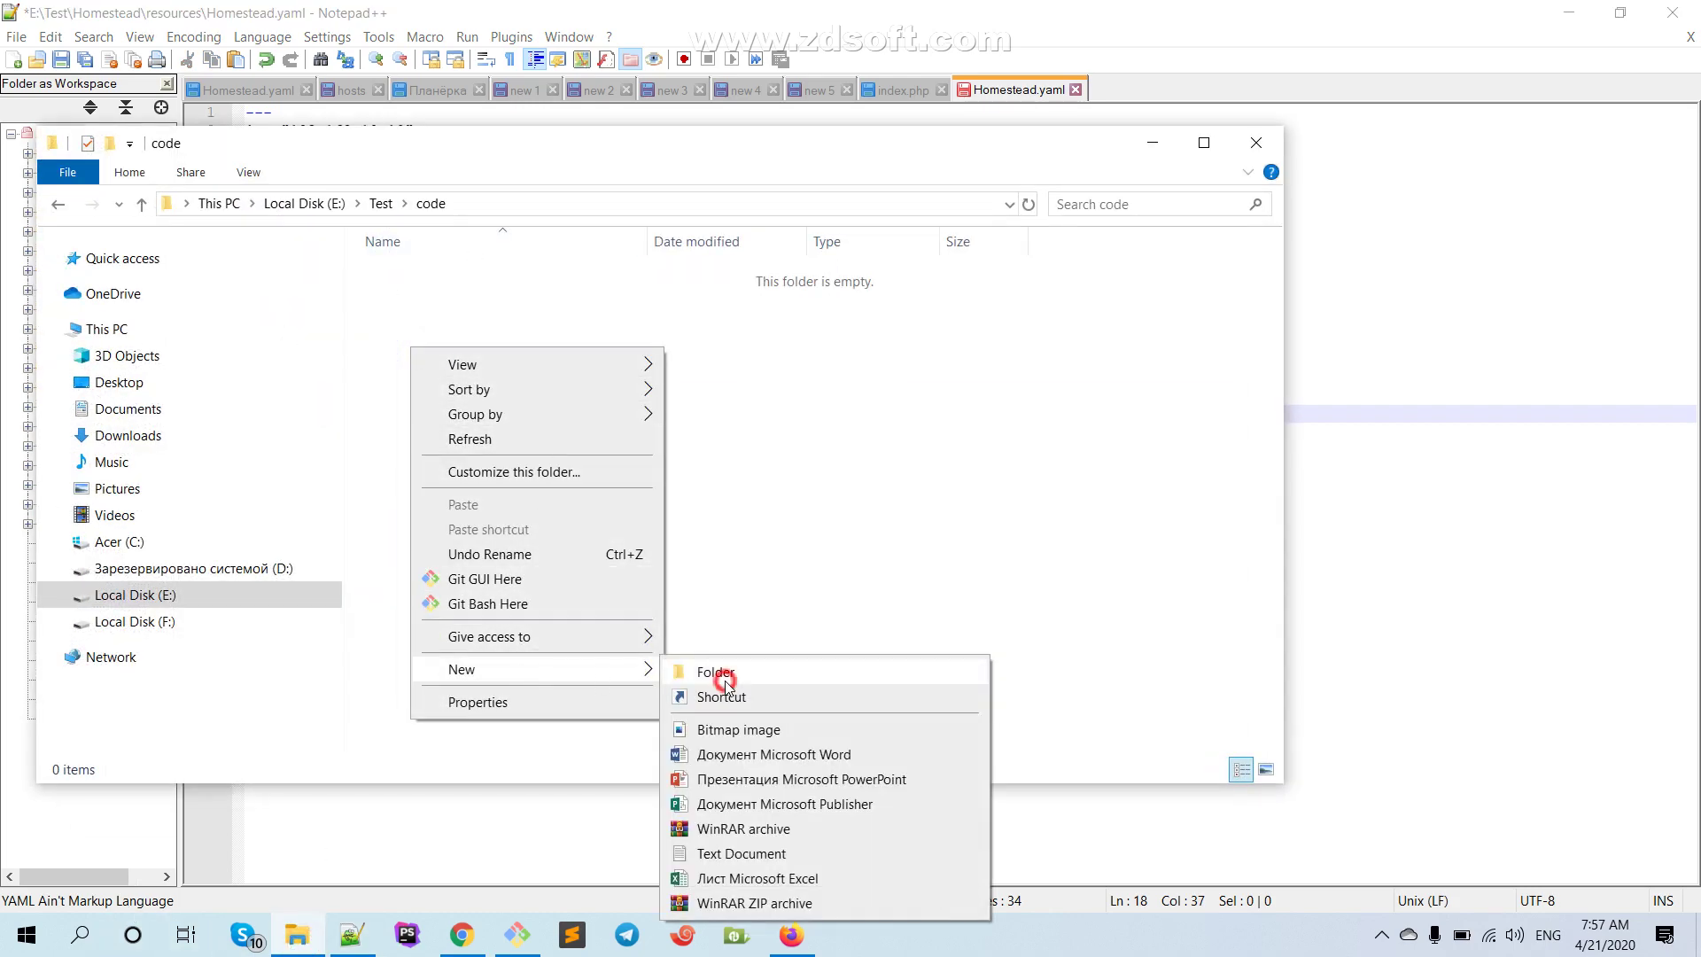
pyautogui.click(725, 679)
pyautogui.write('website')
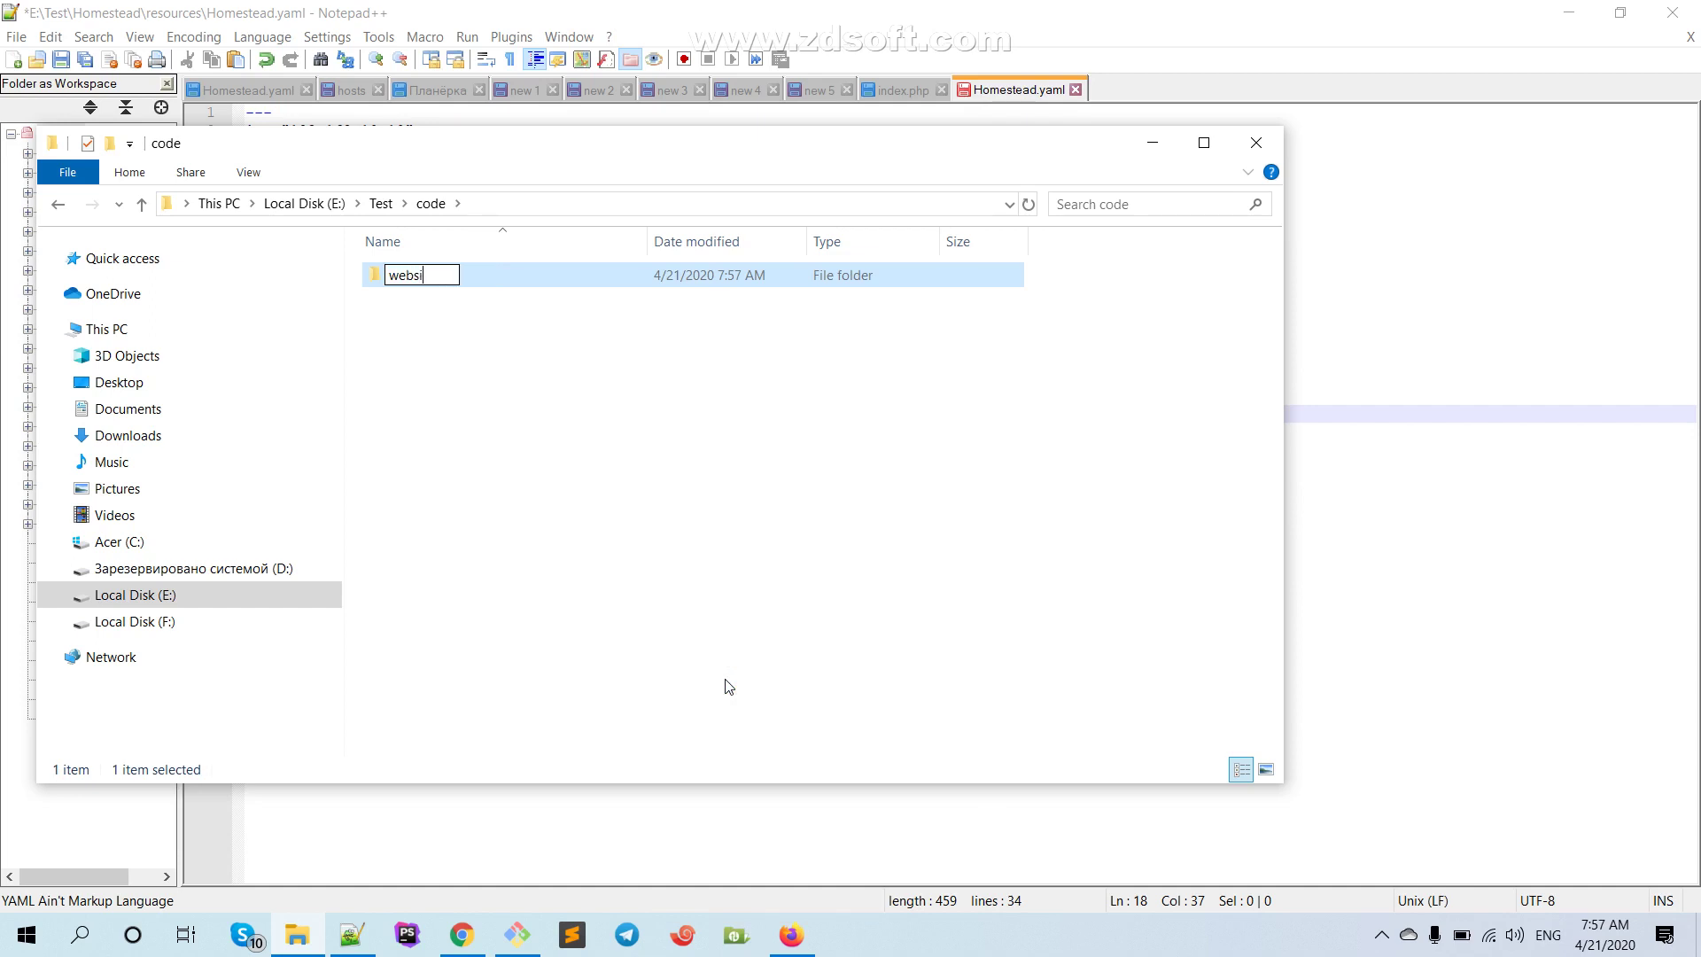
pyautogui.click(535, 358)
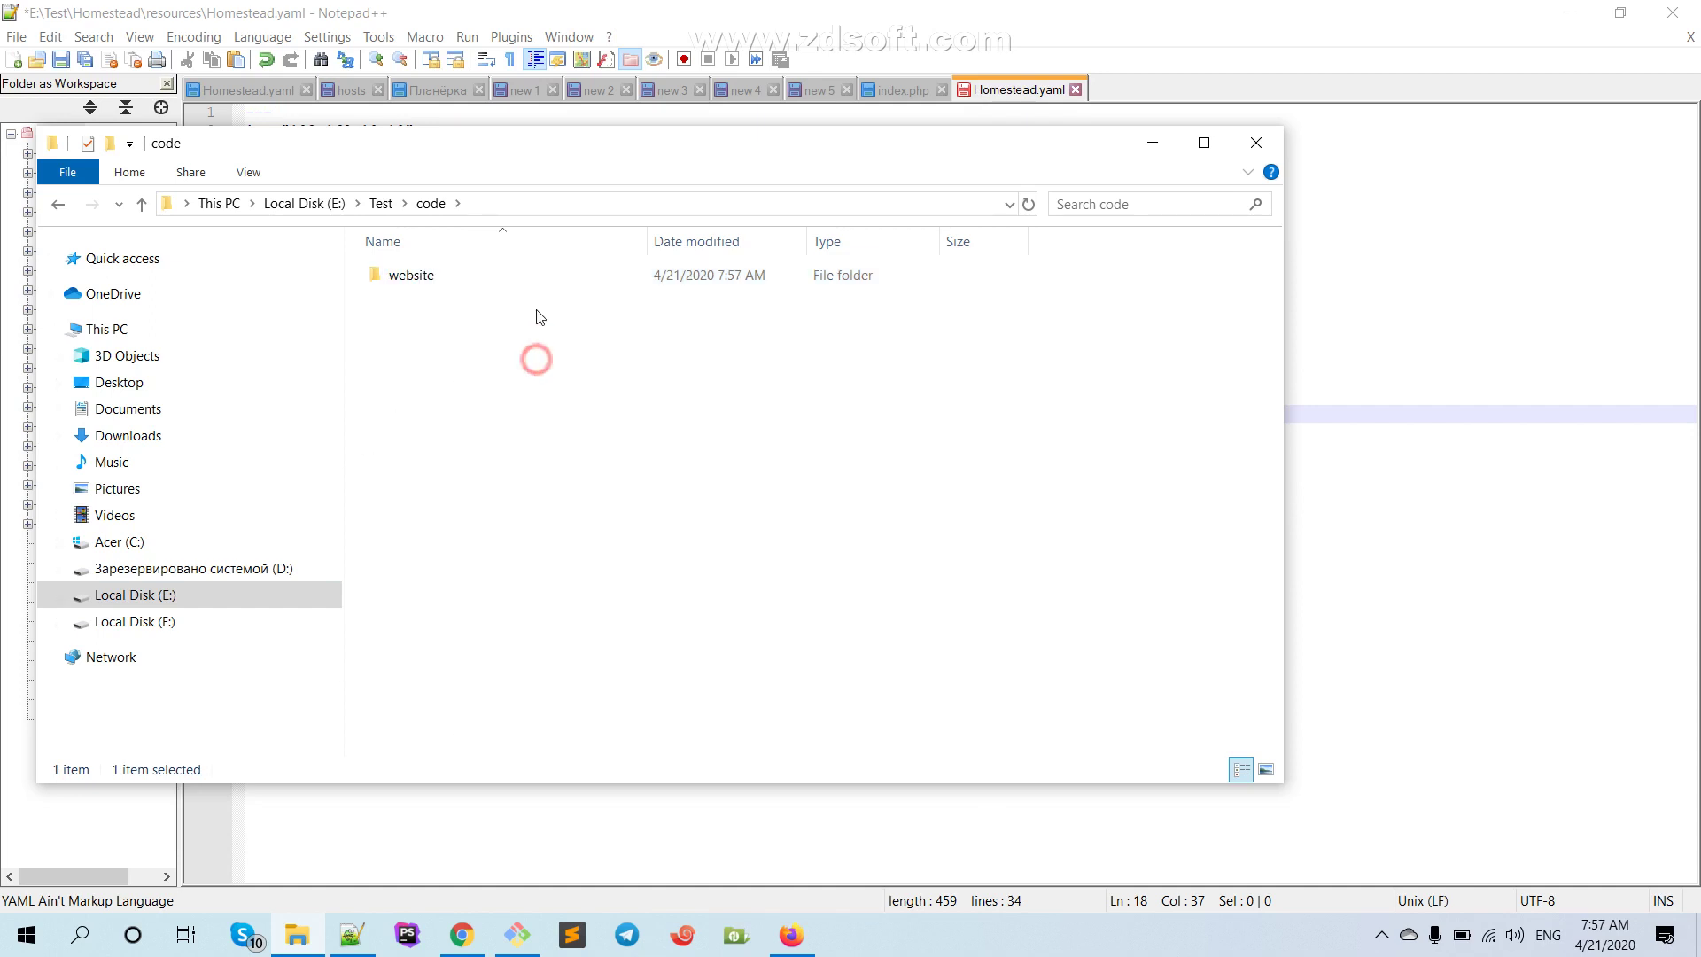
pyautogui.doubleClick(521, 274)
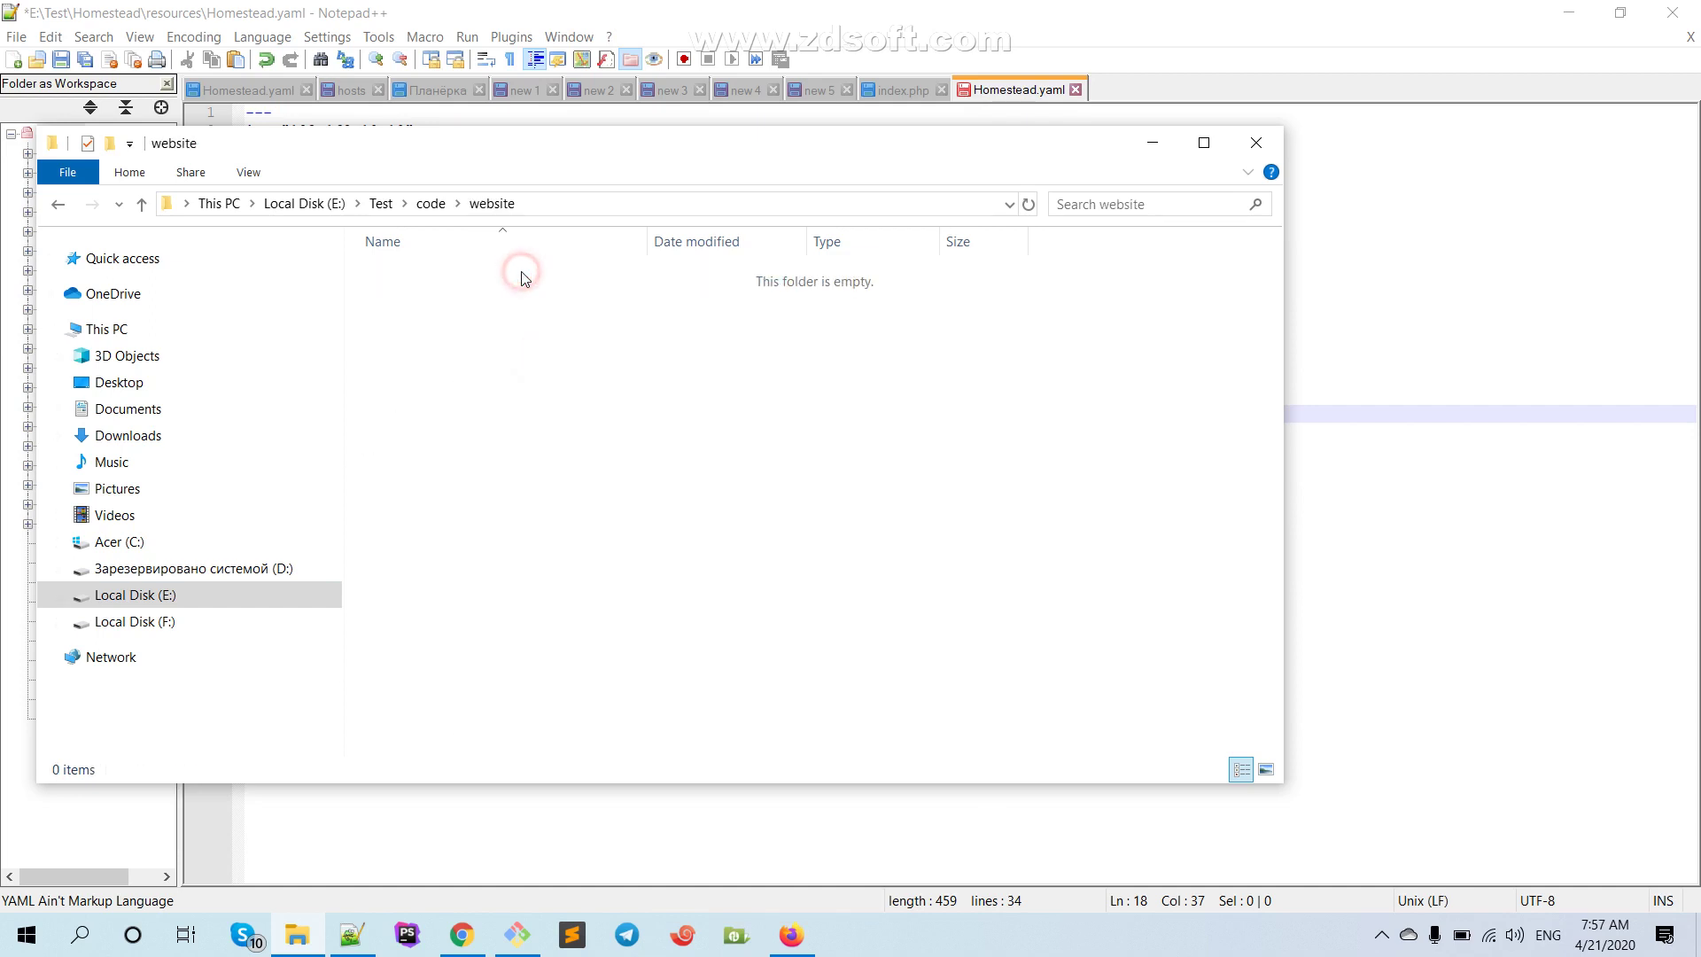
# Add a new text document renamed to index.php, accepting the extension change
pyautogui.rightClick(425, 373)
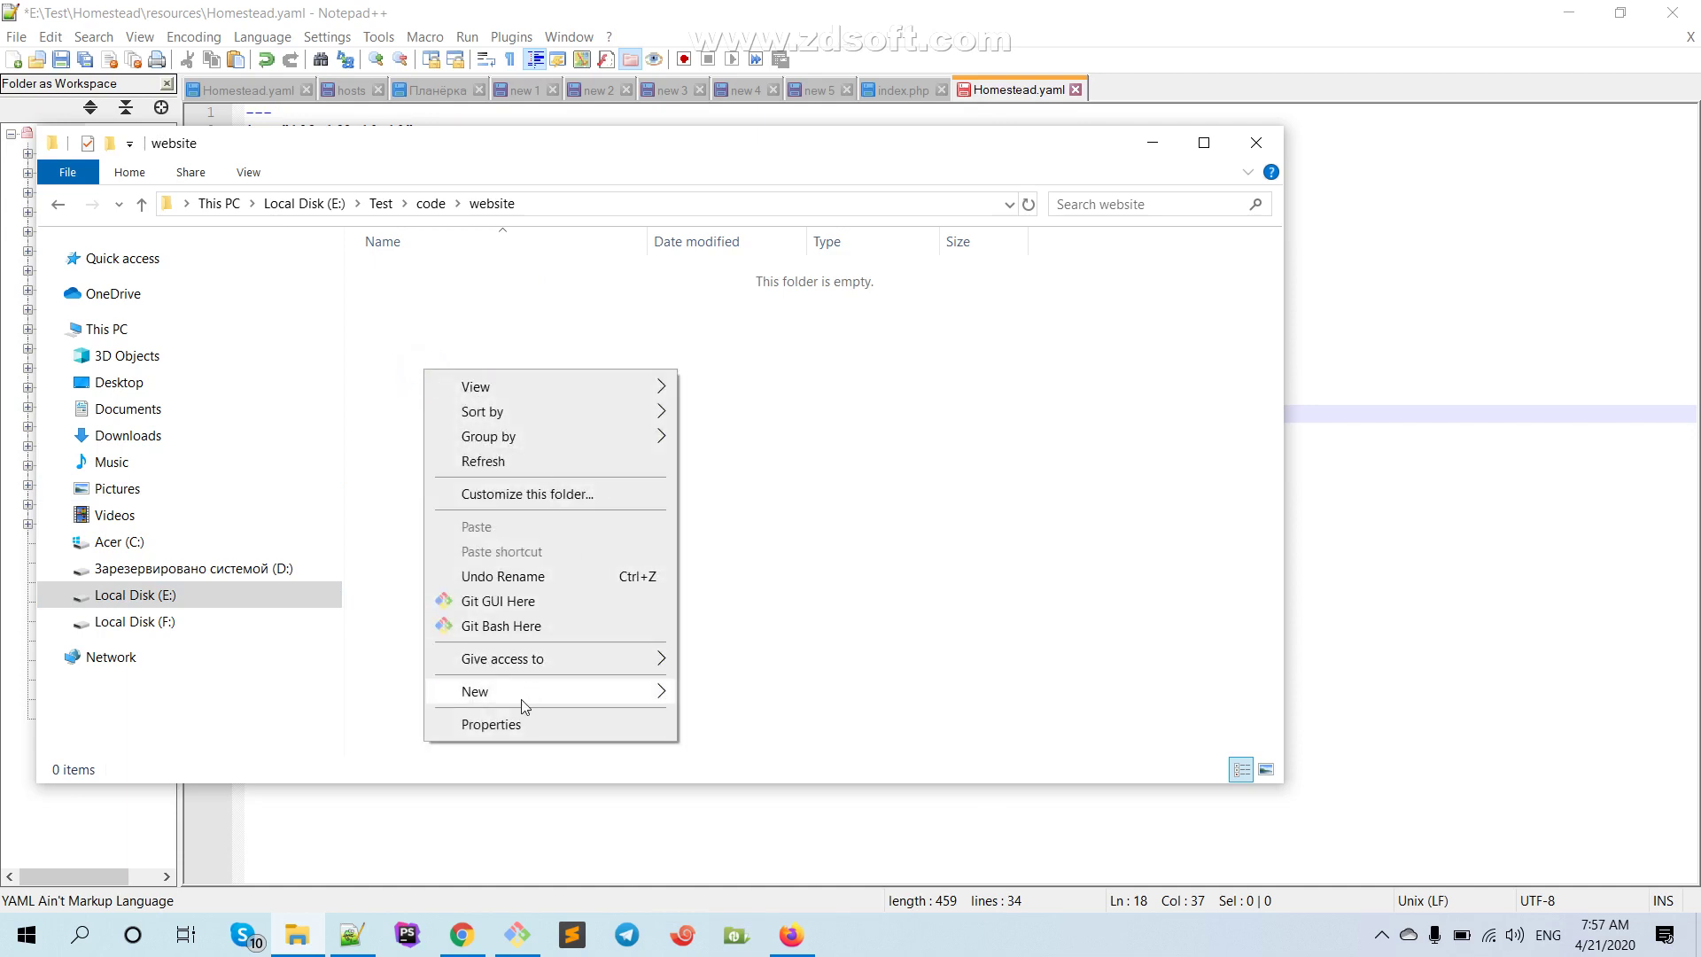
pyautogui.moveTo(506, 692)
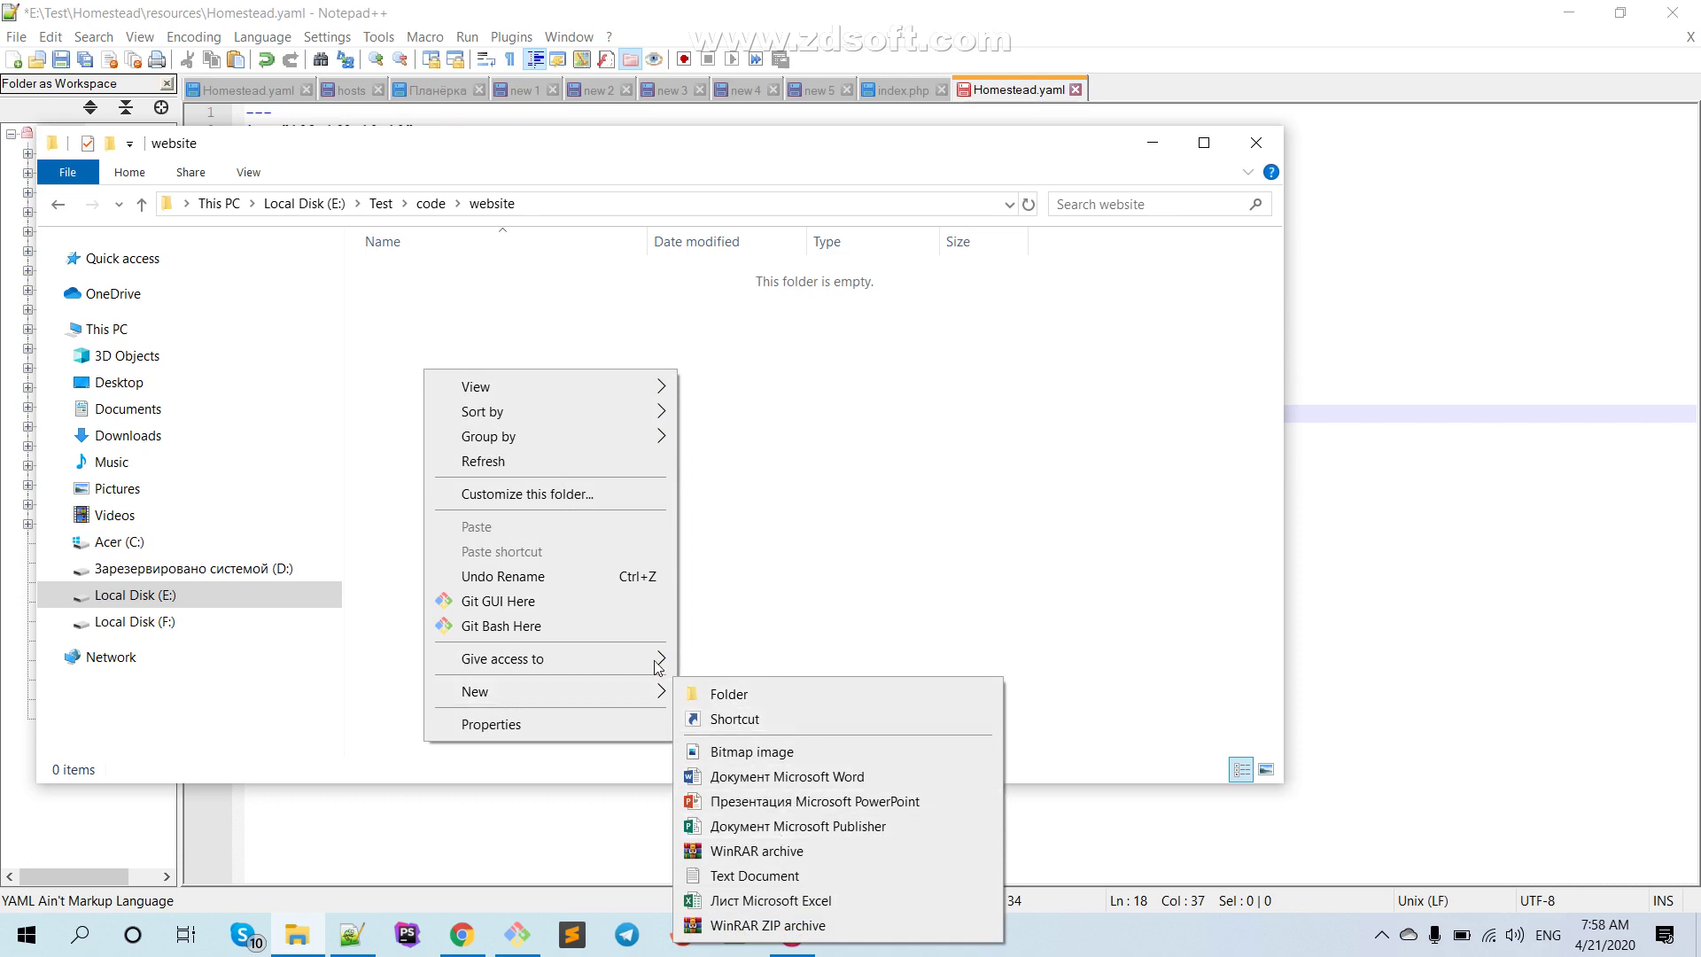
pyautogui.moveTo(567, 690)
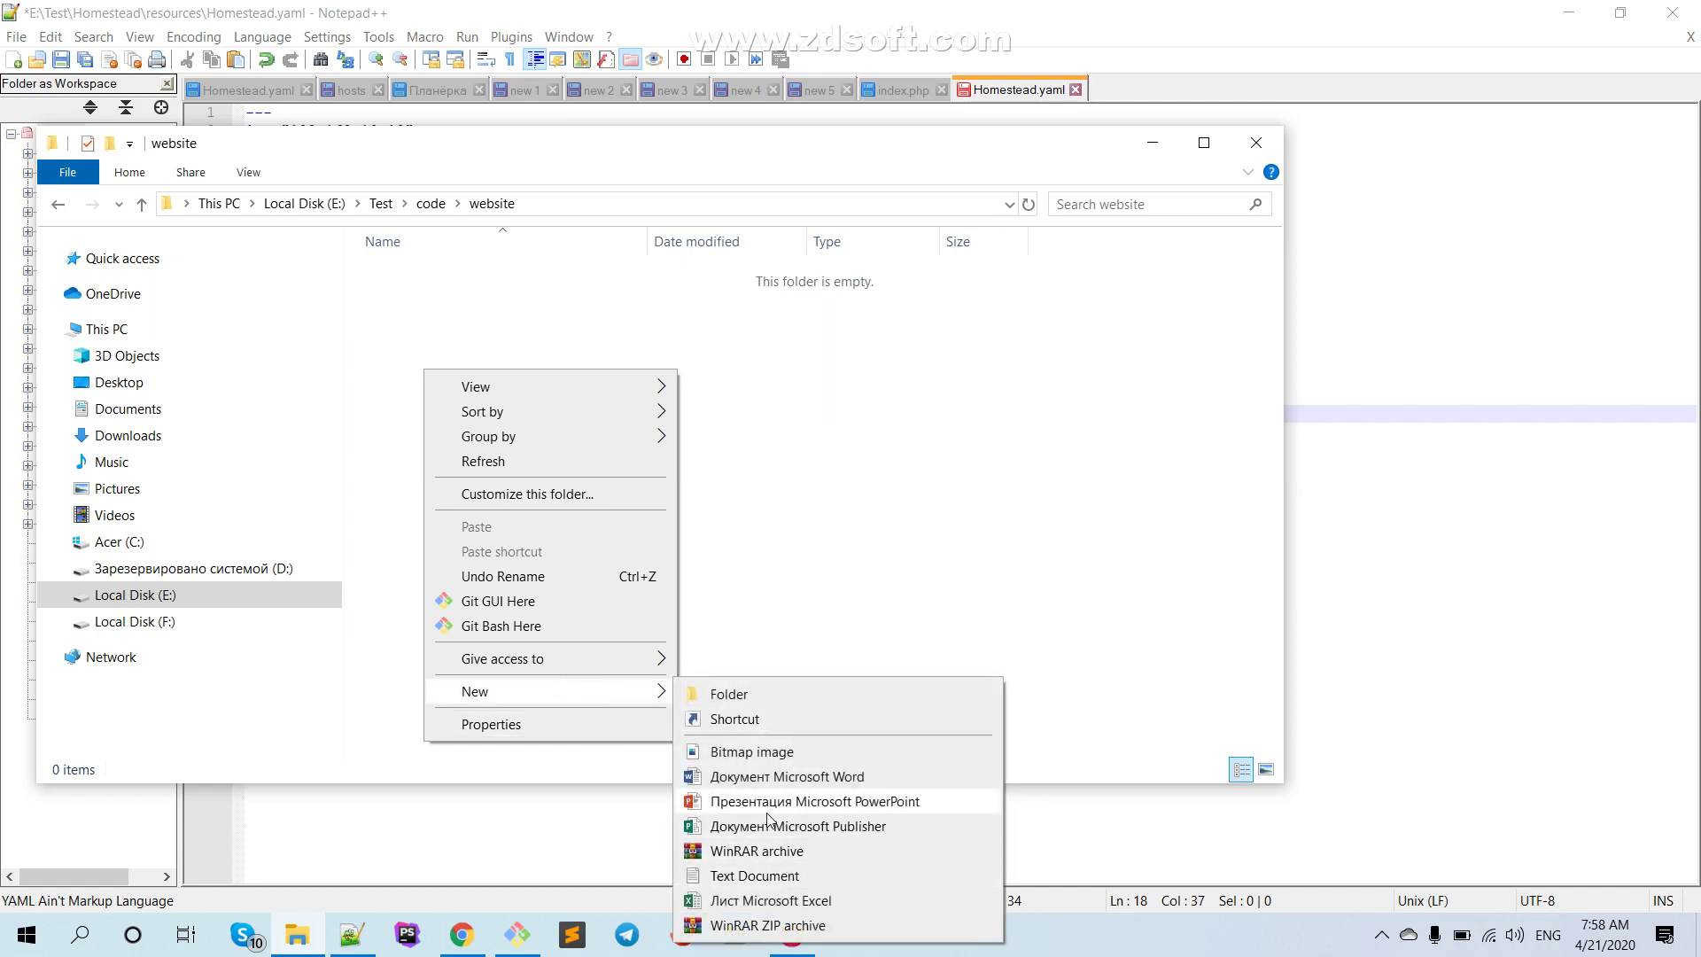
pyautogui.click(762, 876)
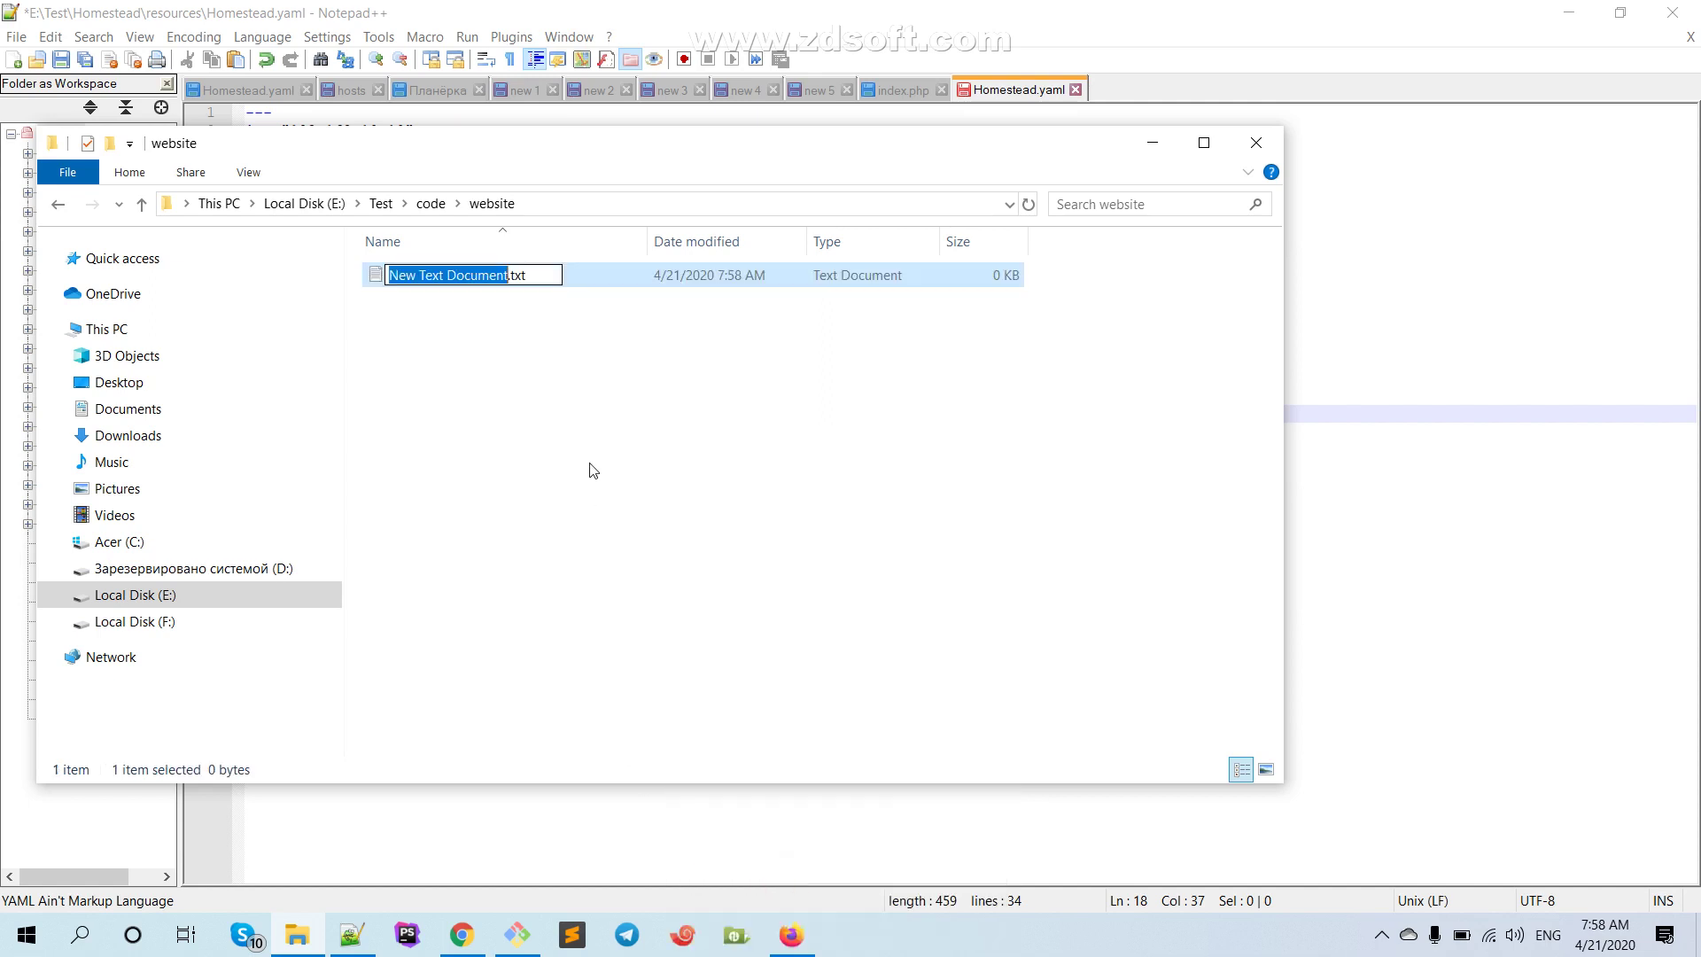
pyautogui.write('inde')
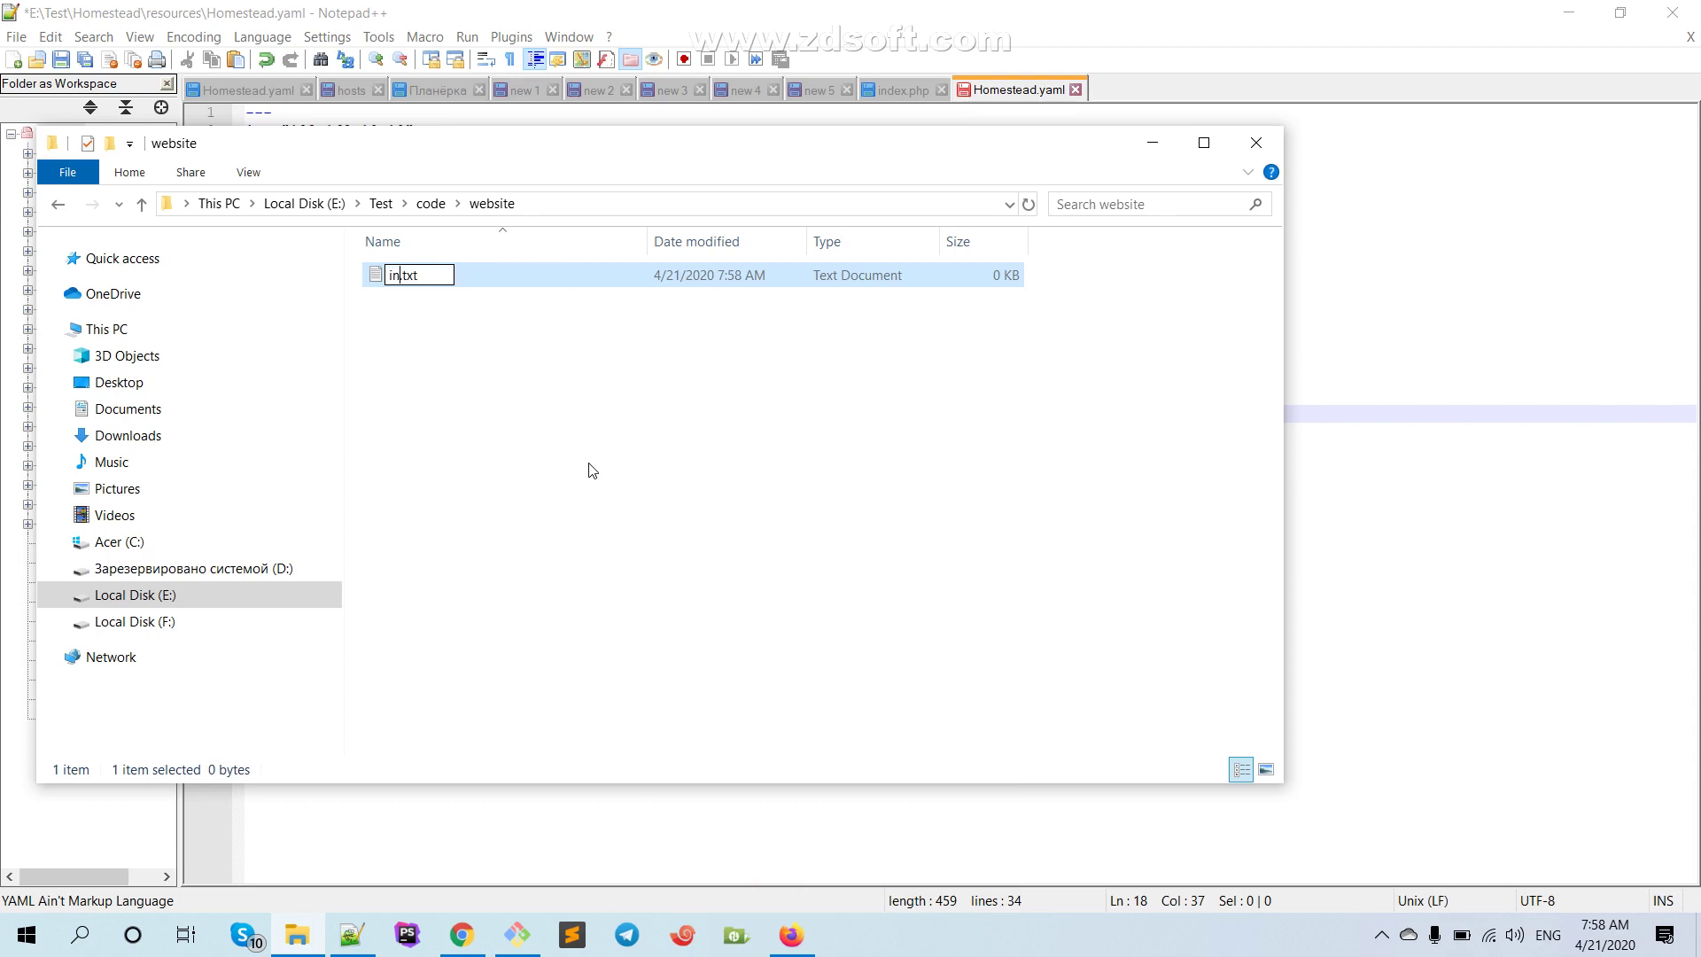
pyautogui.write('x')
pyautogui.press('Delete')
pyautogui.press('Delete')
pyautogui.press('Delete')
pyautogui.press('Delete')
pyautogui.write('.php')
pyautogui.press('Return')
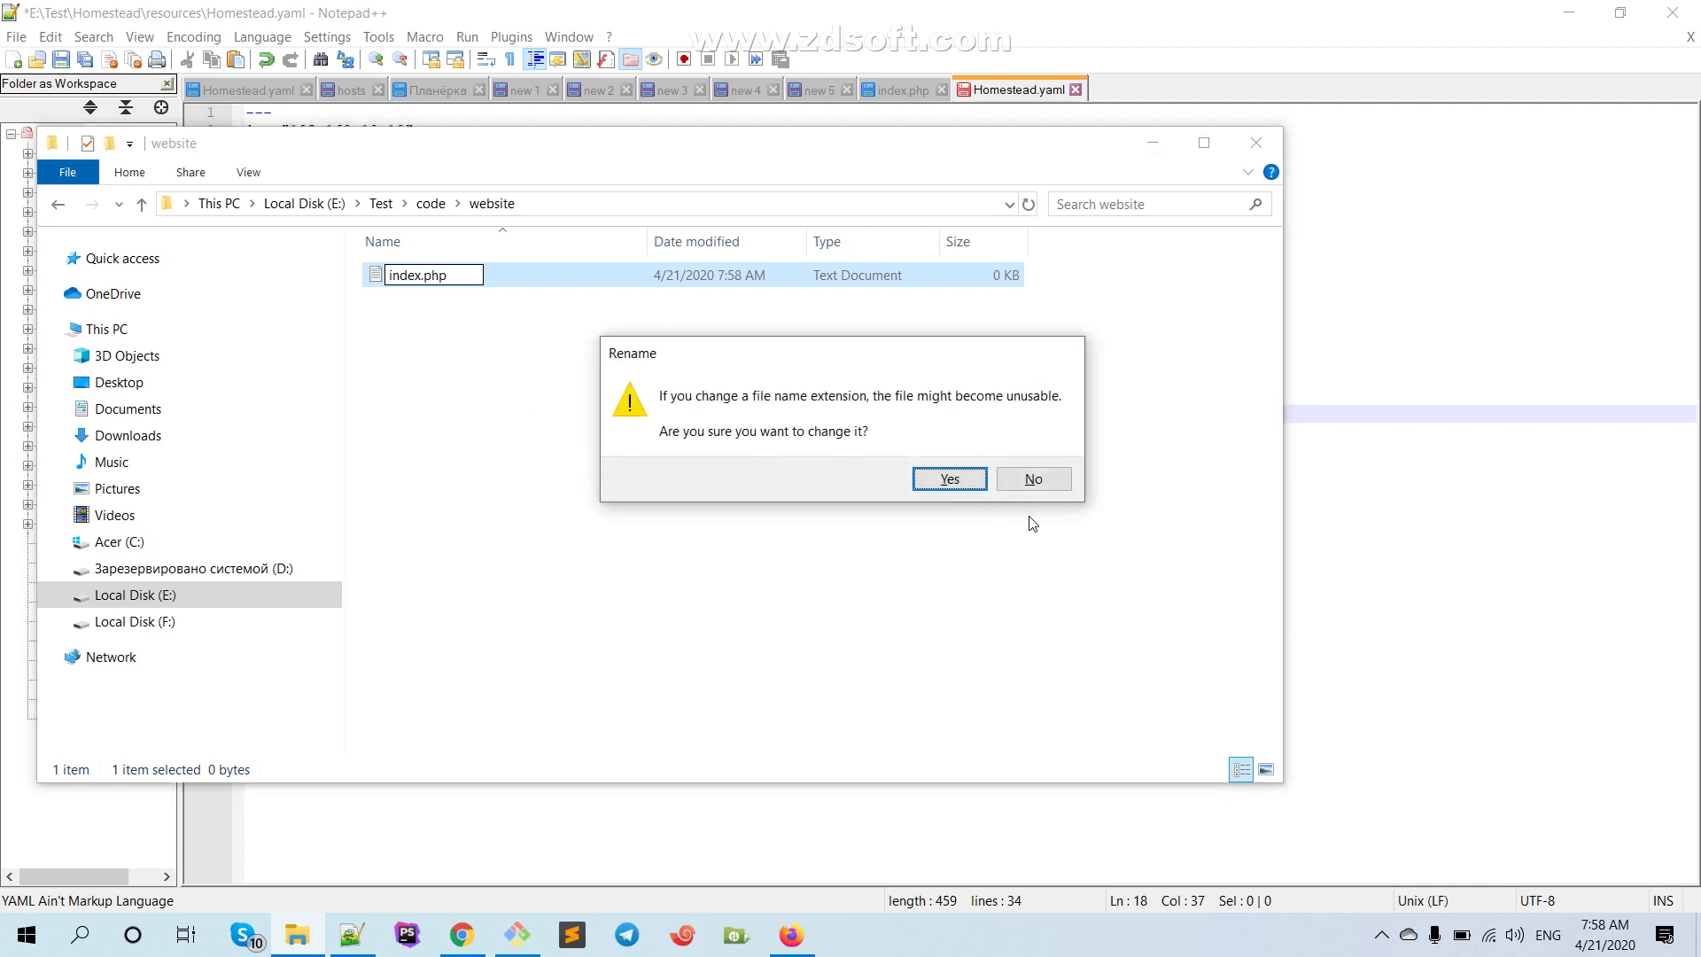
pyautogui.click(950, 477)
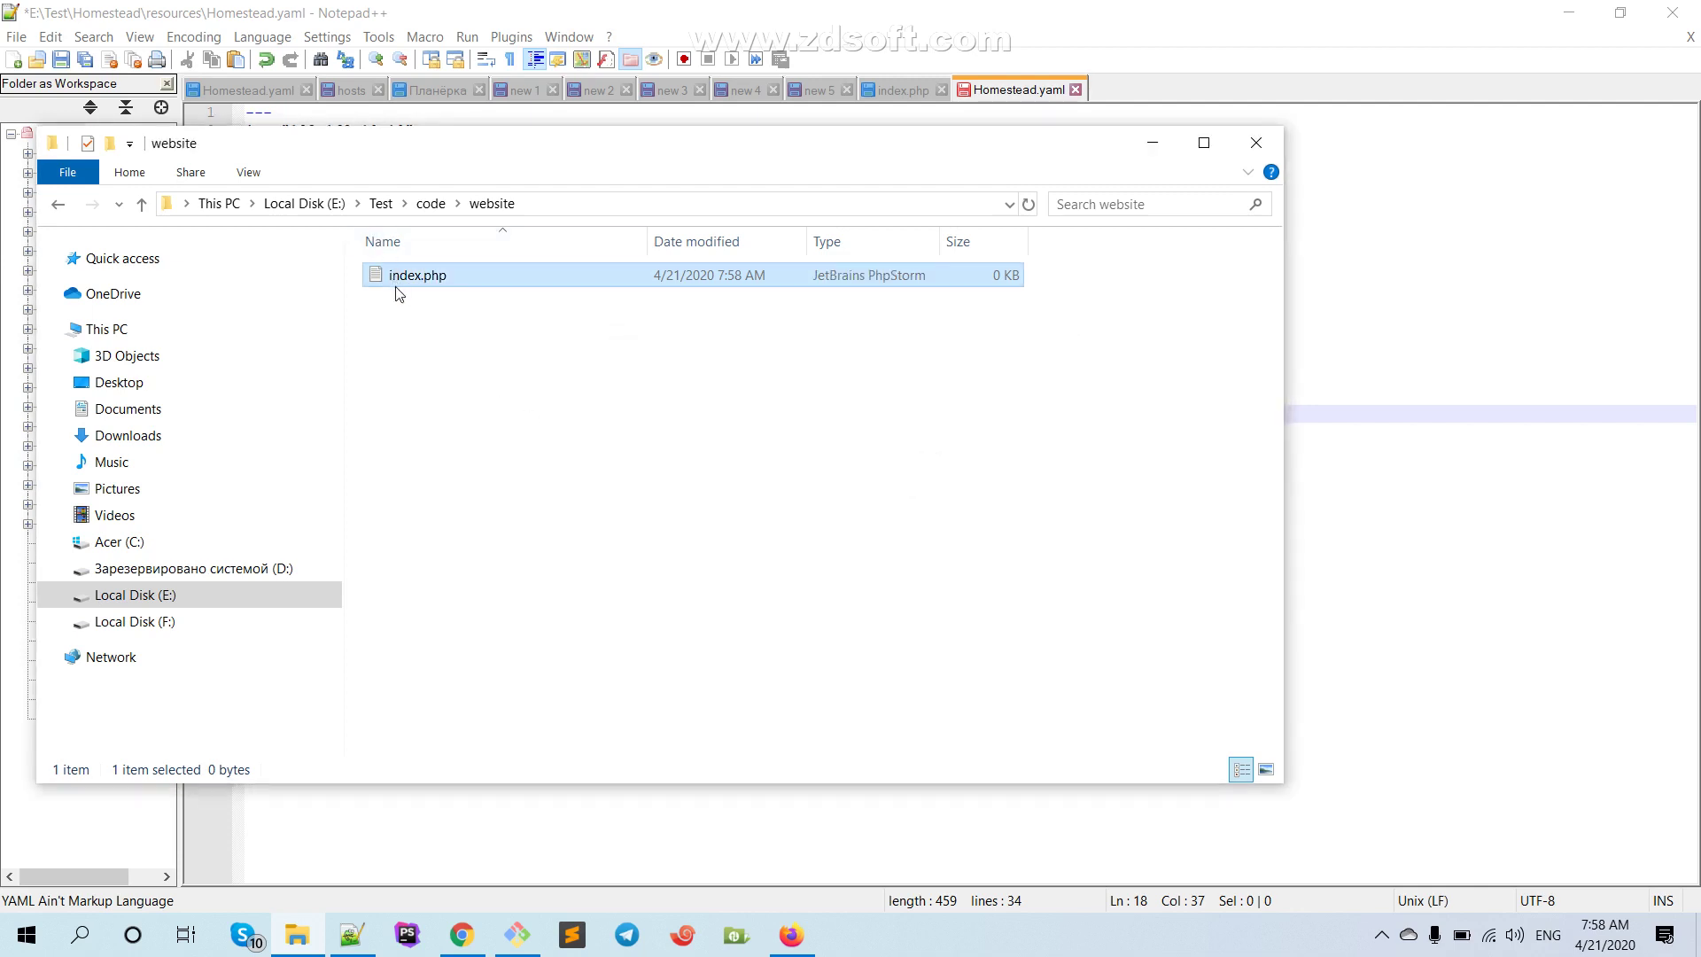
pyautogui.rightClick(396, 282)
pyautogui.click(392, 275)
pyautogui.rightClick(473, 276)
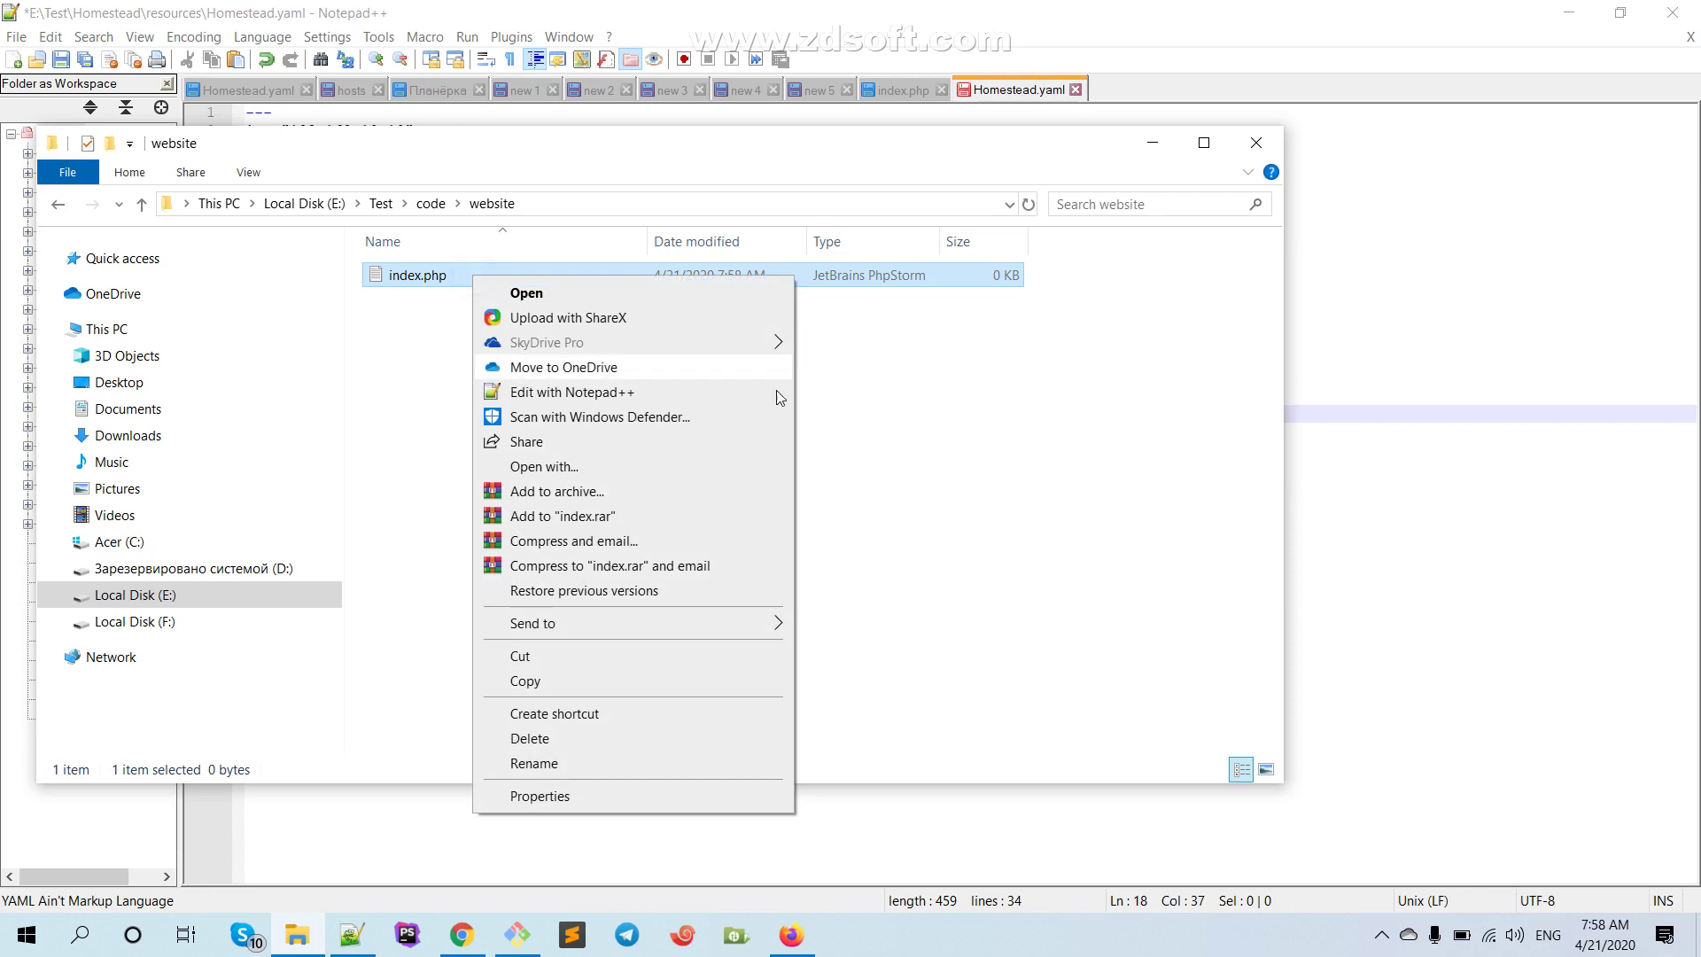
# Edit index.php in Notepad++, writing echo "Homestead ishleyir"; on its first line
pyautogui.click(556, 391)
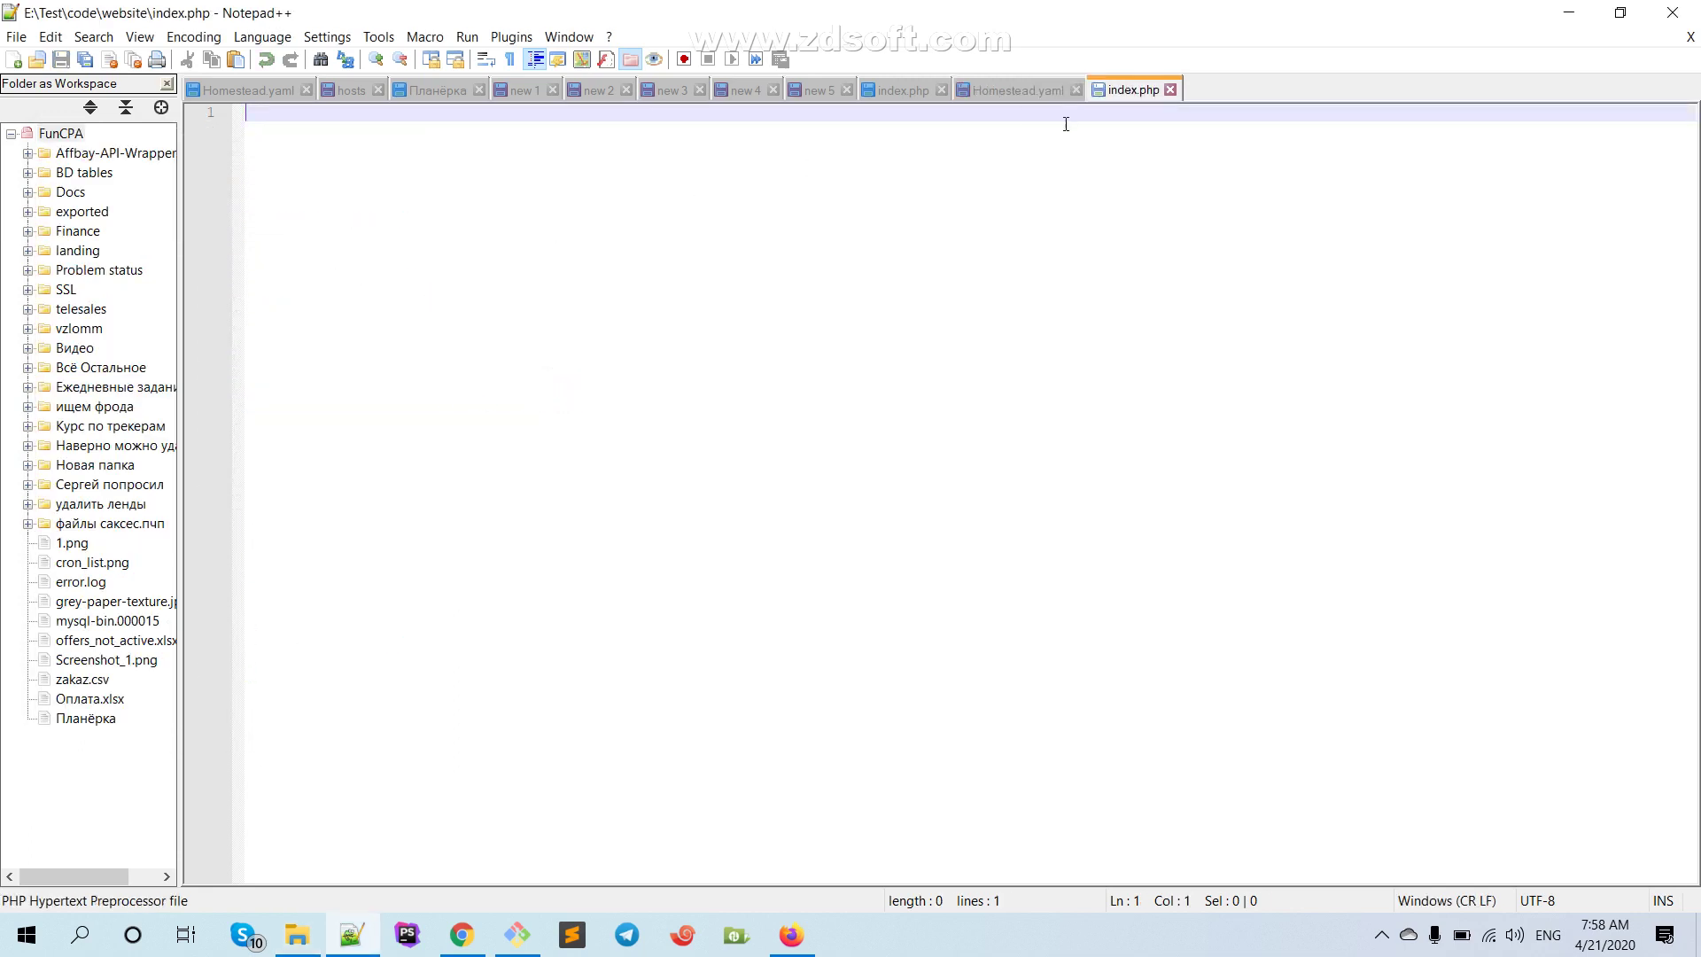
pyautogui.click(407, 229)
pyautogui.write('echo')
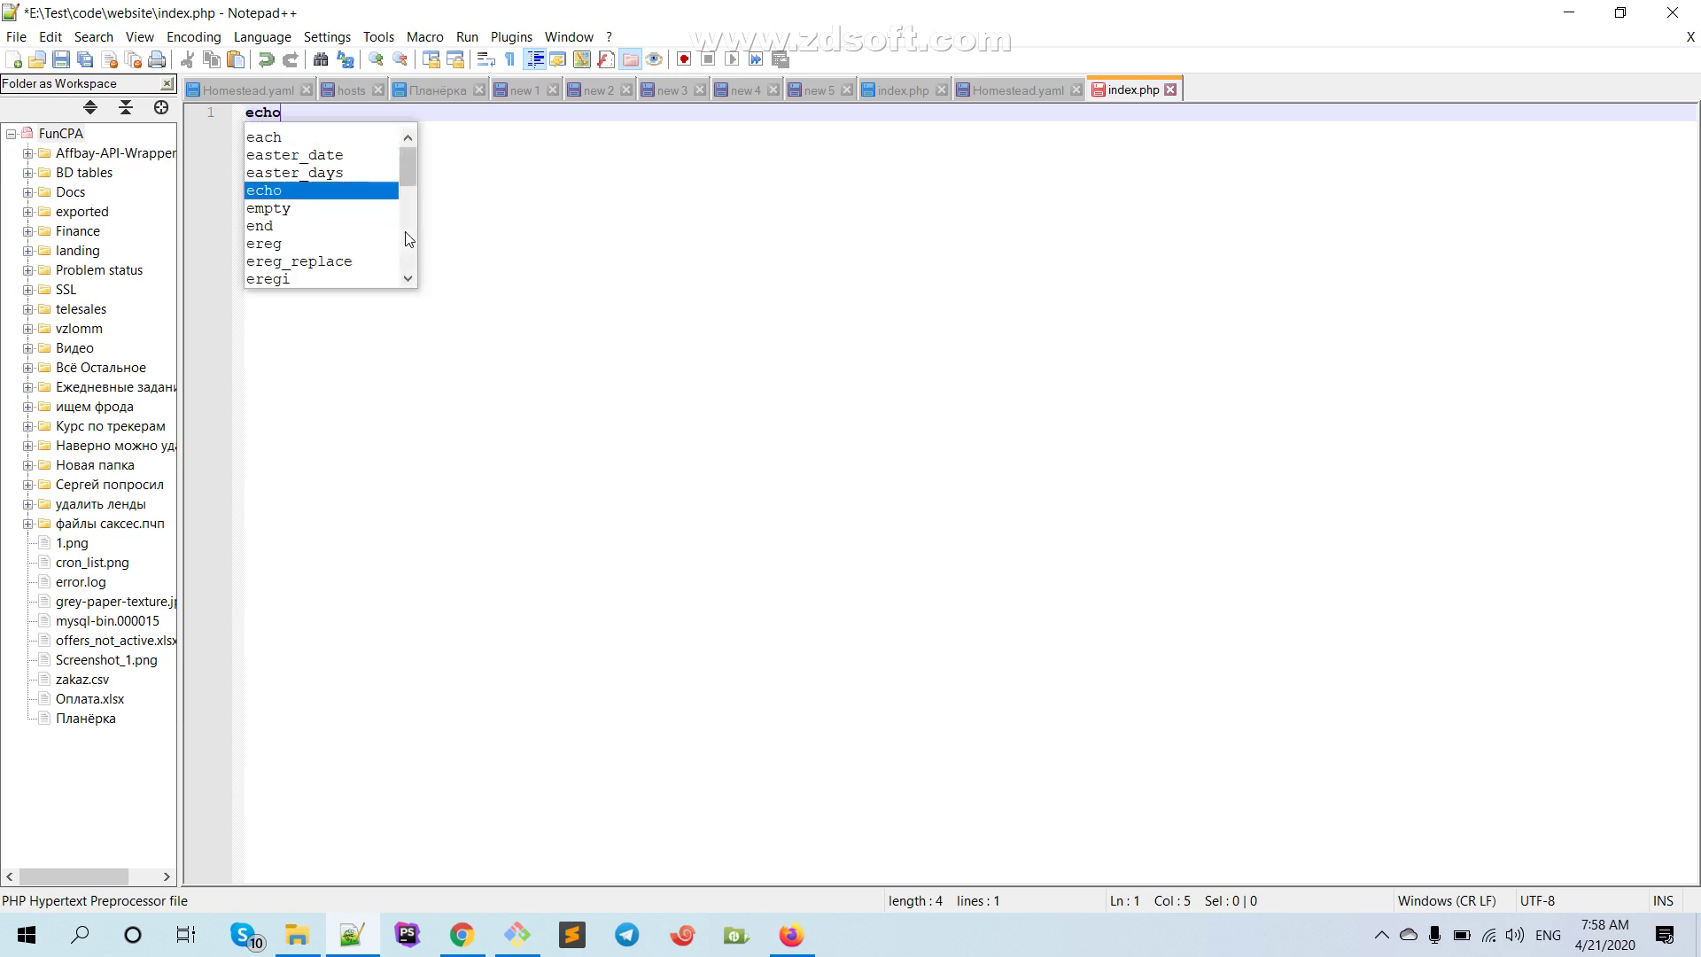
pyautogui.press('Escape')
pyautogui.write('o "Homes')
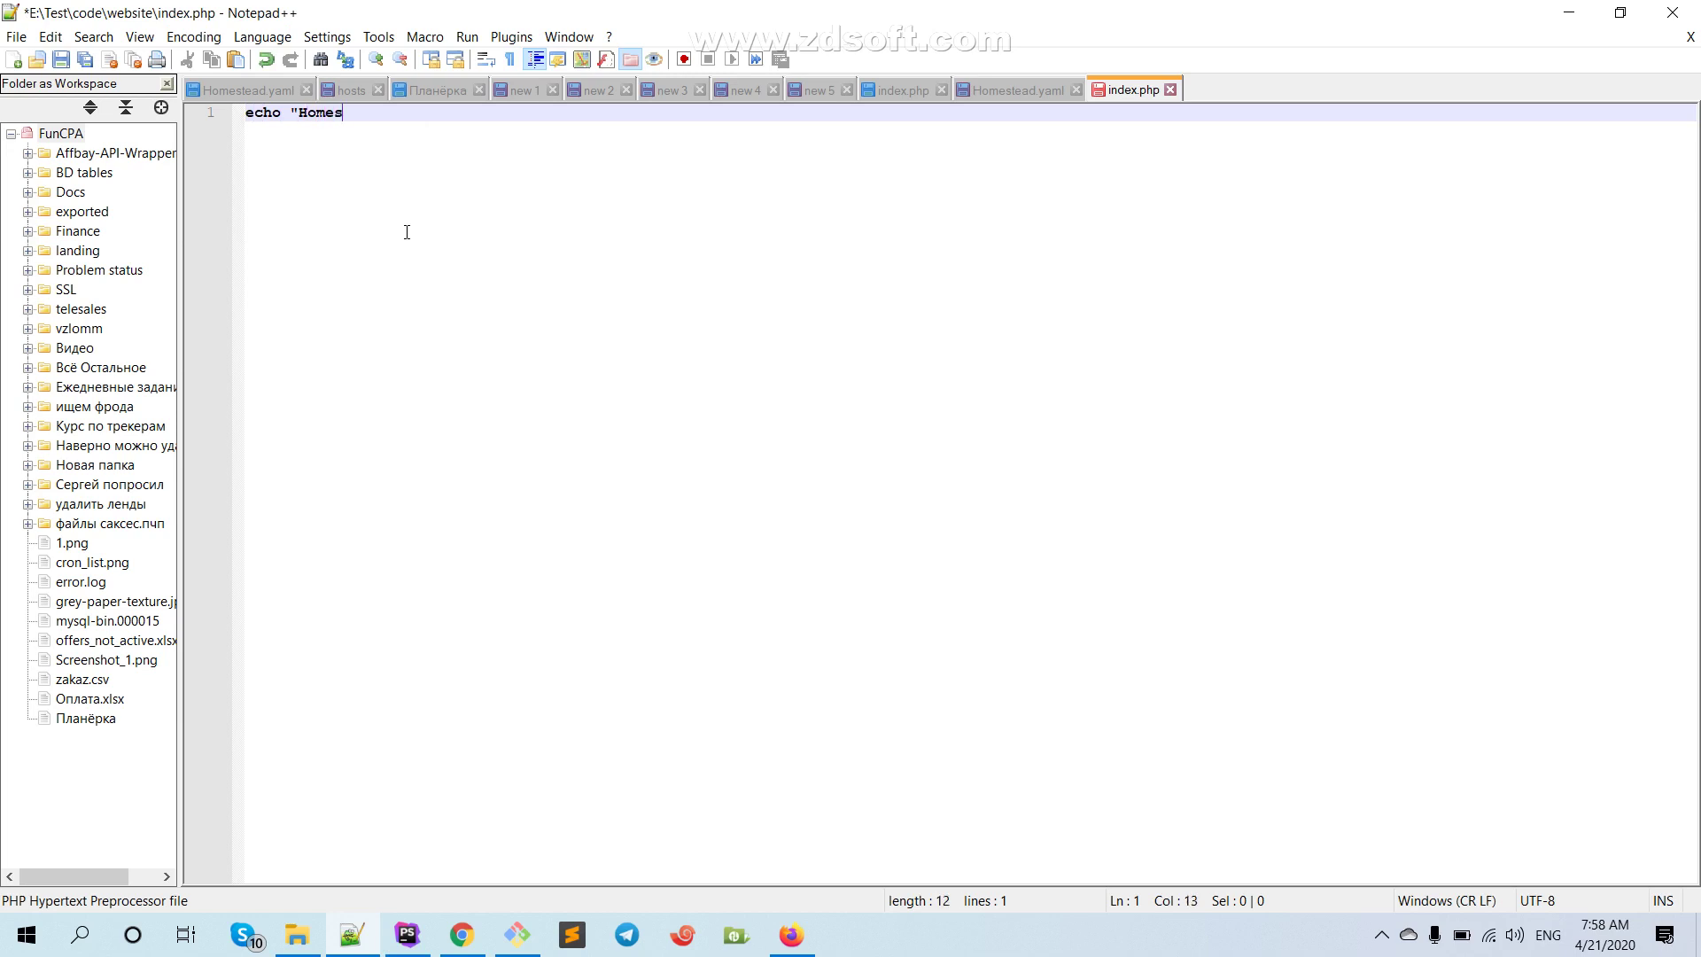
pyautogui.write('tead ishleyir";')
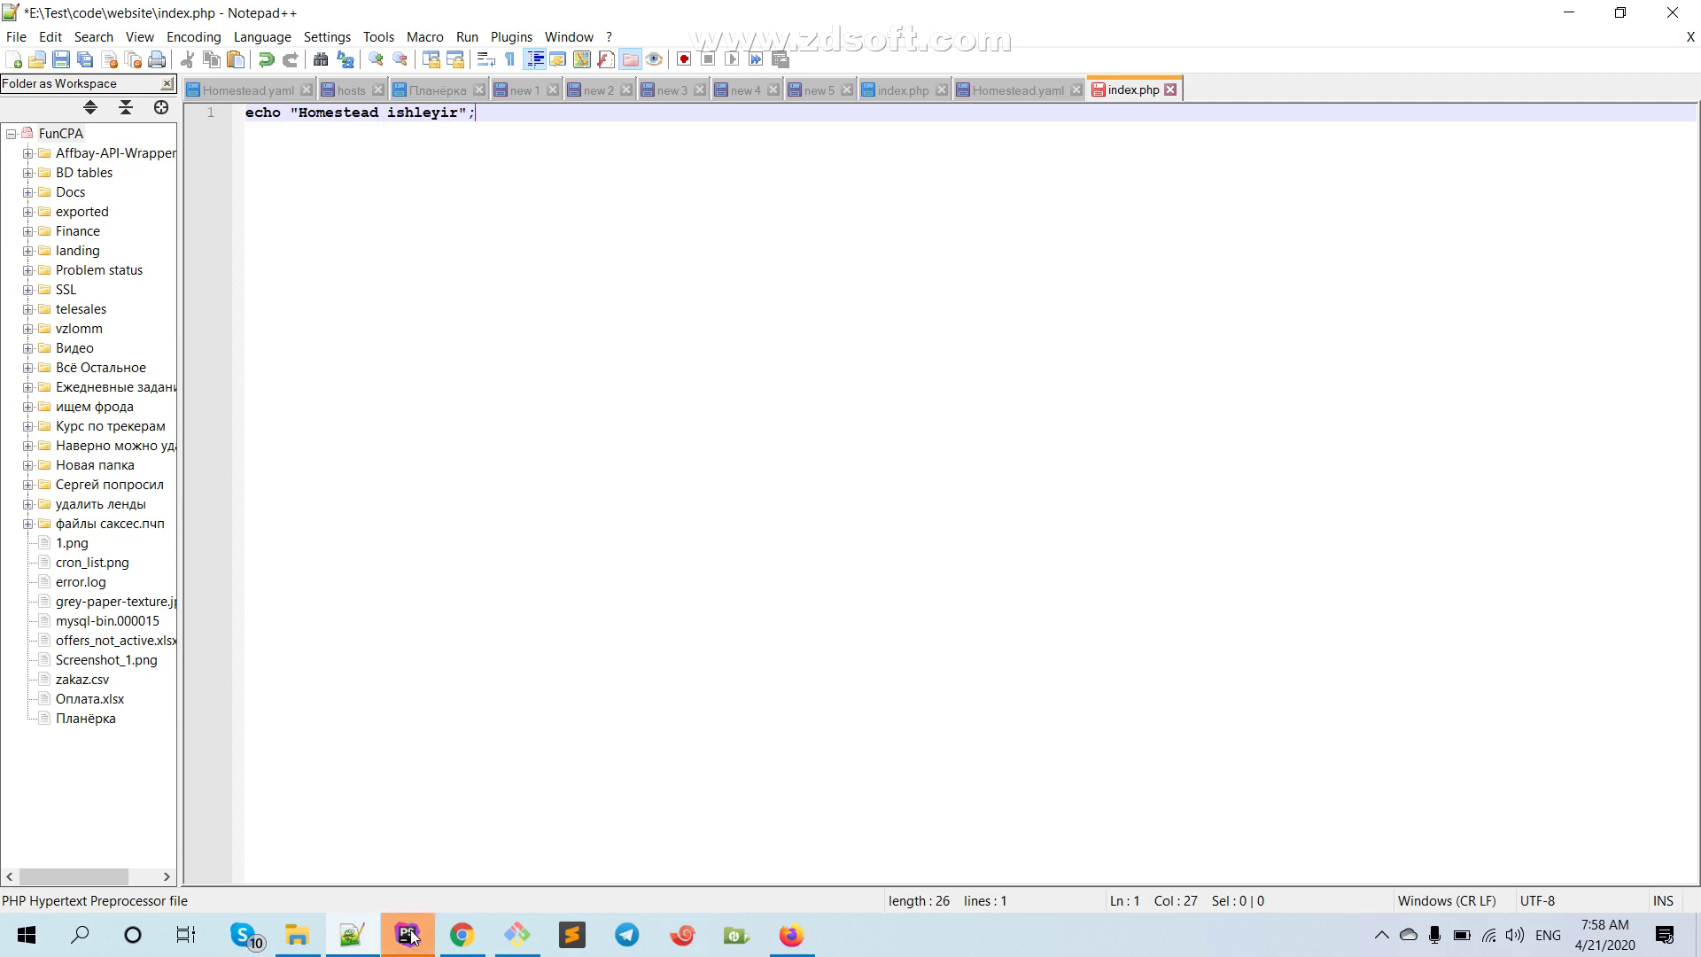
# Close PhpStorm from its taskbar icon and confirm exiting the program
pyautogui.rightClick(408, 935)
pyautogui.click(412, 891)
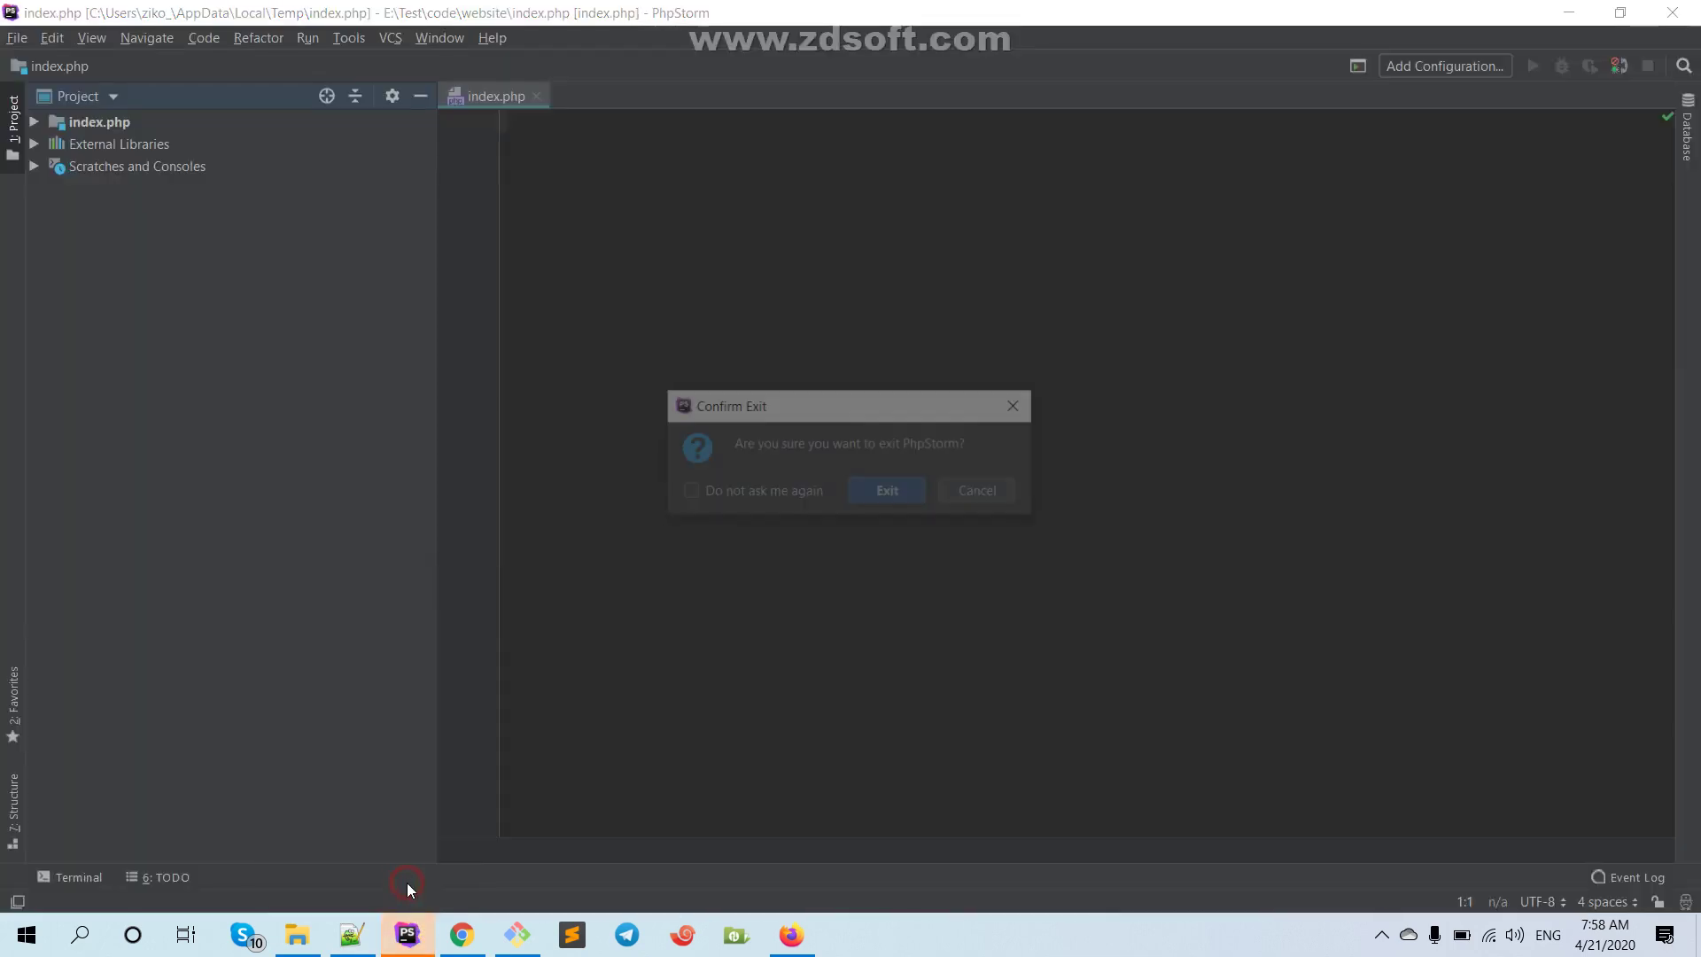
pyautogui.click(884, 490)
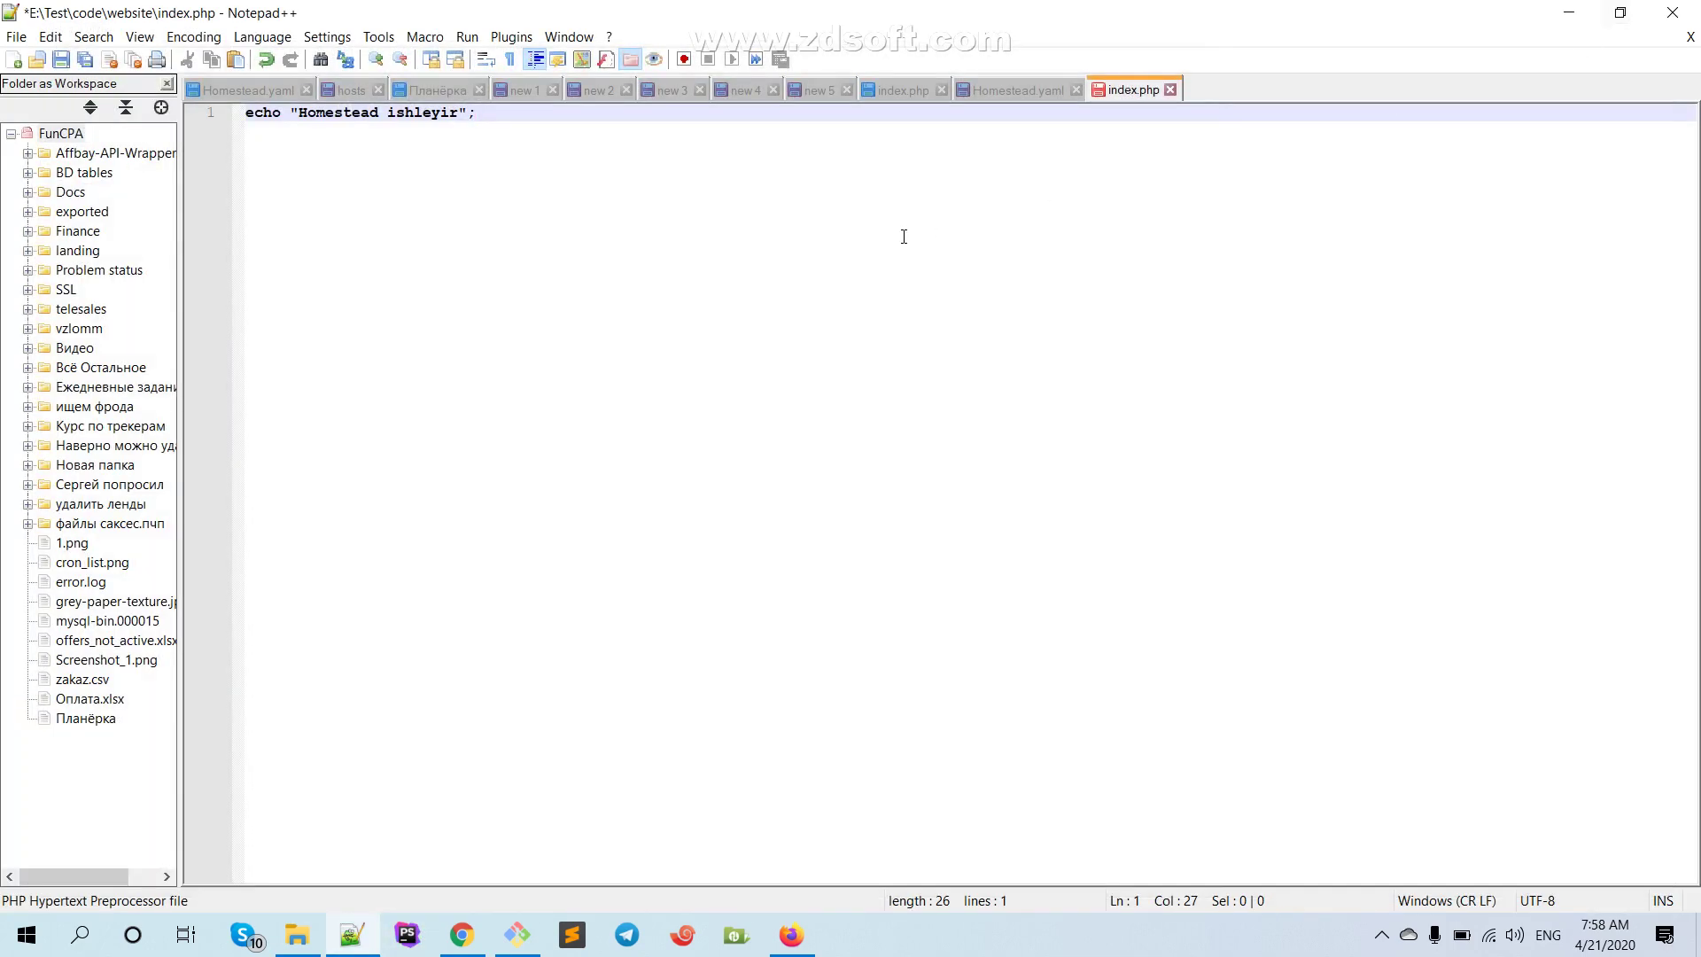
# Save index.php in Notepad++ and return to the Homestead.yaml file
pyautogui.click(862, 198)
pyautogui.hotkey('ctrl', 's')
pyautogui.click(997, 90)
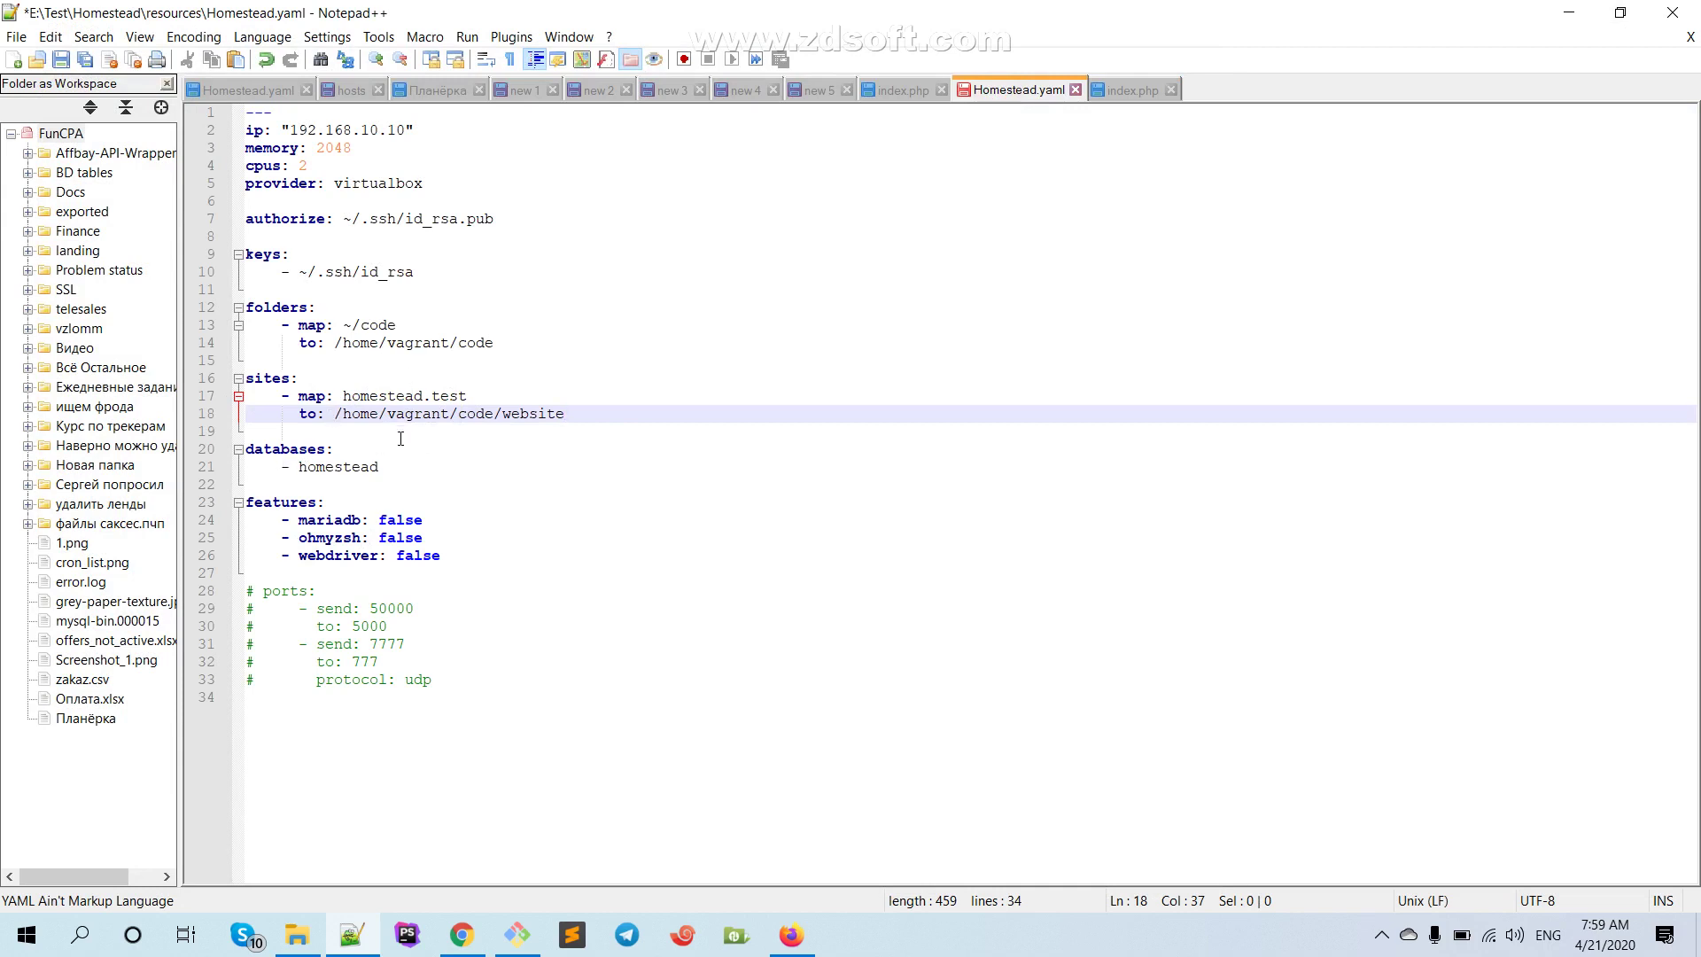
# Select the 192.168.10.10 IP on line 2, save Homestead.yaml, then switch to the hosts file
pyautogui.moveTo(290, 129); pyautogui.dragTo(405, 130)
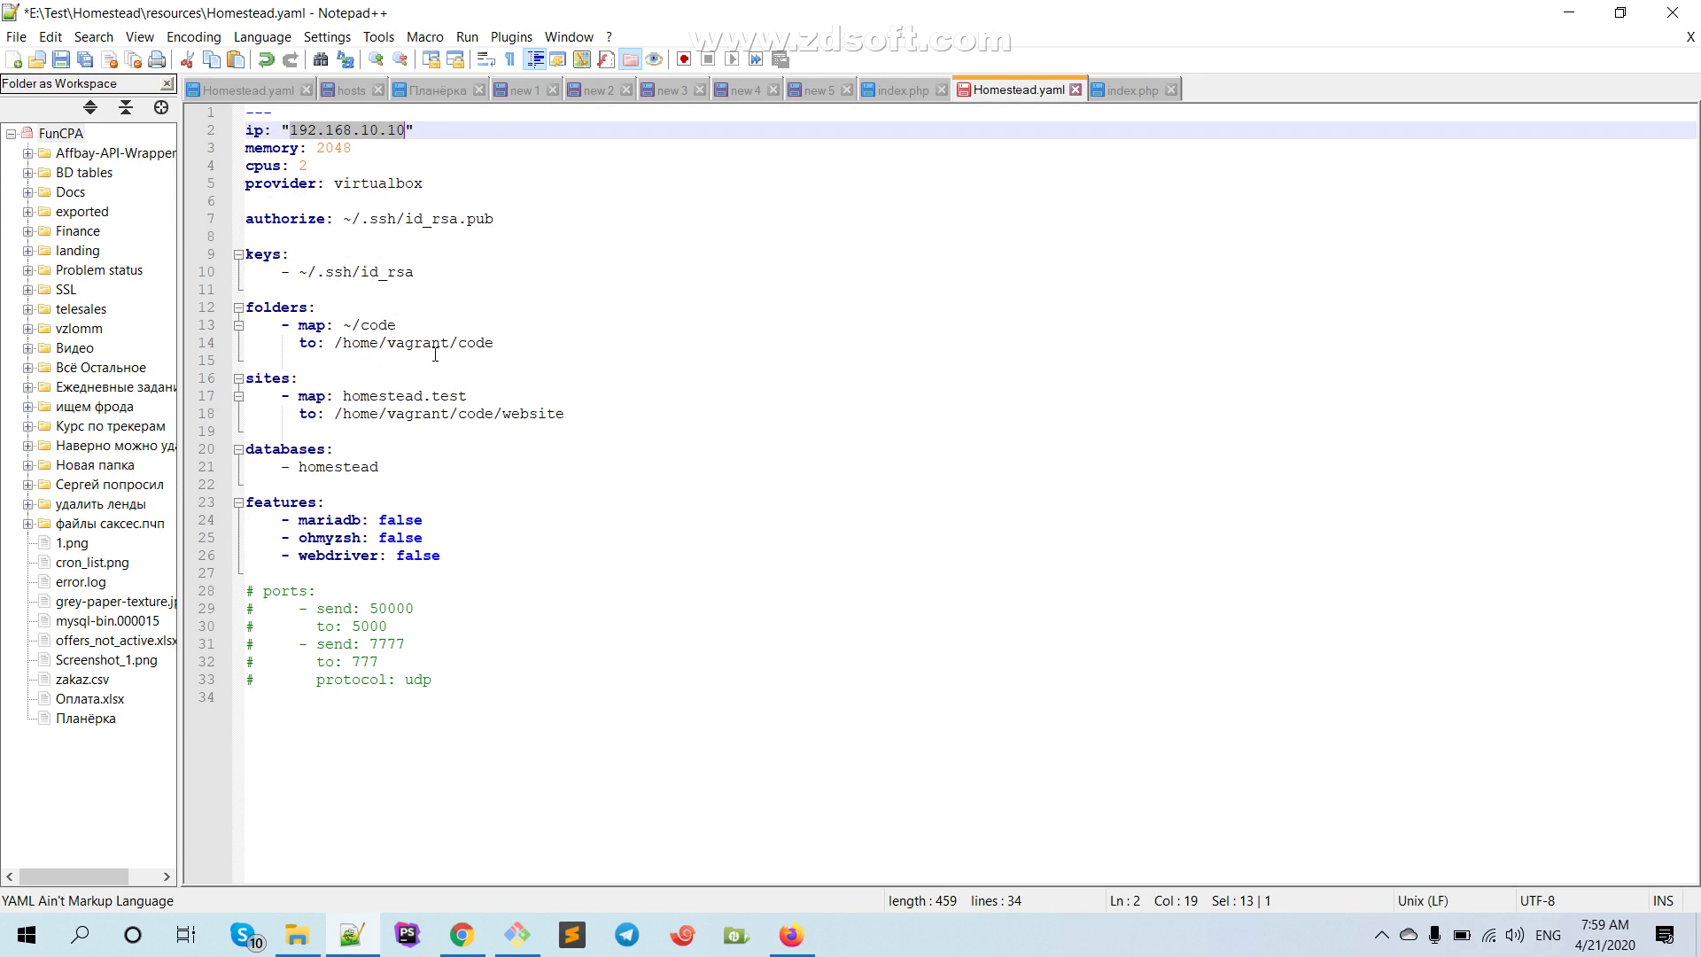
pyautogui.click(373, 395)
pyautogui.click(337, 443)
pyautogui.click(343, 411)
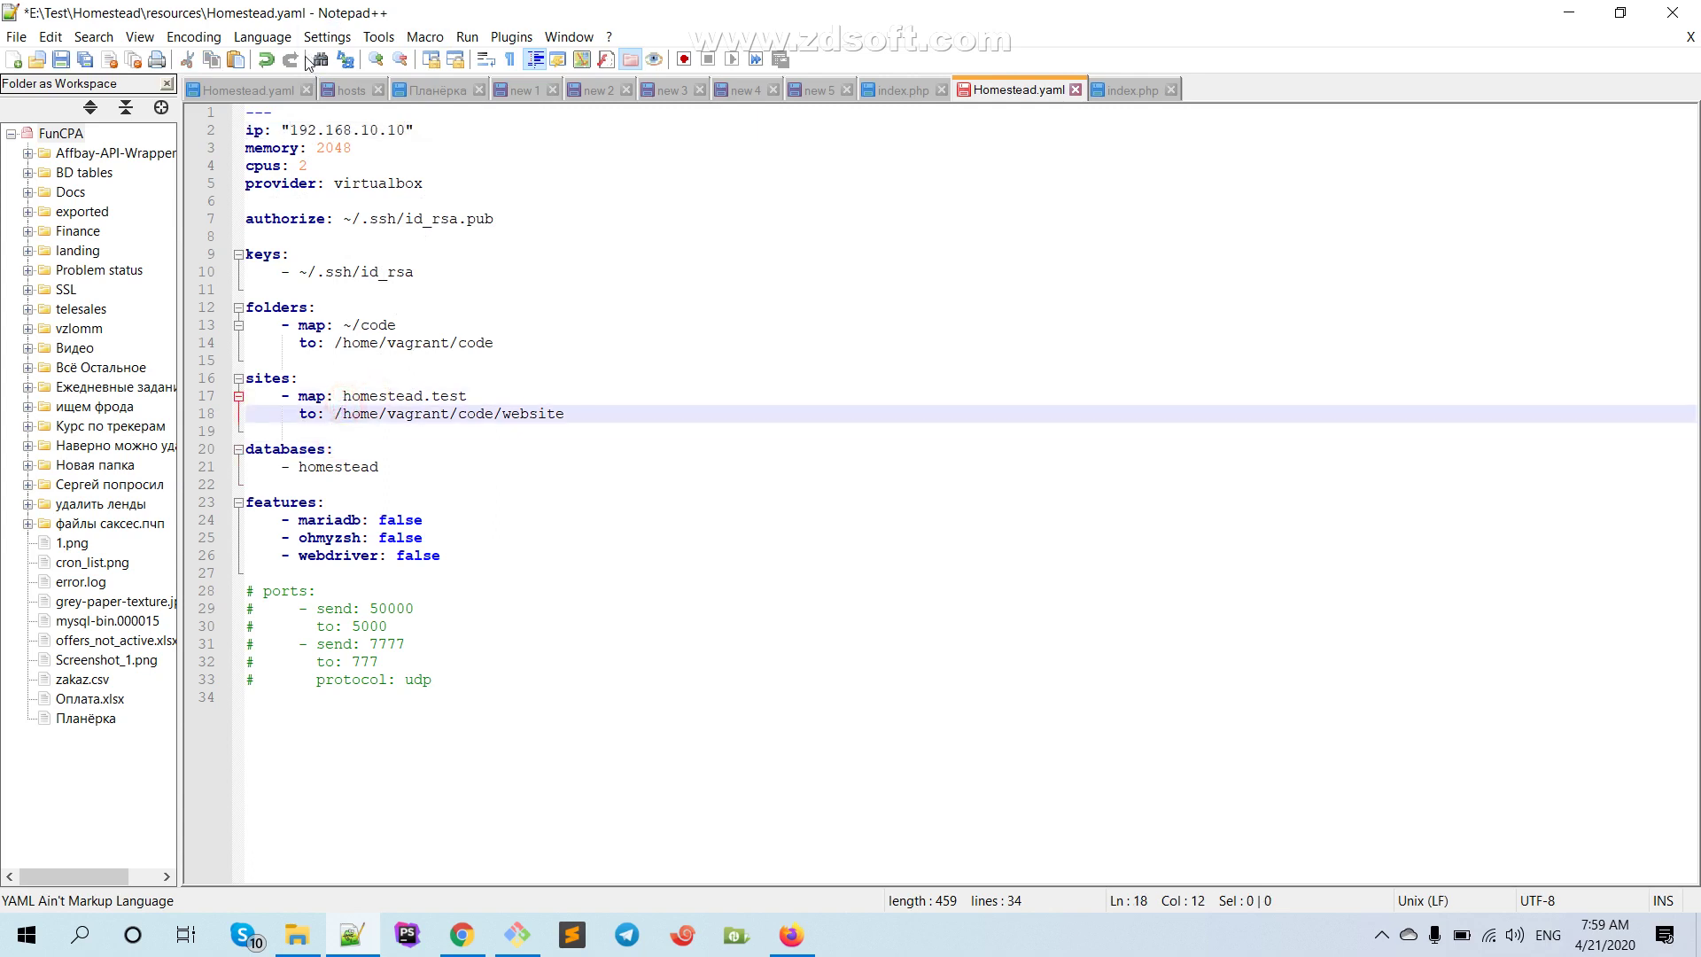
pyautogui.moveTo(290, 131); pyautogui.dragTo(398, 131)
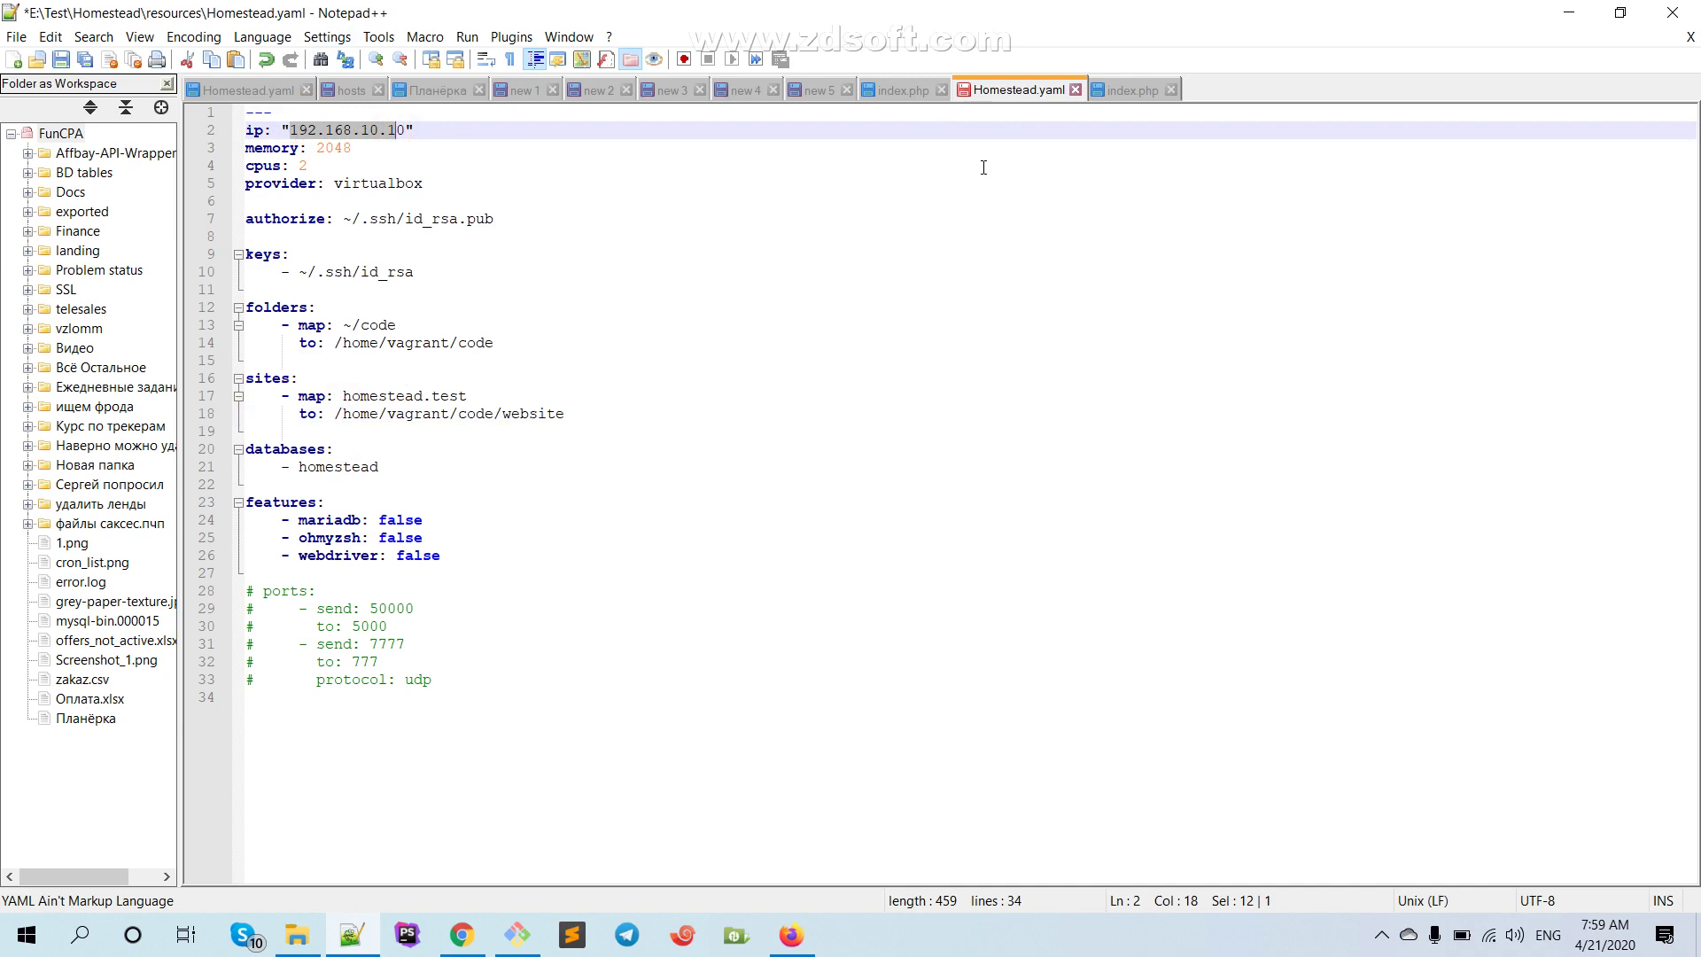
pyautogui.hotkey('ctrl', 's')
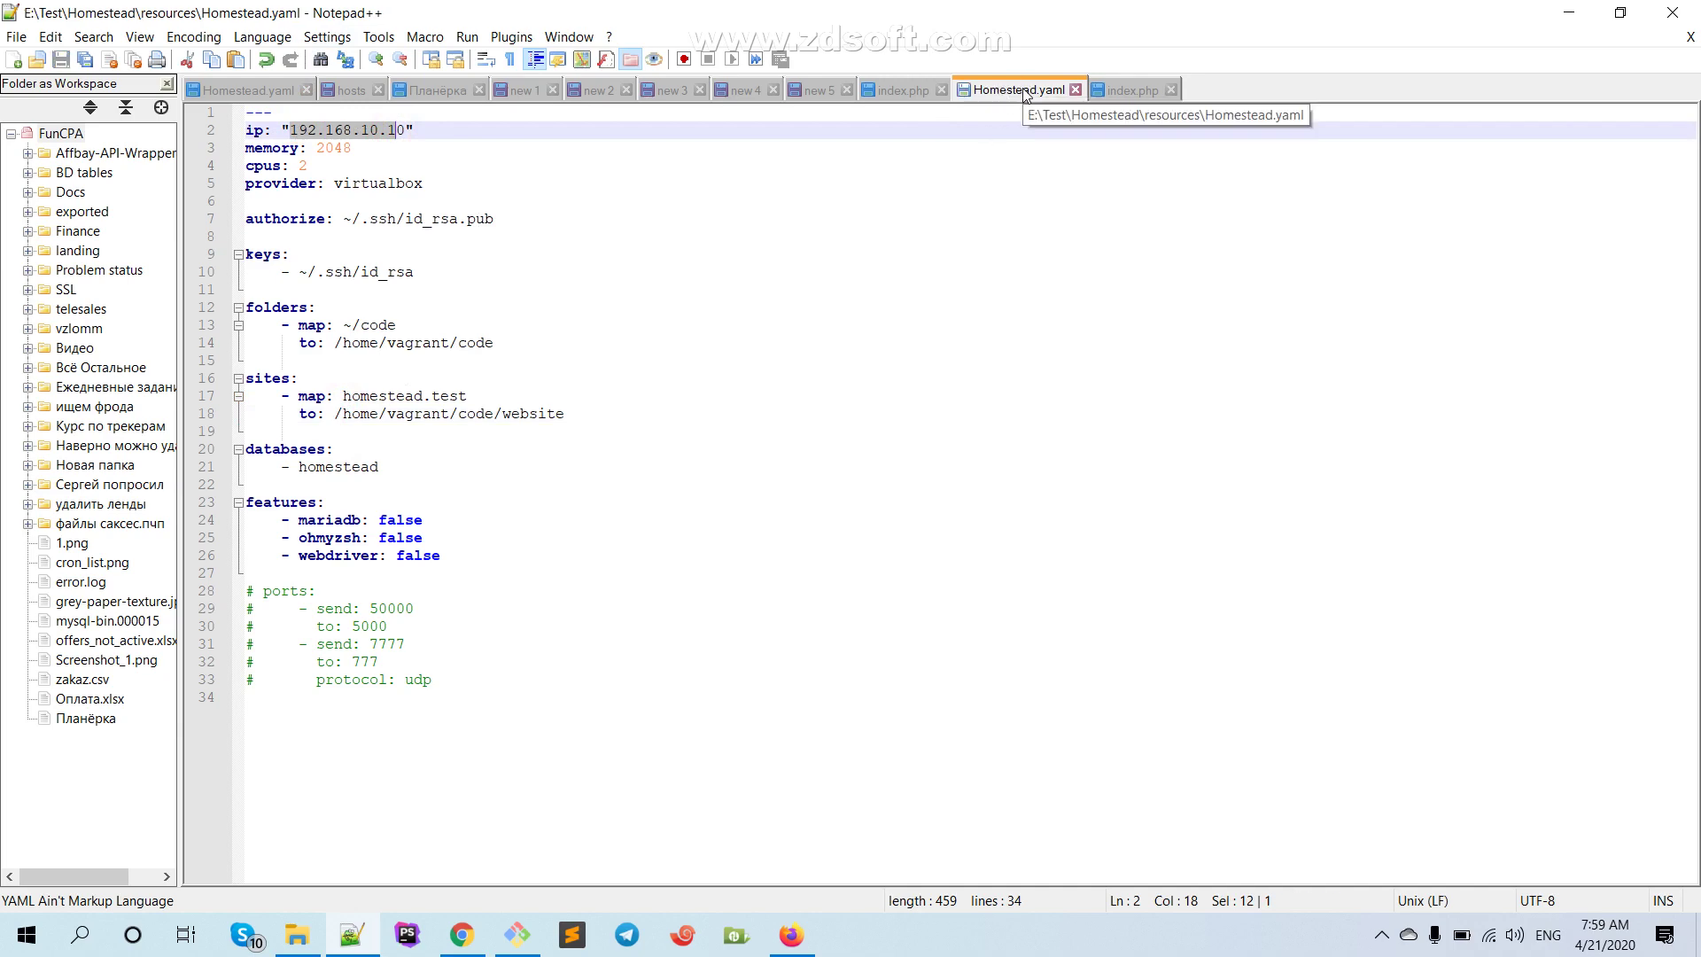
pyautogui.click(352, 90)
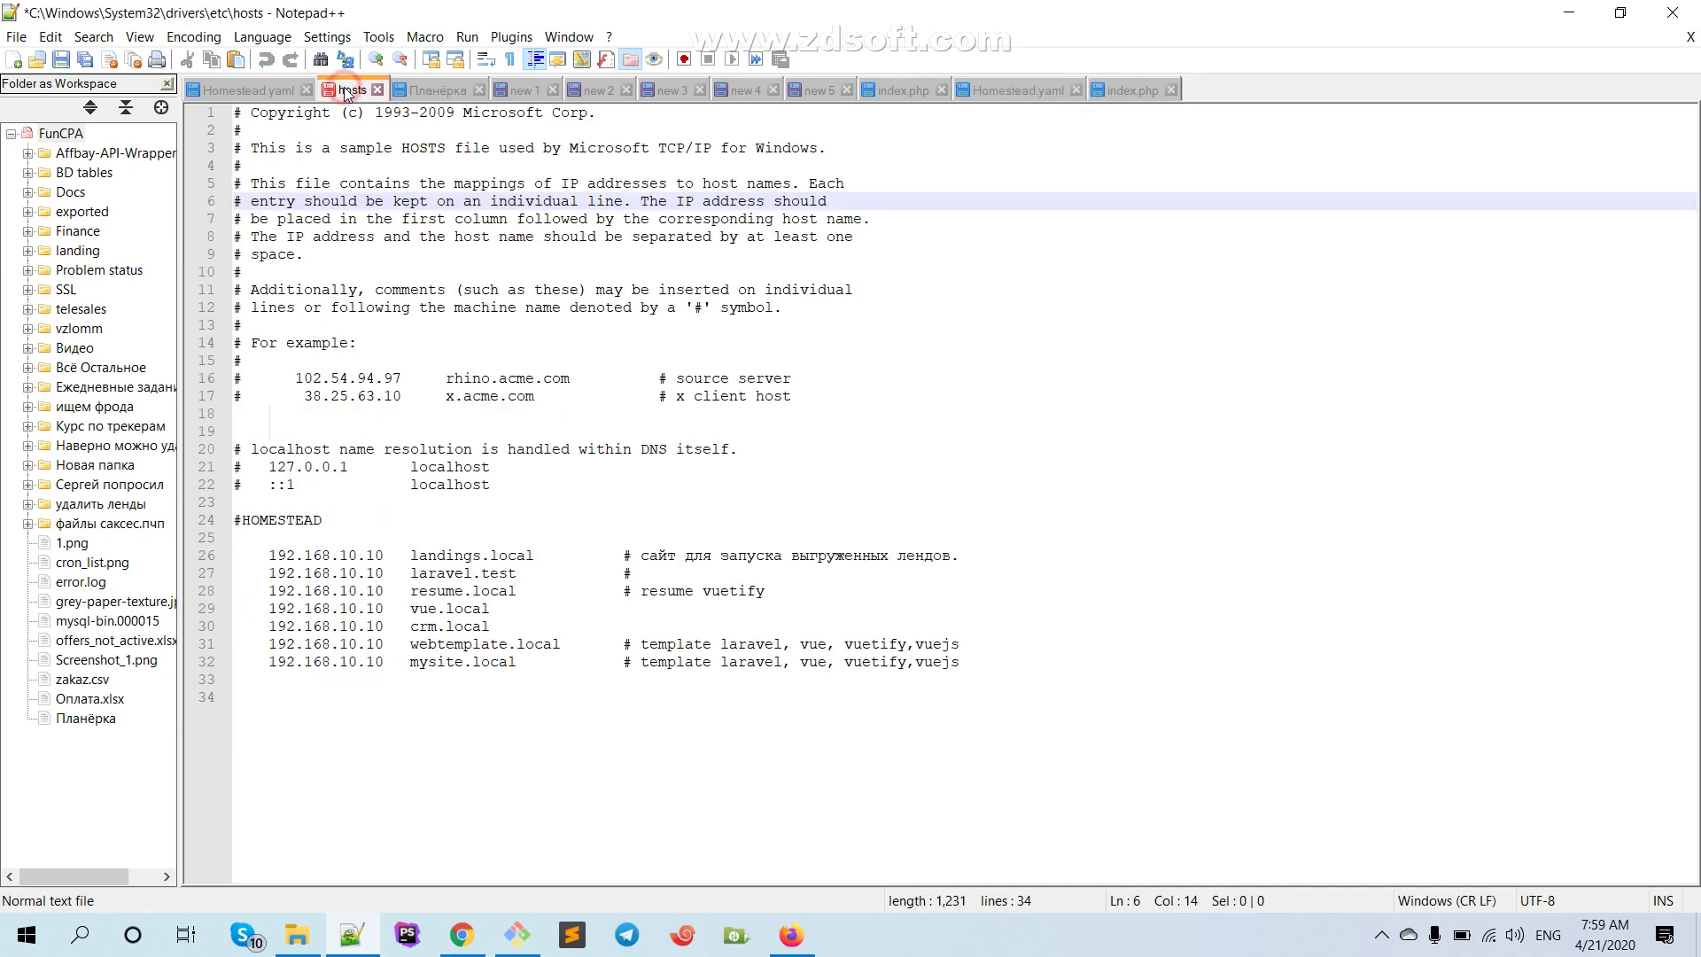
# In File Explorer, open the C:\Windows\System32 folder on the Acer (C:) drive
pyautogui.click(297, 934)
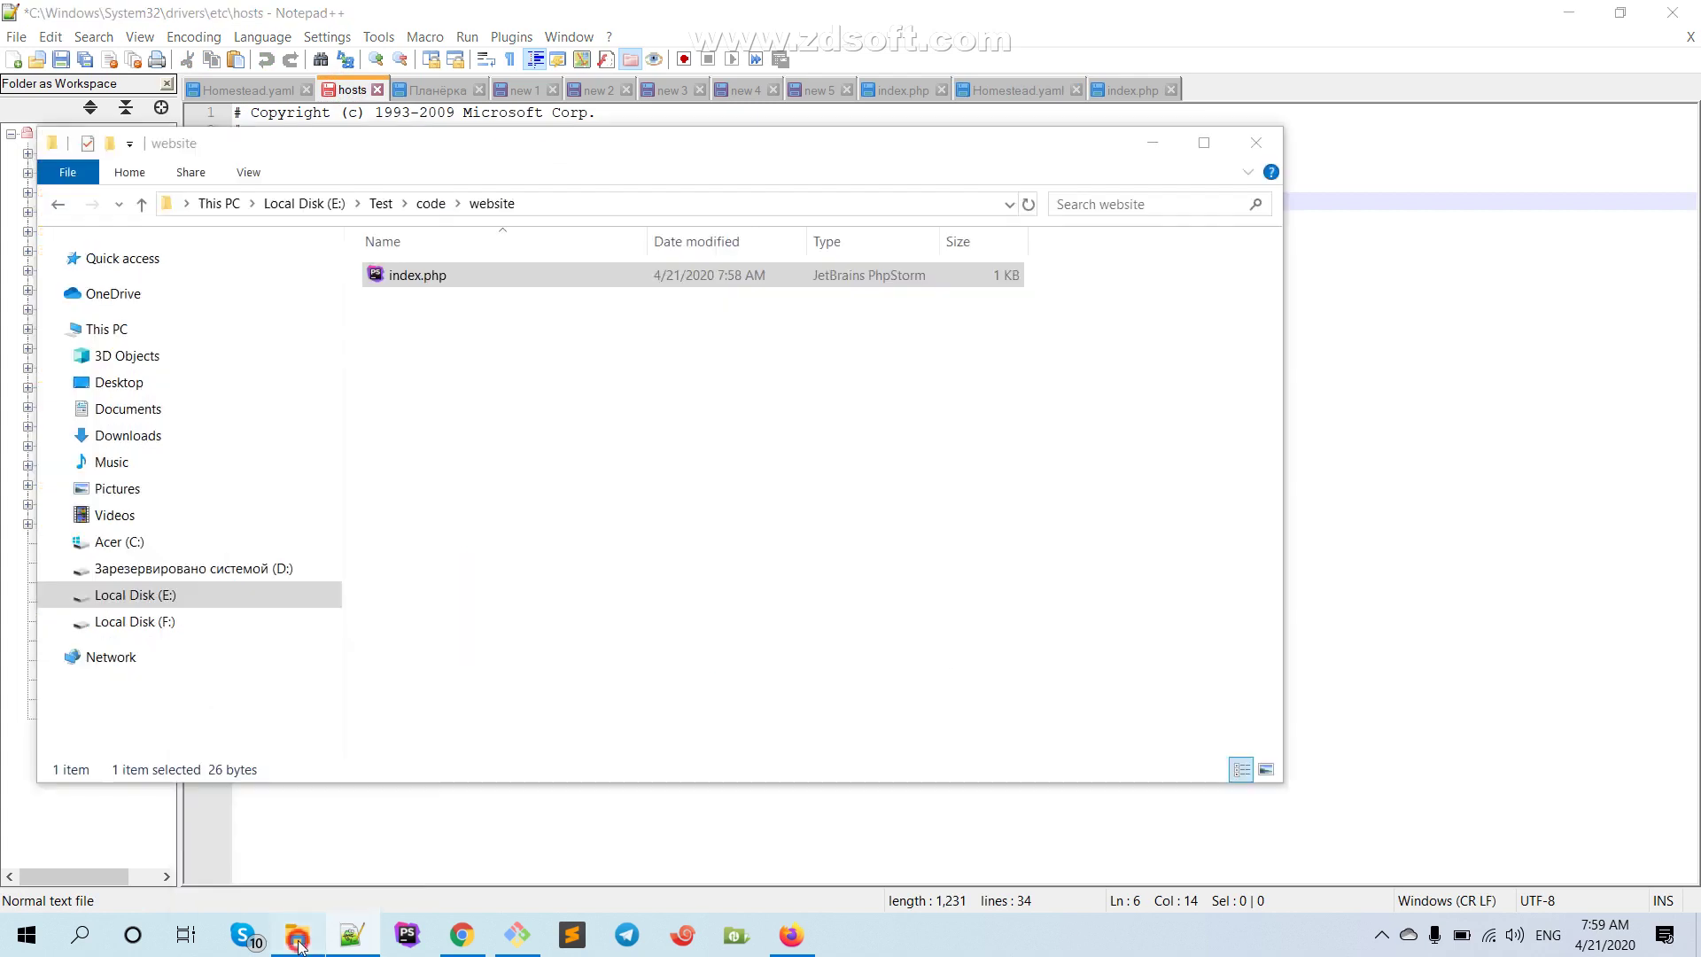
pyautogui.click(114, 541)
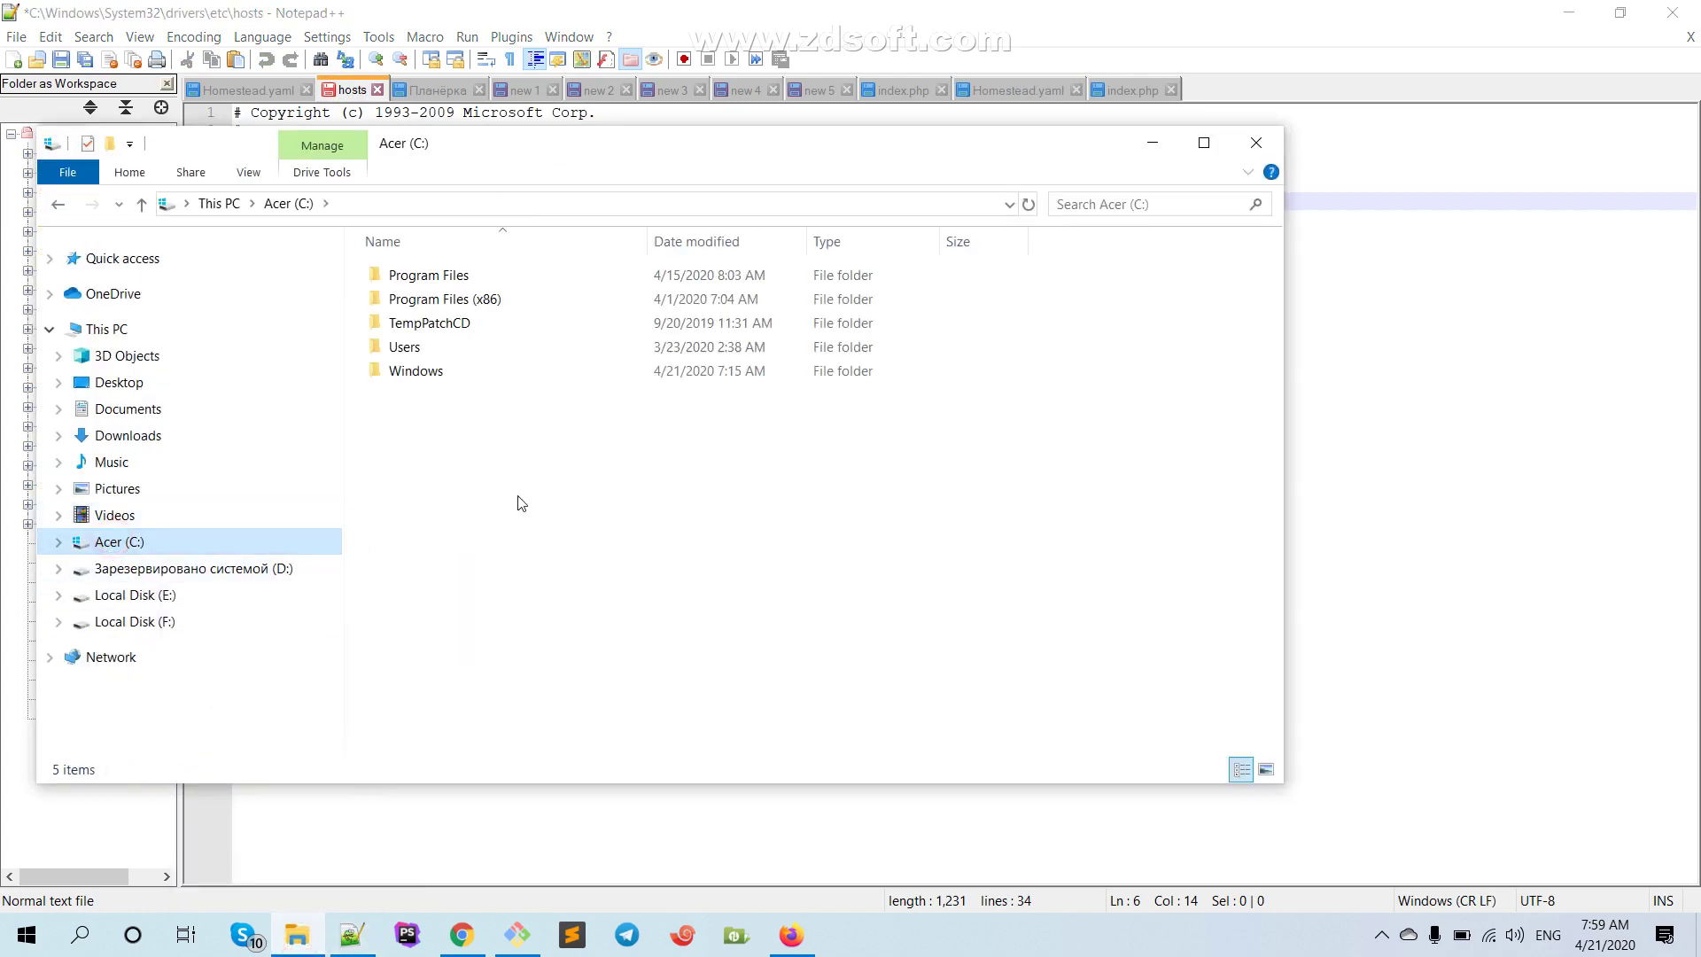
pyautogui.doubleClick(413, 370)
pyautogui.scroll(-12, 519, 292)
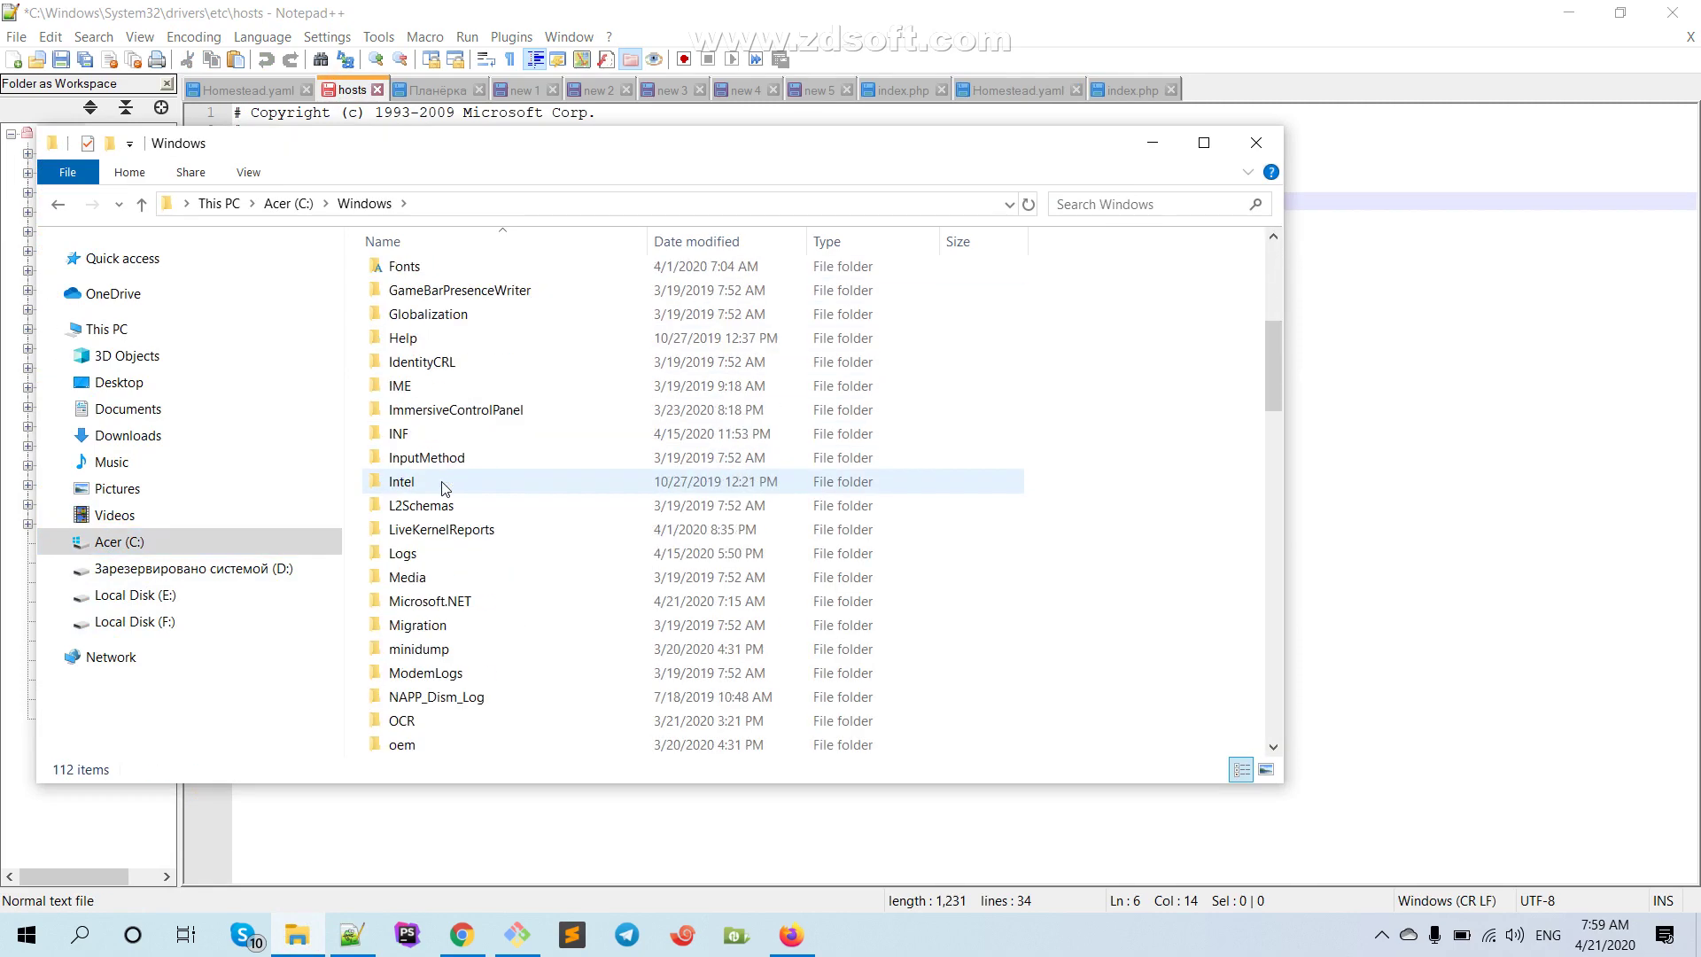
pyautogui.scroll(-2, 445, 505)
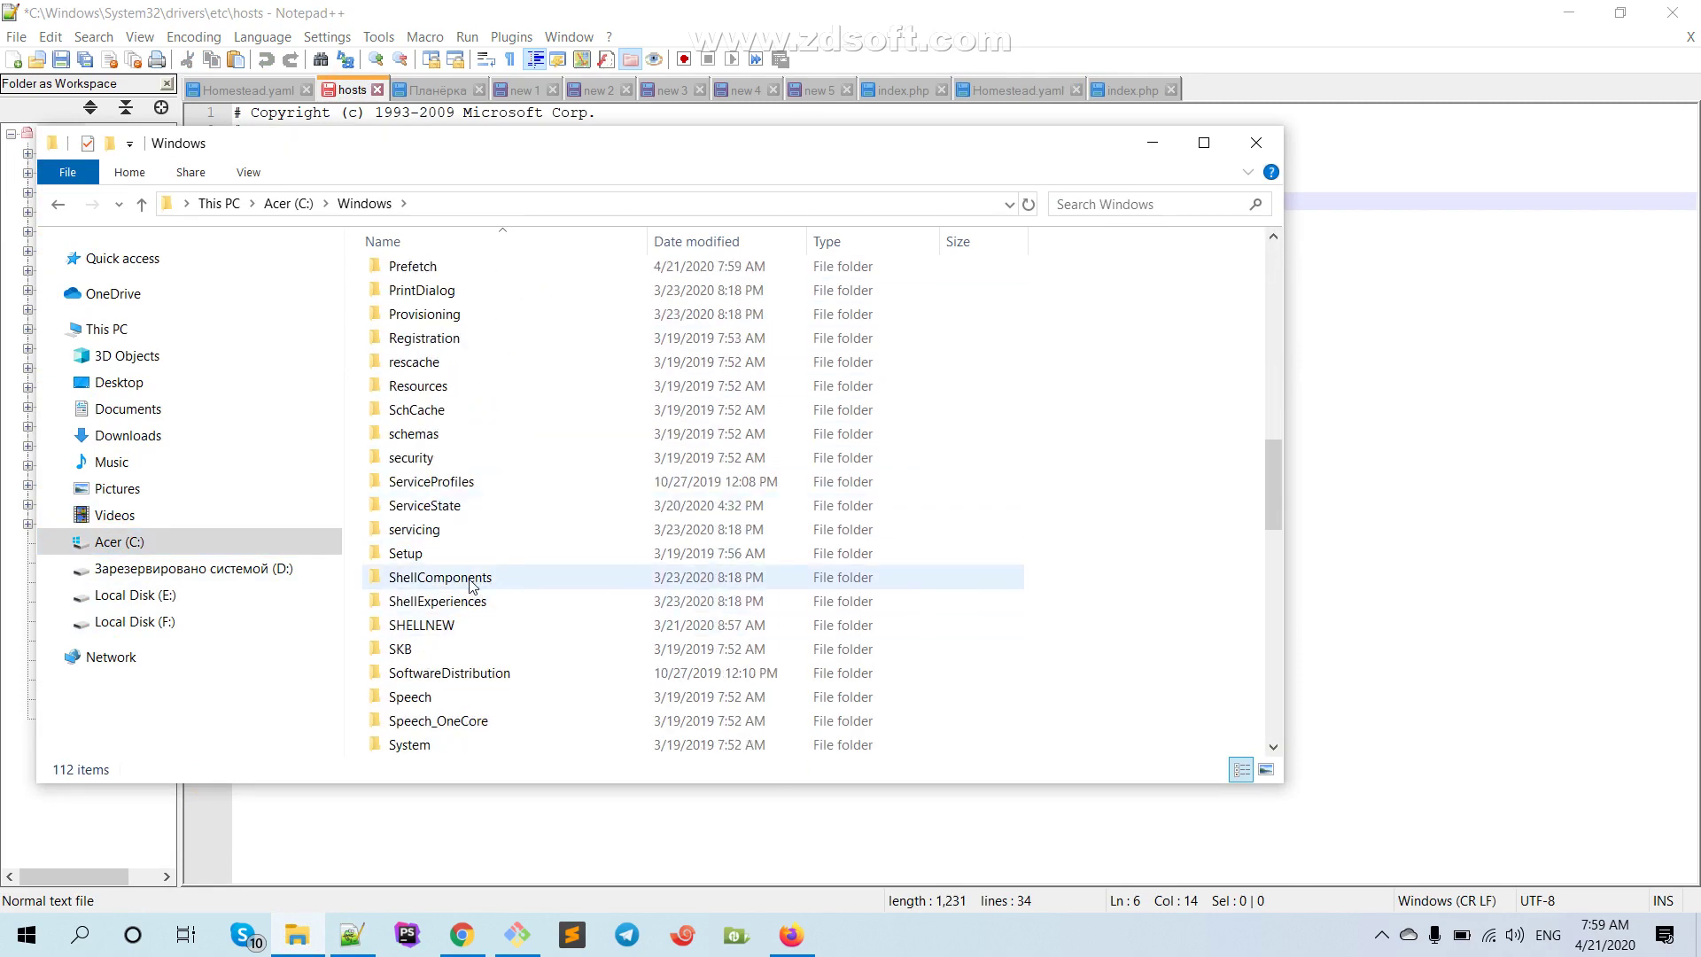
pyautogui.scroll(-2, 450, 699)
pyautogui.doubleClick(440, 624)
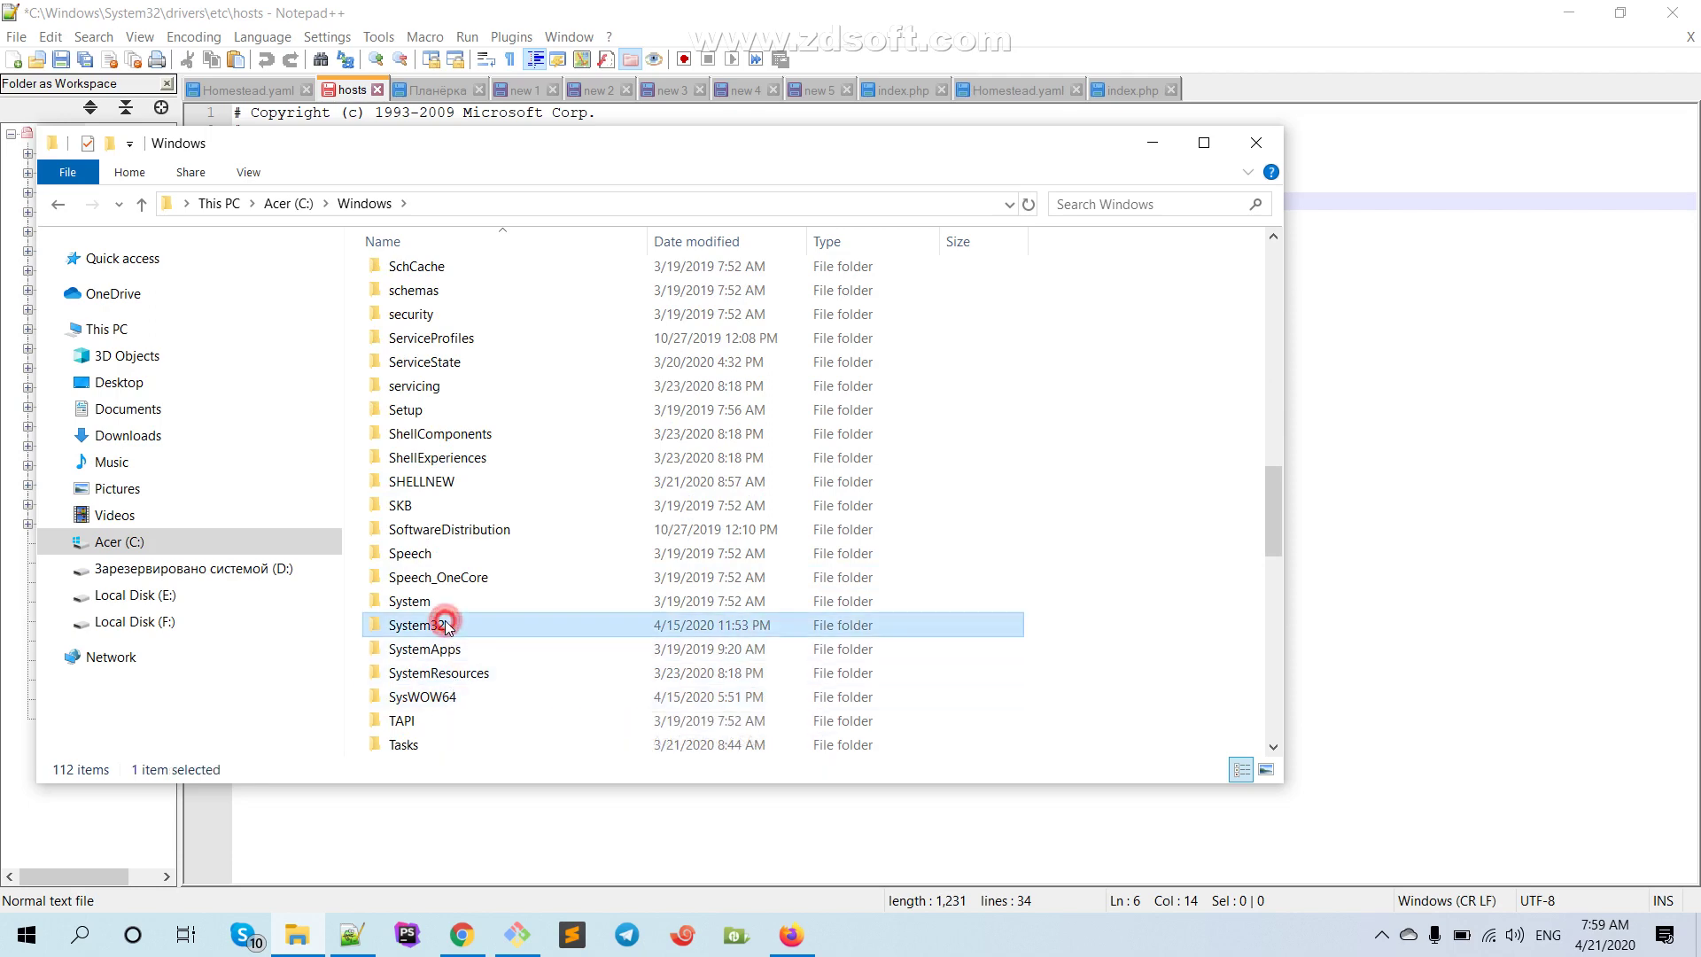
# Go into drivers\etc and open the hosts file with Edit with Notepad++
pyautogui.scroll(-3, 482, 375)
pyautogui.scroll(-10, 478, 422)
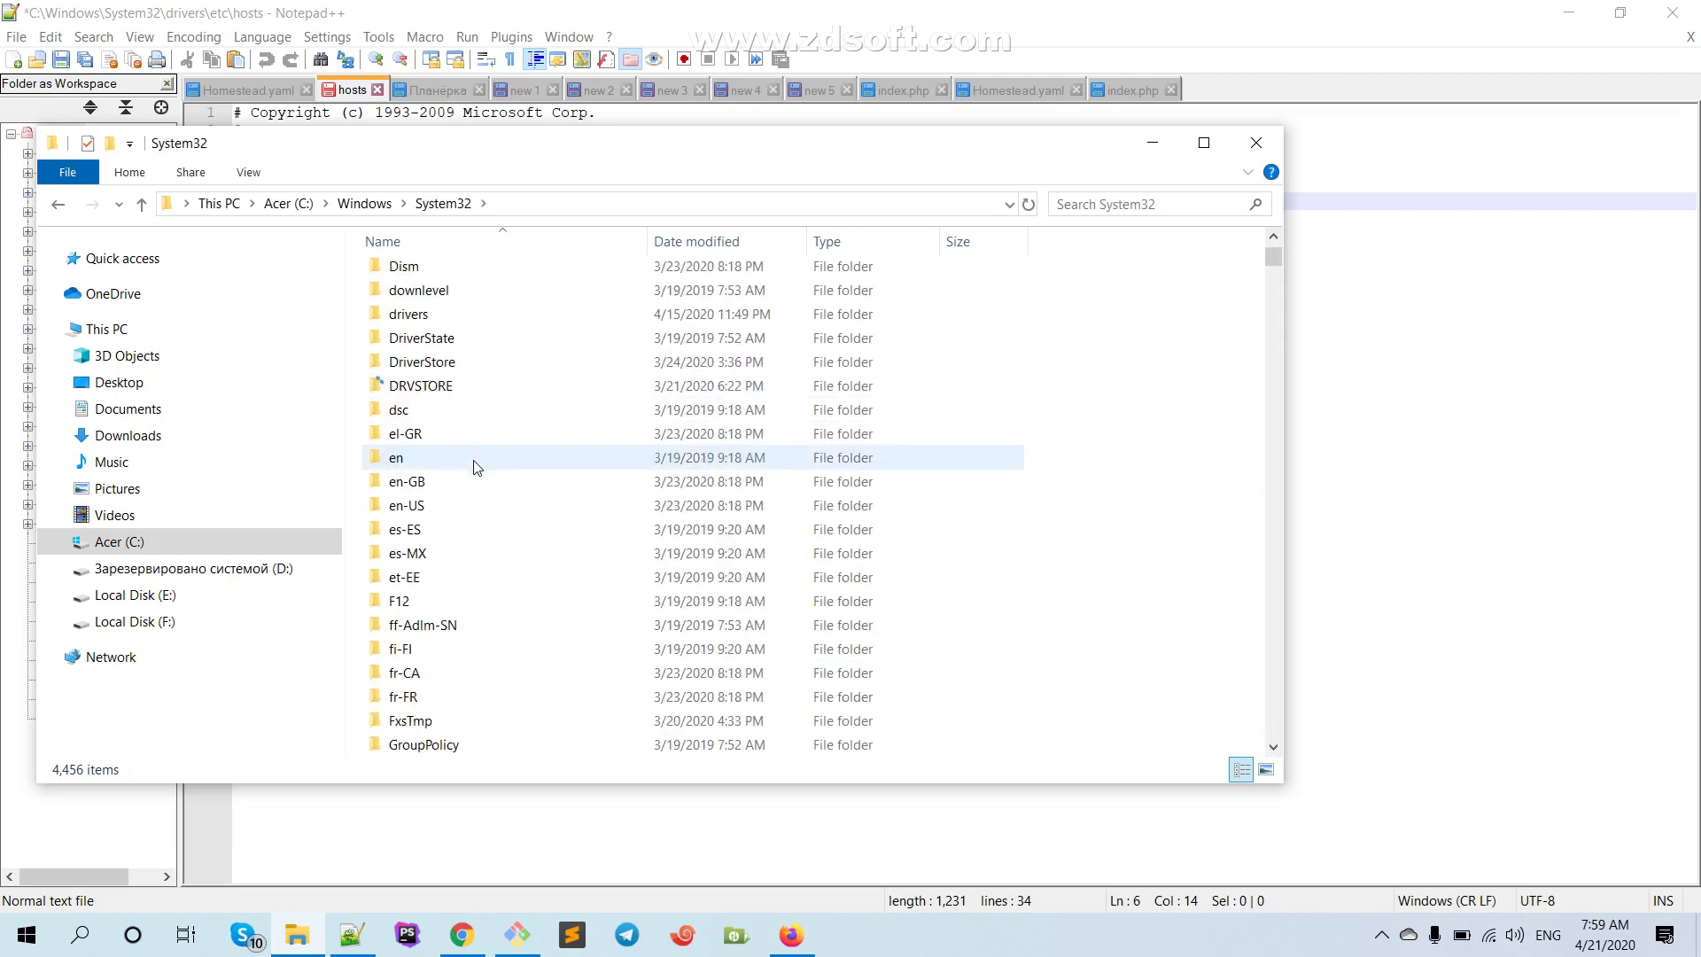
pyautogui.scroll(-10, 477, 469)
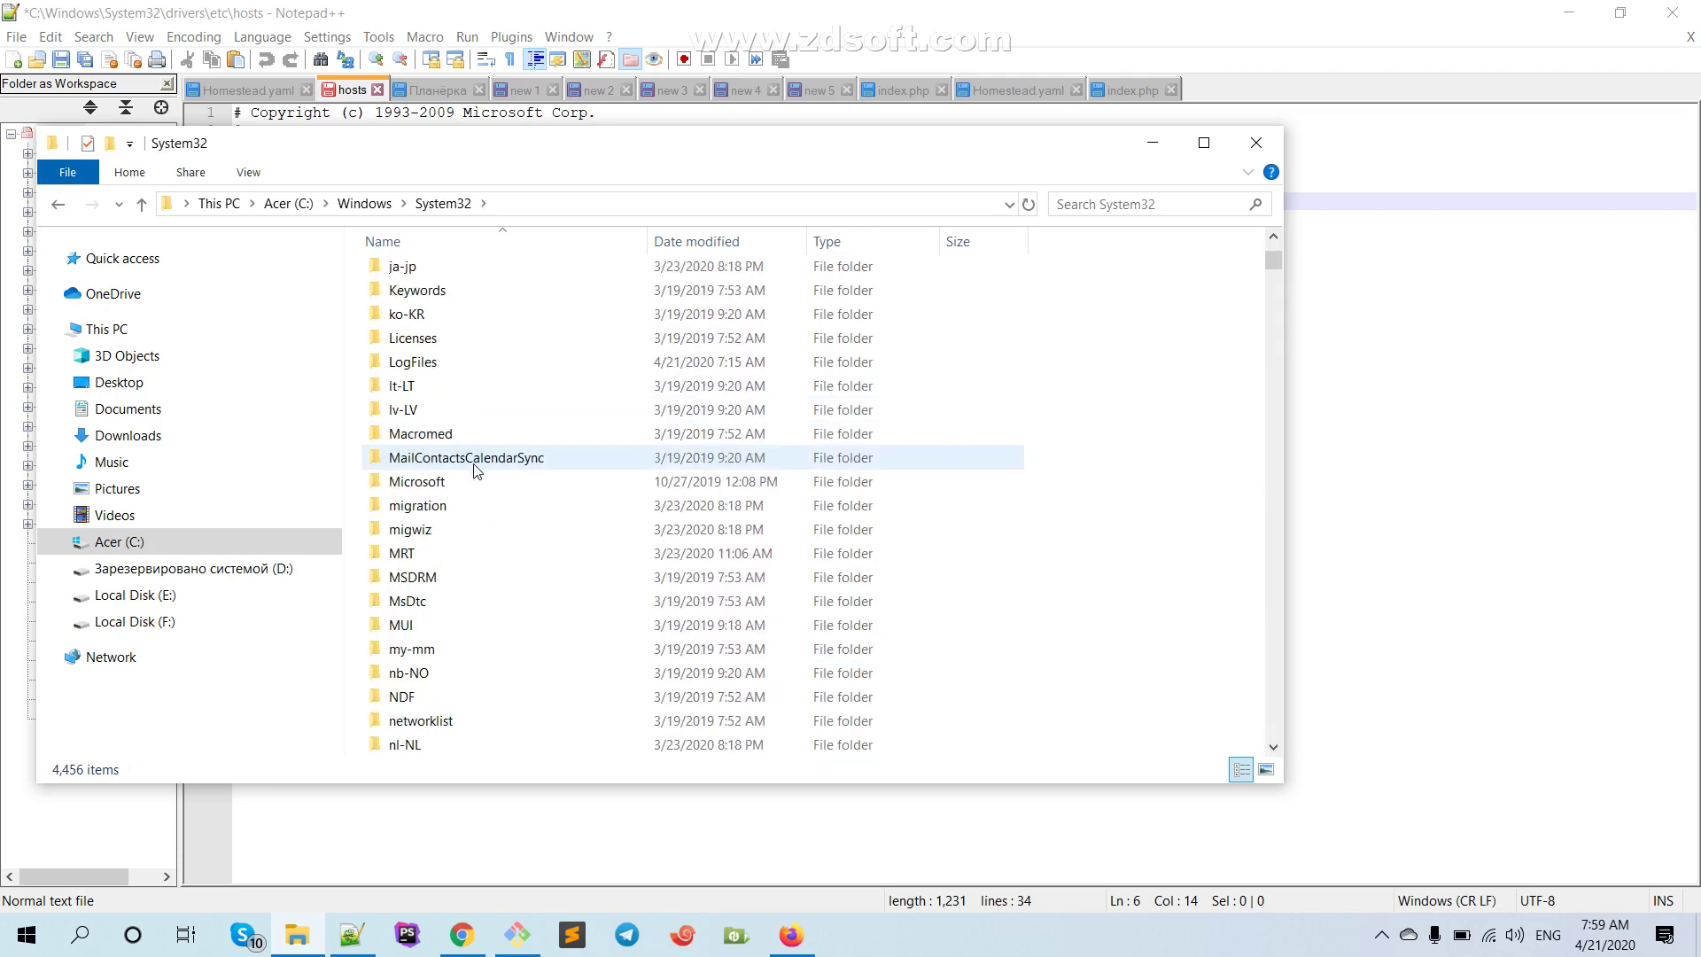
pyautogui.scroll(-3, 476, 472)
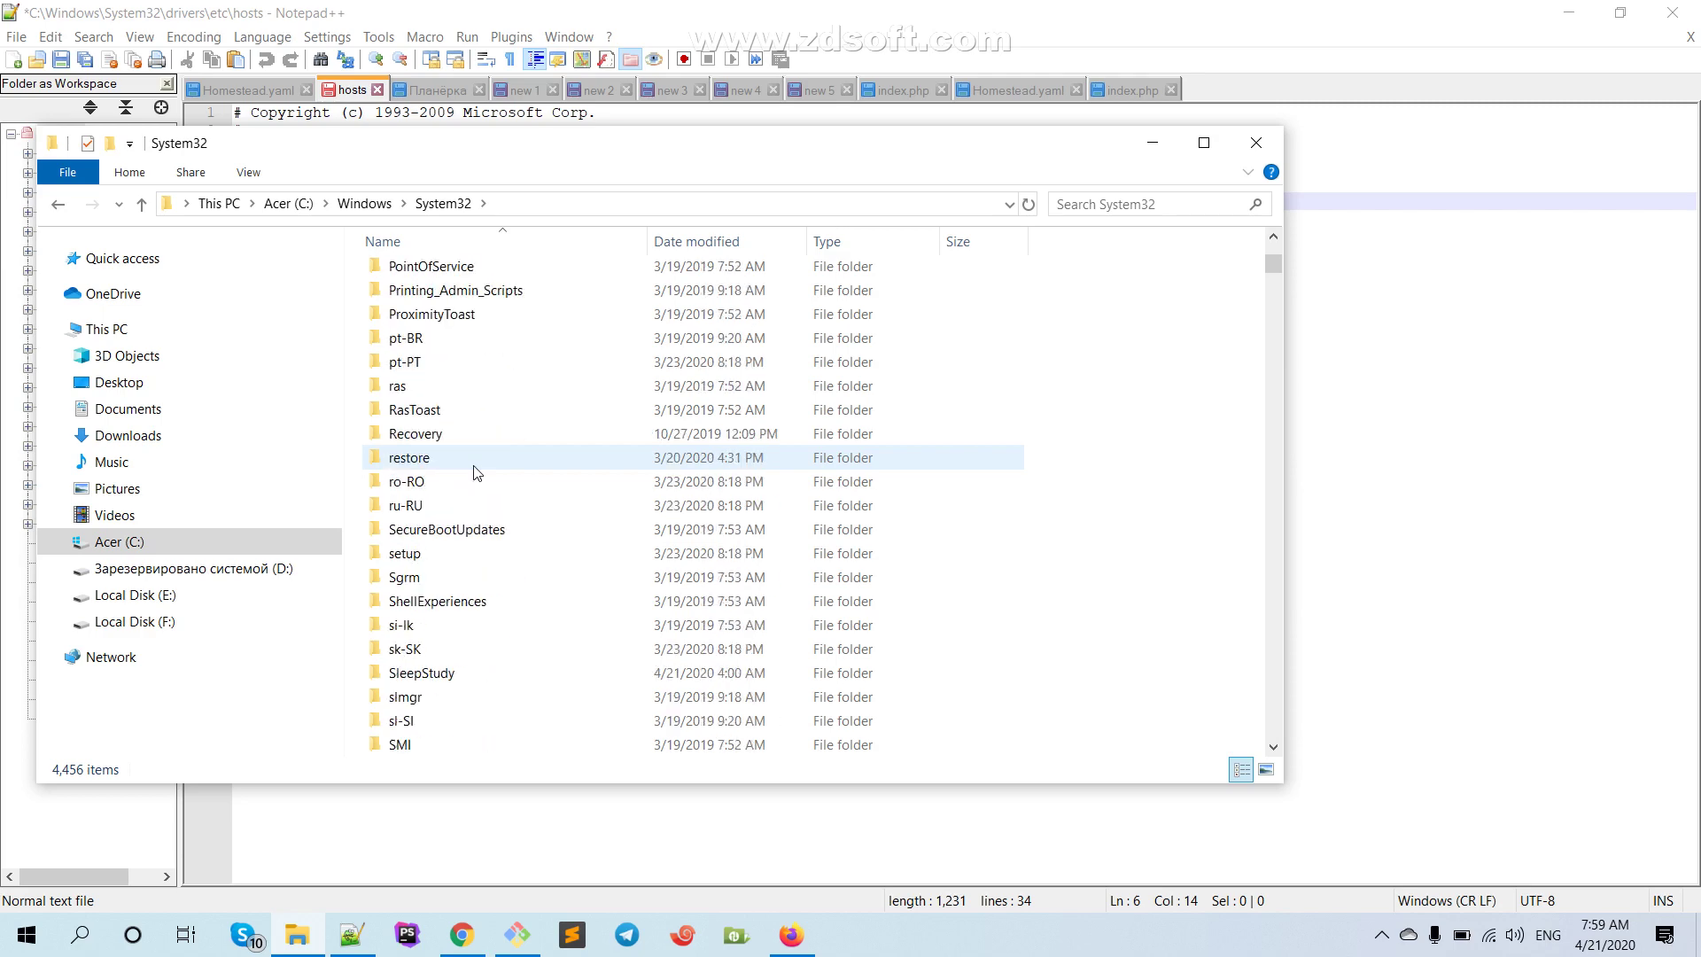
pyautogui.scroll(4, 474, 472)
pyautogui.scroll(7, 418, 538)
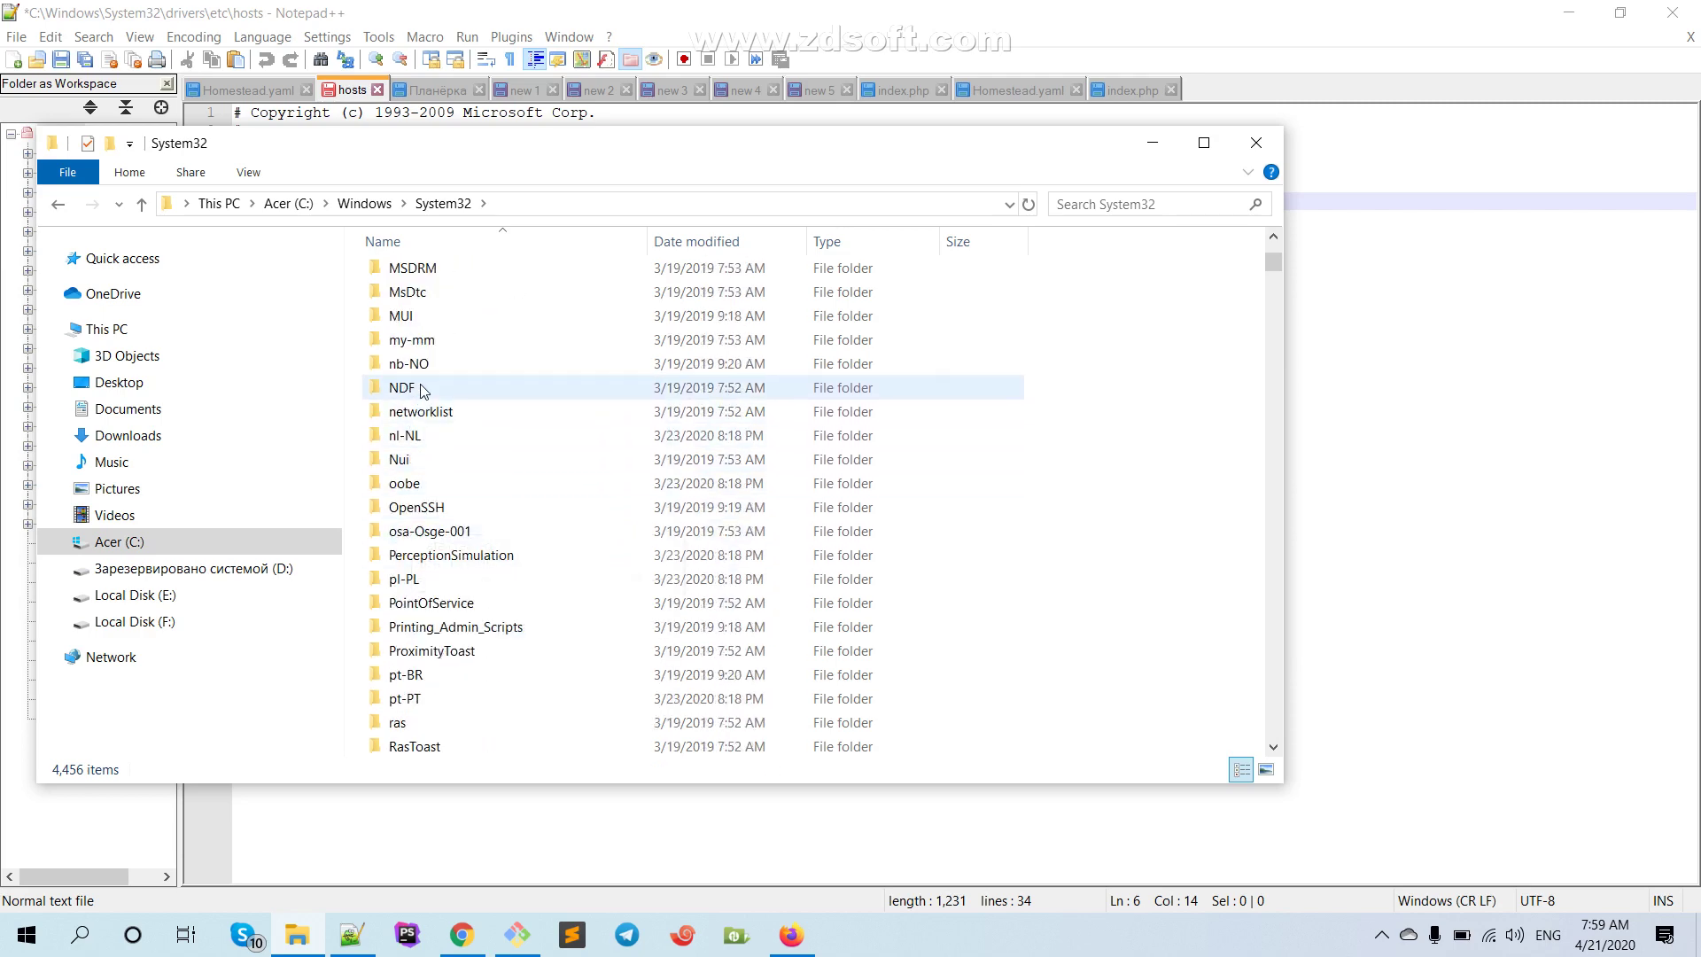
pyautogui.scroll(11, 421, 378)
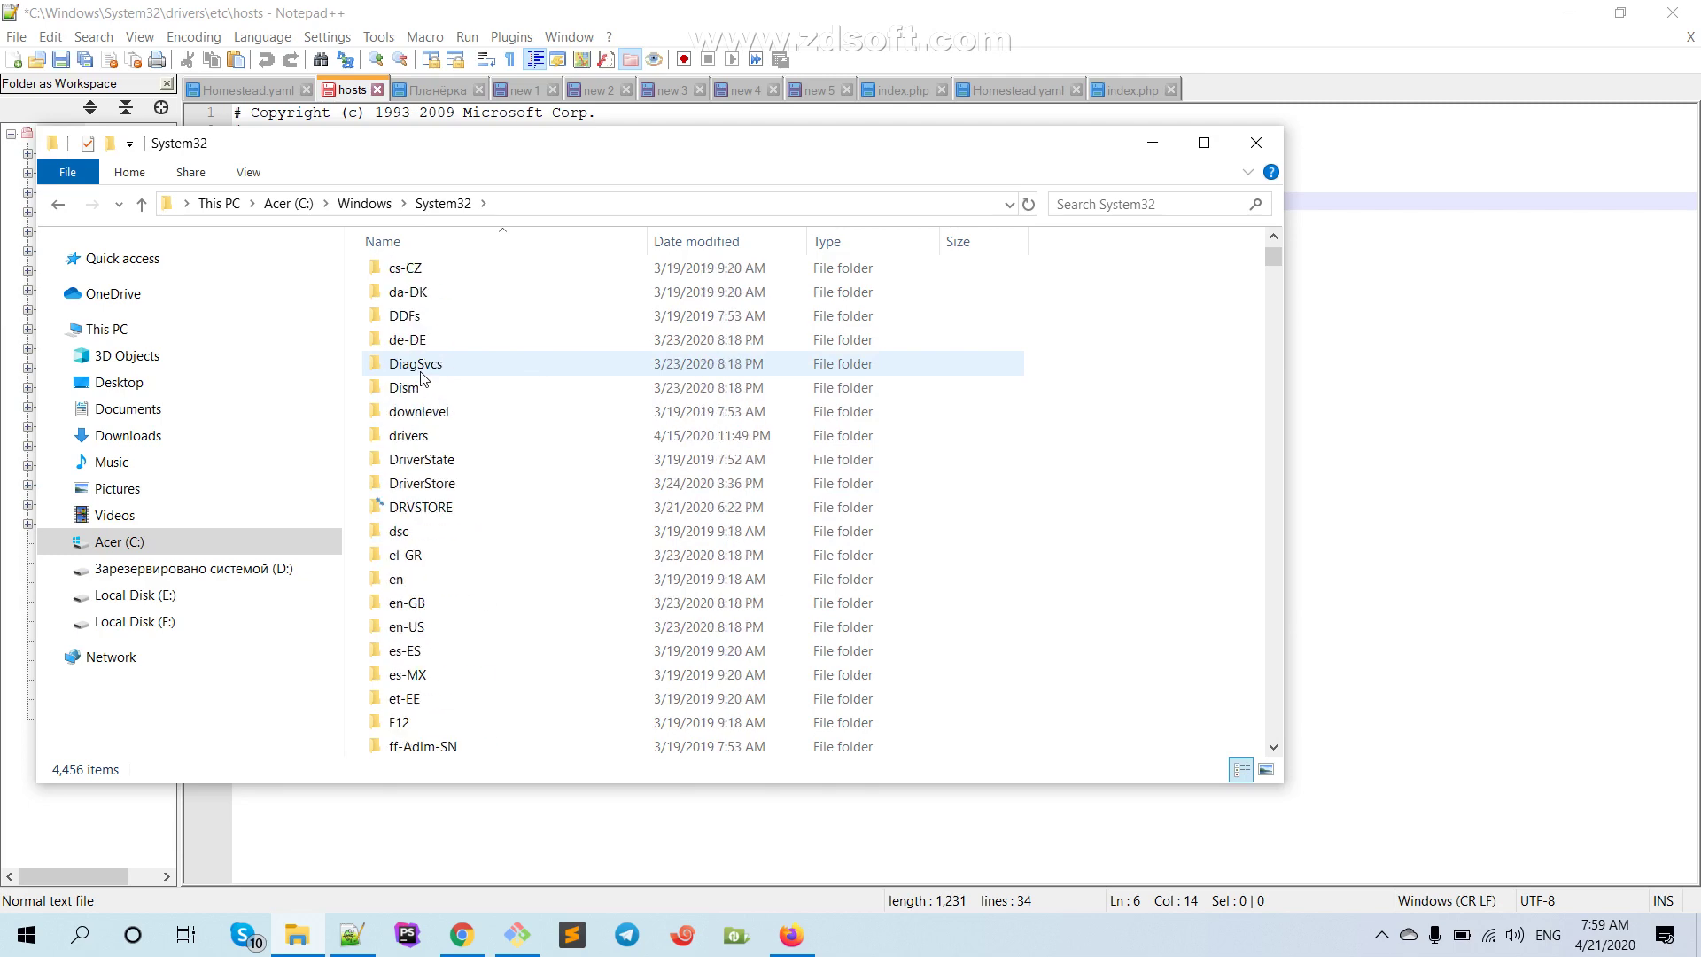
pyautogui.doubleClick(412, 507)
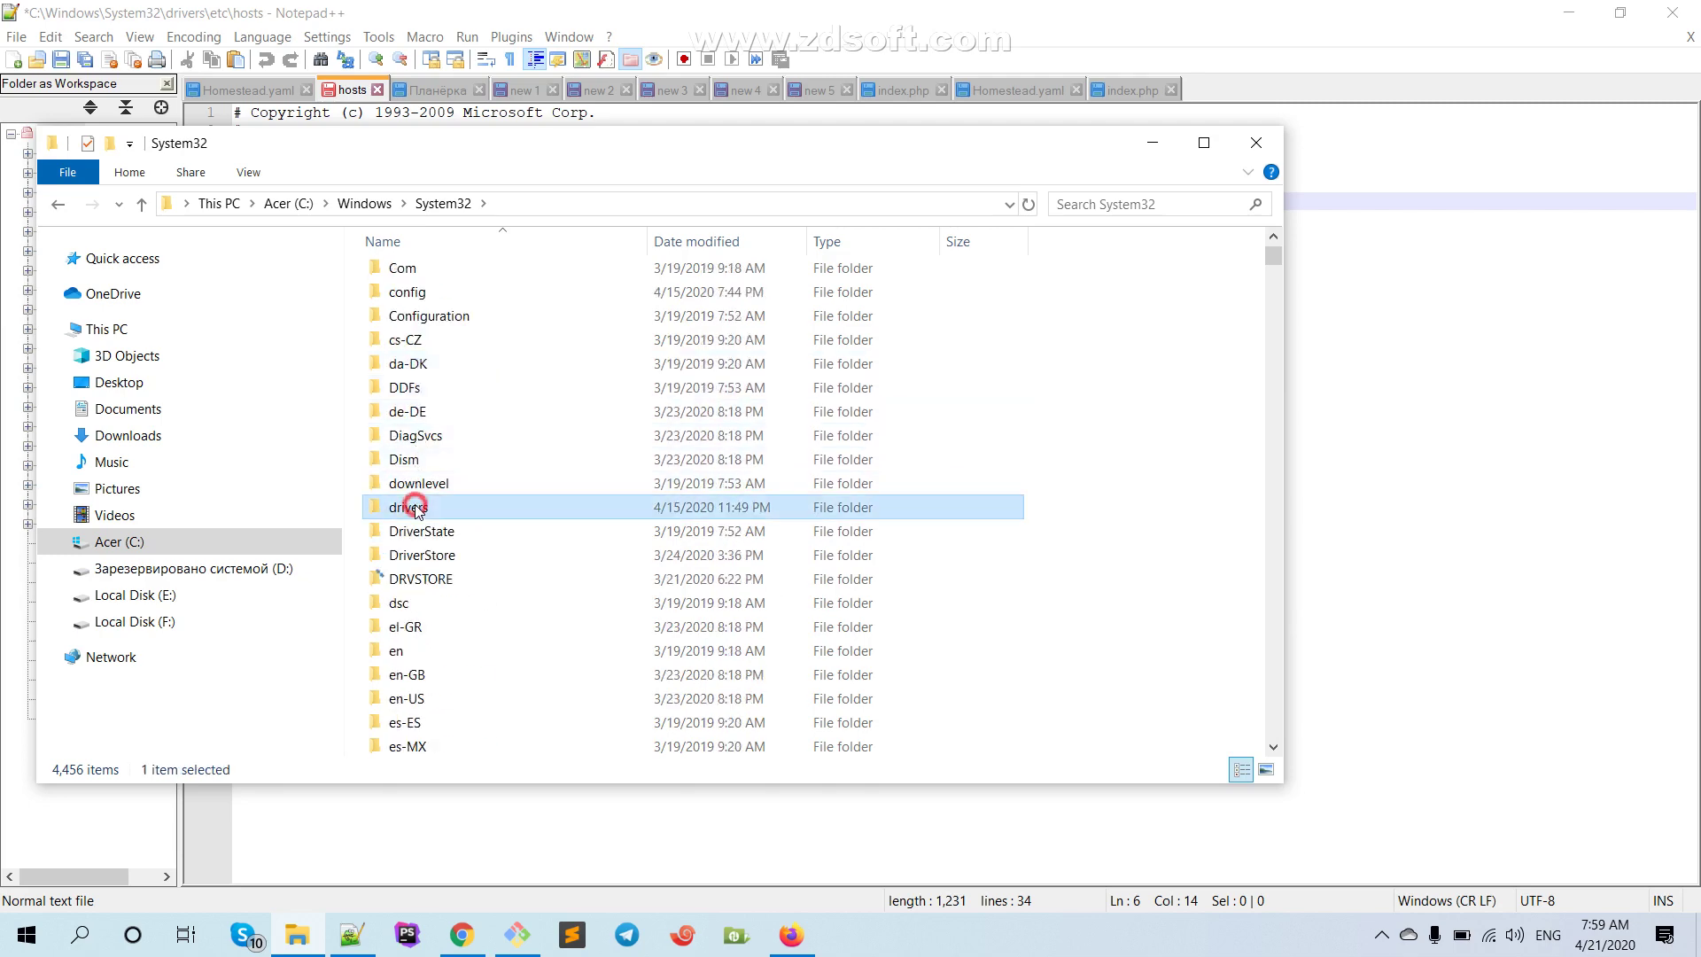
pyautogui.doubleClick(398, 323)
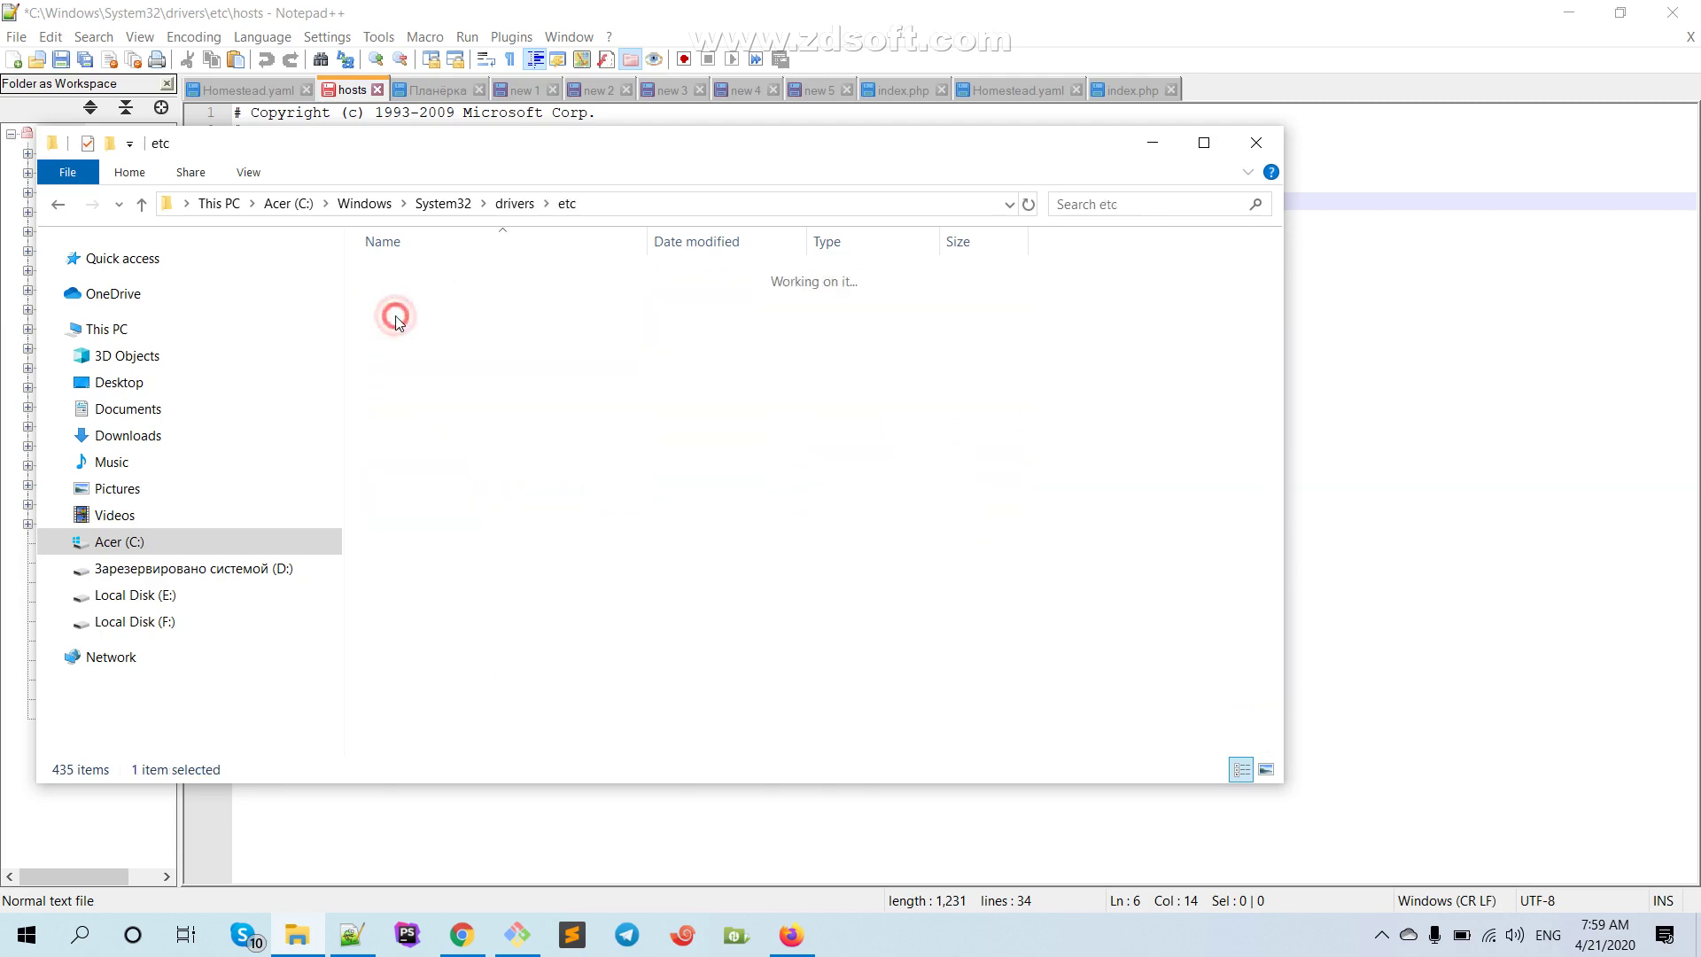
pyautogui.rightClick(406, 279)
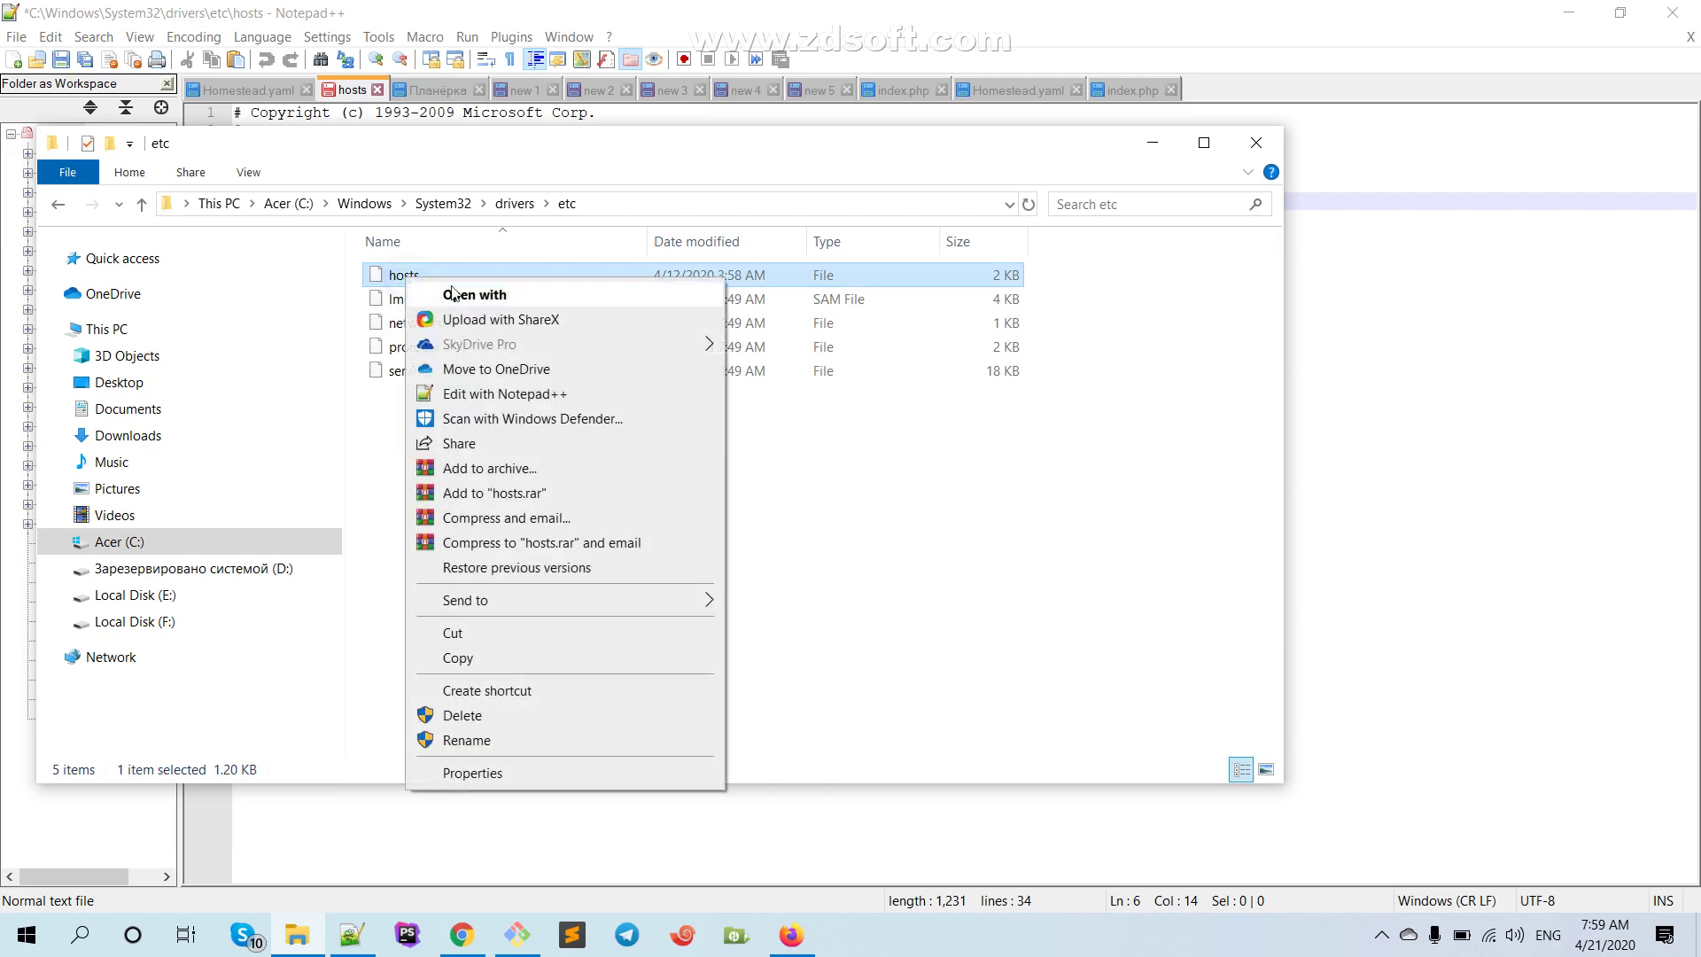
pyautogui.click(496, 393)
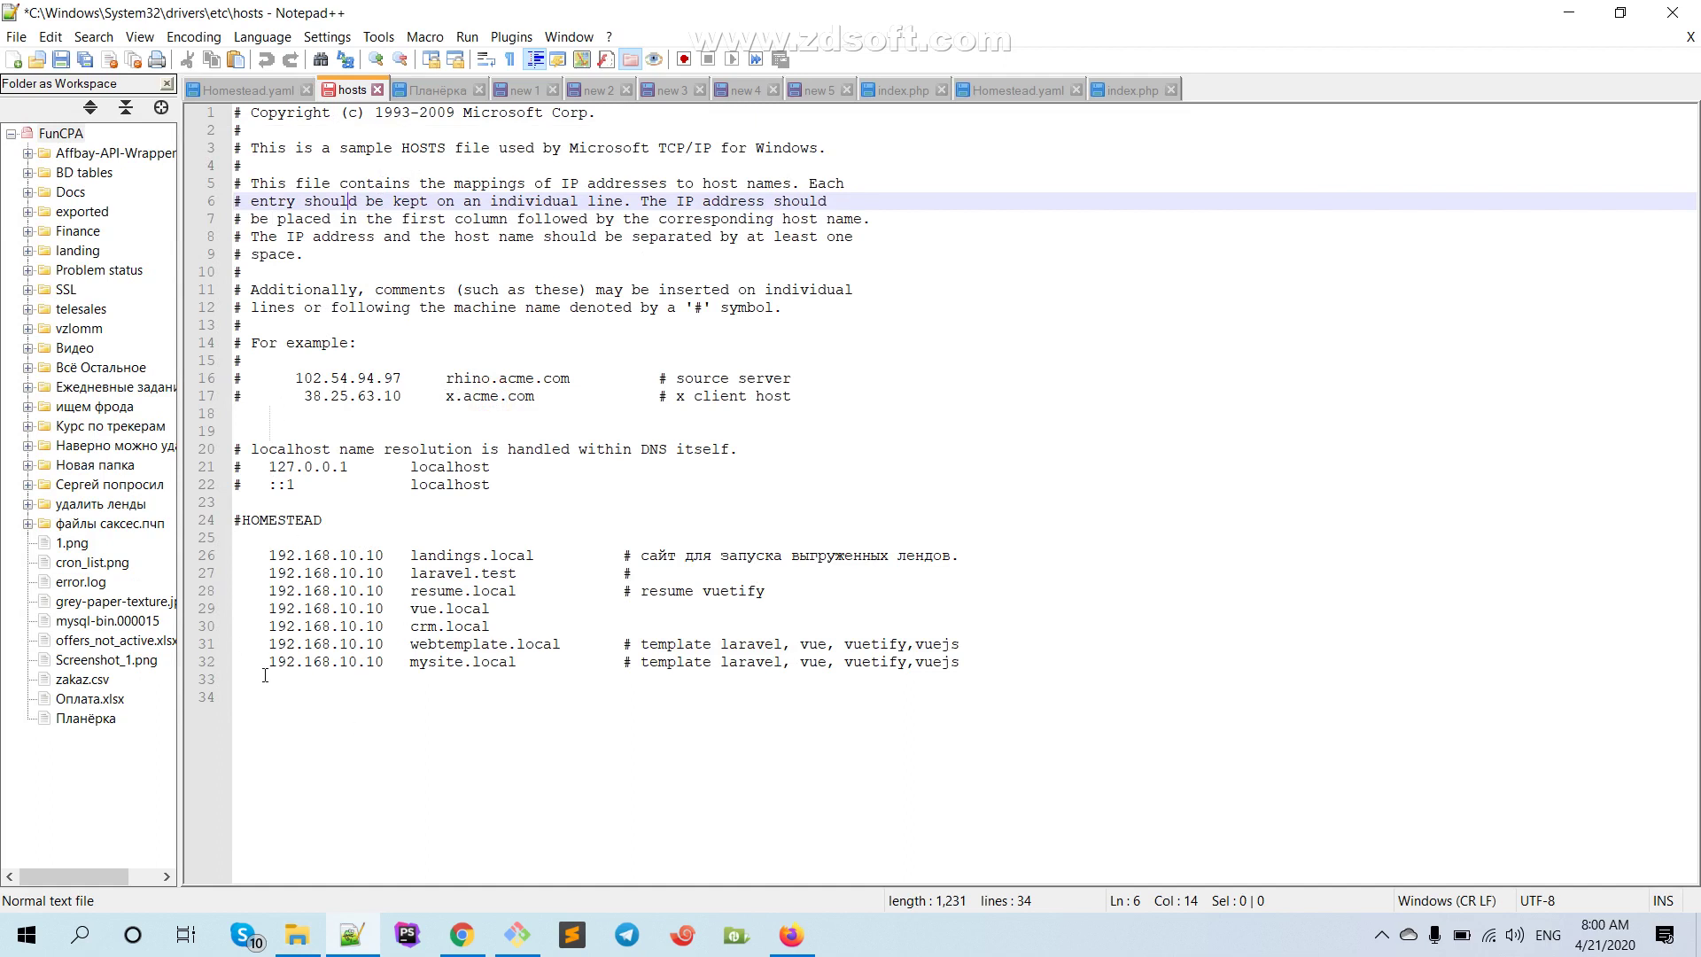
# Duplicate the mysite.local hosts line and change the copy's host name to homestead.test
pyautogui.click(1018, 660)
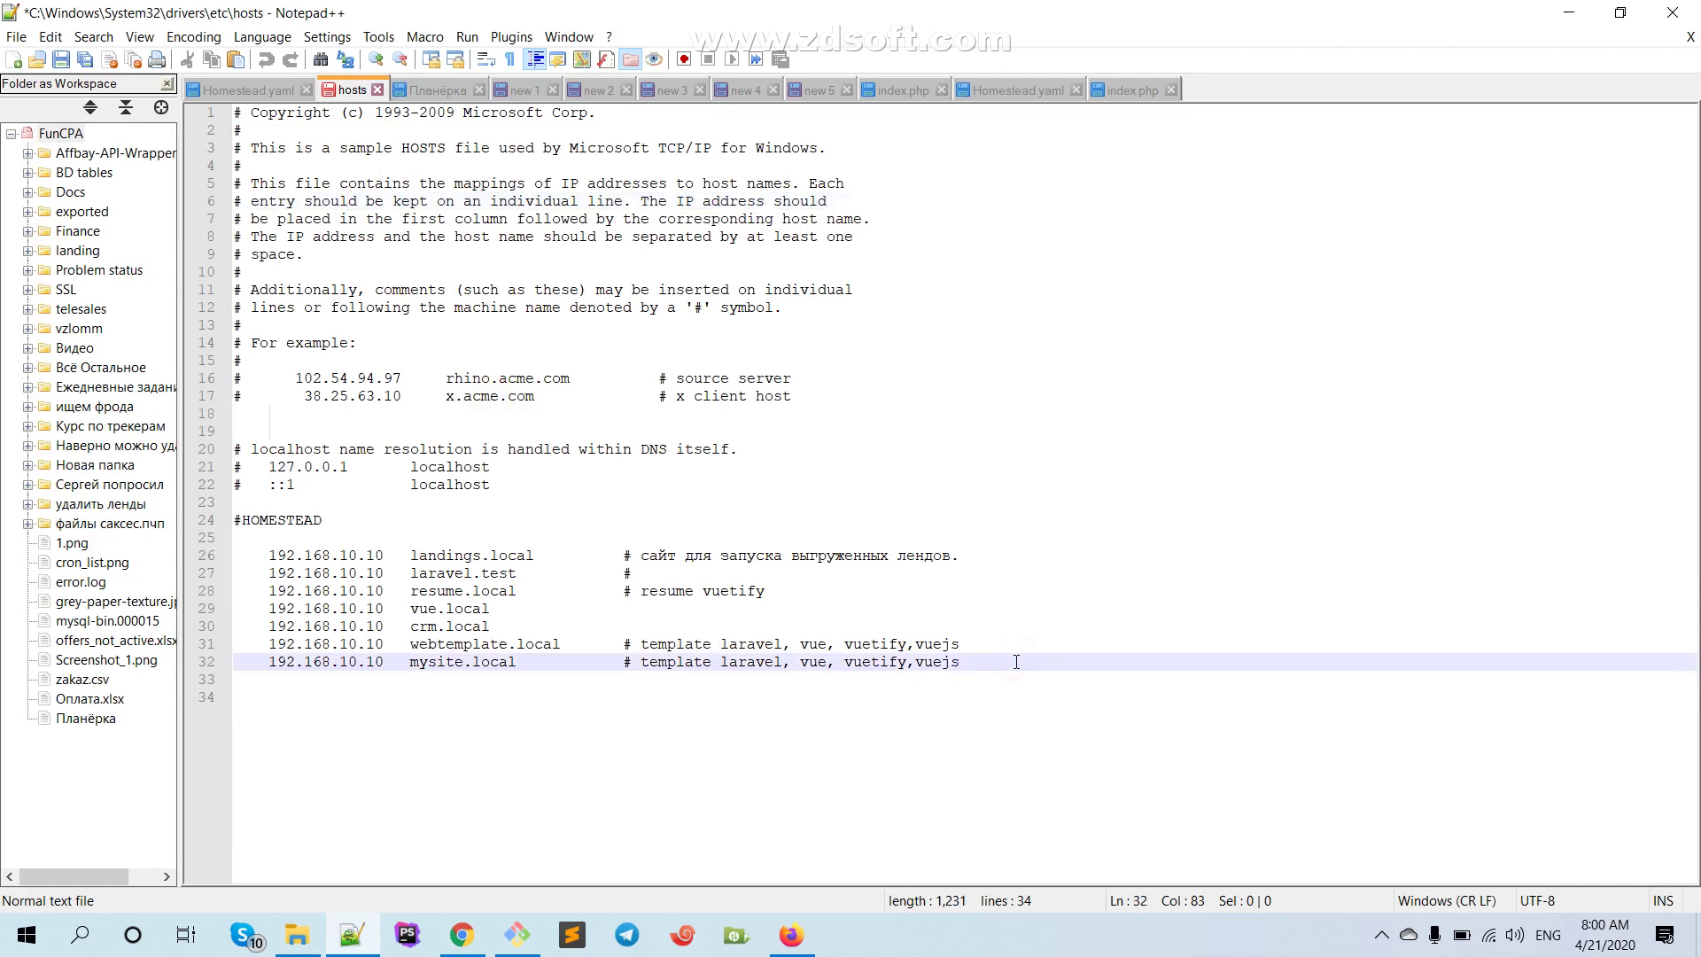
pyautogui.press('Return')
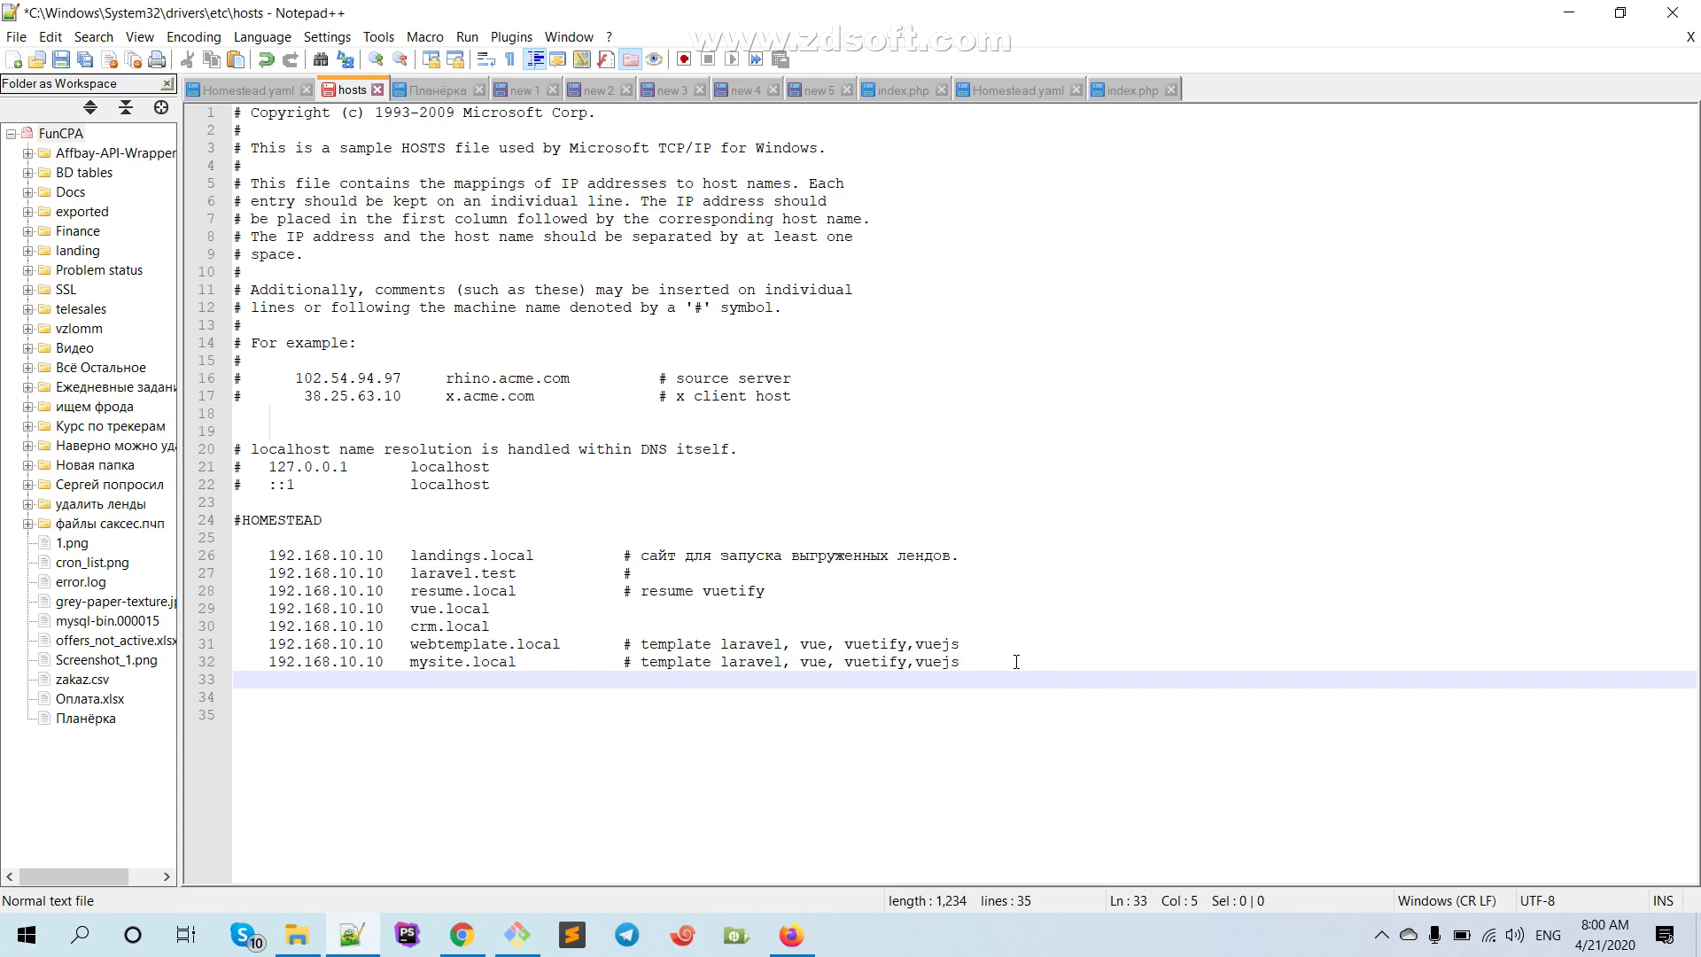
pyautogui.click(1016, 660)
pyautogui.hotkey('ctrl', 'd')
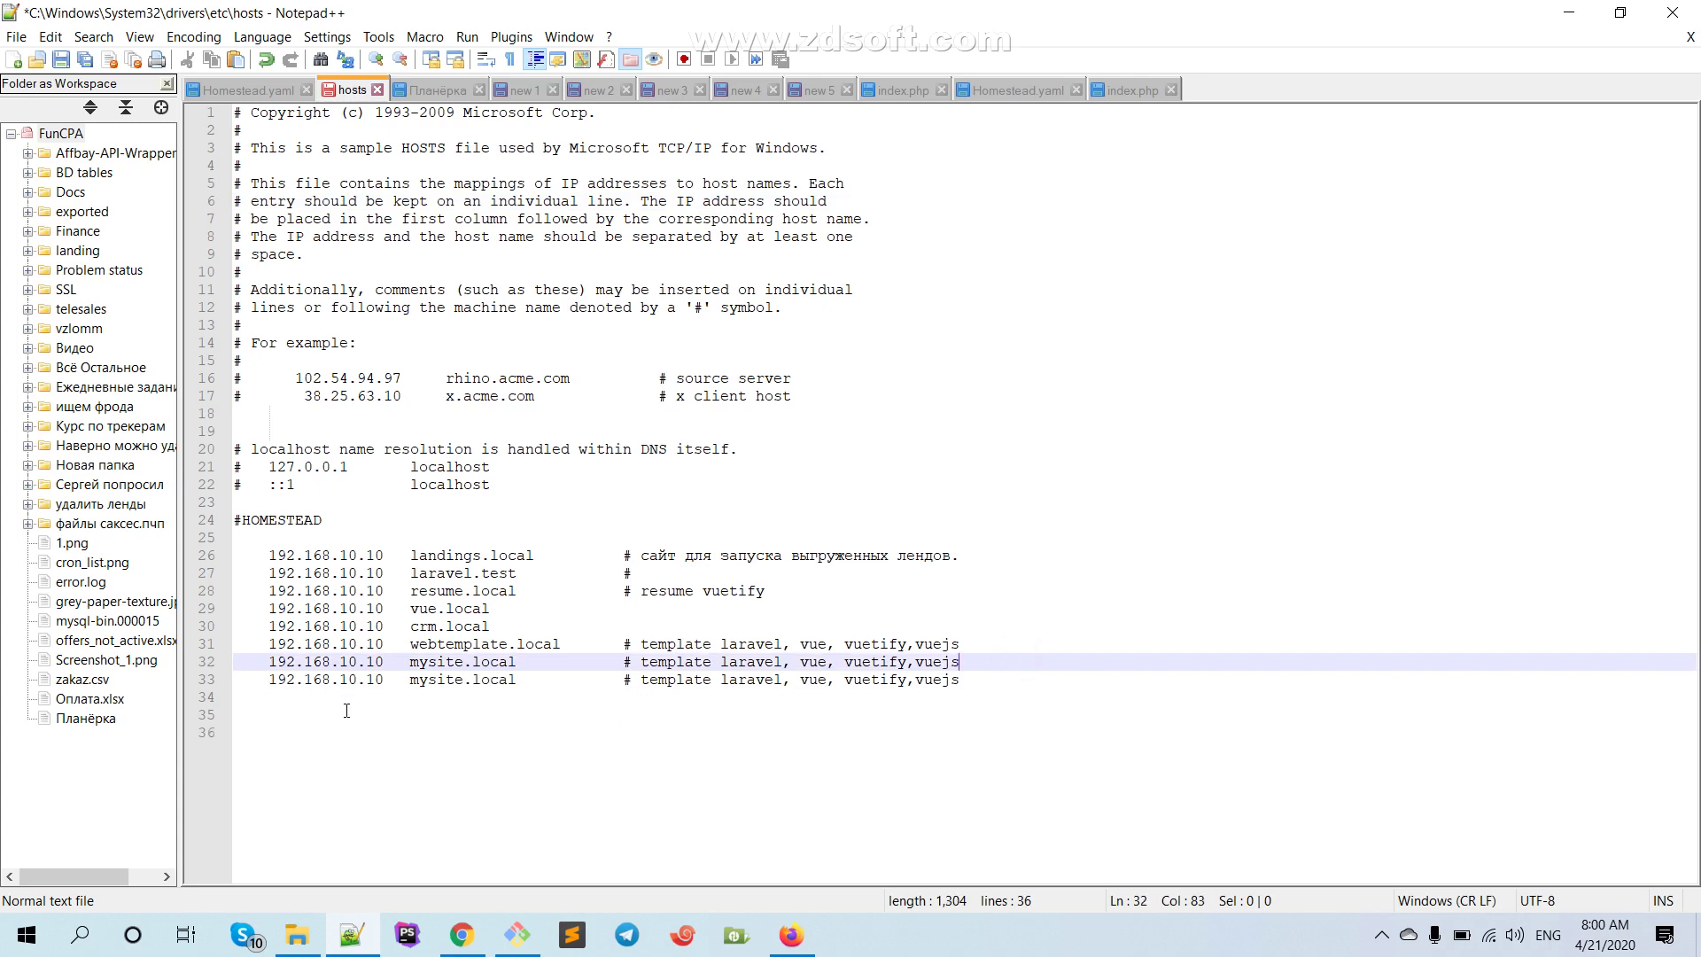
pyautogui.moveTo(407, 680); pyautogui.dragTo(512, 673)
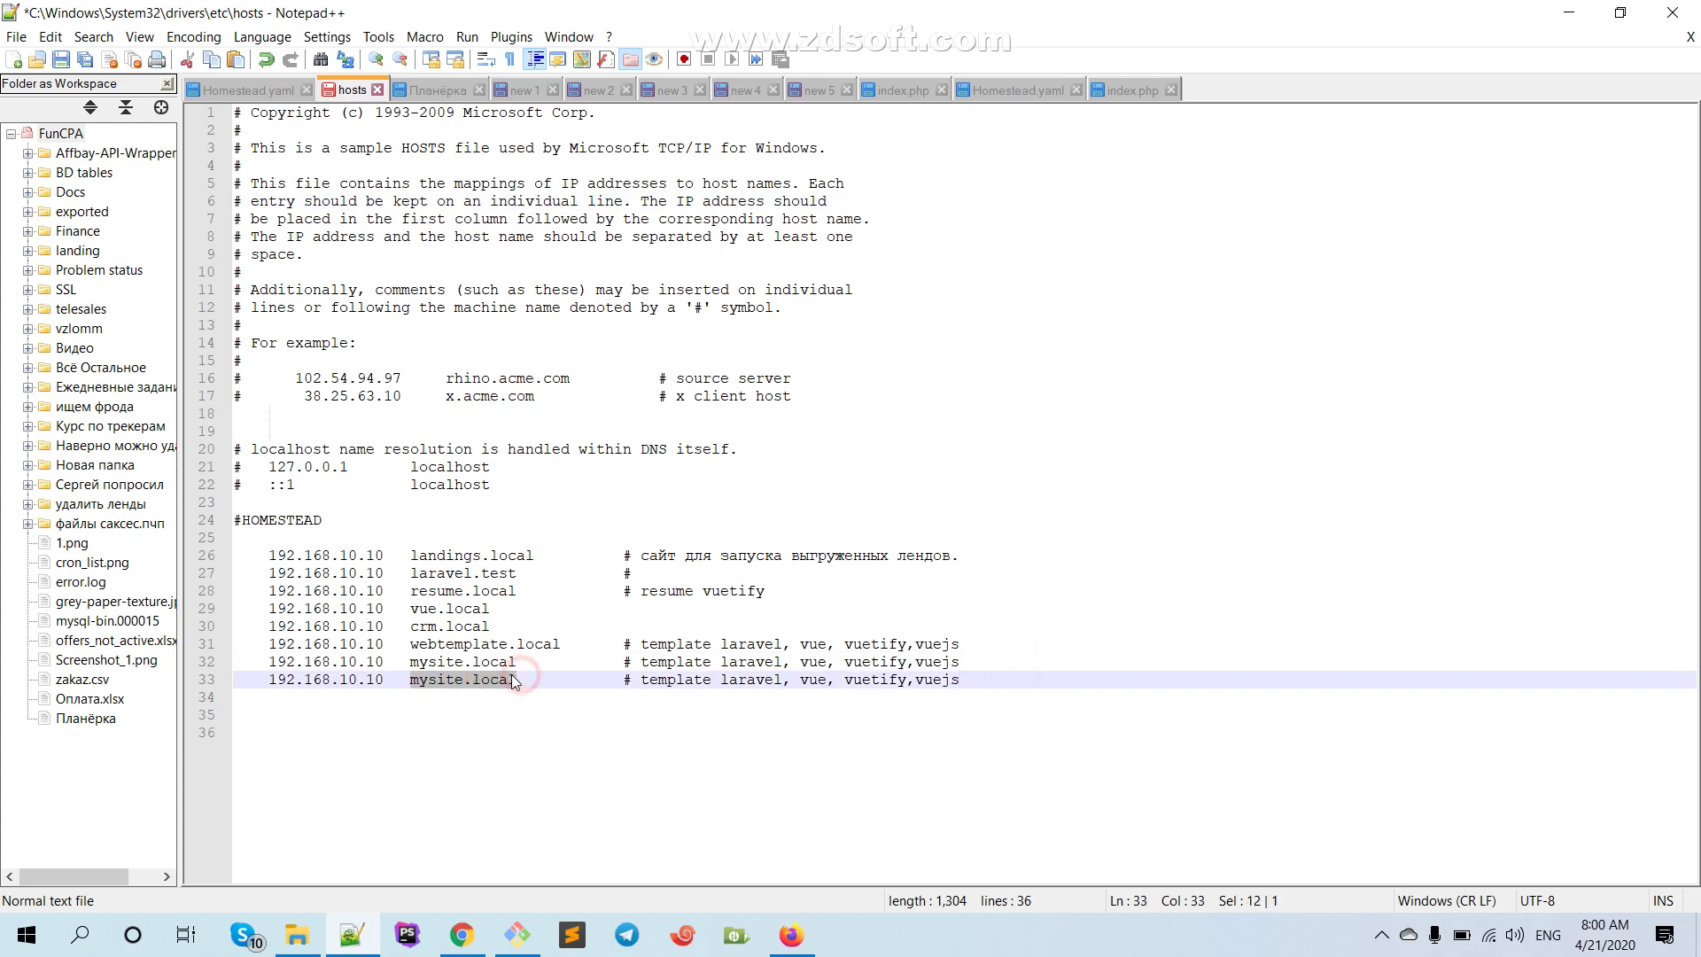
pyautogui.write('homest')
pyautogui.press('BackSpace')
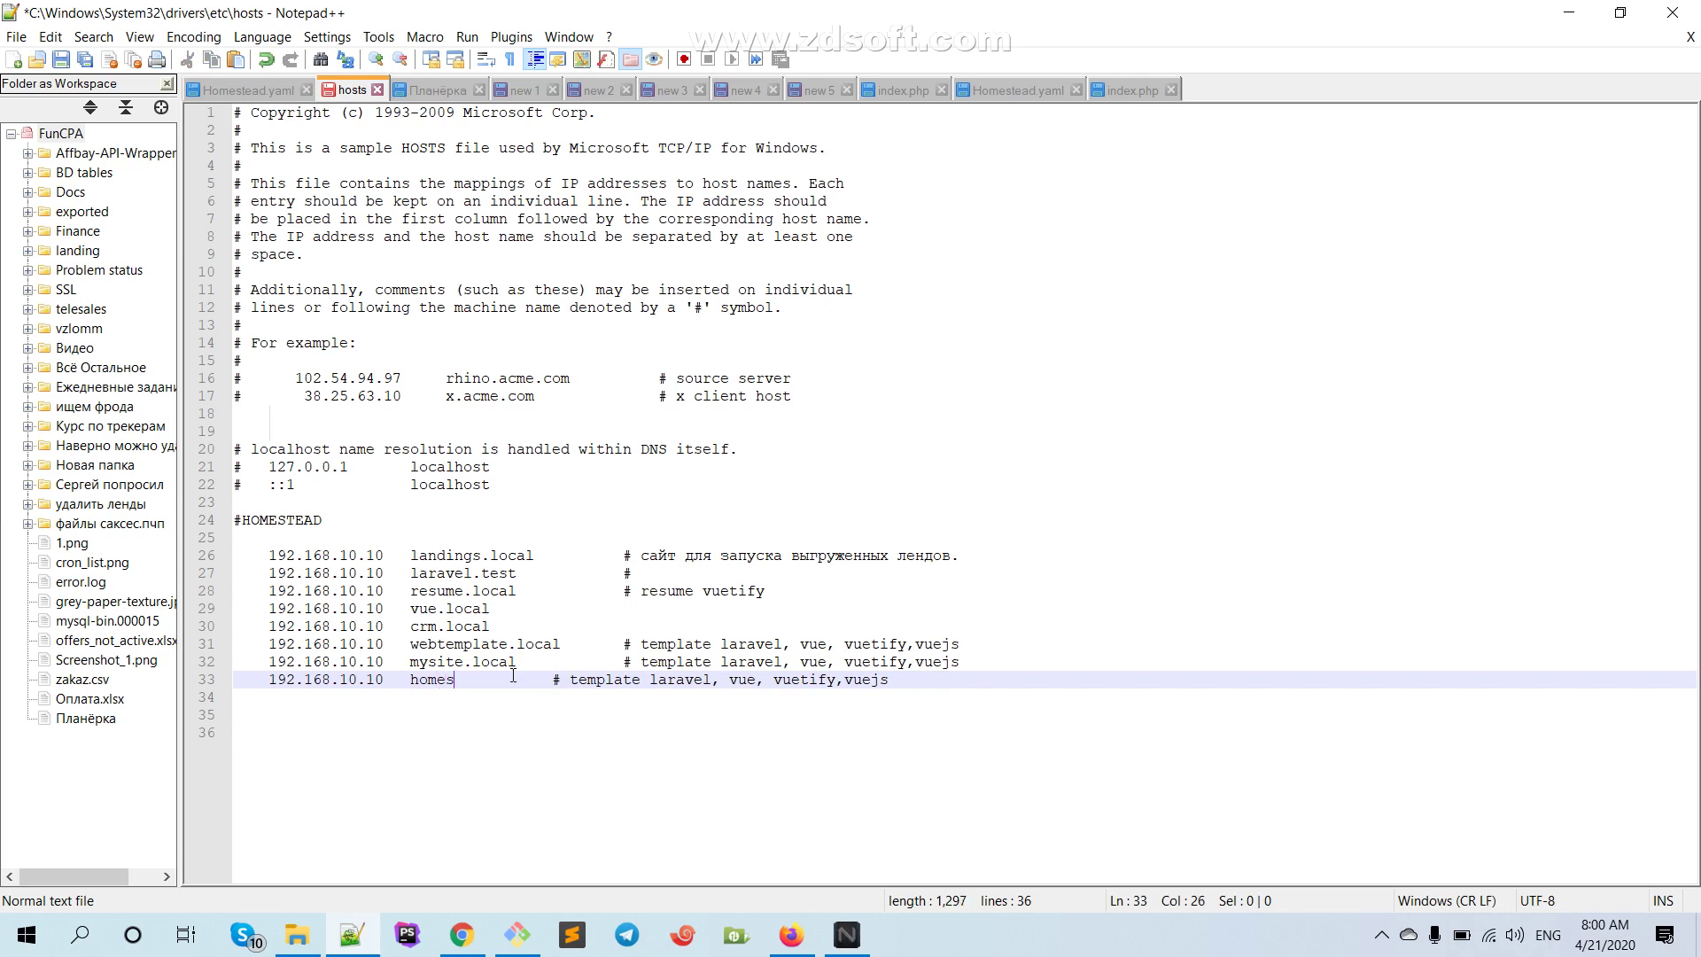
pyautogui.write('ste')
pyautogui.press('BackSpace')
pyautogui.press('BackSpace')
pyautogui.press('BackSpace')
pyautogui.write('tead')
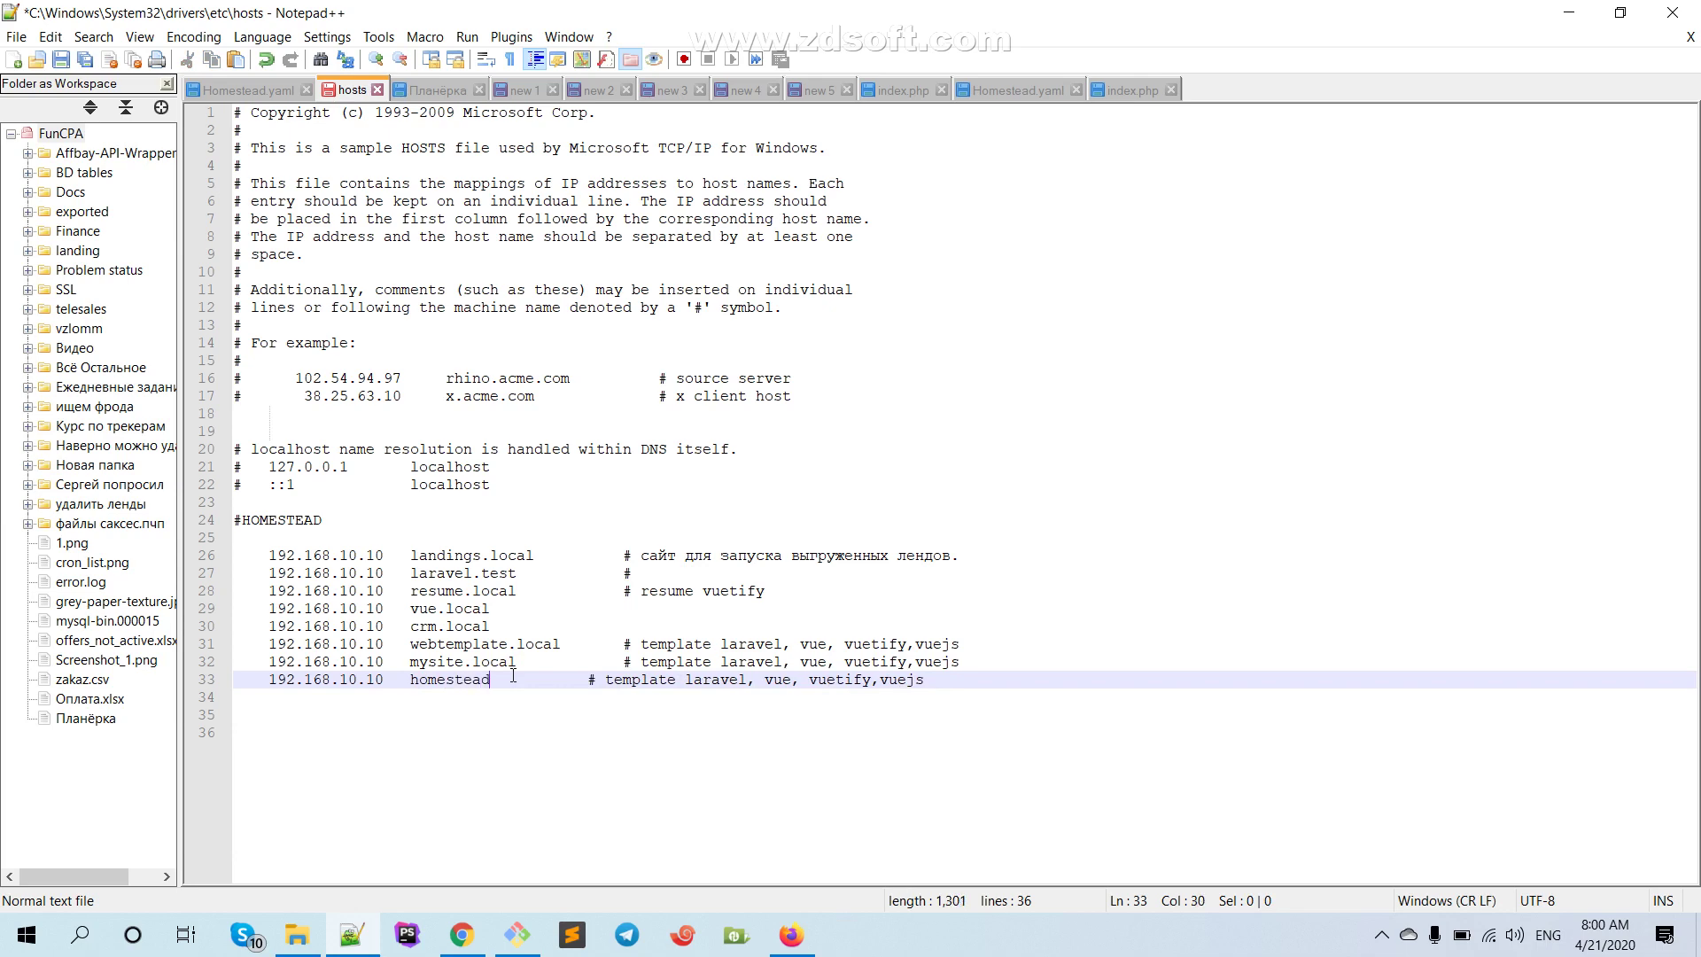
pyautogui.write('.test')
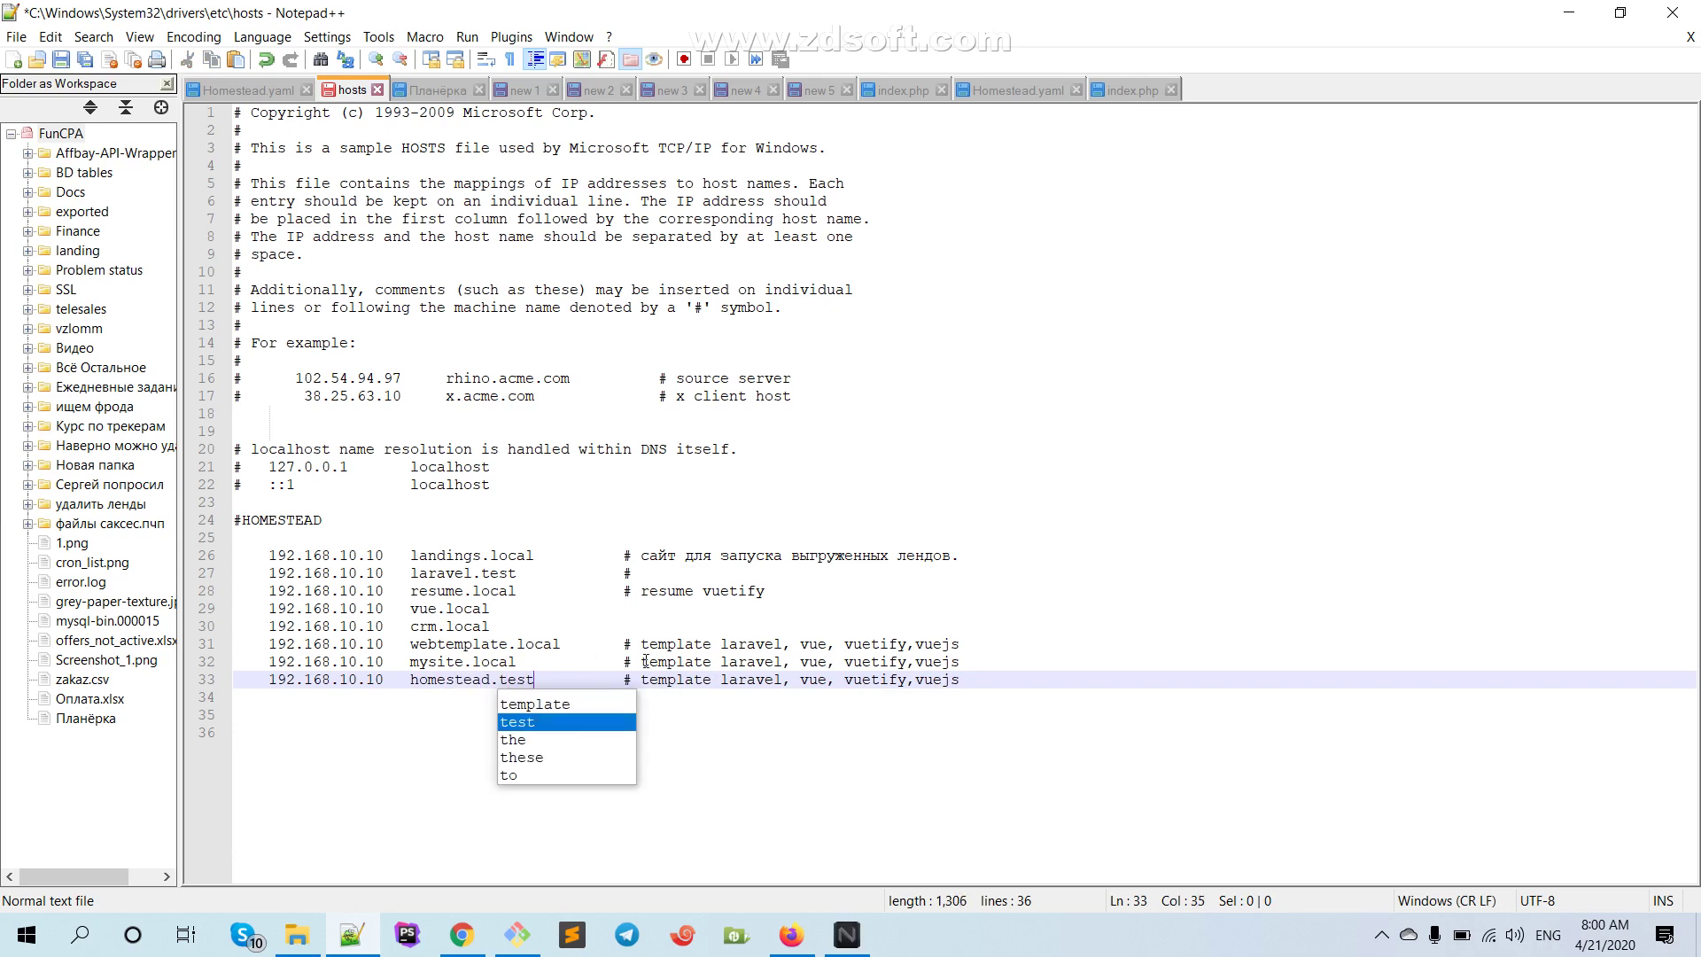
# Replace the new line's comment with 'test uchun' and try saving the hosts file
pyautogui.moveTo(641, 663); pyautogui.dragTo(1032, 686)
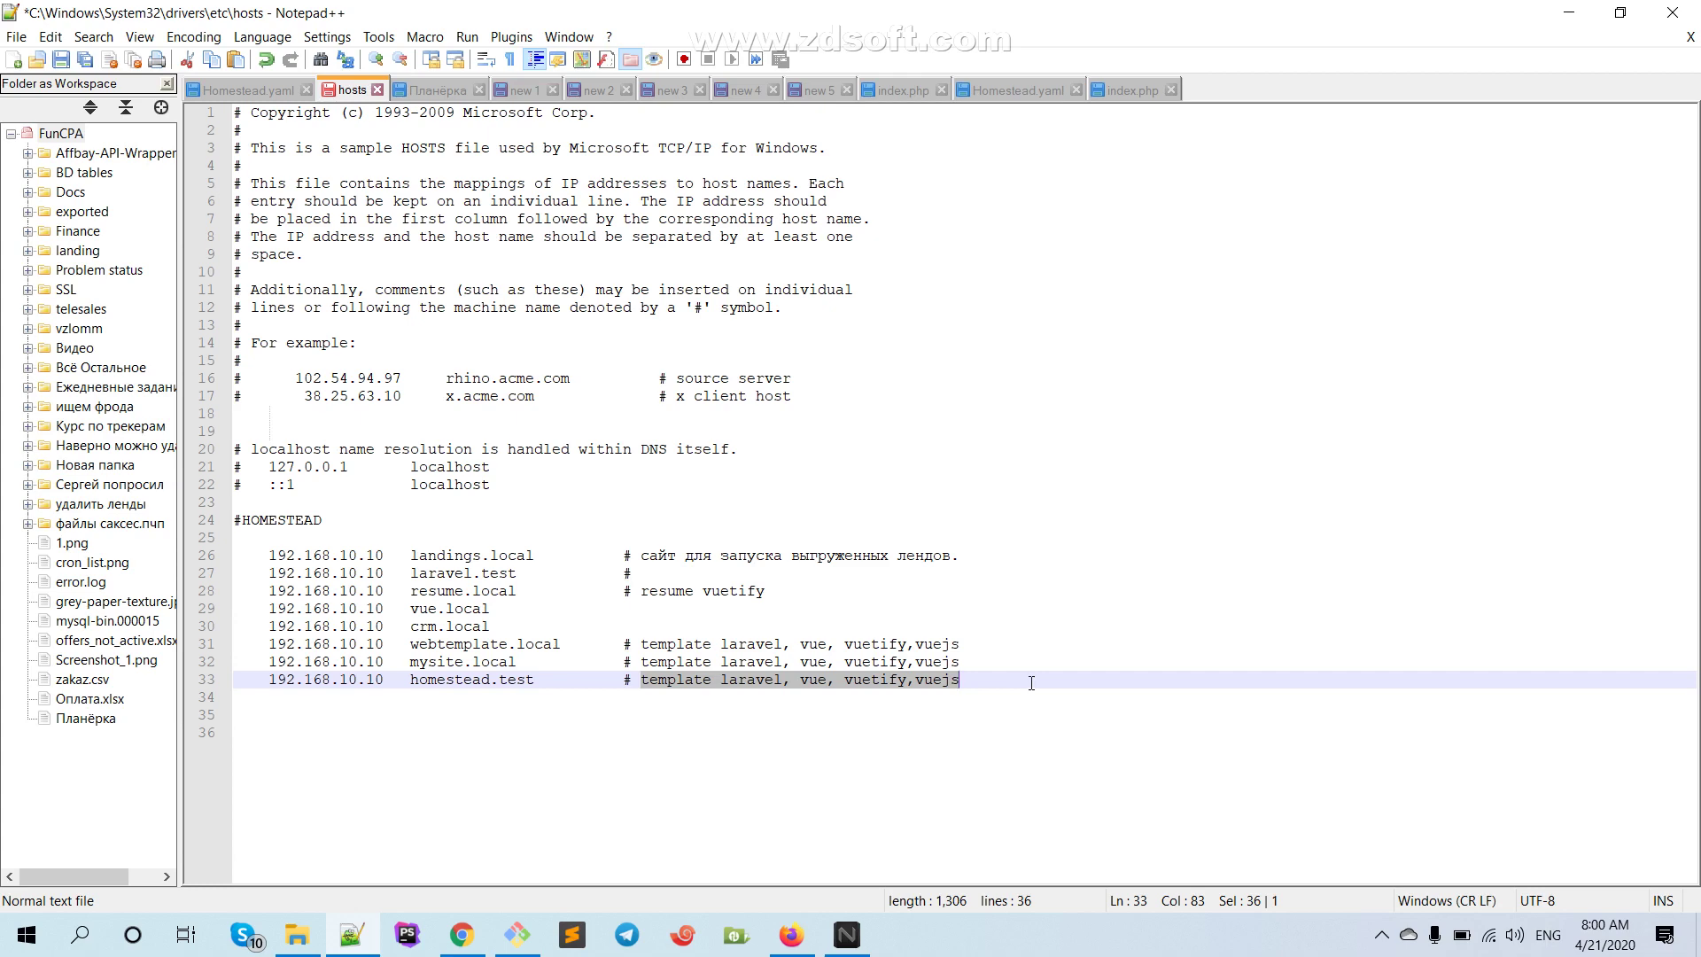
pyautogui.press('Delete')
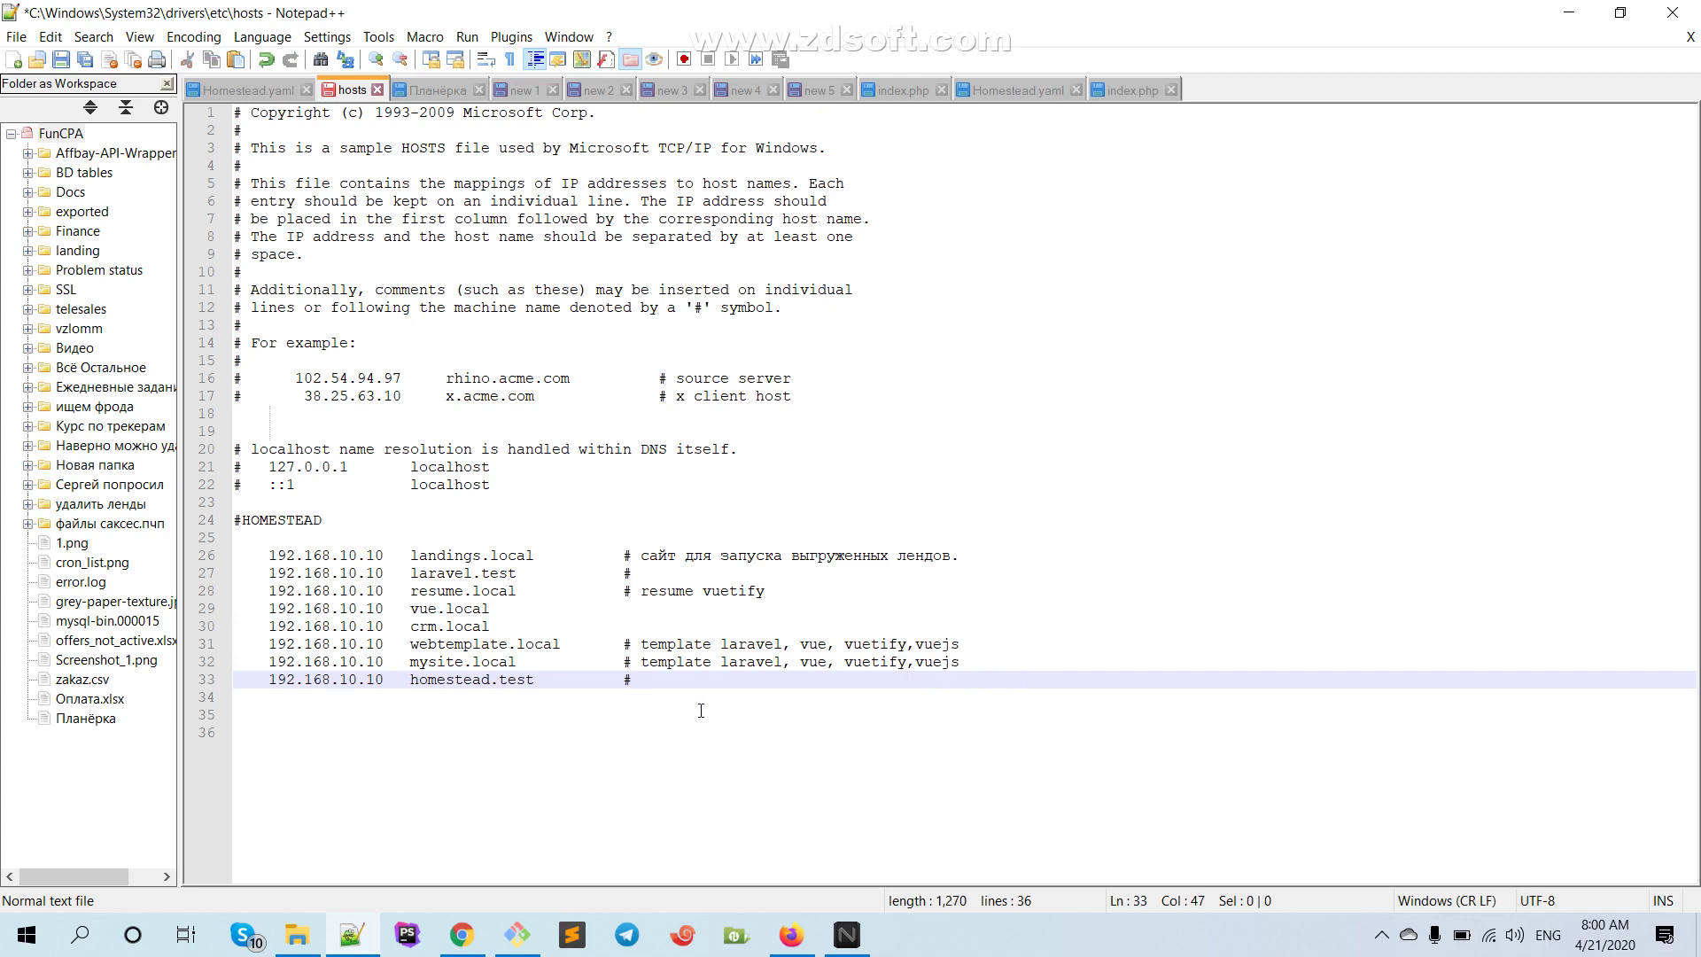
pyautogui.write('test uchun')
pyautogui.hotkey('ctrl', 's')
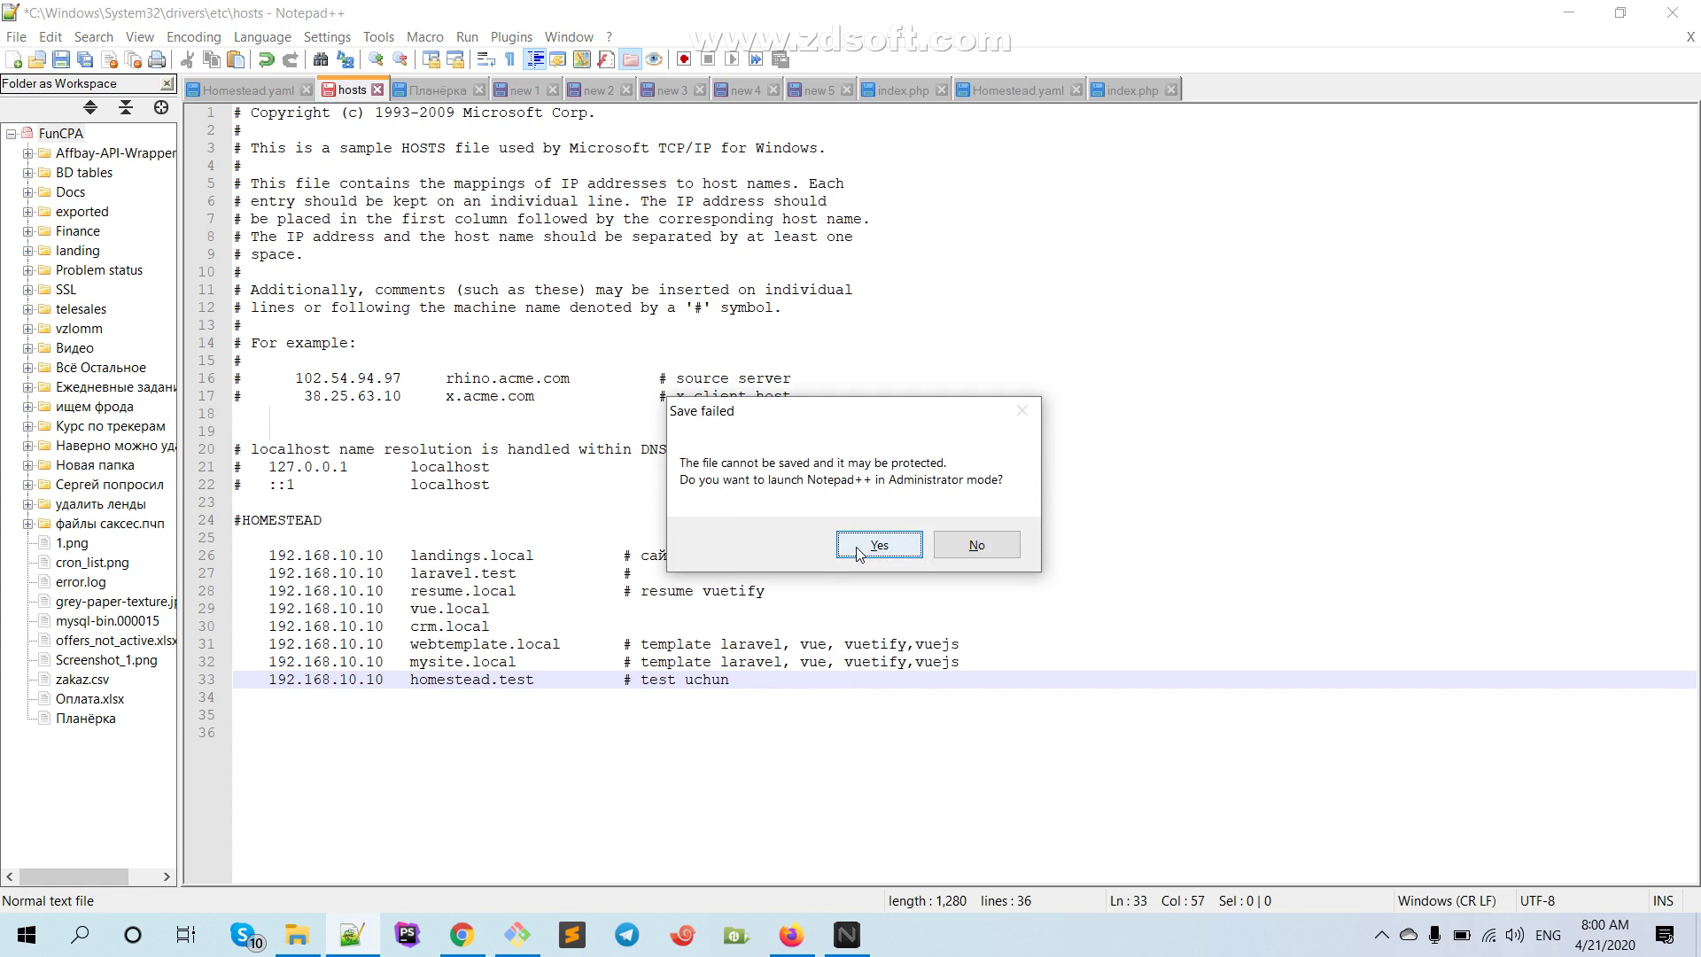
# Relaunch Notepad++ as Administrator, save the hosts file, and return to Homestead.yaml
pyautogui.click(877, 545)
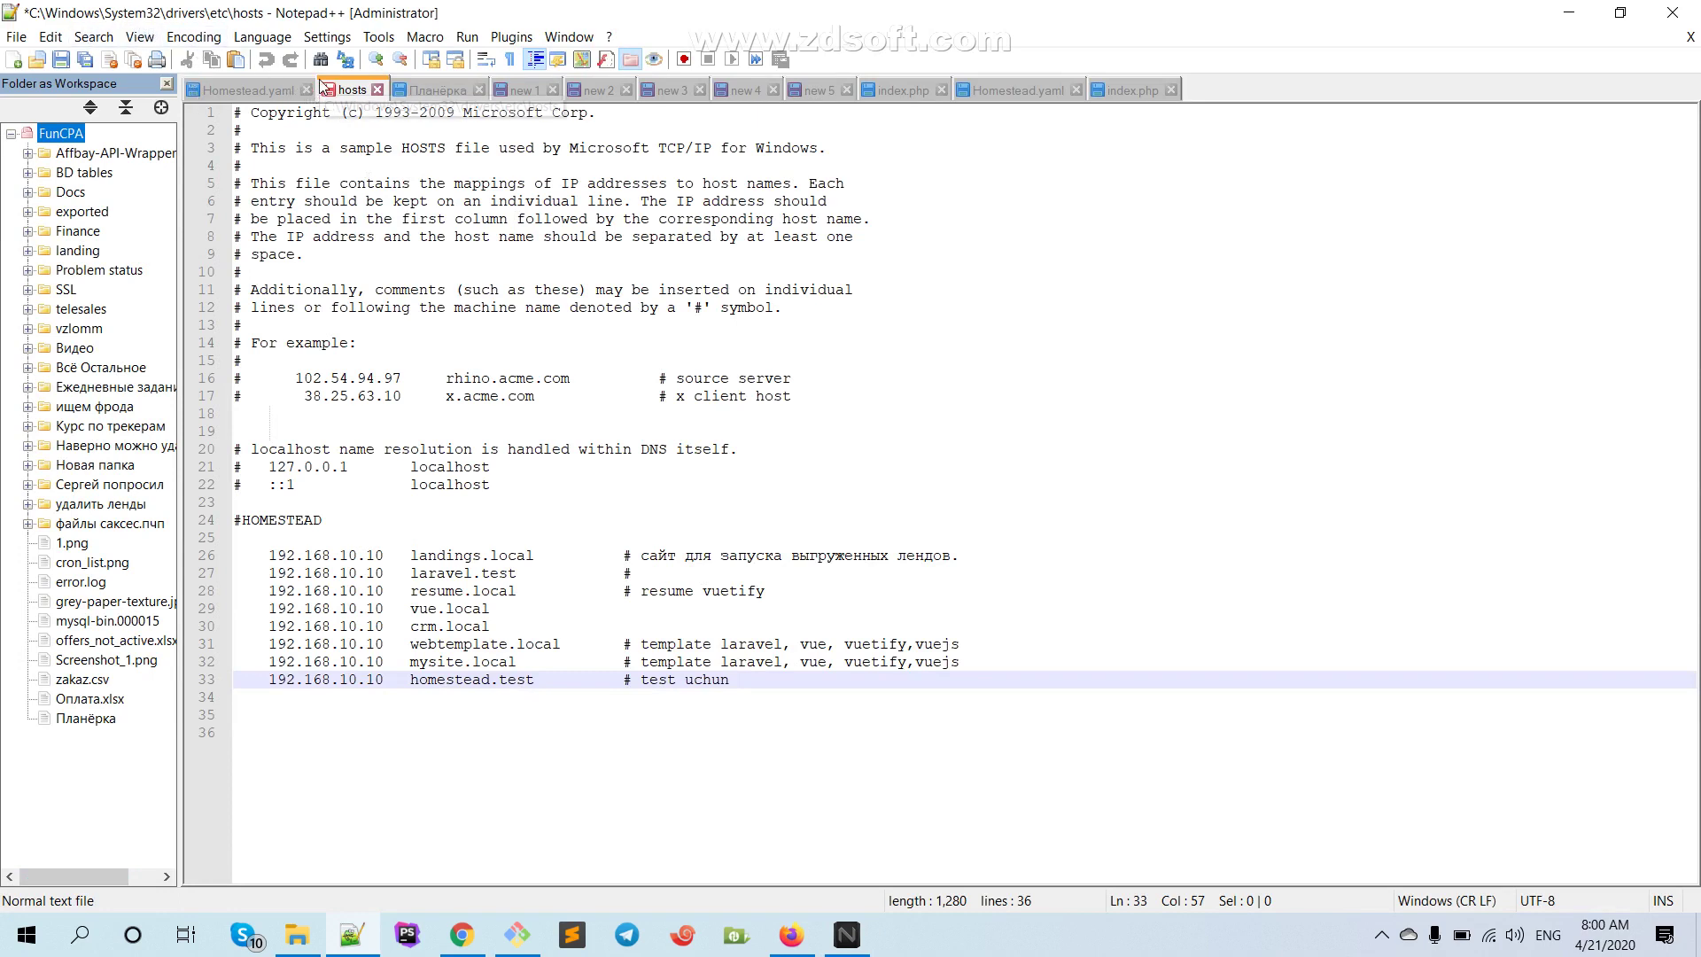
pyautogui.hotkey('ctrl', 's')
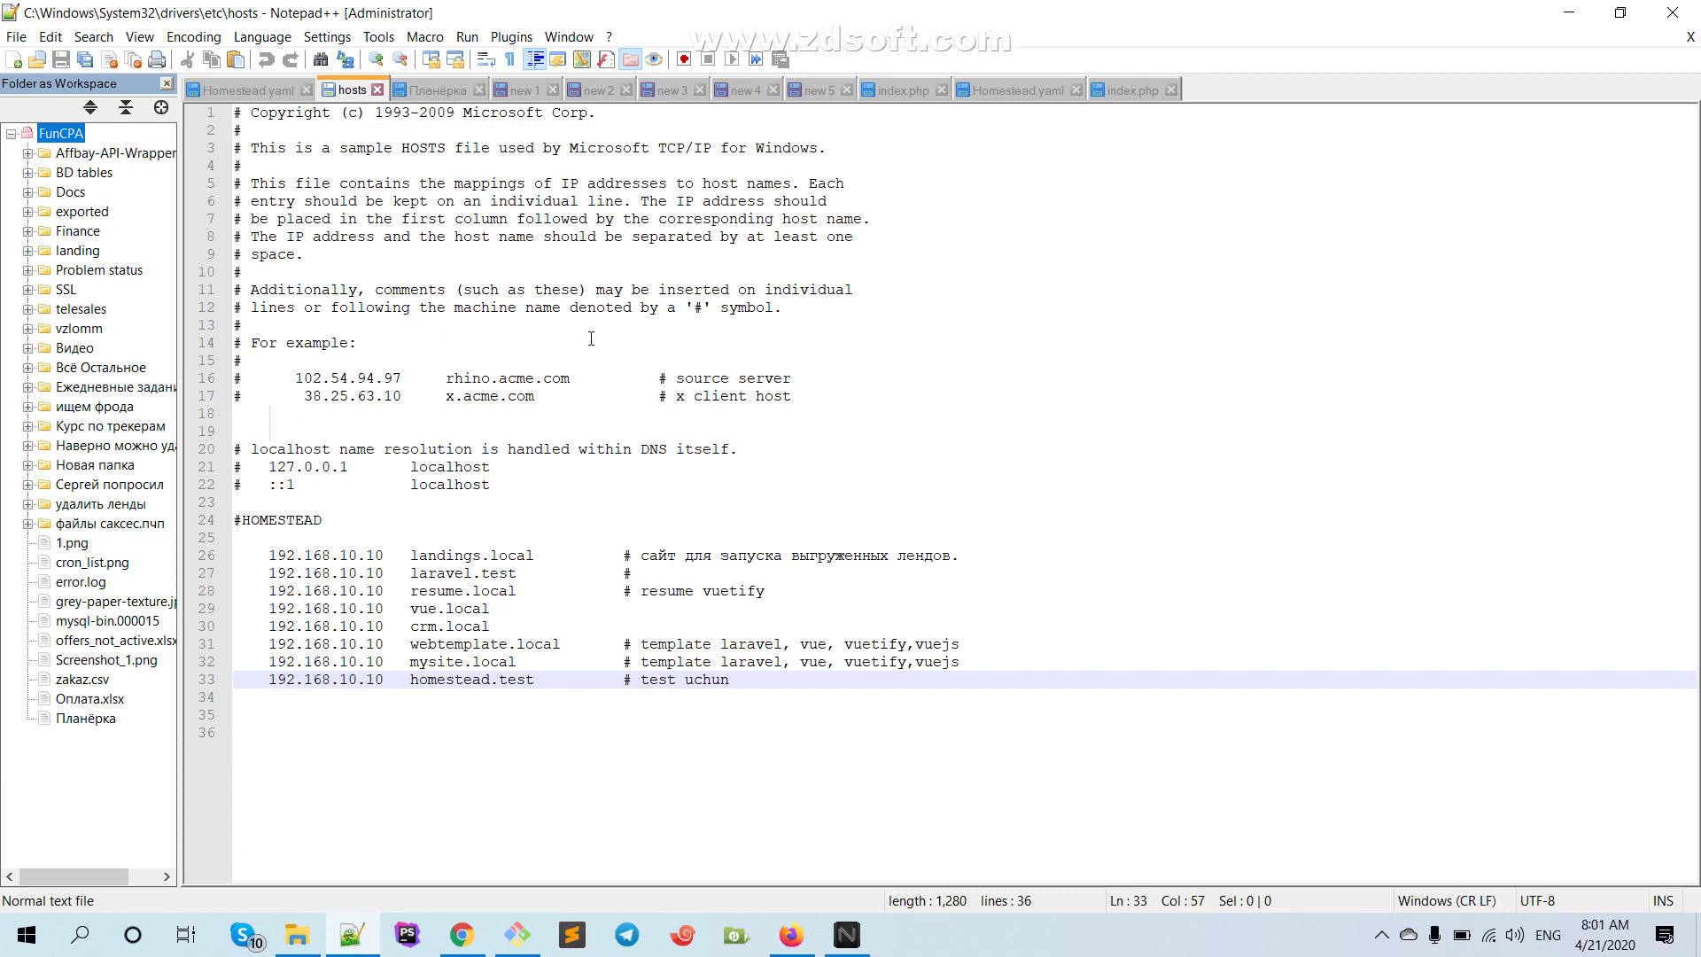
pyautogui.click(1010, 90)
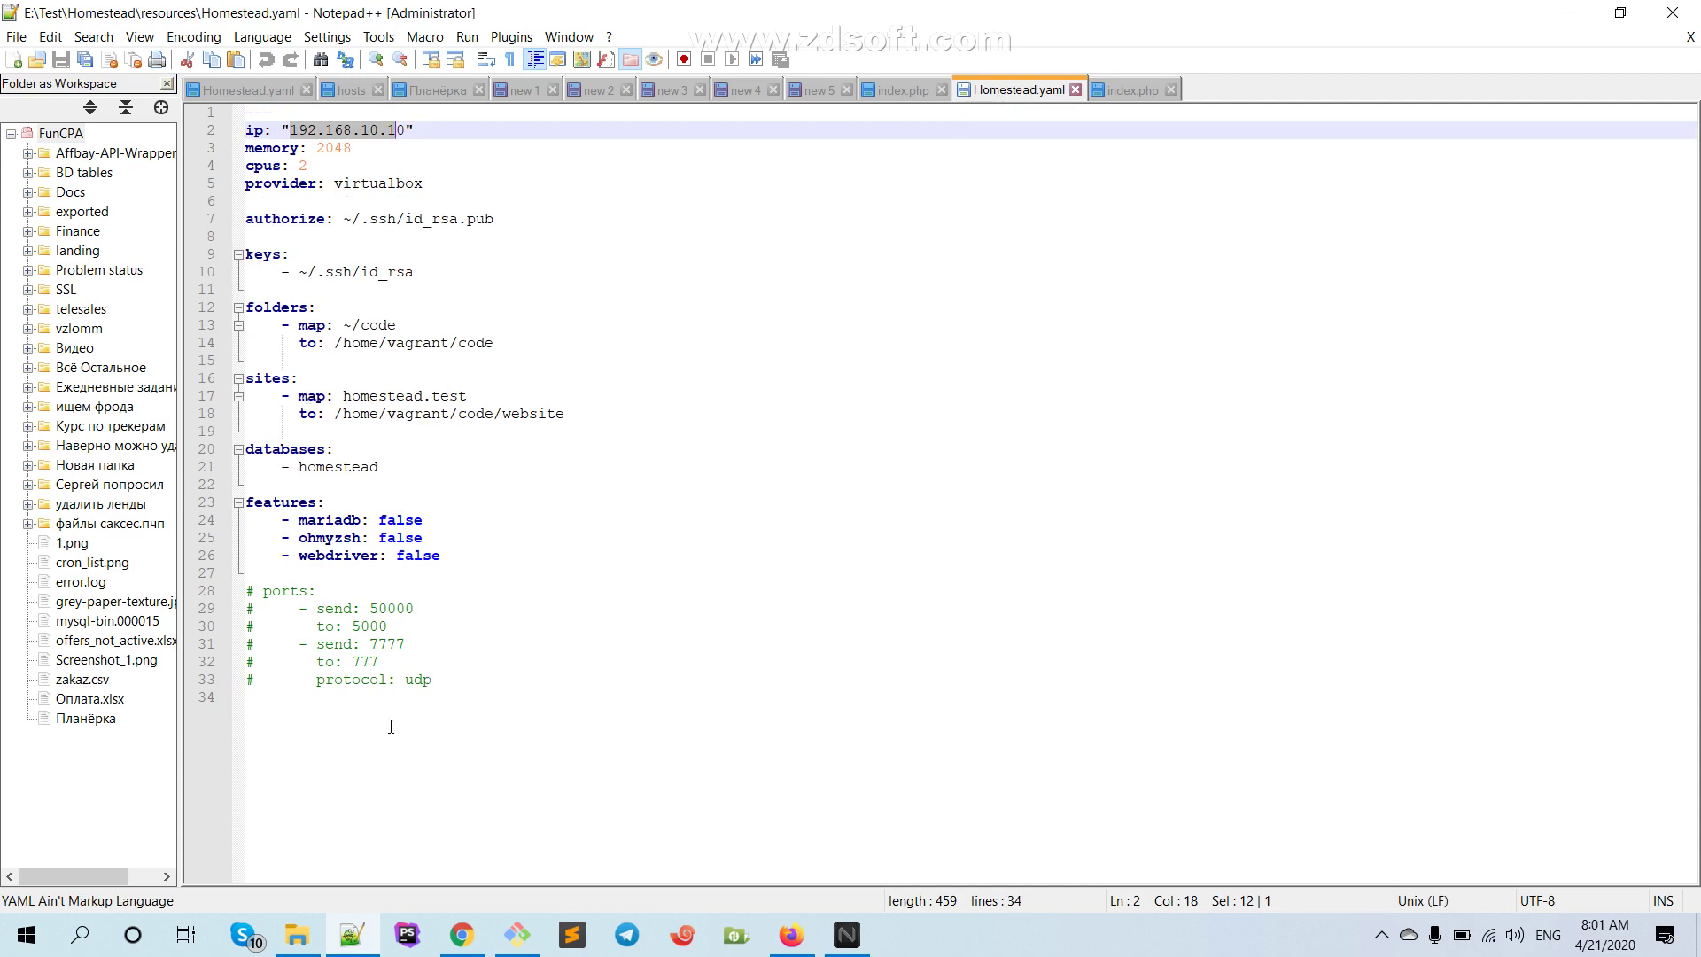
# In File Explorer, go to E:\Test\Homestead and select init.bat
pyautogui.click(297, 934)
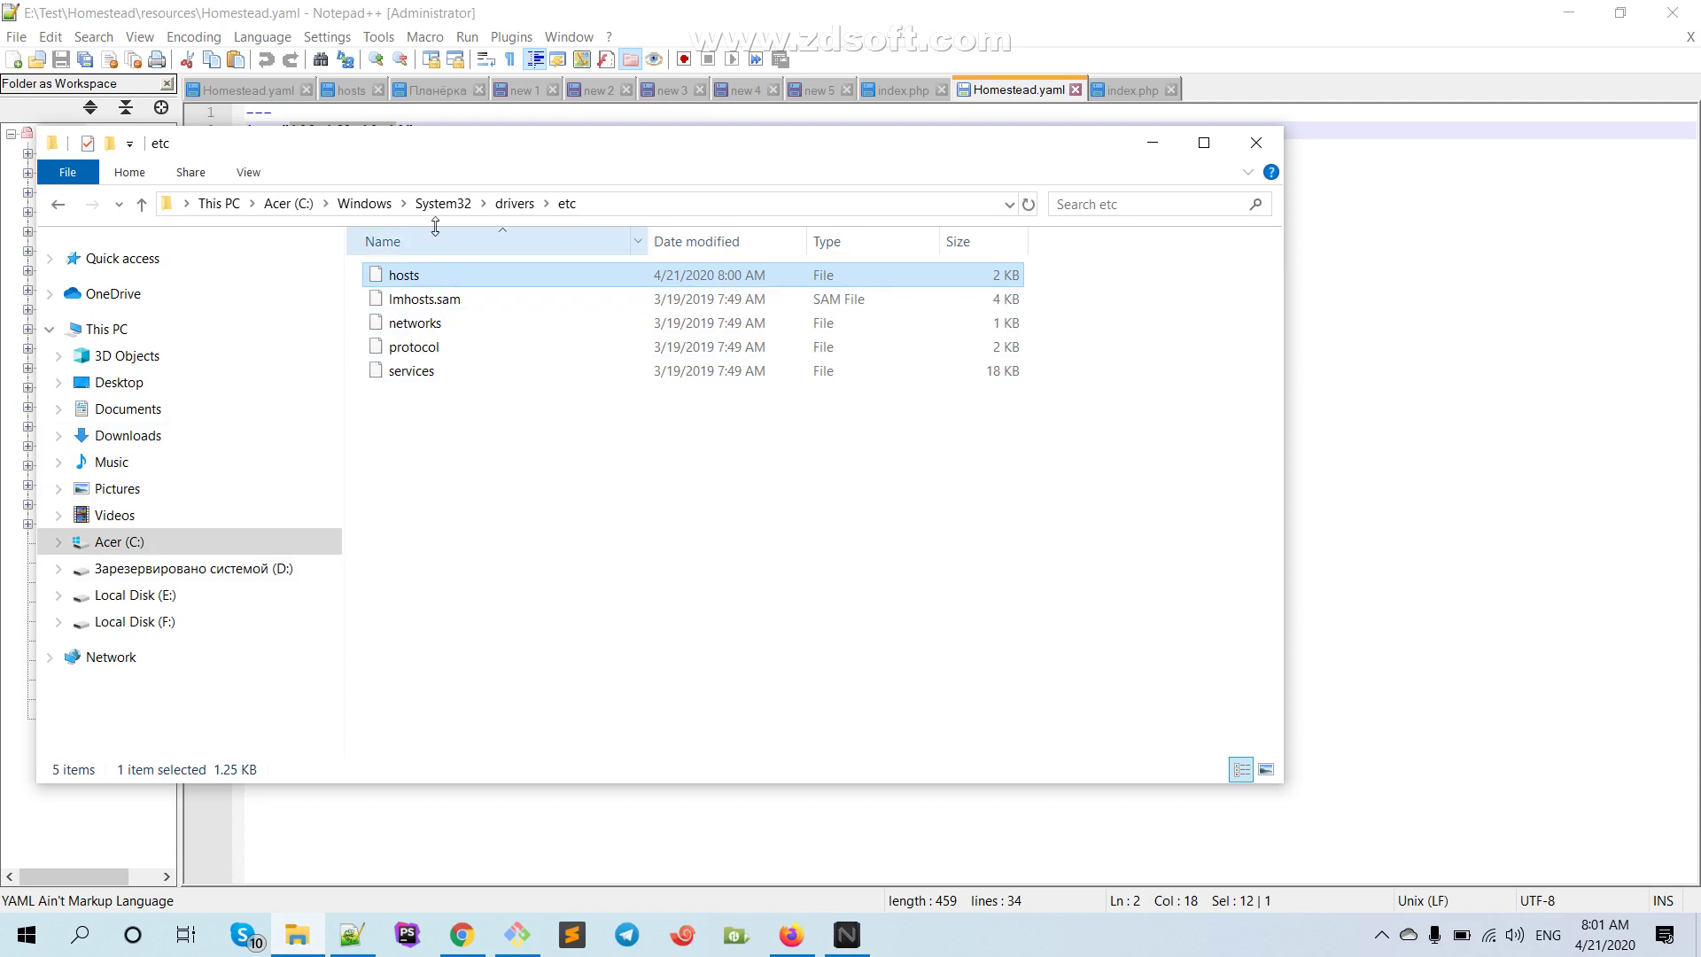
pyautogui.click(142, 595)
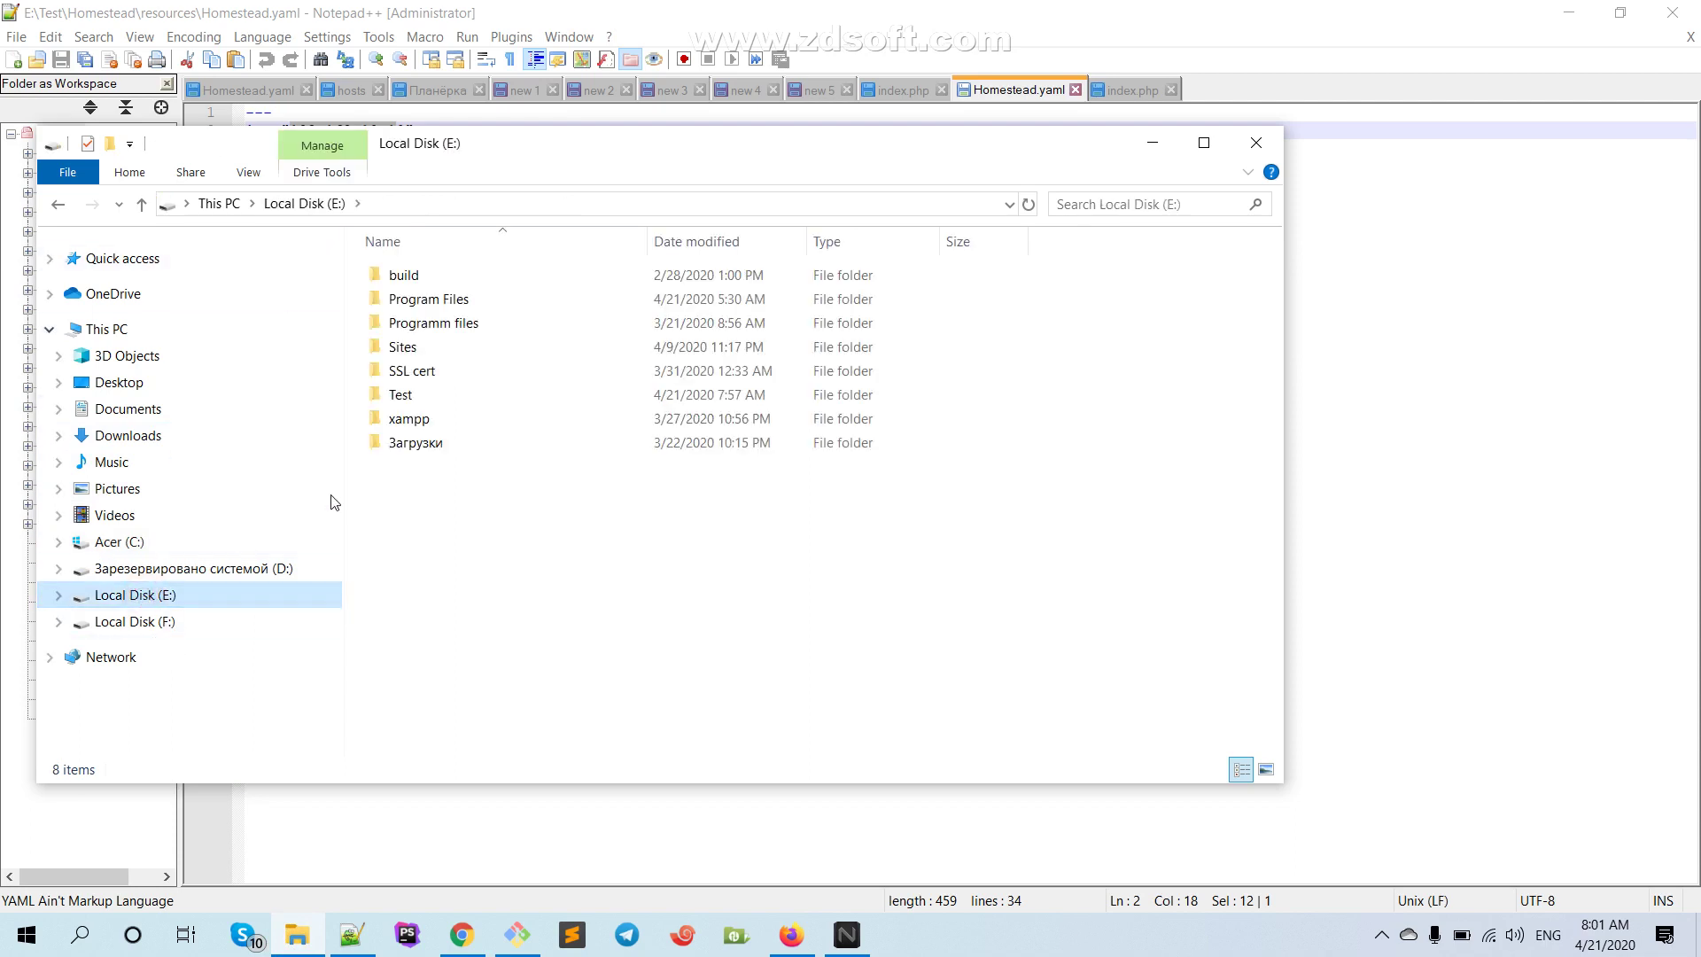
pyautogui.doubleClick(394, 395)
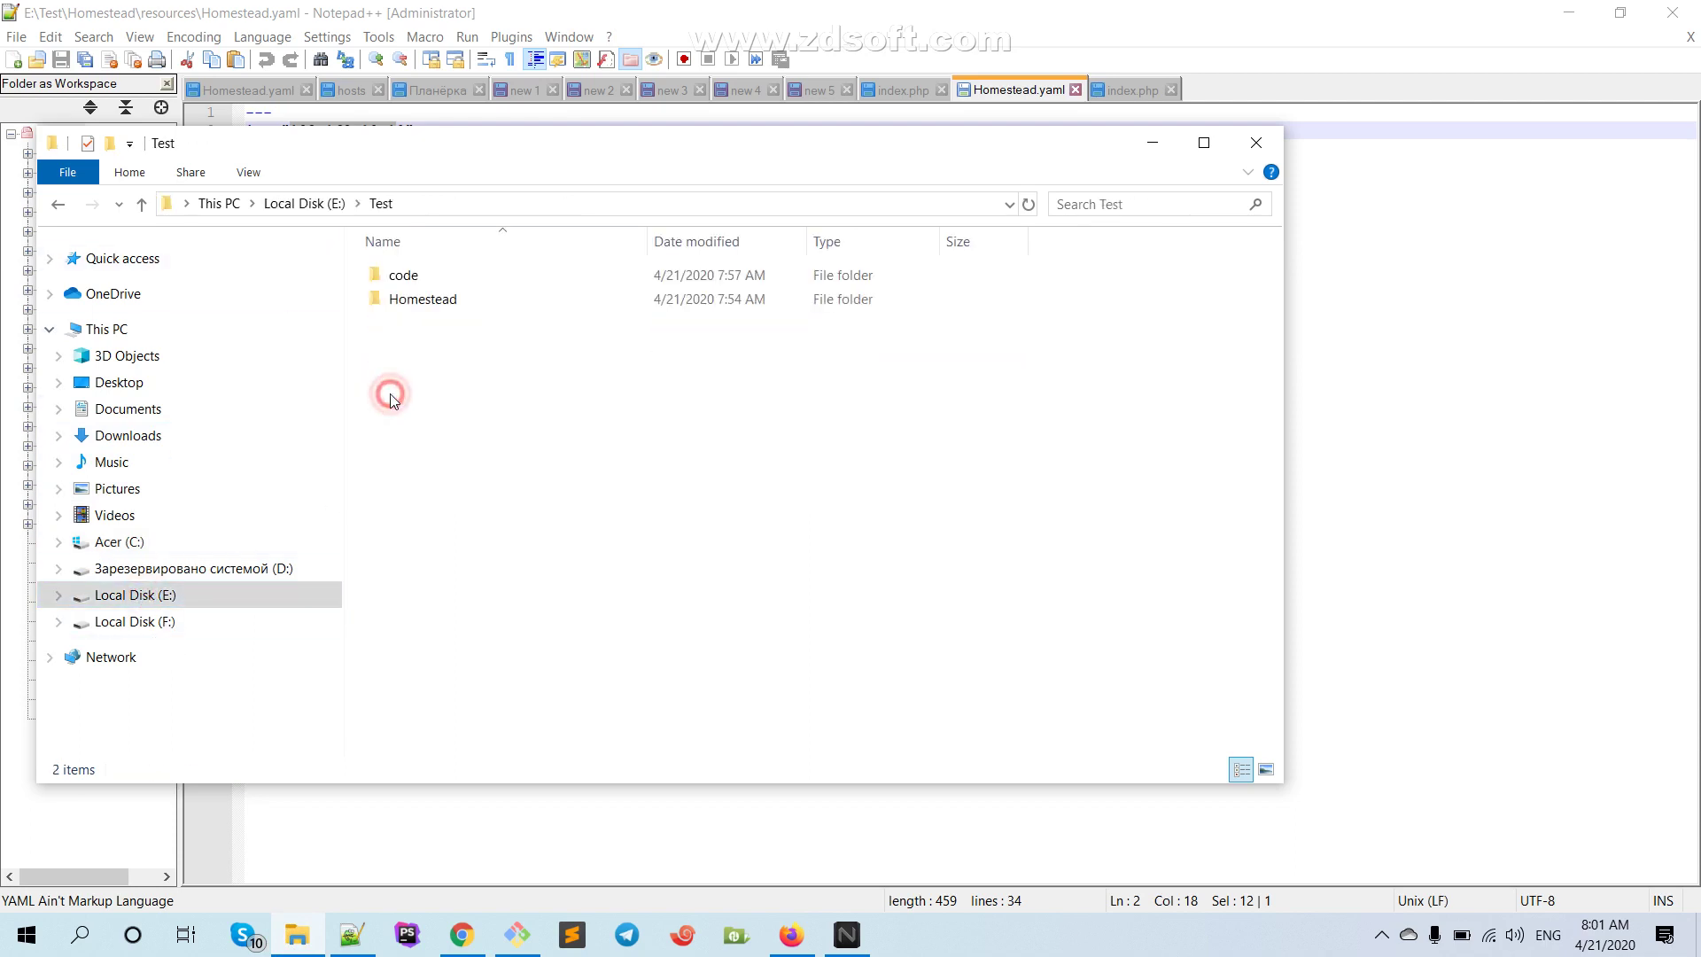
pyautogui.doubleClick(401, 299)
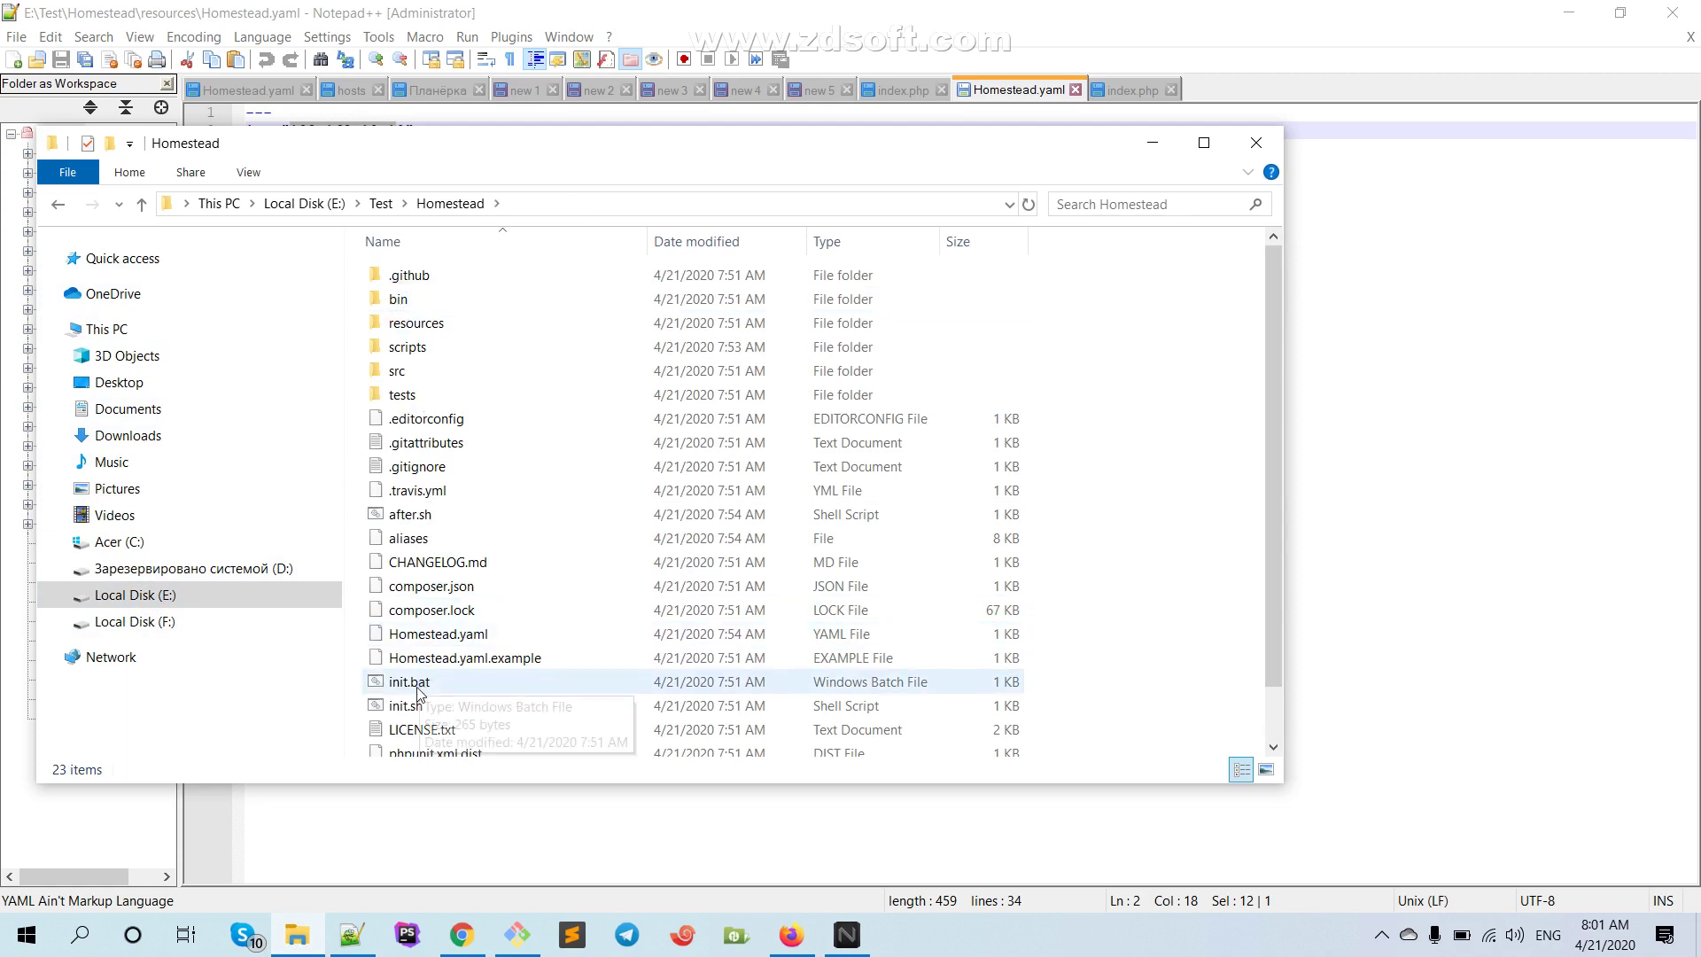
pyautogui.scroll(-1, 417, 677)
pyautogui.click(419, 624)
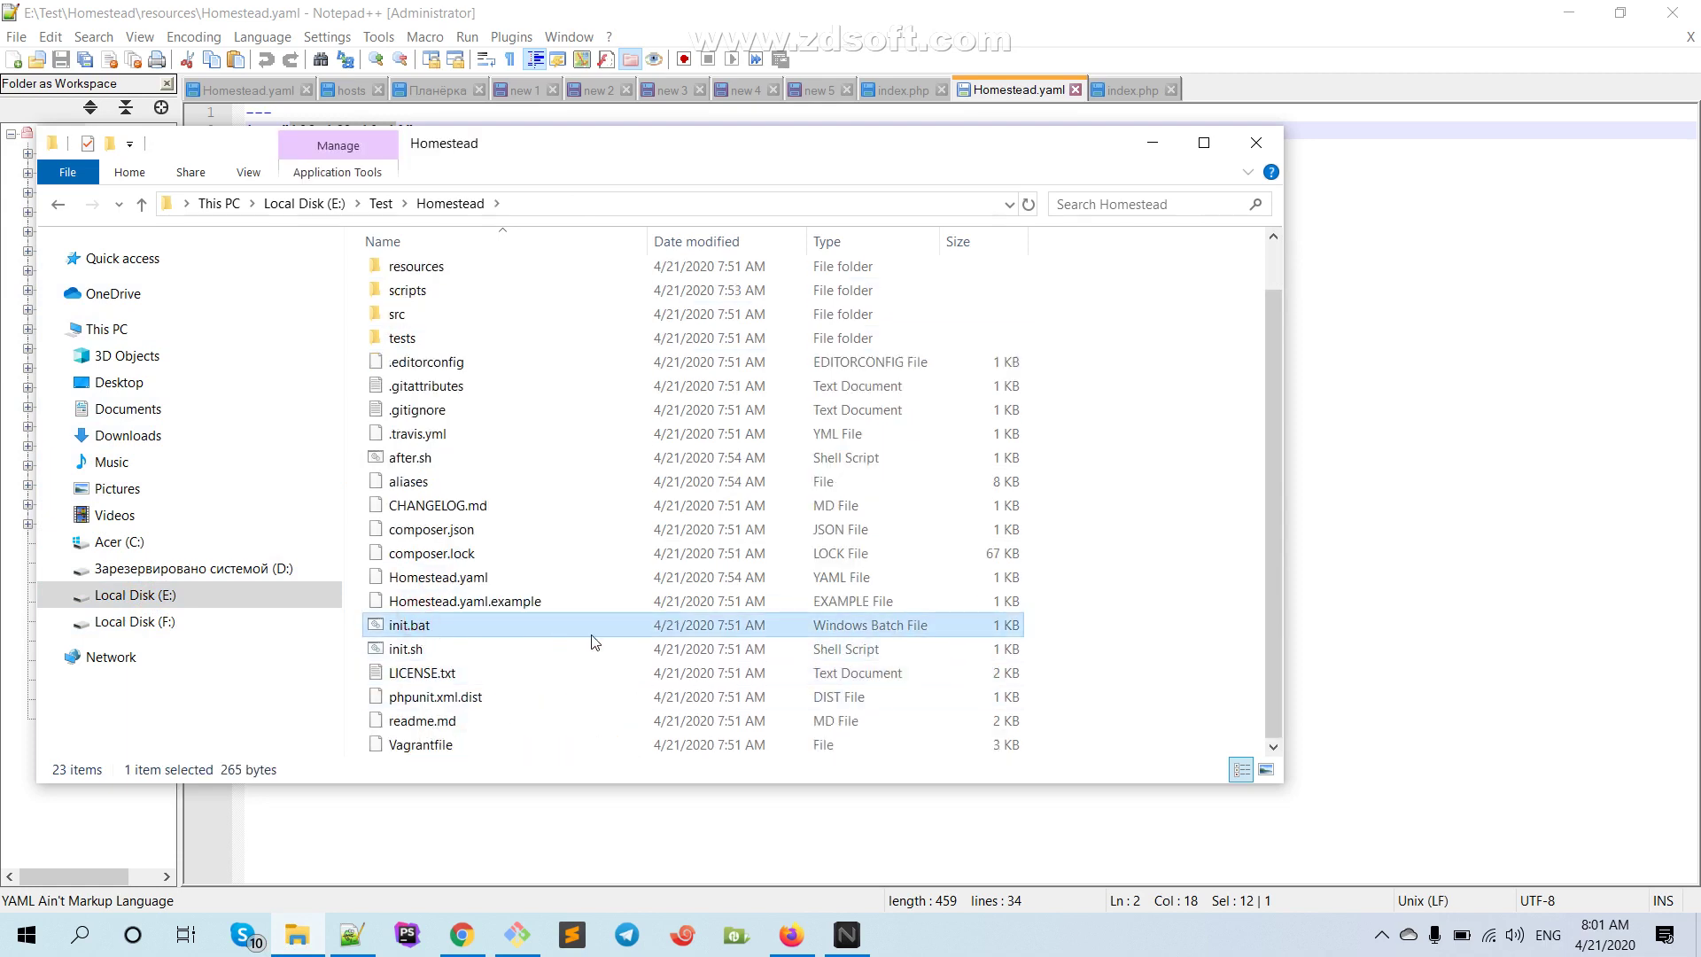
# Run init.bat, answering Y to overwrite Homestead.yaml, after.sh and aliases
pyautogui.doubleClick(398, 626)
pyautogui.write('Y')
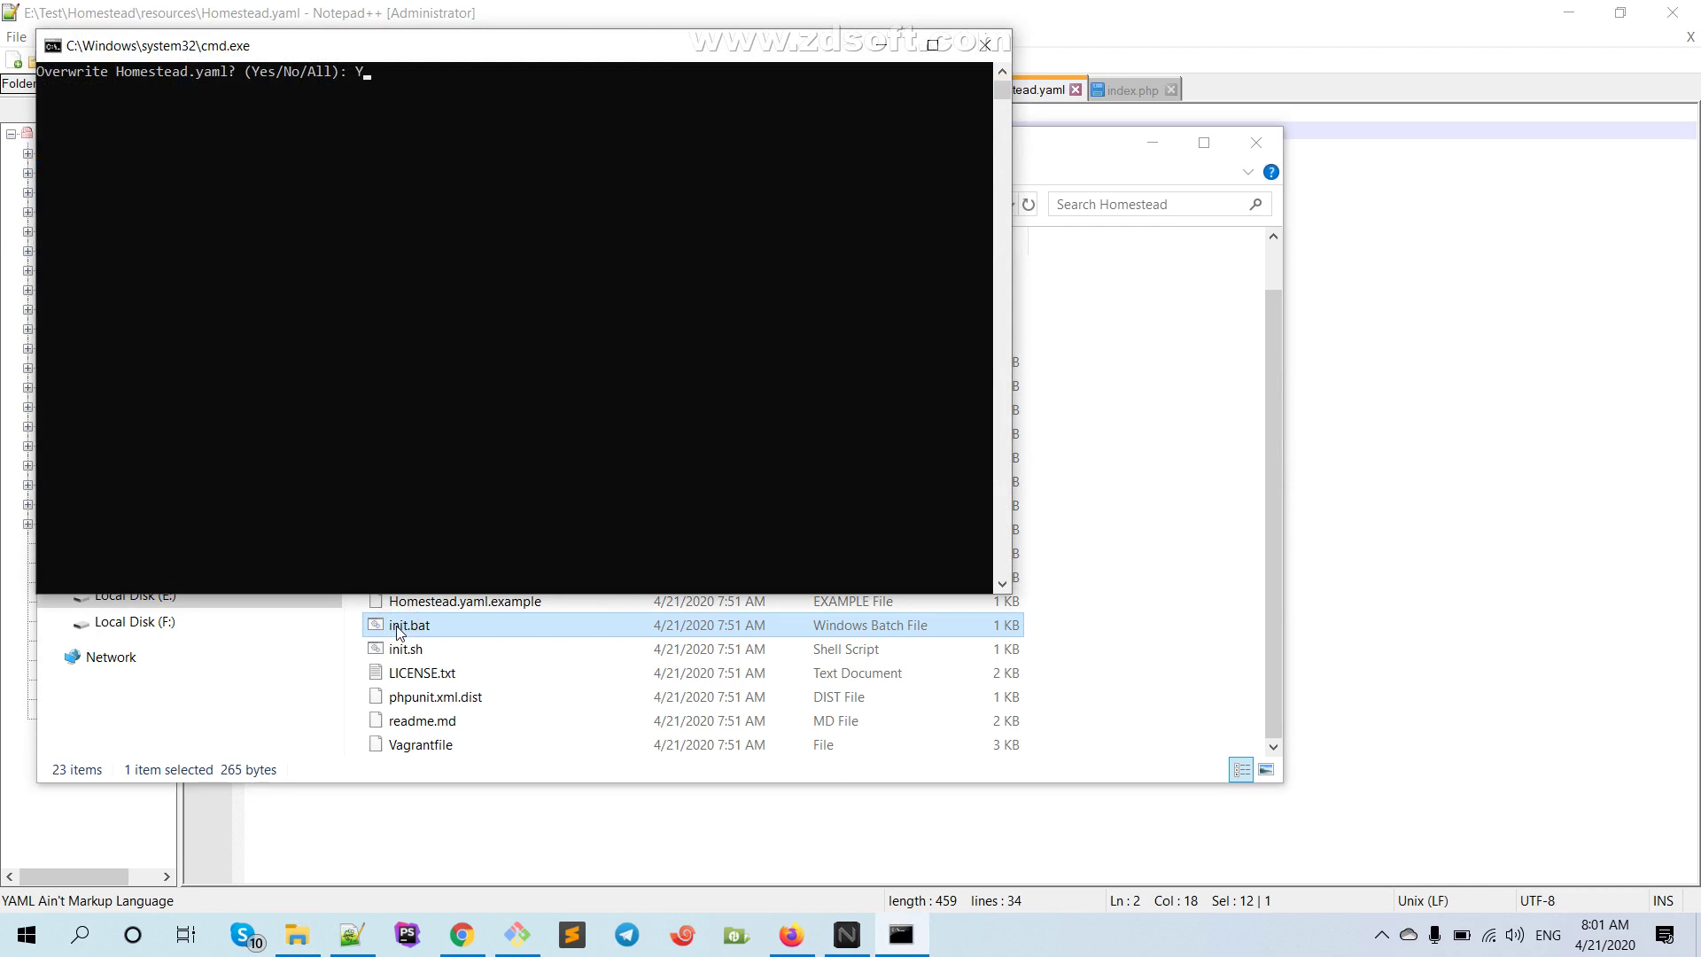
pyautogui.press('Return')
pyautogui.write('Y')
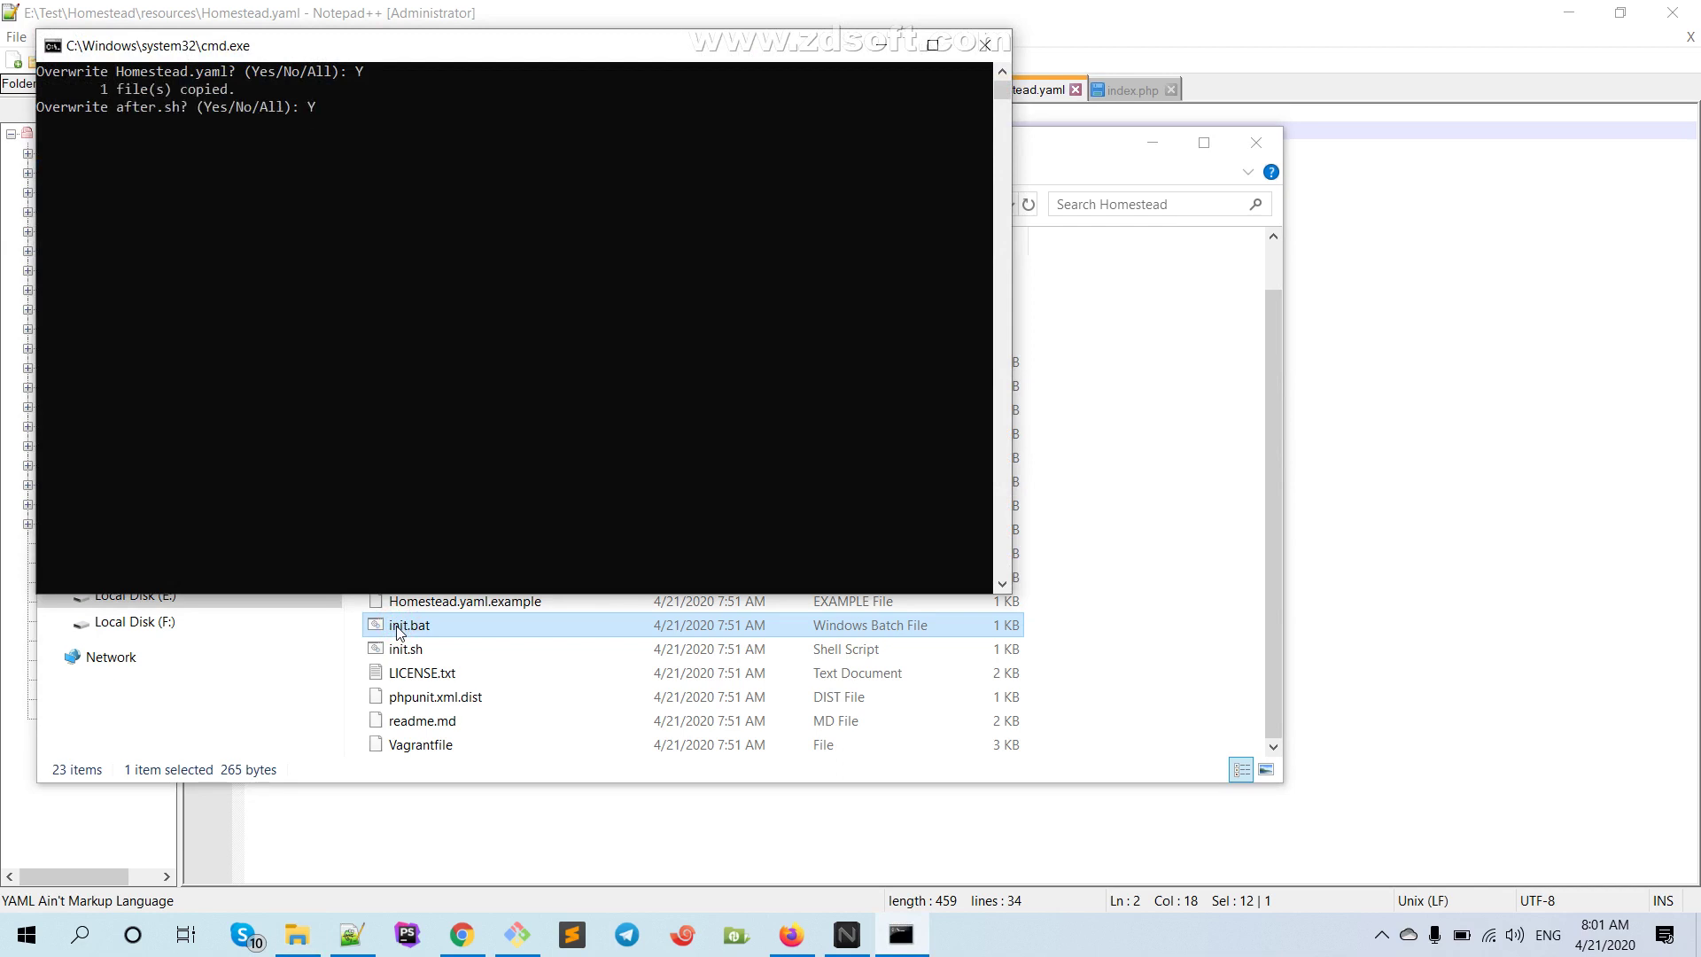
pyautogui.press('Return')
pyautogui.write('Y')
pyautogui.press('Return')
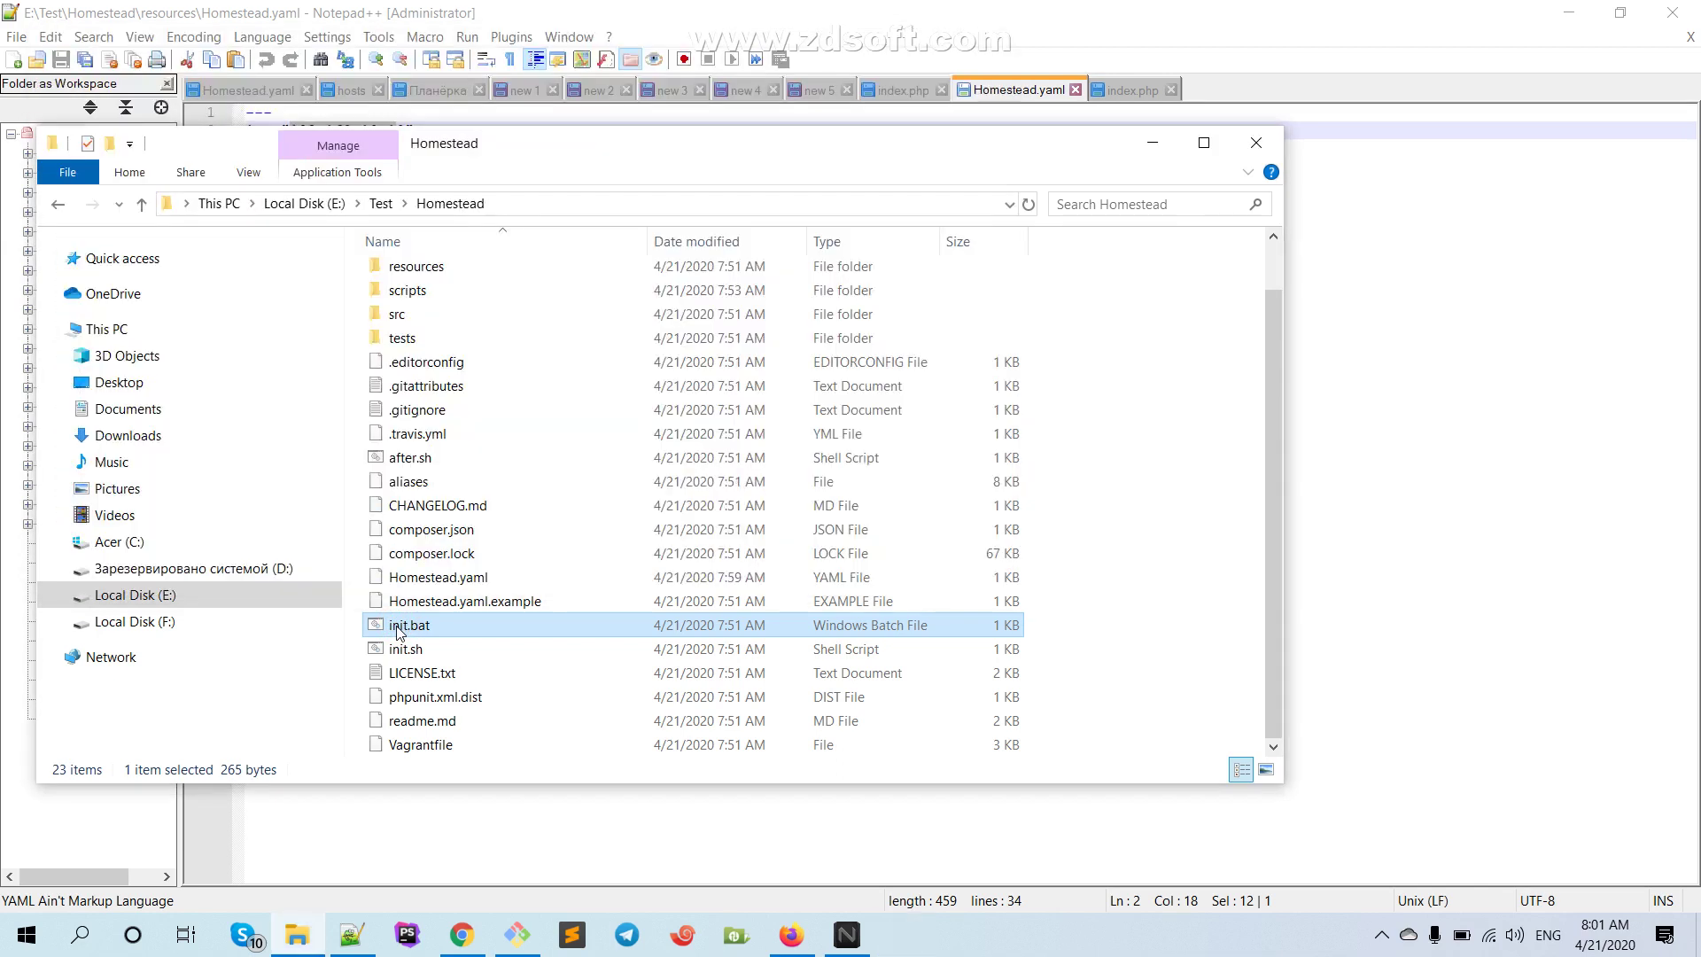
# Bring Git Bash to the front and enter 'vagrant up' at the Homestead/resources prompt
pyautogui.click(521, 934)
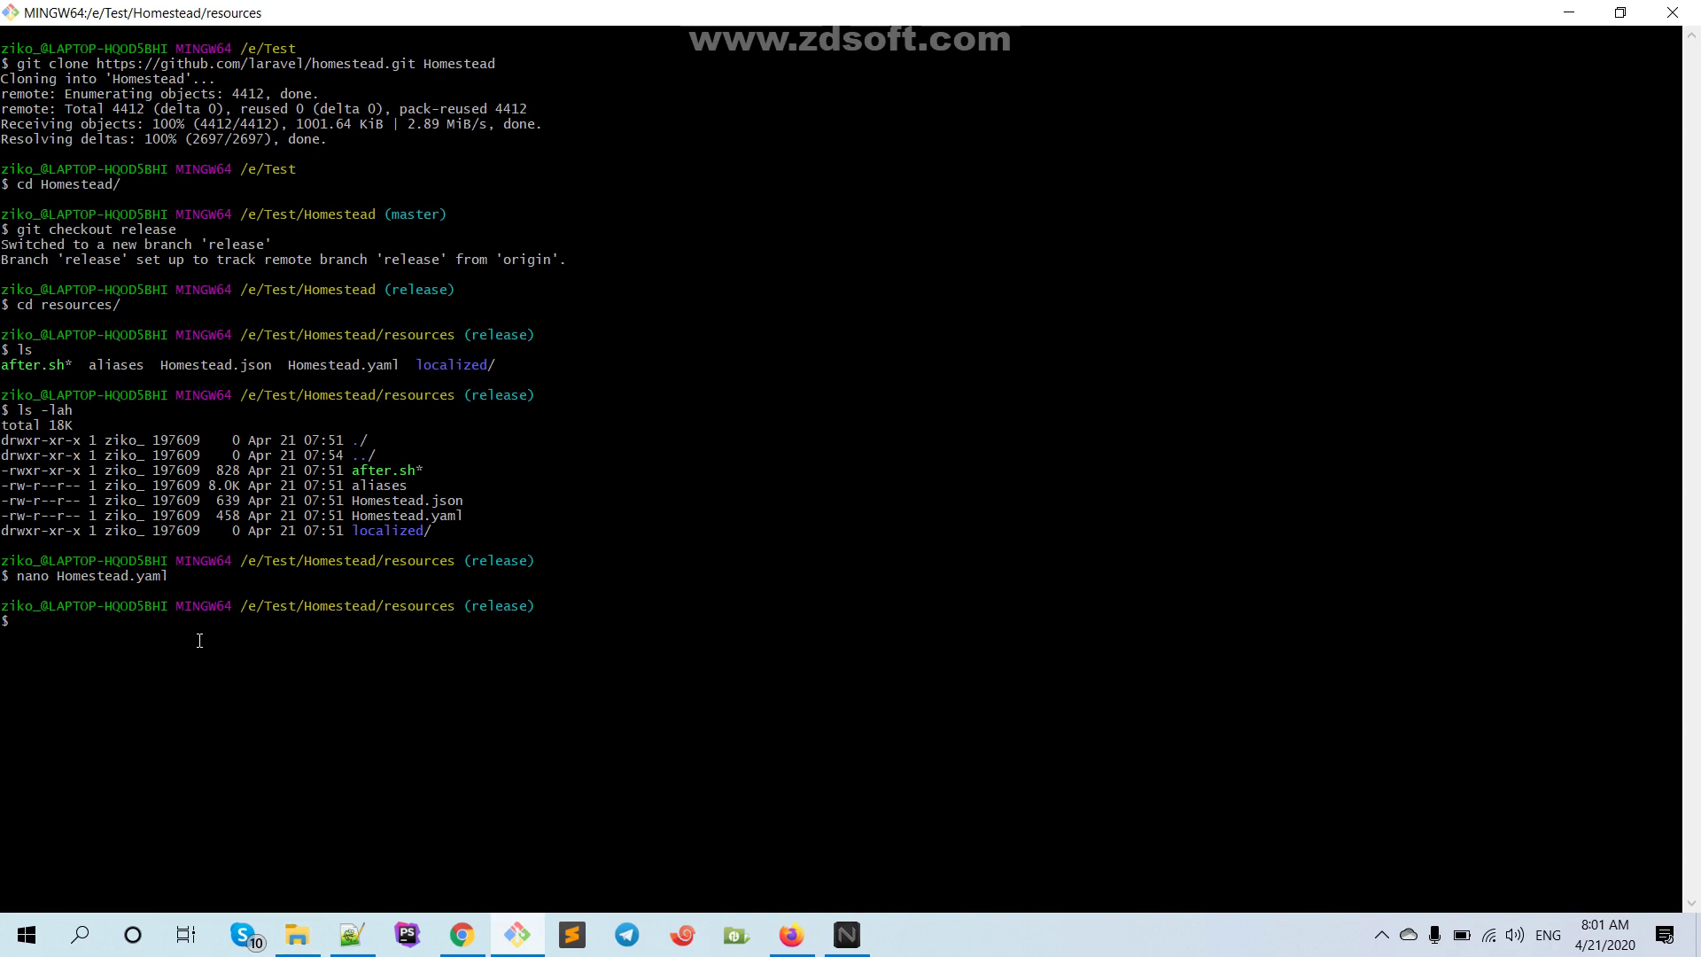
pyautogui.write('vagrant up')
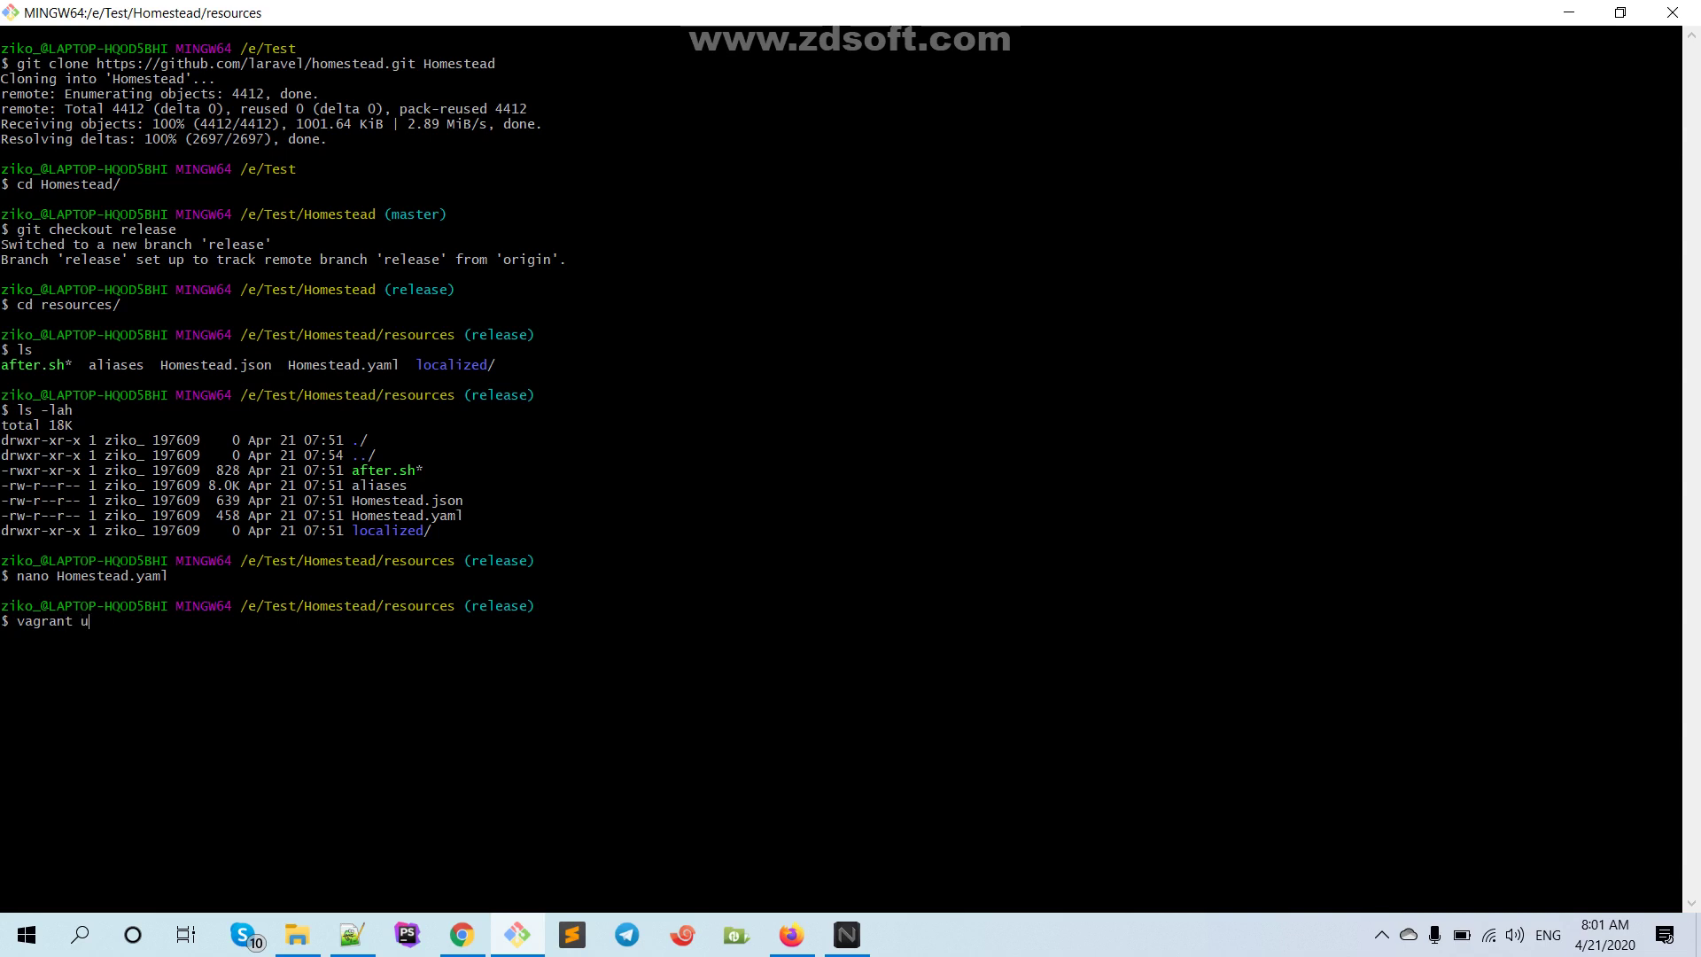
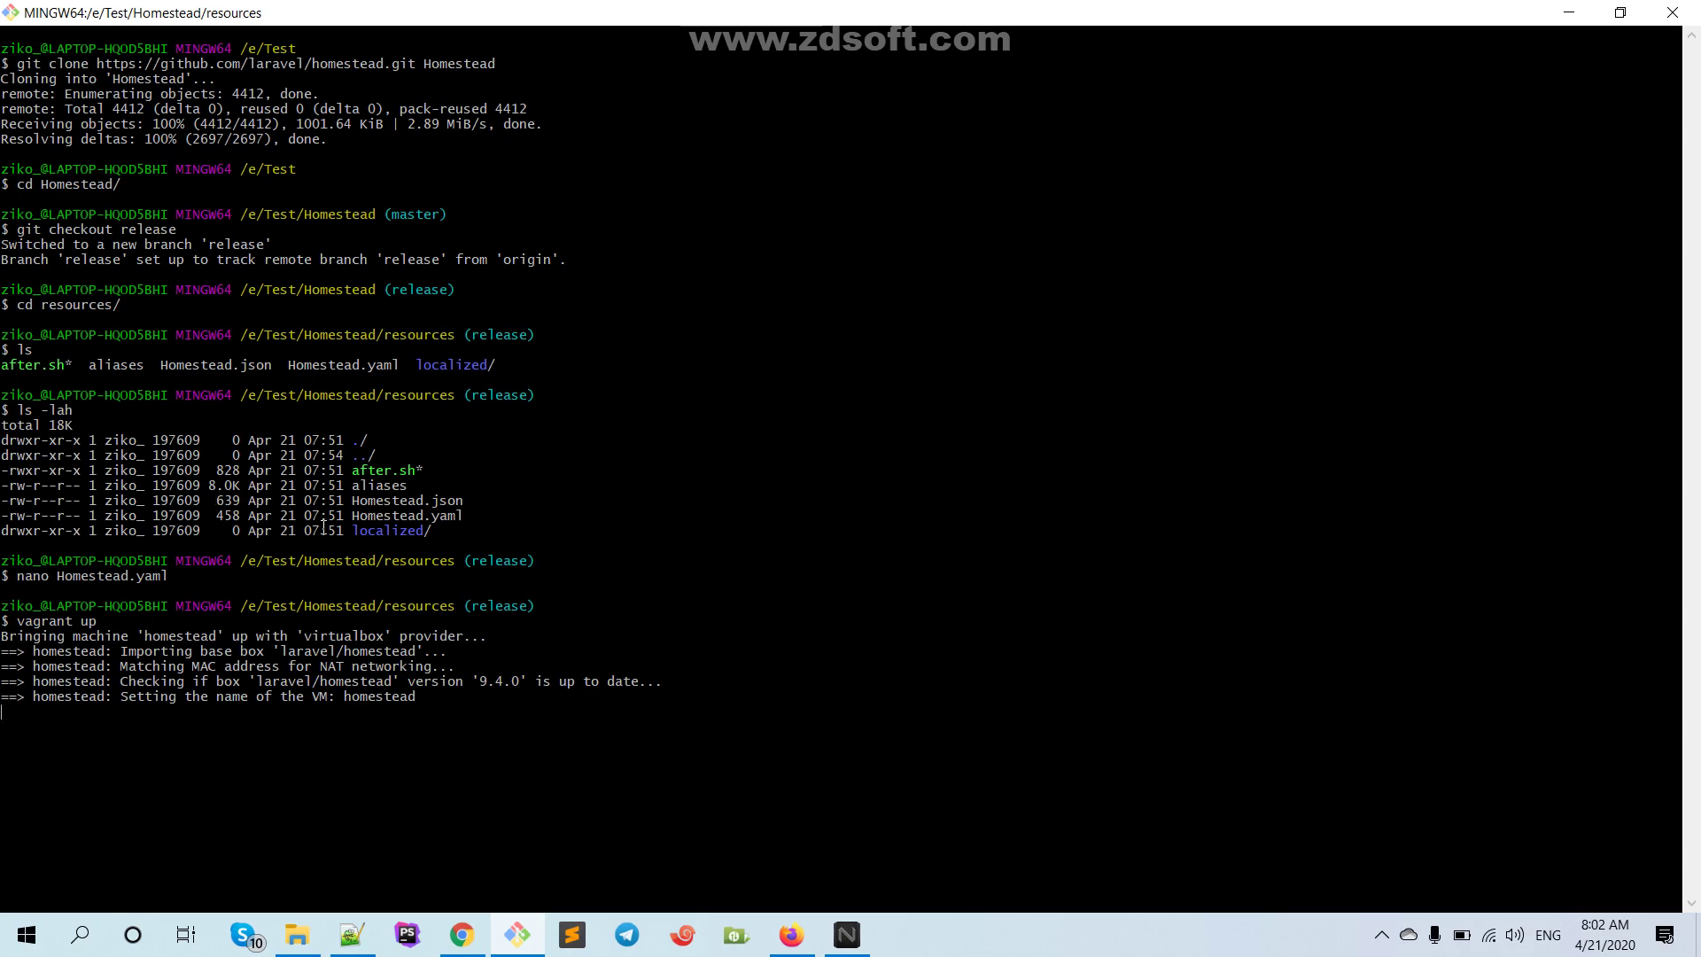
# Look through the E:\Sites and E:\Test folders in File Explorer, then hide the window
pyautogui.click(297, 934)
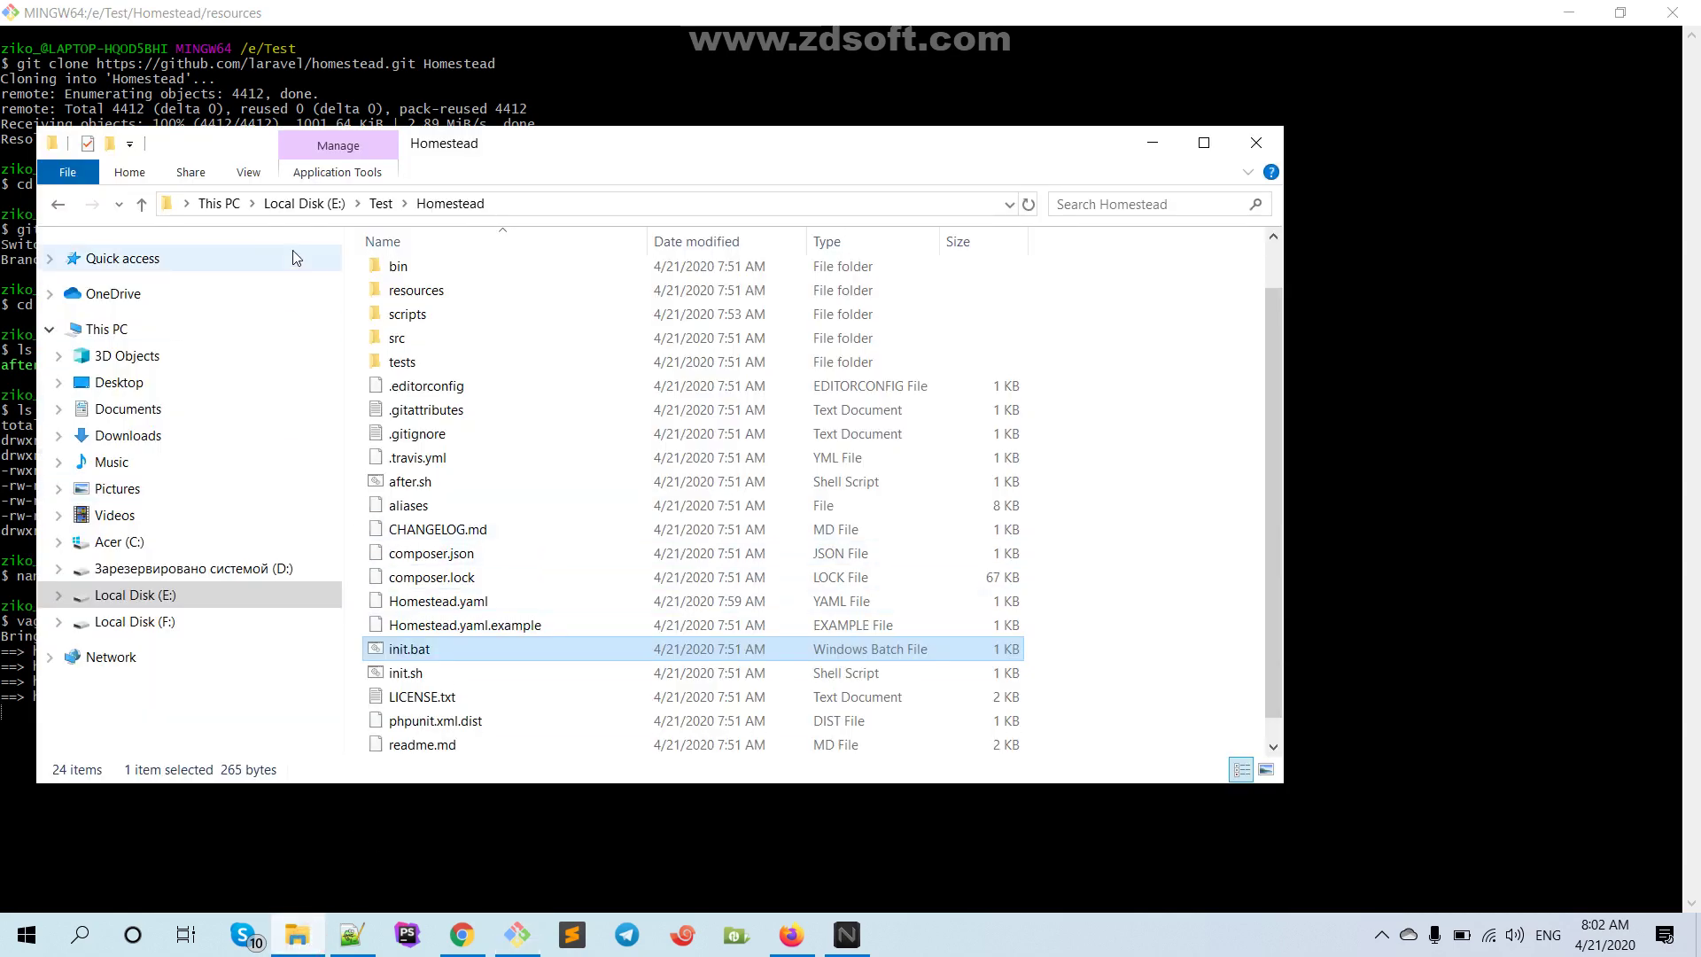
pyautogui.click(335, 203)
pyautogui.click(423, 352)
pyautogui.doubleClick(424, 352)
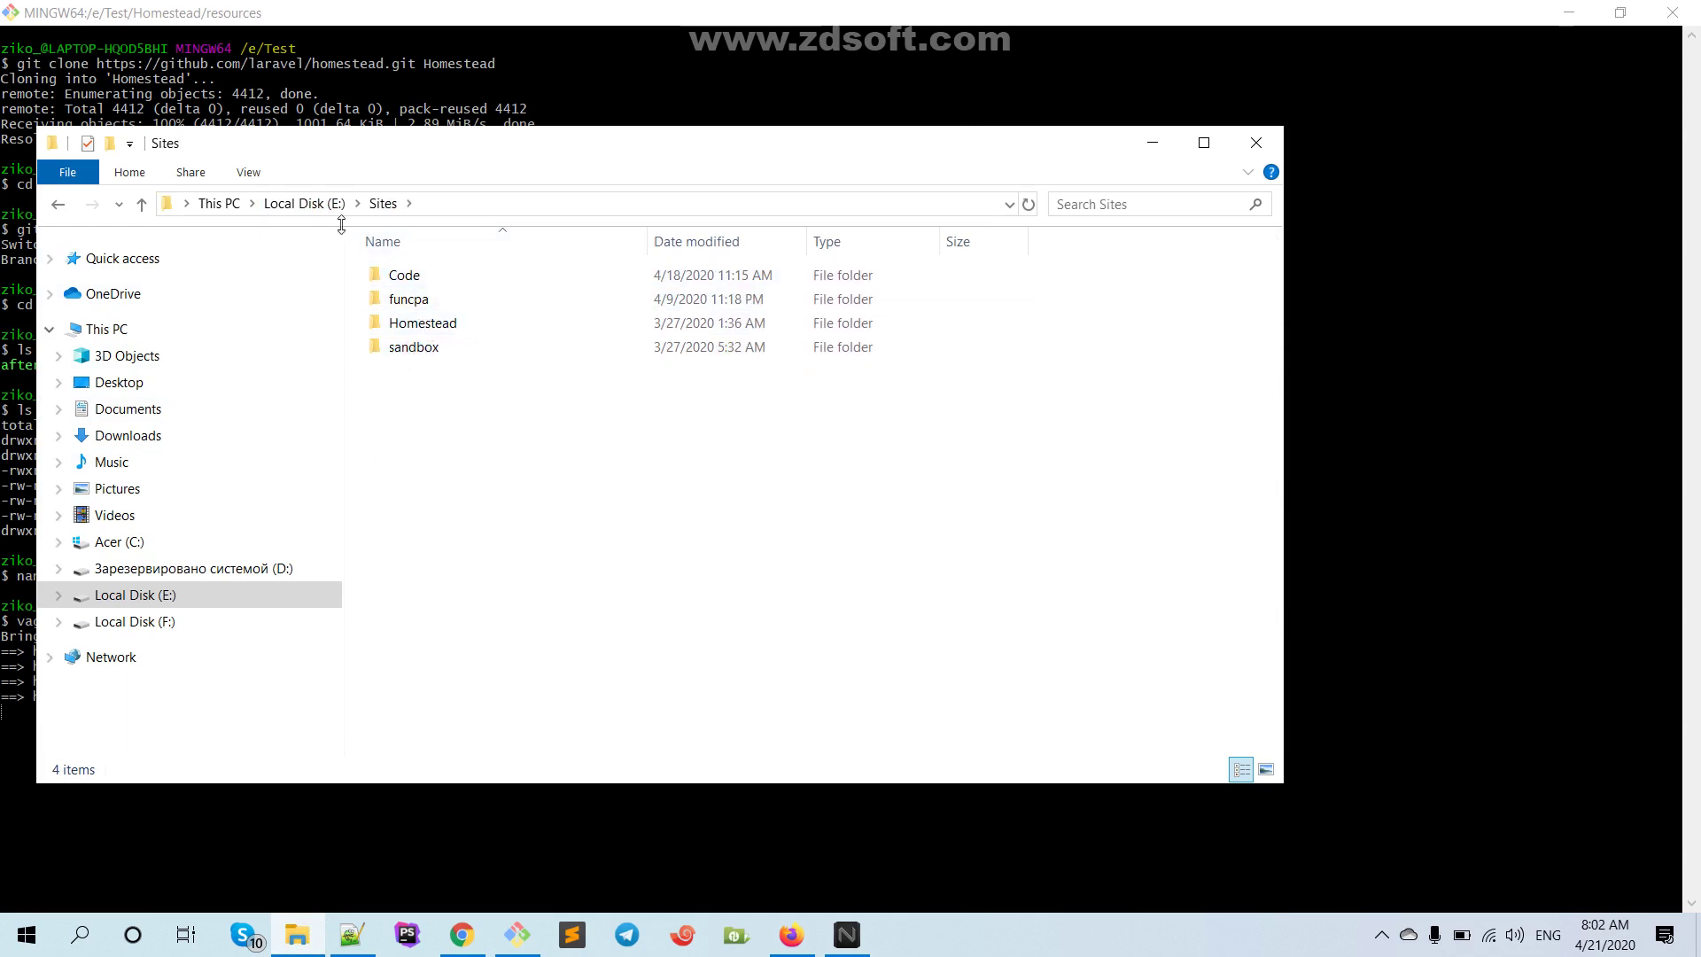
pyautogui.click(303, 202)
pyautogui.click(429, 392)
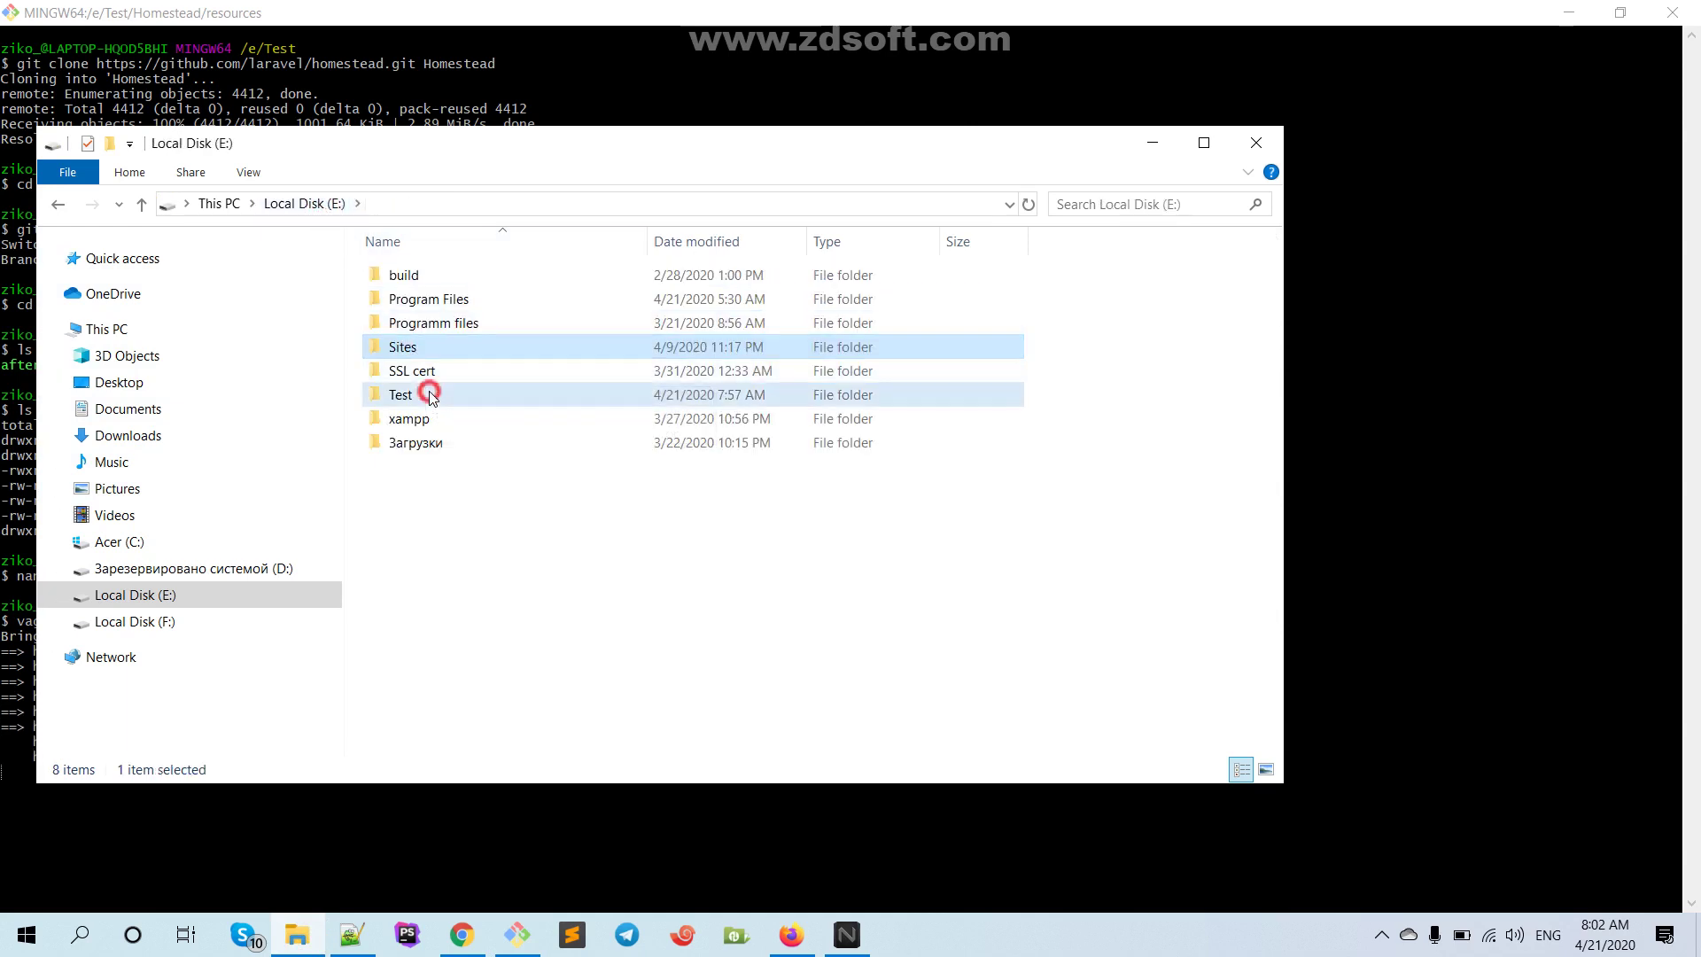
pyautogui.doubleClick(430, 394)
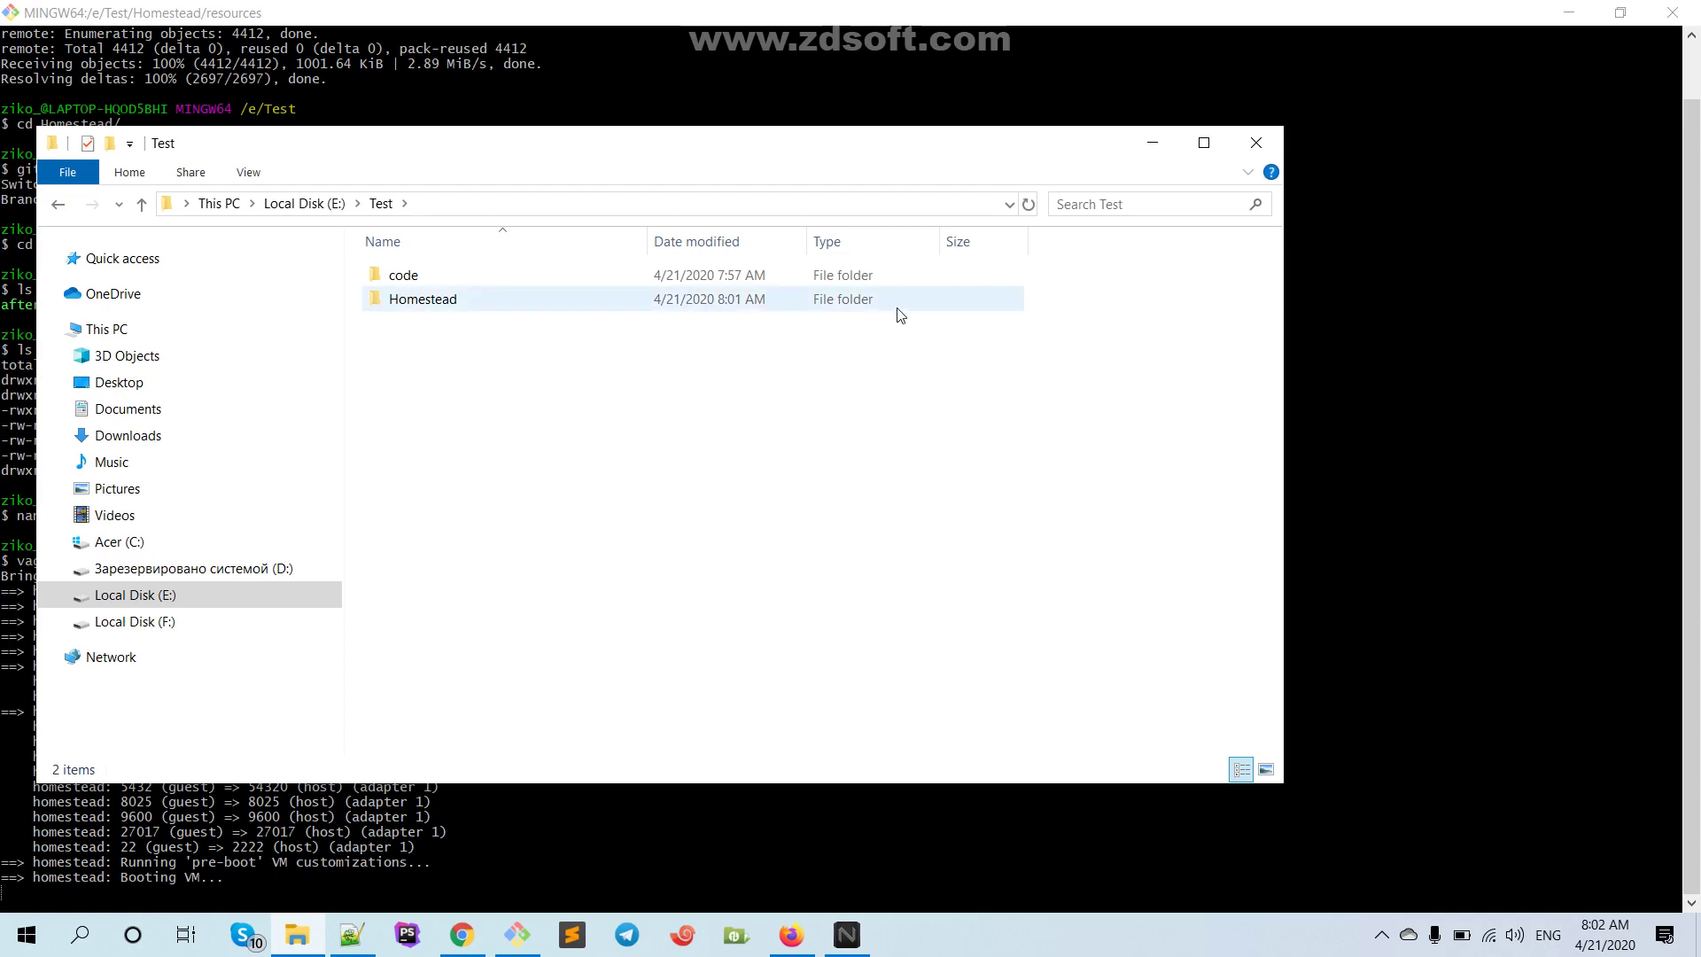
pyautogui.click(1152, 143)
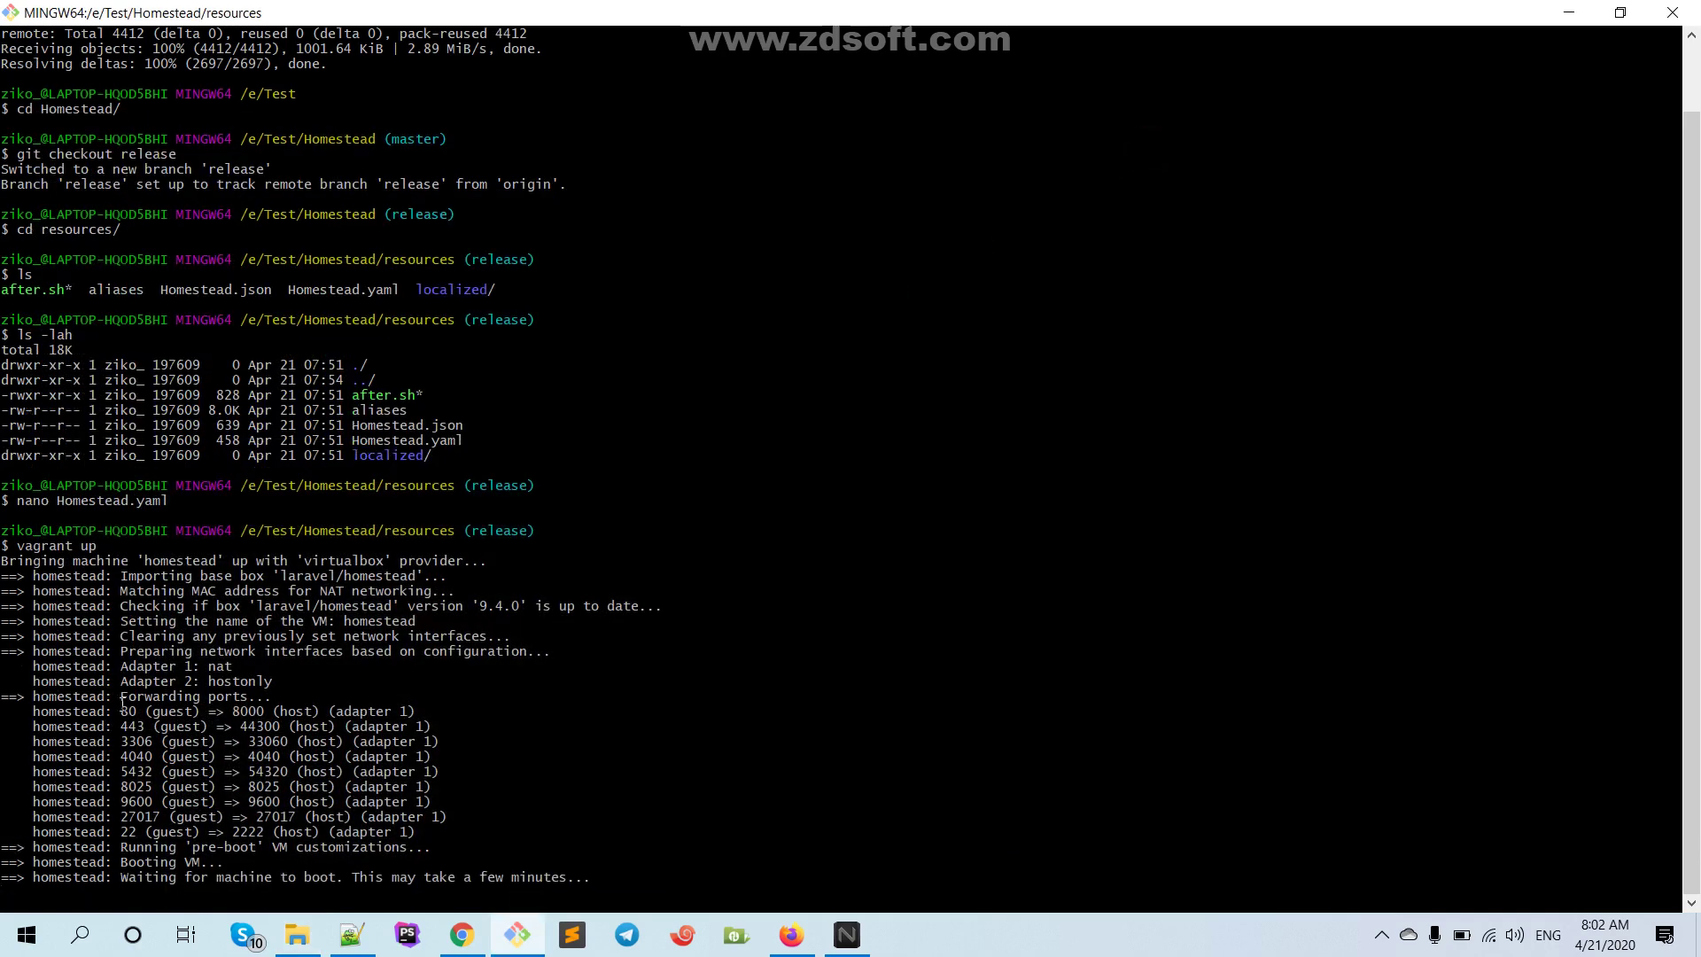
# Highlight the port 80 and port 443 forwarding lines in the vagrant up output
pyautogui.moveTo(122, 666); pyautogui.dragTo(152, 666)
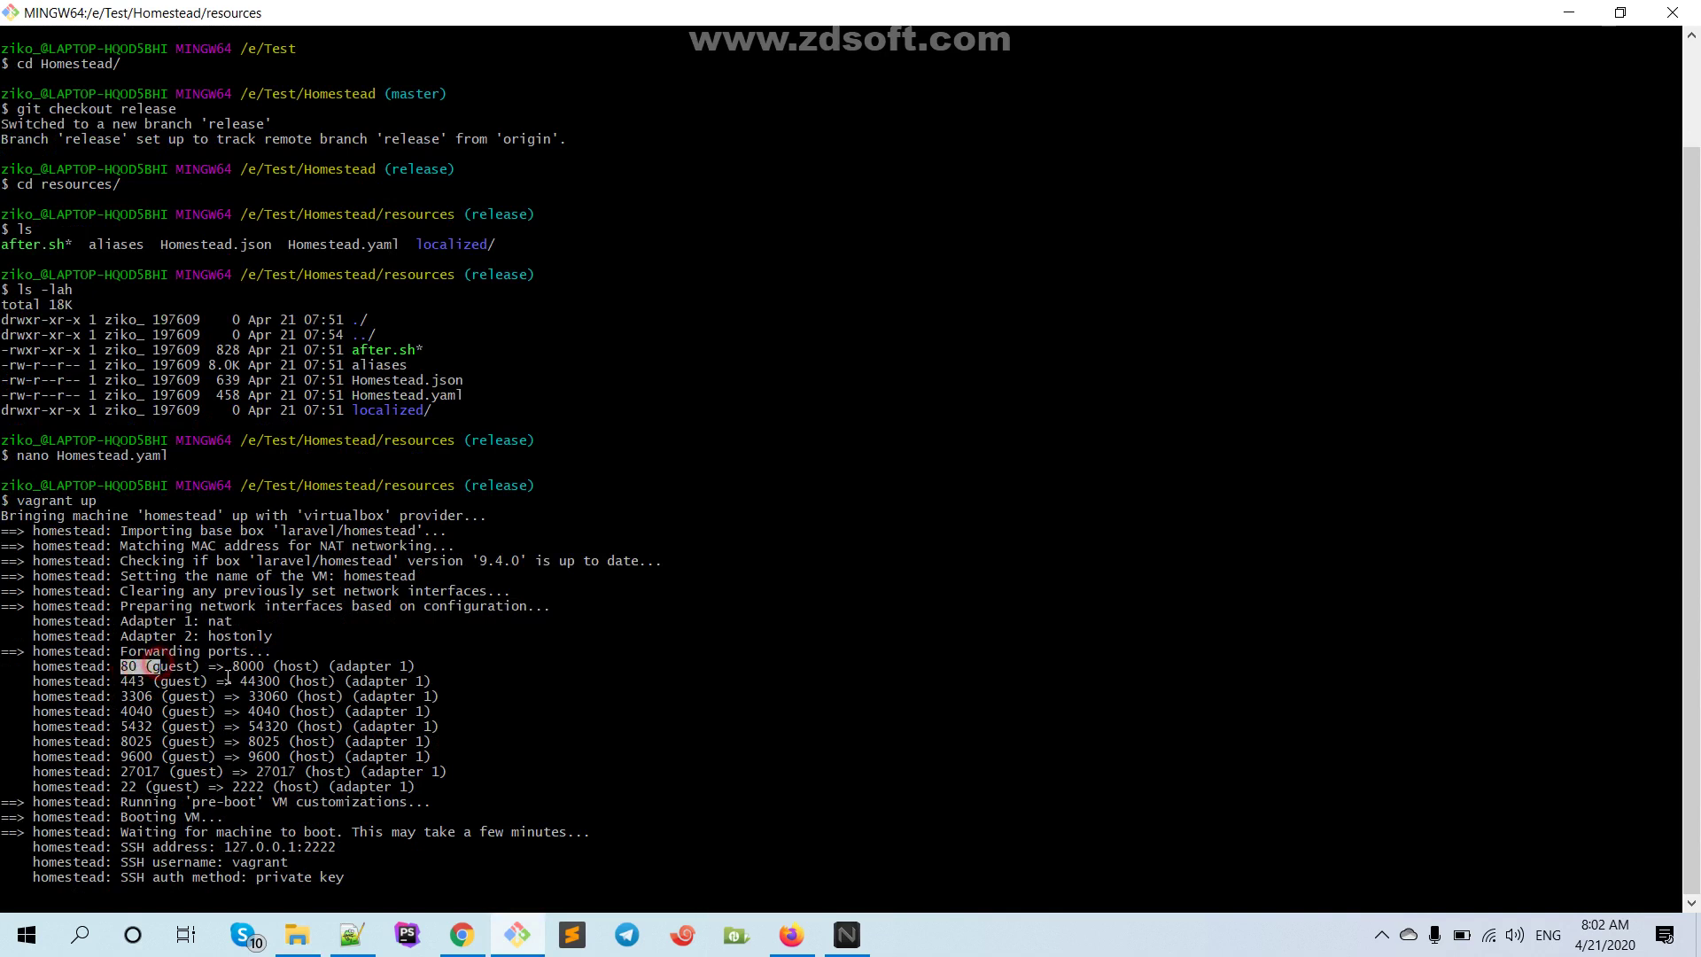
pyautogui.click(189, 665)
pyautogui.click(238, 665)
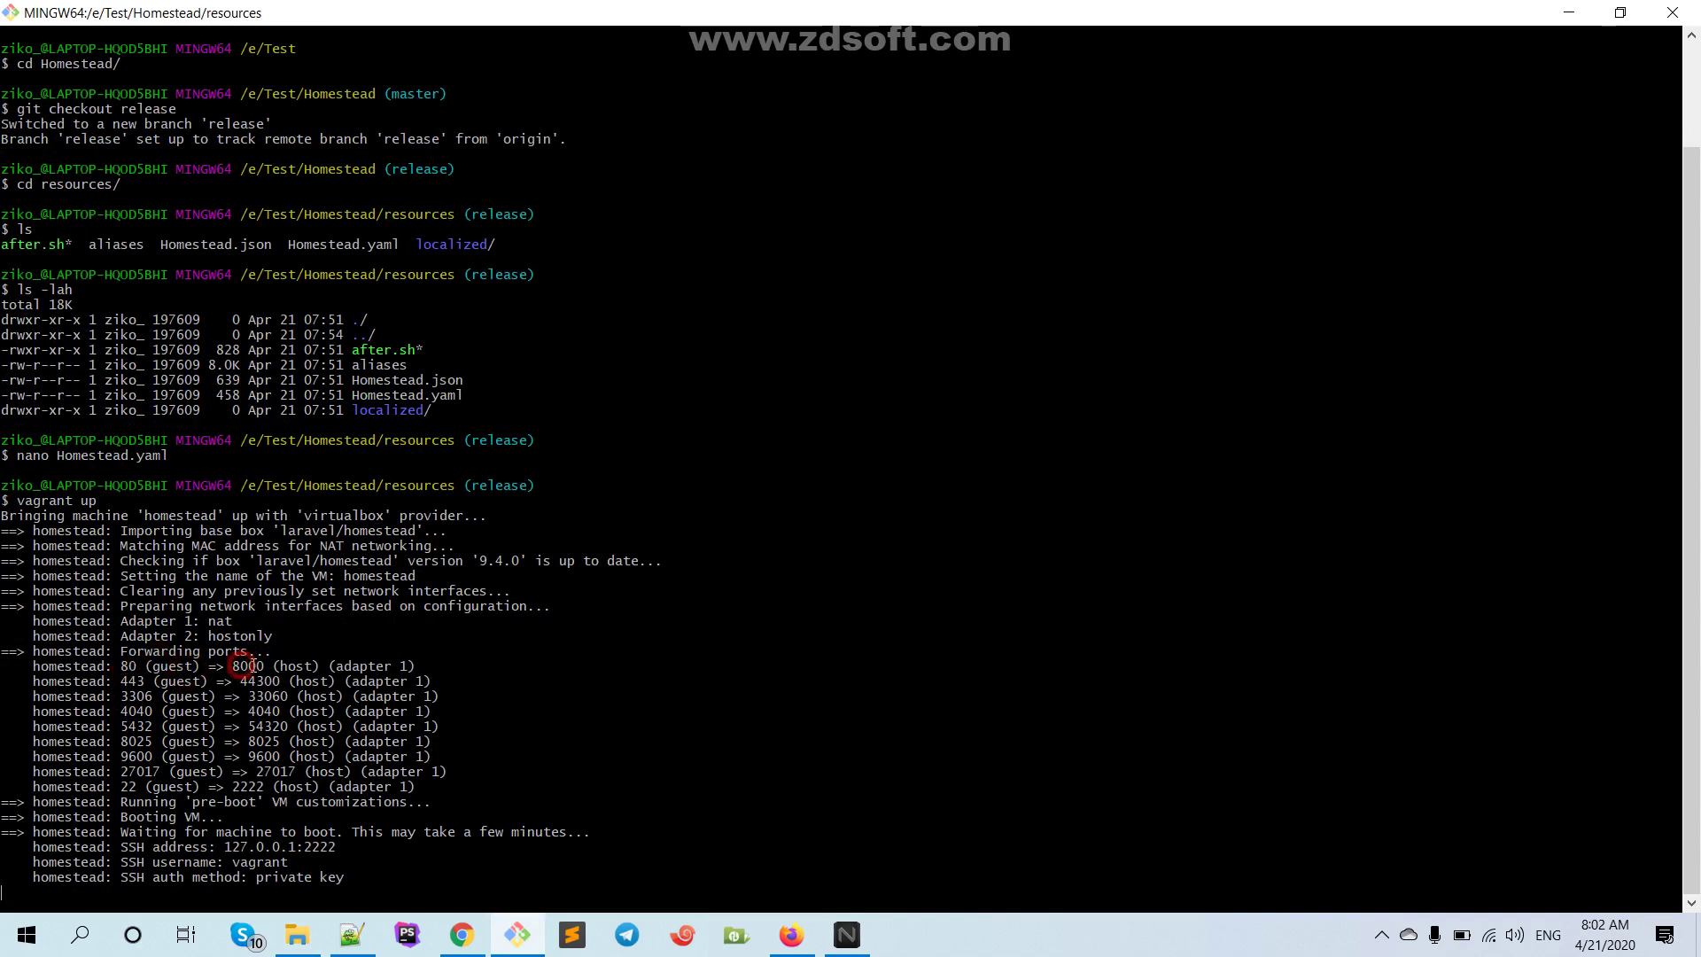
pyautogui.moveTo(113, 681); pyautogui.dragTo(263, 680)
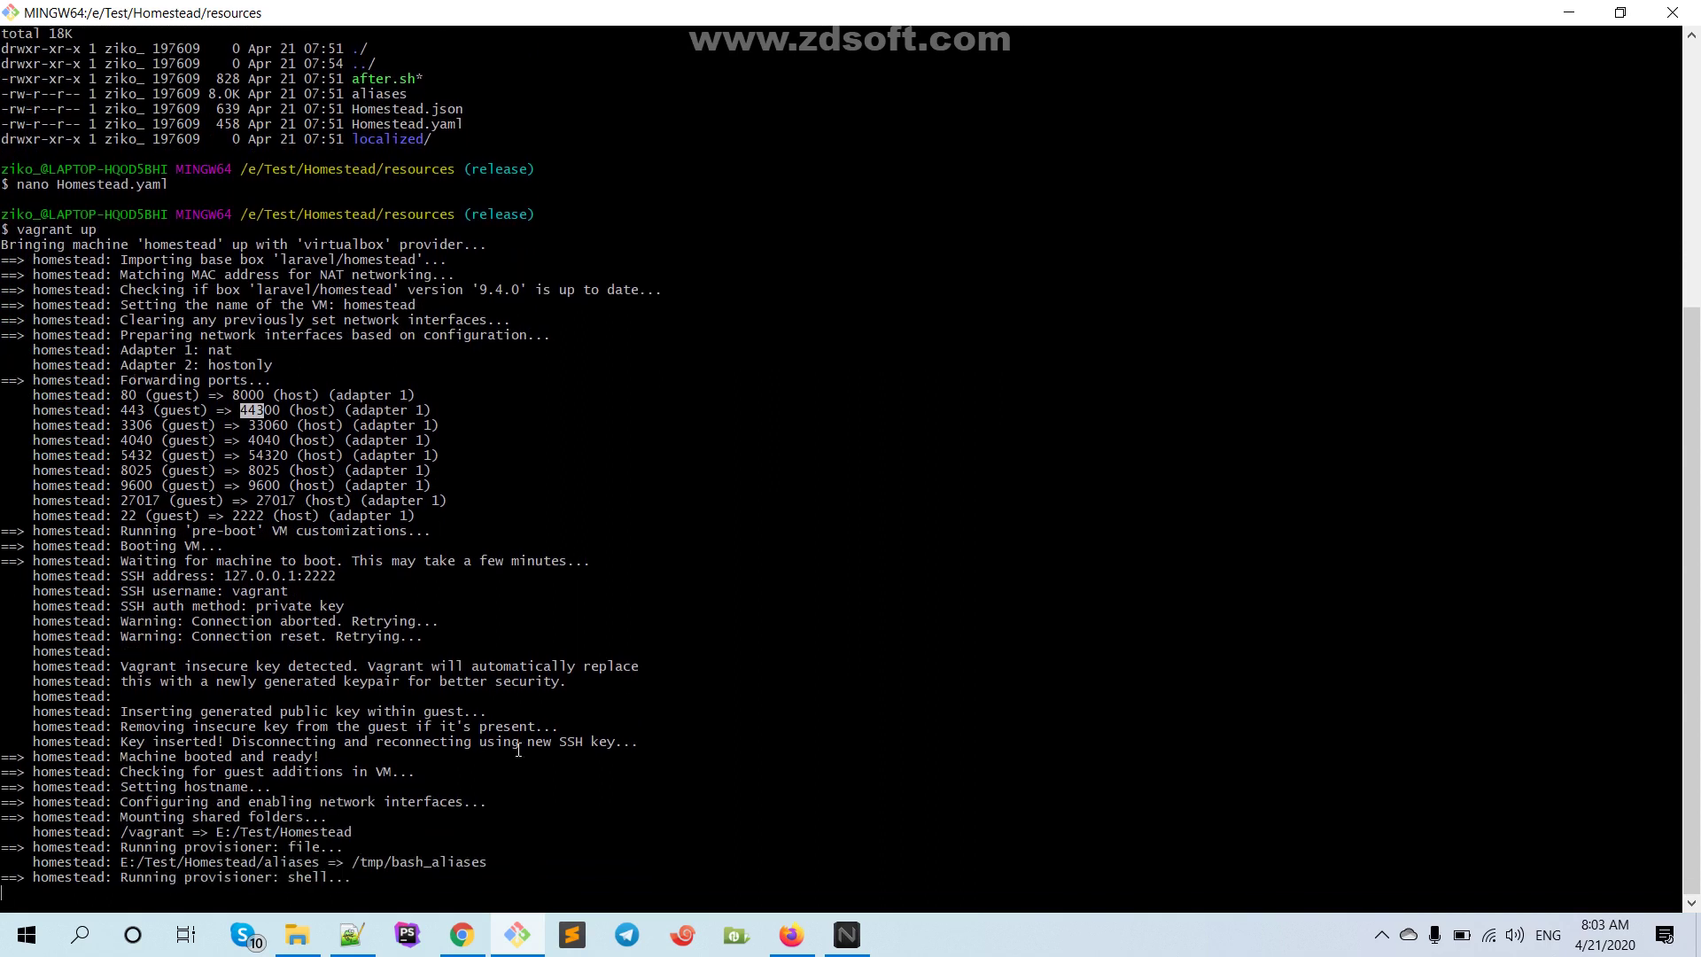
pyautogui.click(1381, 935)
pyautogui.click(1380, 936)
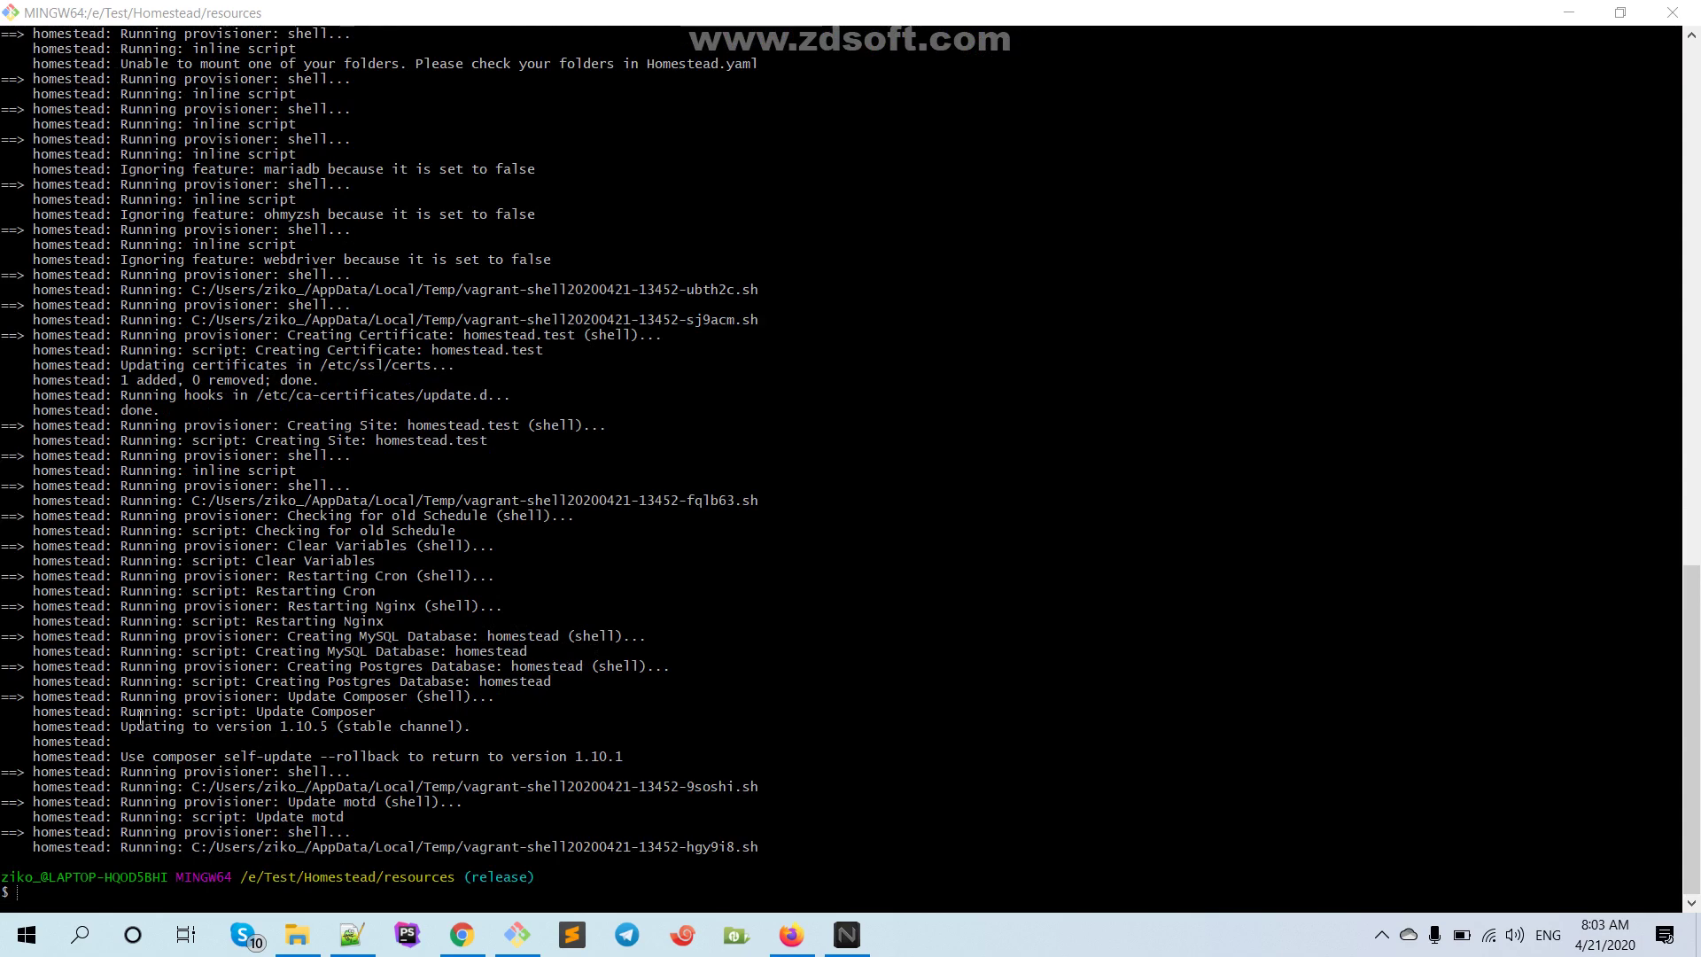
# Scroll back through the provisioning output and highlight homestead.test on the Creating Site line
pyautogui.scroll(2, 324, 632)
pyautogui.scroll(4, 324, 632)
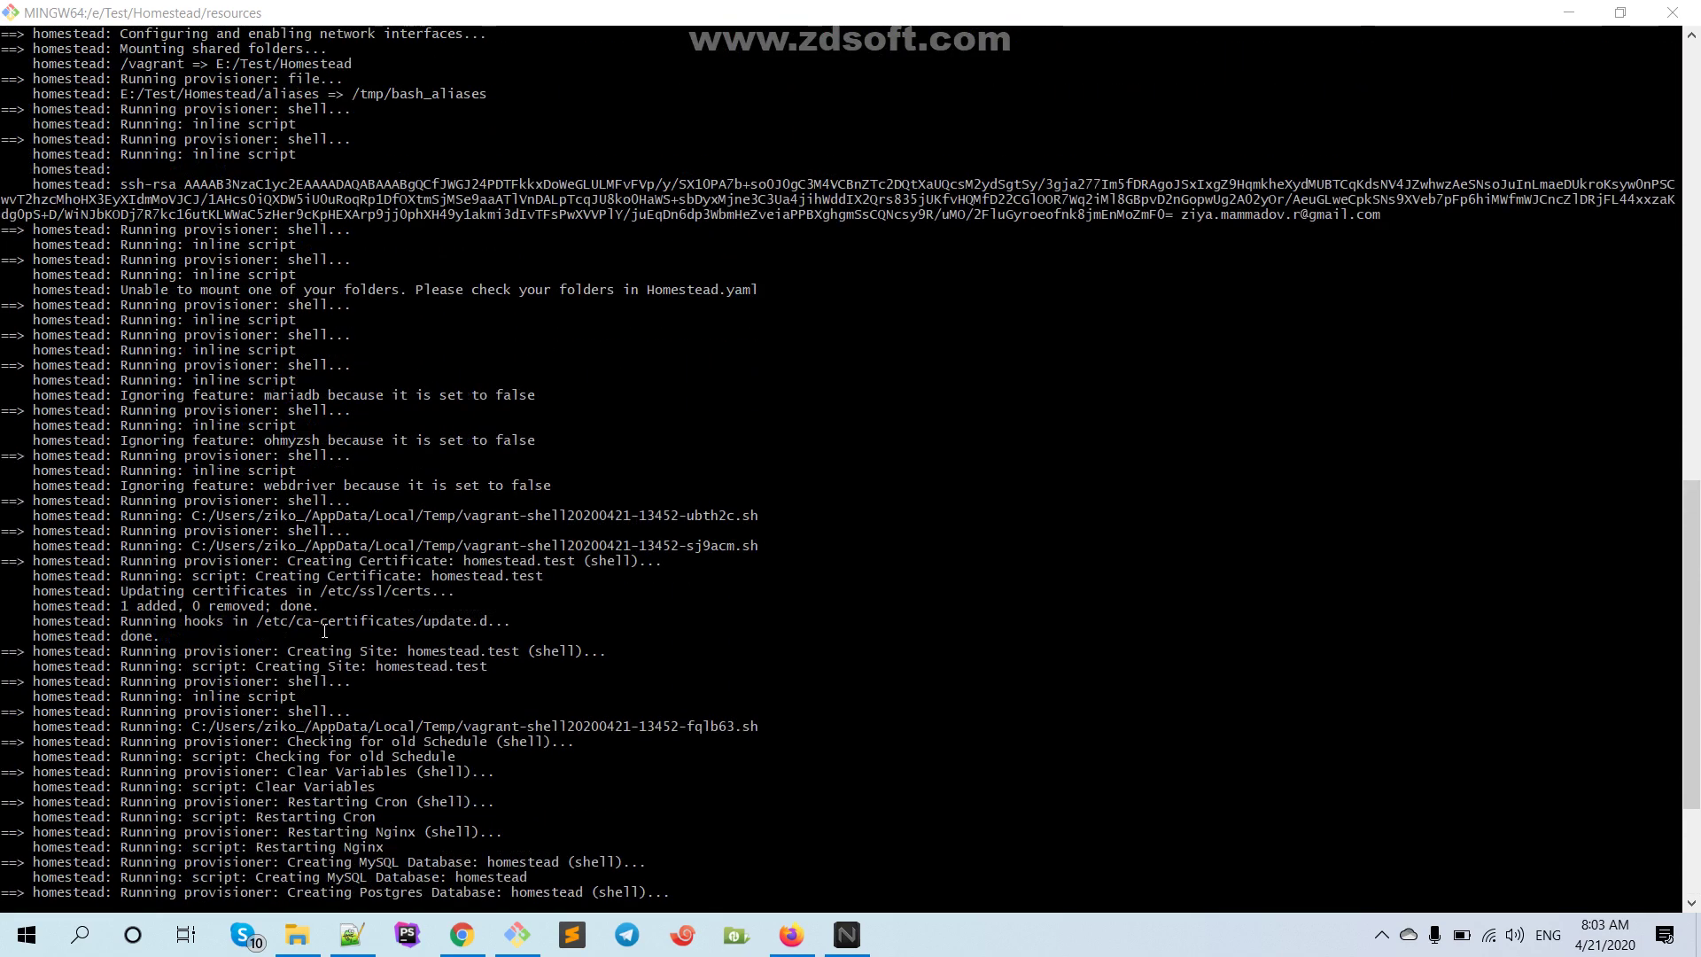
pyautogui.scroll(2, 395, 678)
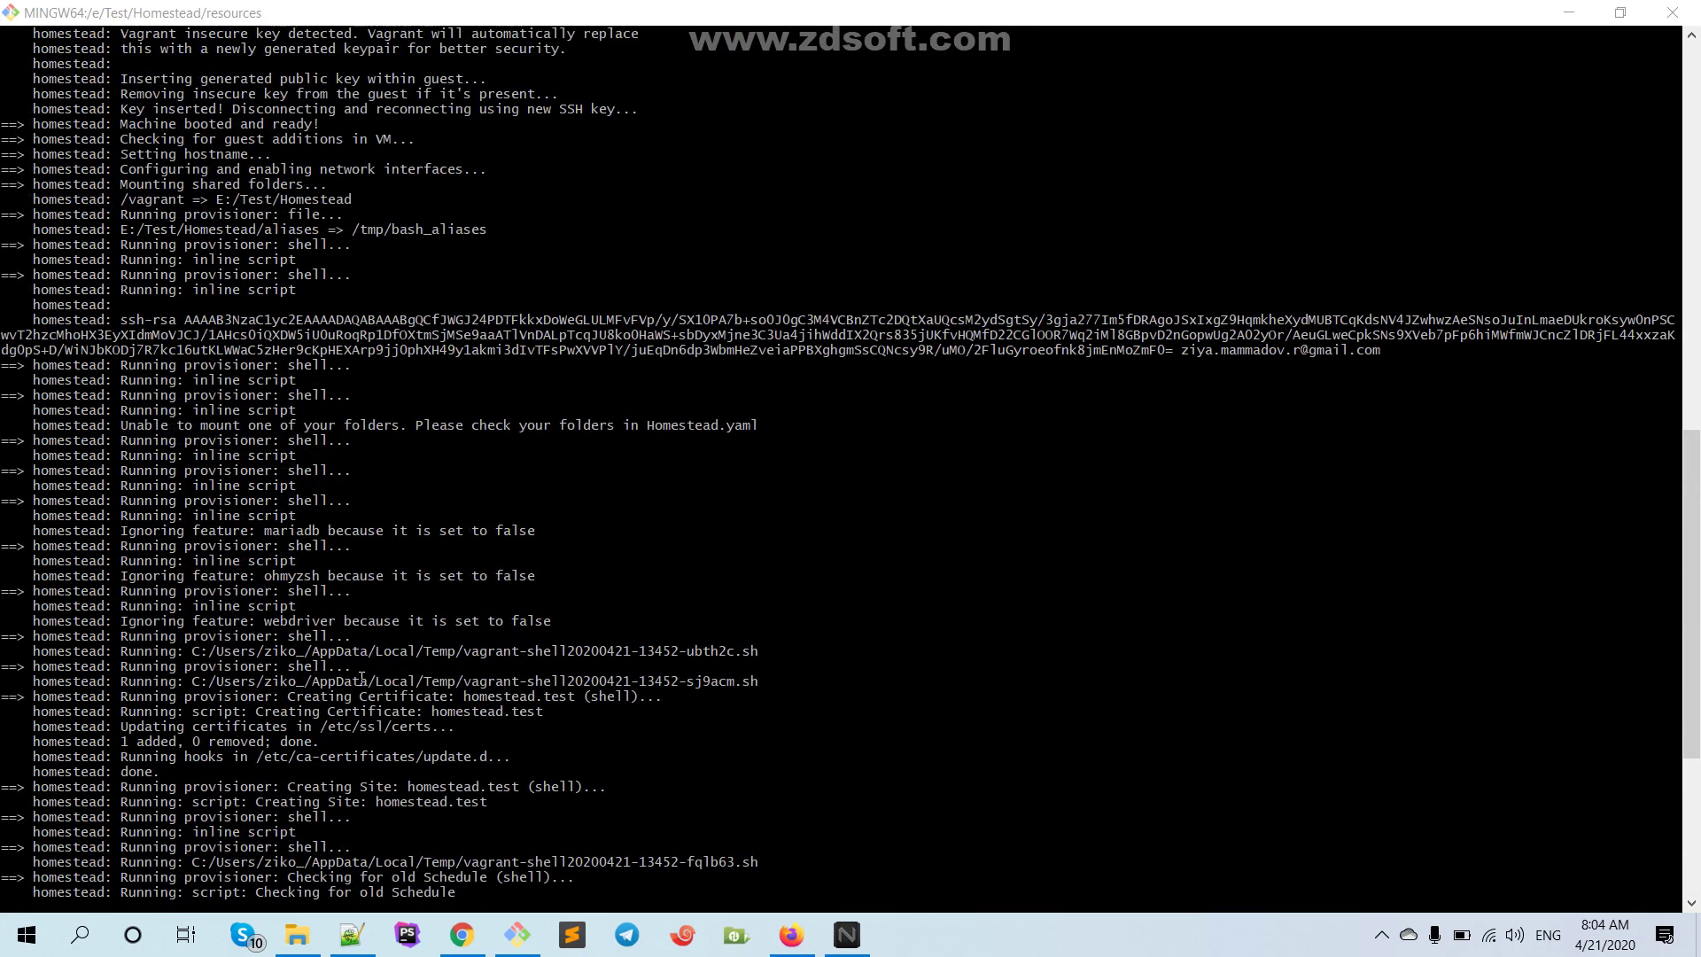
pyautogui.scroll(5, 361, 678)
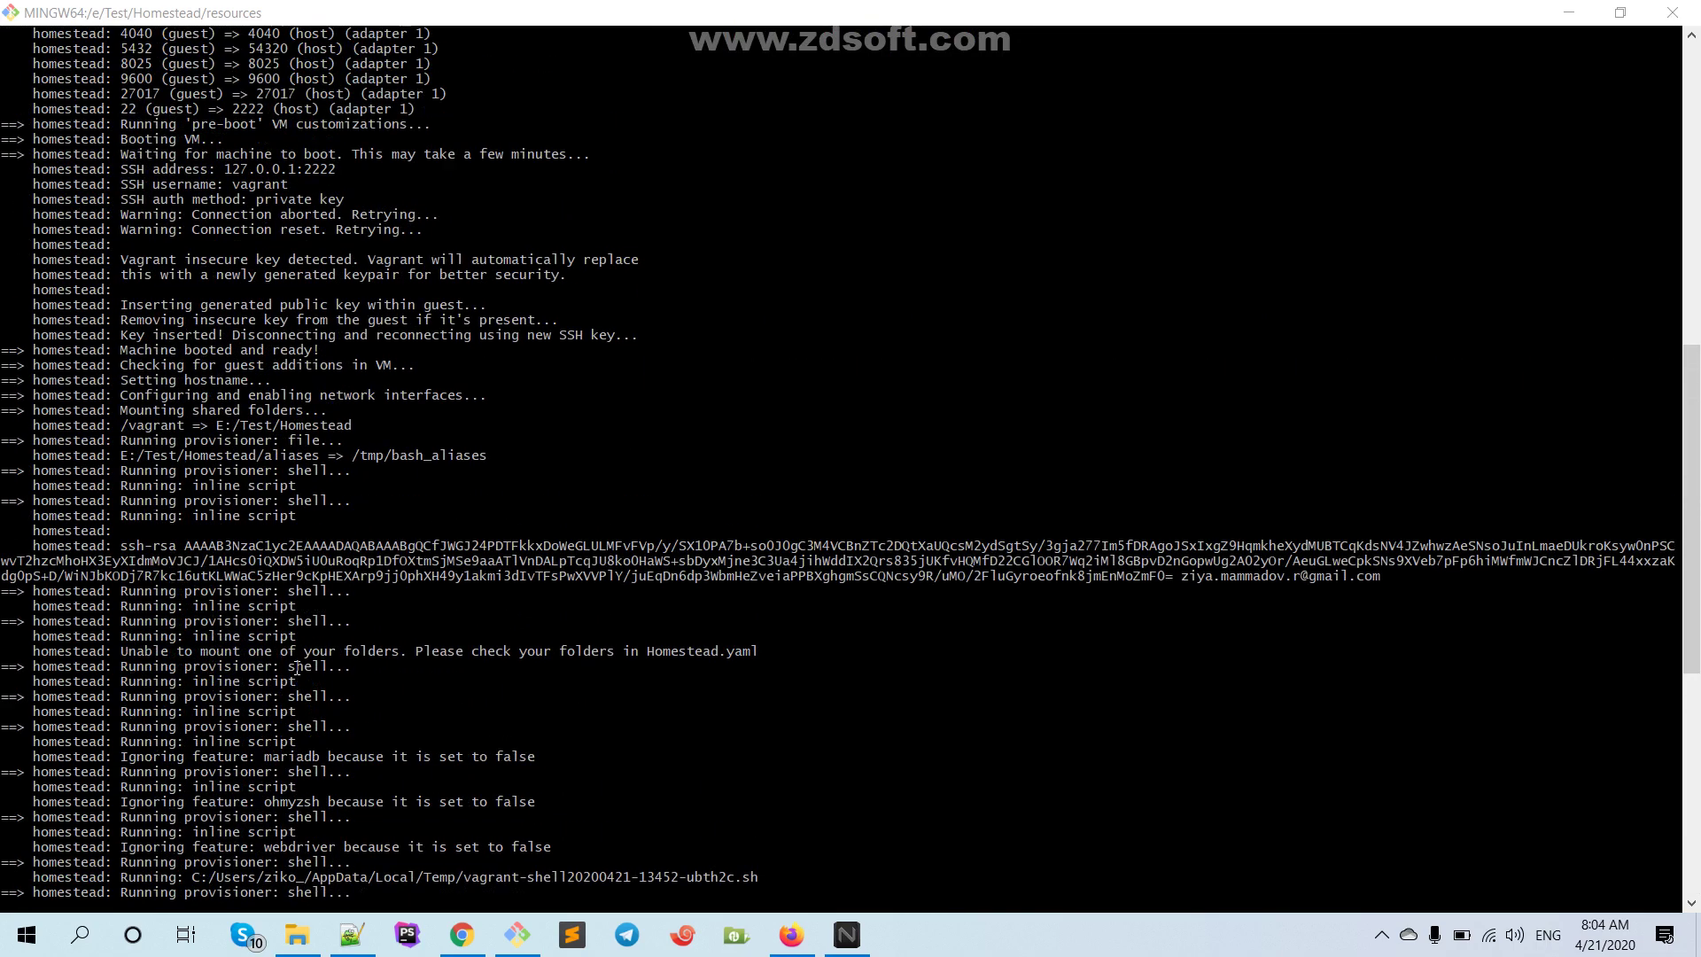
pyautogui.scroll(-8, 296, 669)
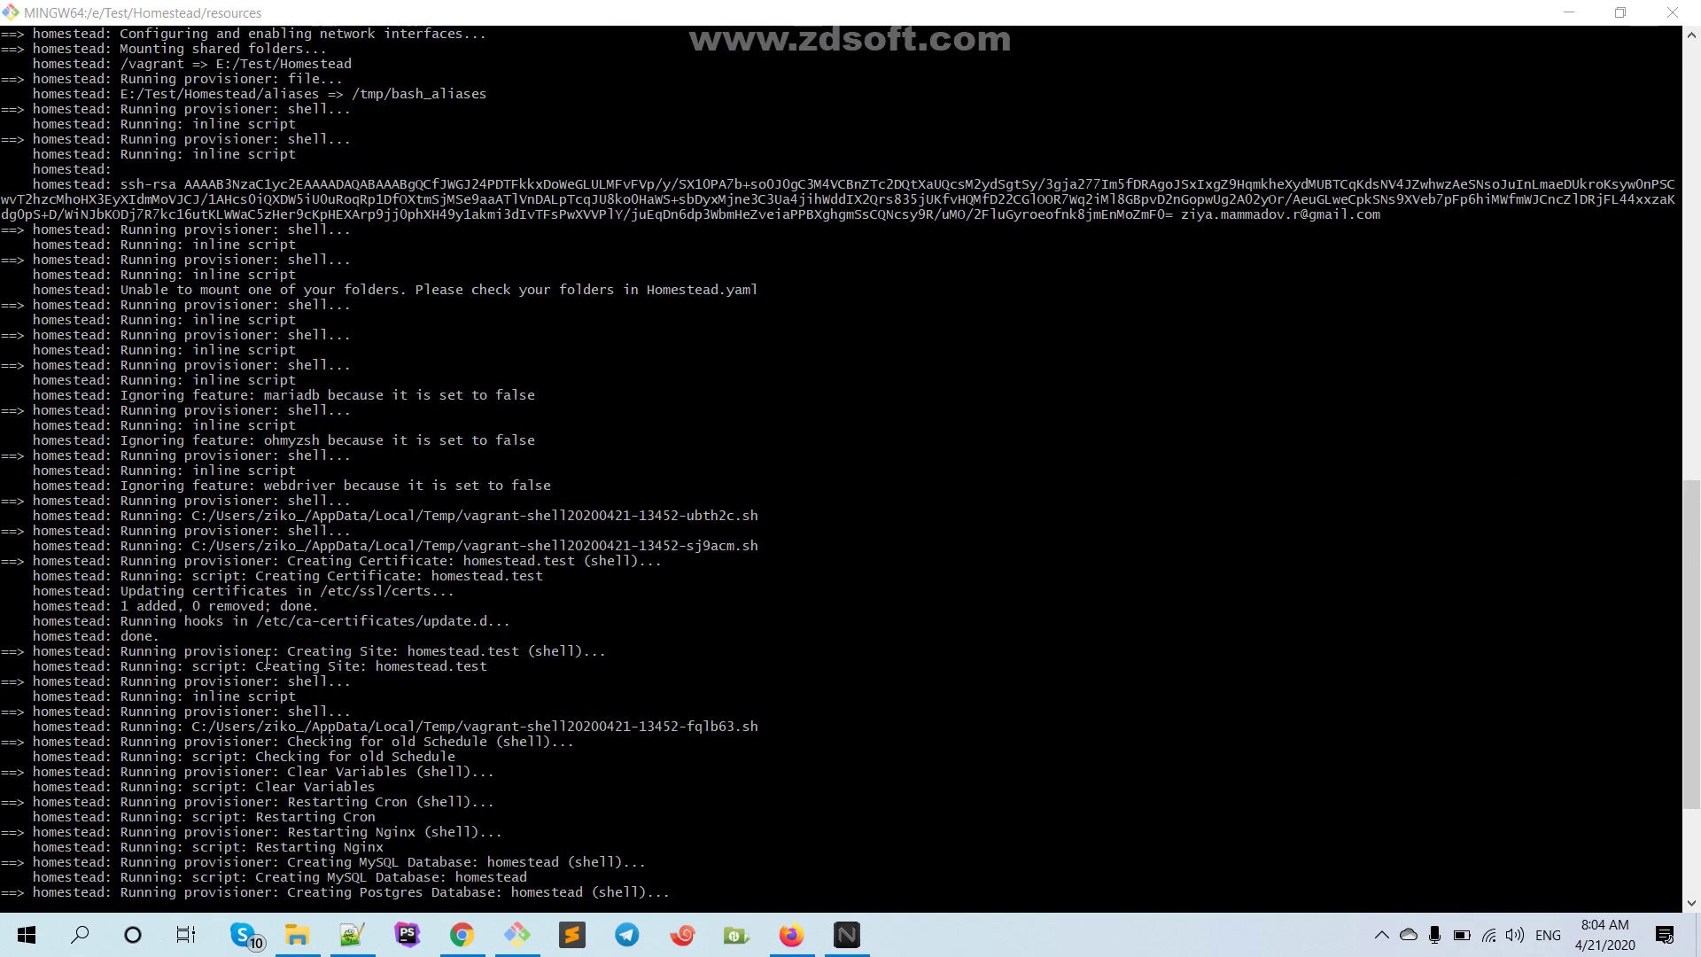
pyautogui.moveTo(378, 665); pyautogui.dragTo(516, 681)
pyautogui.click(517, 735)
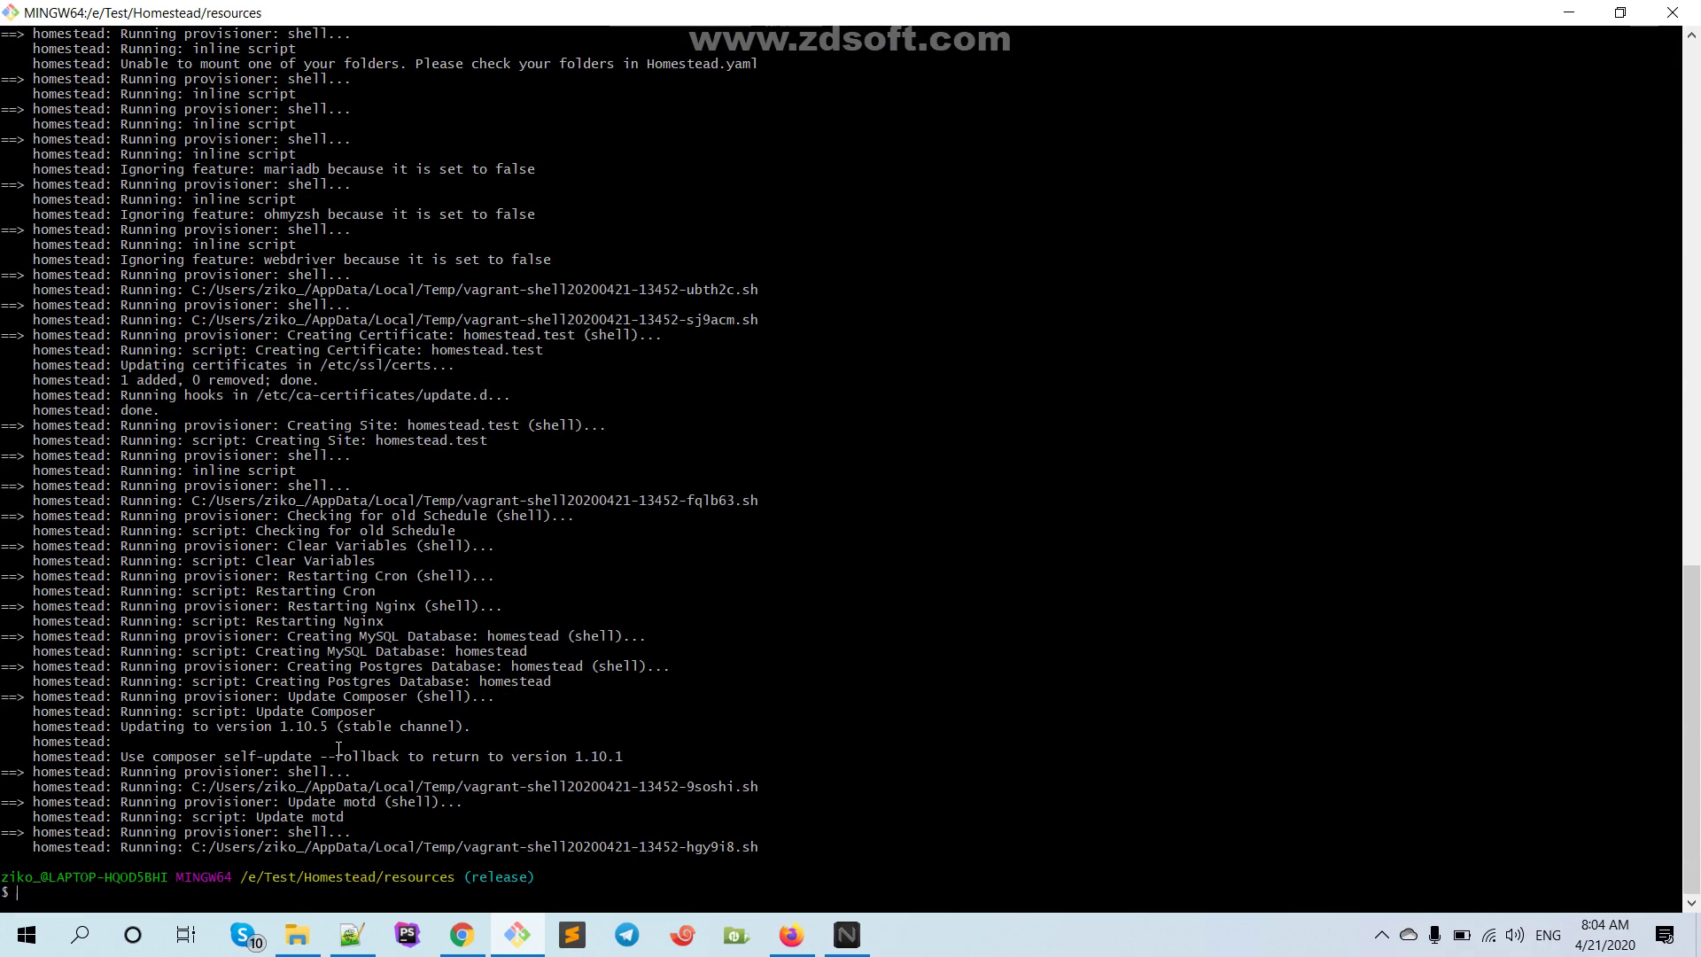
# Load homestead.test/ in a new Chrome tab, which returns 'No input file specified.'
pyautogui.click(465, 941)
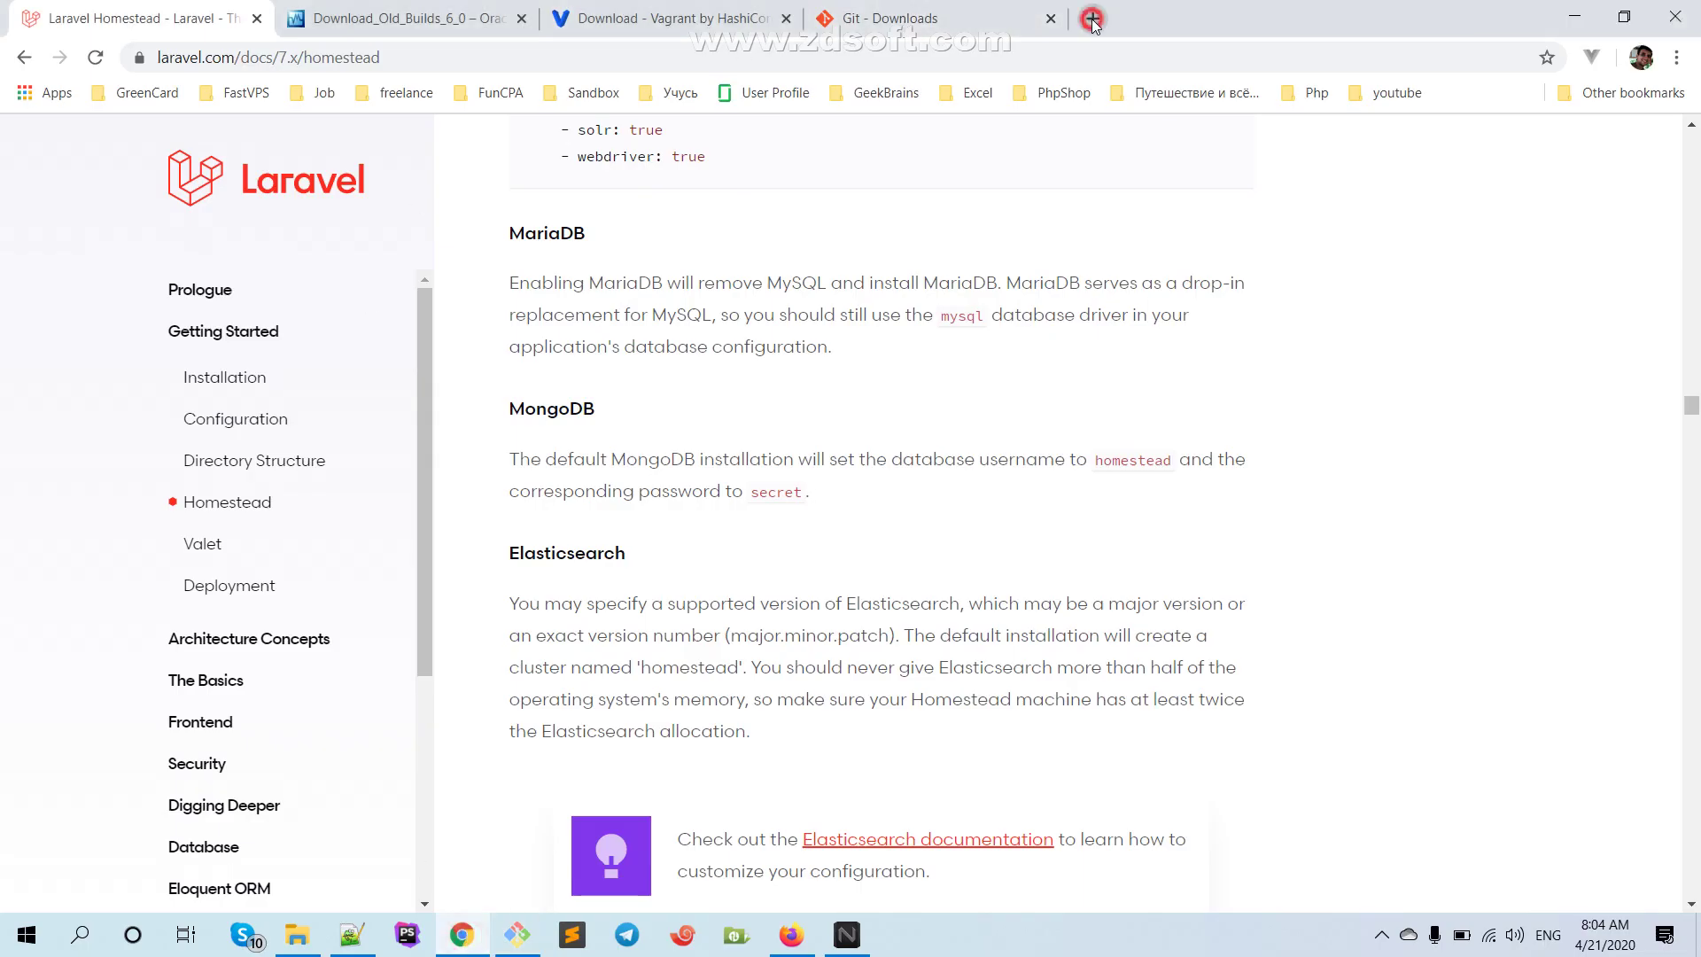
pyautogui.click(1093, 19)
pyautogui.write('ho')
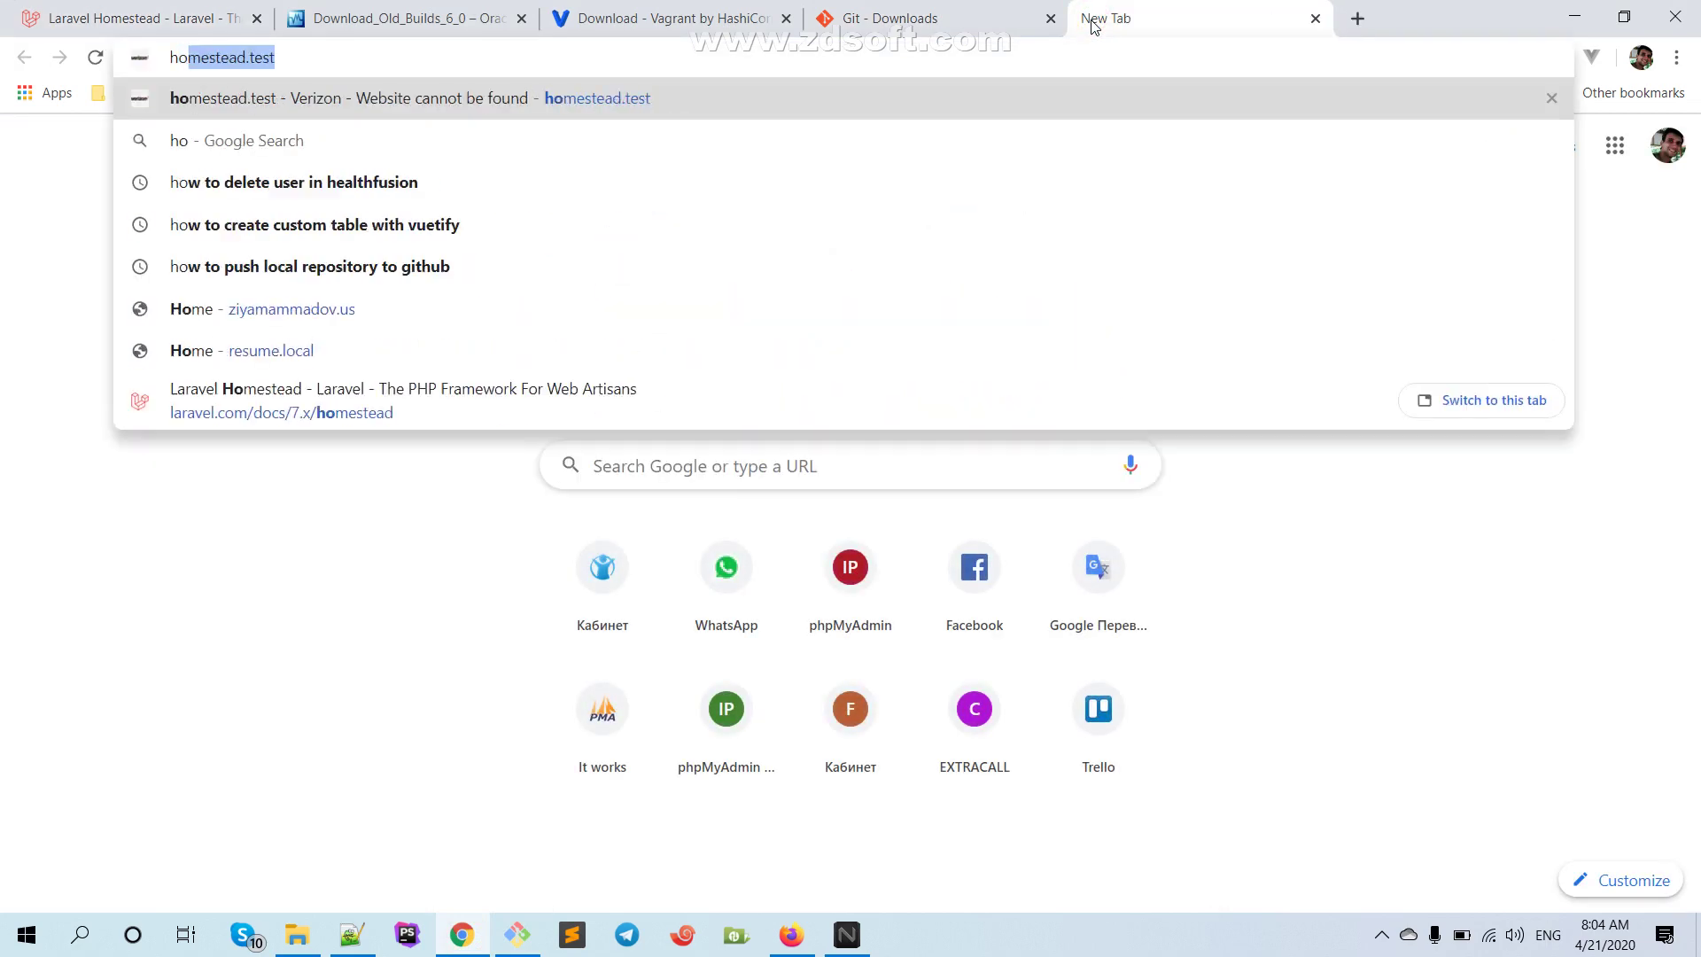
pyautogui.write('mestead.test/')
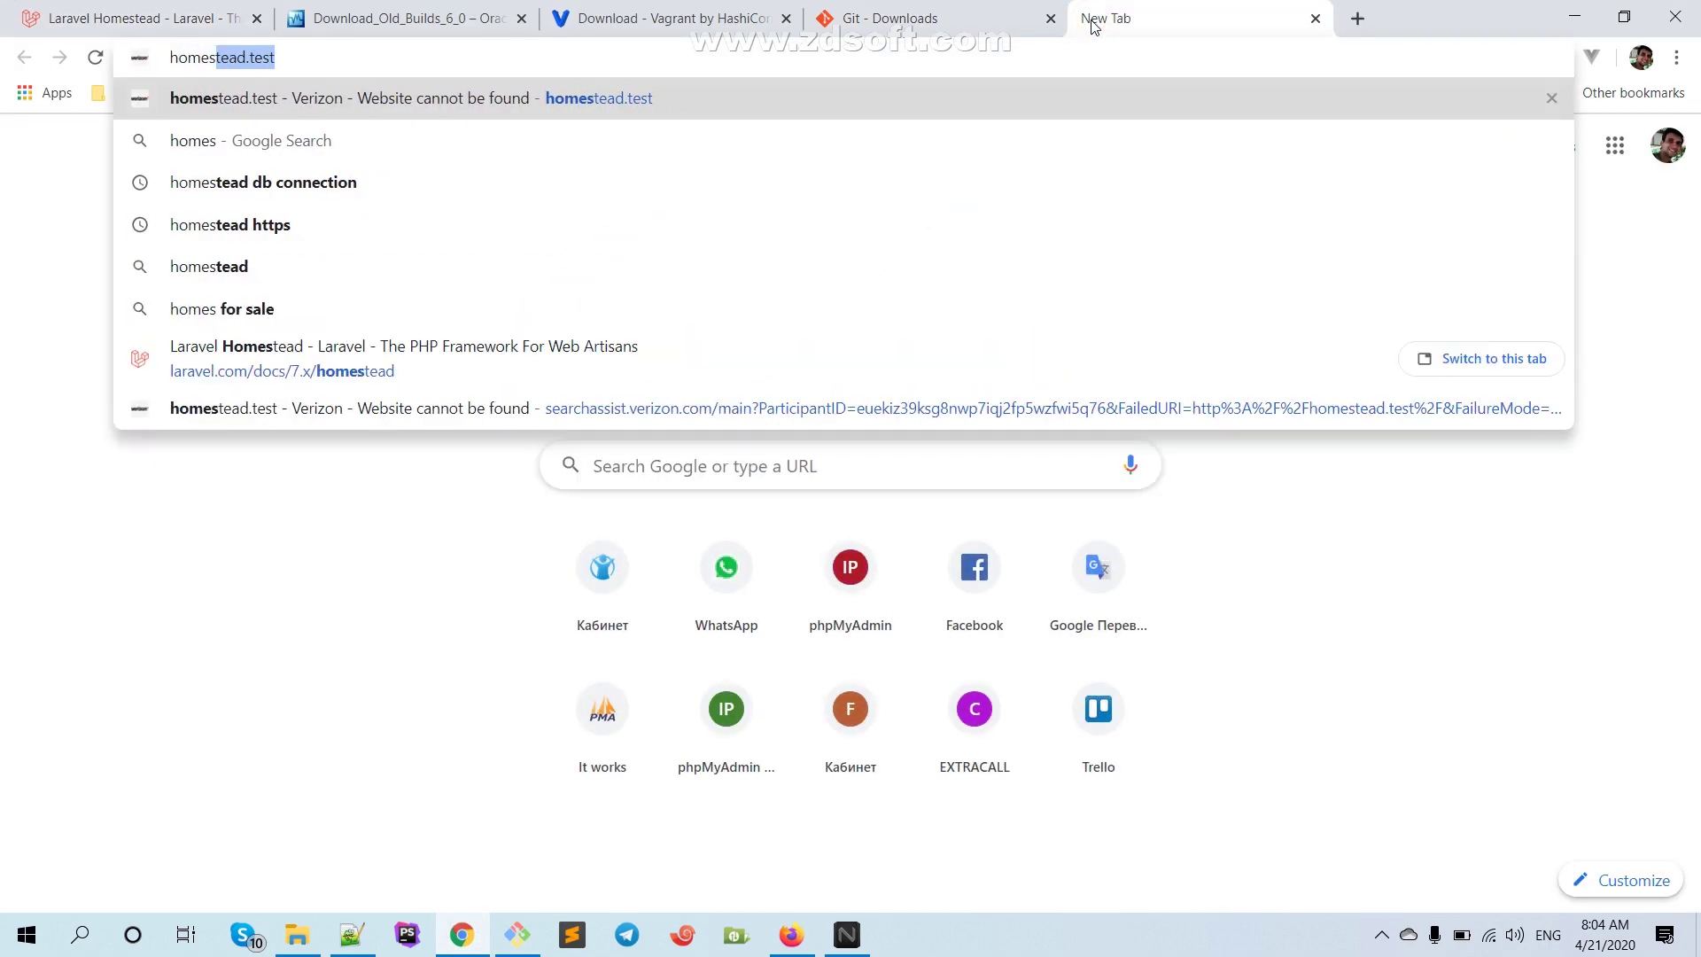
pyautogui.press('Right')
pyautogui.write('/')
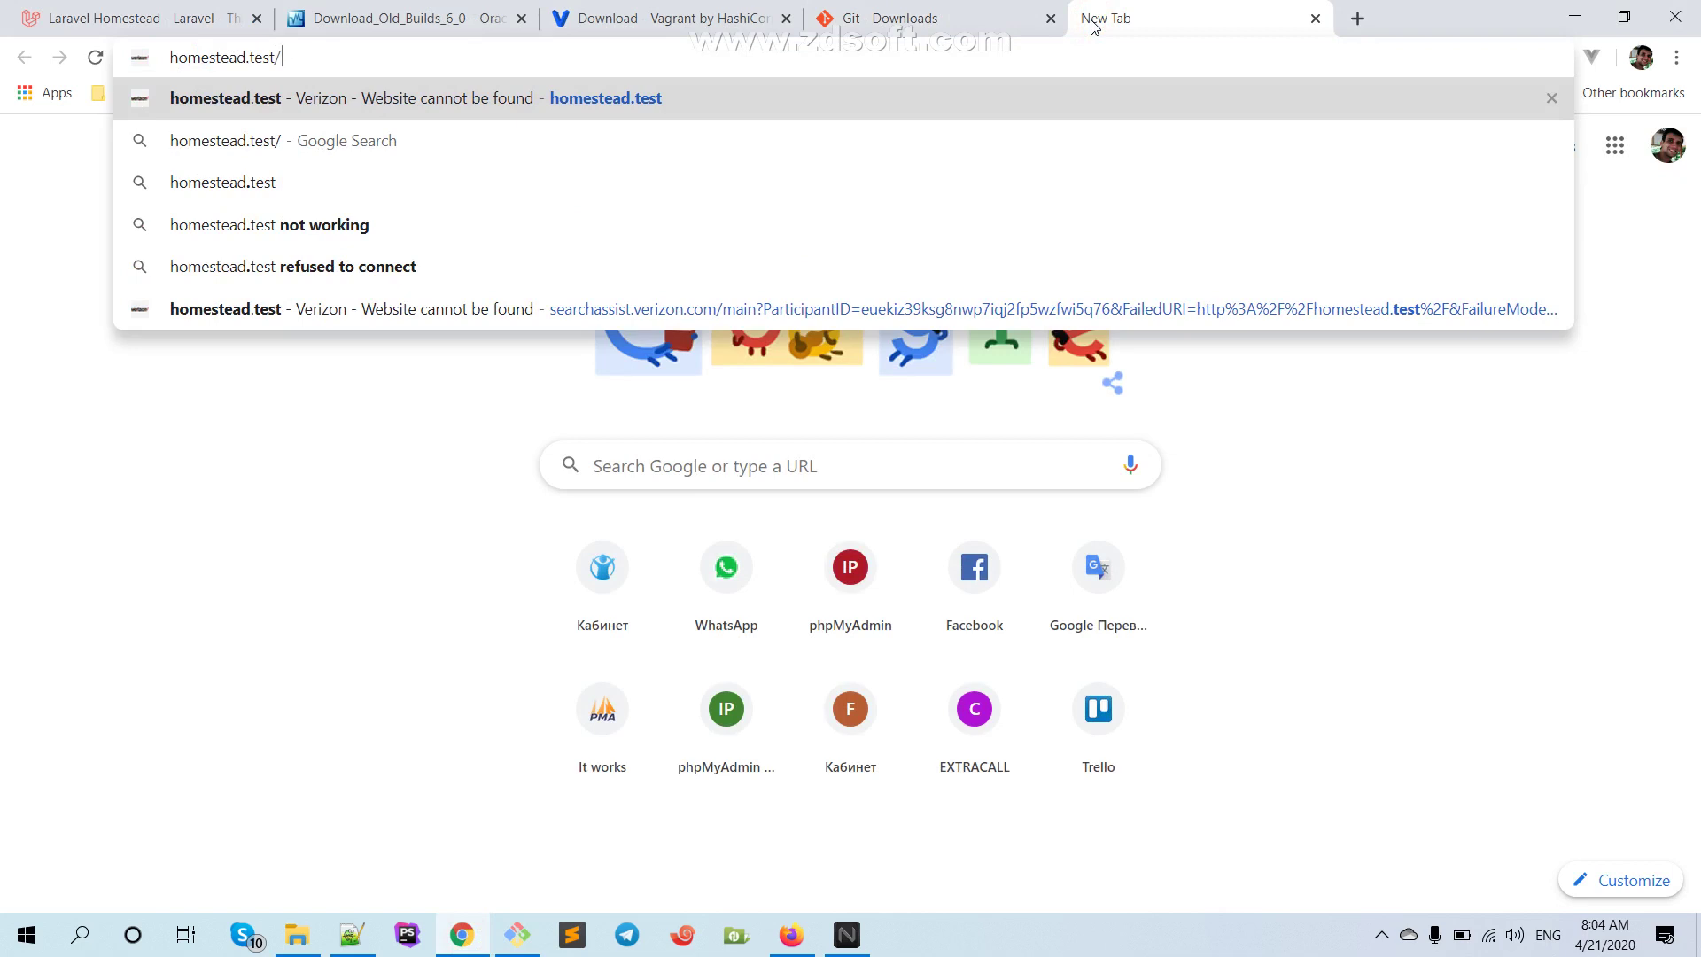
pyautogui.press('Return')
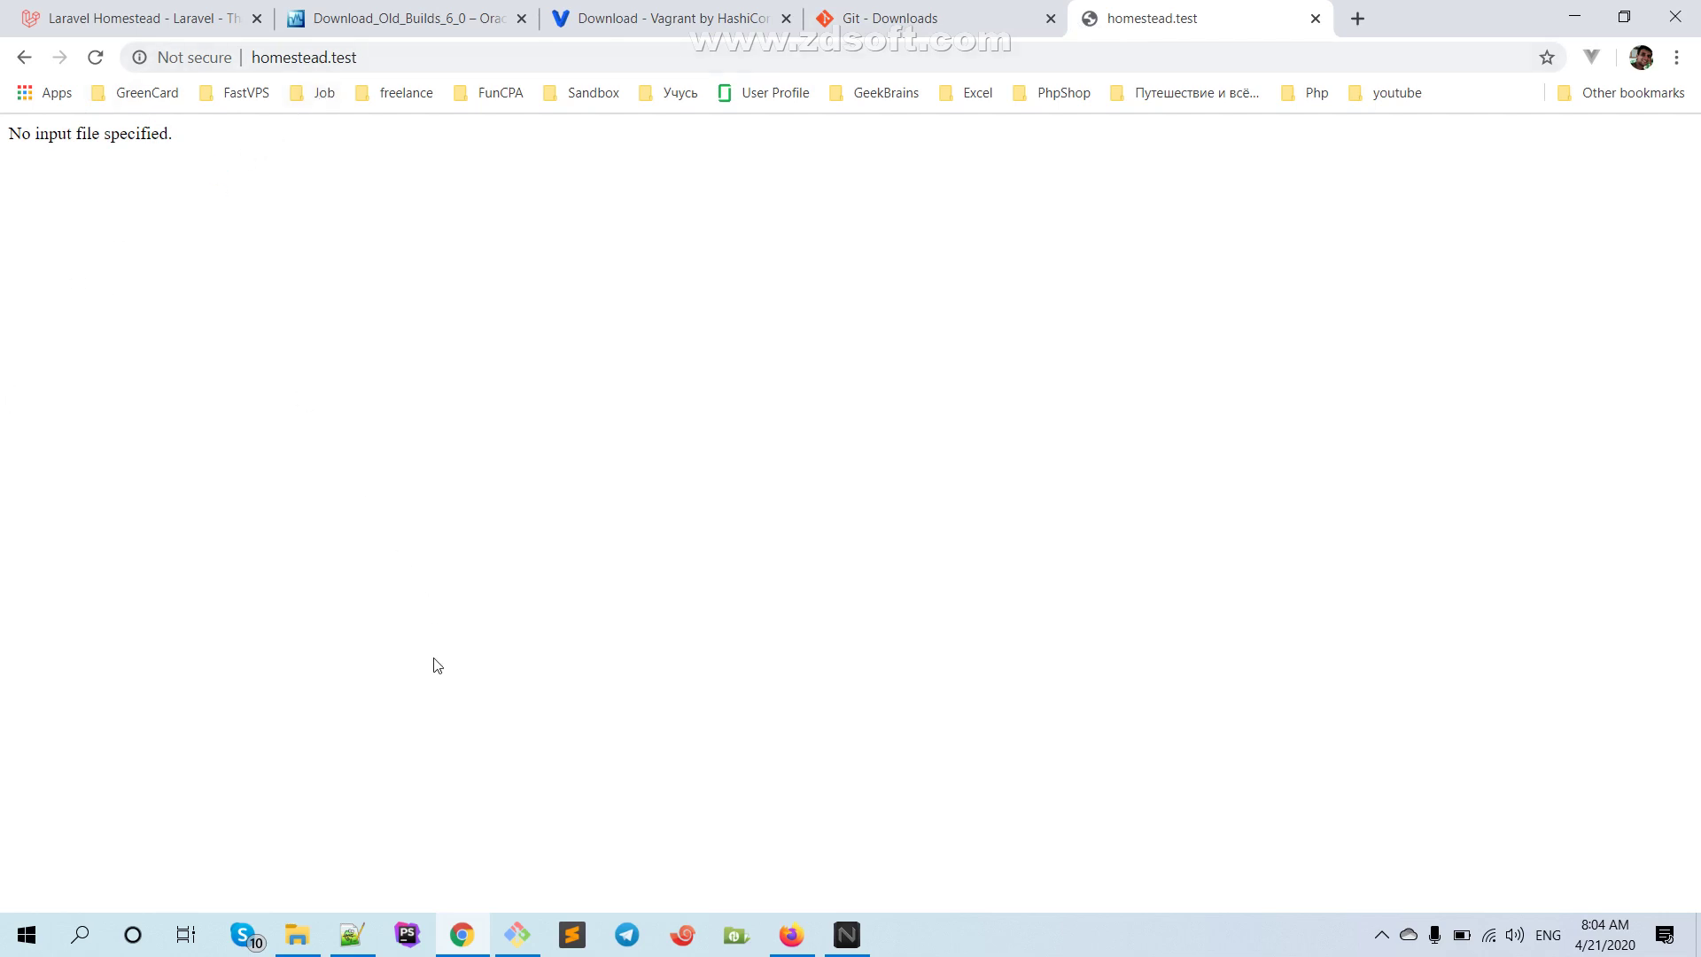
pyautogui.click(319, 932)
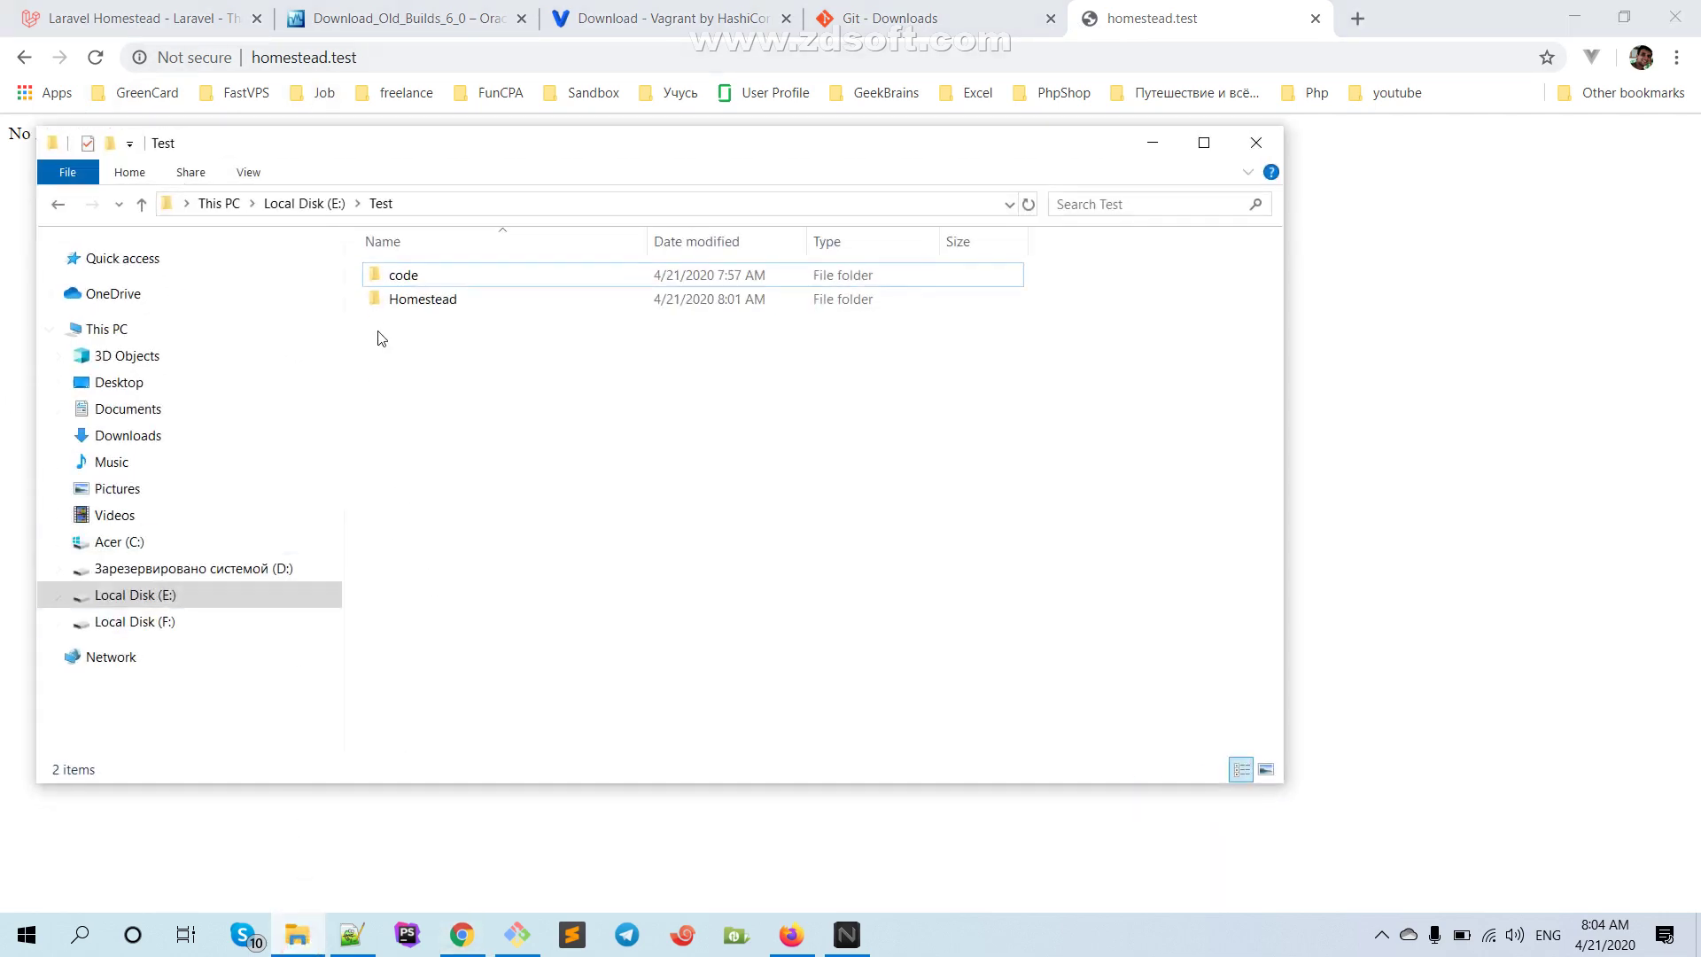
# Open E:\Test\code\website to confirm index.php is there, then return to Notepad++
pyautogui.doubleClick(400, 276)
pyautogui.doubleClick(399, 277)
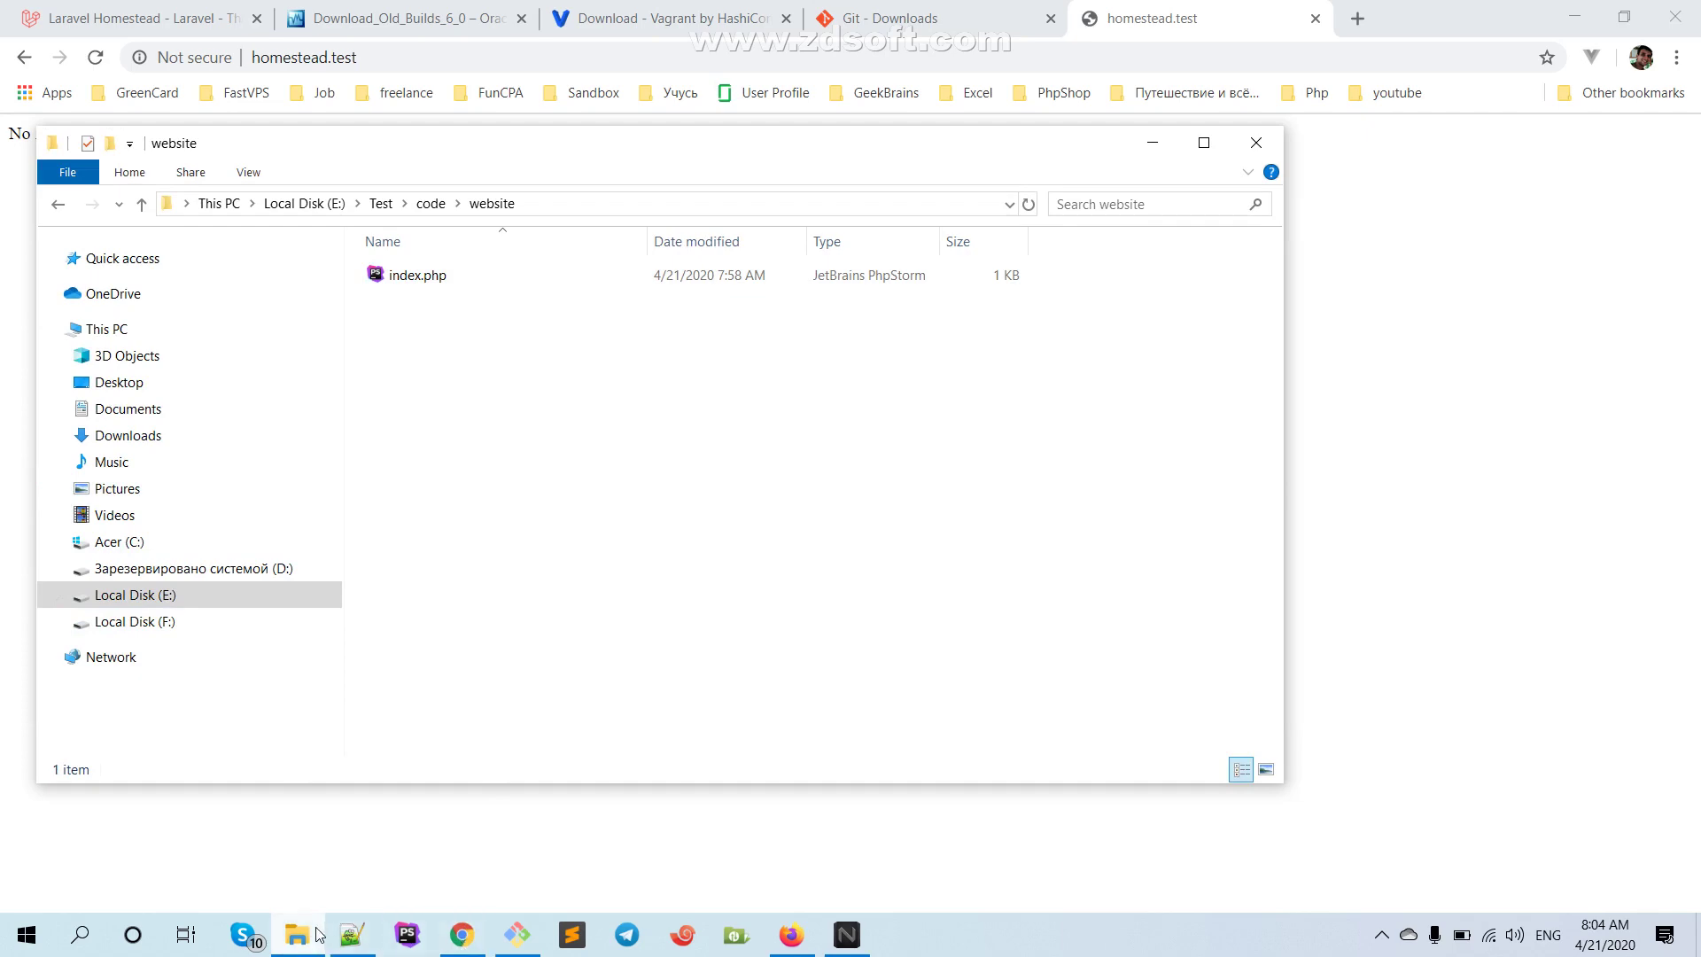
pyautogui.click(352, 935)
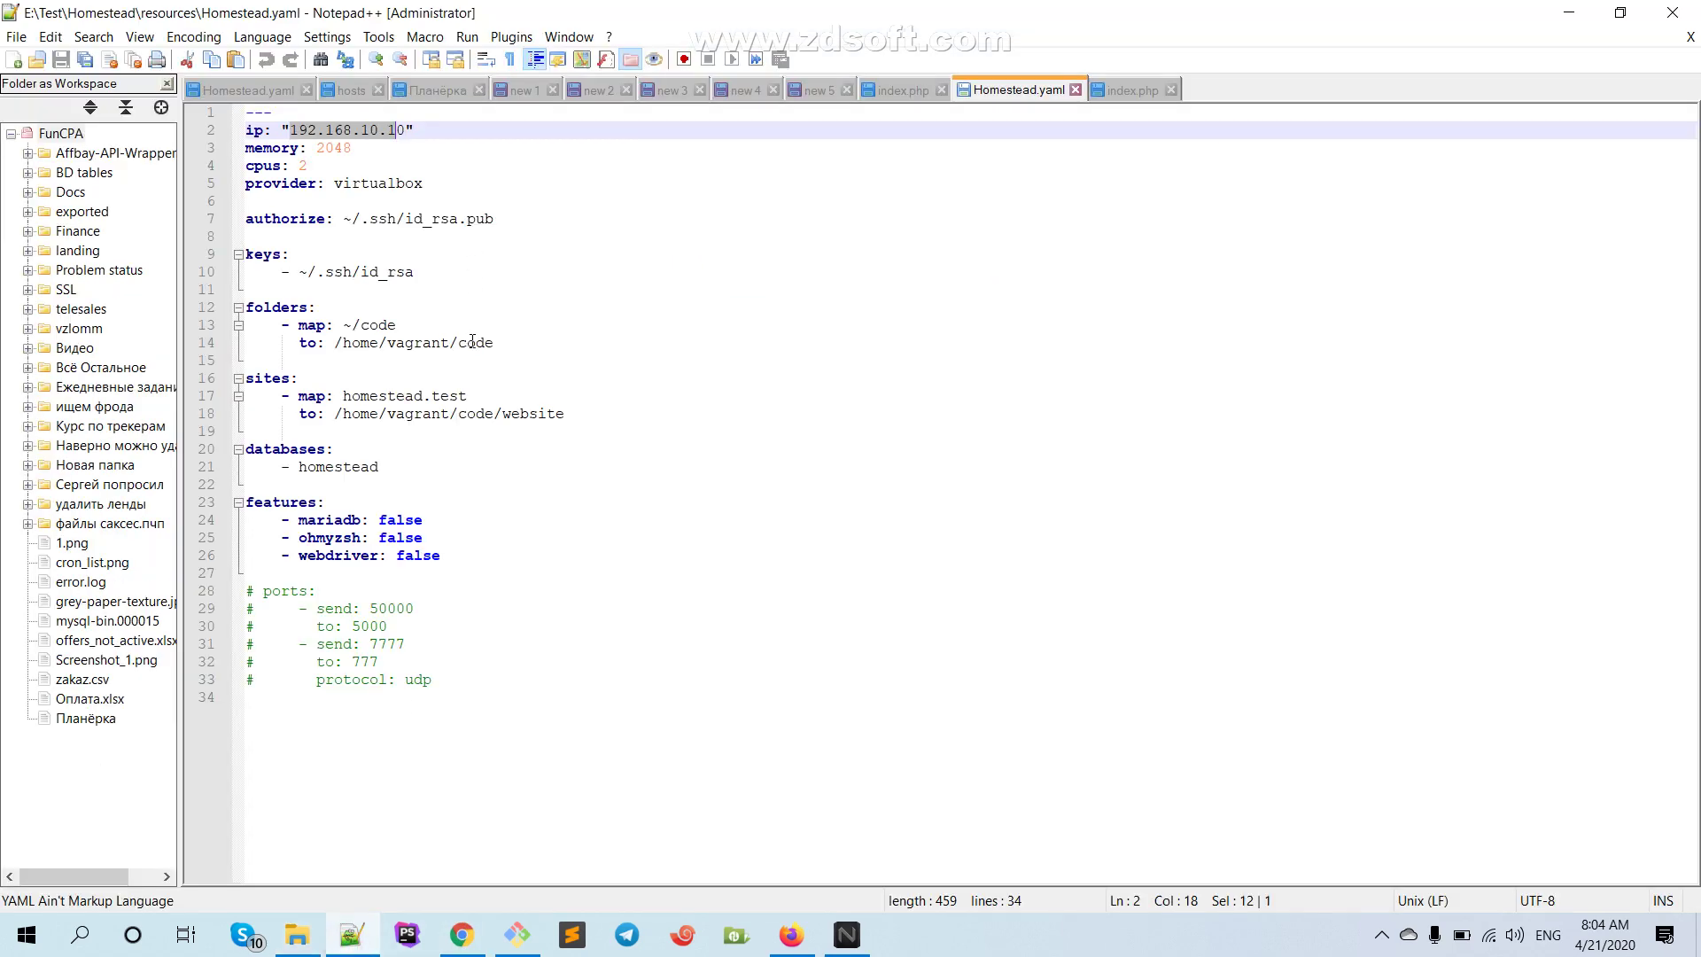
# Add a trailing slash so line 18's site path reads /home/vagrant/code/website/
pyautogui.click(591, 420)
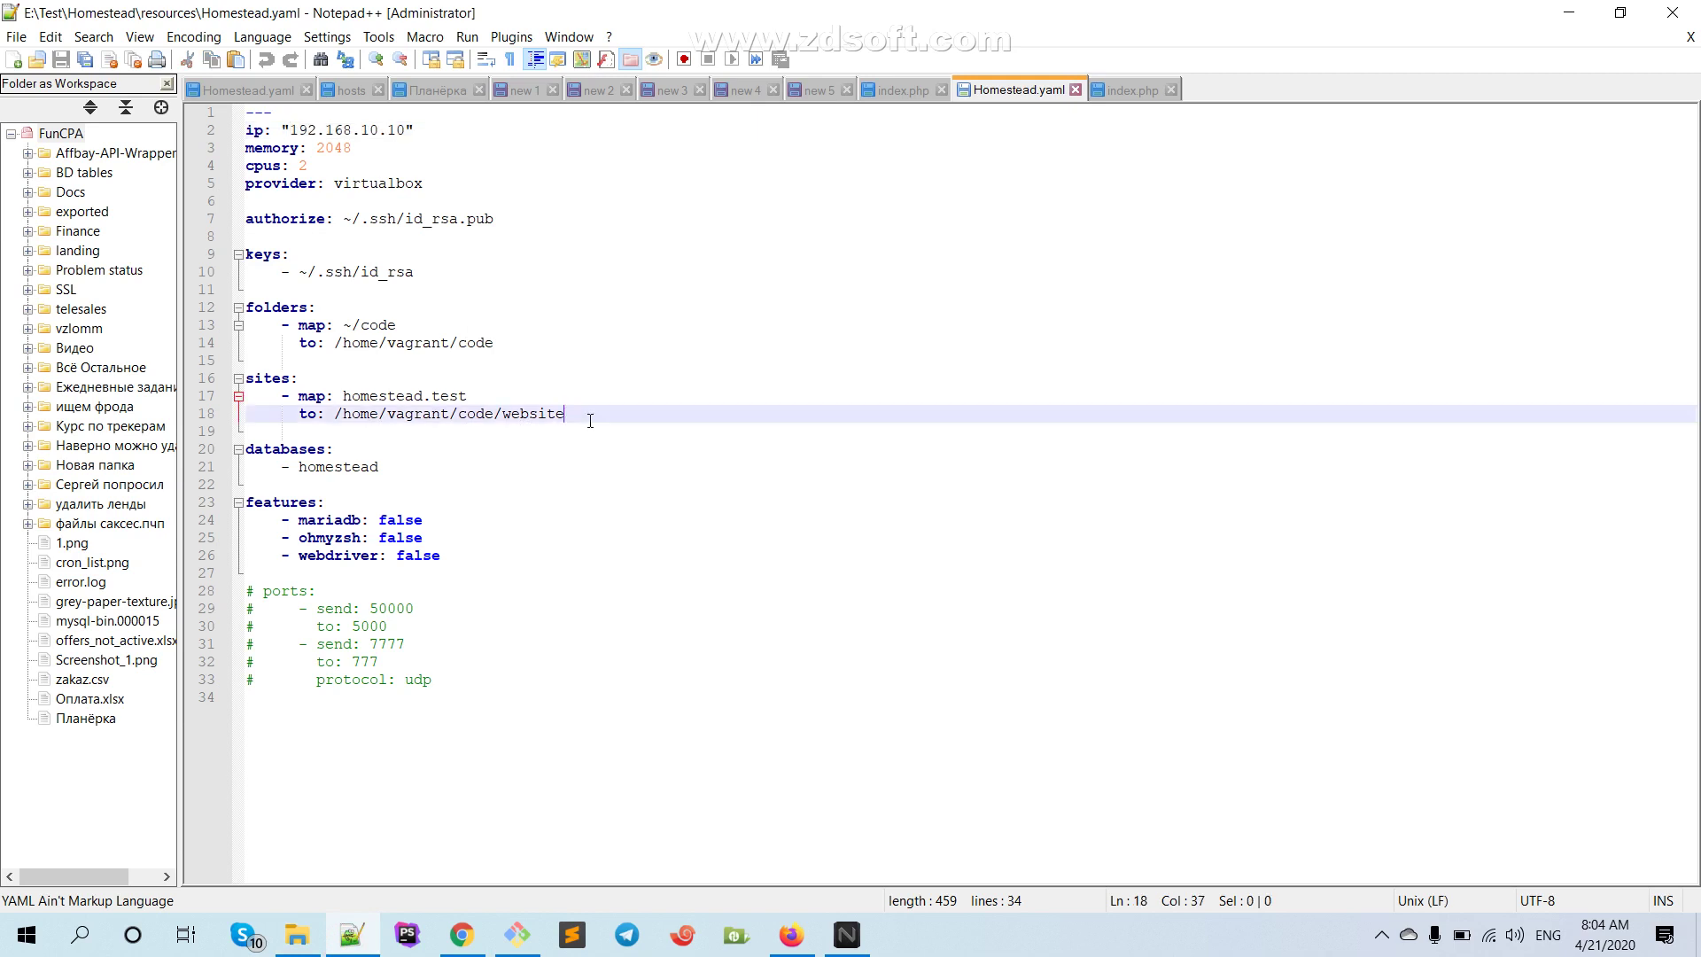
pyautogui.write('/')
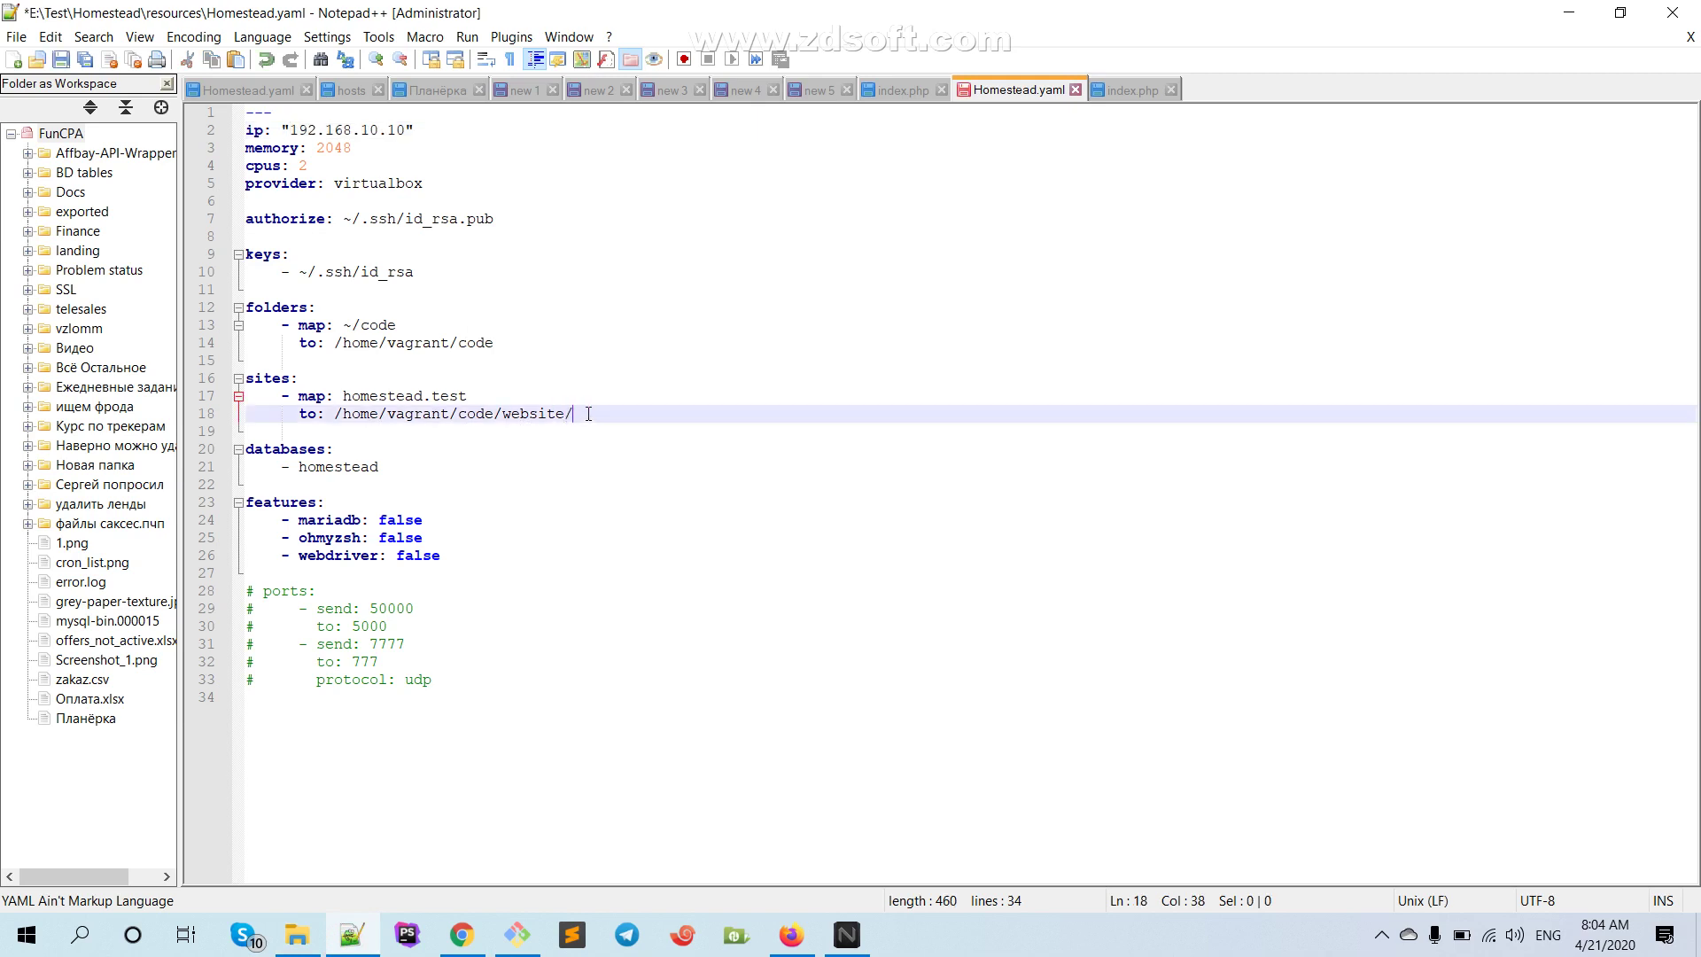
pyautogui.click(424, 371)
pyautogui.click(390, 343)
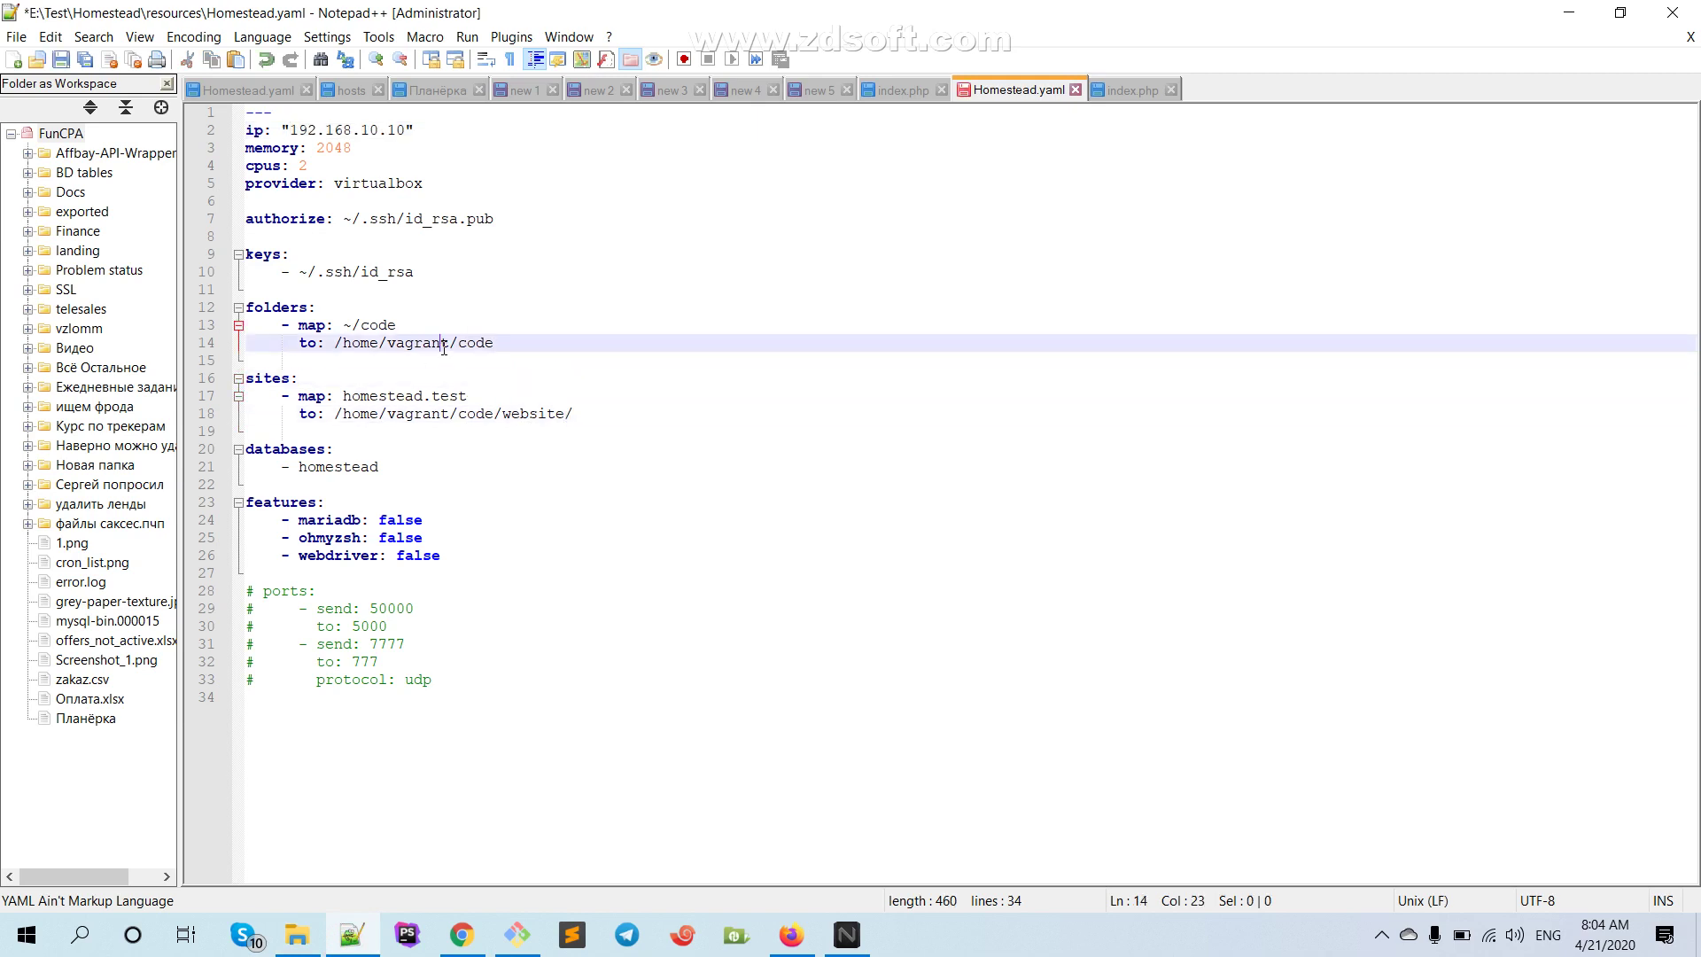
pyautogui.click(374, 321)
pyautogui.click(352, 331)
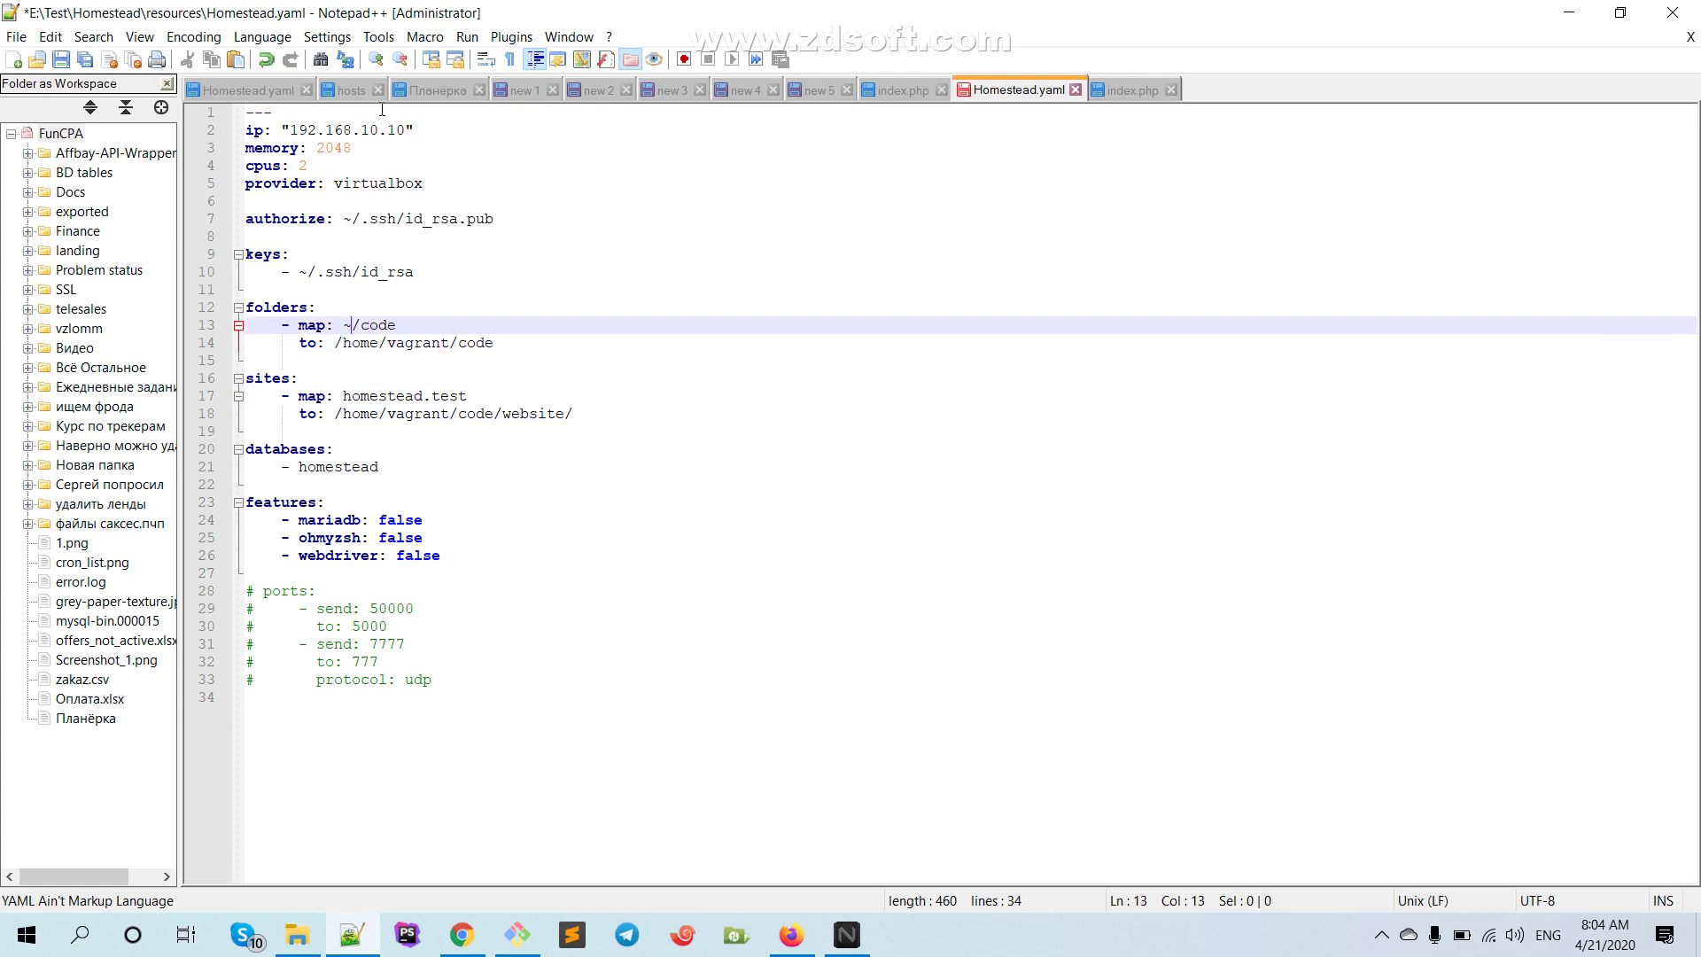
# Compare the ~/code mapping on line 13 with e:/Sites/Code in the E:\Sites Homestead.yaml
pyautogui.click(257, 91)
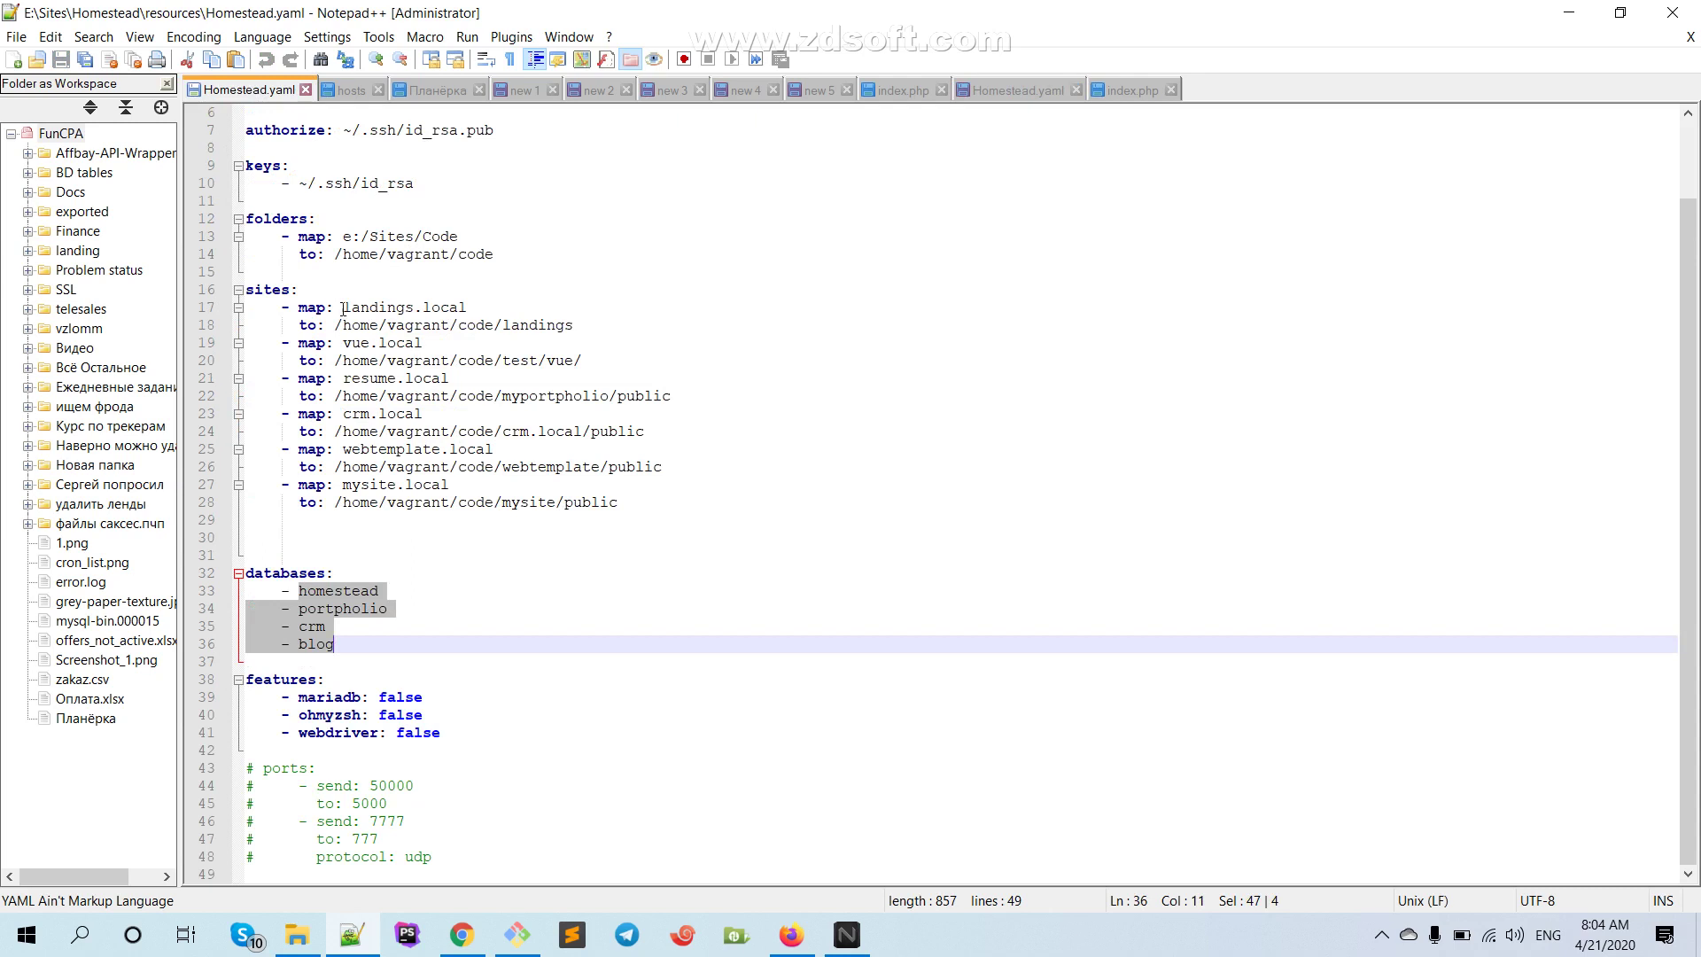
pyautogui.scroll(1, 345, 239)
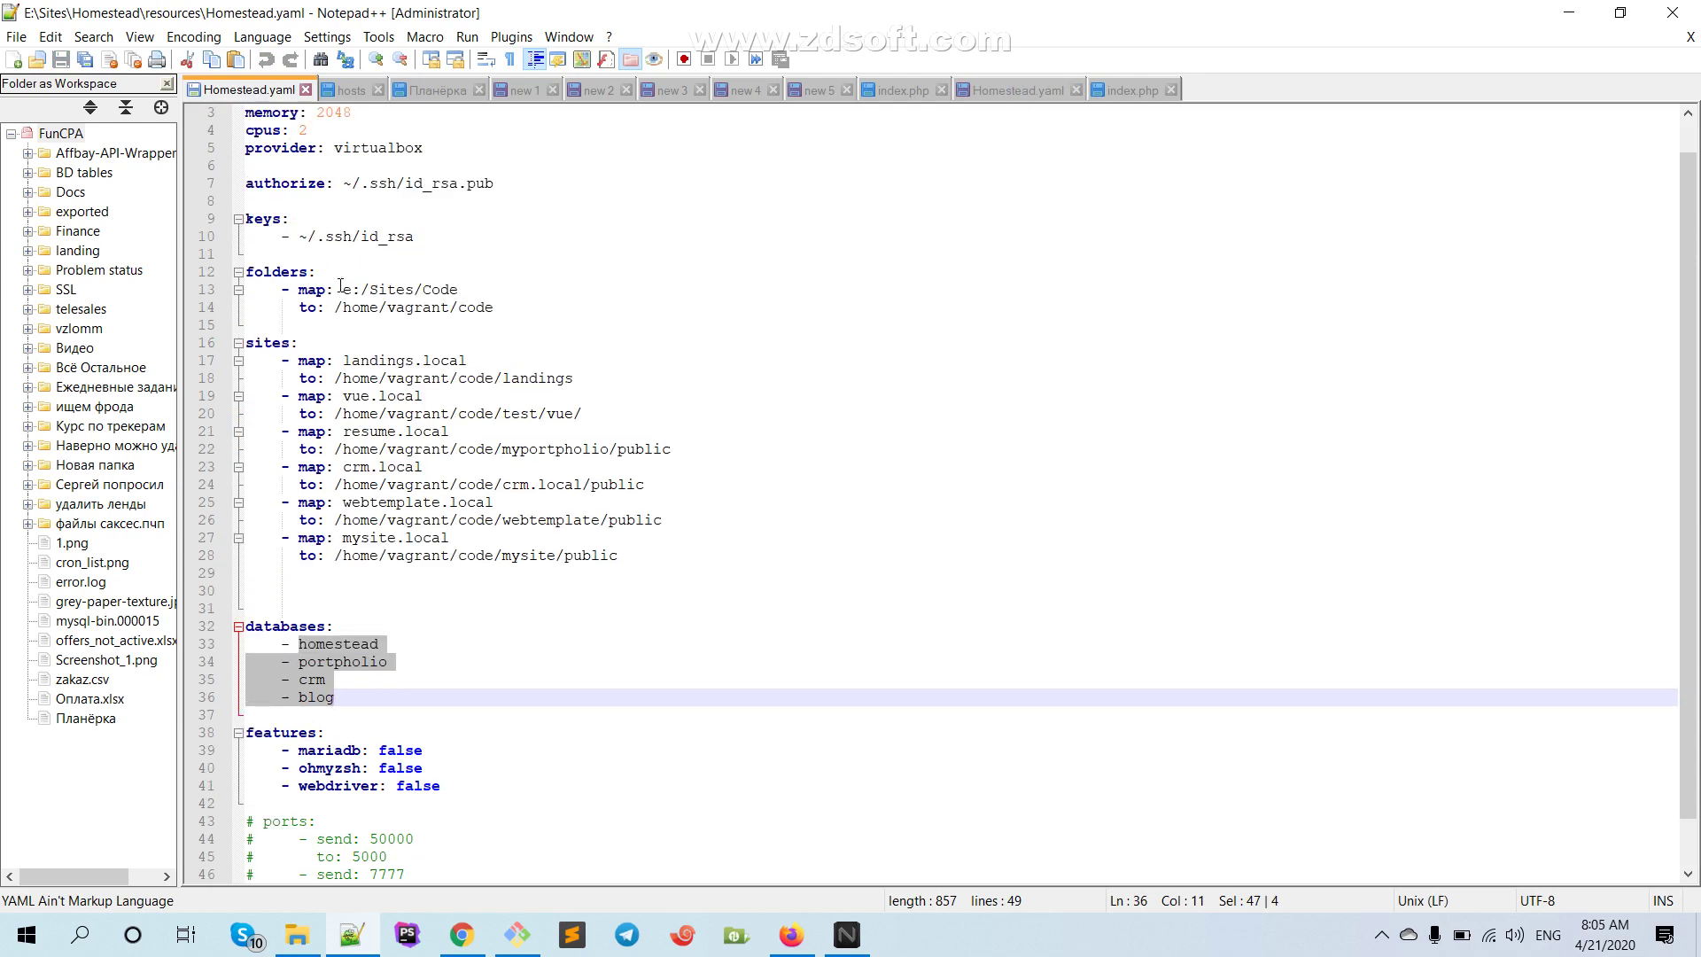
pyautogui.moveTo(341, 290); pyautogui.dragTo(460, 290)
pyautogui.click(458, 326)
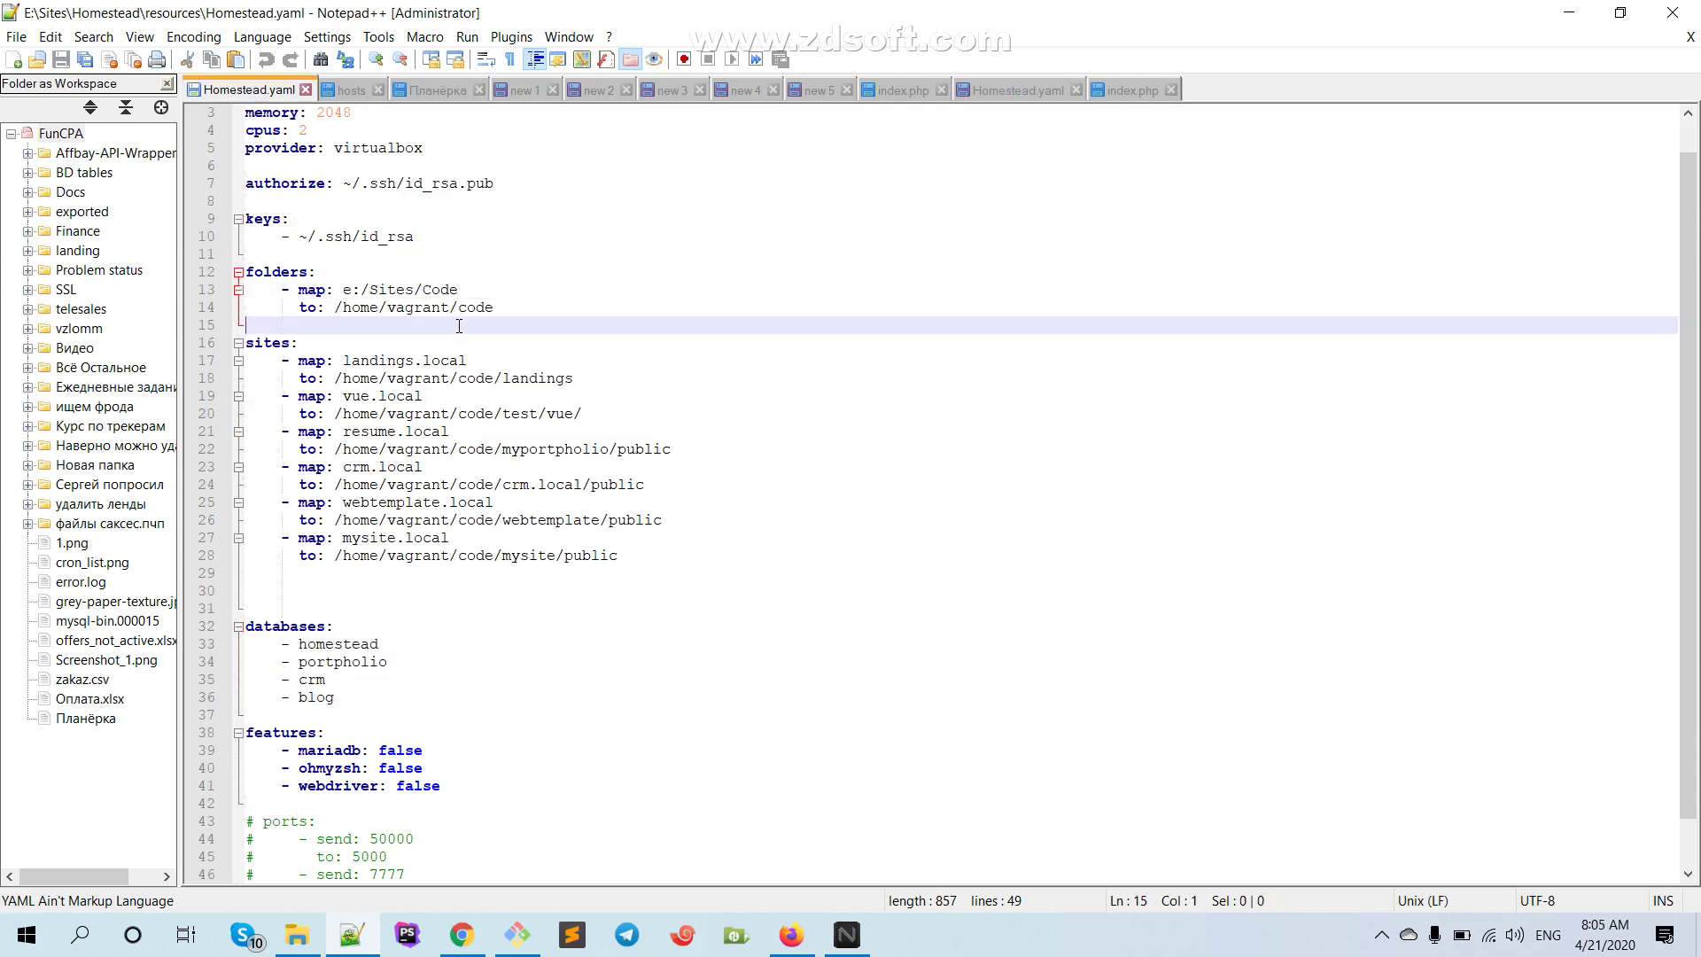
pyautogui.moveTo(342, 290); pyautogui.dragTo(461, 290)
pyautogui.hotkey('ctrl', 'c')
pyautogui.click(1018, 89)
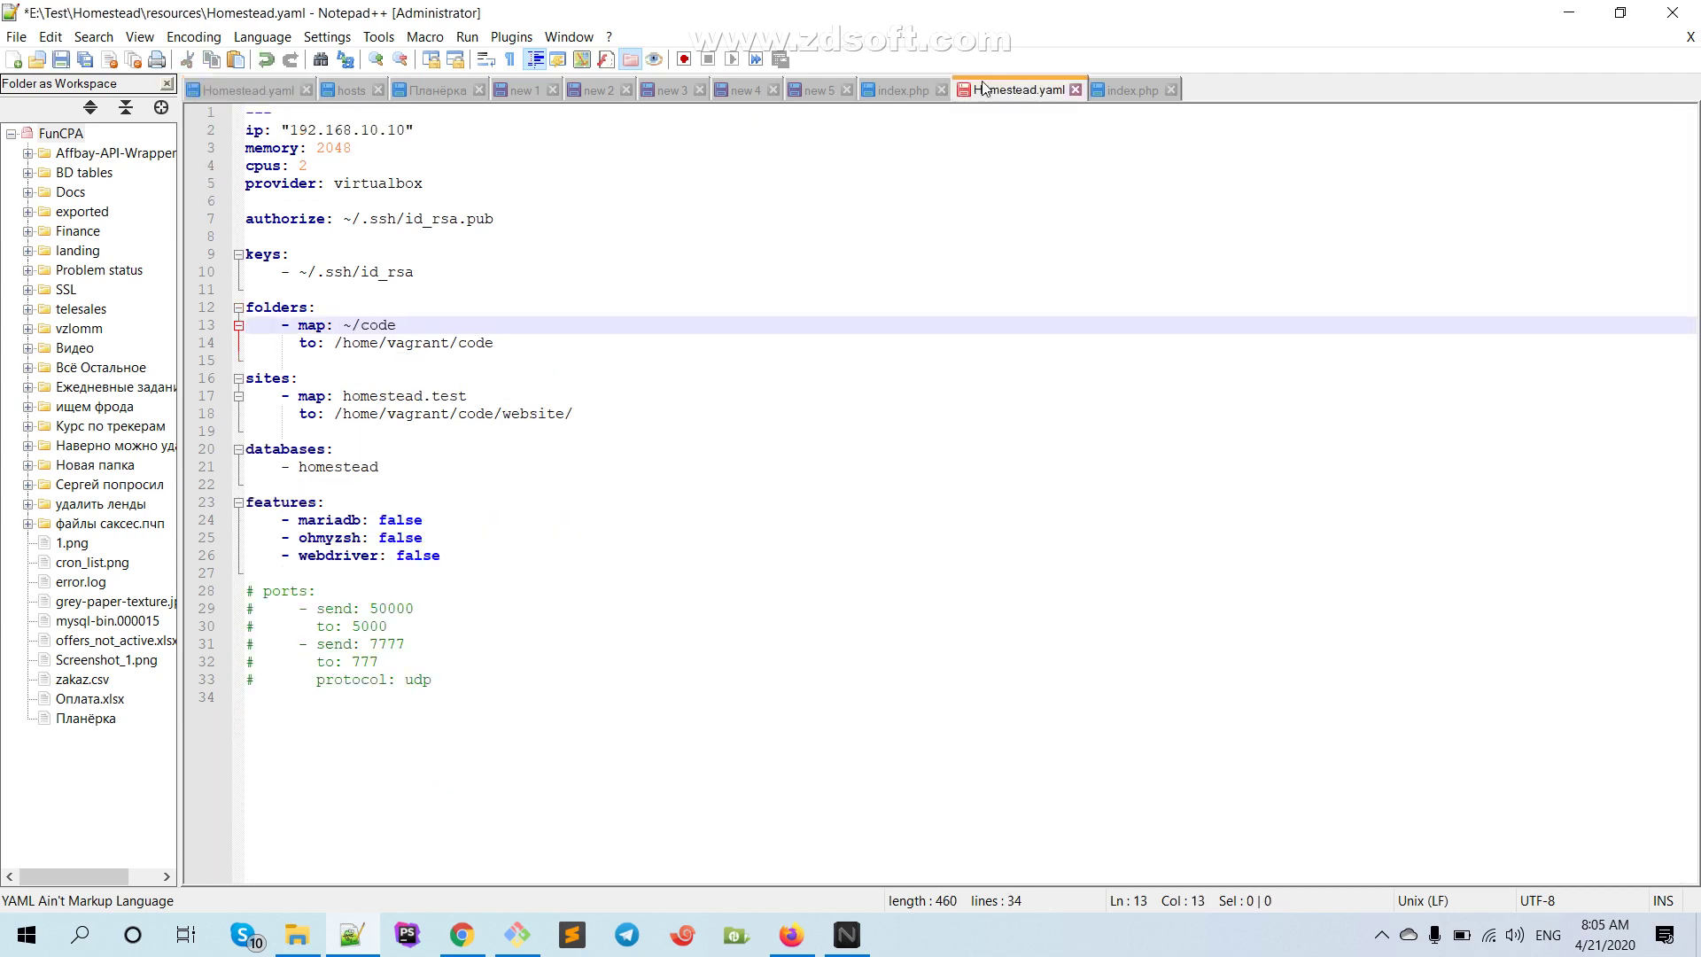
pyautogui.moveTo(343, 326); pyautogui.dragTo(396, 325)
pyautogui.click(352, 325)
pyautogui.click(297, 935)
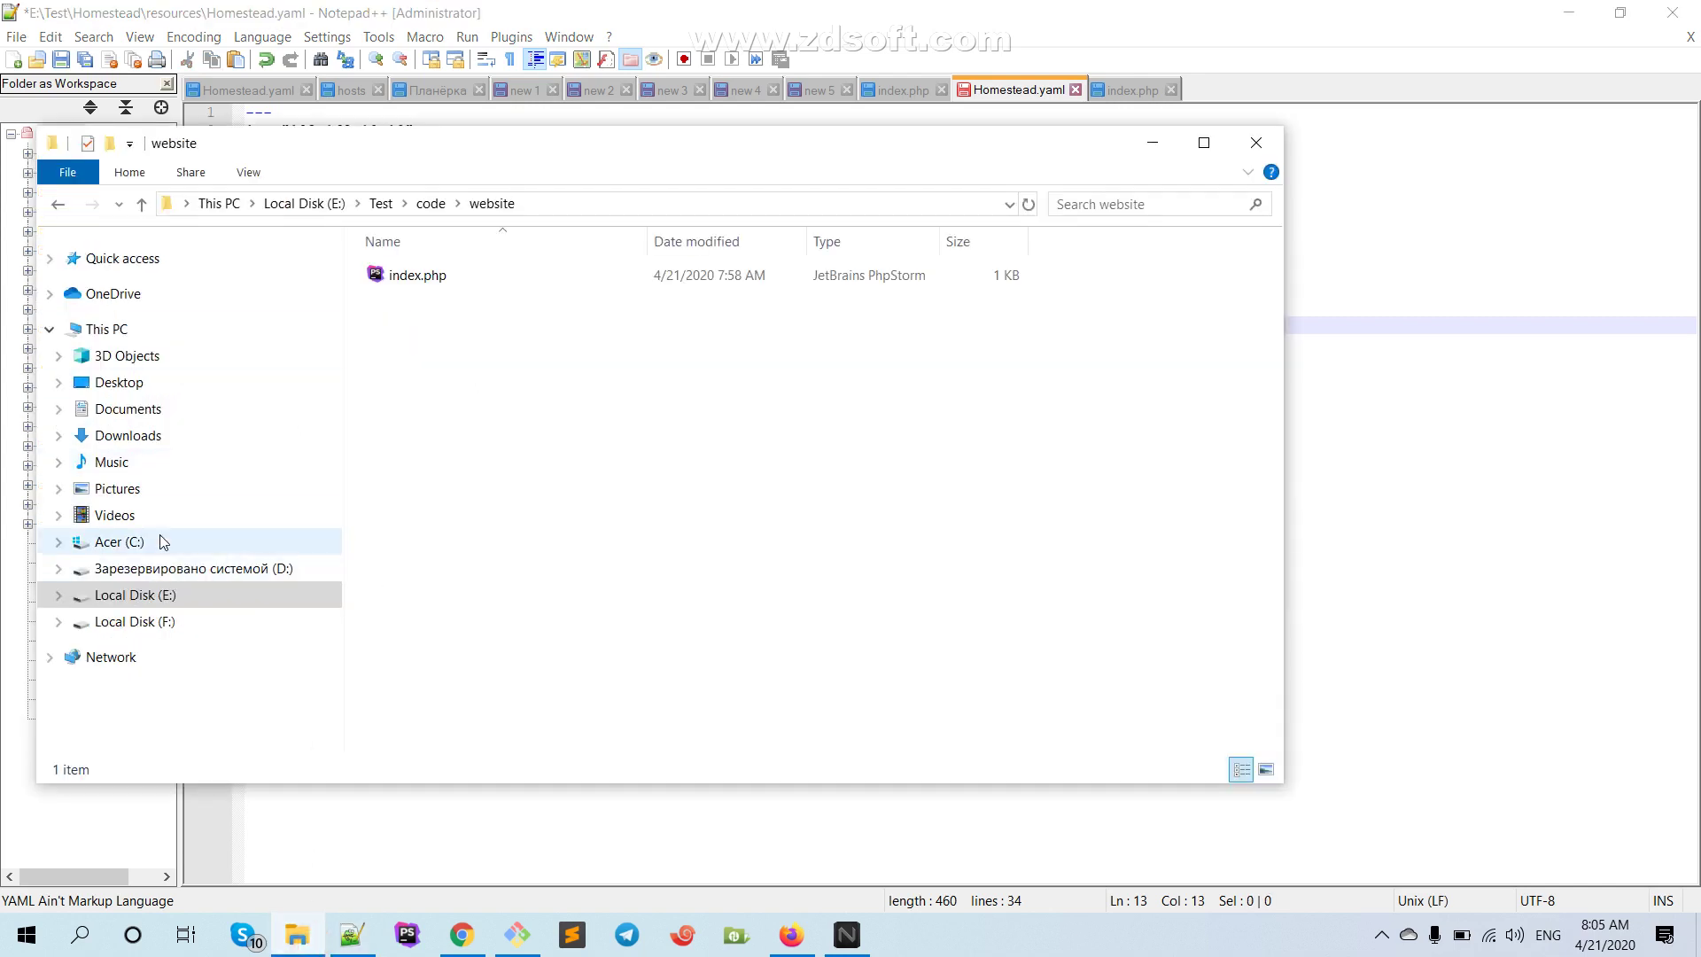
# Browse C:\Users into the user's home folder, then view the hosts file in Notepad++
pyautogui.click(164, 542)
pyautogui.doubleClick(400, 346)
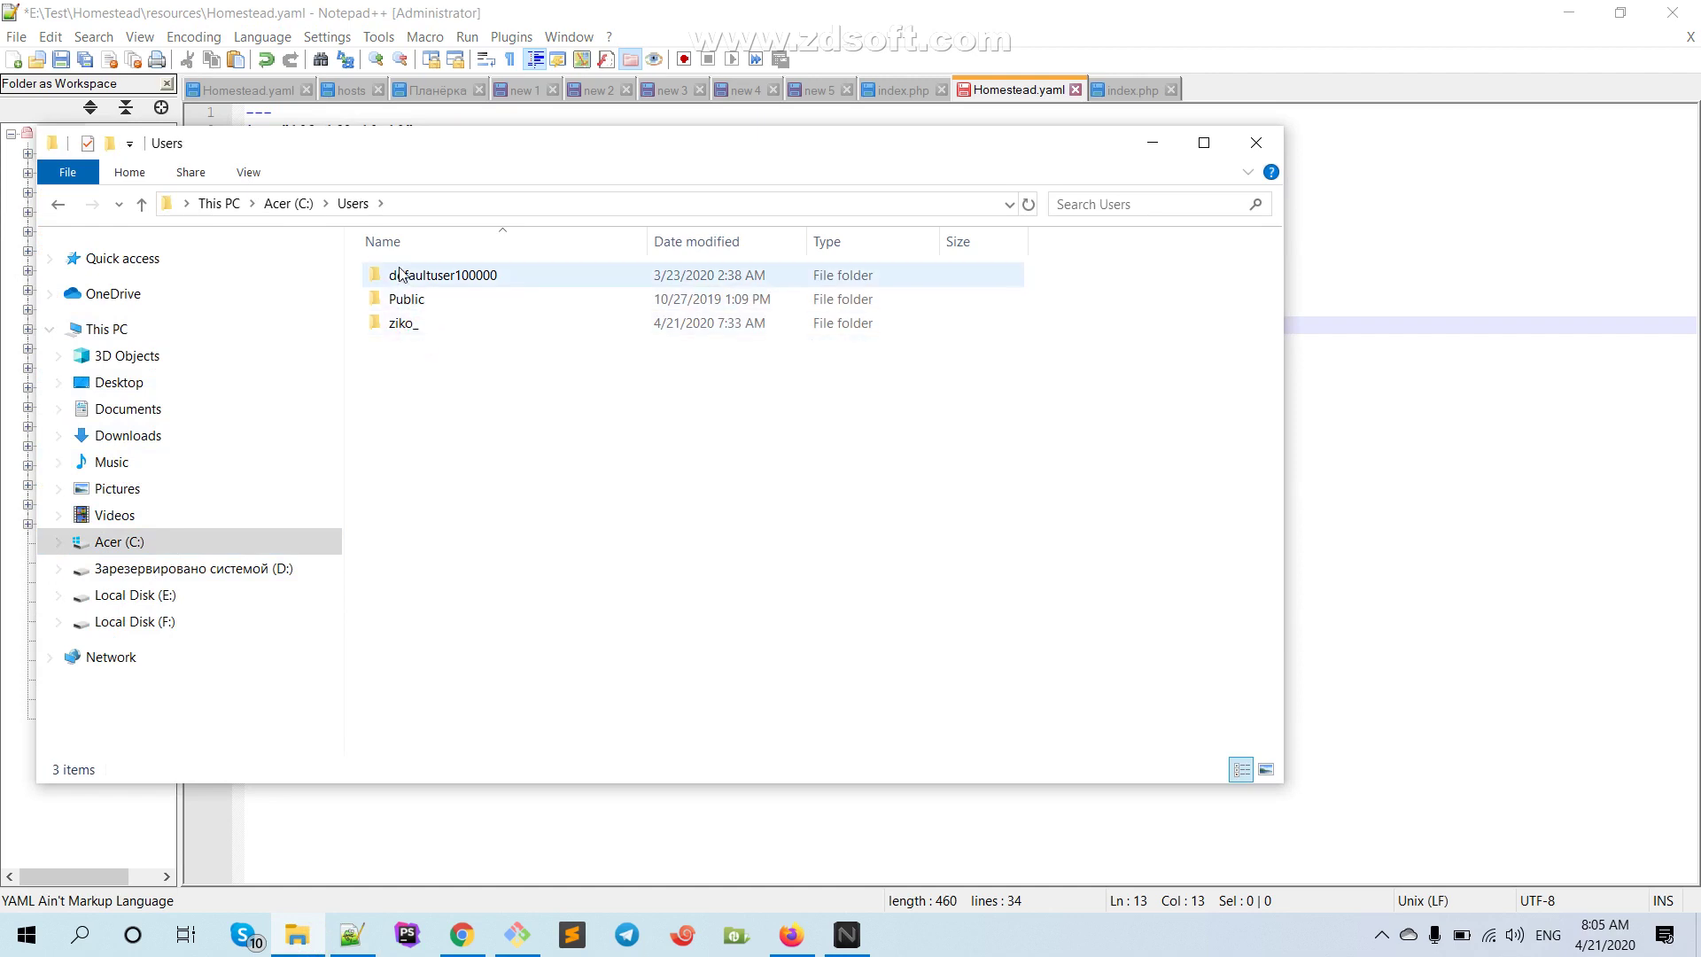
pyautogui.doubleClick(398, 326)
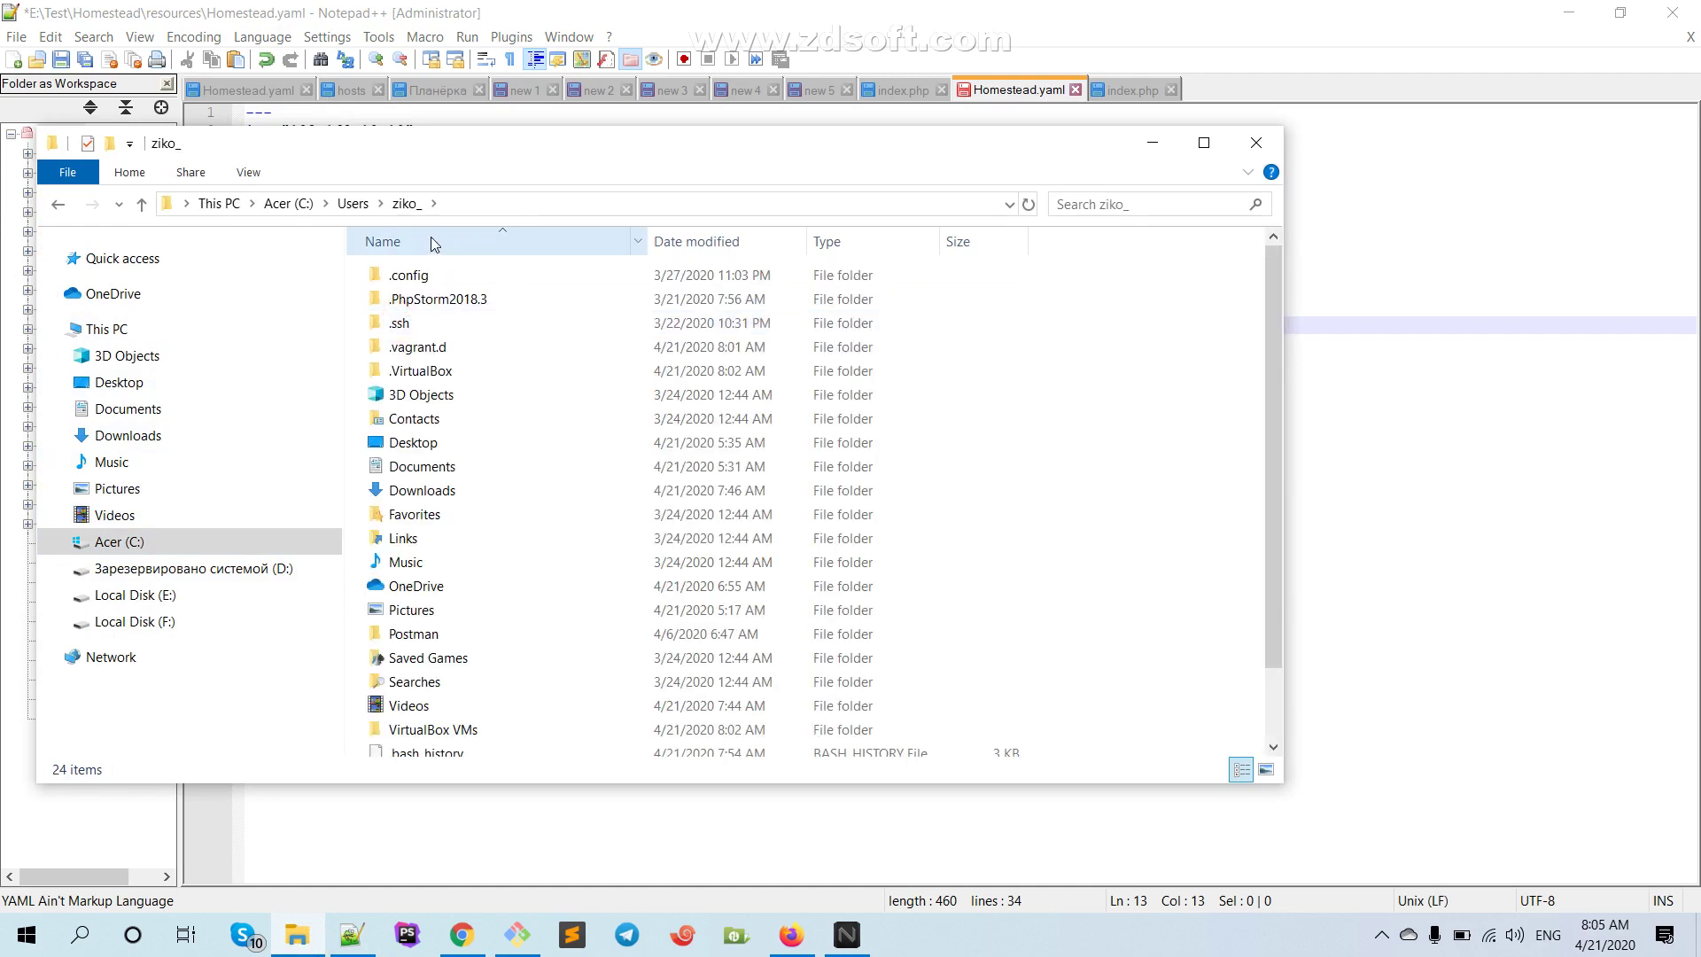
pyautogui.scroll(-1, 443, 301)
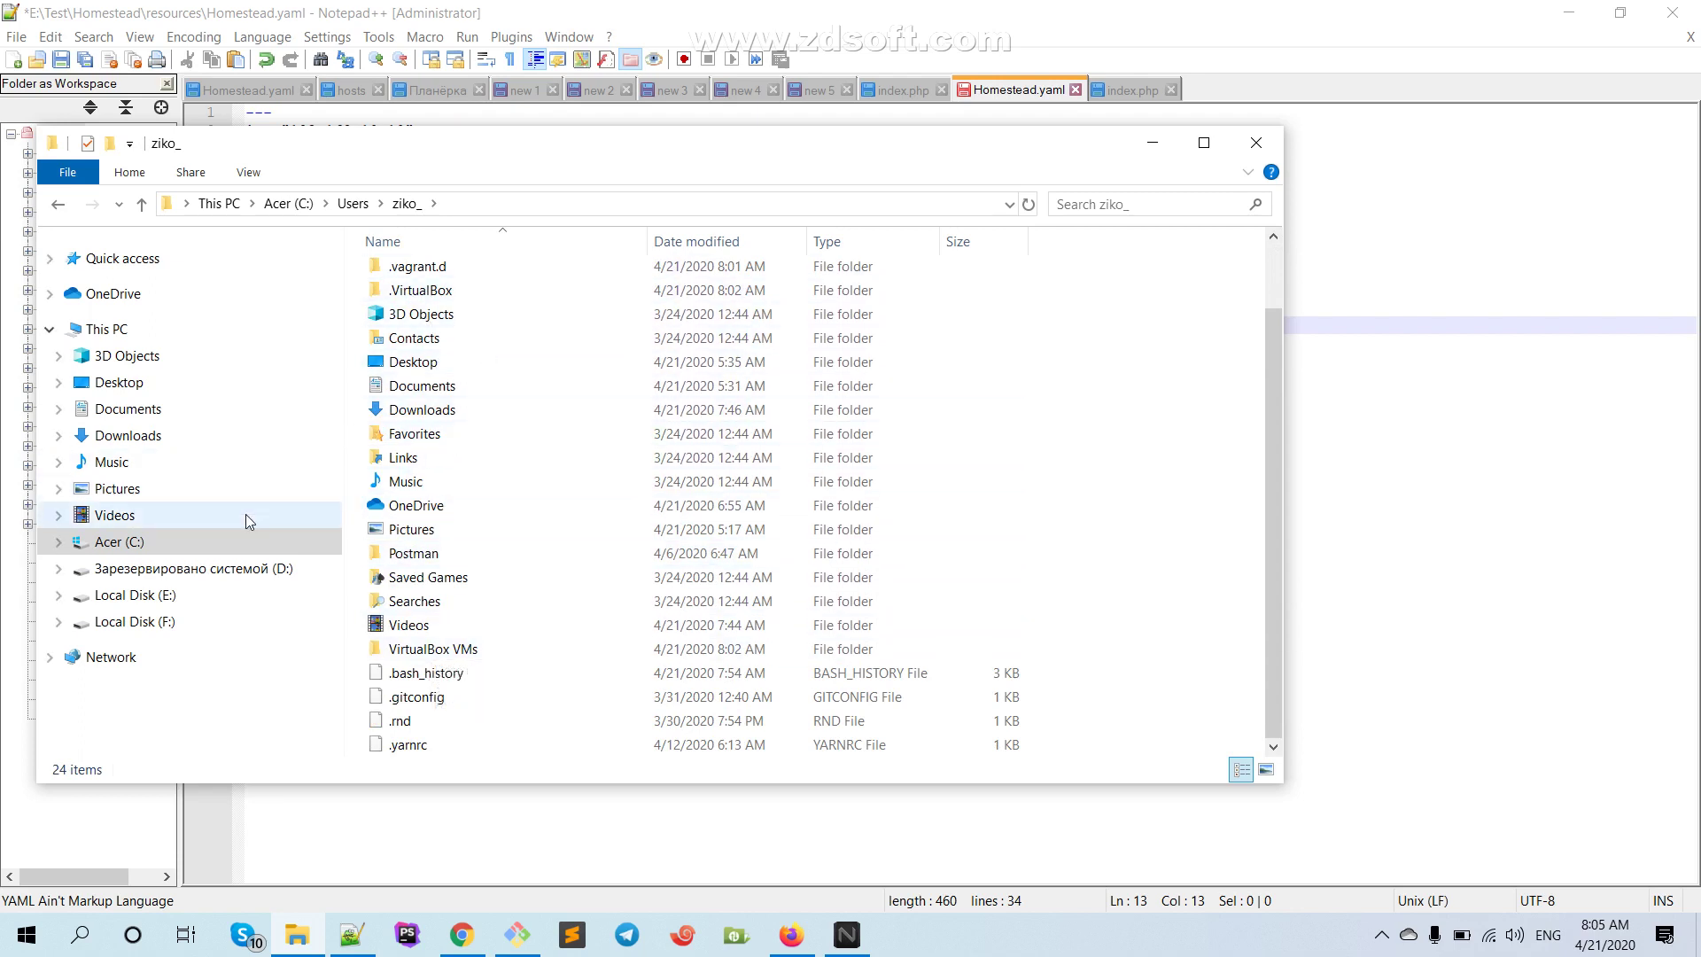
pyautogui.click(338, 106)
pyautogui.click(346, 90)
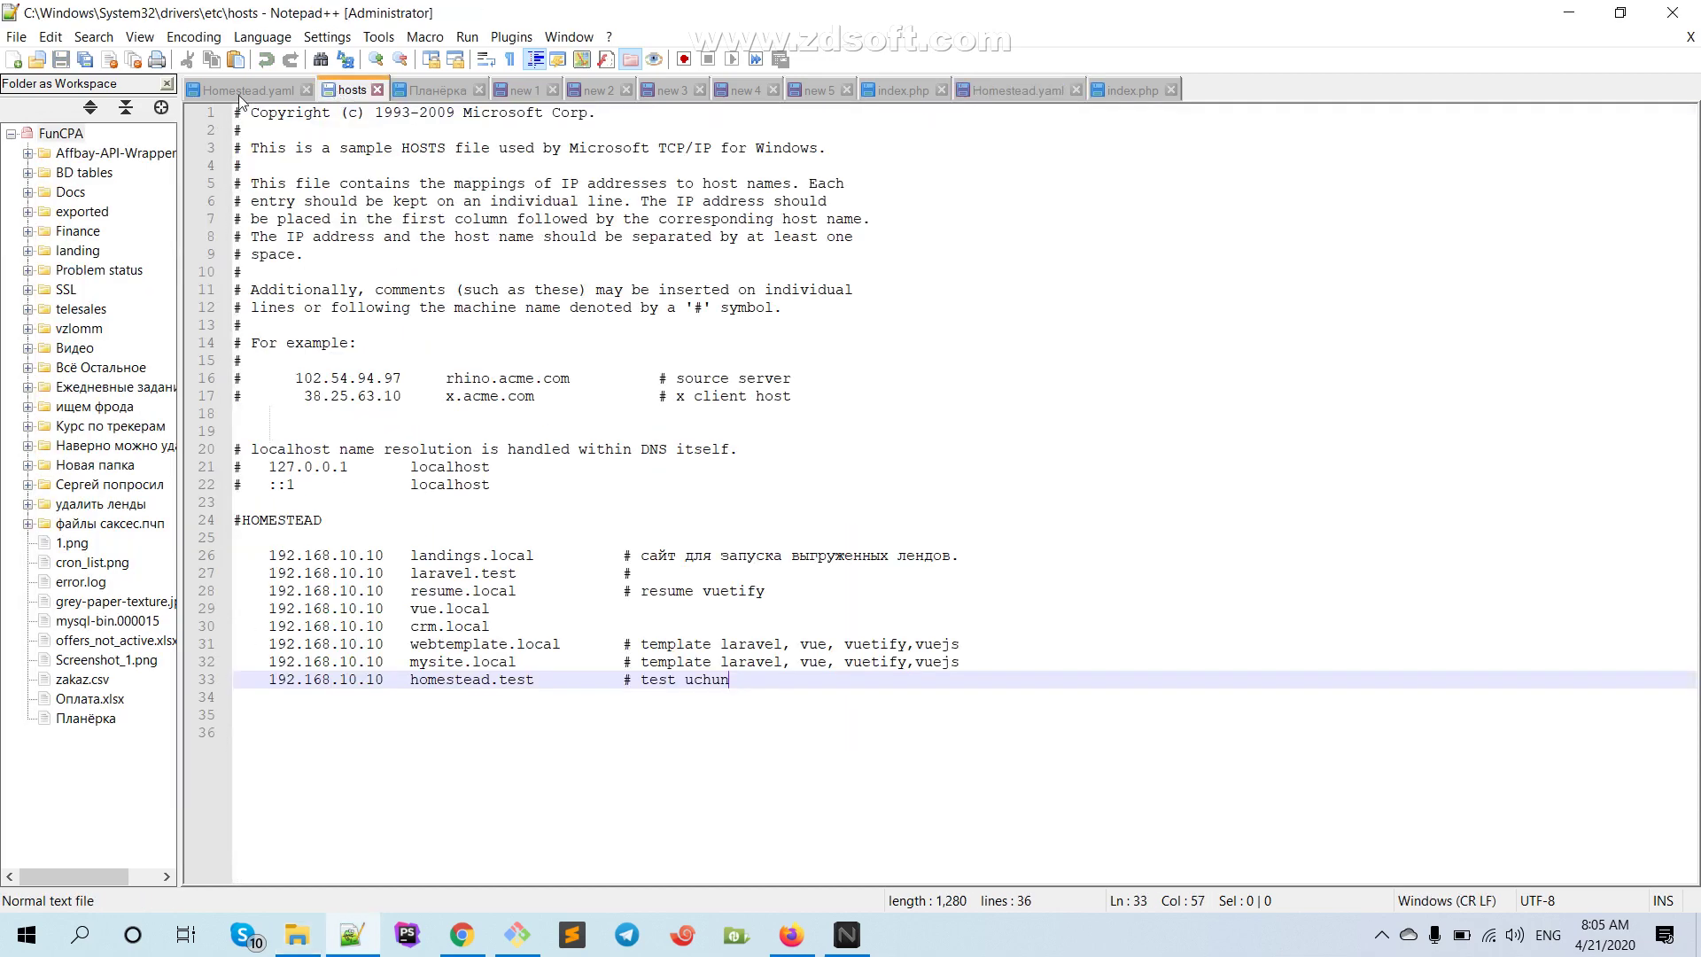
# Replace ~/code on line 13 with the pasted e:/Sites/Code, changing Sites to test
pyautogui.click(244, 90)
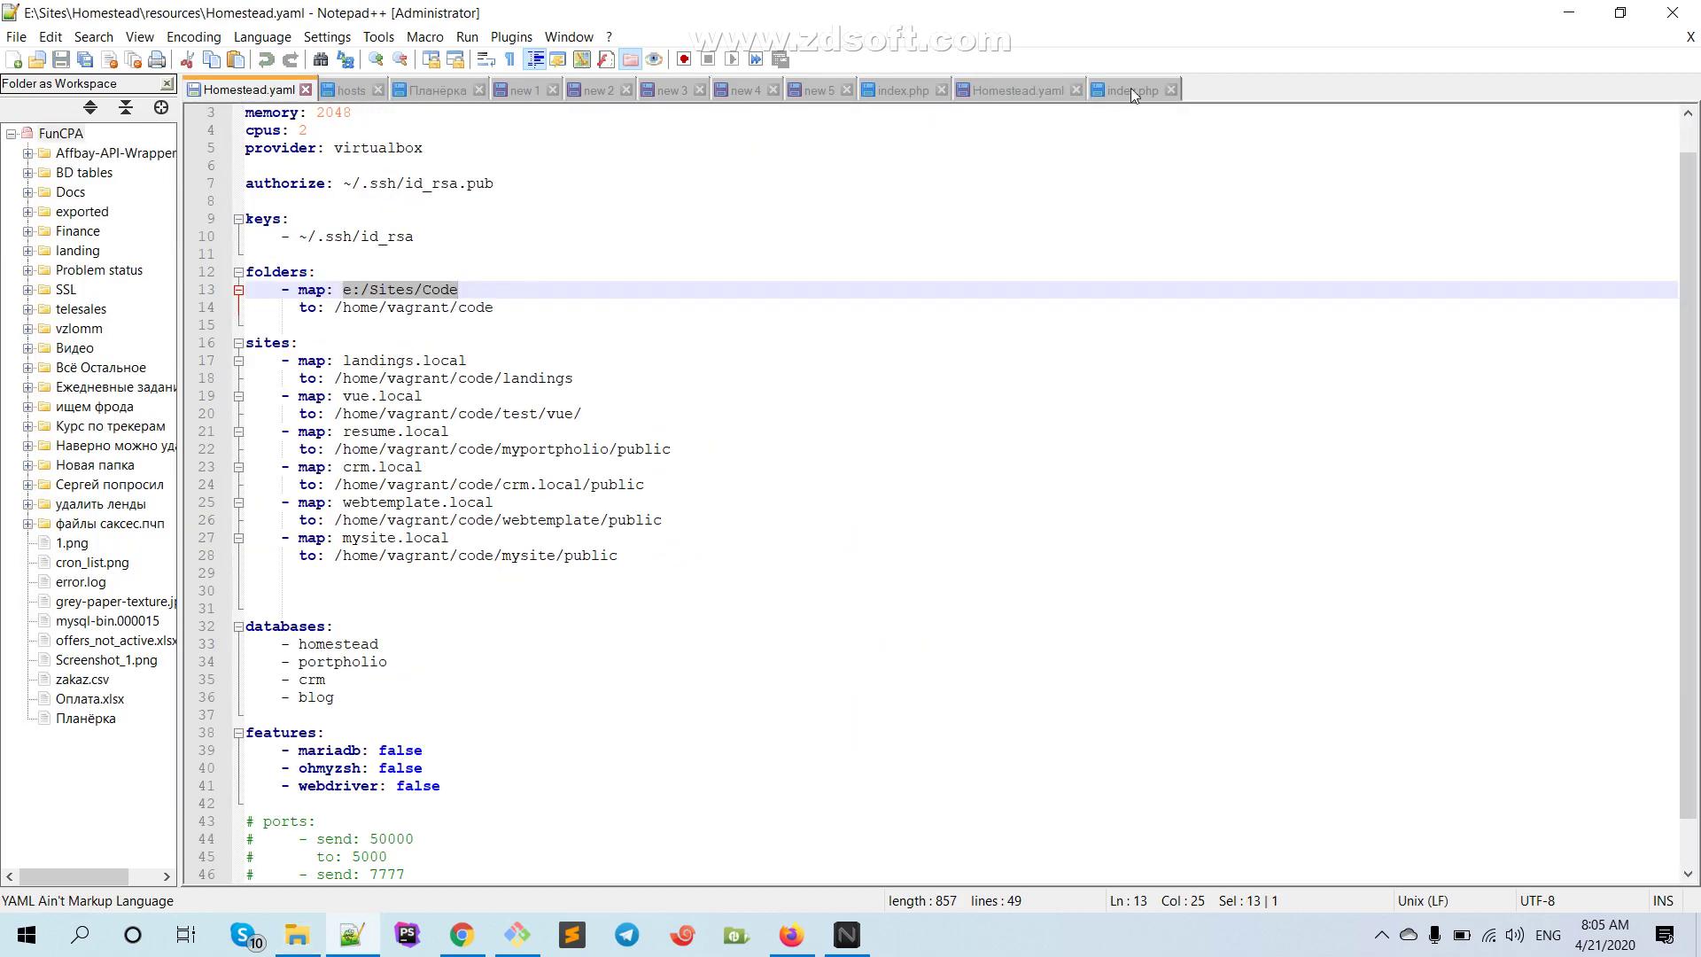
pyautogui.click(1012, 90)
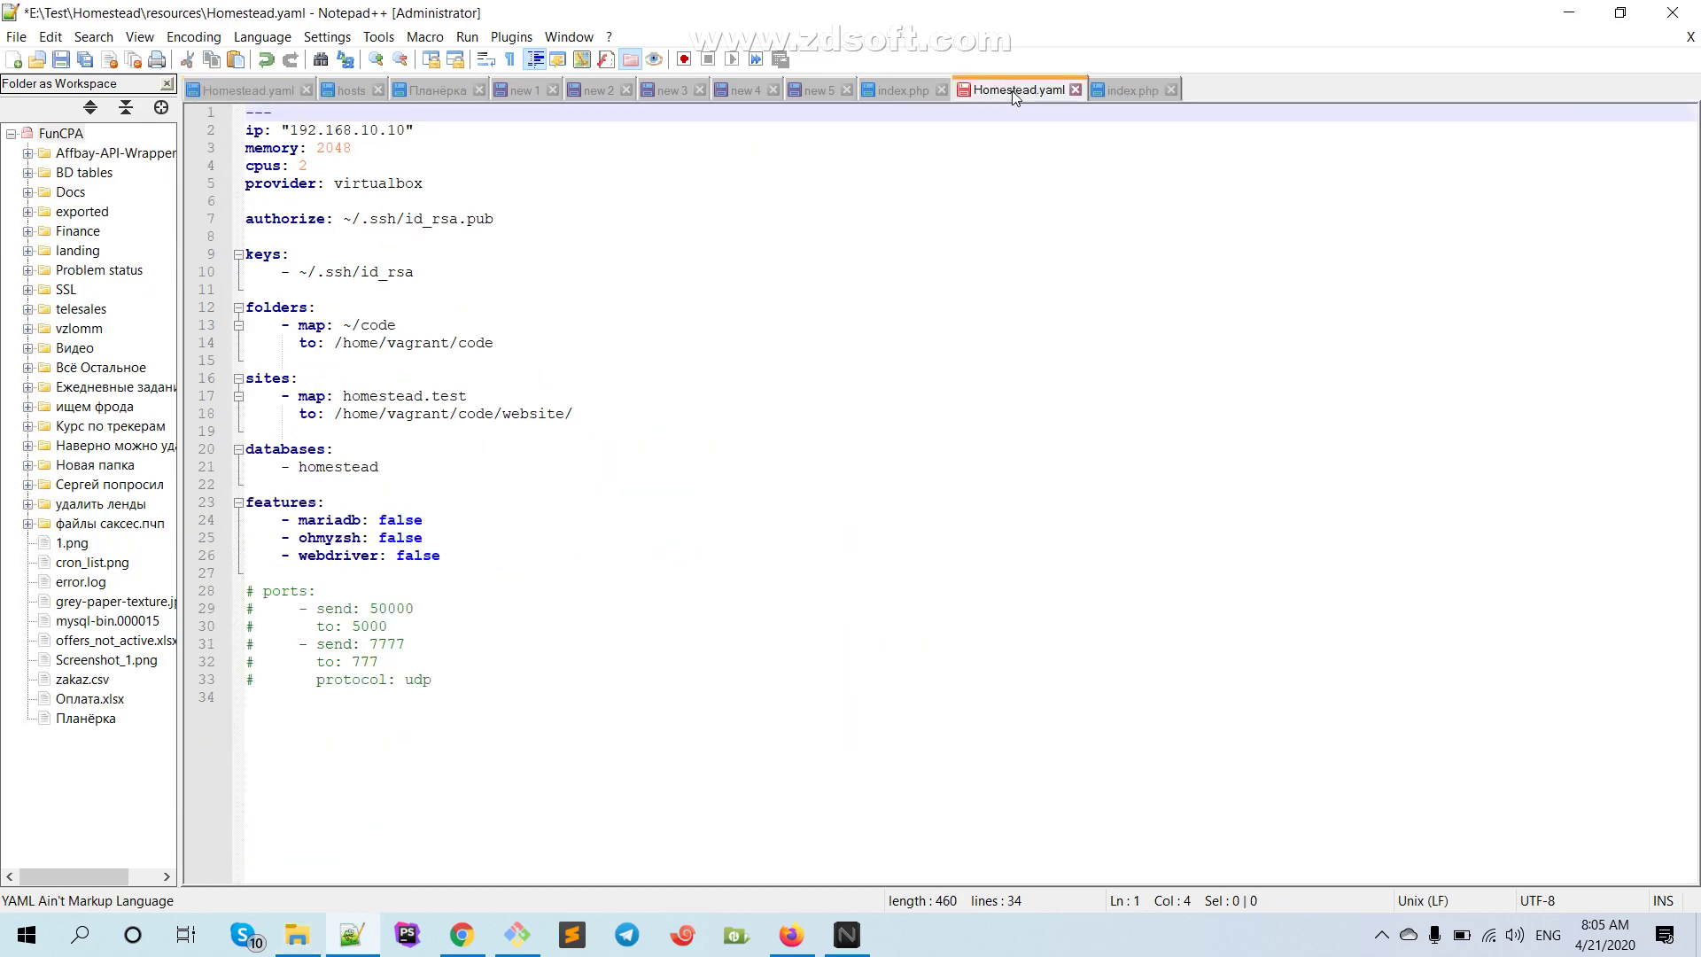
pyautogui.click(347, 324)
pyautogui.moveTo(346, 324); pyautogui.dragTo(404, 324)
pyautogui.hotkey('ctrl', 'v')
pyautogui.doubleClick(391, 326)
pyautogui.write('test')
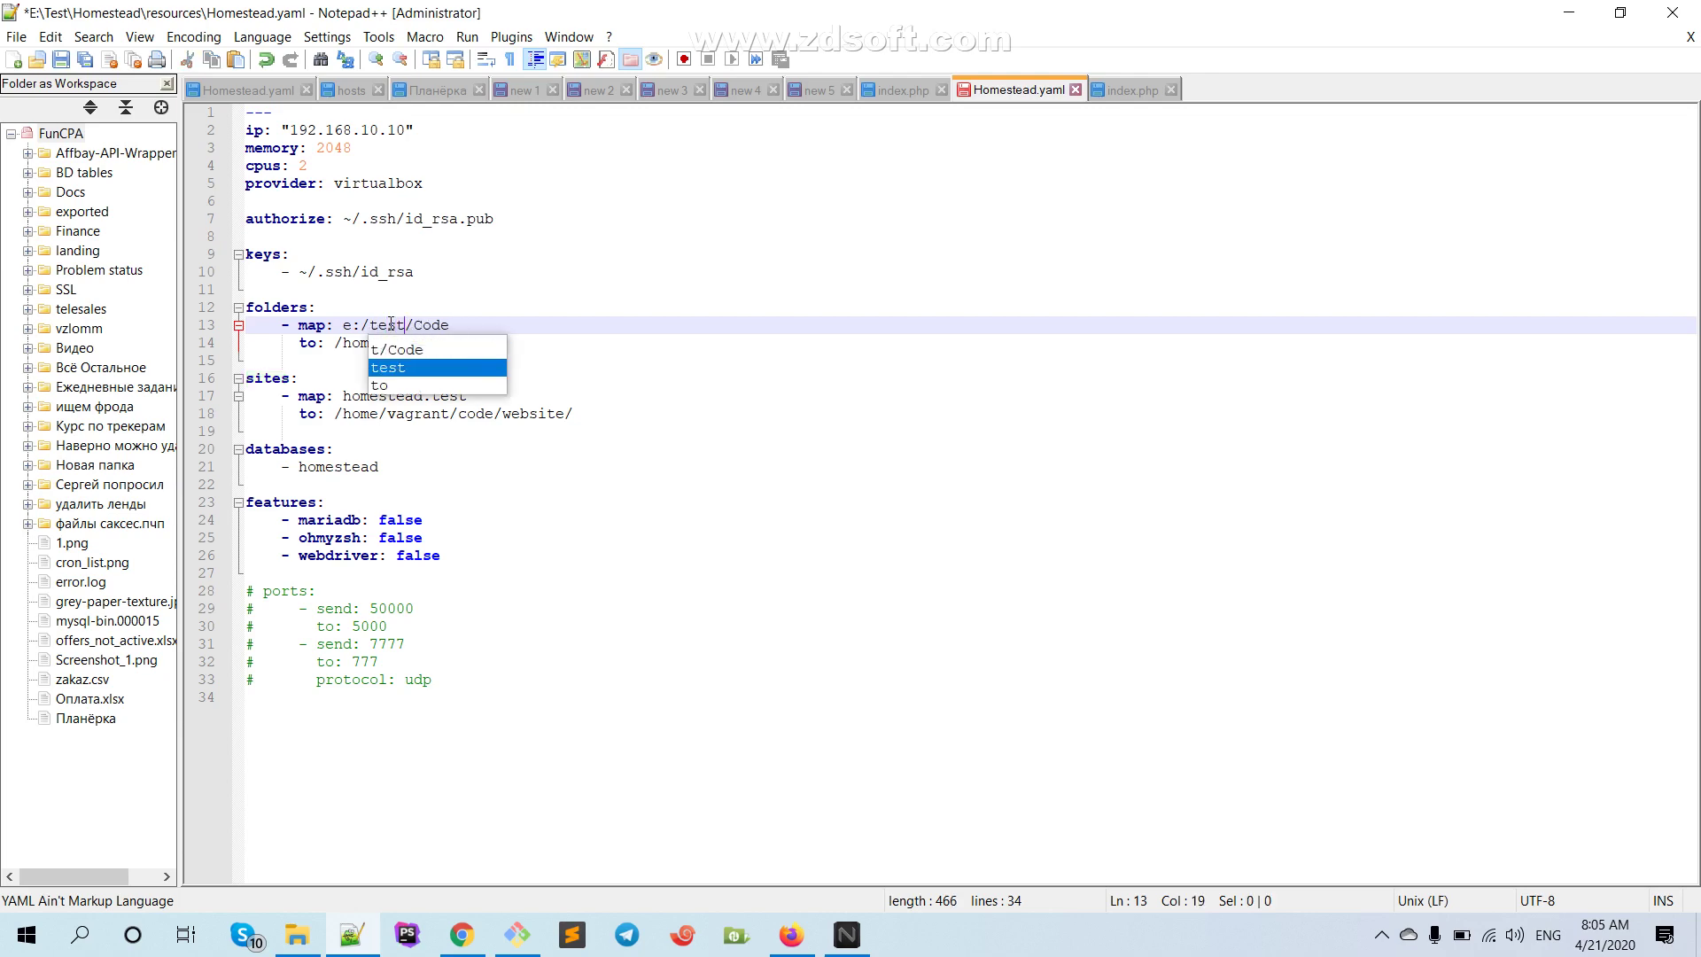
pyautogui.press('Escape')
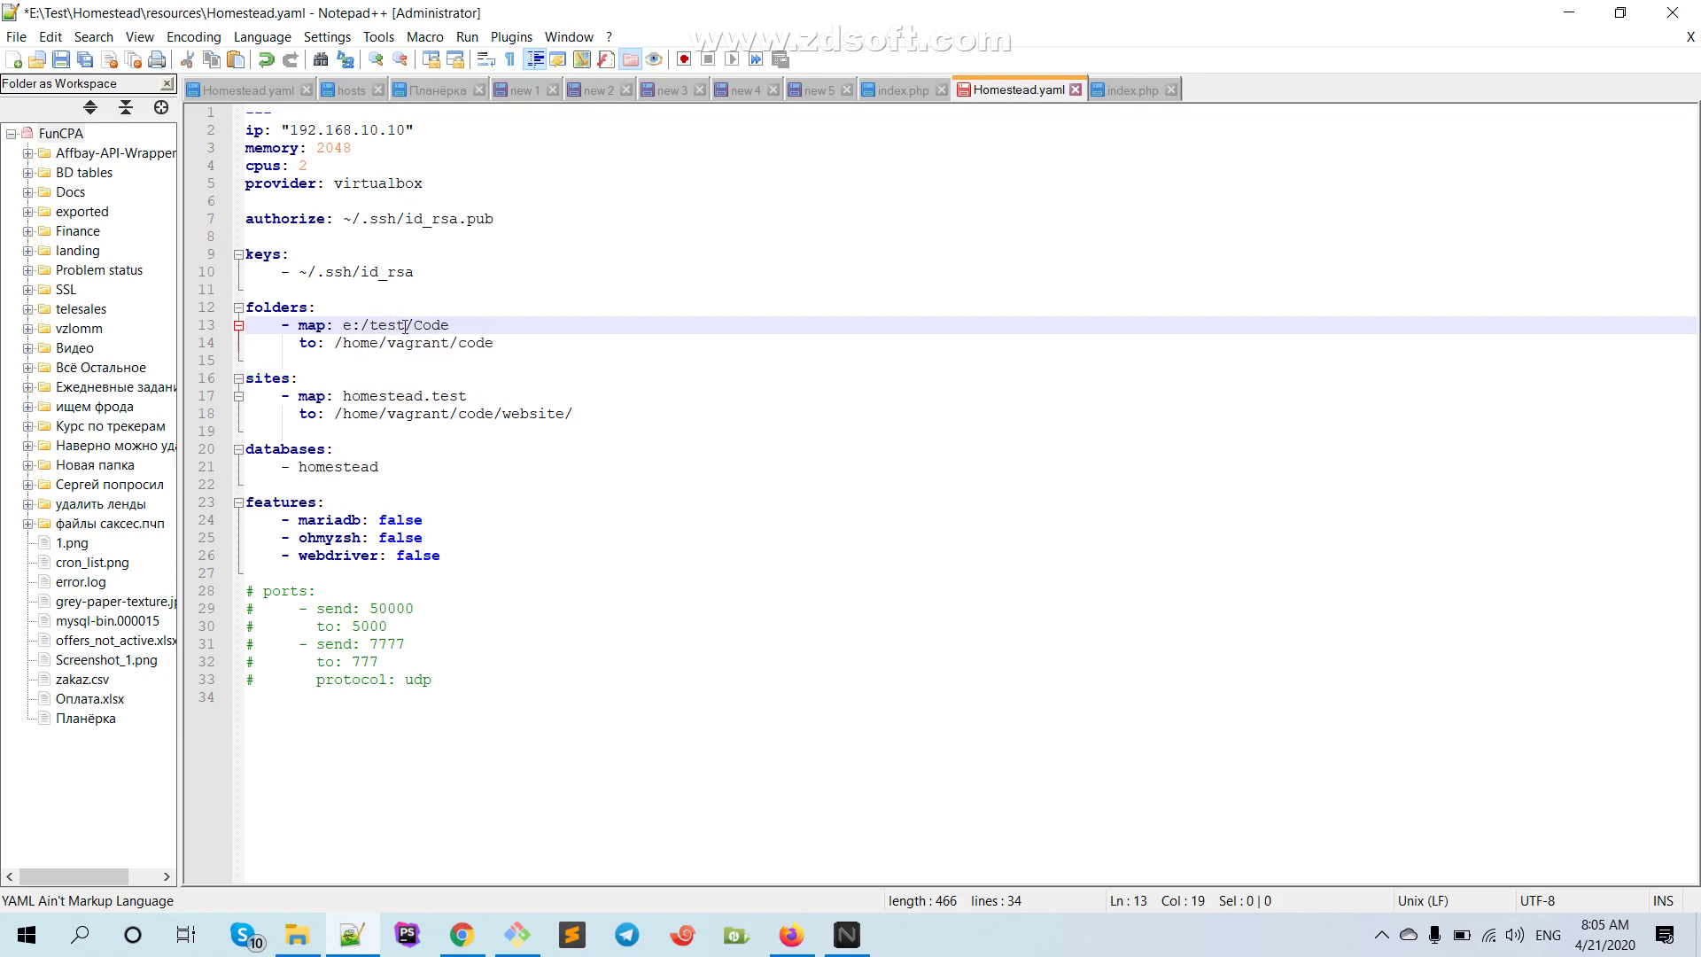
# Check the E: drive folder name, correct the path to e:/Test/Code, and save Homestead.yaml
pyautogui.click(296, 934)
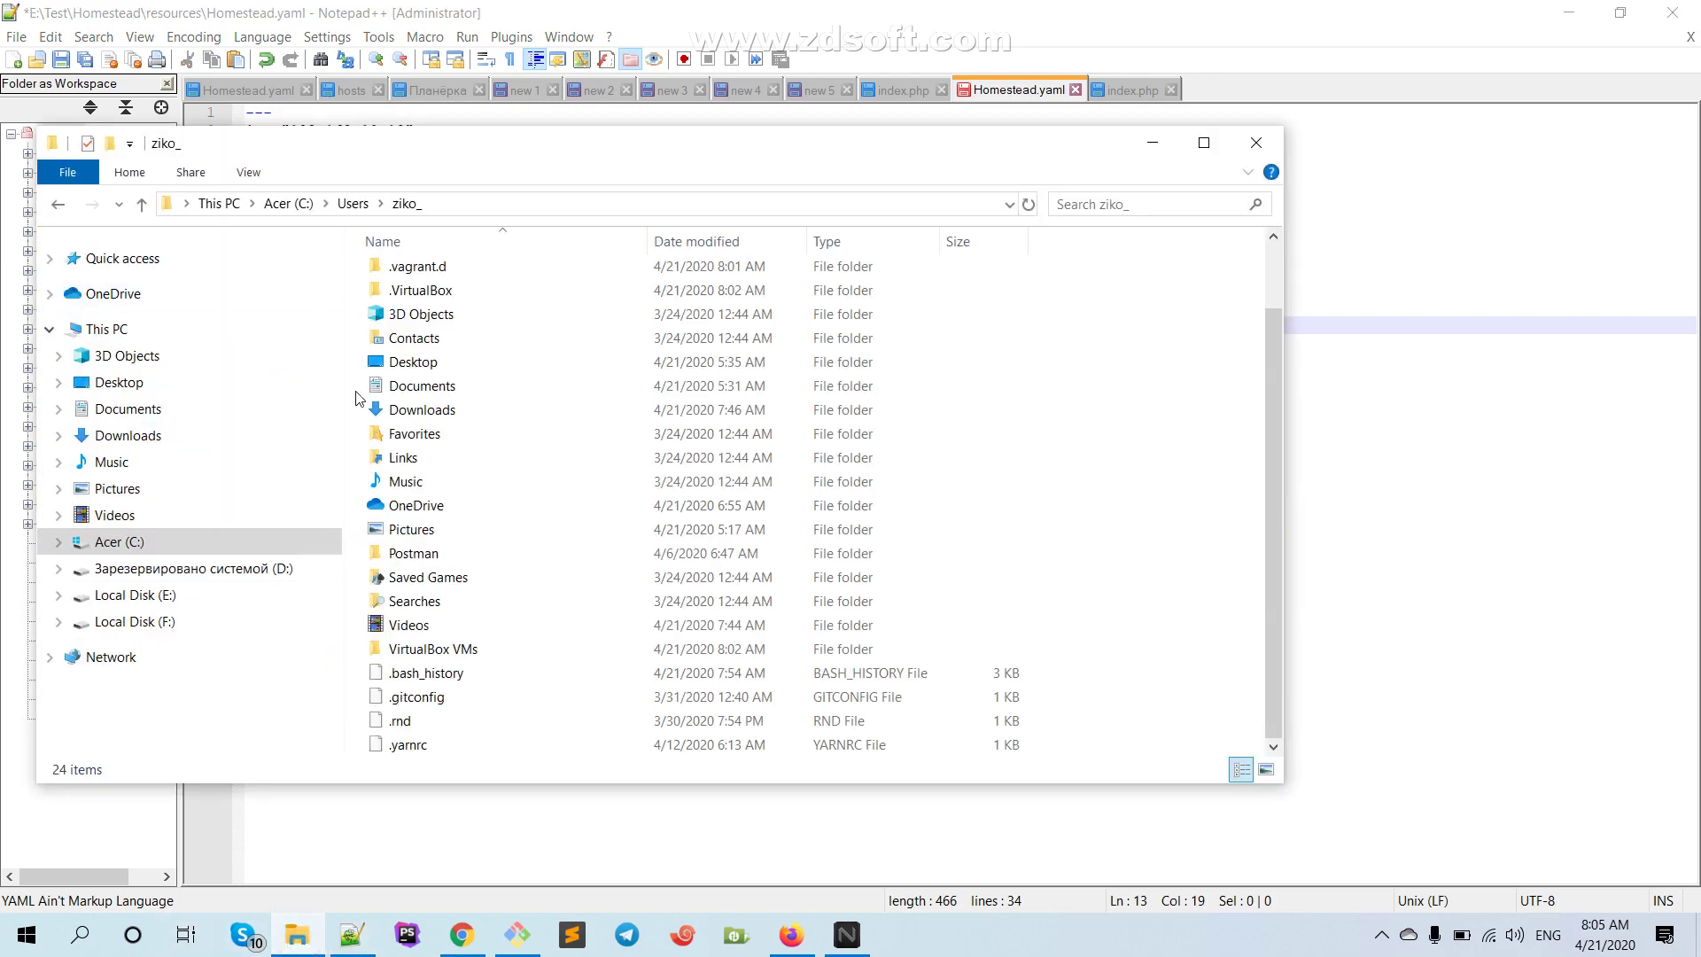
pyautogui.click(159, 594)
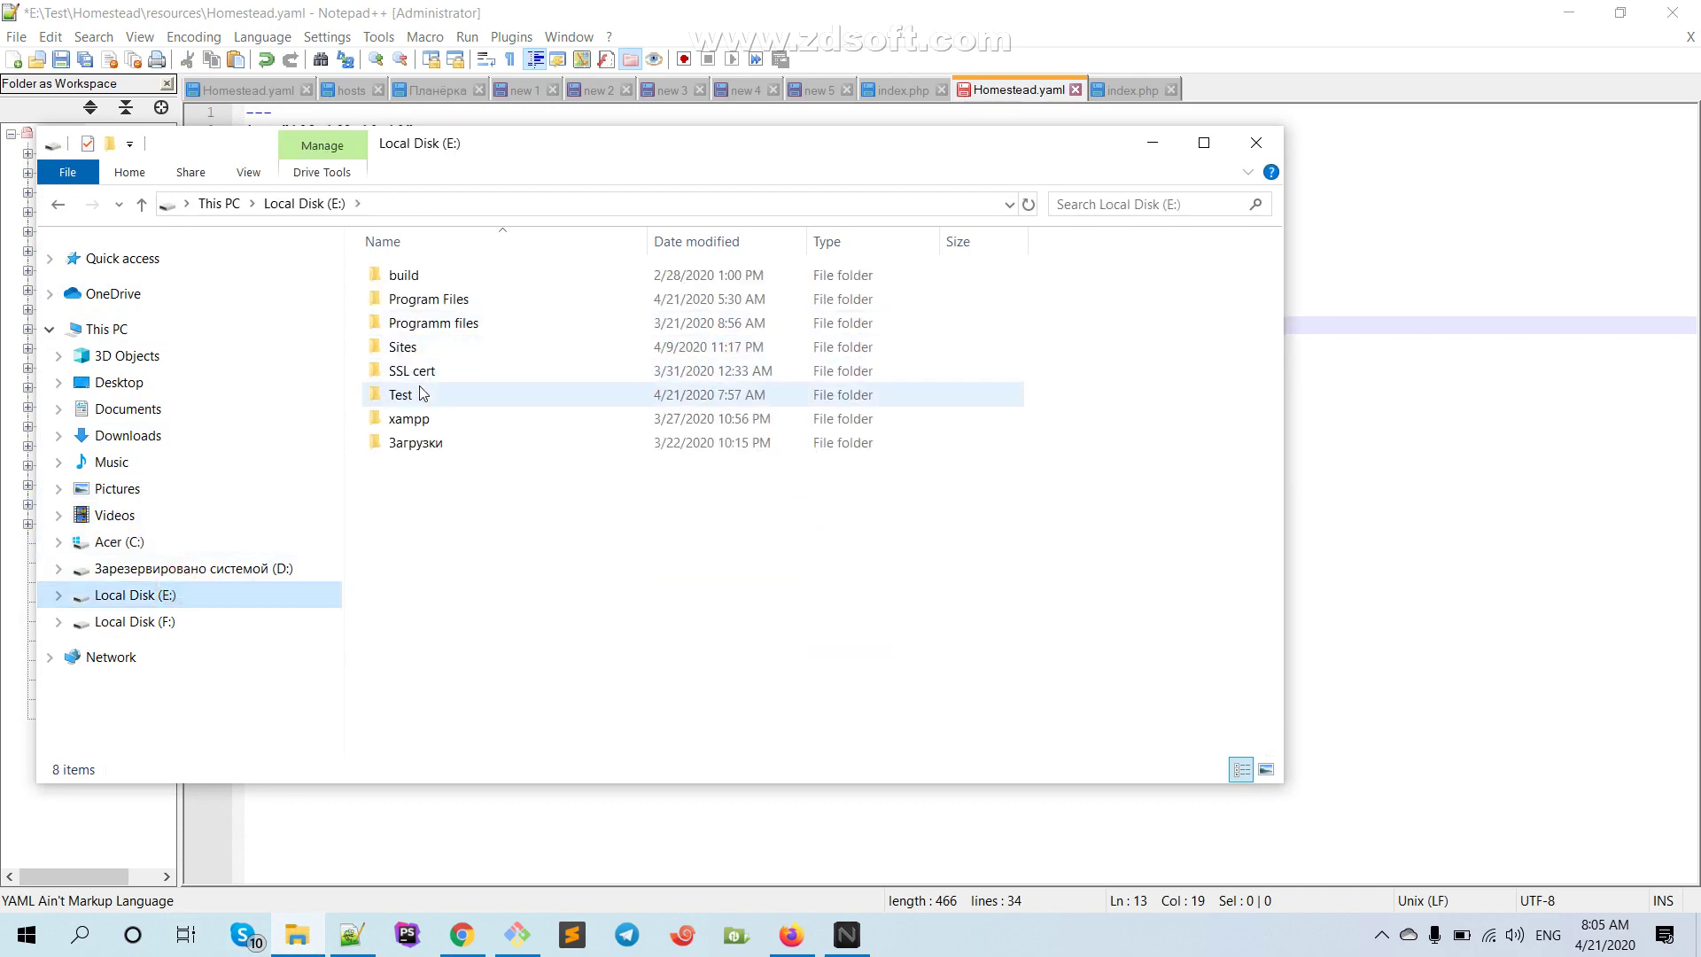
pyautogui.hotkey('alt', 'Tab')
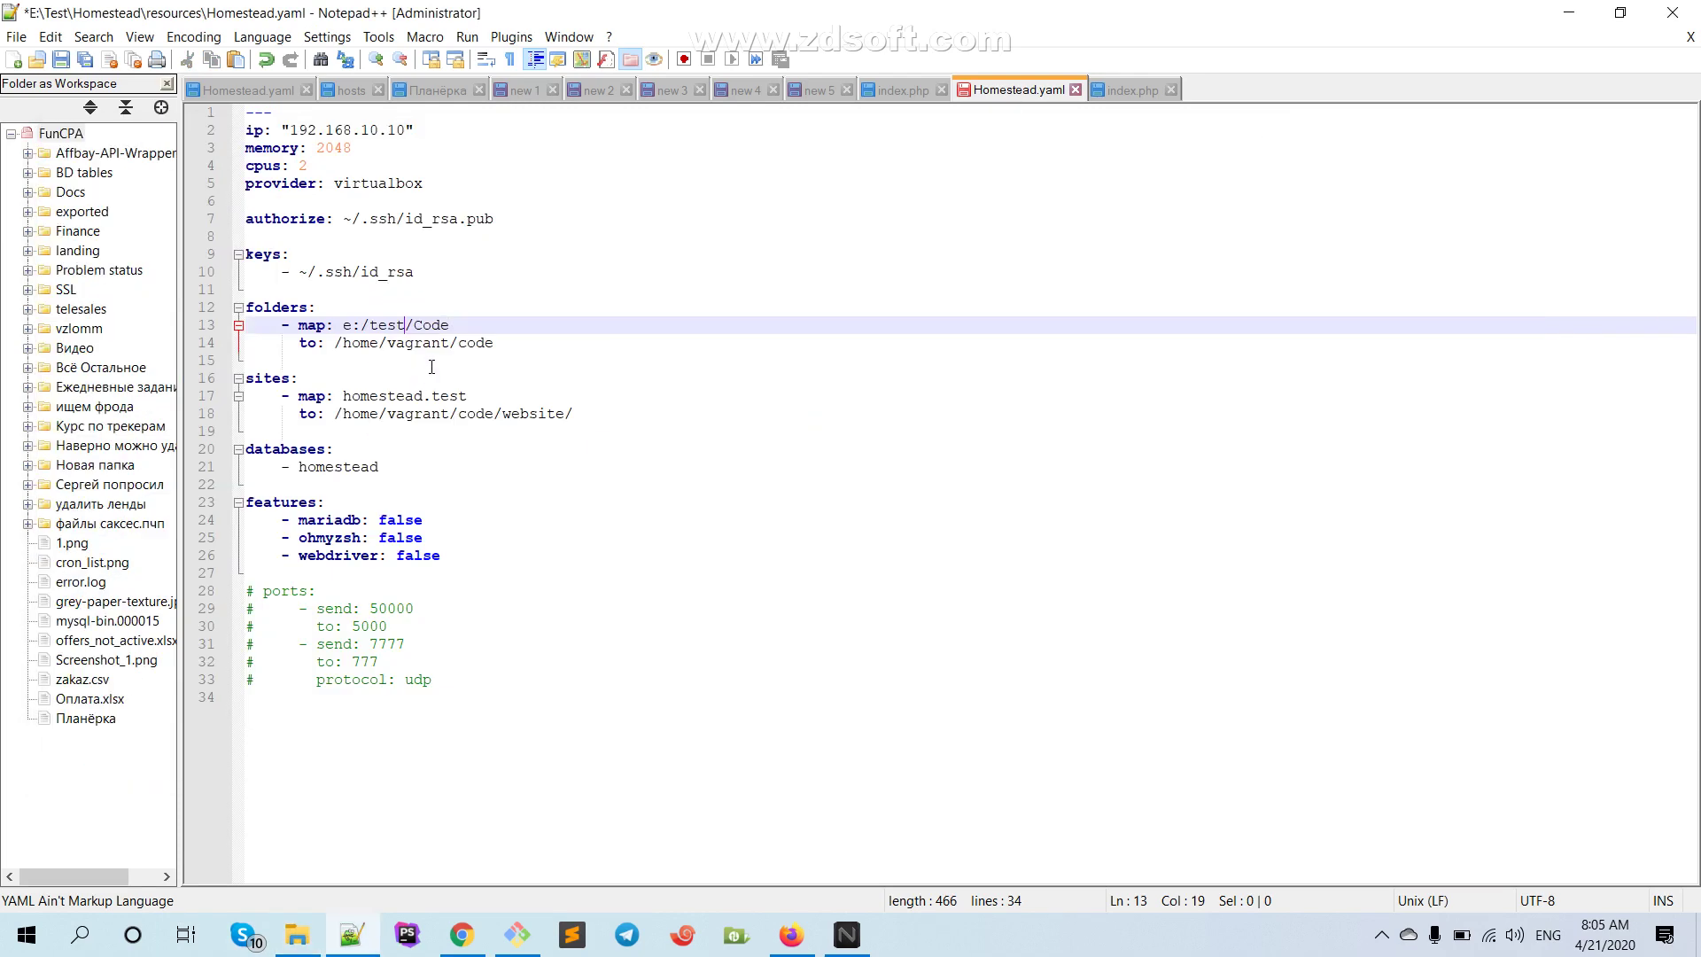
pyautogui.click(378, 325)
pyautogui.press('BackSpace')
pyautogui.write('T')
pyautogui.click(495, 316)
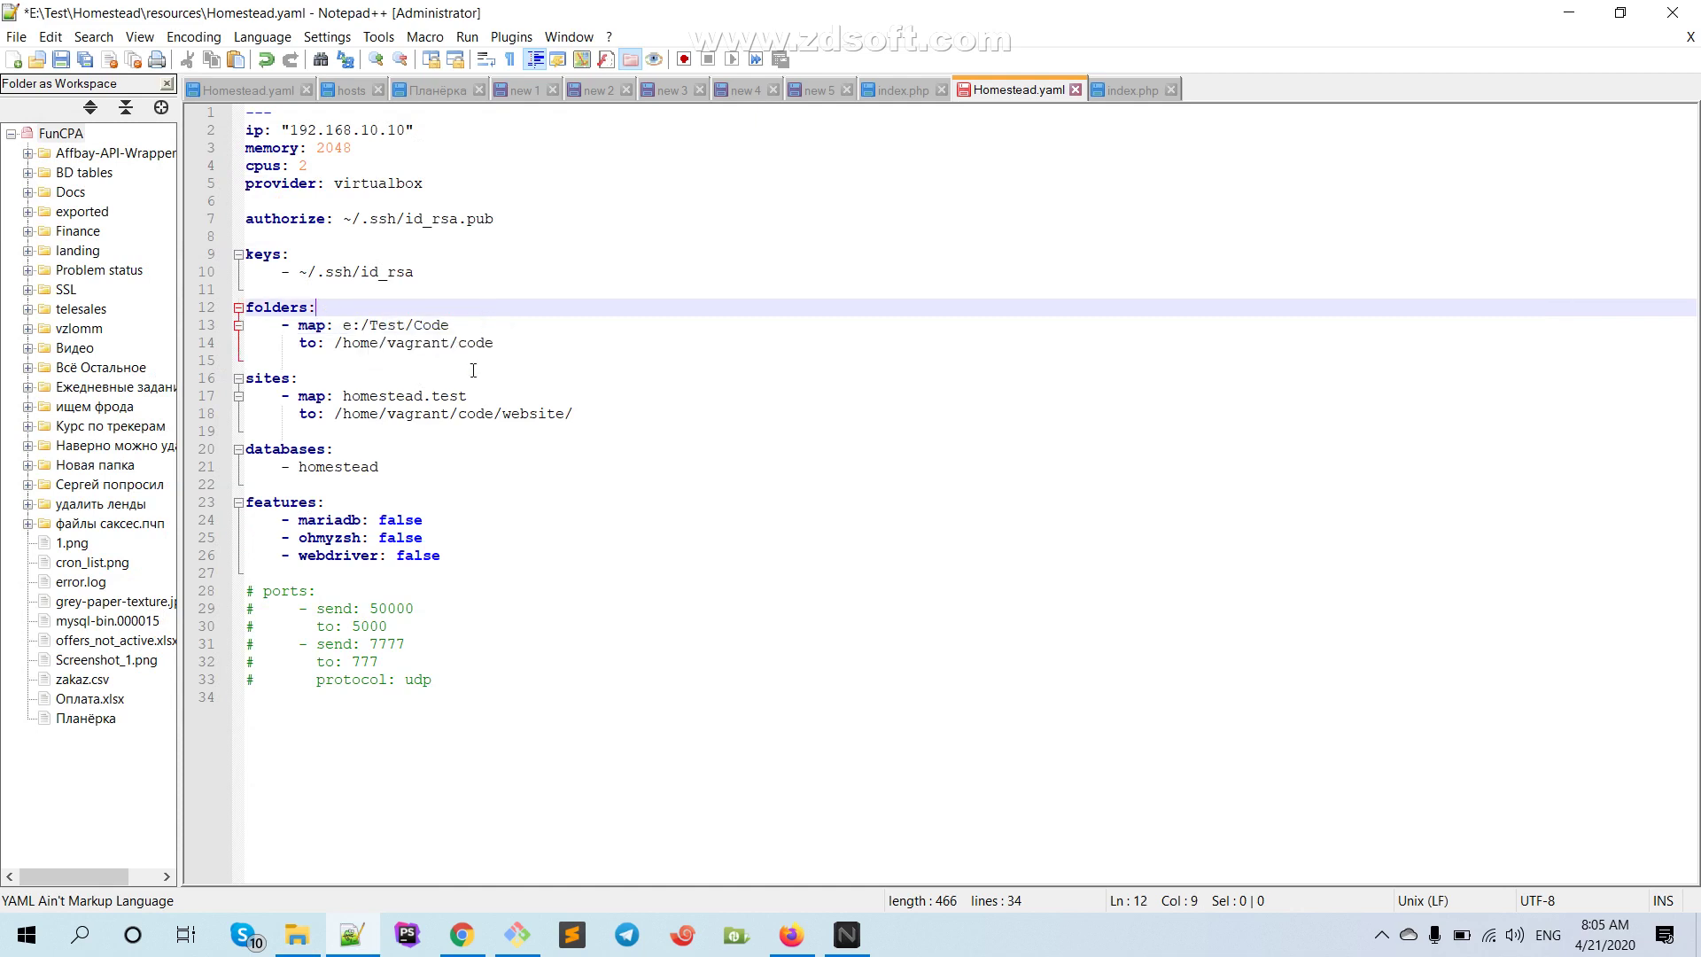
pyautogui.hotkey('ctrl', 's')
# Go to E:\Test\Homestead and run init.bat
pyautogui.click(297, 934)
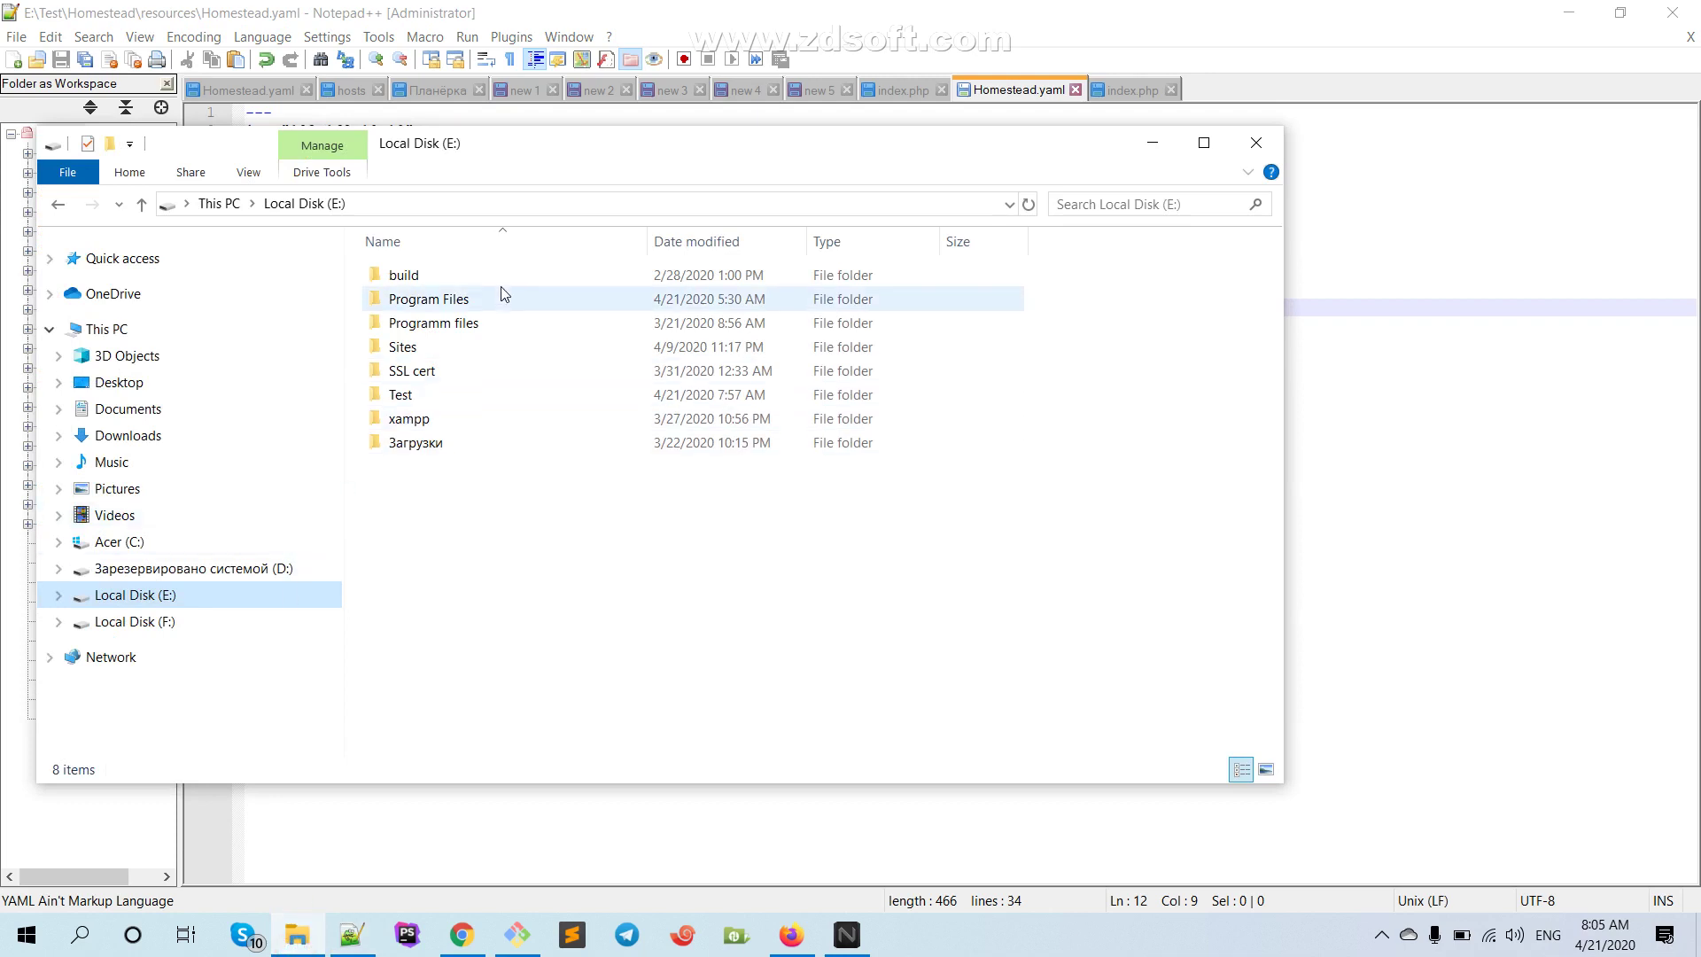
pyautogui.click(194, 600)
pyautogui.click(401, 399)
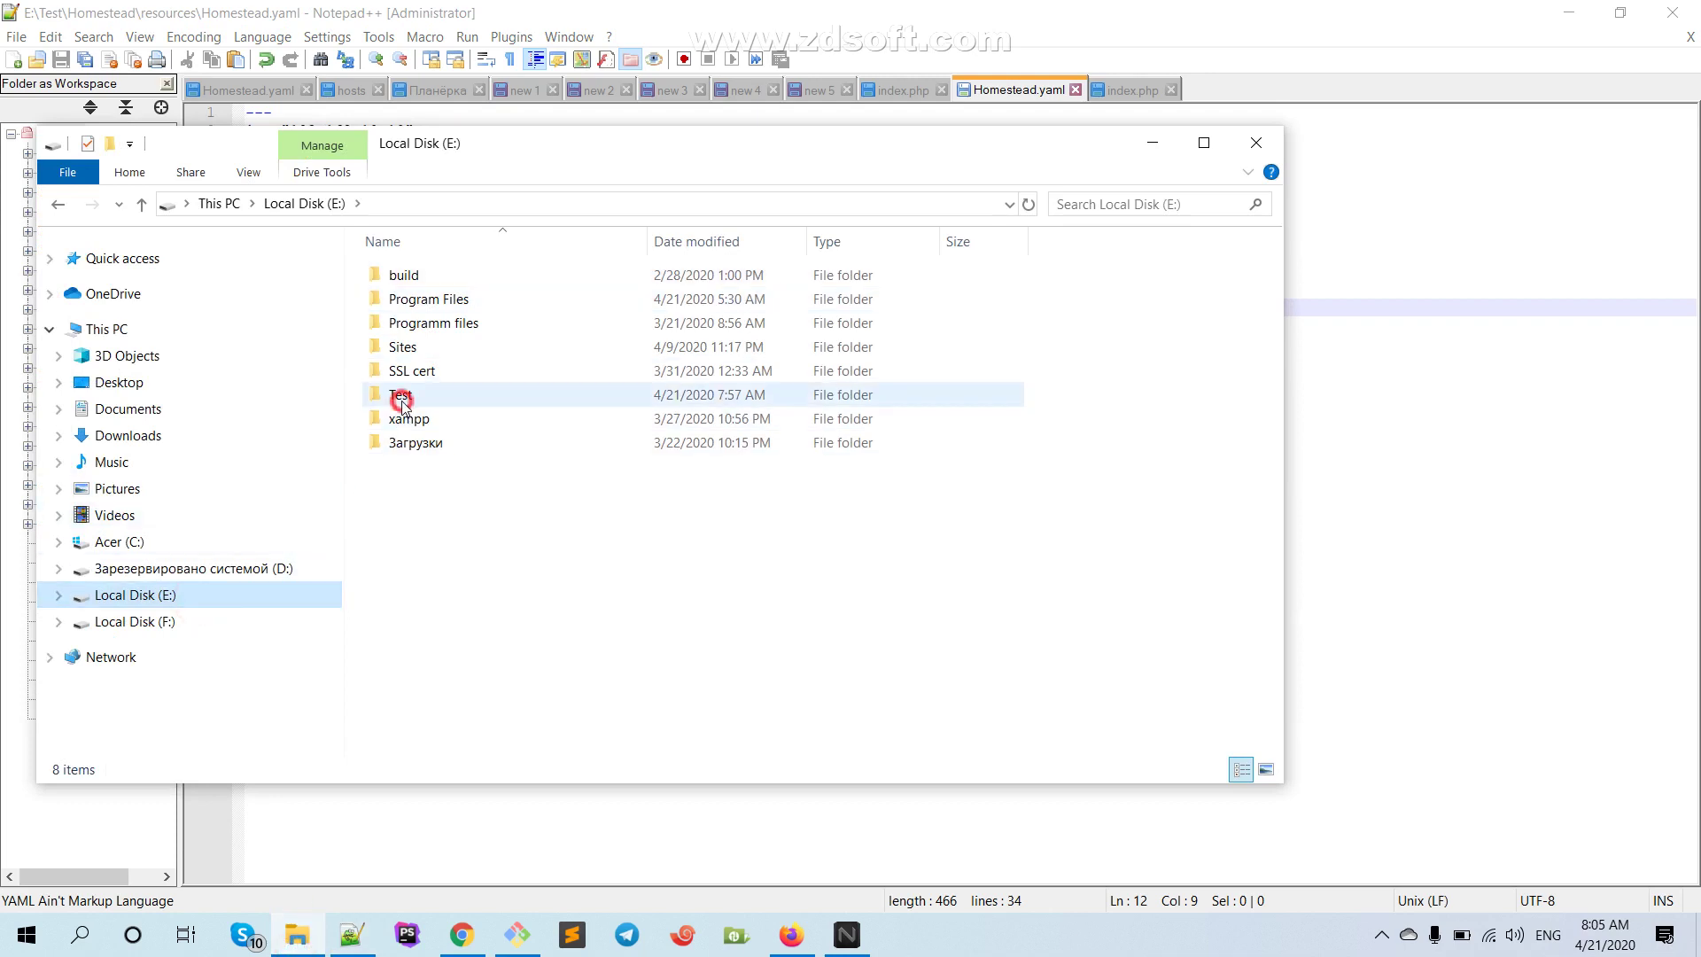
pyautogui.doubleClick(401, 398)
pyautogui.doubleClick(416, 299)
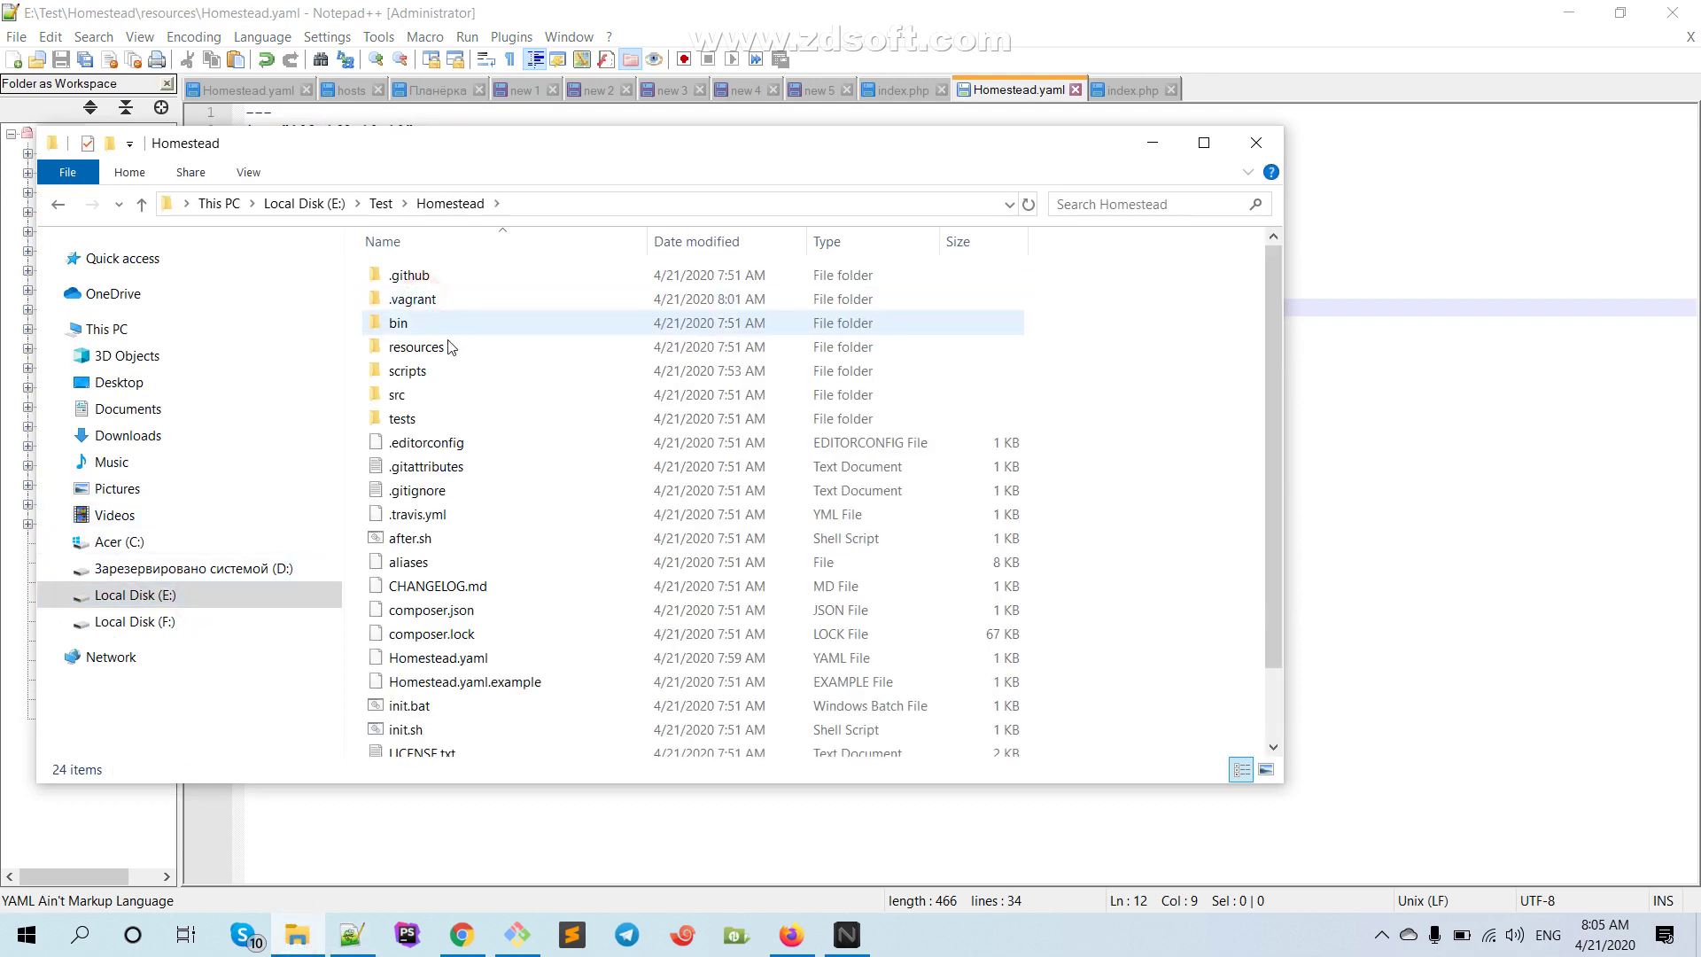
pyautogui.doubleClick(427, 705)
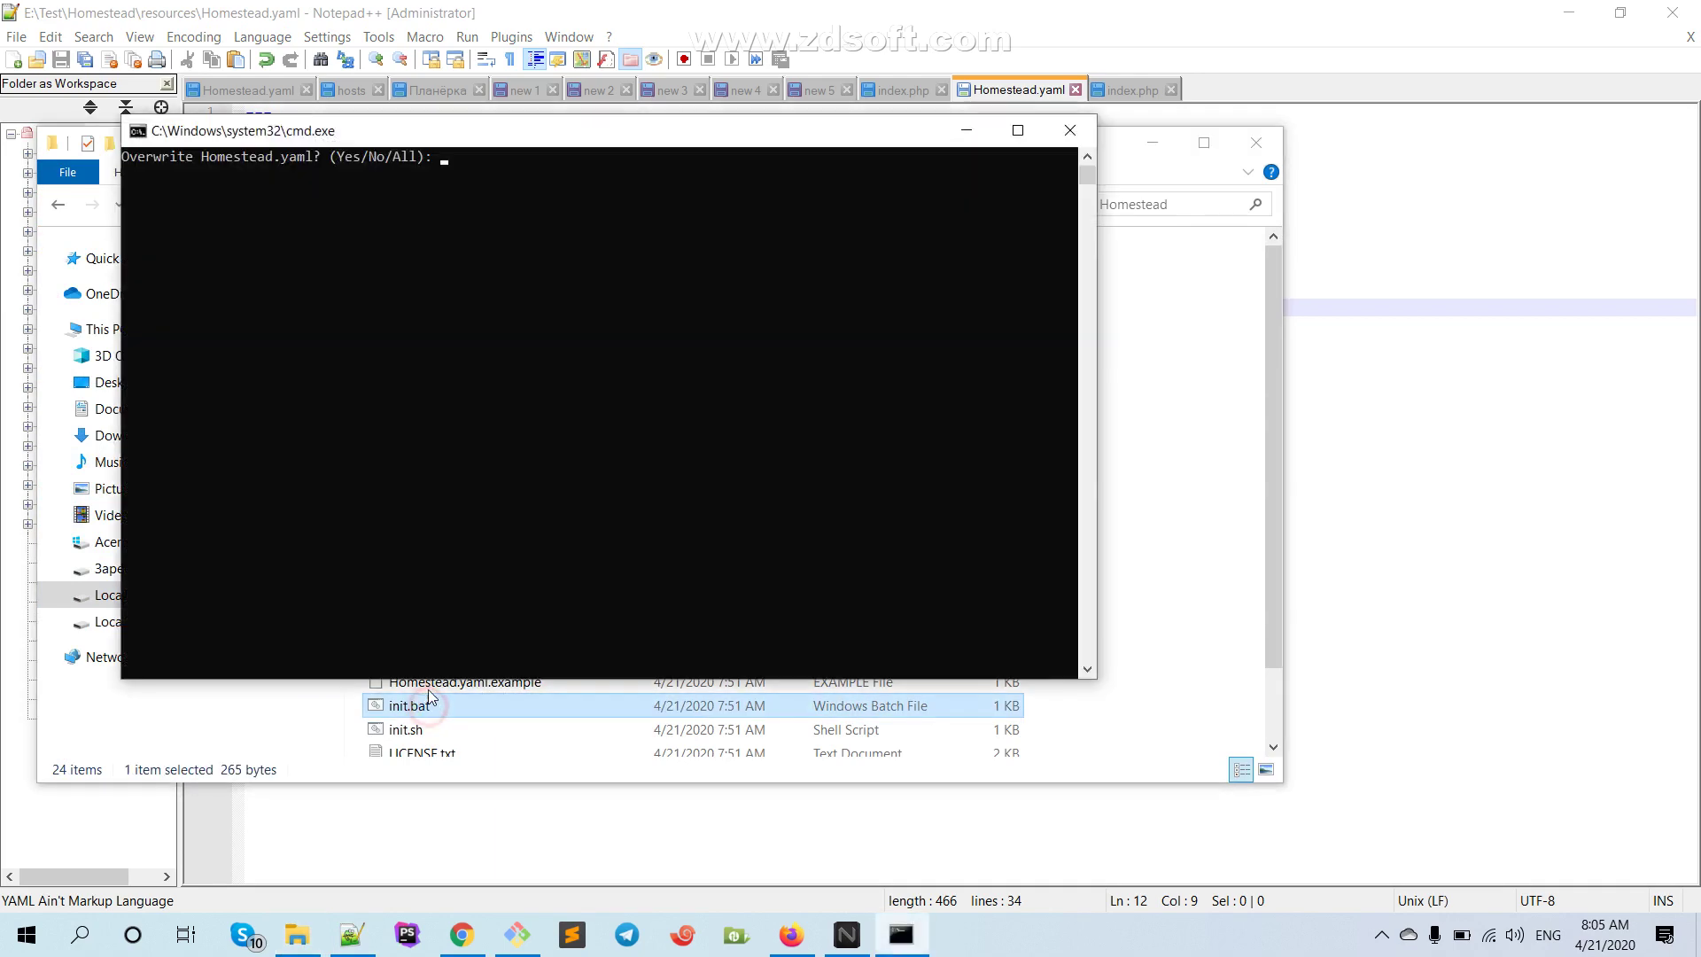
# Answer Y to overwrite Homestead.yaml, after.sh and aliases
pyautogui.write('Y')
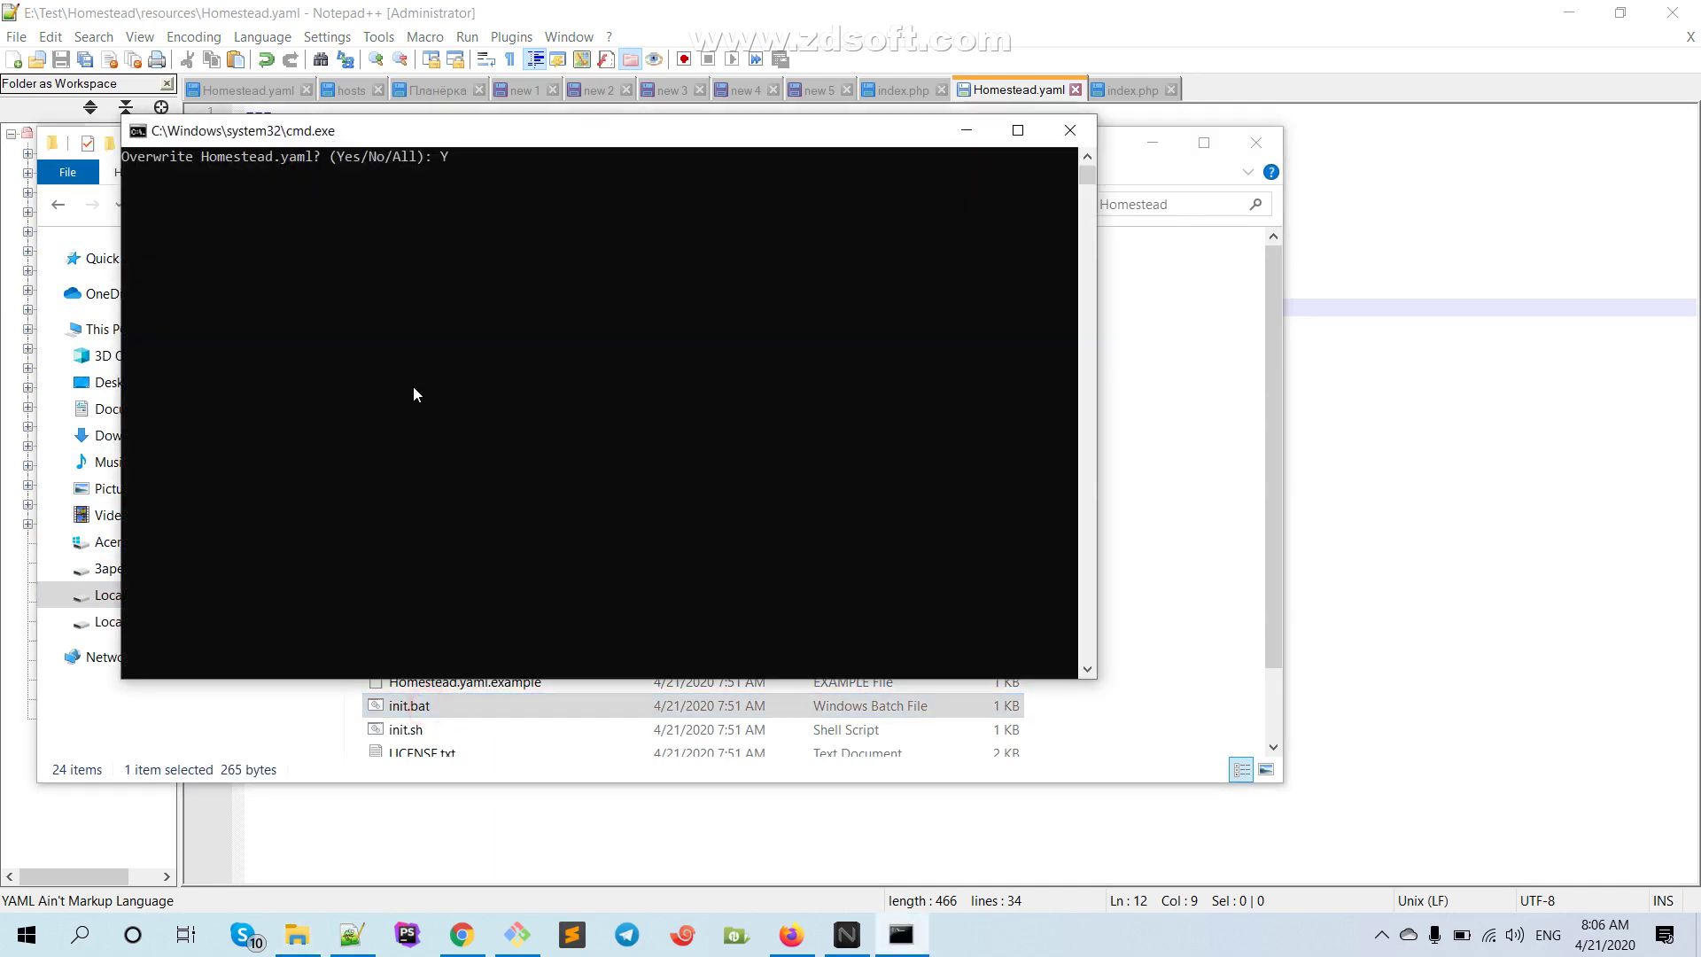
pyautogui.press('Return')
pyautogui.write('Y')
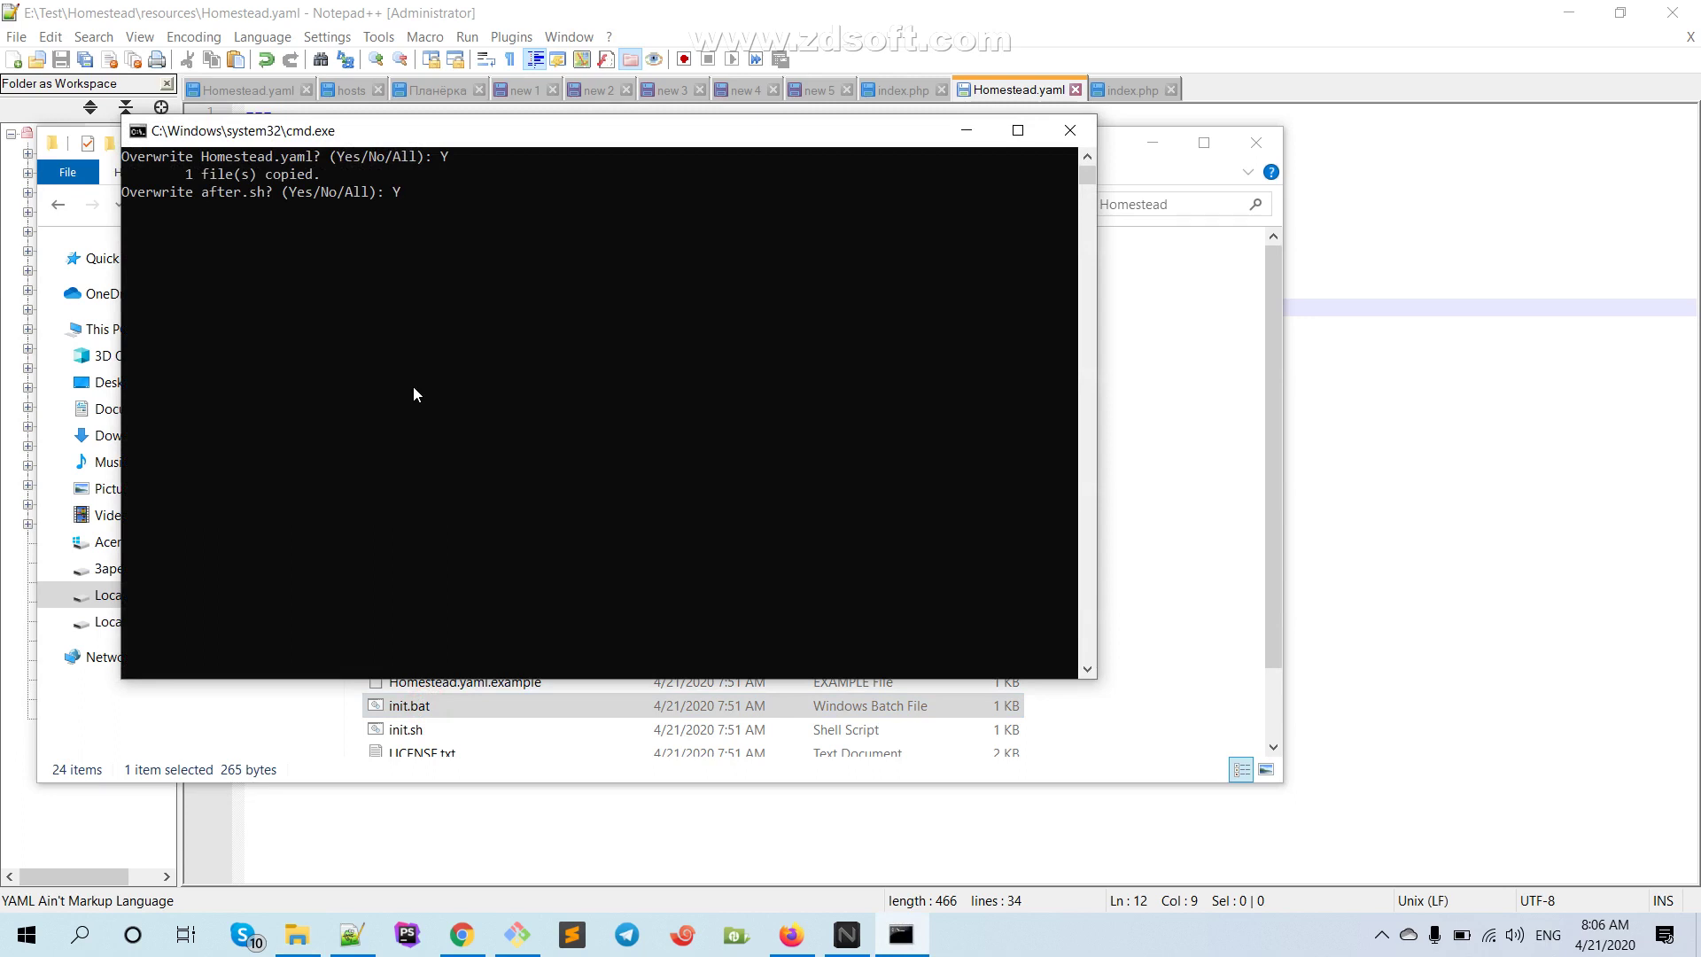
pyautogui.press('Return')
pyautogui.write('Y')
pyautogui.press('Return')
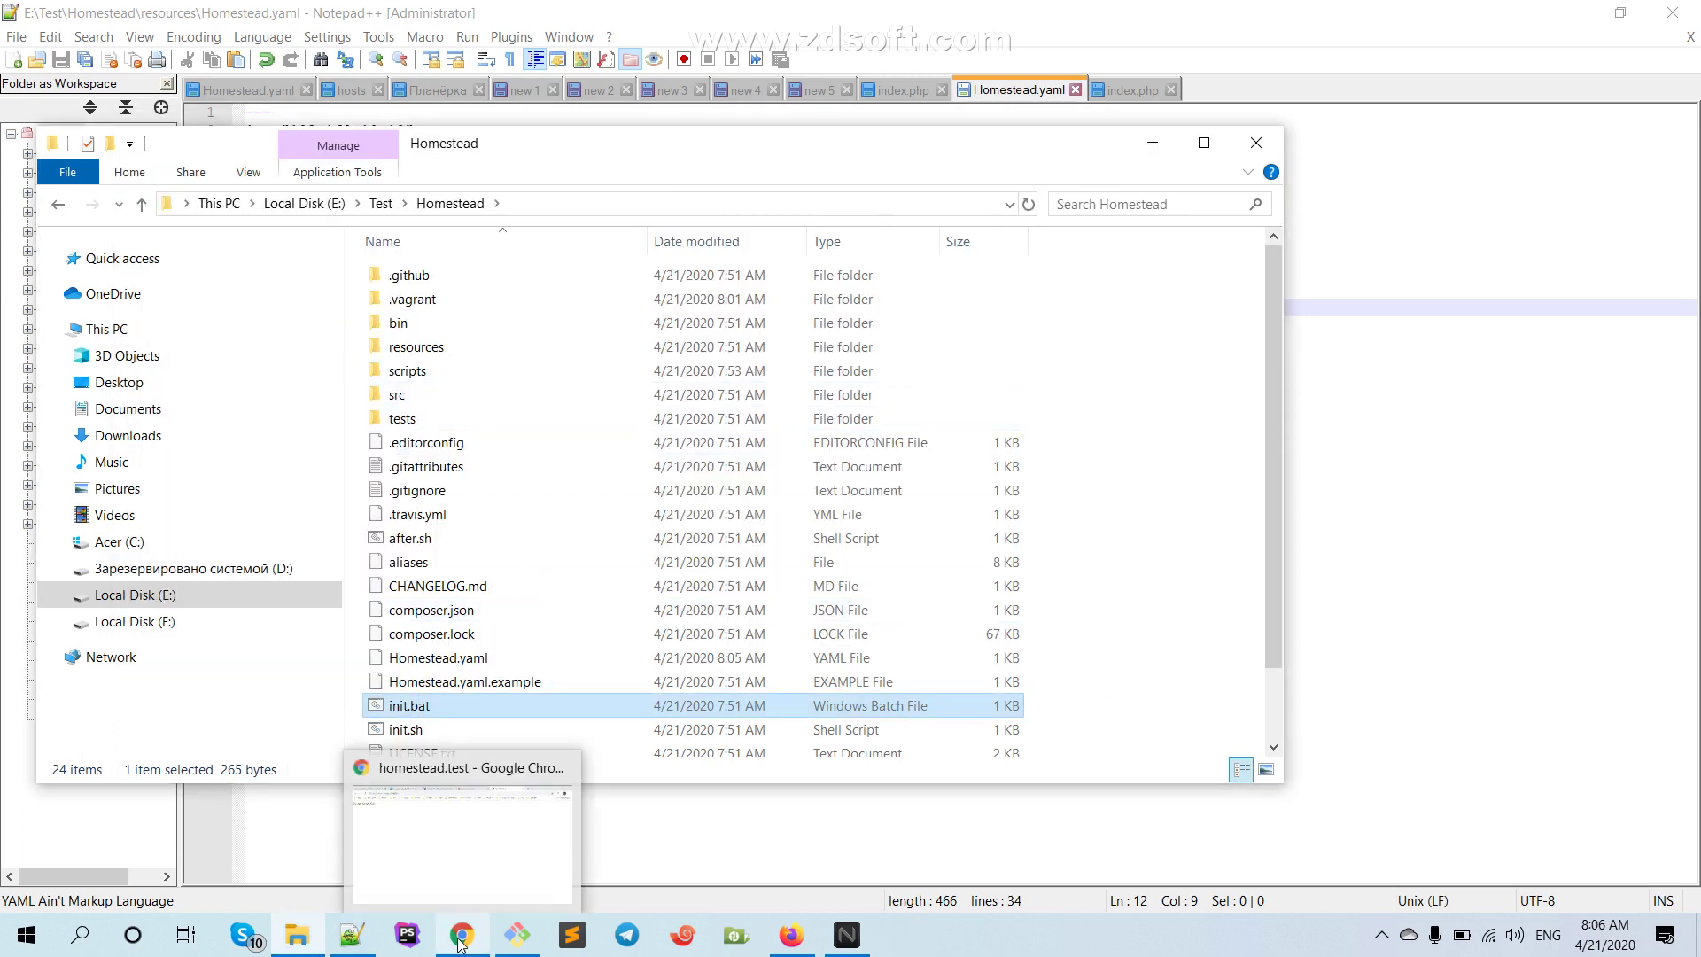
# Run vagrant reload --provision in Git Bash
pyautogui.click(513, 944)
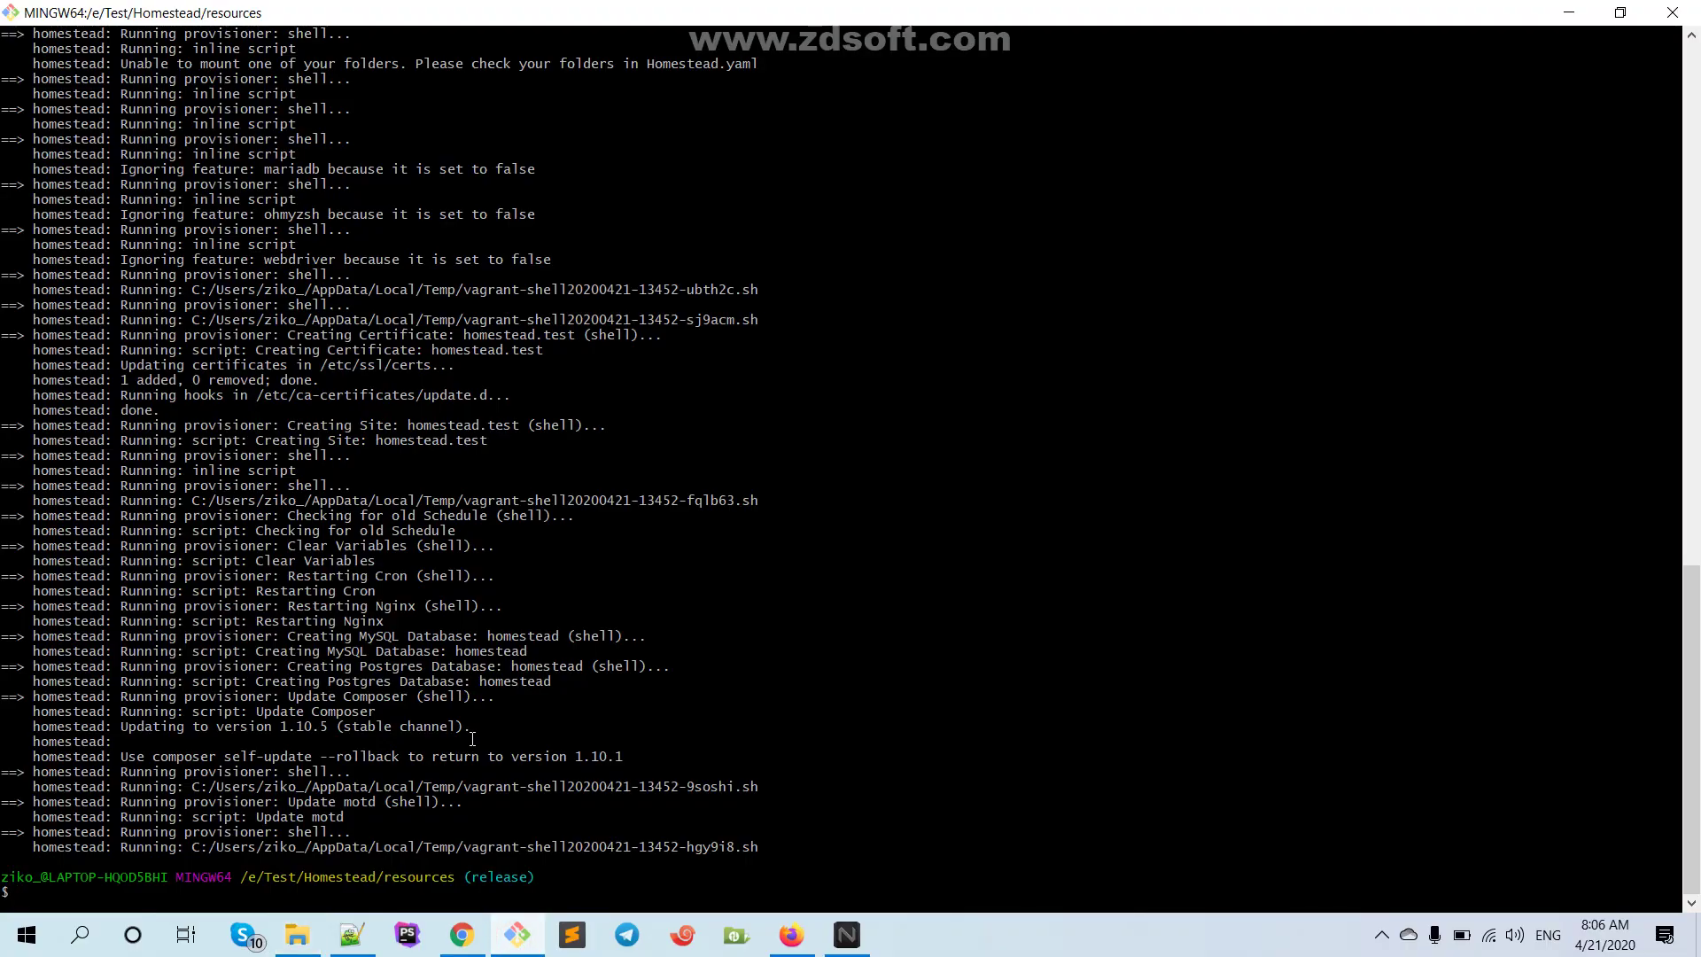
pyautogui.write('vagrant')
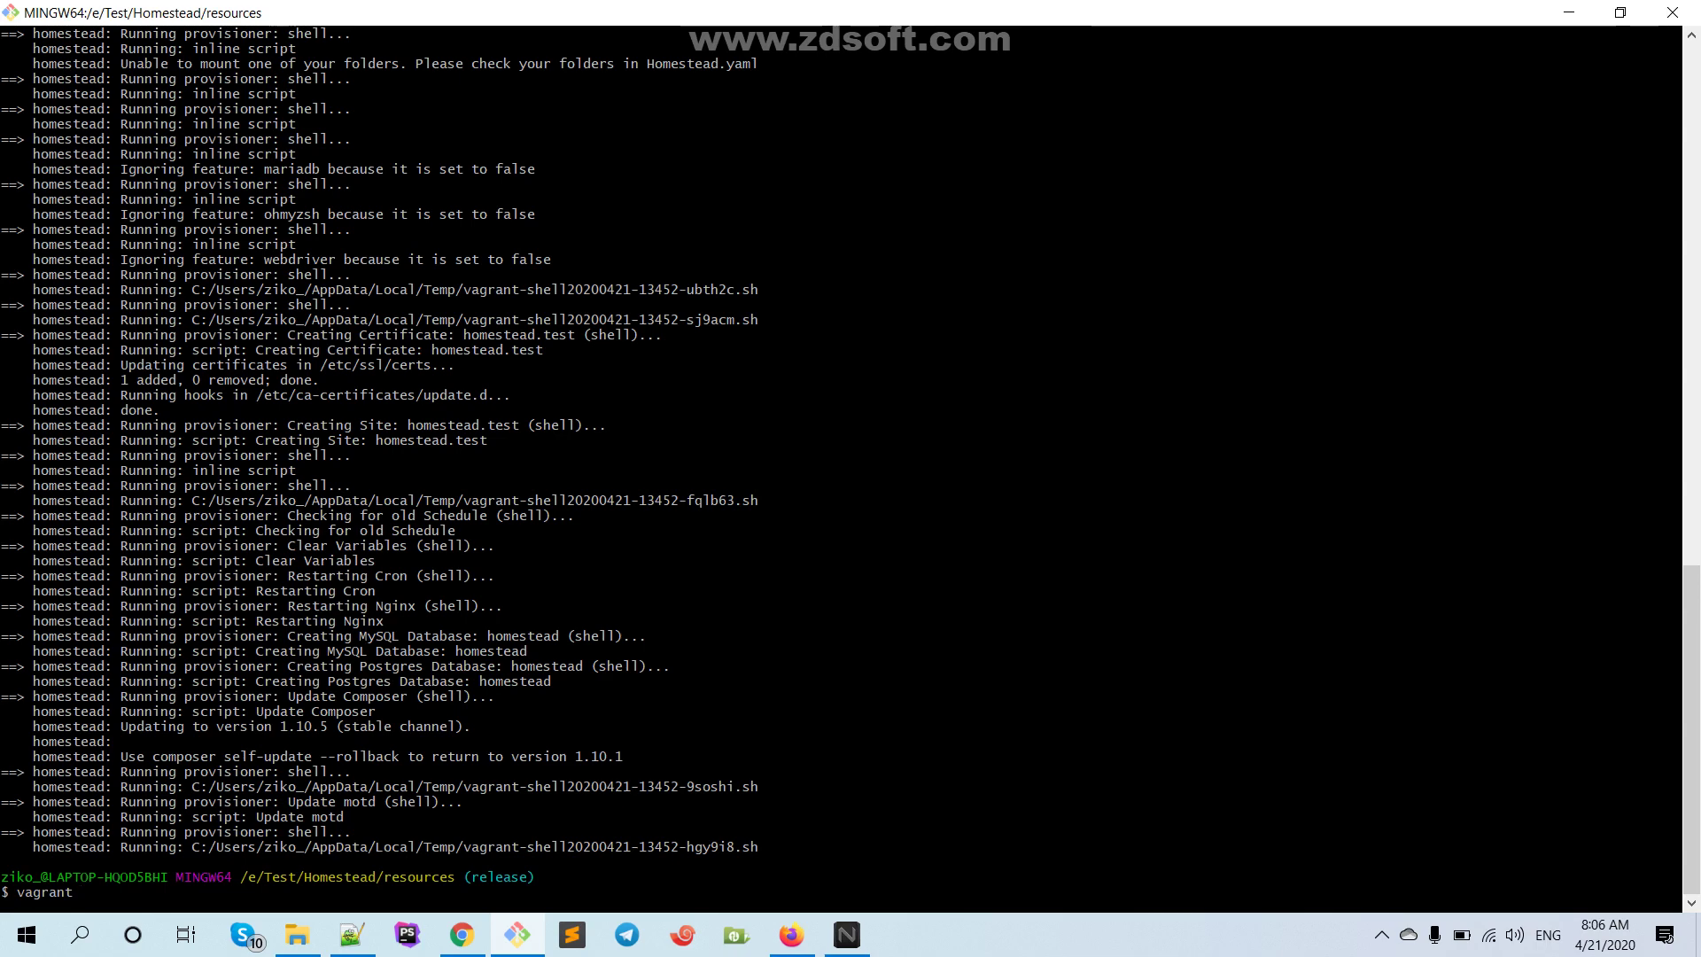
pyautogui.write('reload --p')
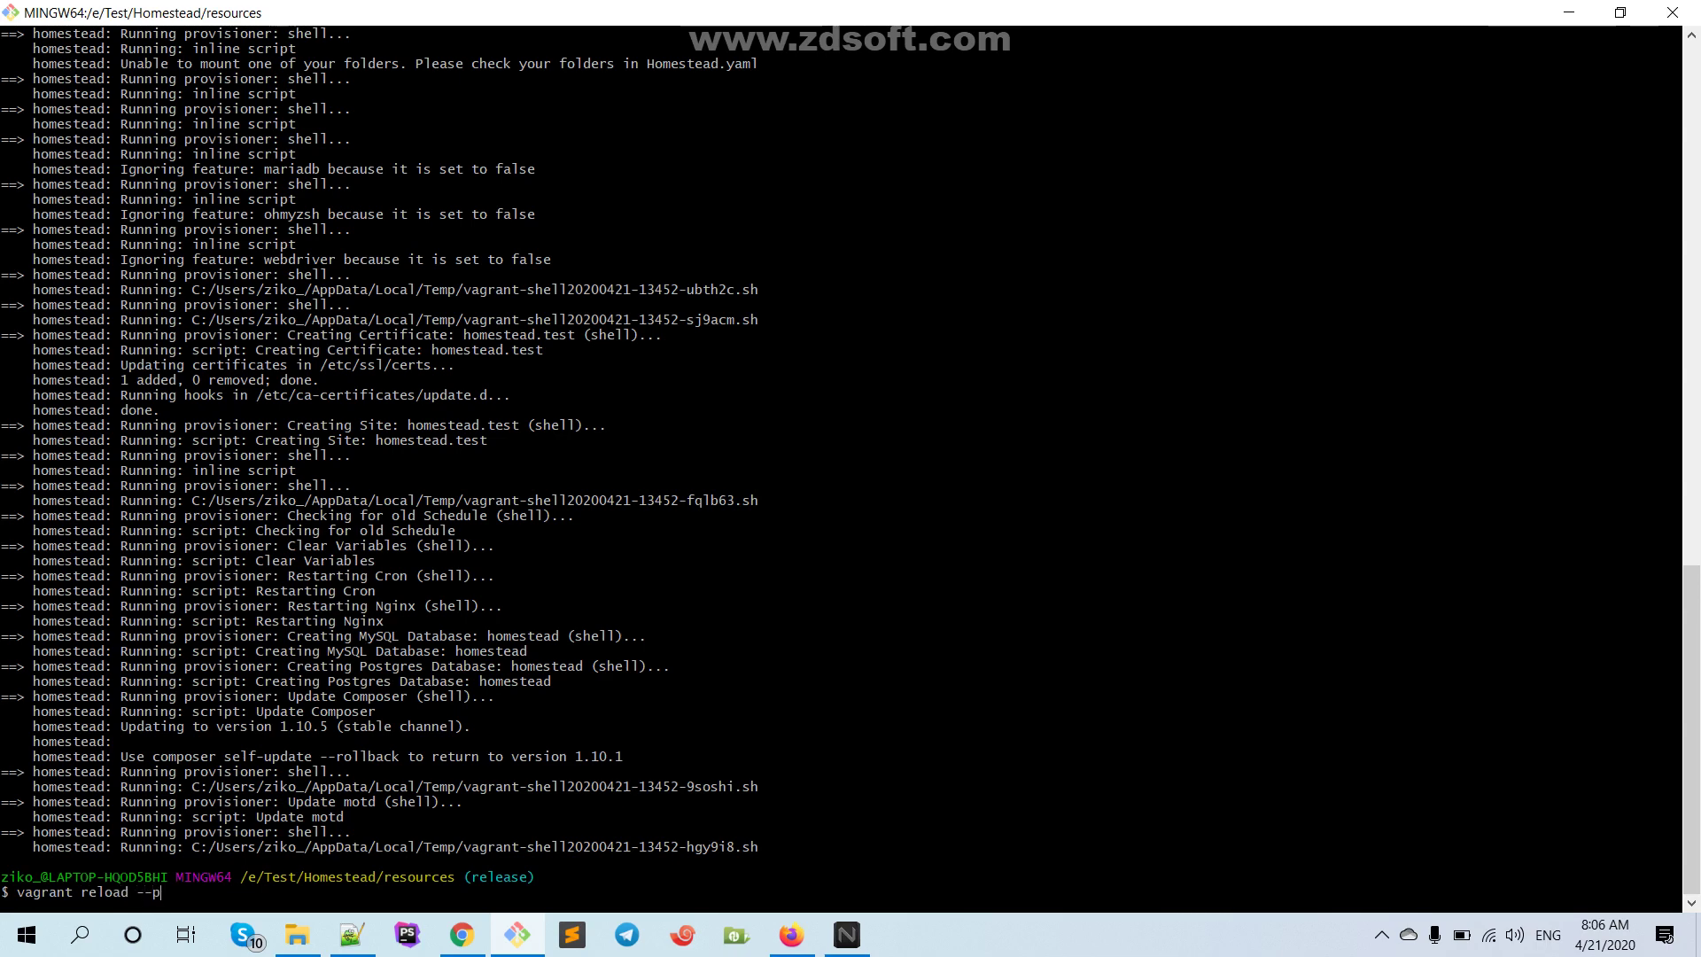
pyautogui.write('rovision')
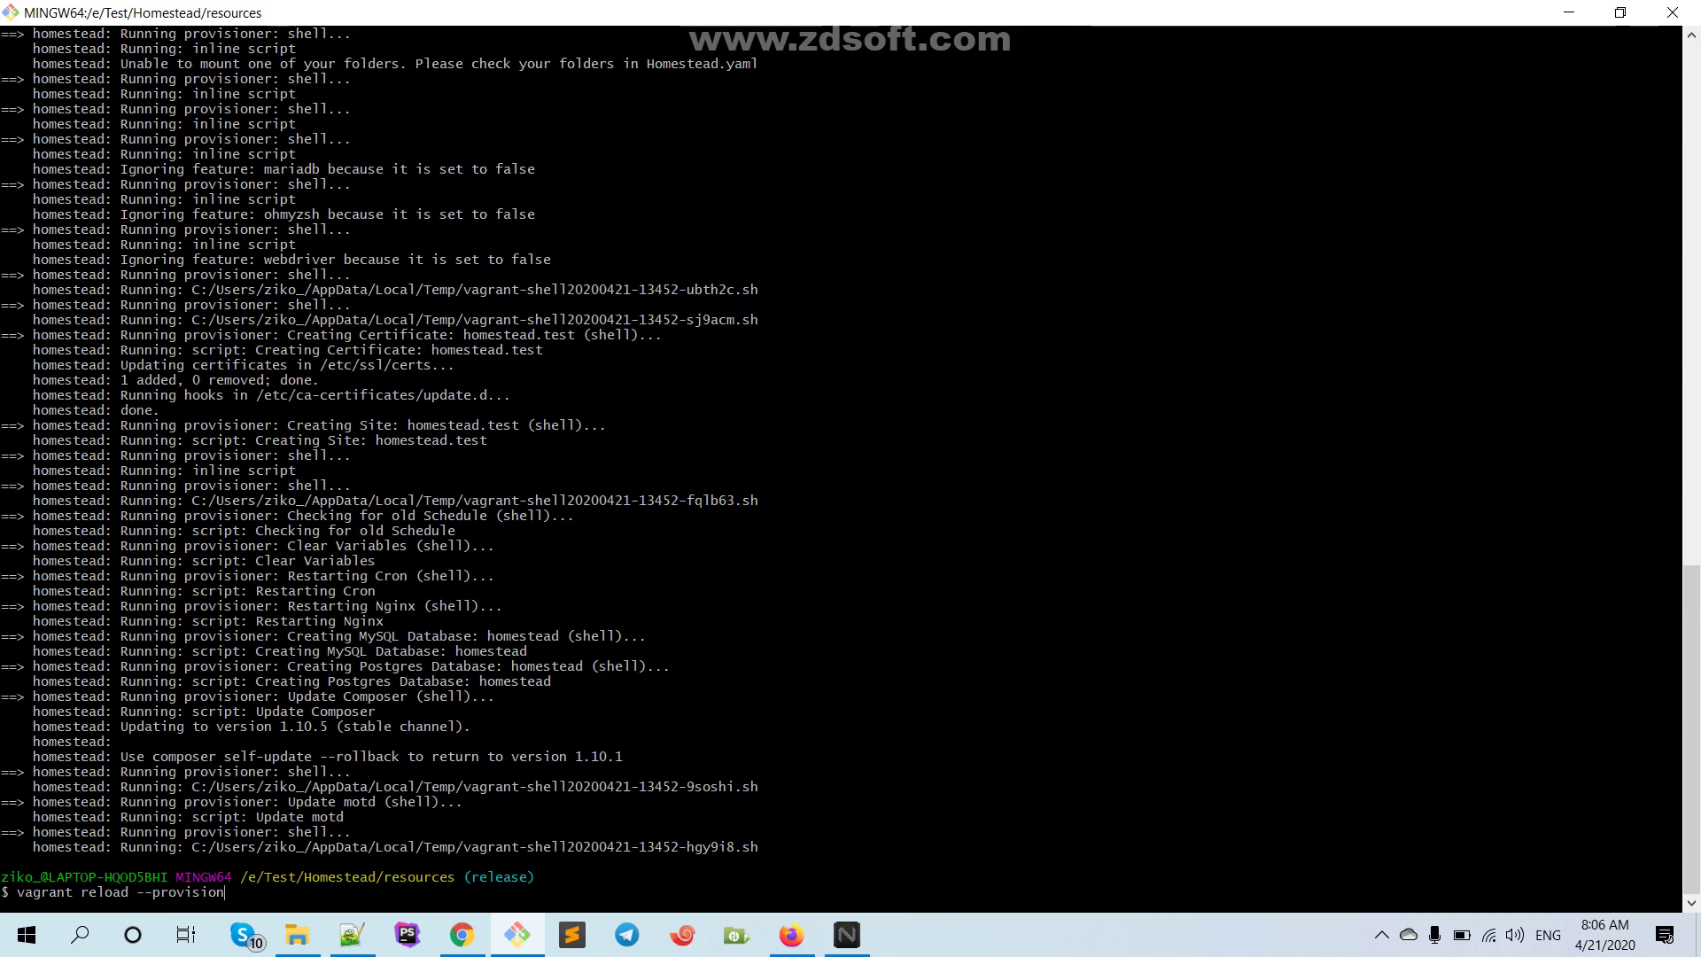
pyautogui.press('Return')
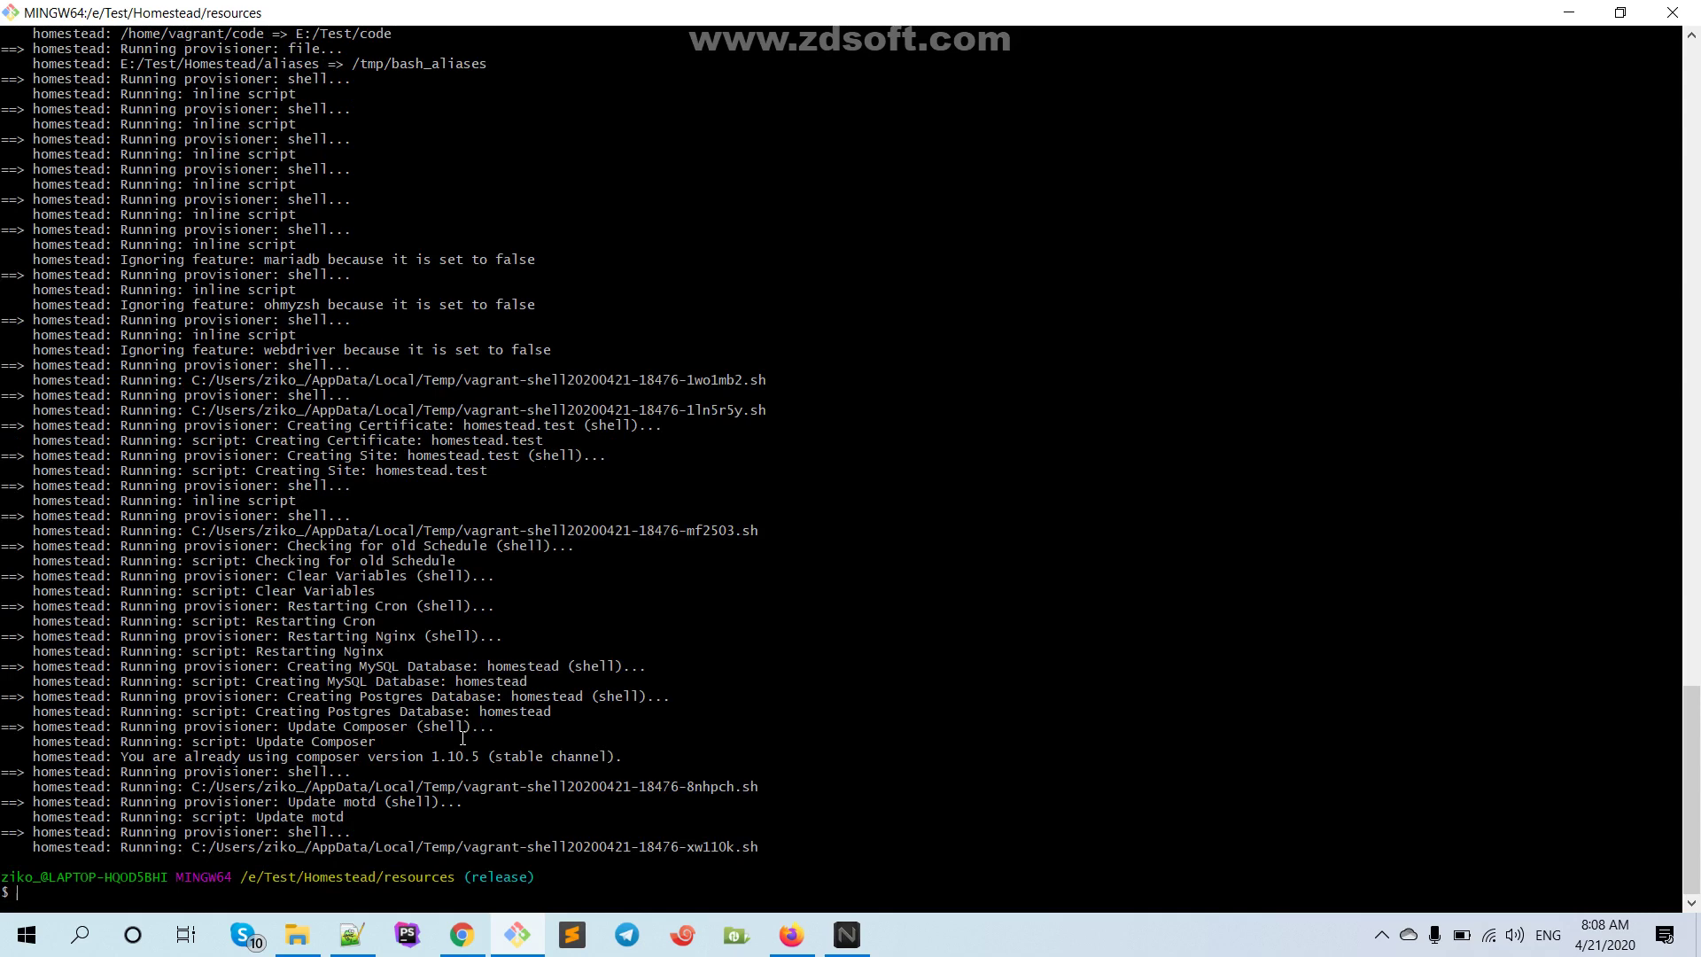
# Check the finished reprovisioning output, then switch to Chrome's homestead.test tab
pyautogui.scroll(3, 428, 737)
pyautogui.scroll(-3, 420, 742)
pyautogui.click(454, 942)
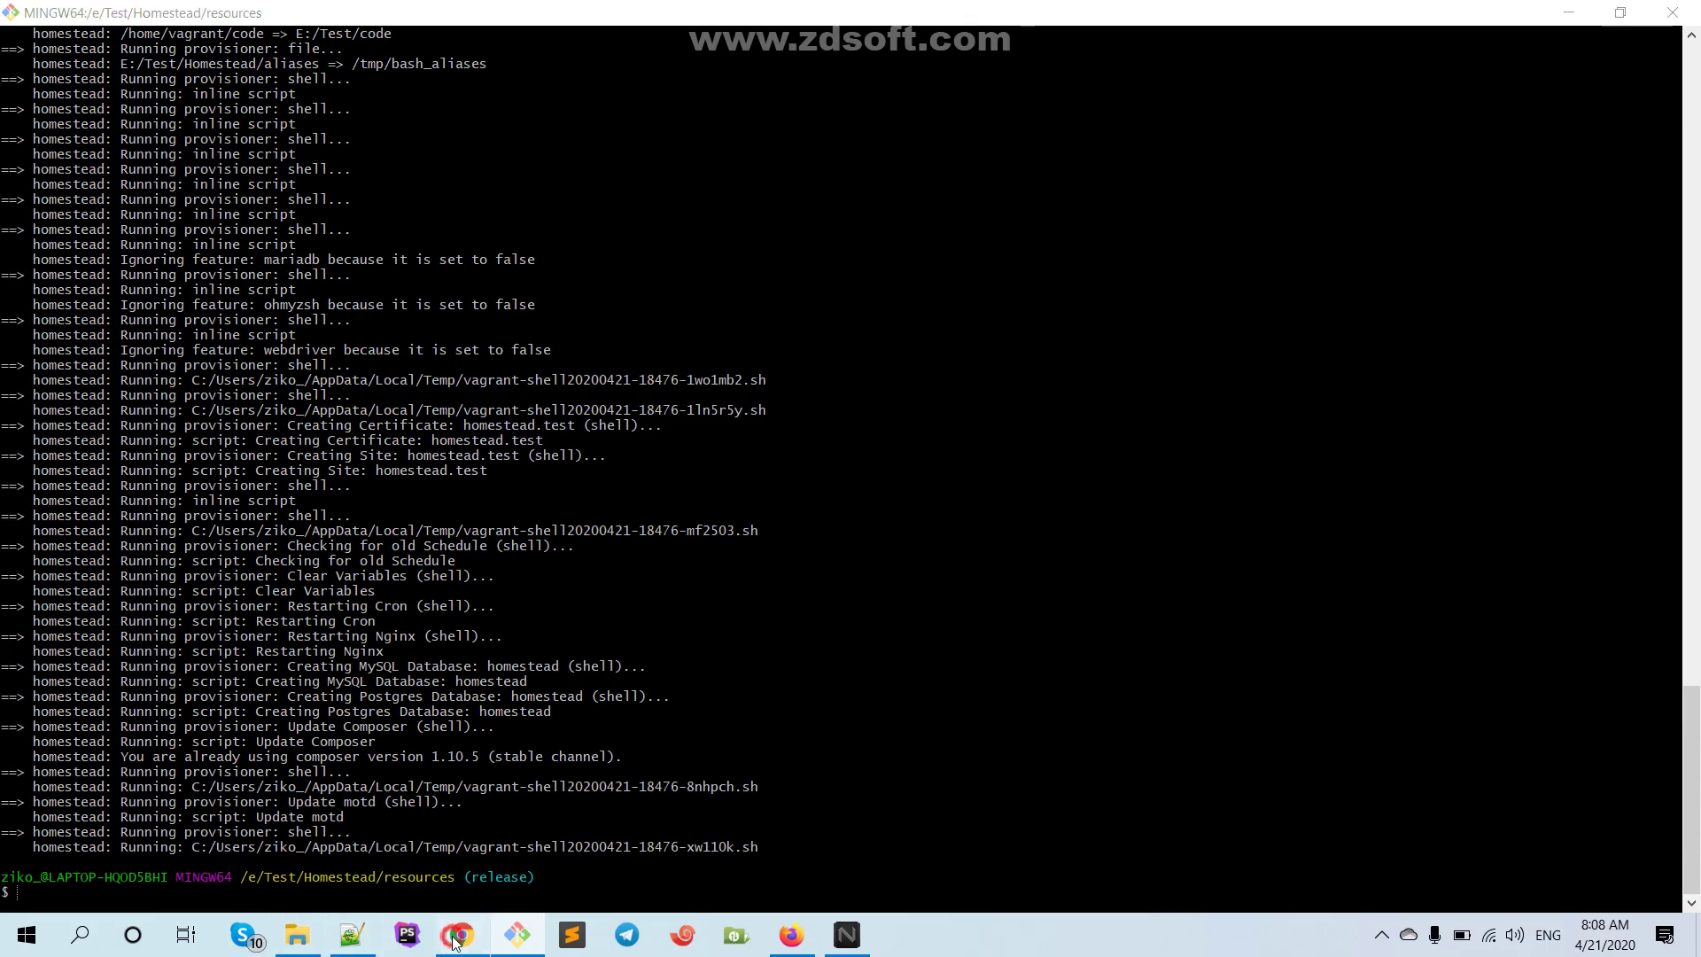
# Reload homestead.test, which shows the echo "Homestead ishleyir"; line as plain text
pyautogui.click(93, 58)
pyautogui.moveTo(15, 130); pyautogui.dragTo(269, 144)
pyautogui.click(260, 206)
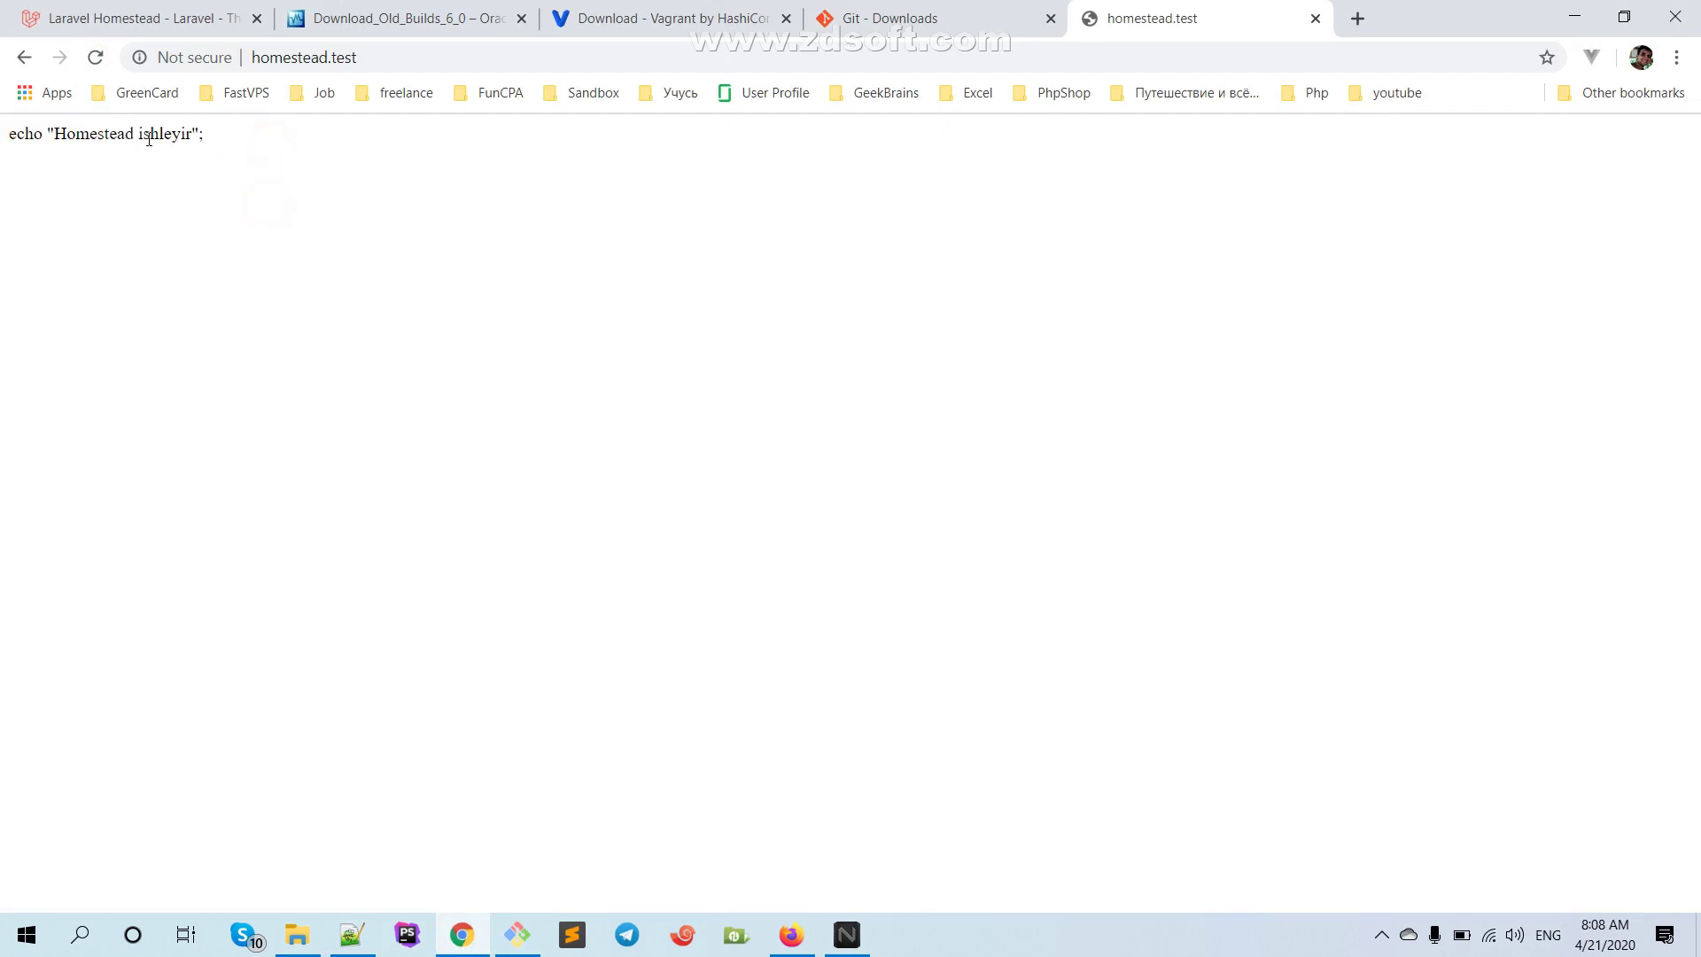
# Add a <?php opening tag above the echo line in index.php and save it
pyautogui.click(351, 935)
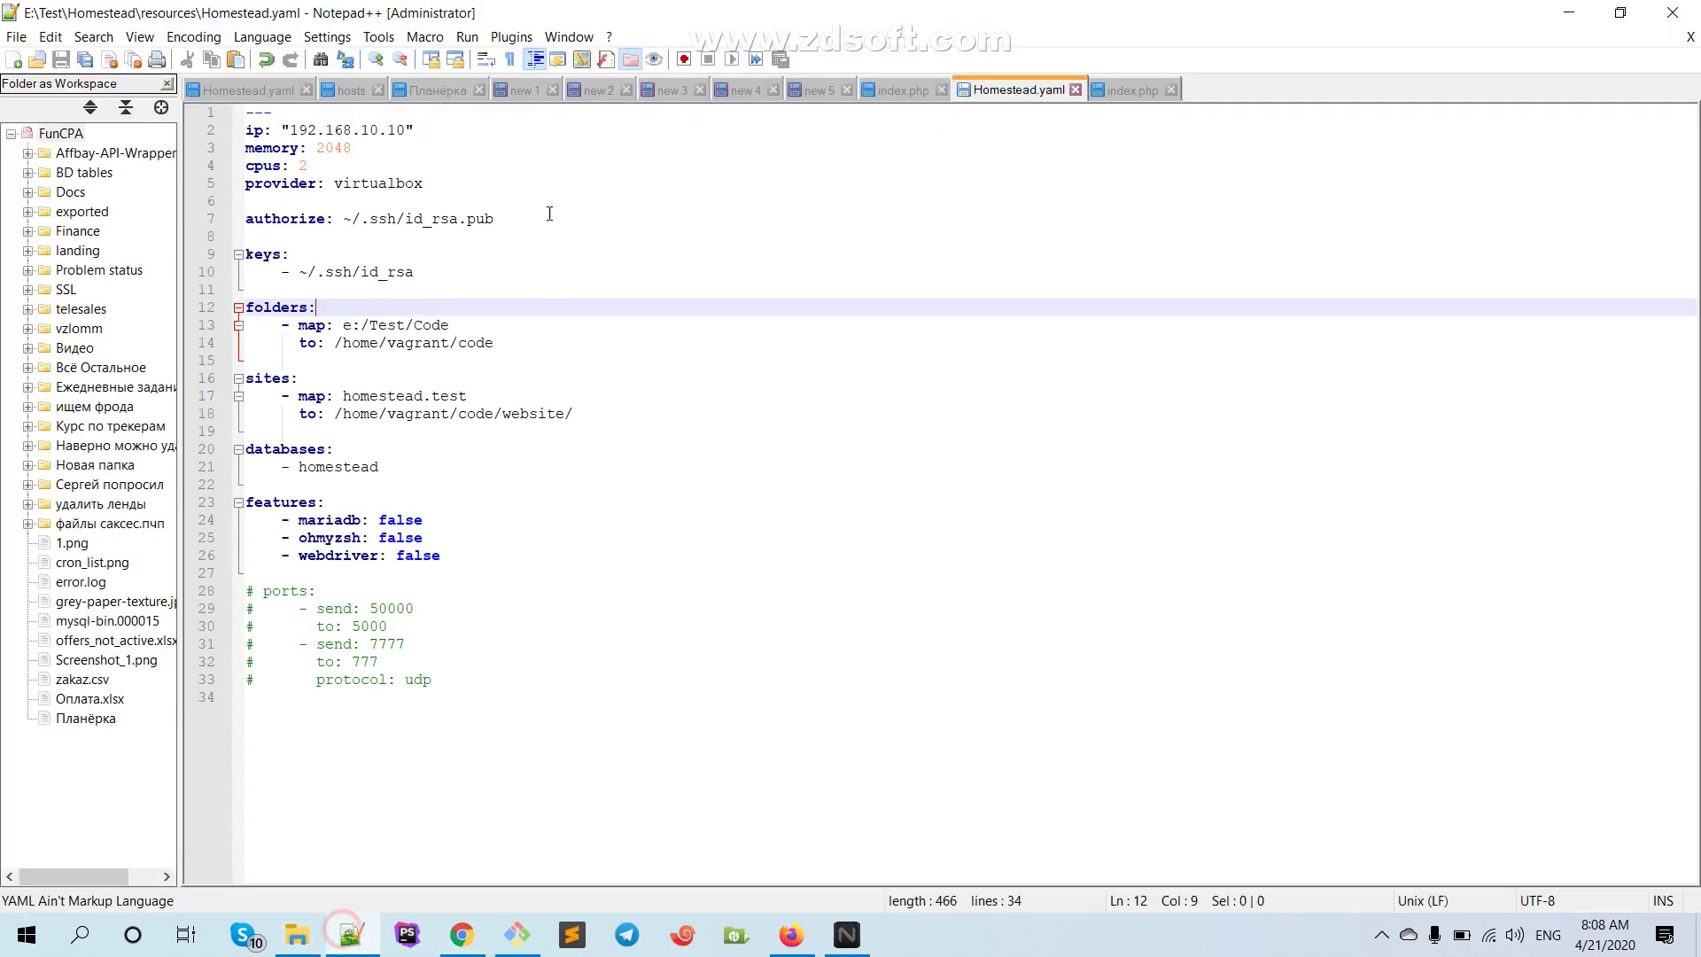
pyautogui.click(1118, 88)
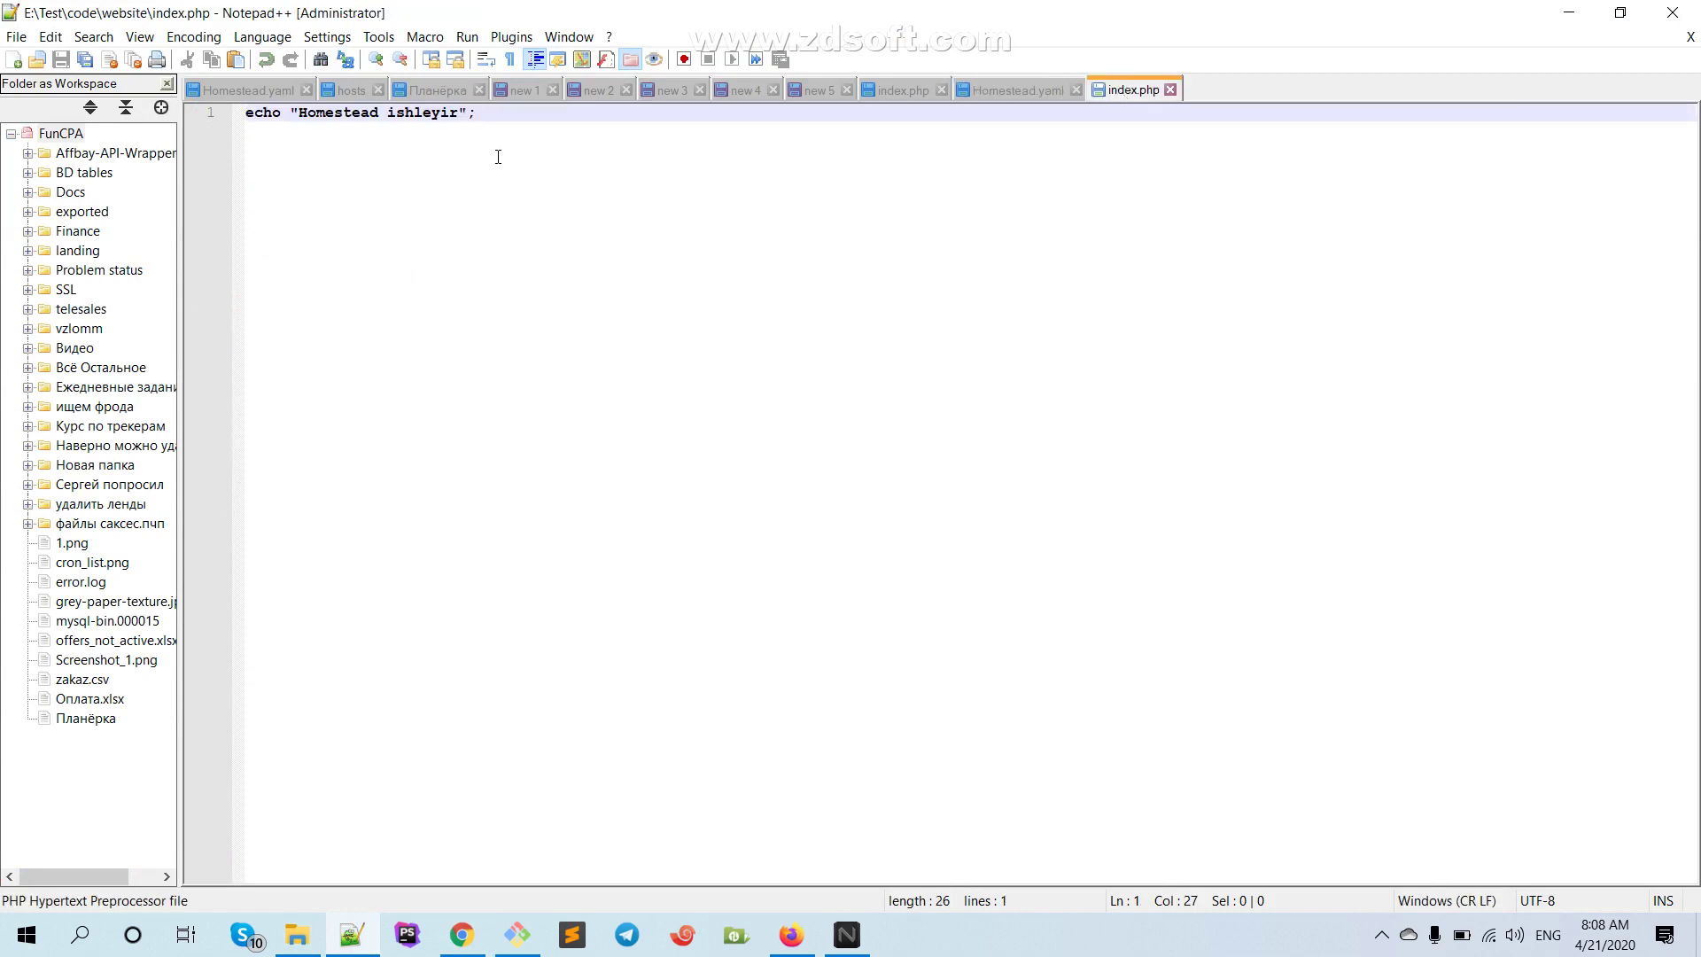
pyautogui.click(249, 114)
pyautogui.press('Return')
pyautogui.press('Return')
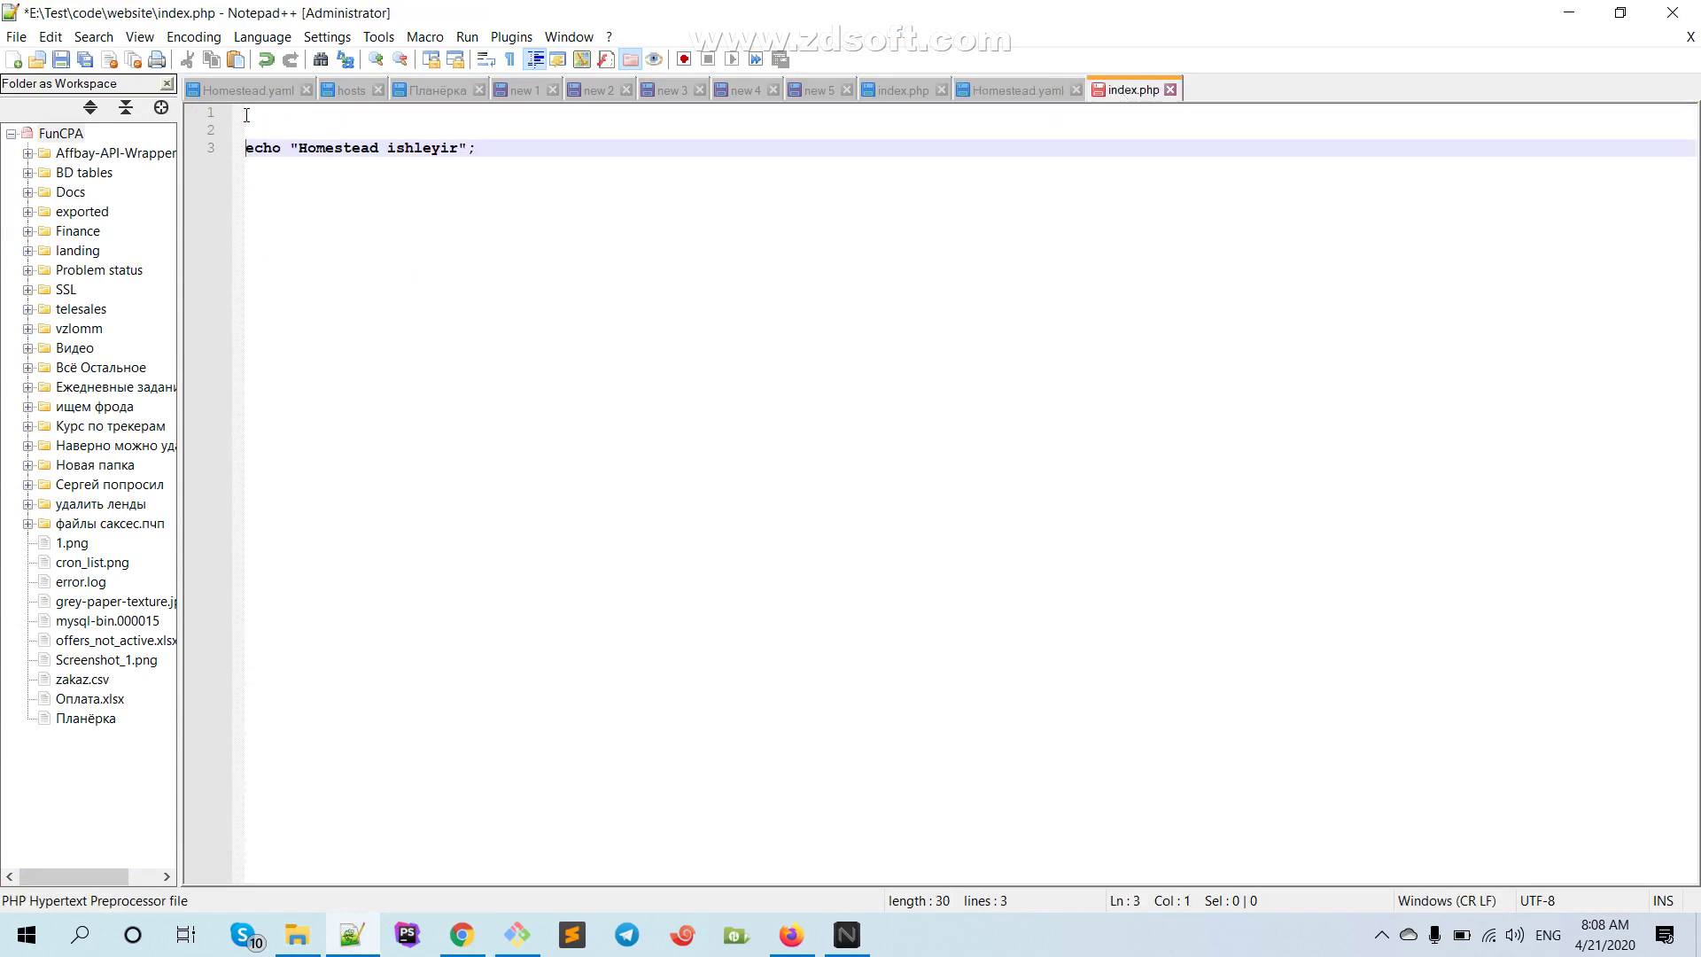
pyautogui.press('Up')
pyautogui.press('Up')
pyautogui.write('<?')
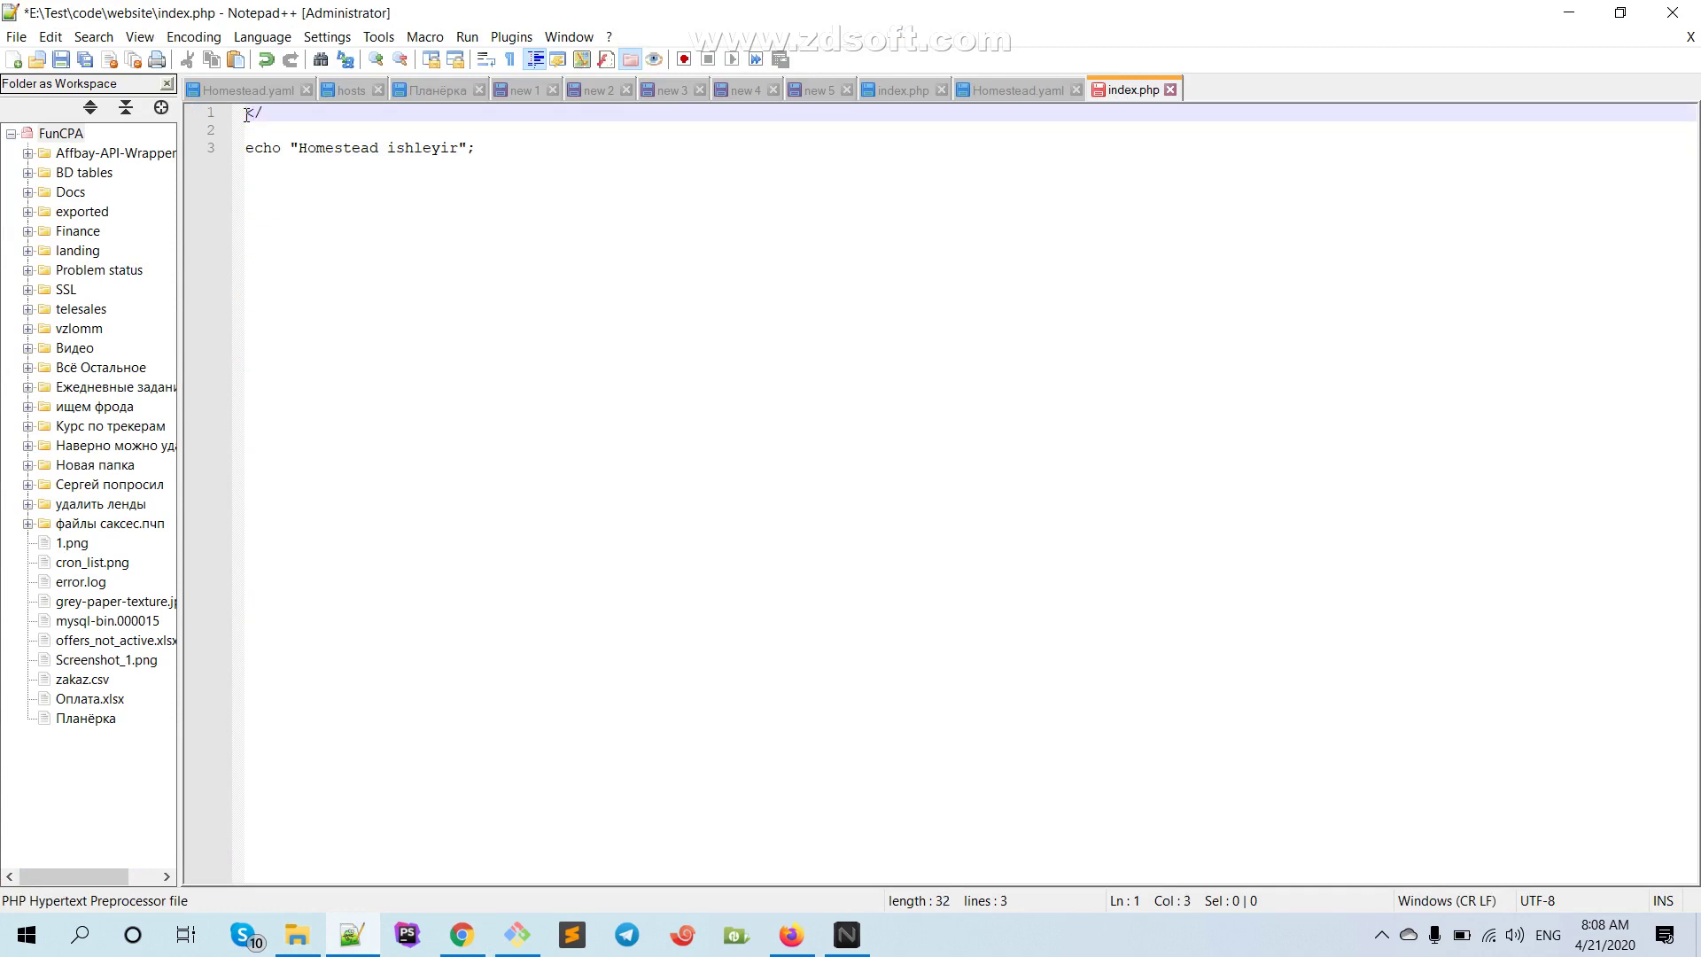
pyautogui.write('?php')
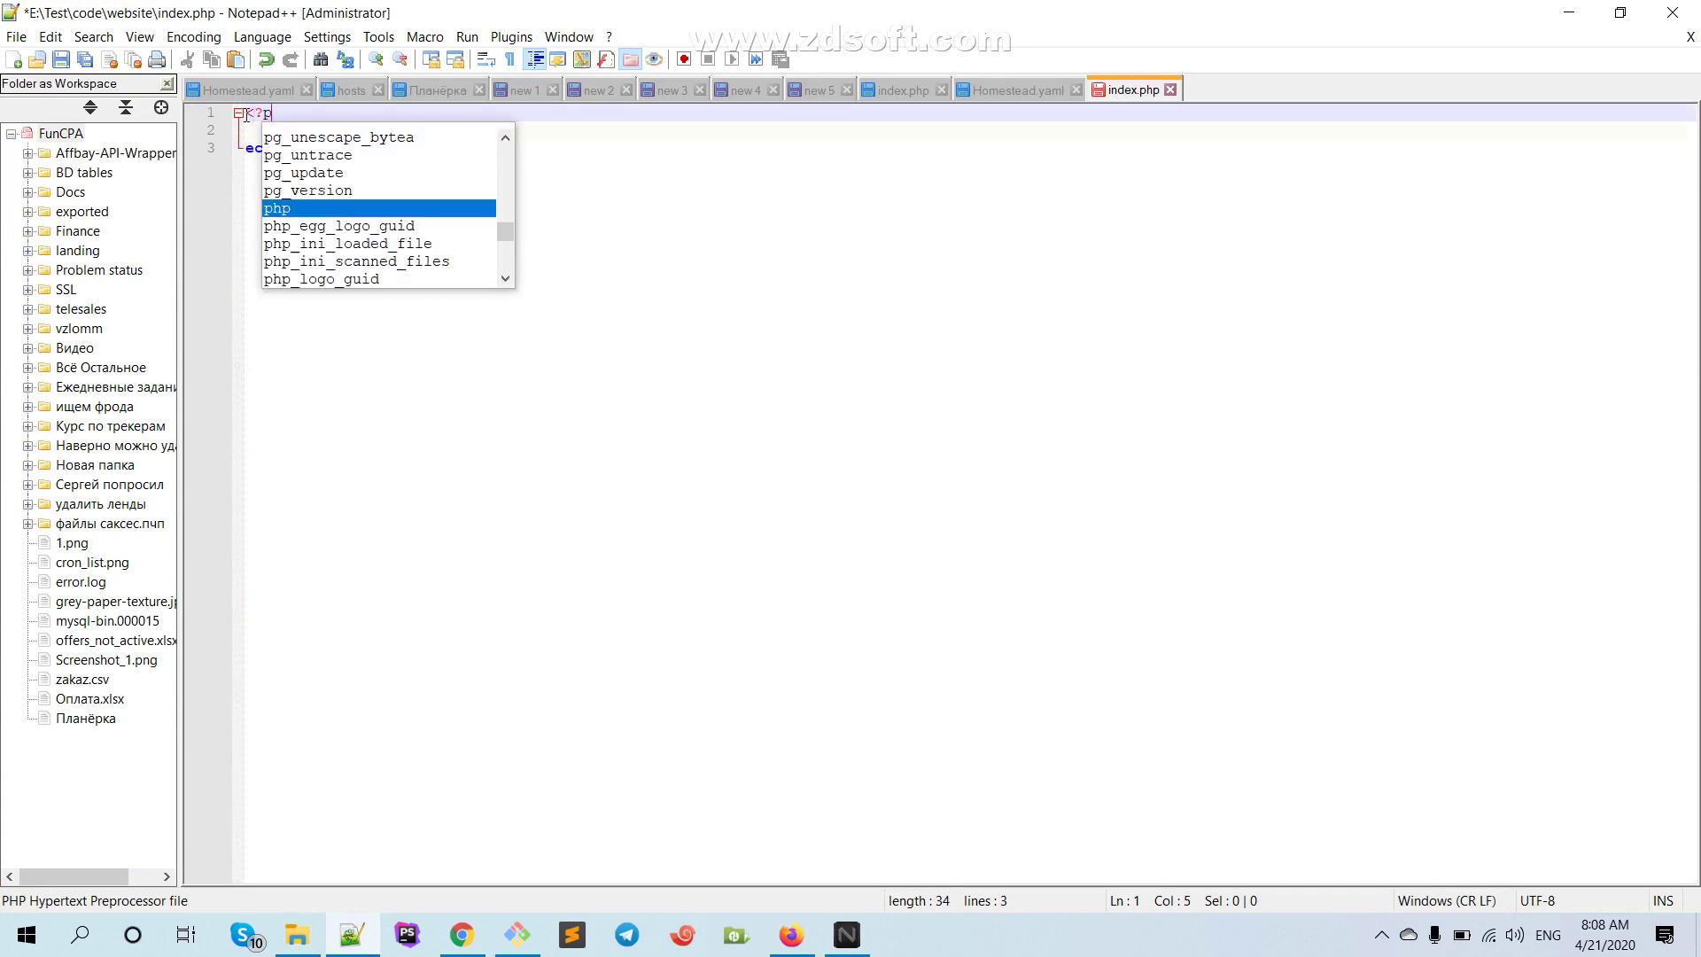
pyautogui.hotkey('ctrl', 's')
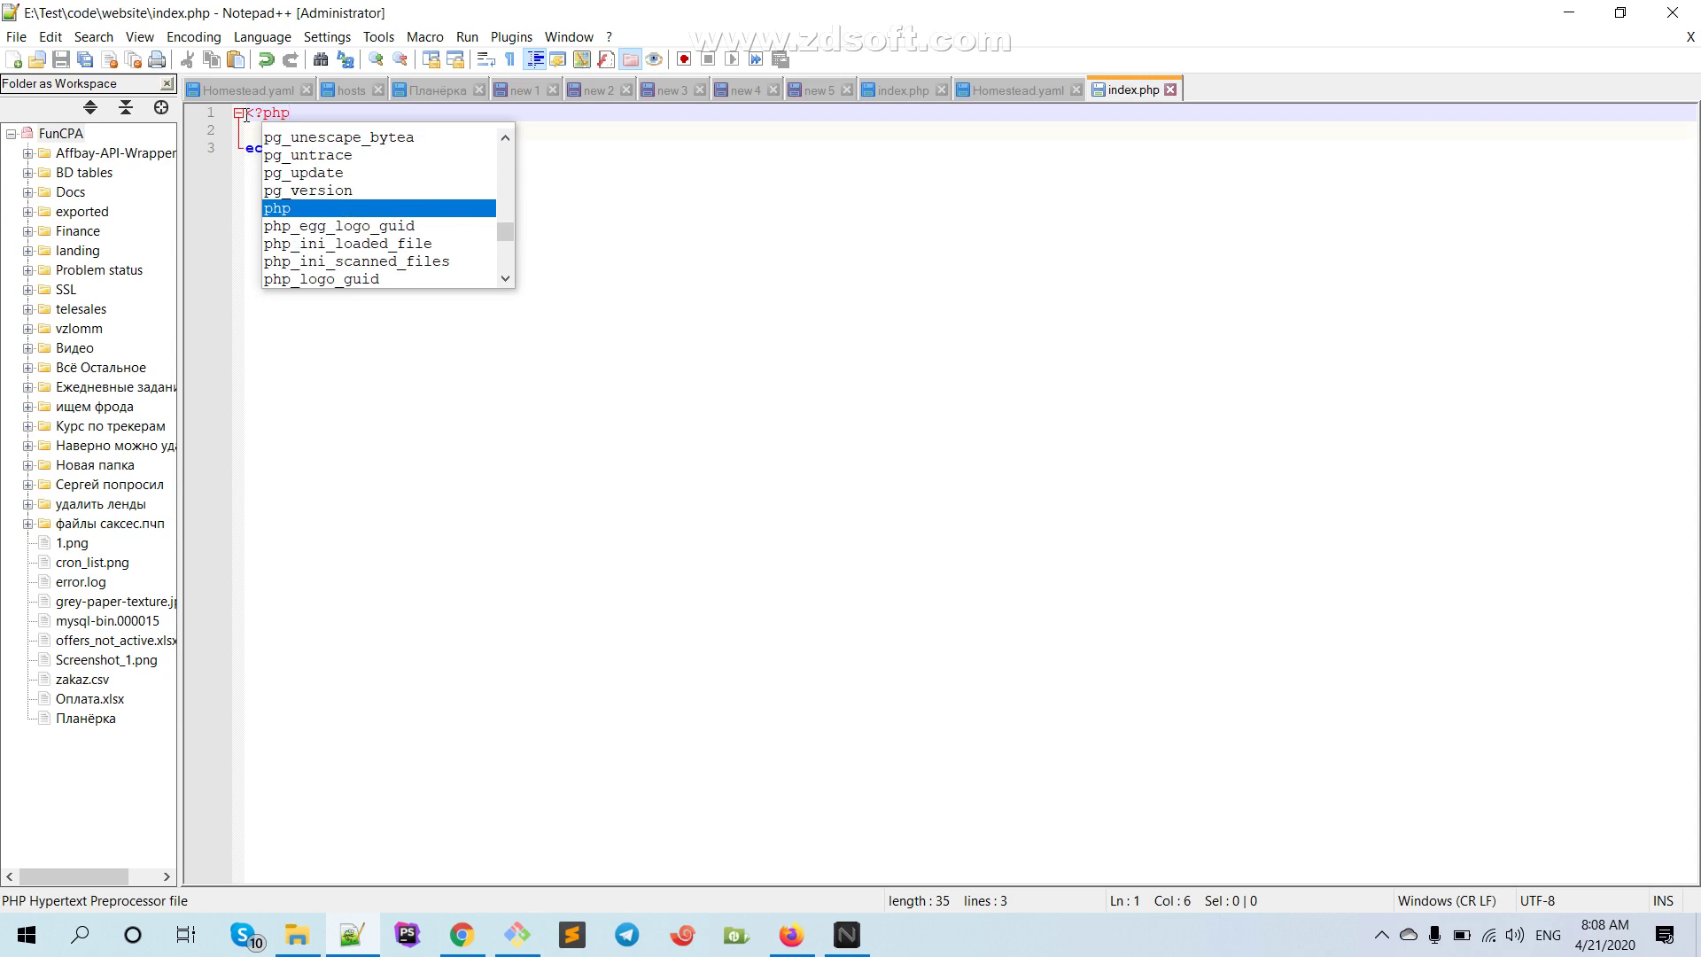
pyautogui.press('Return')
pyautogui.hotkey('ctrl', 's')
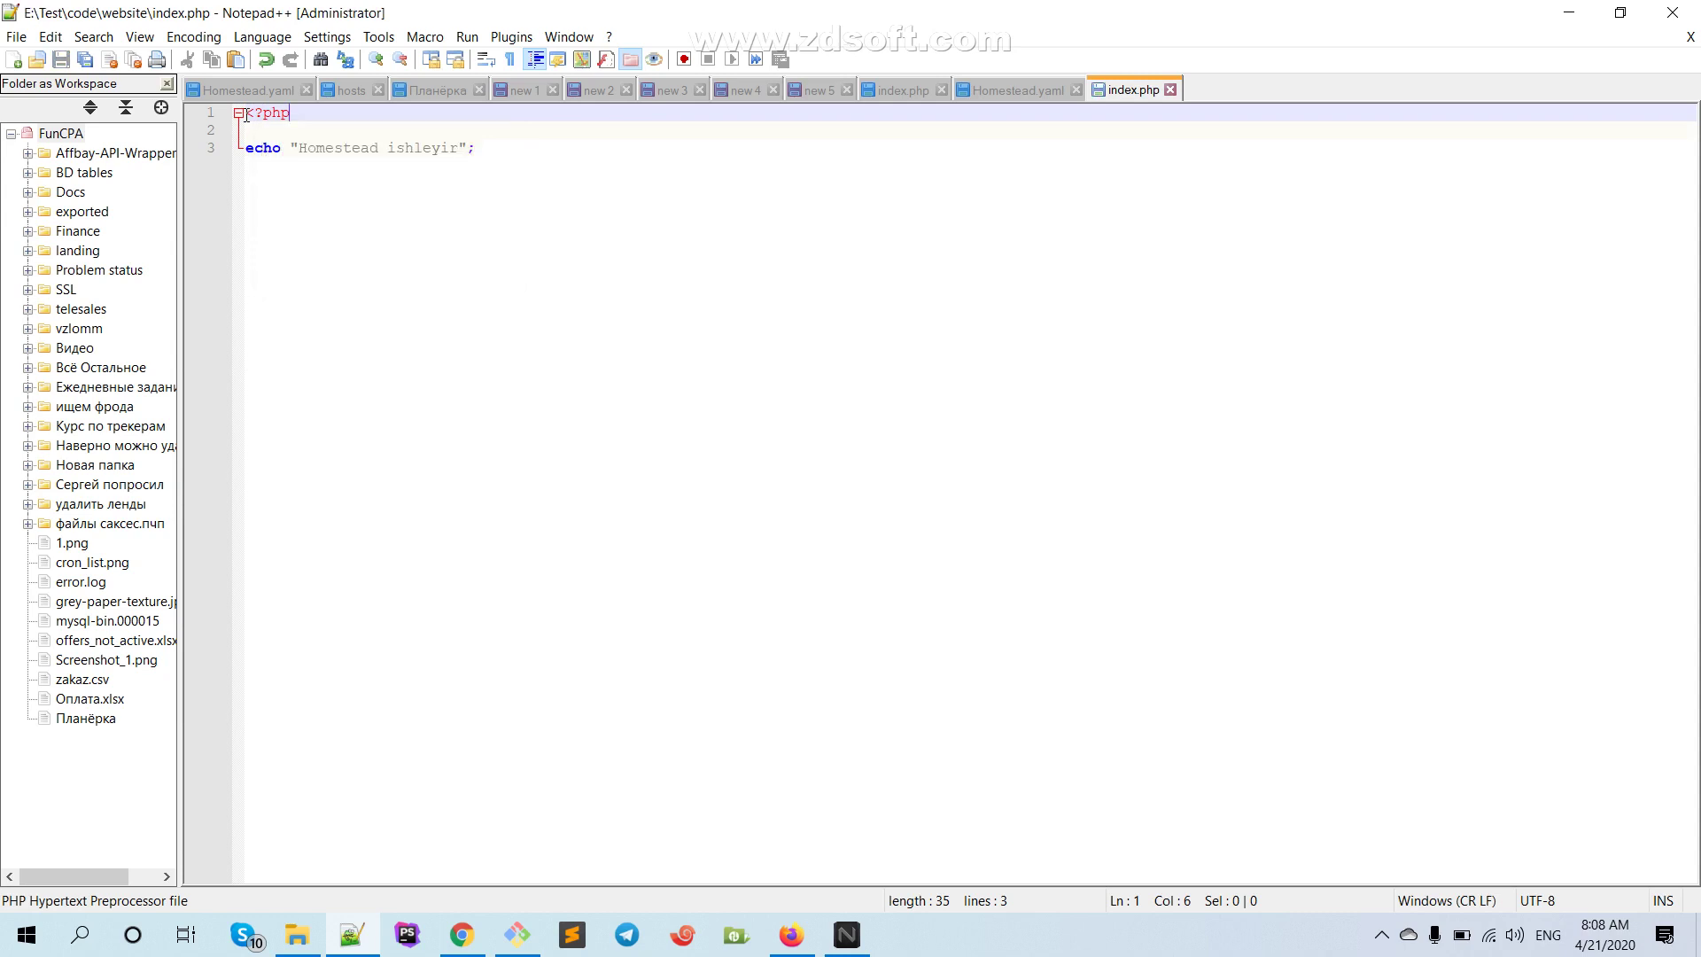
pyautogui.click(460, 934)
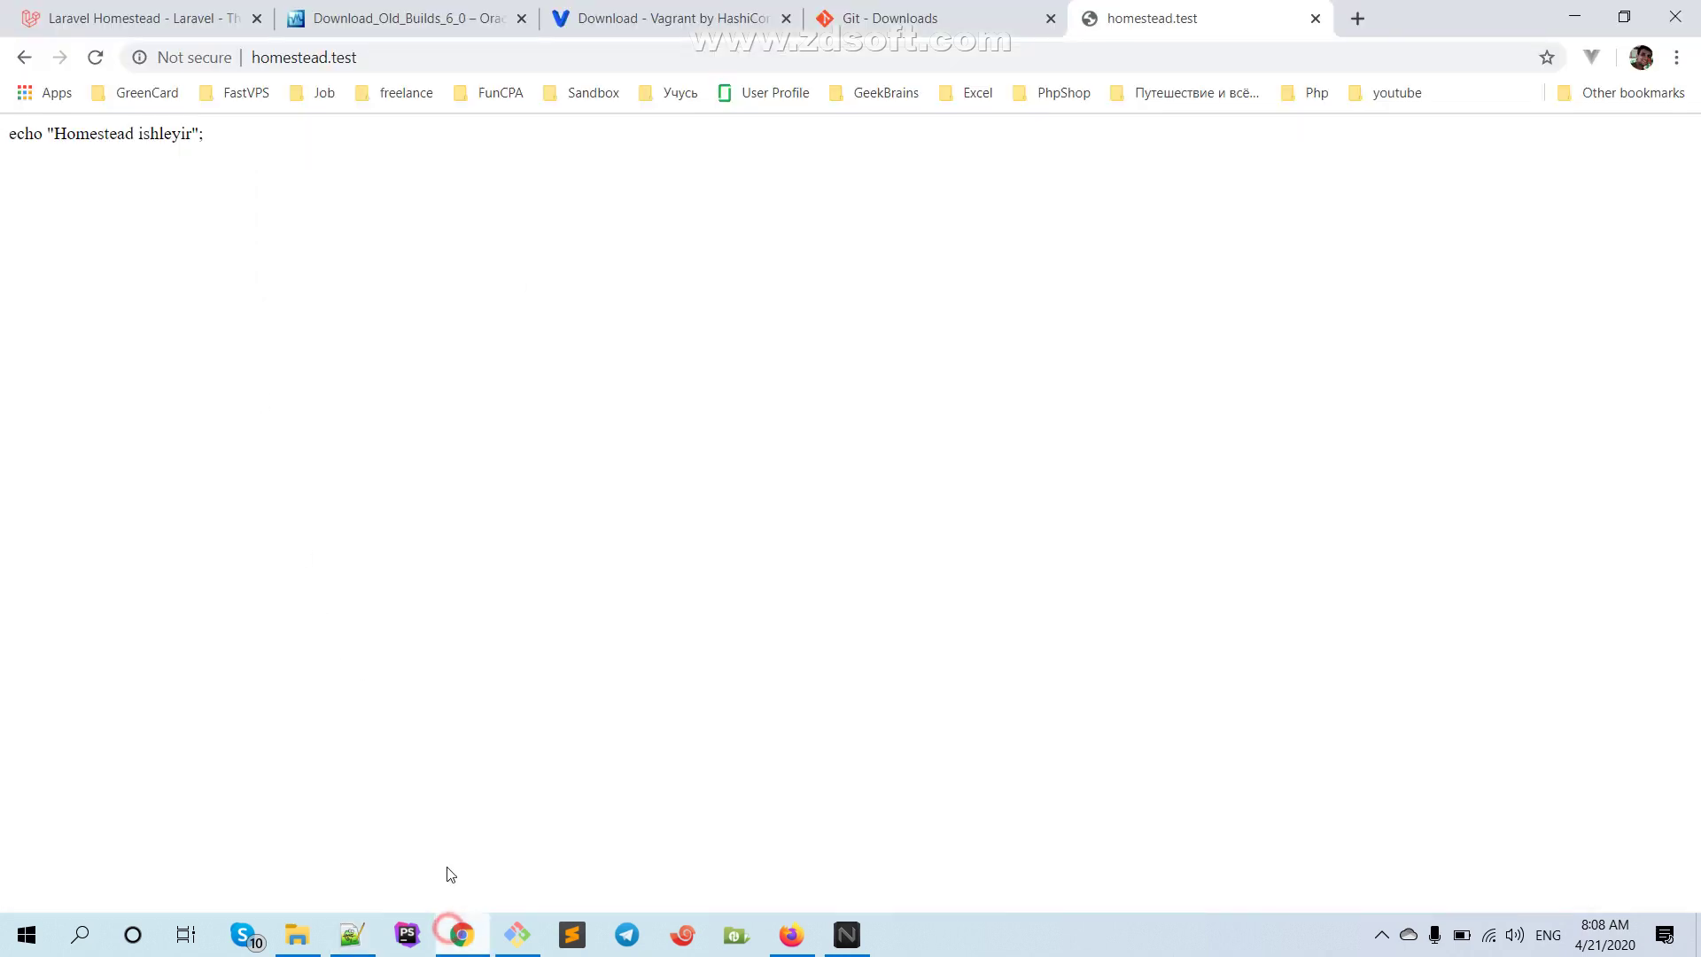
# Reload homestead.test, select the rendered 'Homestead ishleyir' text, and launch Xftp
pyautogui.click(95, 58)
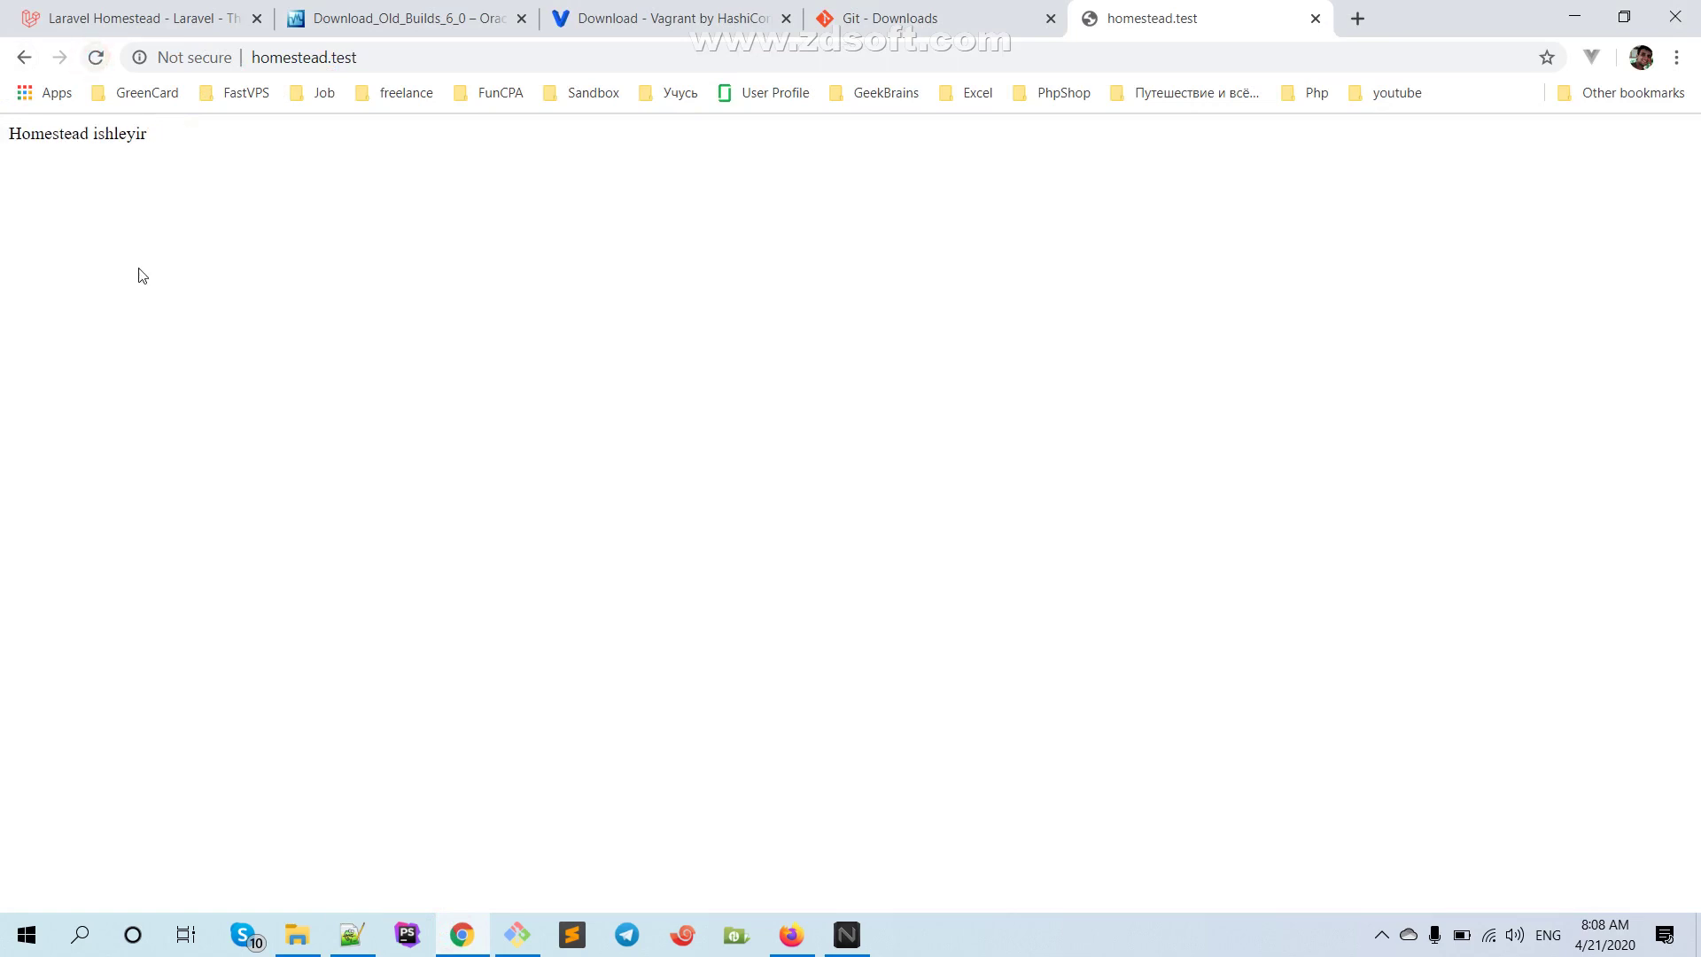
pyautogui.moveTo(8, 144); pyautogui.dragTo(490, 163)
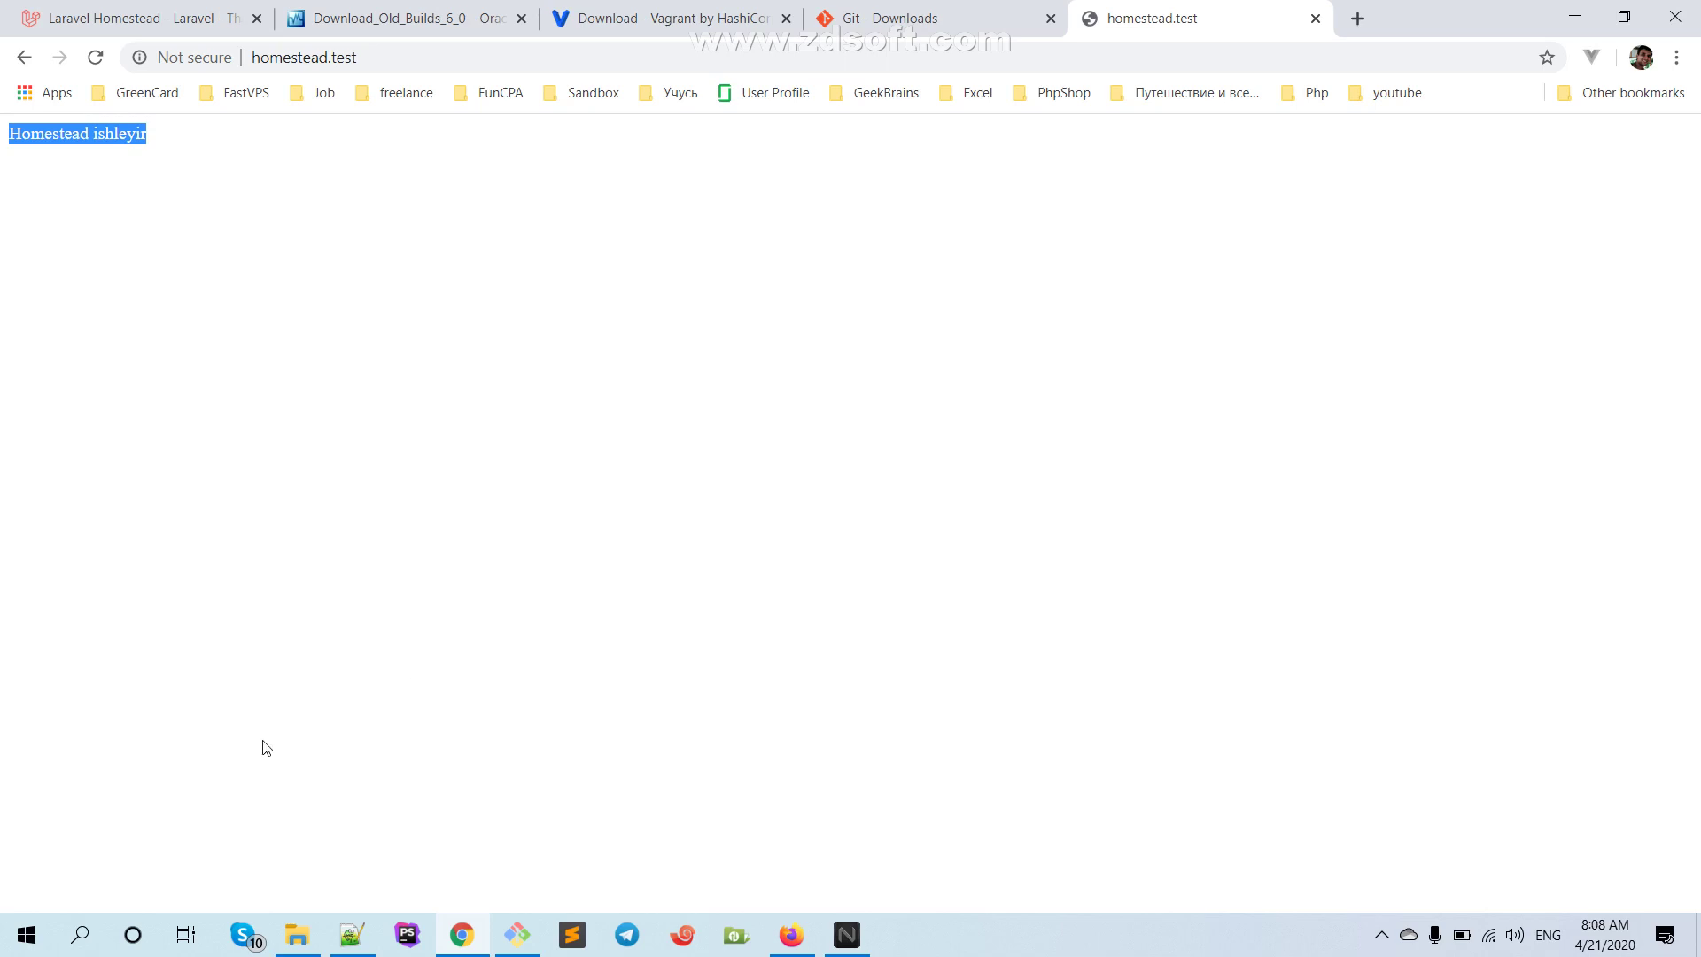
pyautogui.click(734, 937)
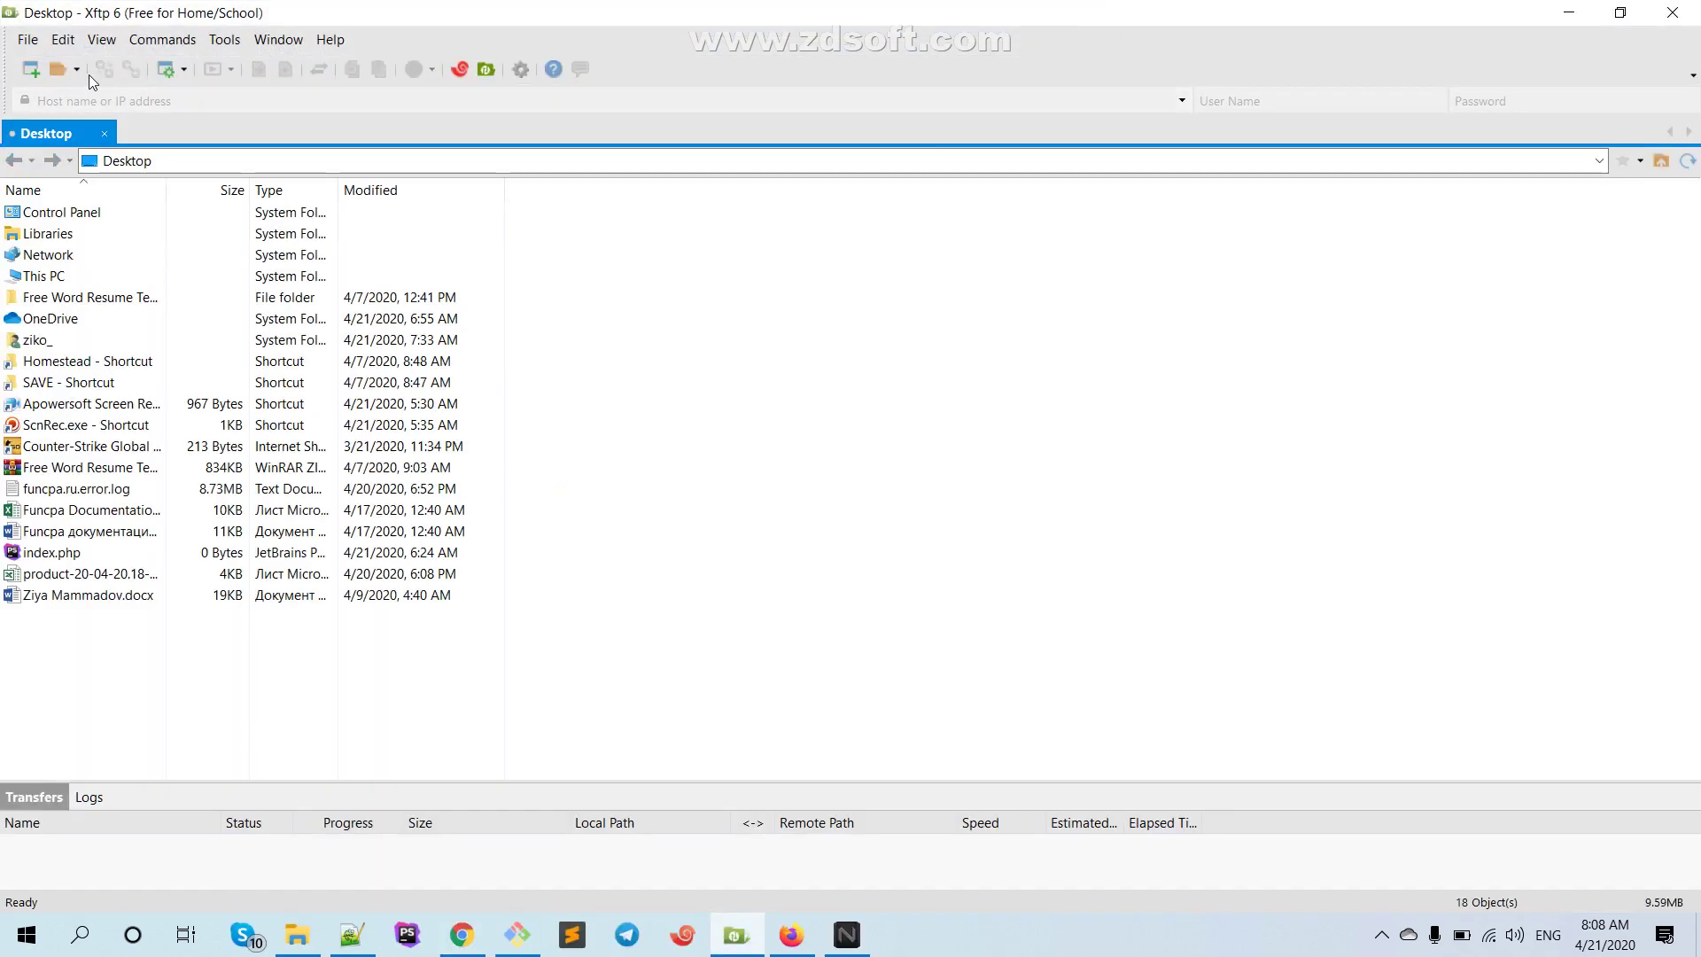
# Start a new Xftp session and name it TestHomestead
pyautogui.click(75, 70)
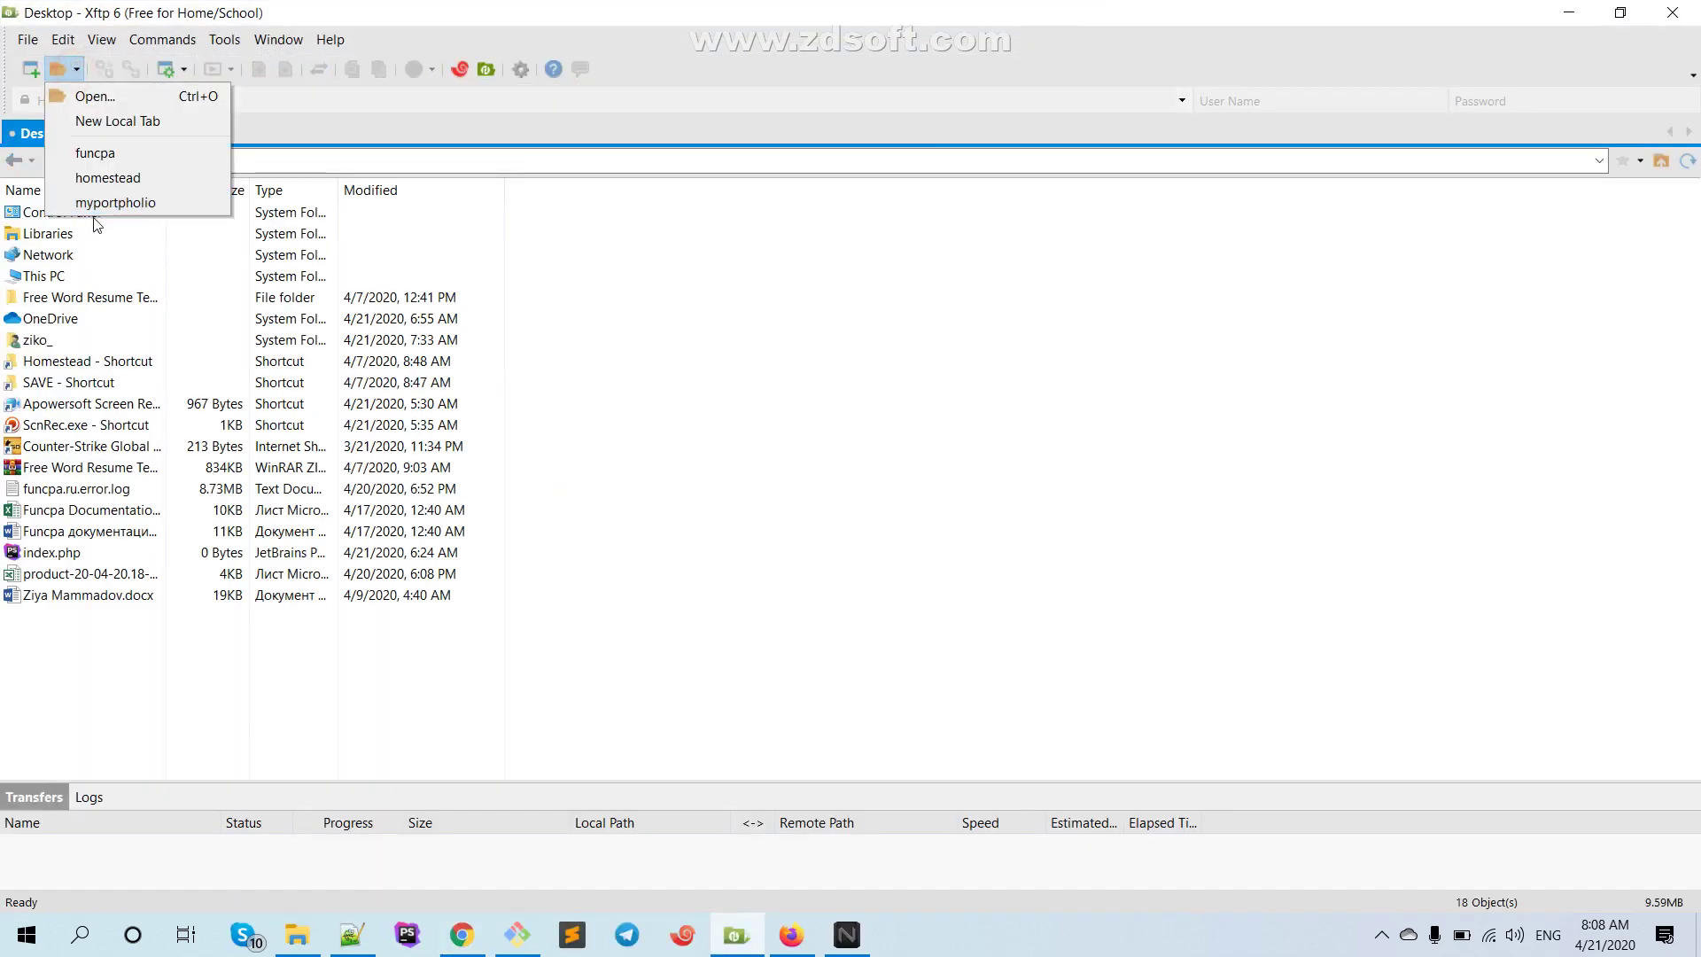
pyautogui.click(59, 69)
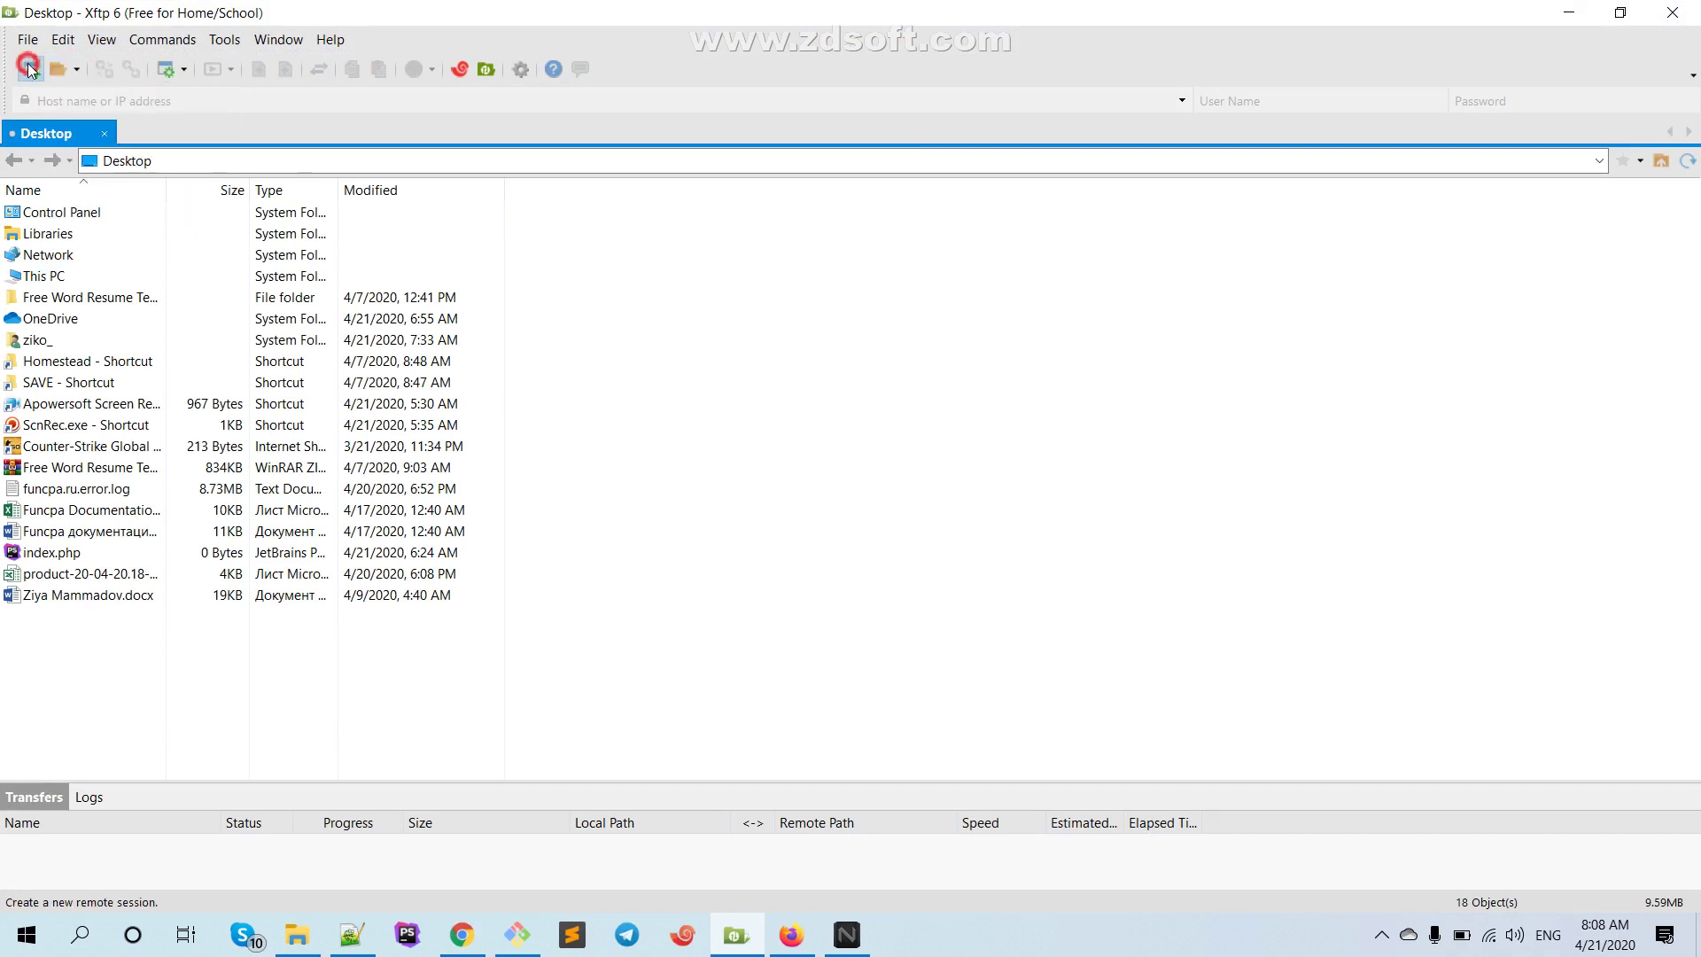
pyautogui.click(29, 69)
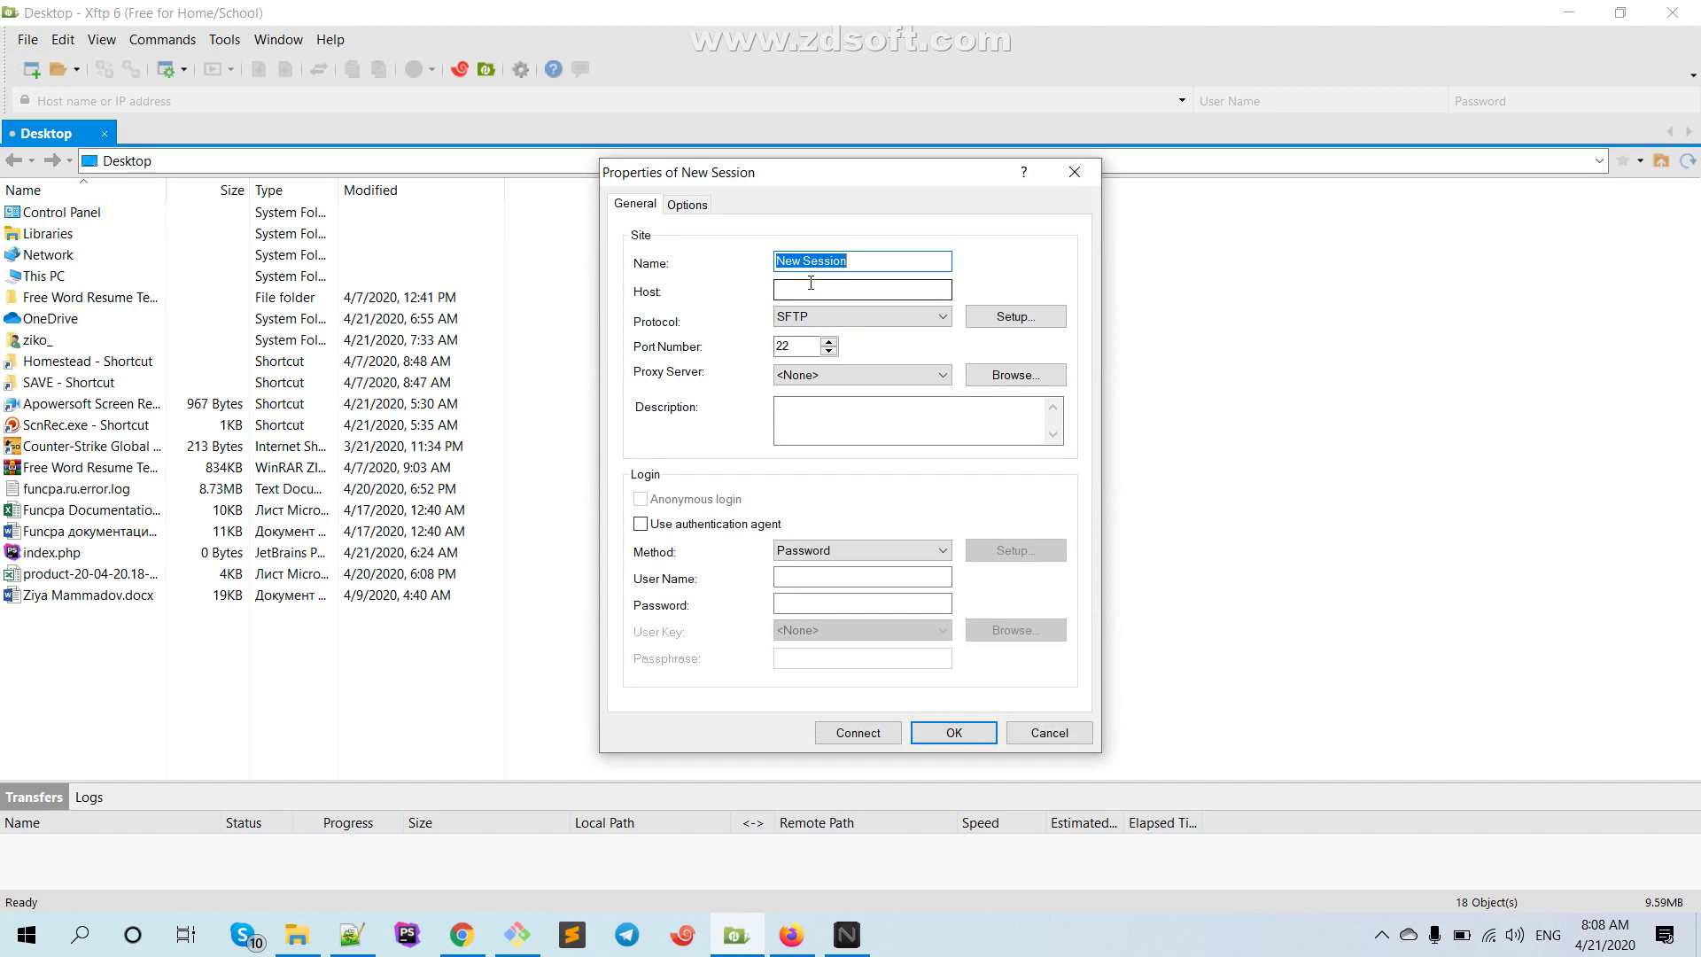
pyautogui.press('BackSpace')
pyautogui.write('TestHomestead')
# Keep SFTP on port 22 with Password login, and enter user homestead and its password
pyautogui.click(859, 317)
pyautogui.click(859, 318)
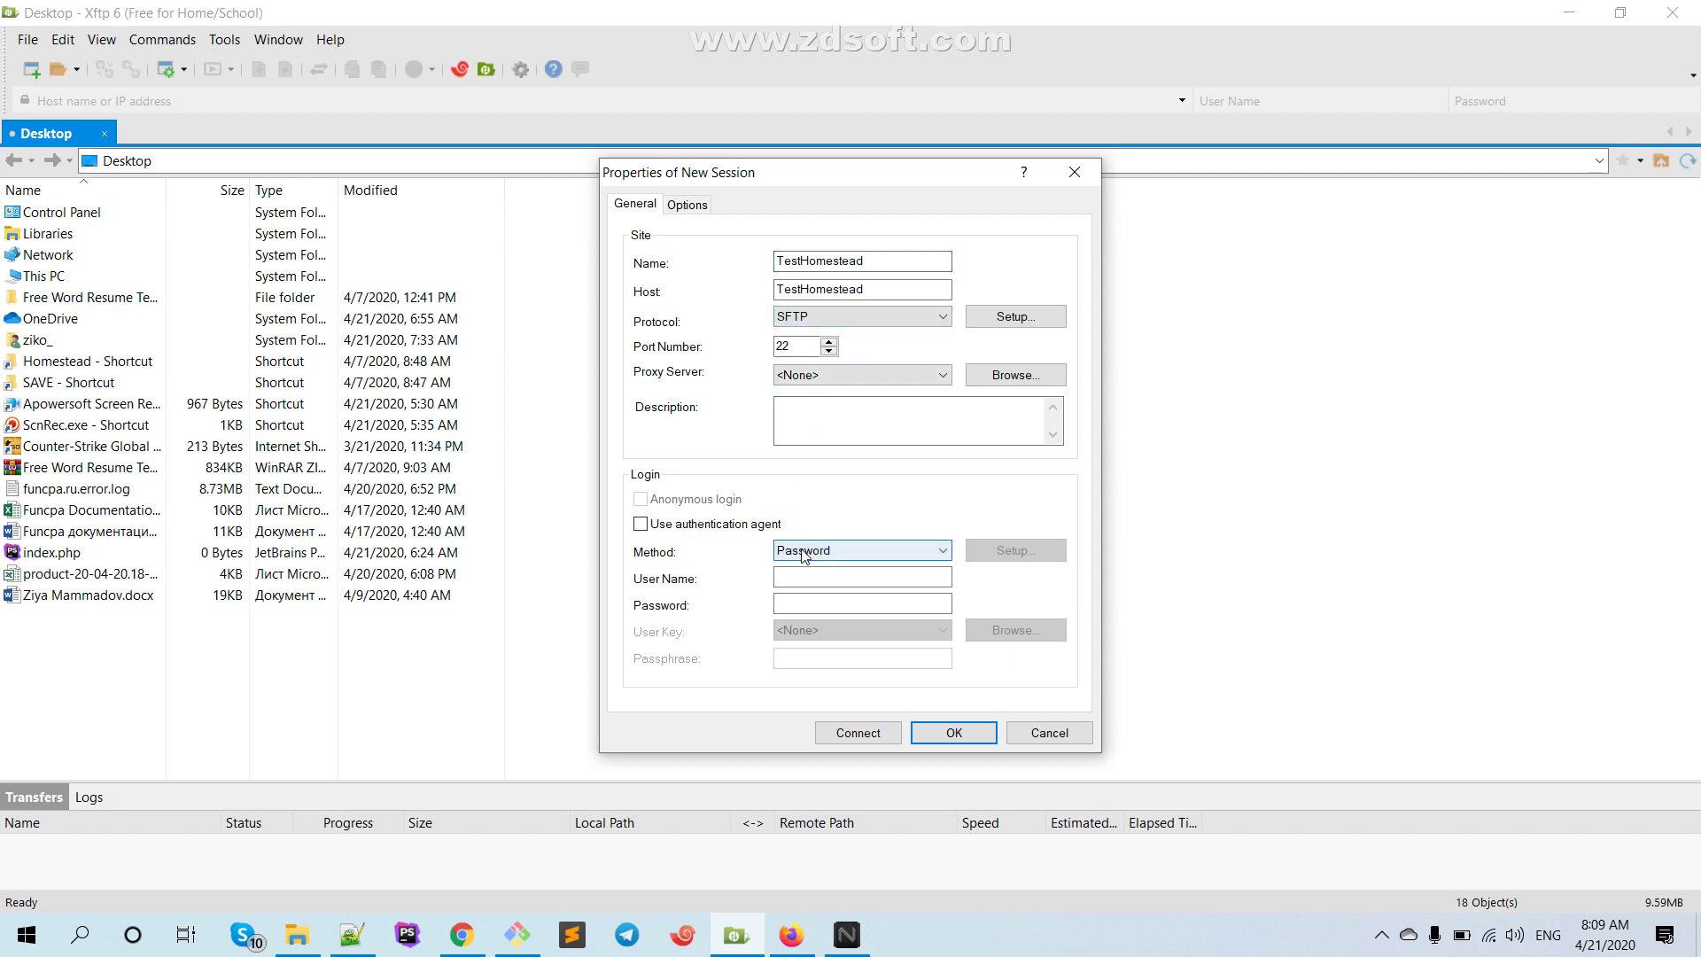
pyautogui.click(829, 314)
pyautogui.click(829, 313)
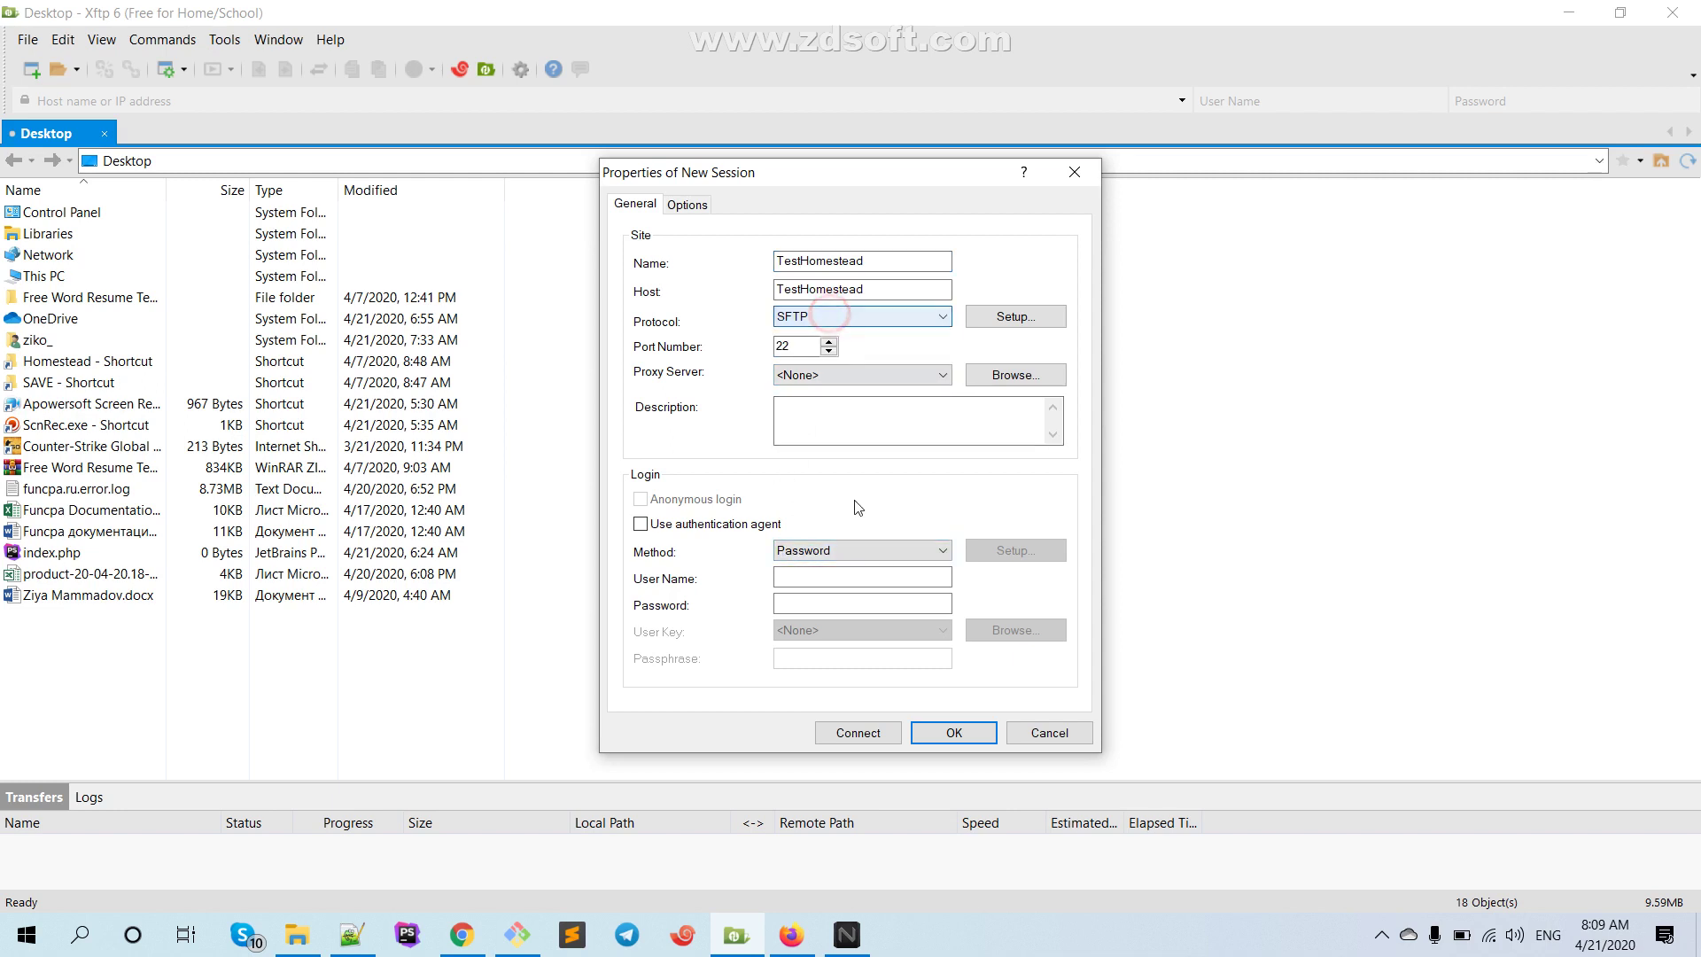
pyautogui.click(841, 549)
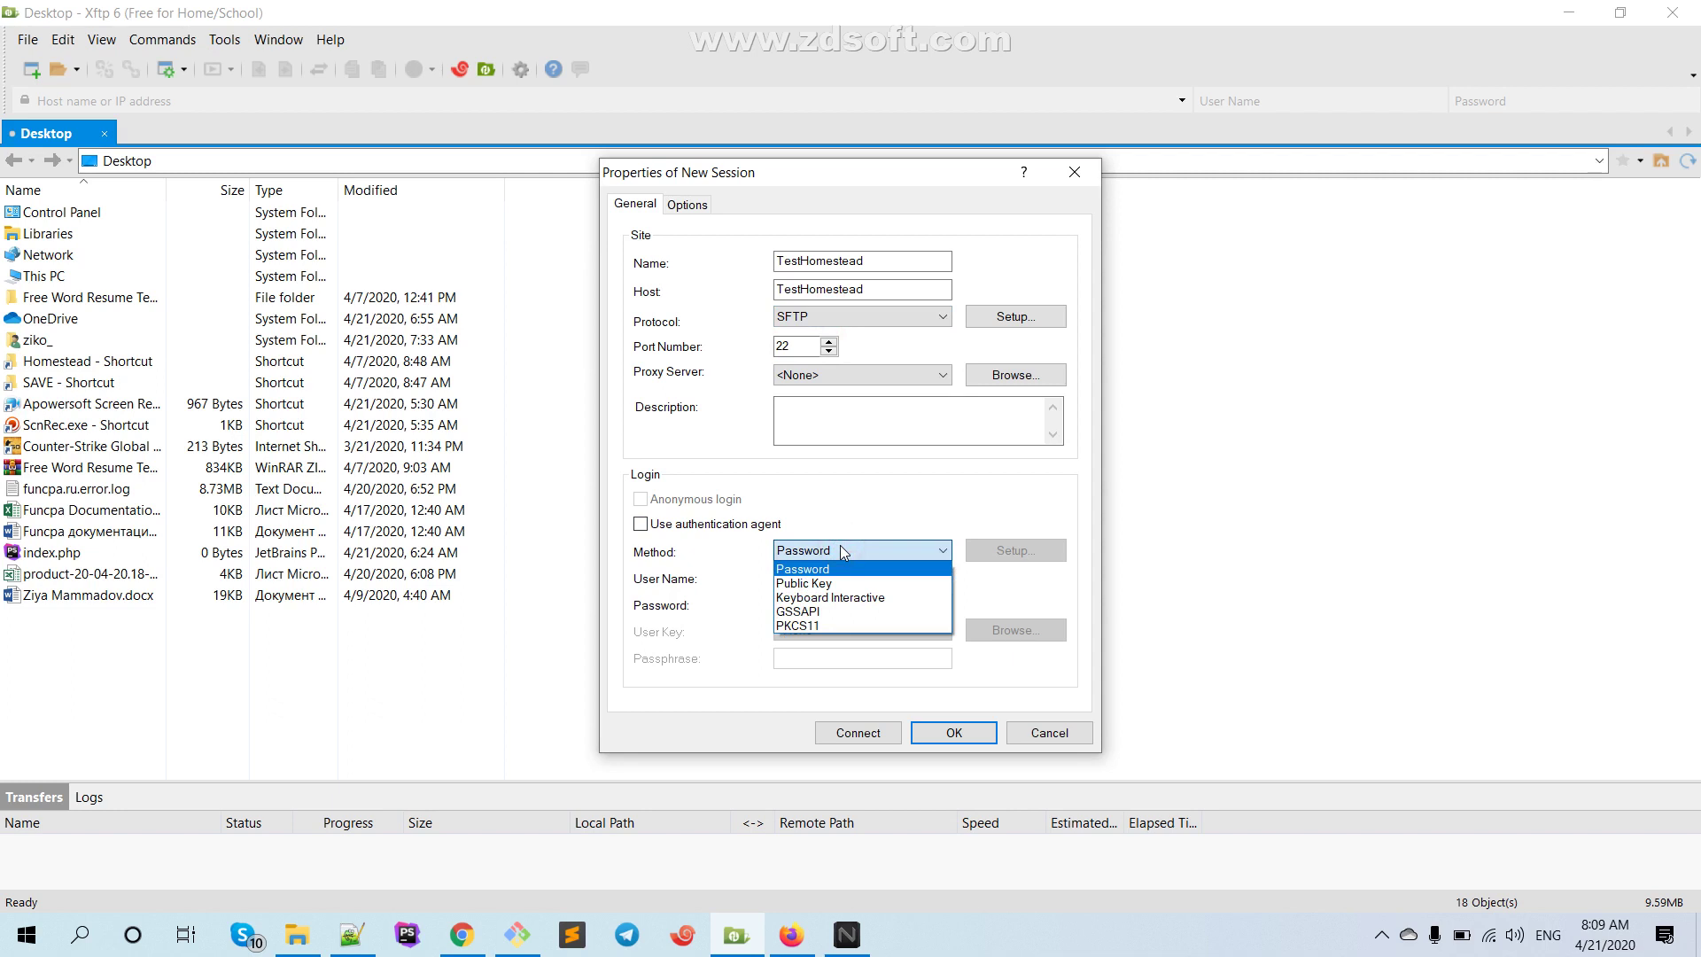
pyautogui.click(839, 548)
pyautogui.click(824, 577)
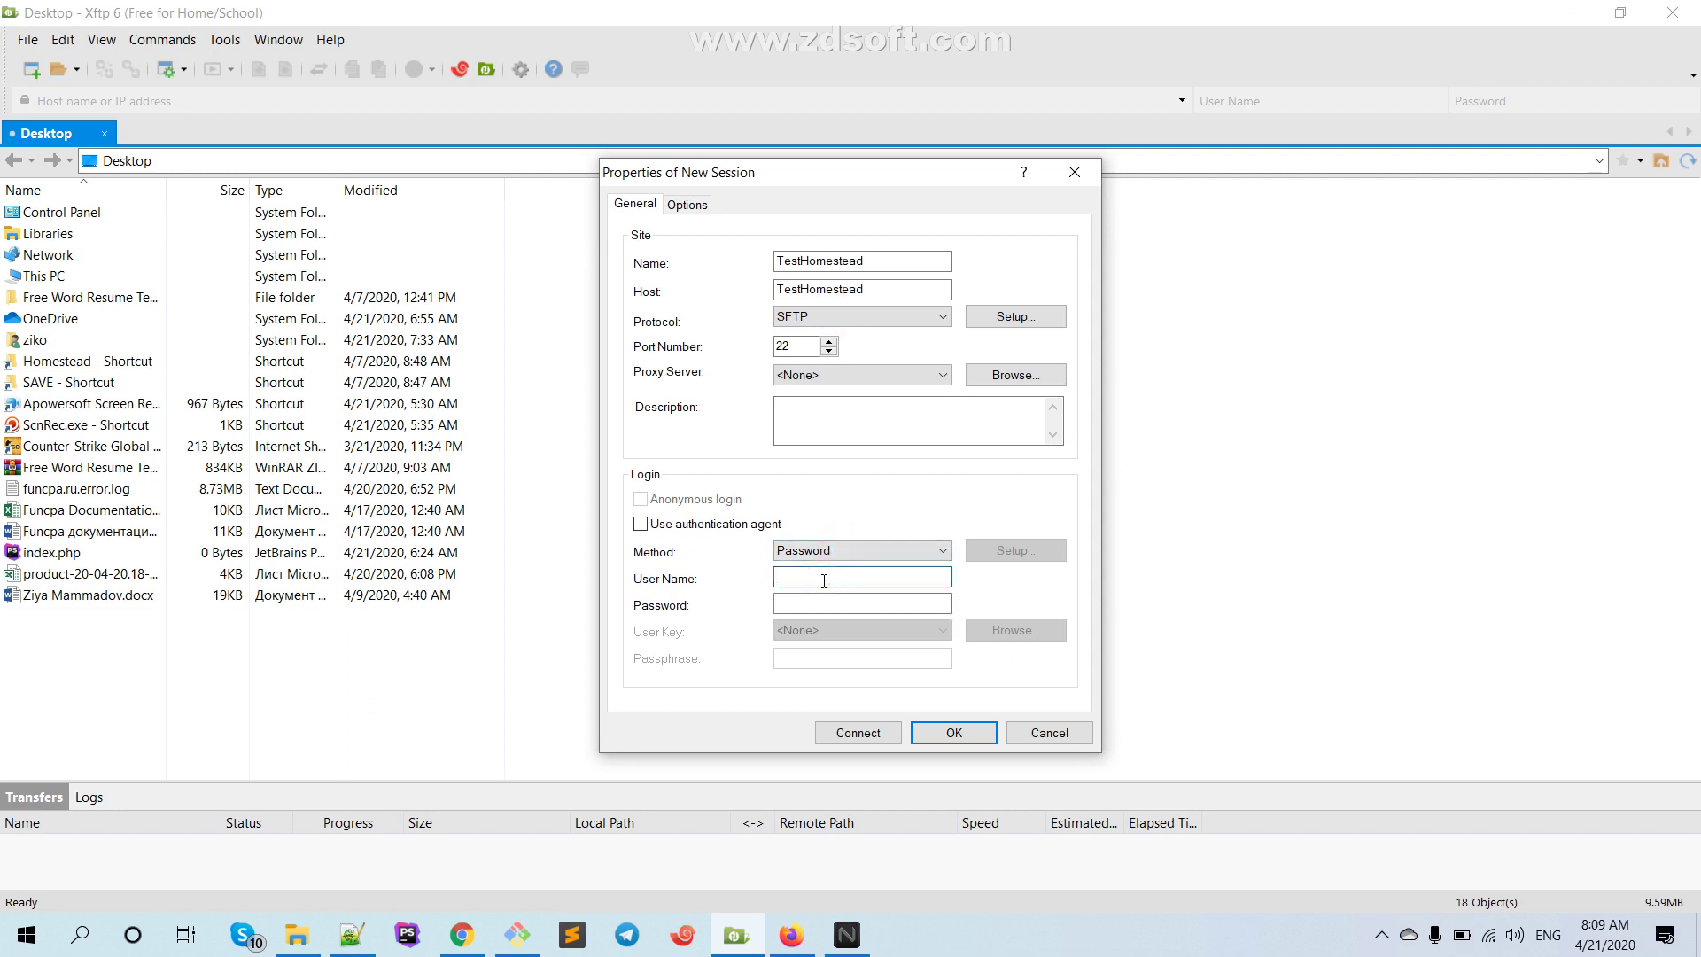
pyautogui.write('homestead')
pyautogui.click(788, 602)
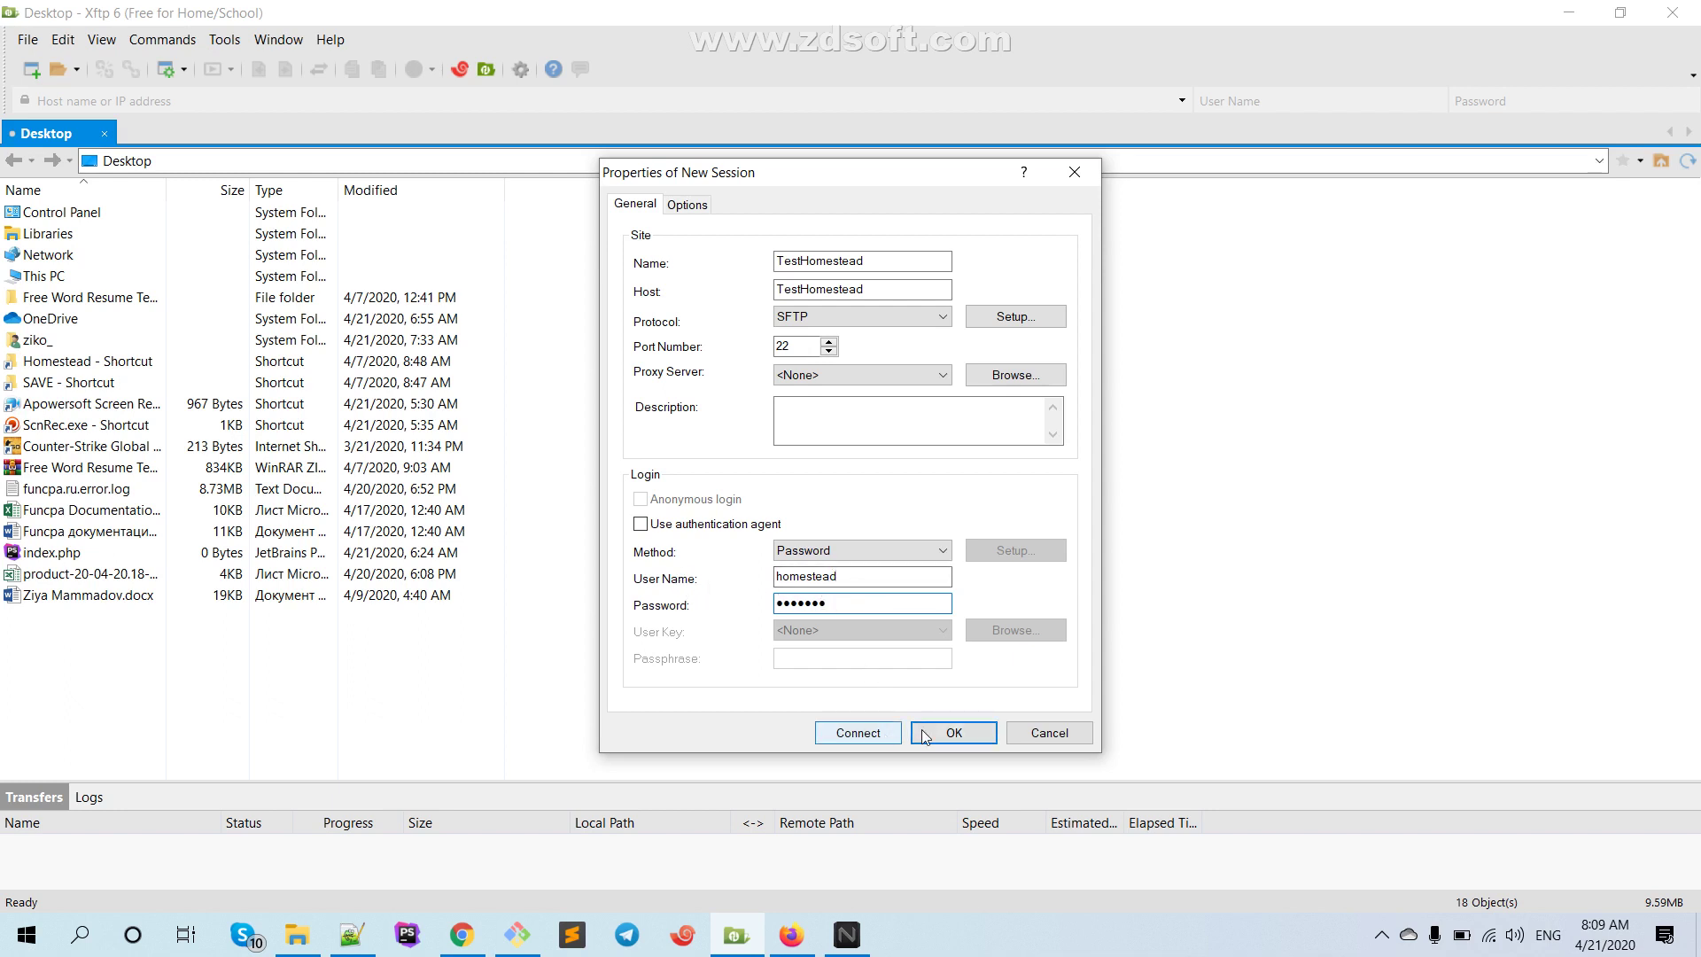
# Save the session, then select TestHomestead and connect to it
pyautogui.click(958, 735)
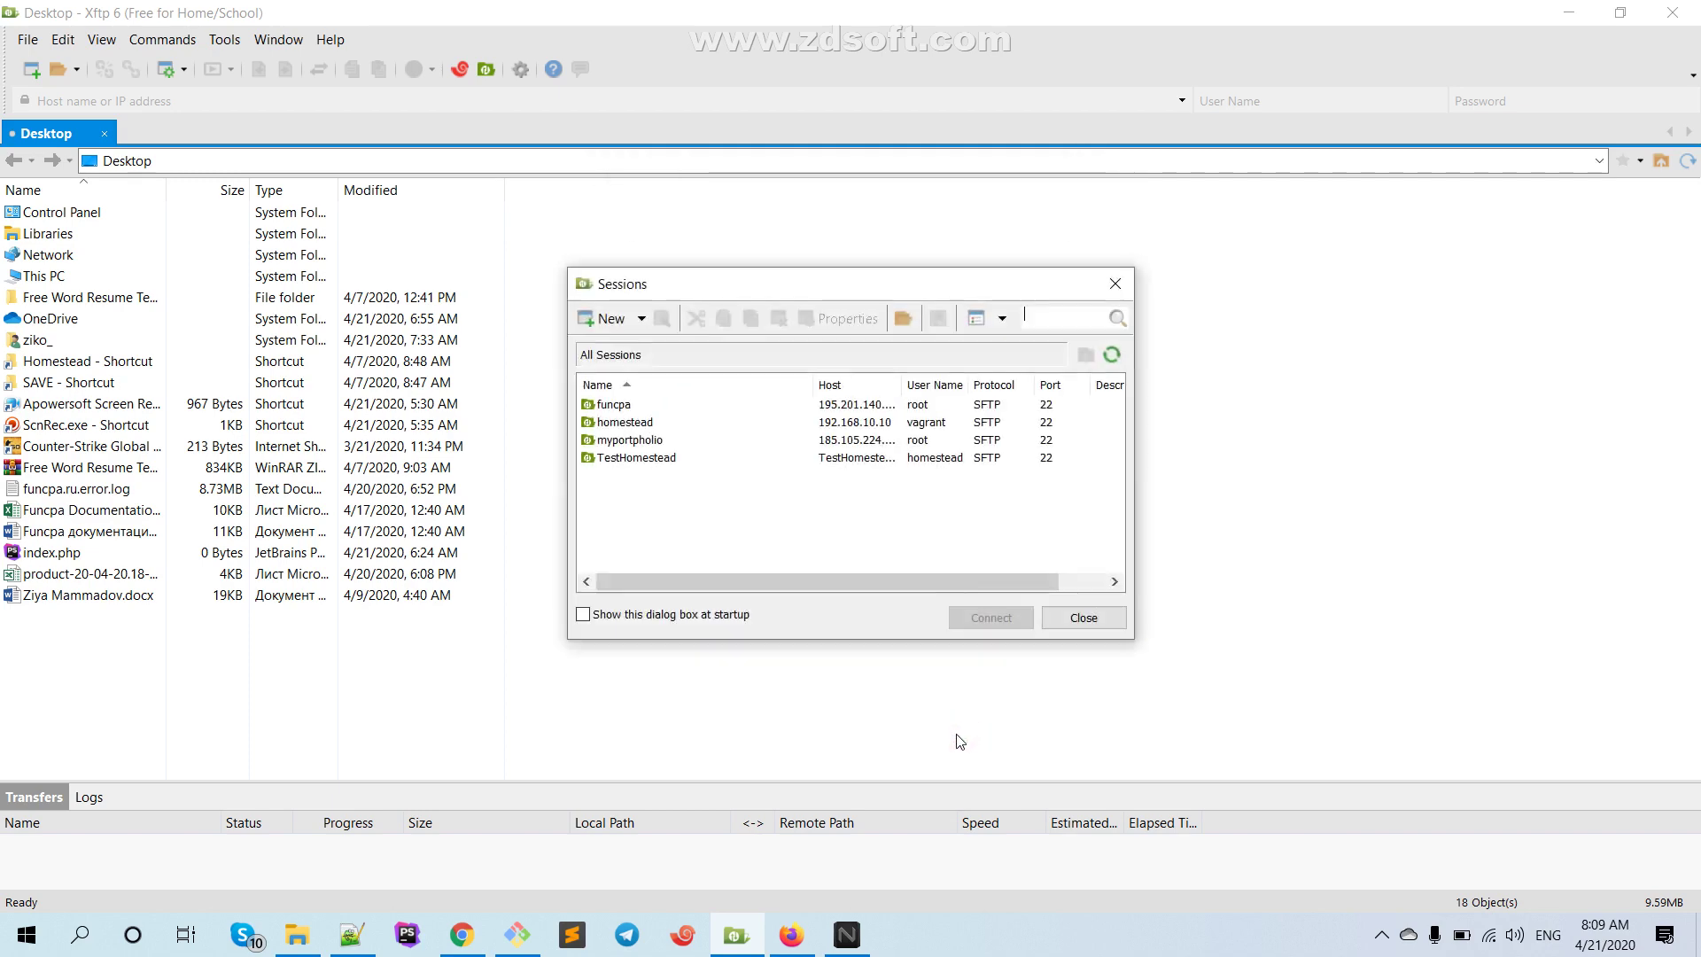
pyautogui.click(649, 459)
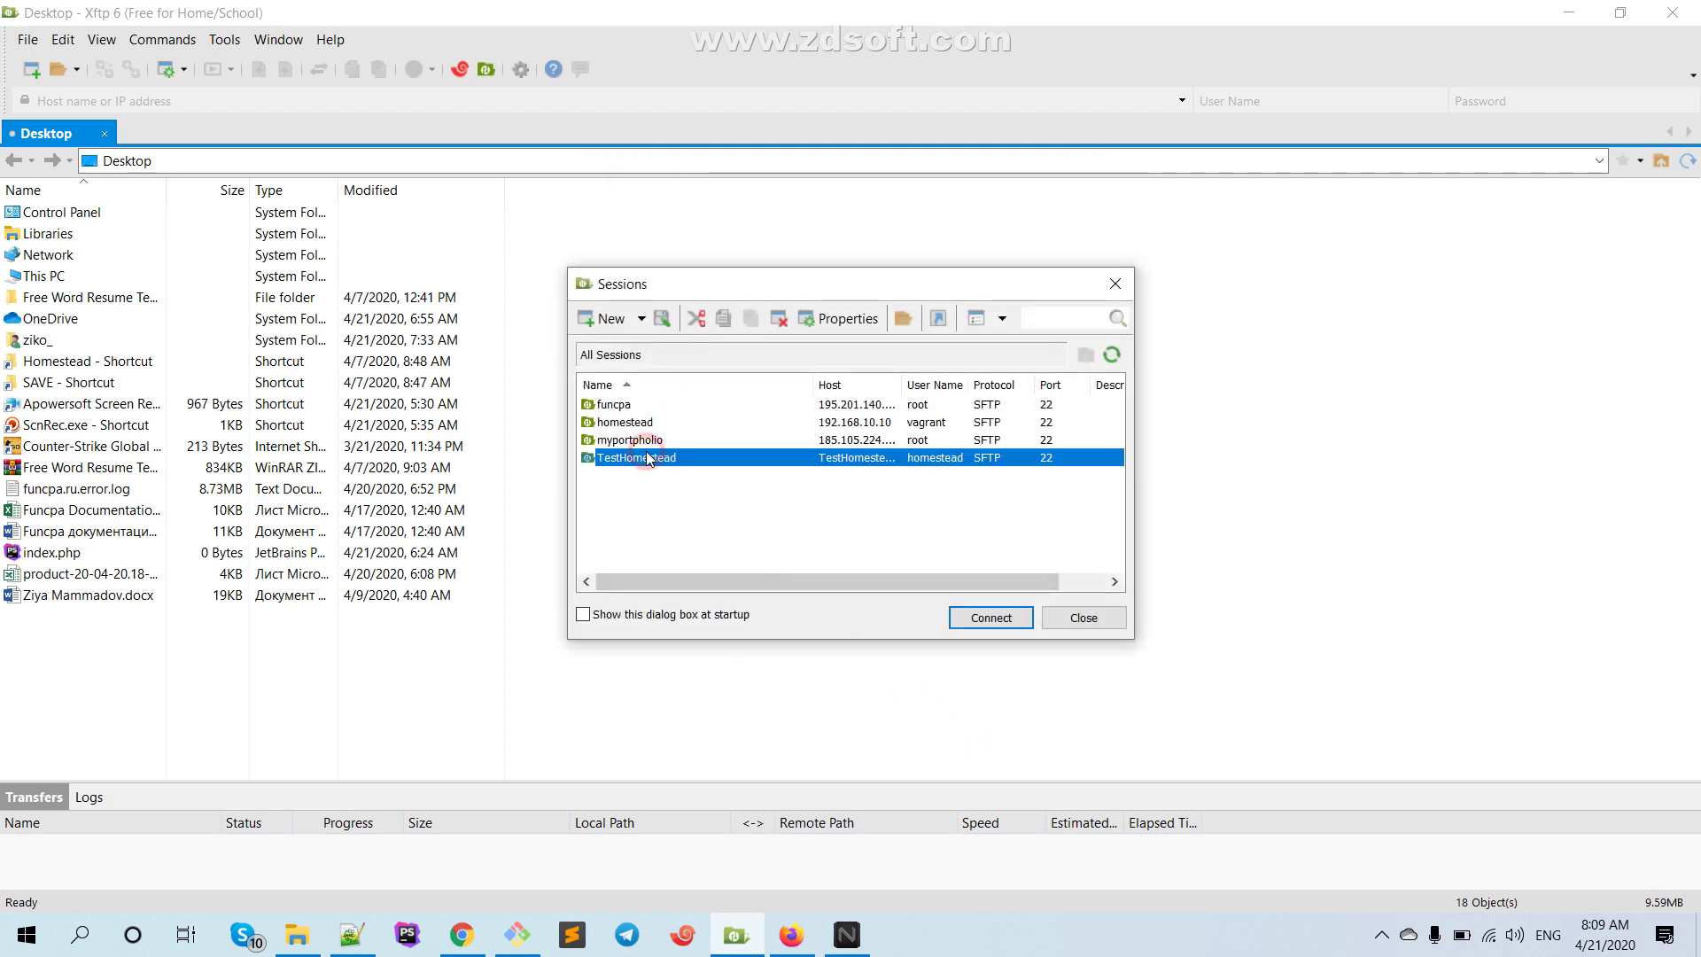
pyautogui.click(990, 617)
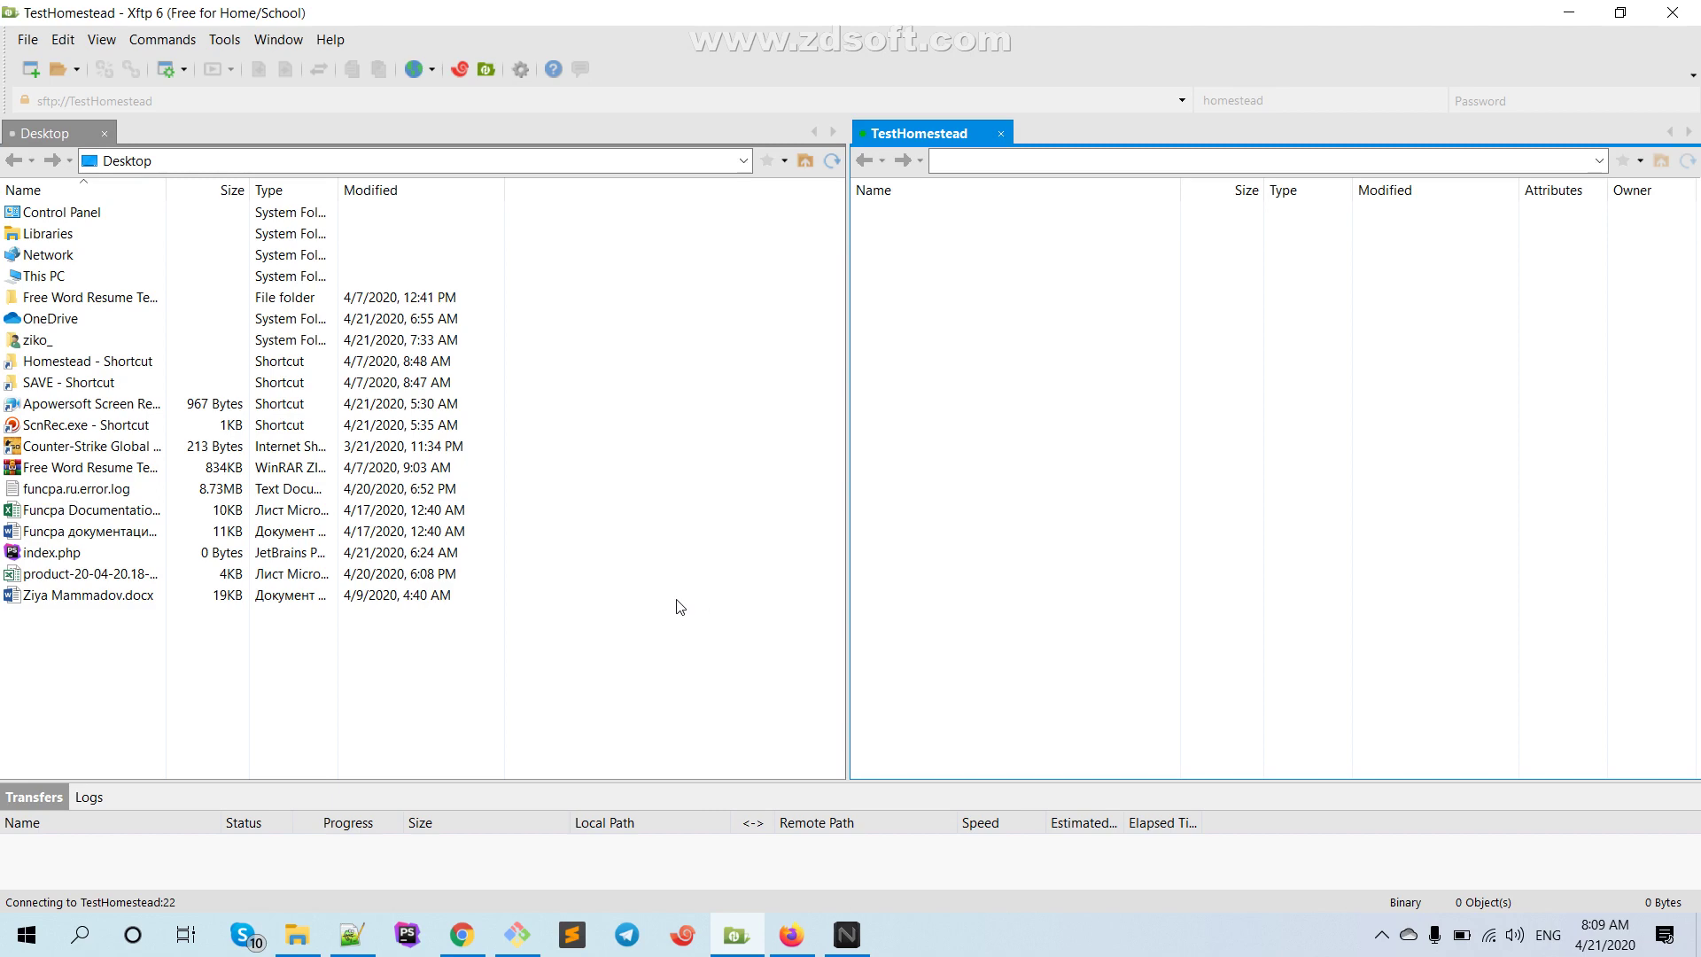
# Search the Laravel Homestead docs for 'username' and step through the matches
pyautogui.click(479, 937)
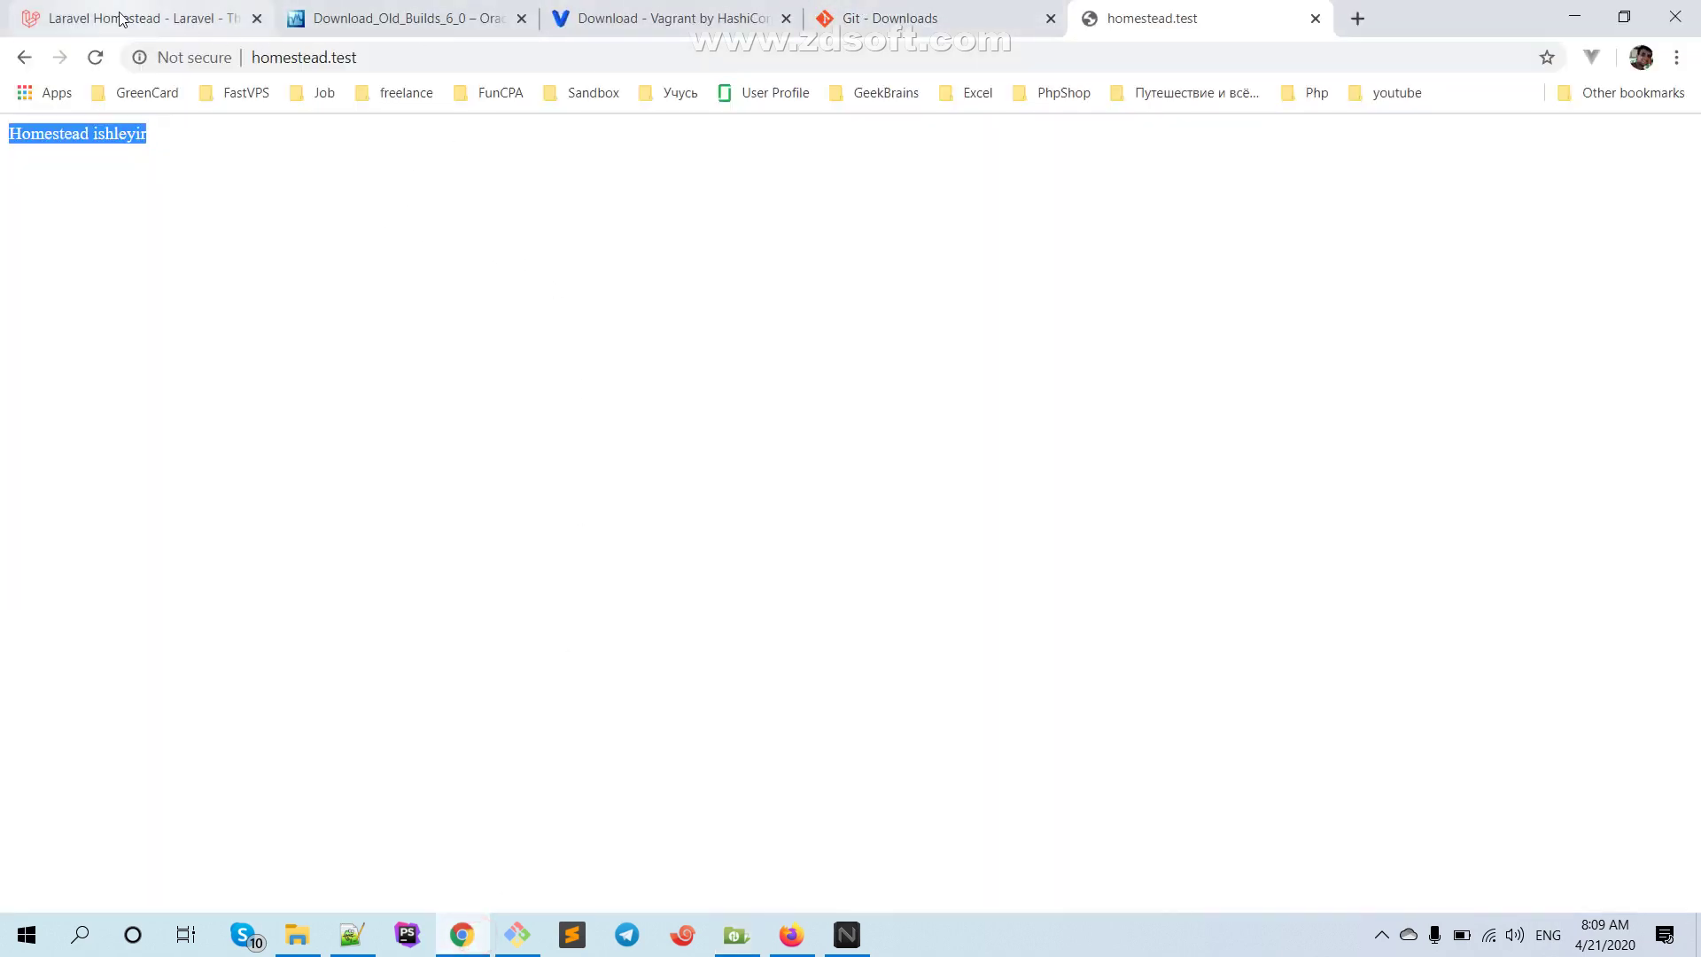
pyautogui.click(124, 18)
pyautogui.scroll(-5, 744, 390)
pyautogui.scroll(-3, 751, 410)
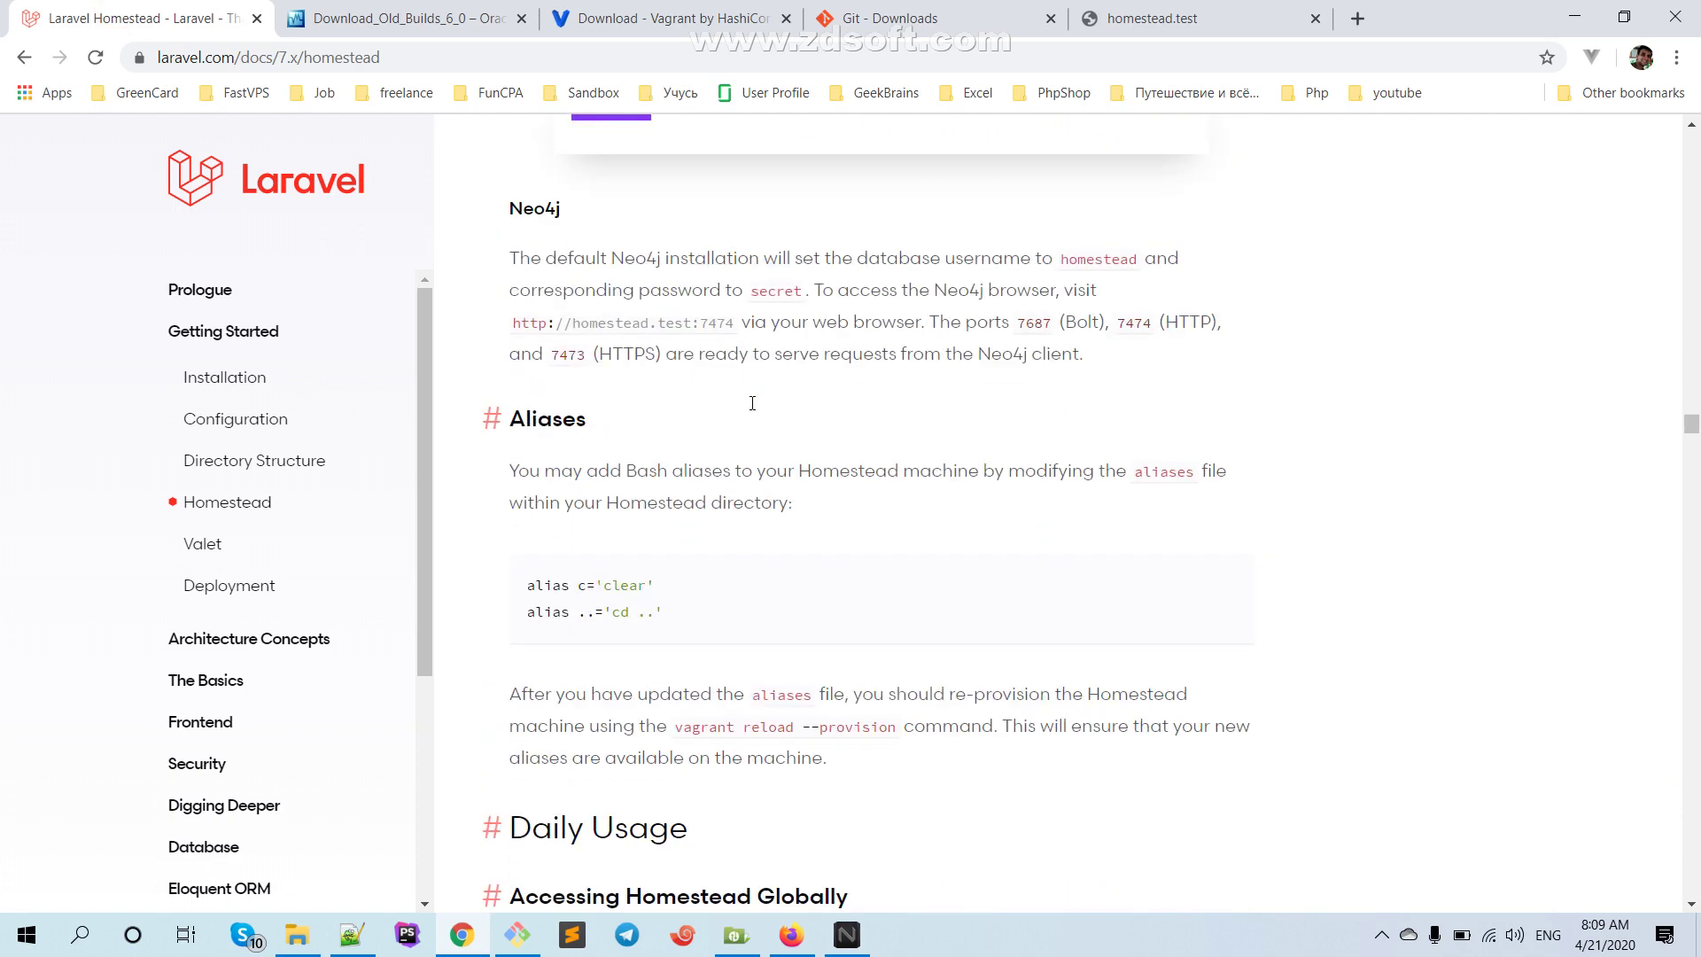
pyautogui.scroll(-11, 751, 412)
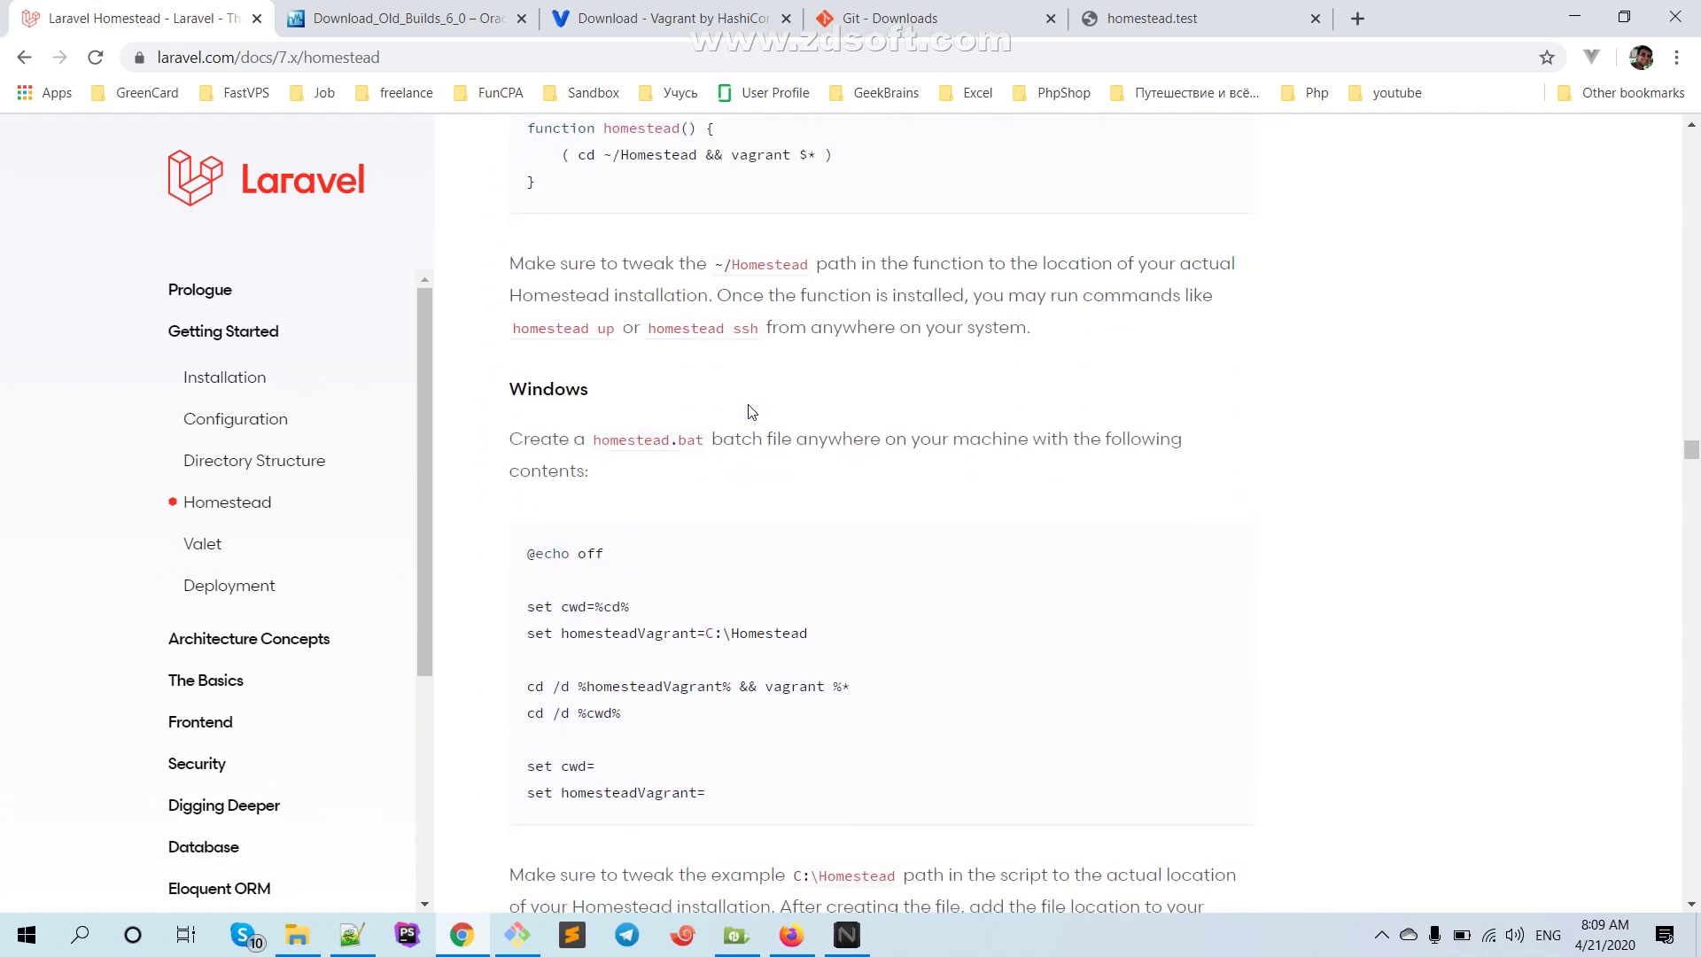
pyautogui.hotkey('ctrl', 'f')
pyautogui.write('user')
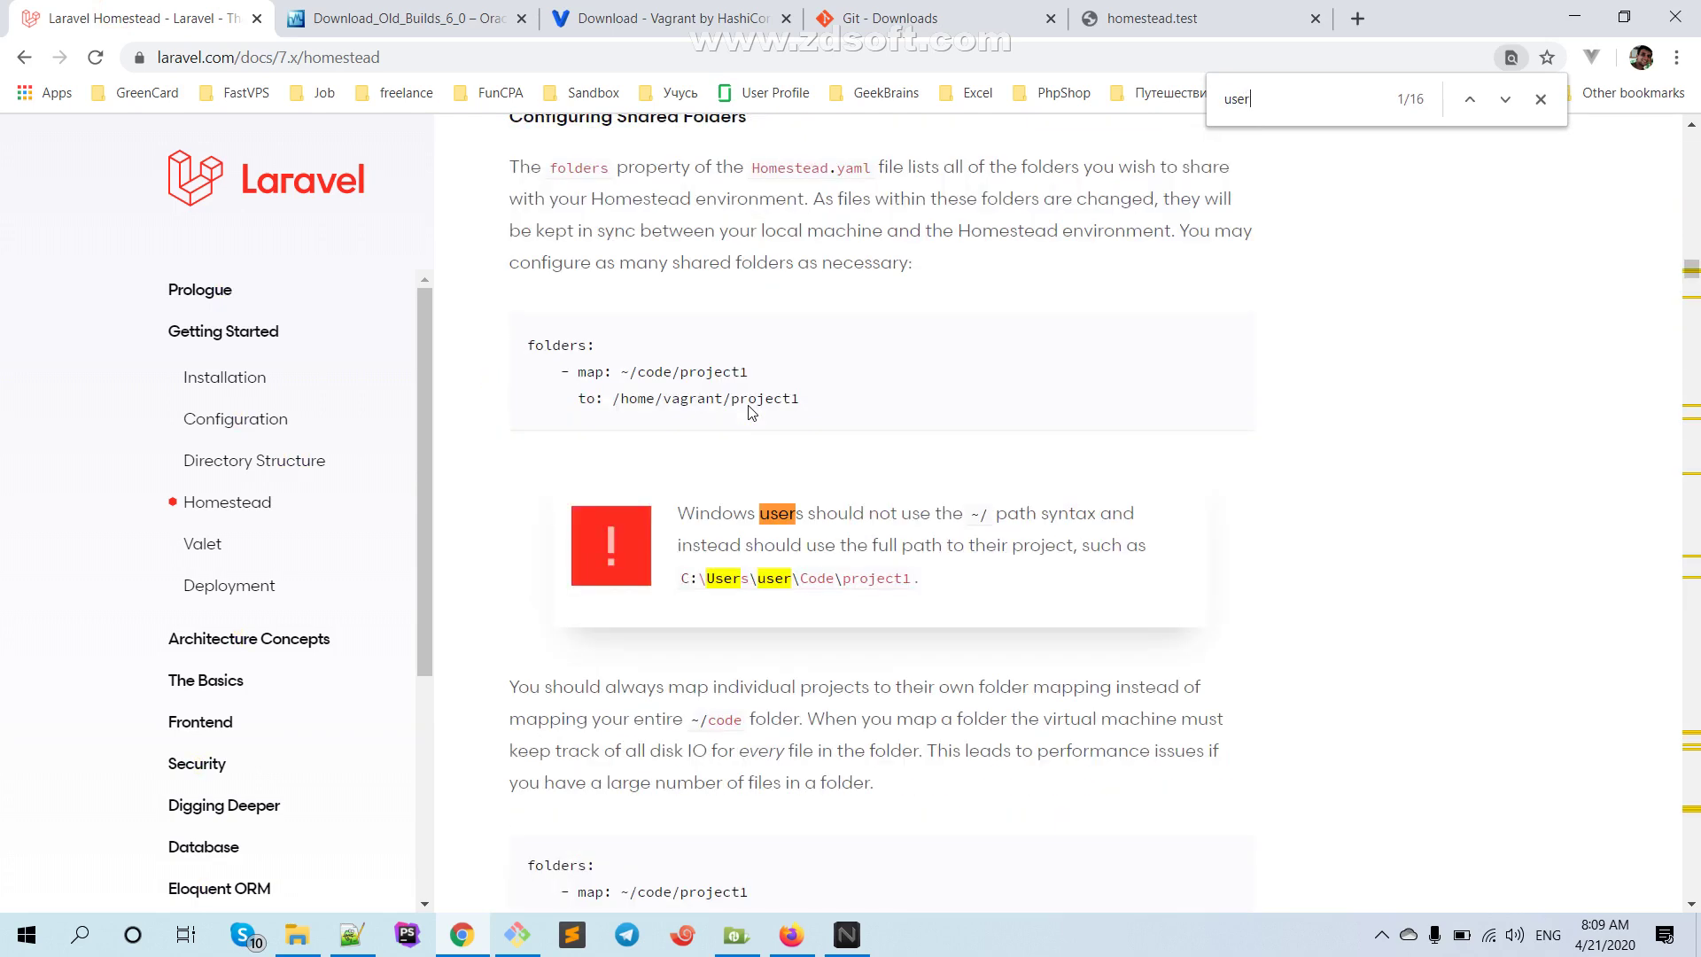
pyautogui.write('name')
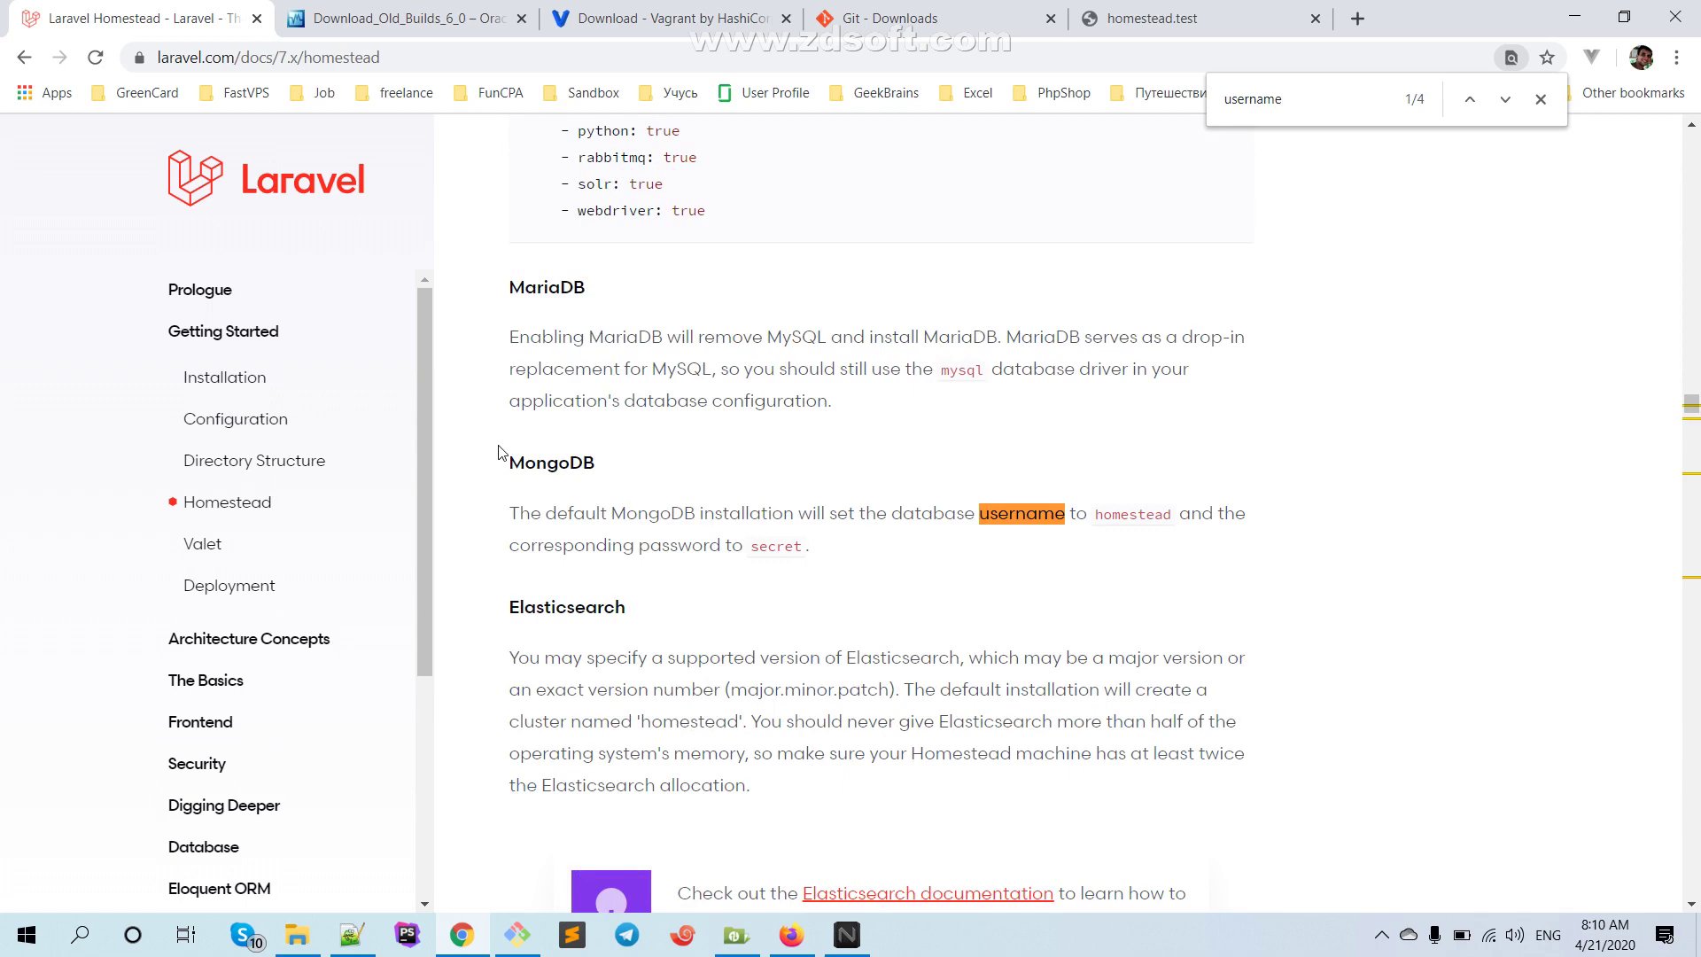
pyautogui.click(1472, 99)
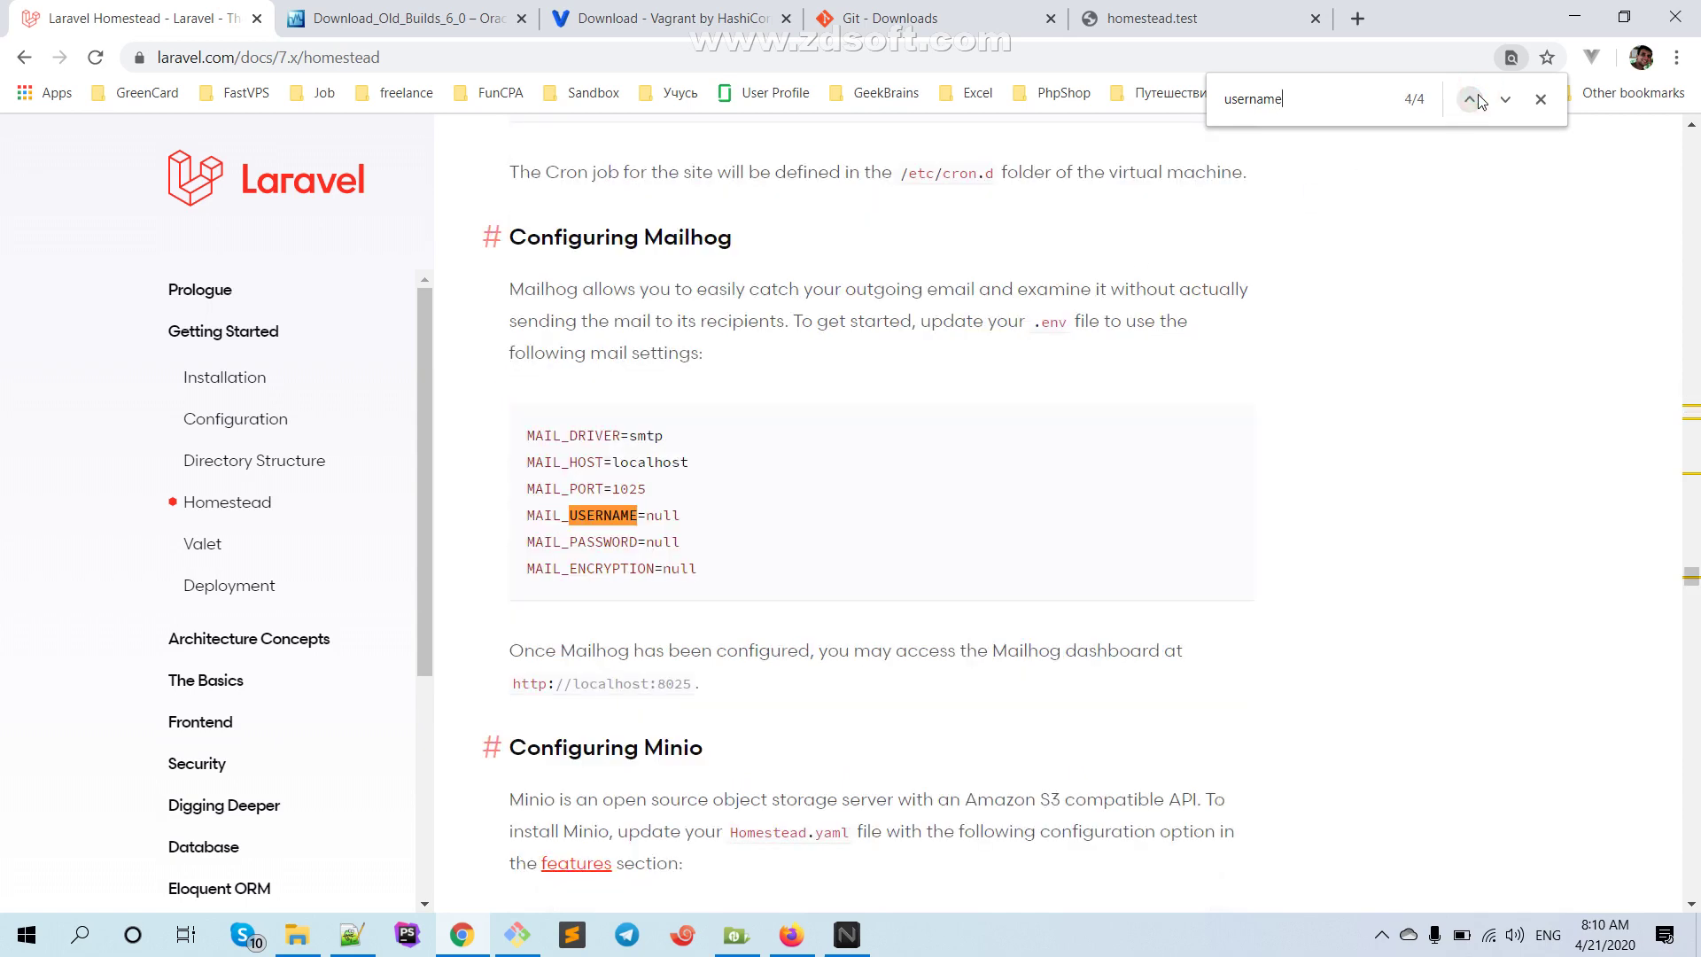
pyautogui.click(1472, 99)
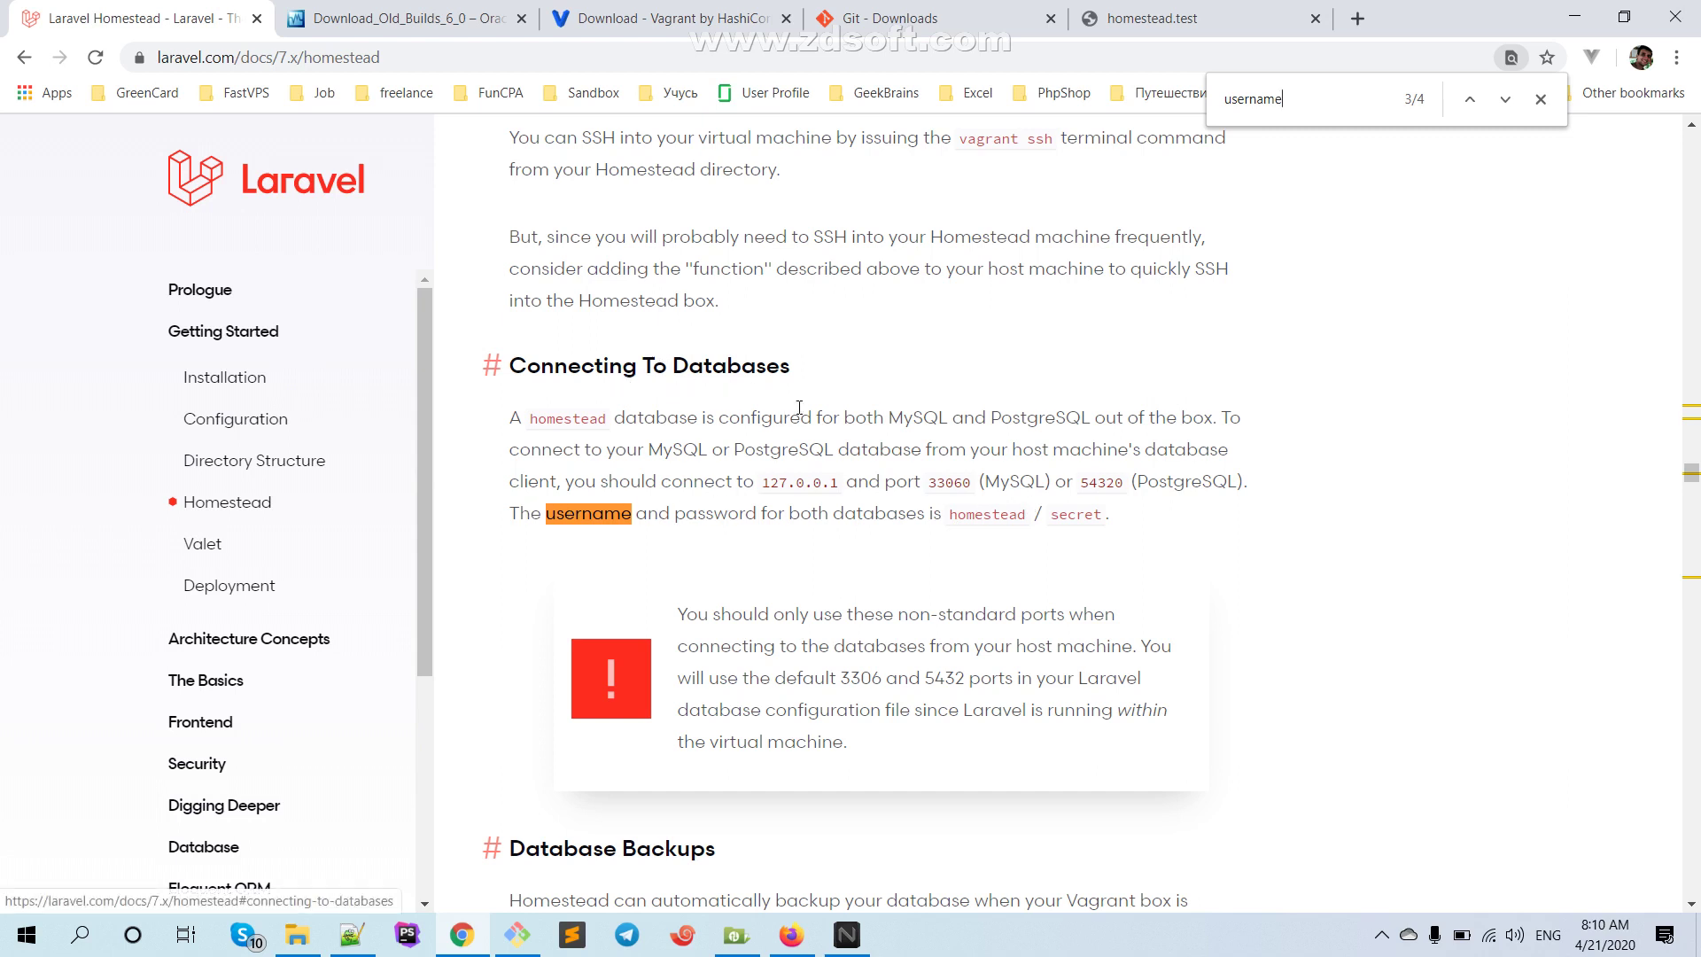
pyautogui.click(1467, 110)
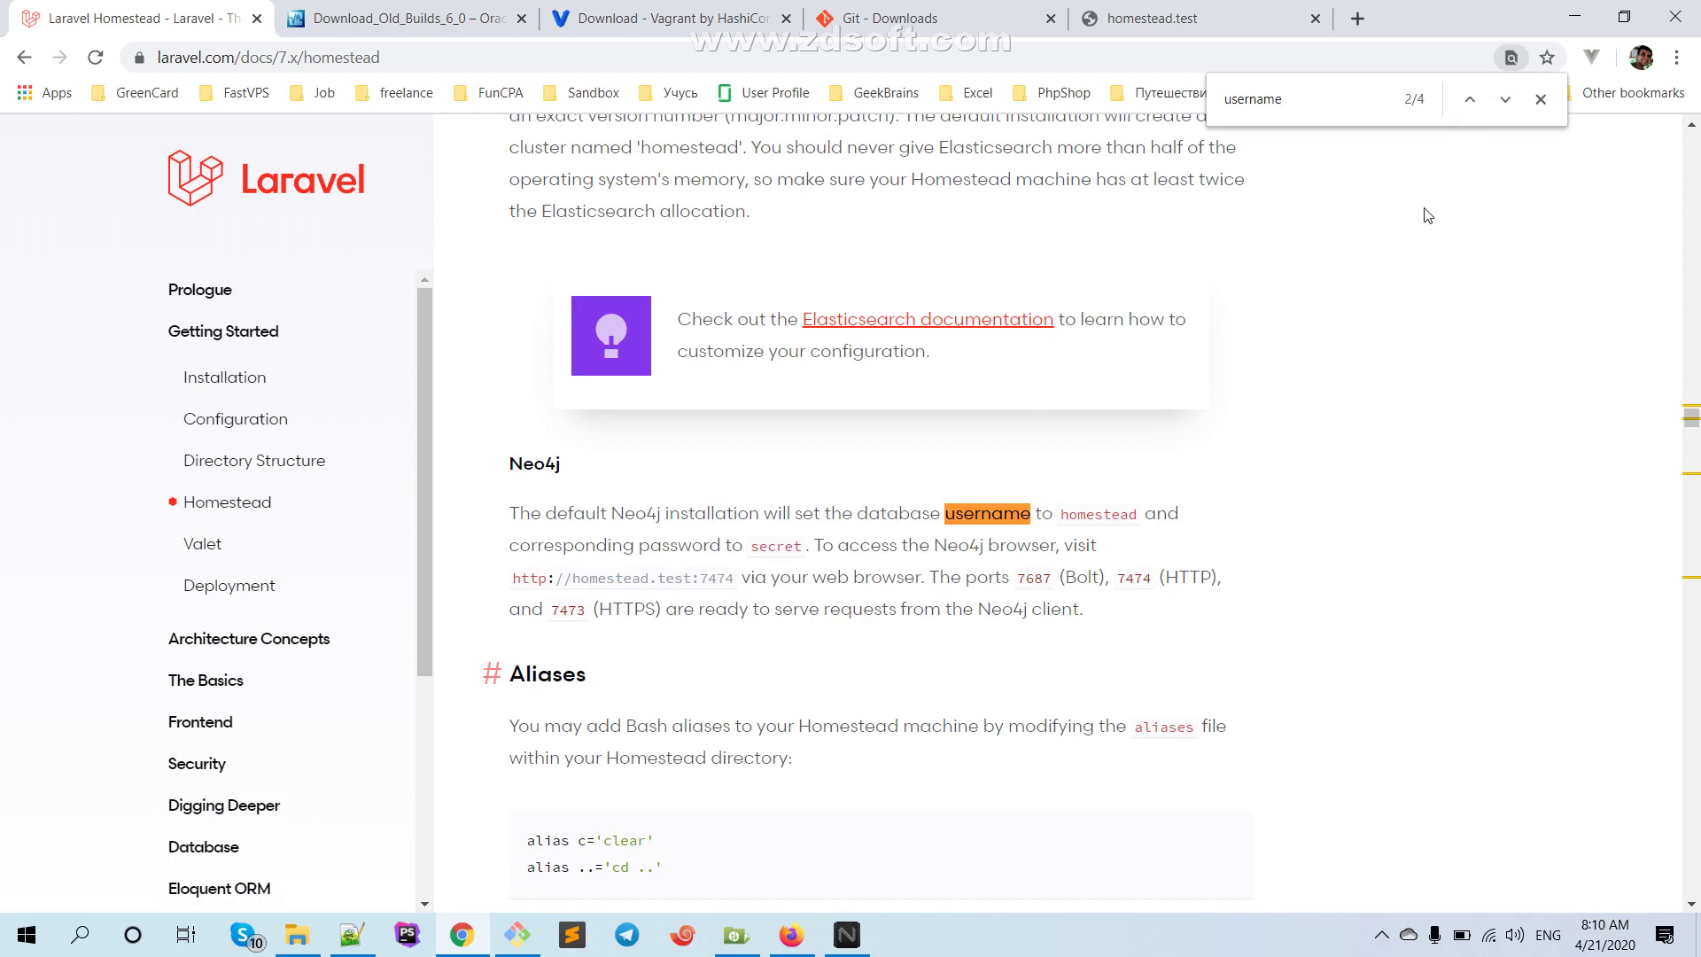
pyautogui.click(1469, 99)
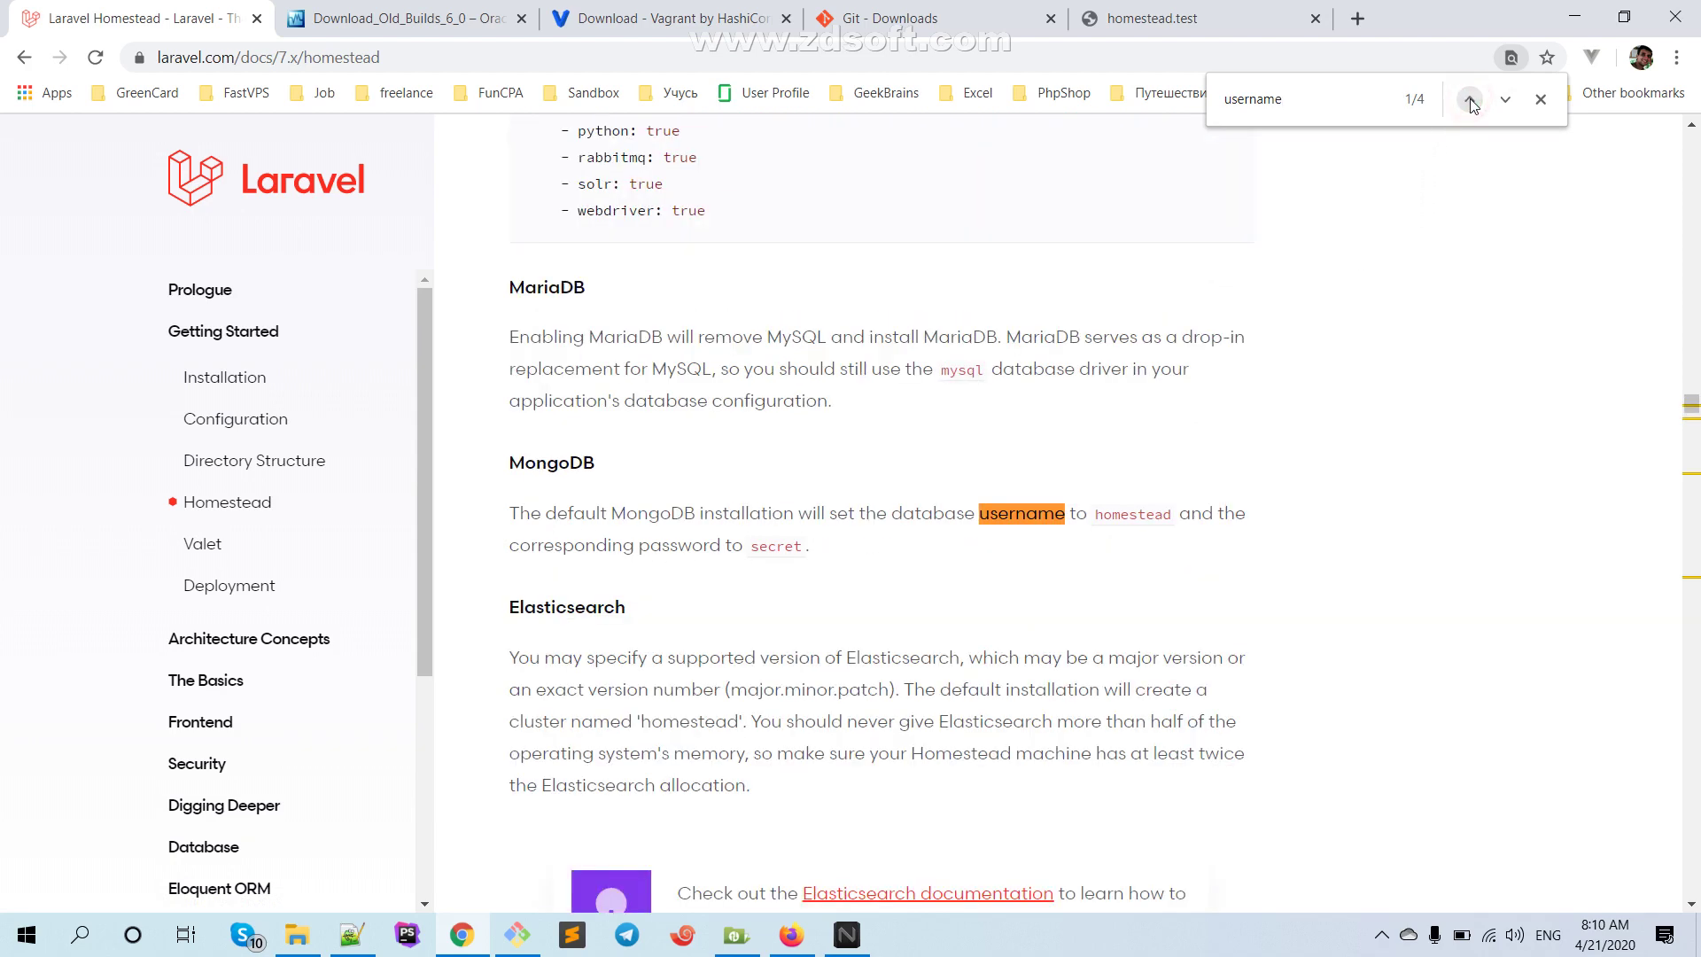
pyautogui.click(1470, 98)
pyautogui.click(1470, 98)
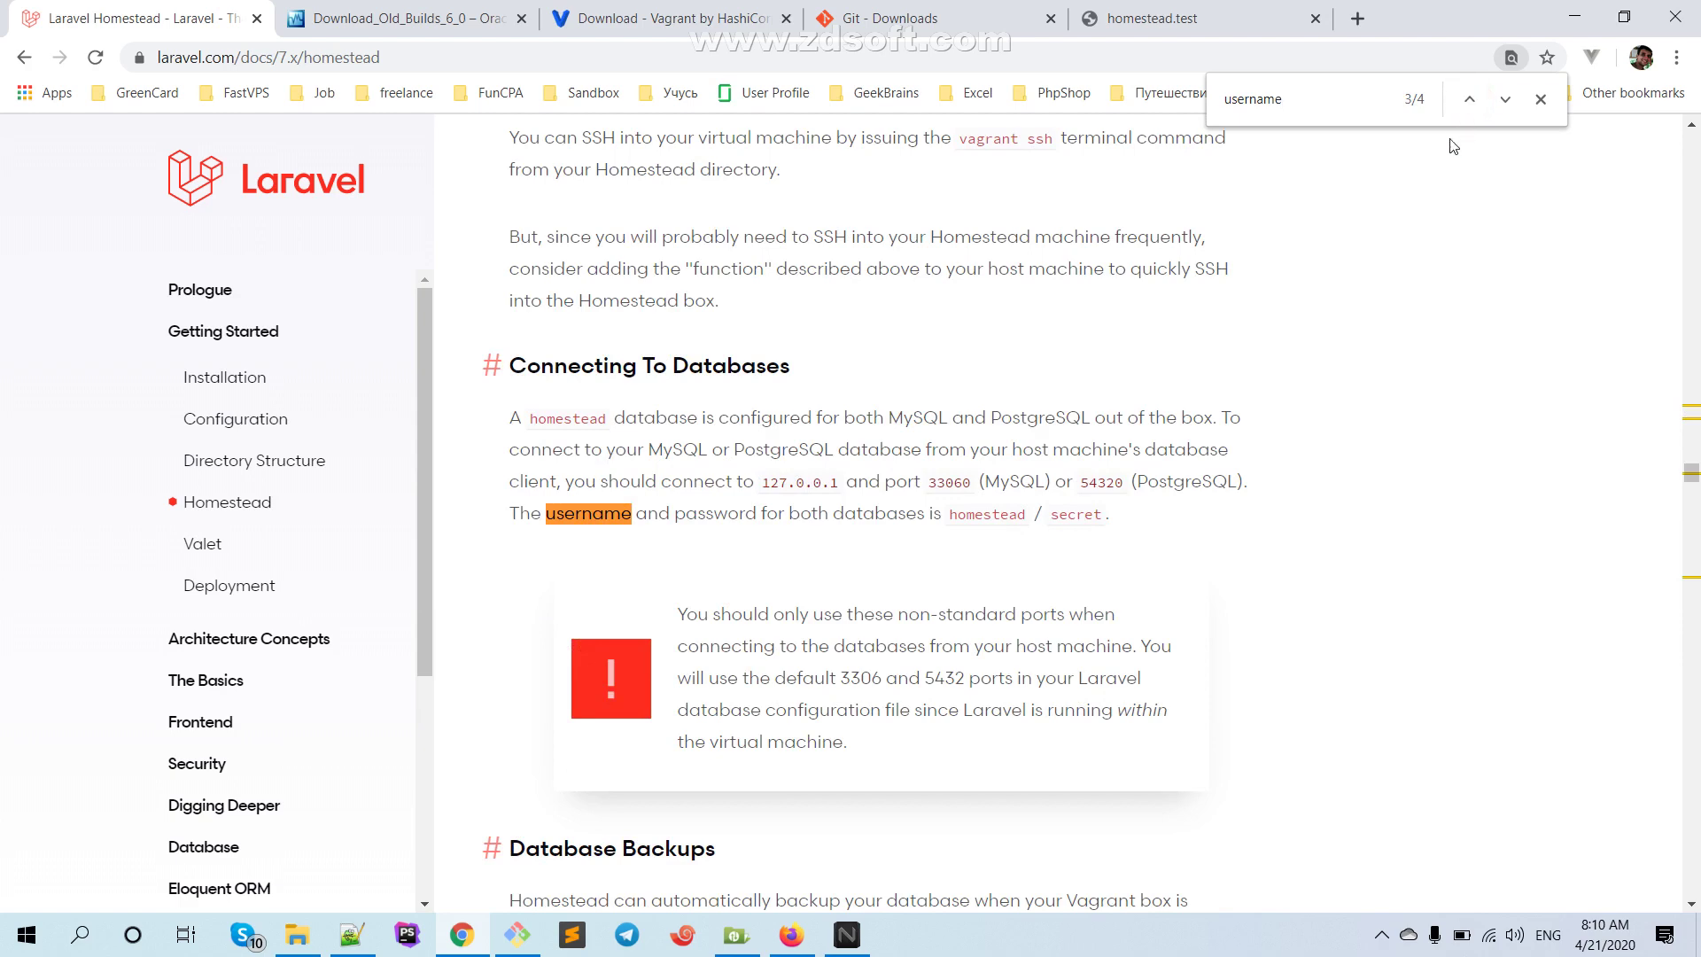
# Dismiss Xftp's connection failure message and return to the Homestead docs
pyautogui.click(736, 935)
pyautogui.click(957, 509)
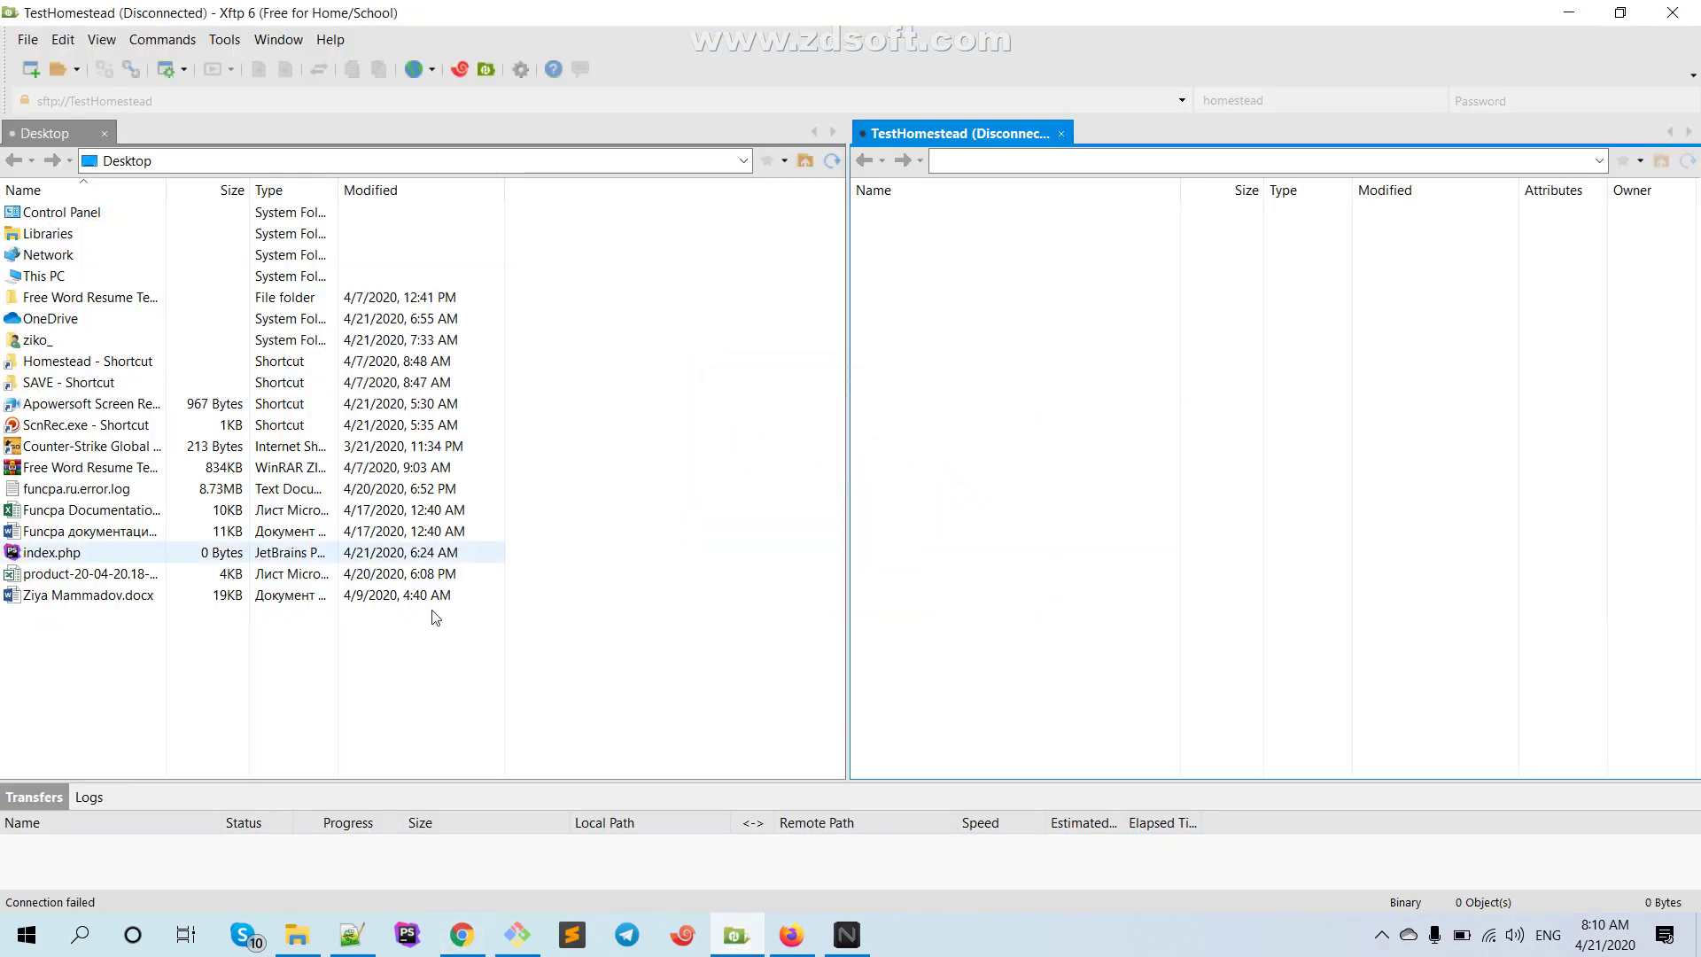
pyautogui.click(464, 932)
pyautogui.scroll(-9, 544, 719)
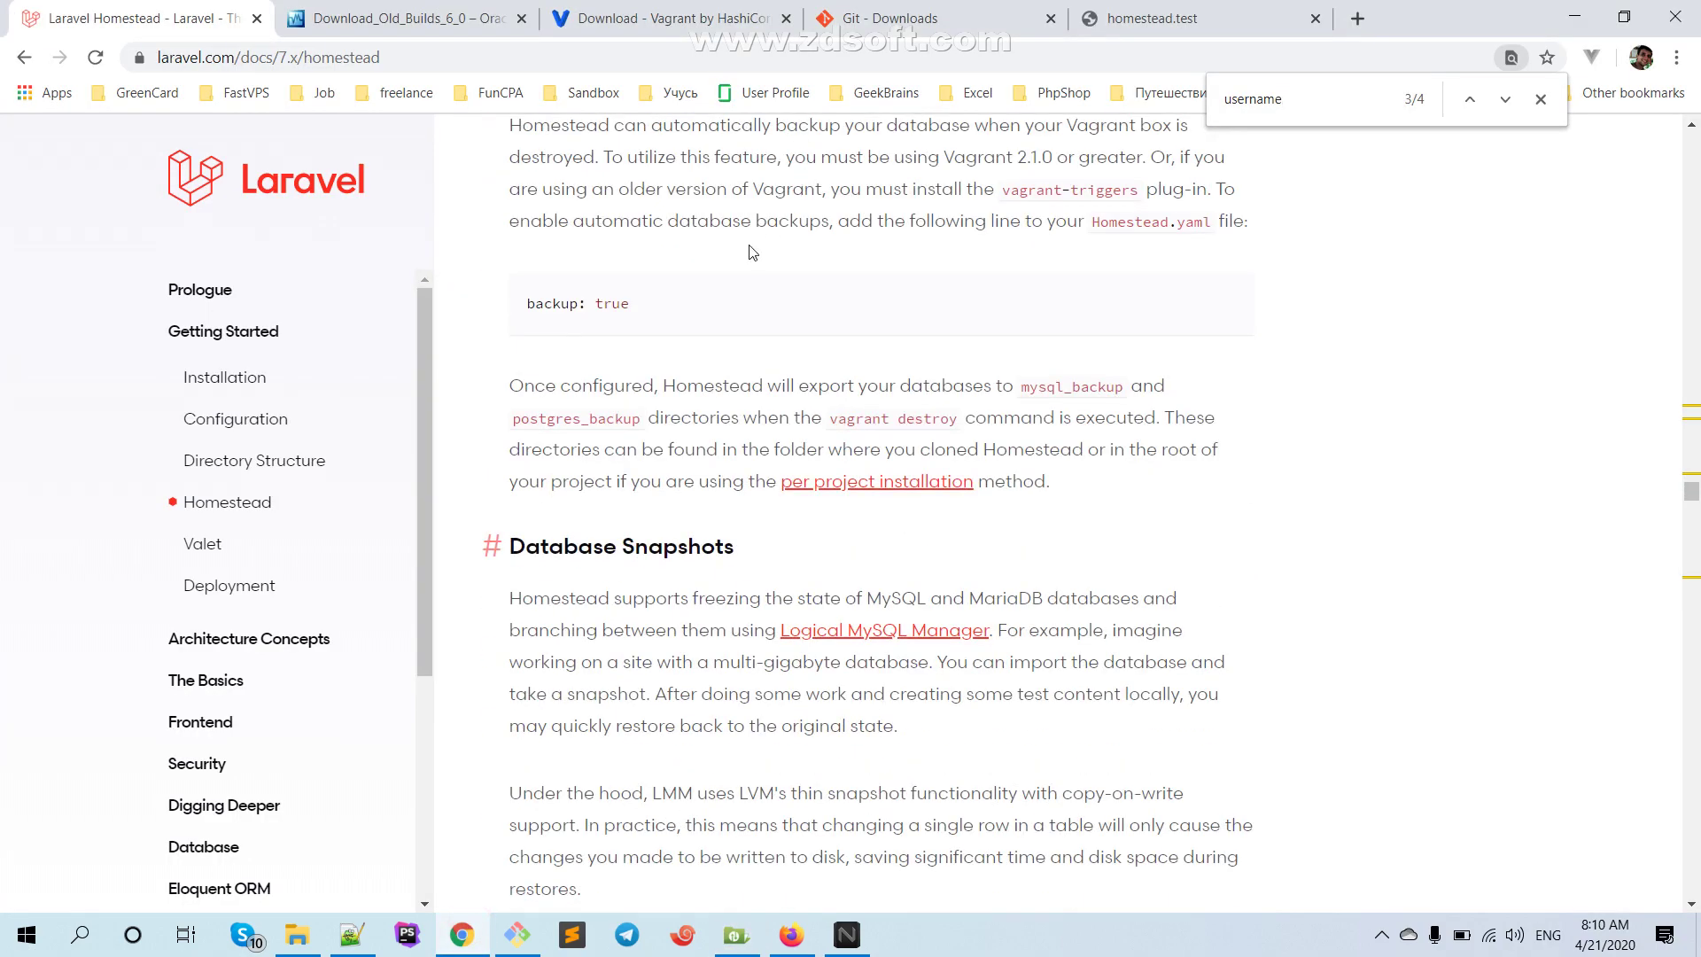
pyautogui.scroll(5, 735, 264)
pyautogui.scroll(11, 735, 264)
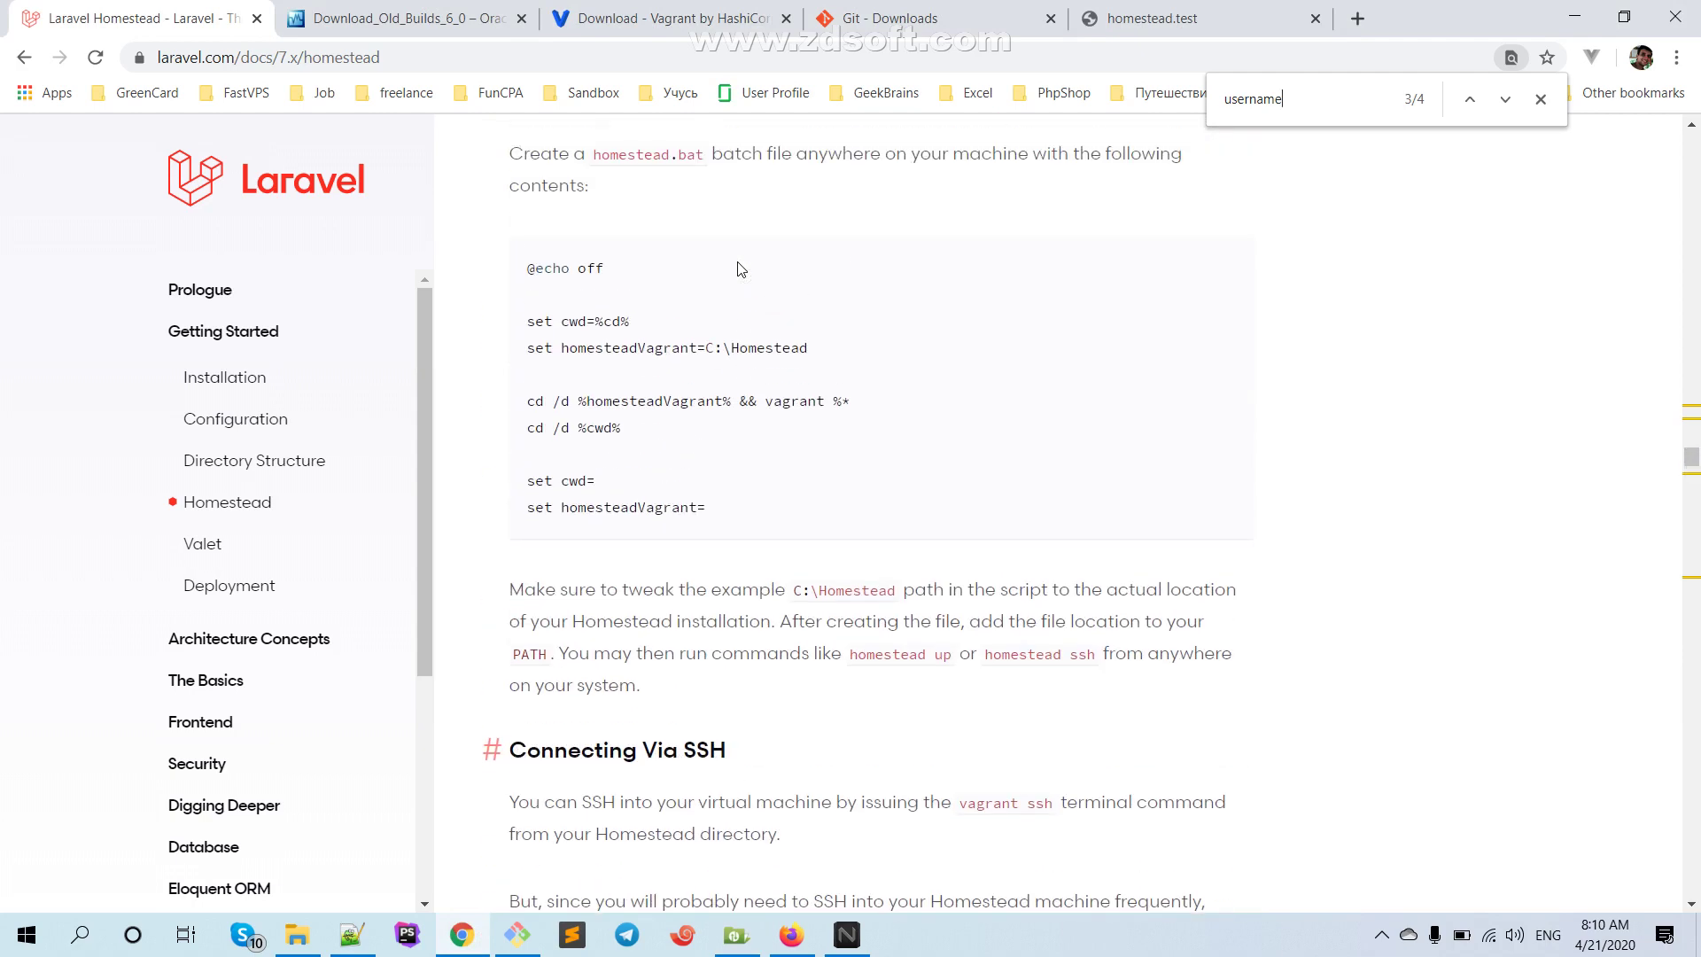
pyautogui.scroll(5, 742, 269)
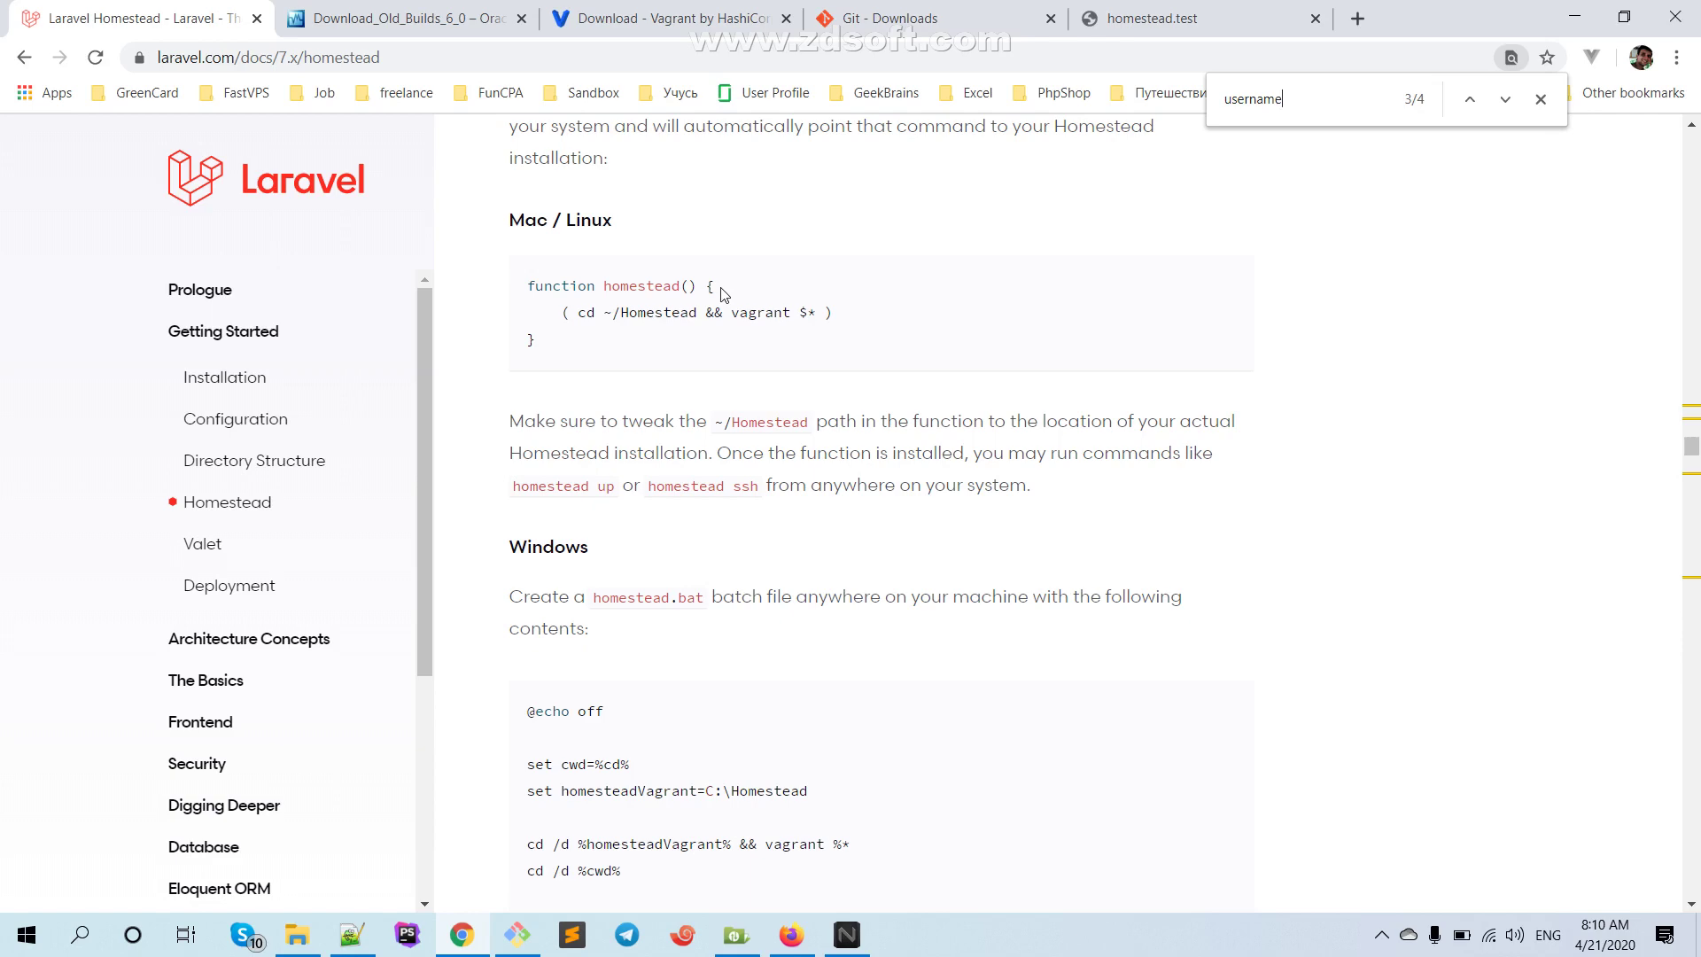
pyautogui.scroll(-2, 725, 292)
# Search the docs for 'sftp', clear the find box, and glance at homestead.test
pyautogui.hotkey('ctrl', 'f')
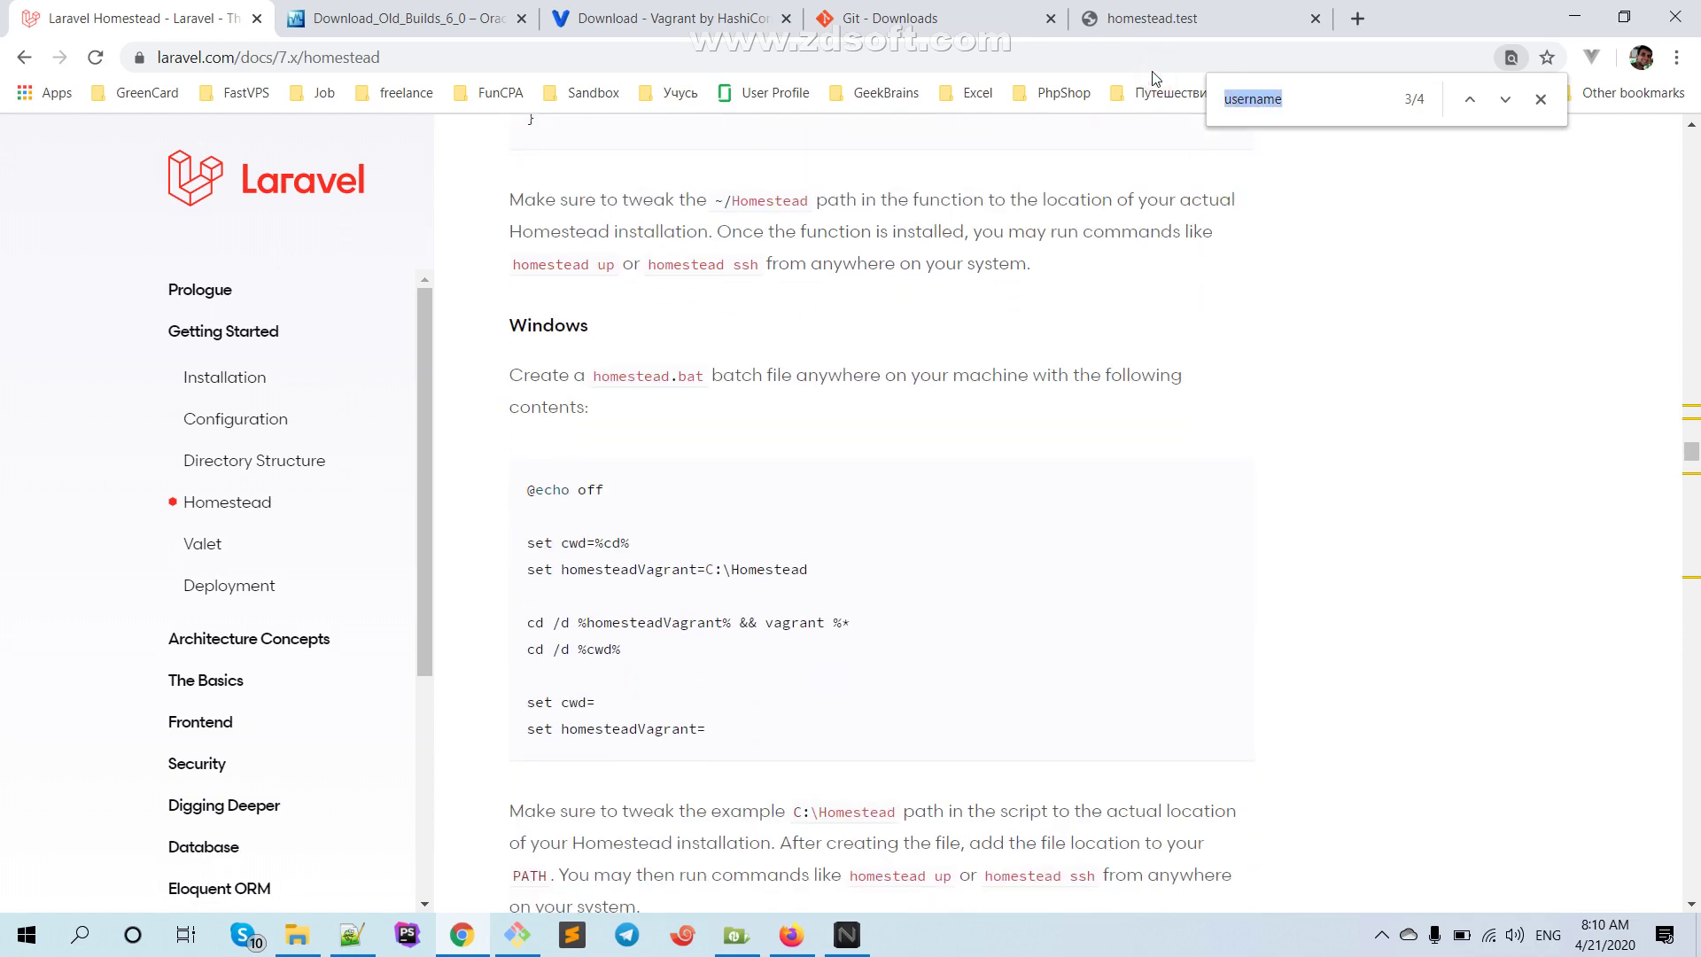
pyautogui.write('sf')
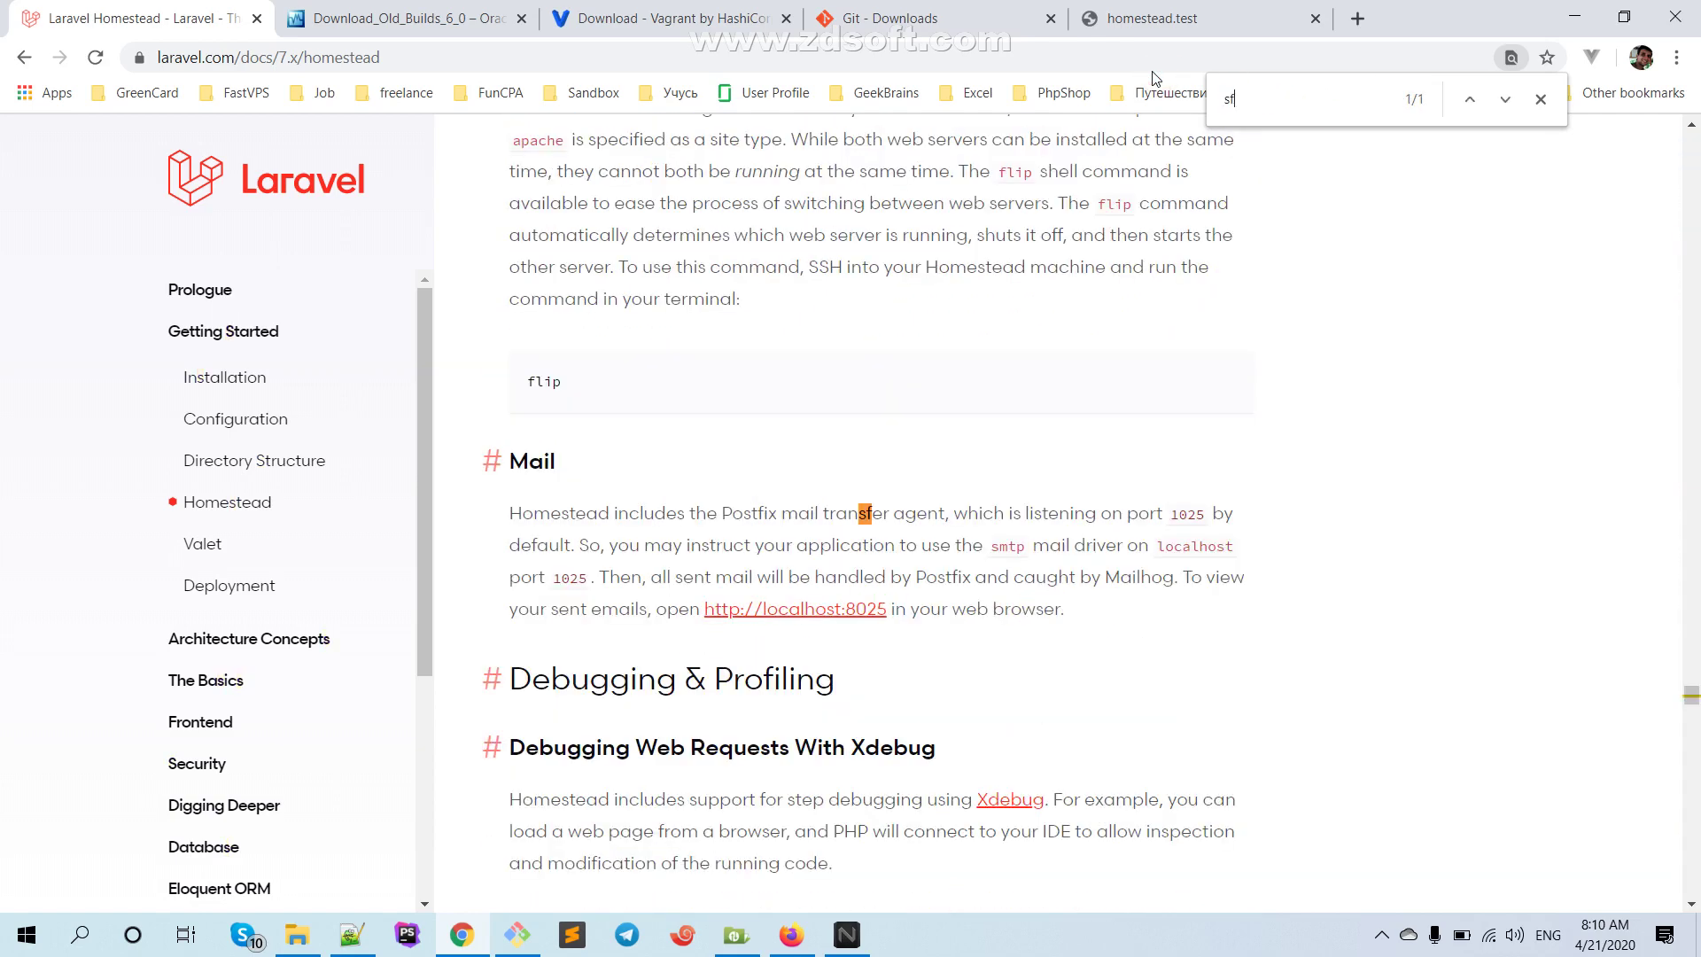
pyautogui.write('tp')
pyautogui.press('BackSpace')
pyautogui.press('BackSpace')
pyautogui.press('BackSpace')
pyautogui.press('BackSpace')
pyautogui.write('ft')
pyautogui.press('BackSpace')
pyautogui.press('BackSpace')
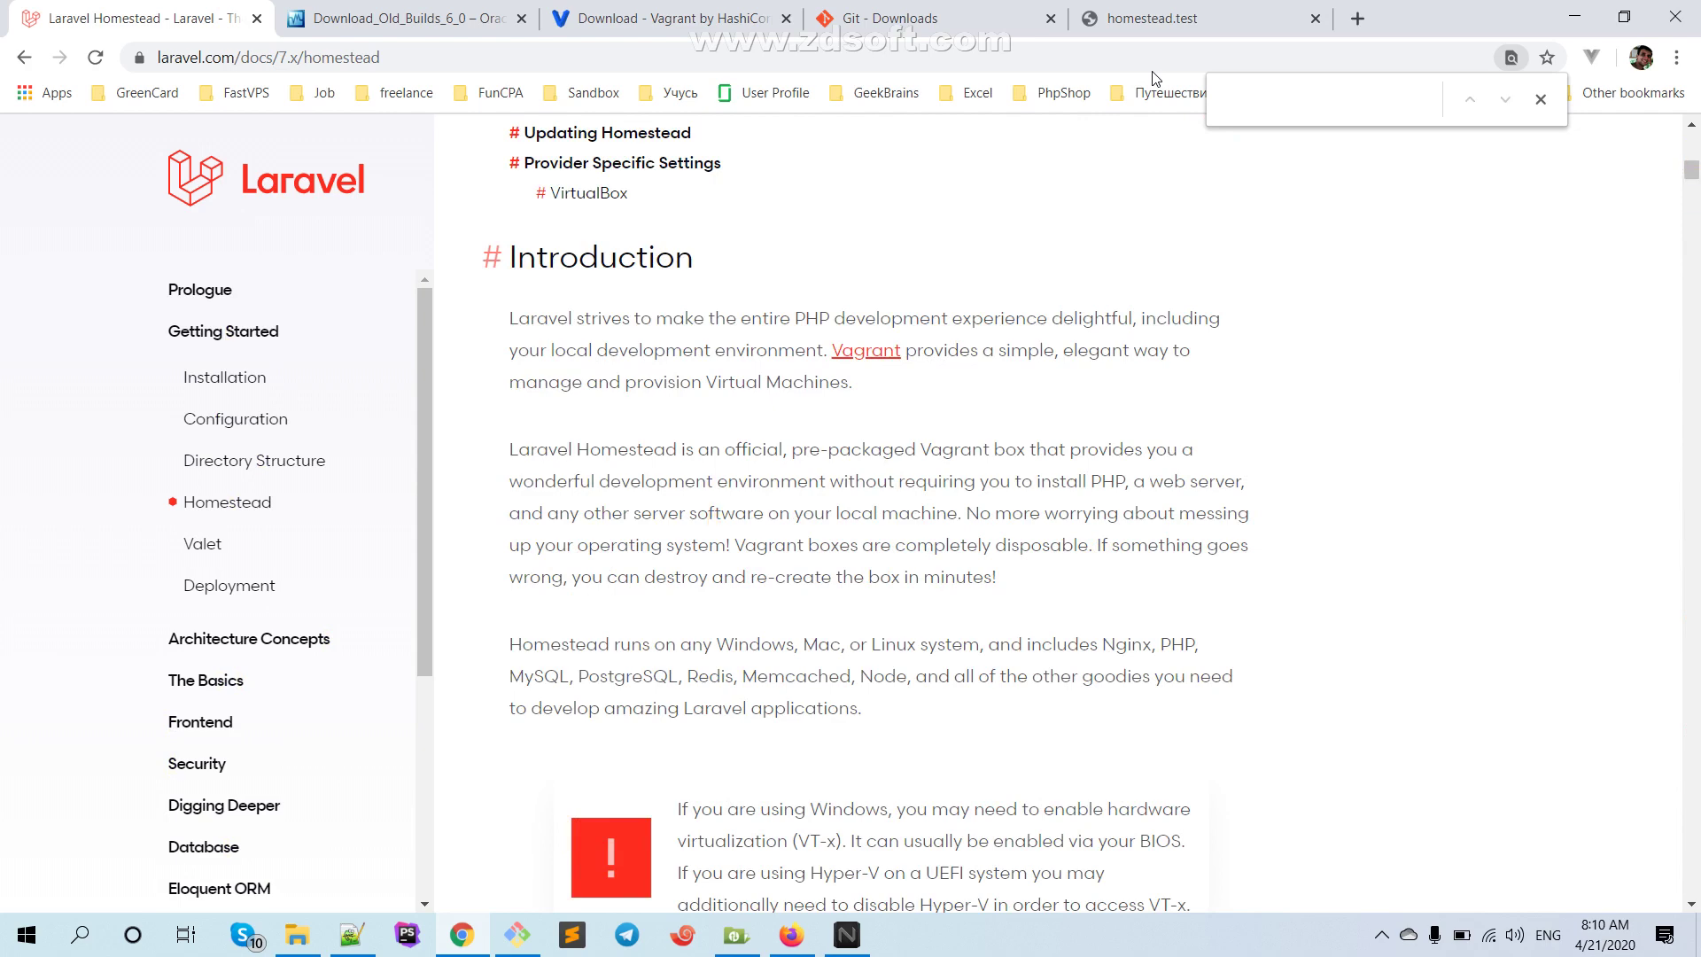
pyautogui.click(1123, 18)
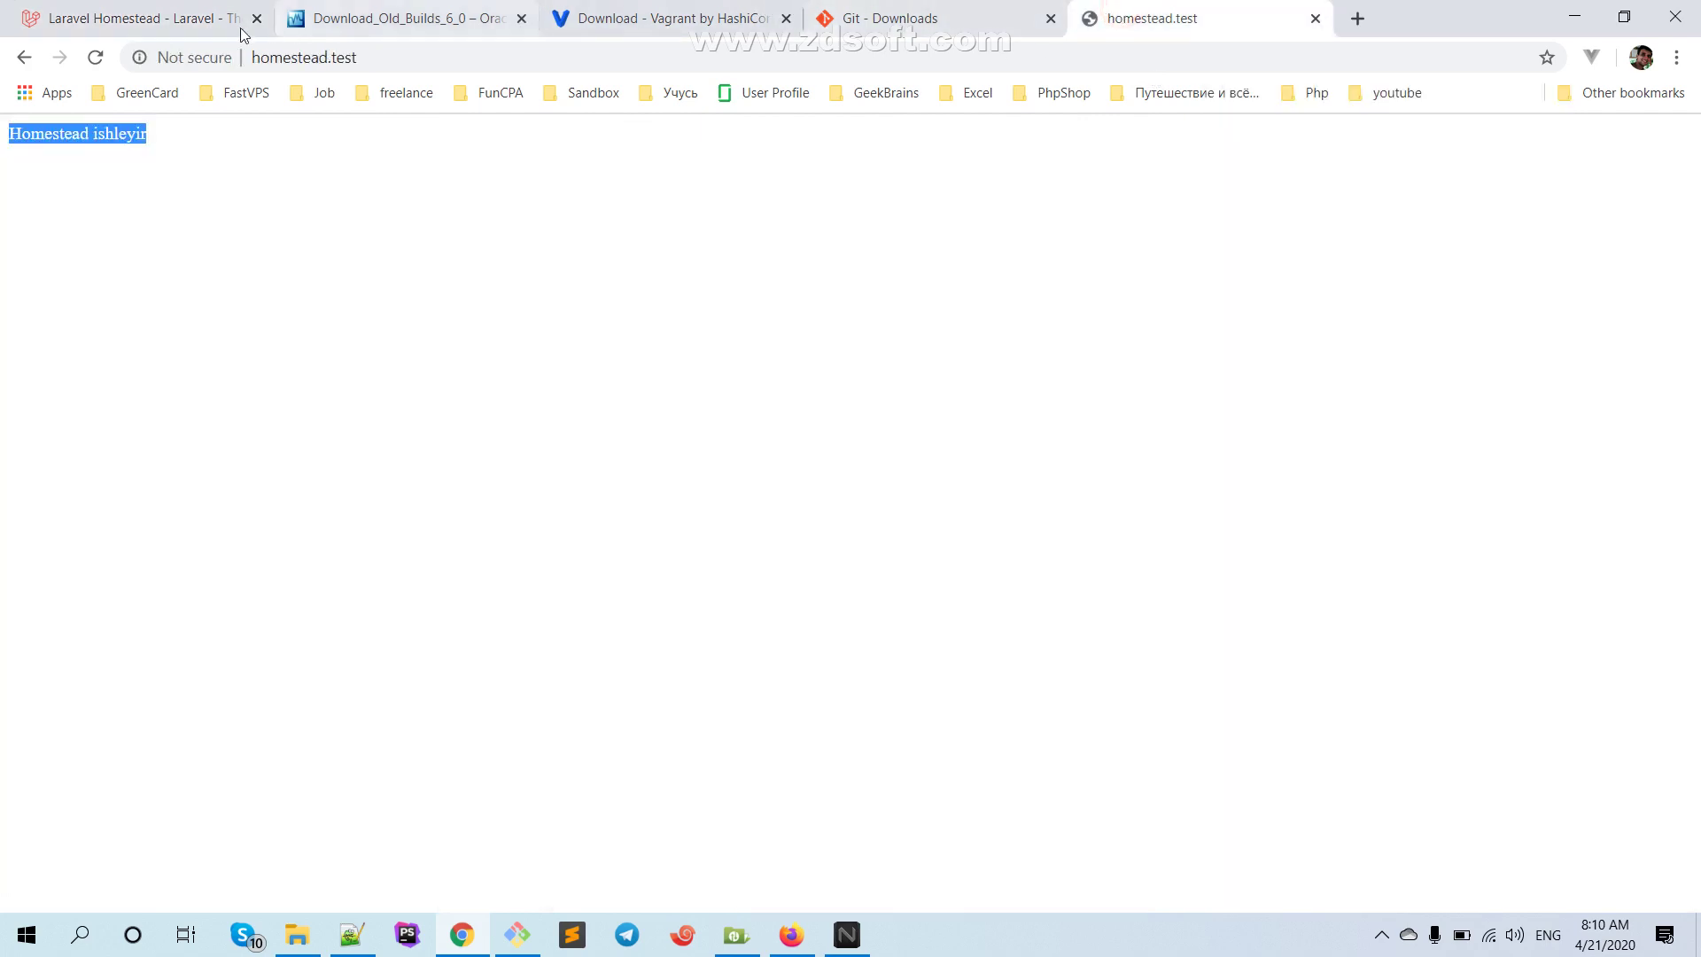
pyautogui.click(242, 33)
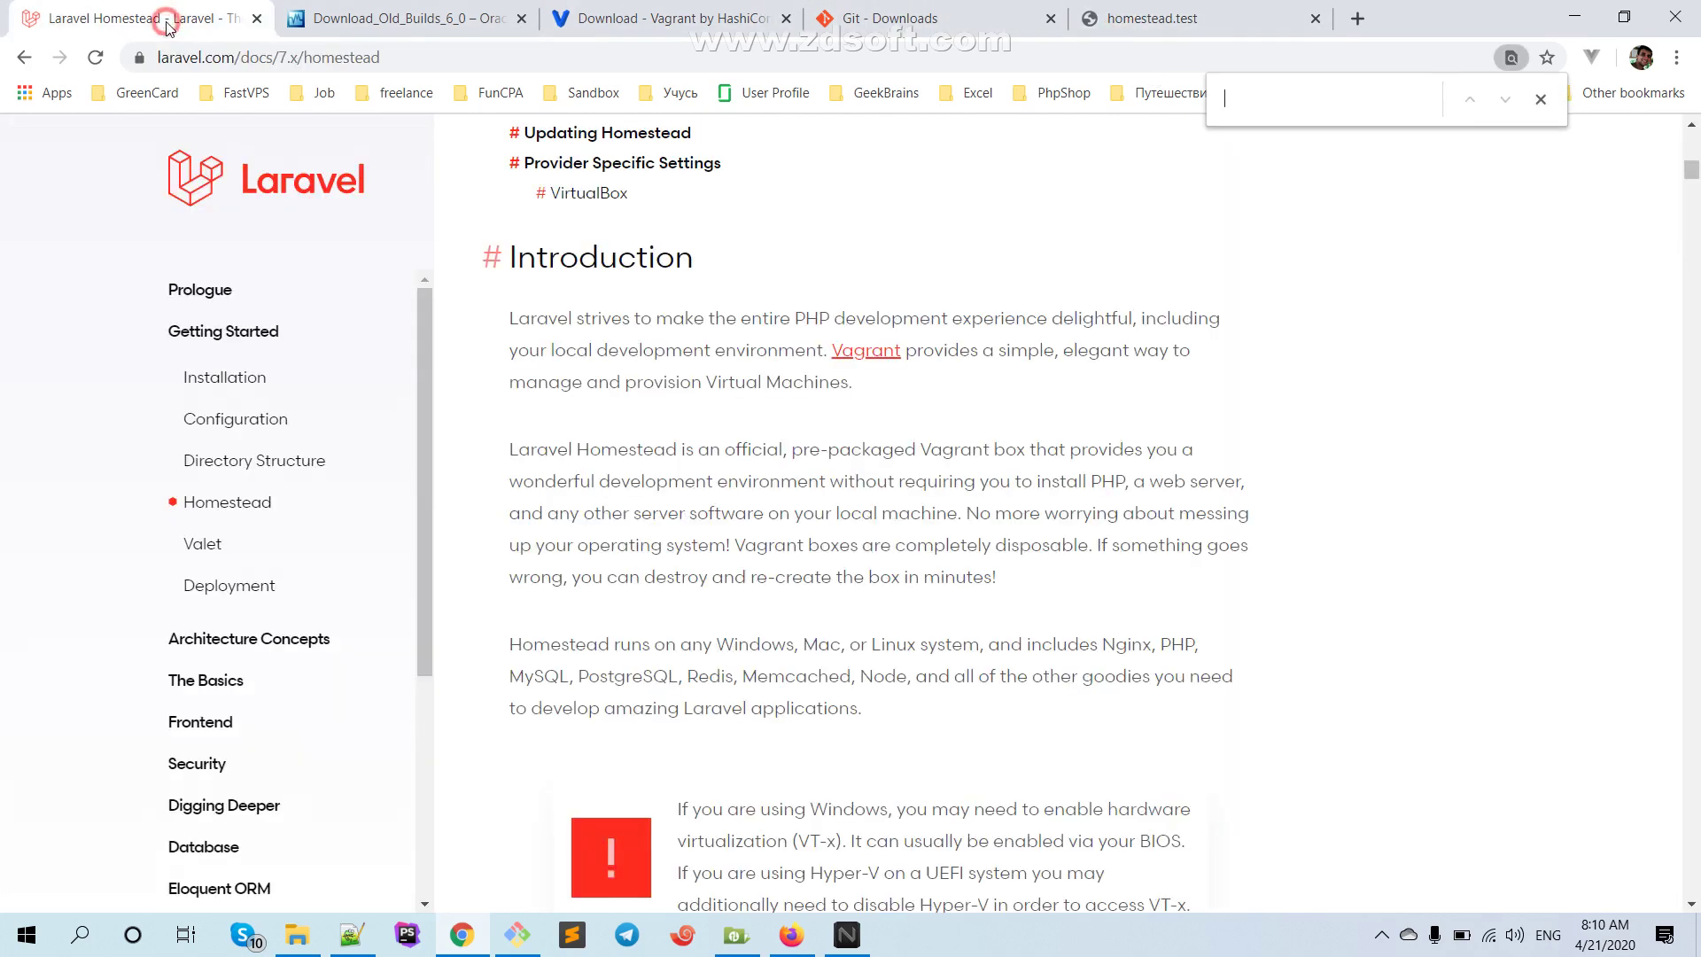
# Go to the Homestead page's Connecting Via SSH section and scroll to Connecting To Databases
pyautogui.click(238, 507)
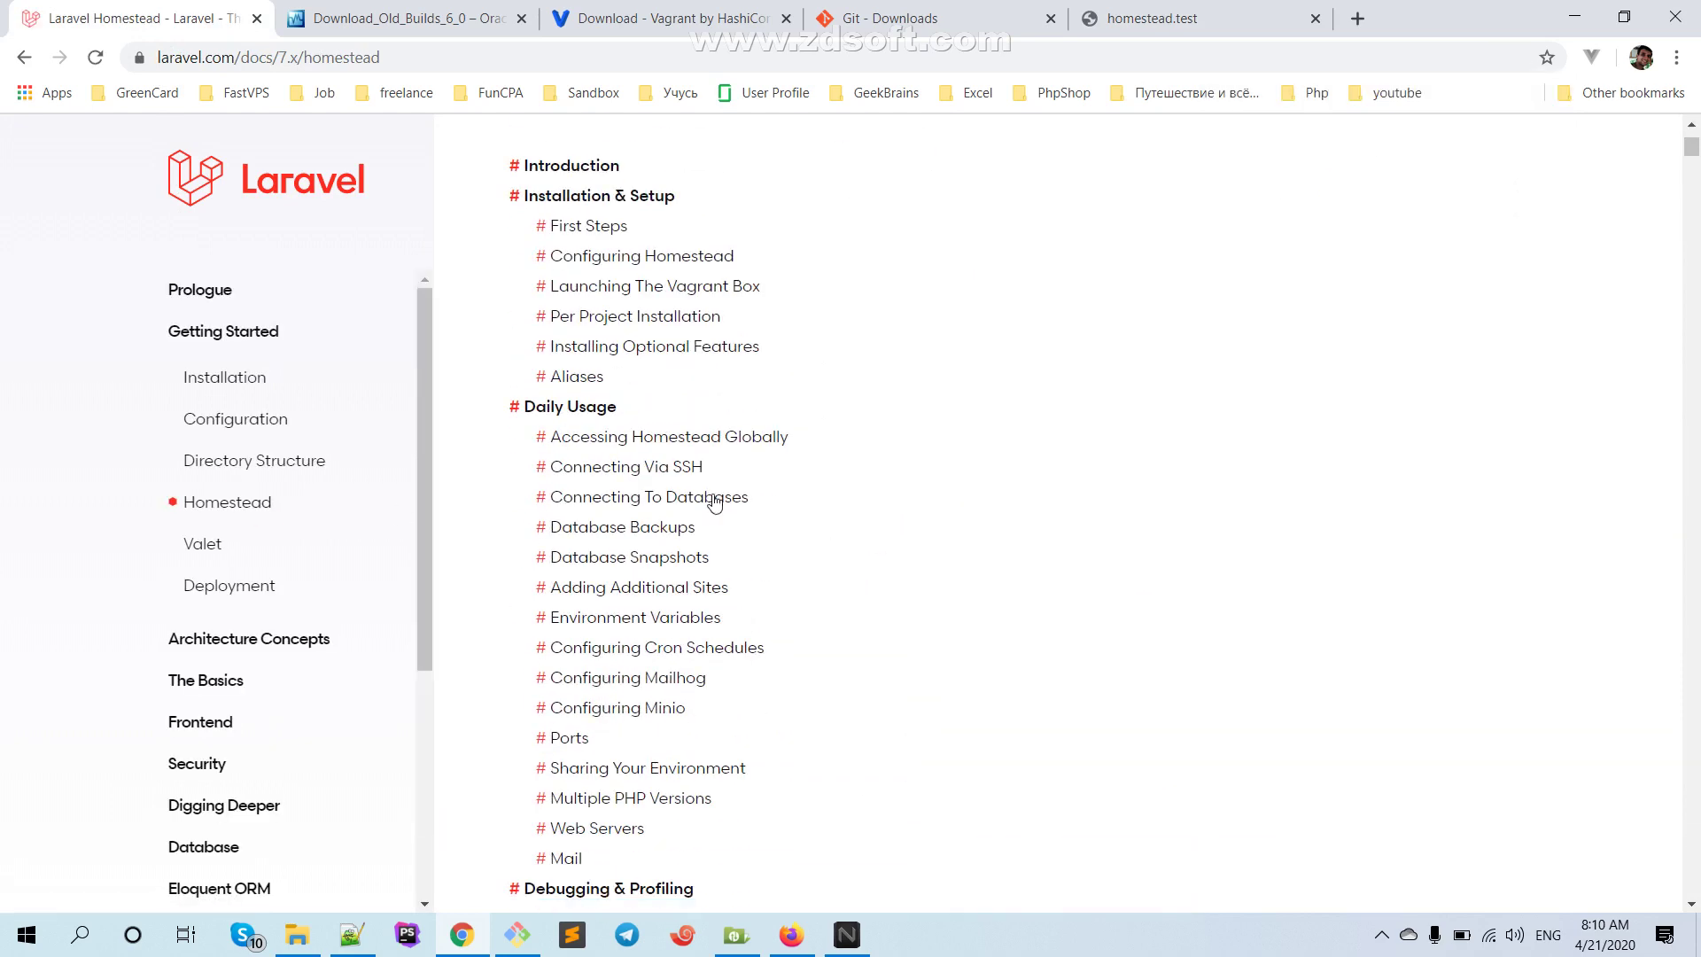
pyautogui.click(589, 462)
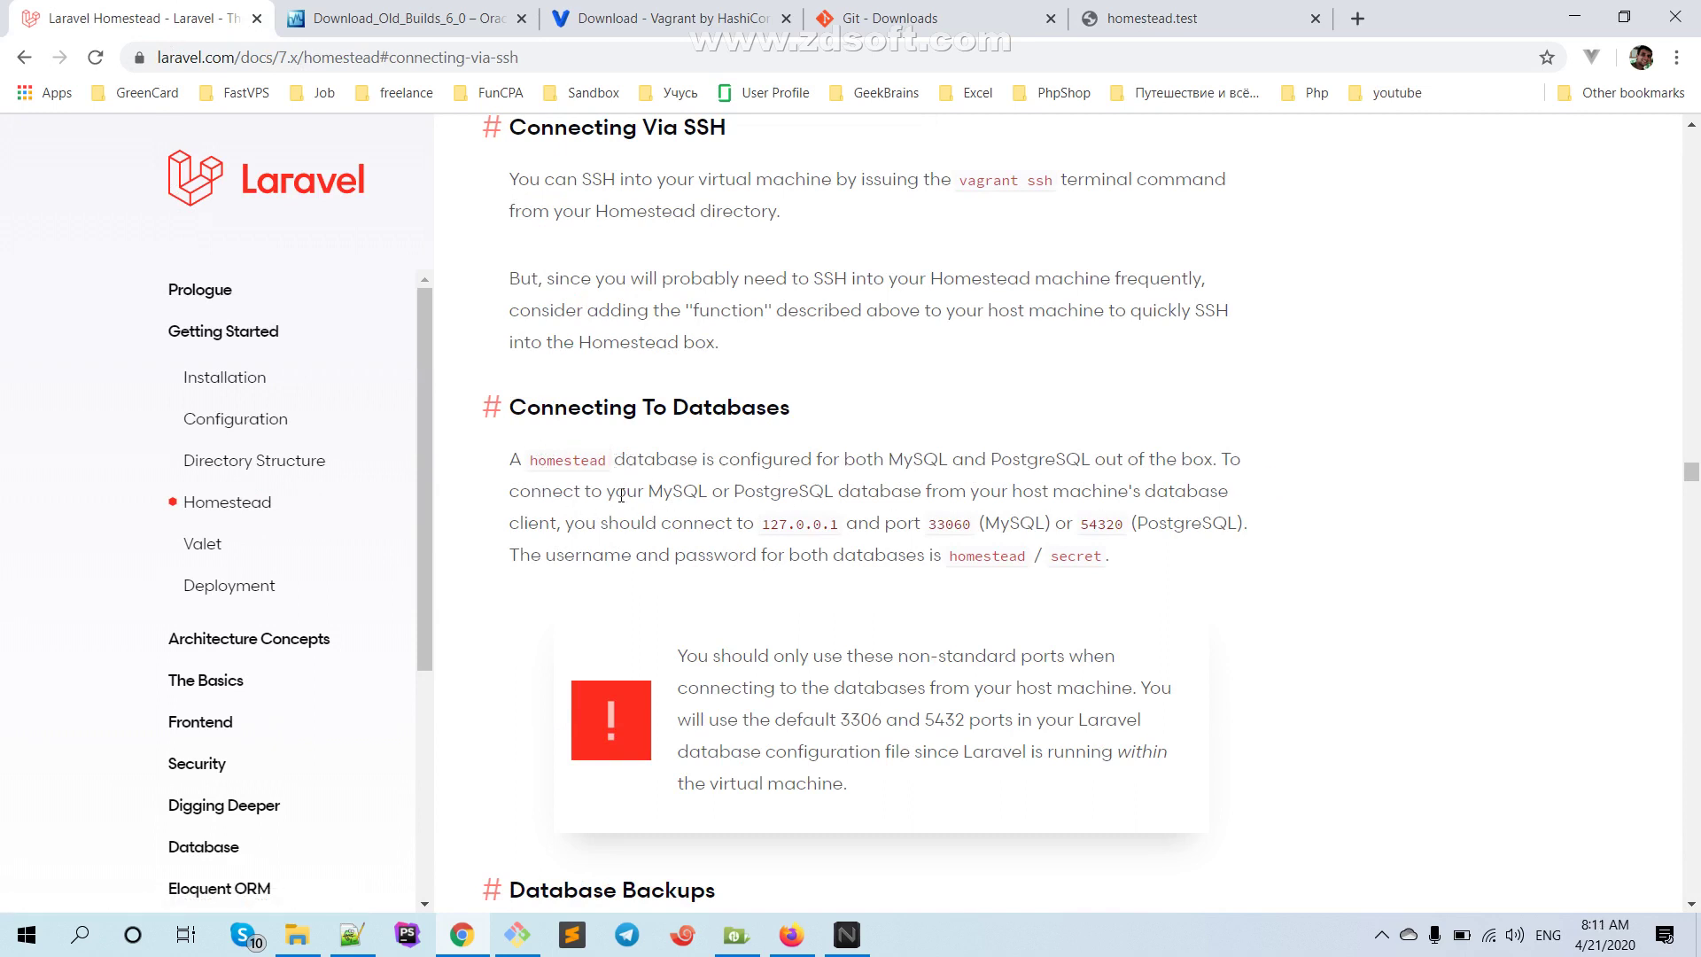
pyautogui.scroll(-2, 740, 520)
pyautogui.scroll(1, 748, 531)
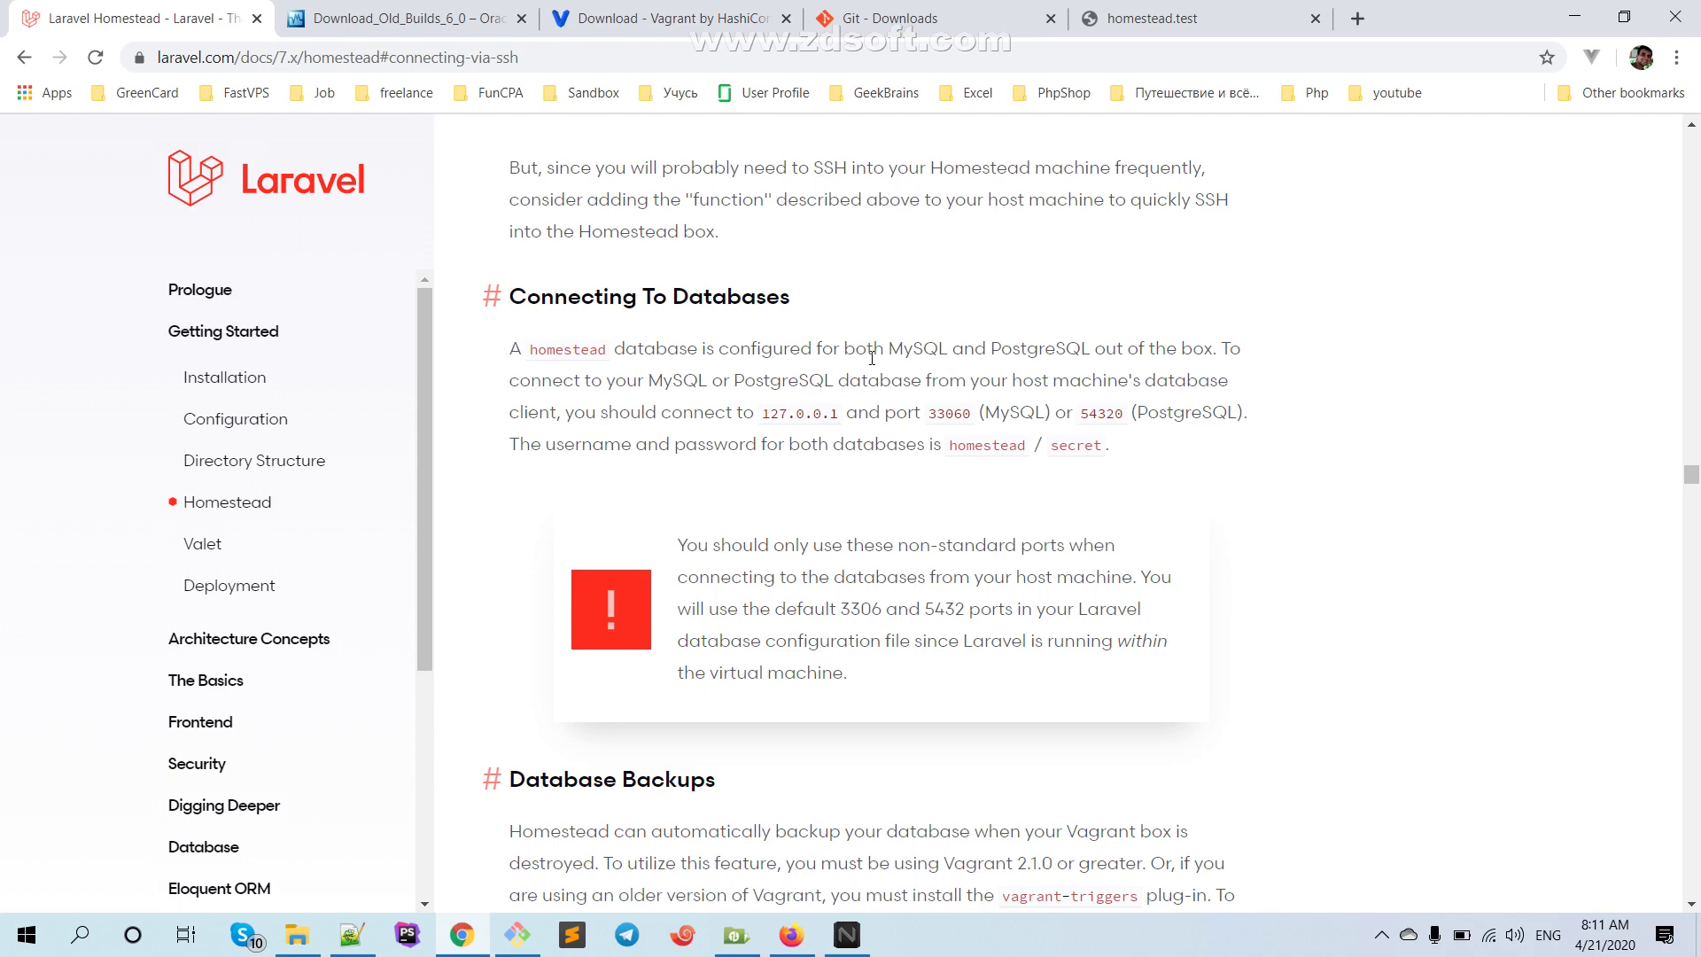
pyautogui.scroll(-2, 1052, 378)
pyautogui.scroll(-3, 1052, 378)
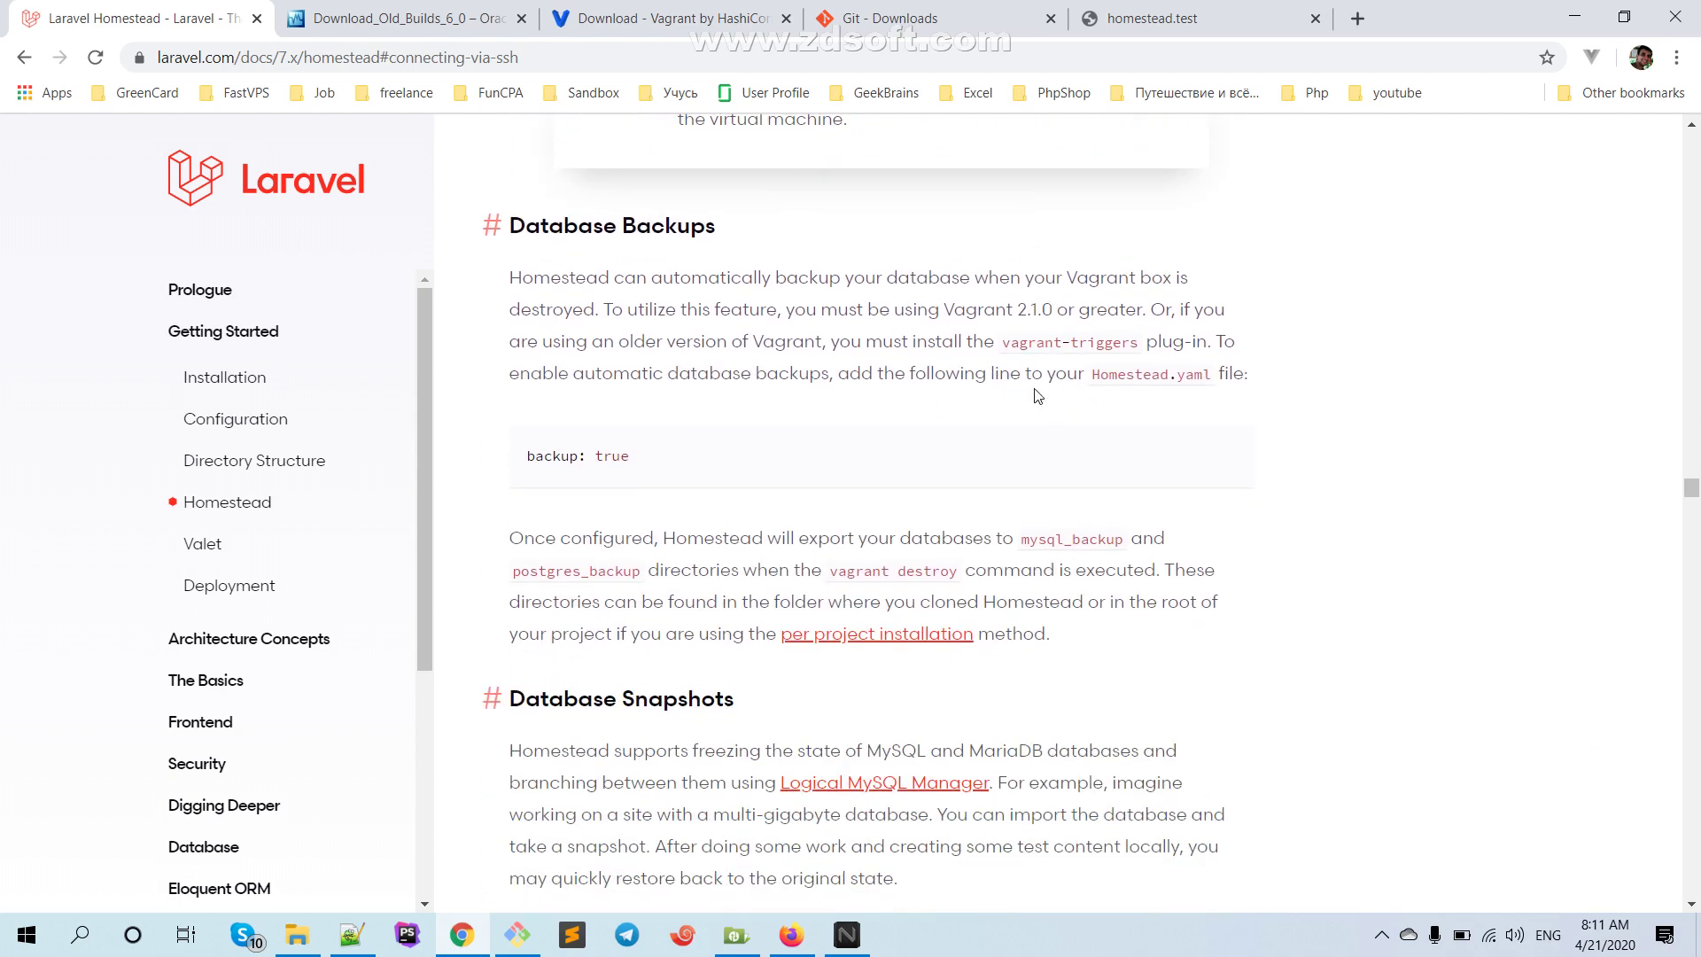
pyautogui.scroll(-2, 575, 542)
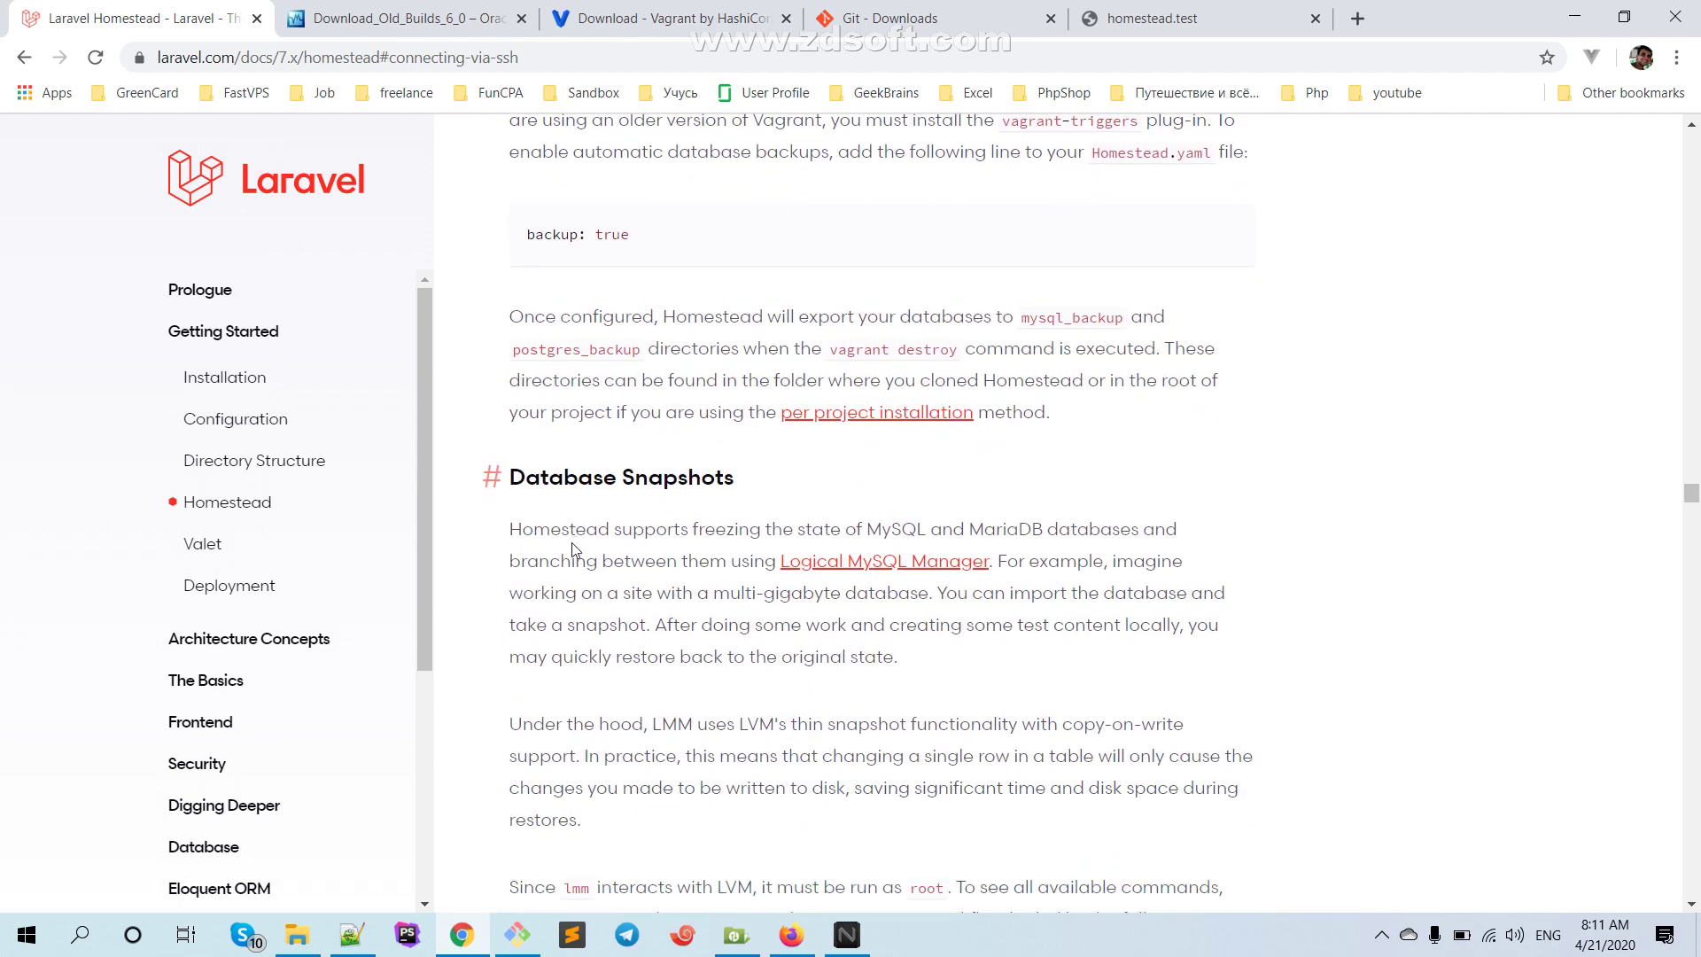
pyautogui.scroll(-3, 571, 542)
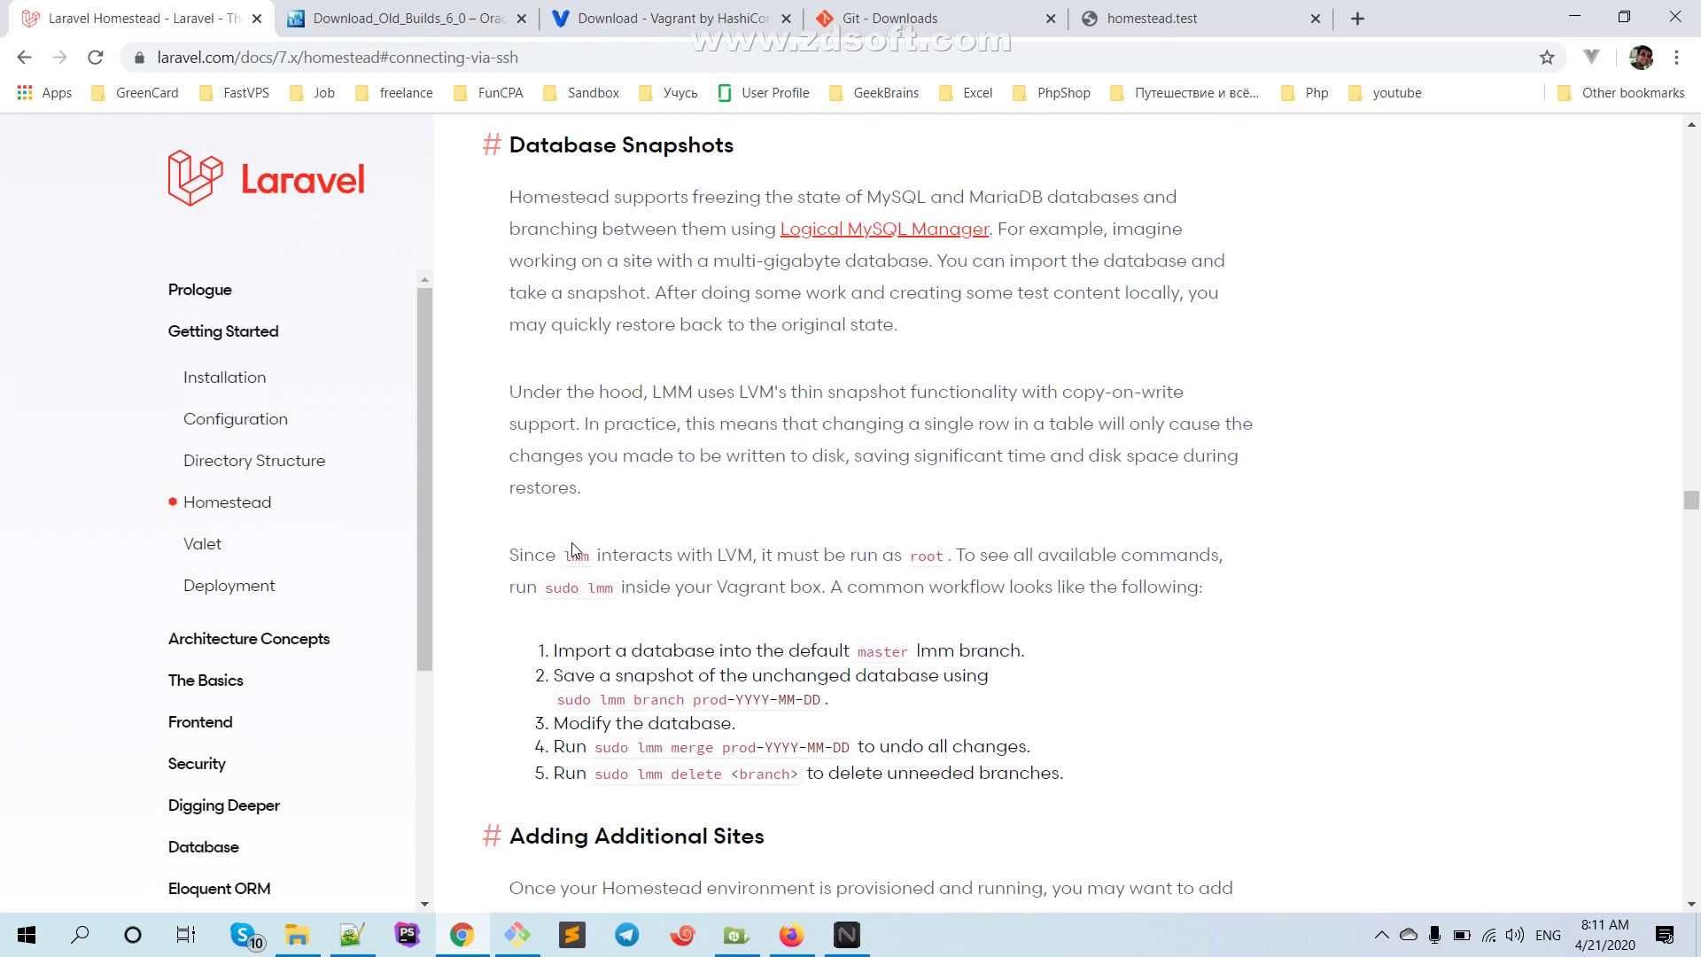
pyautogui.scroll(5, 575, 549)
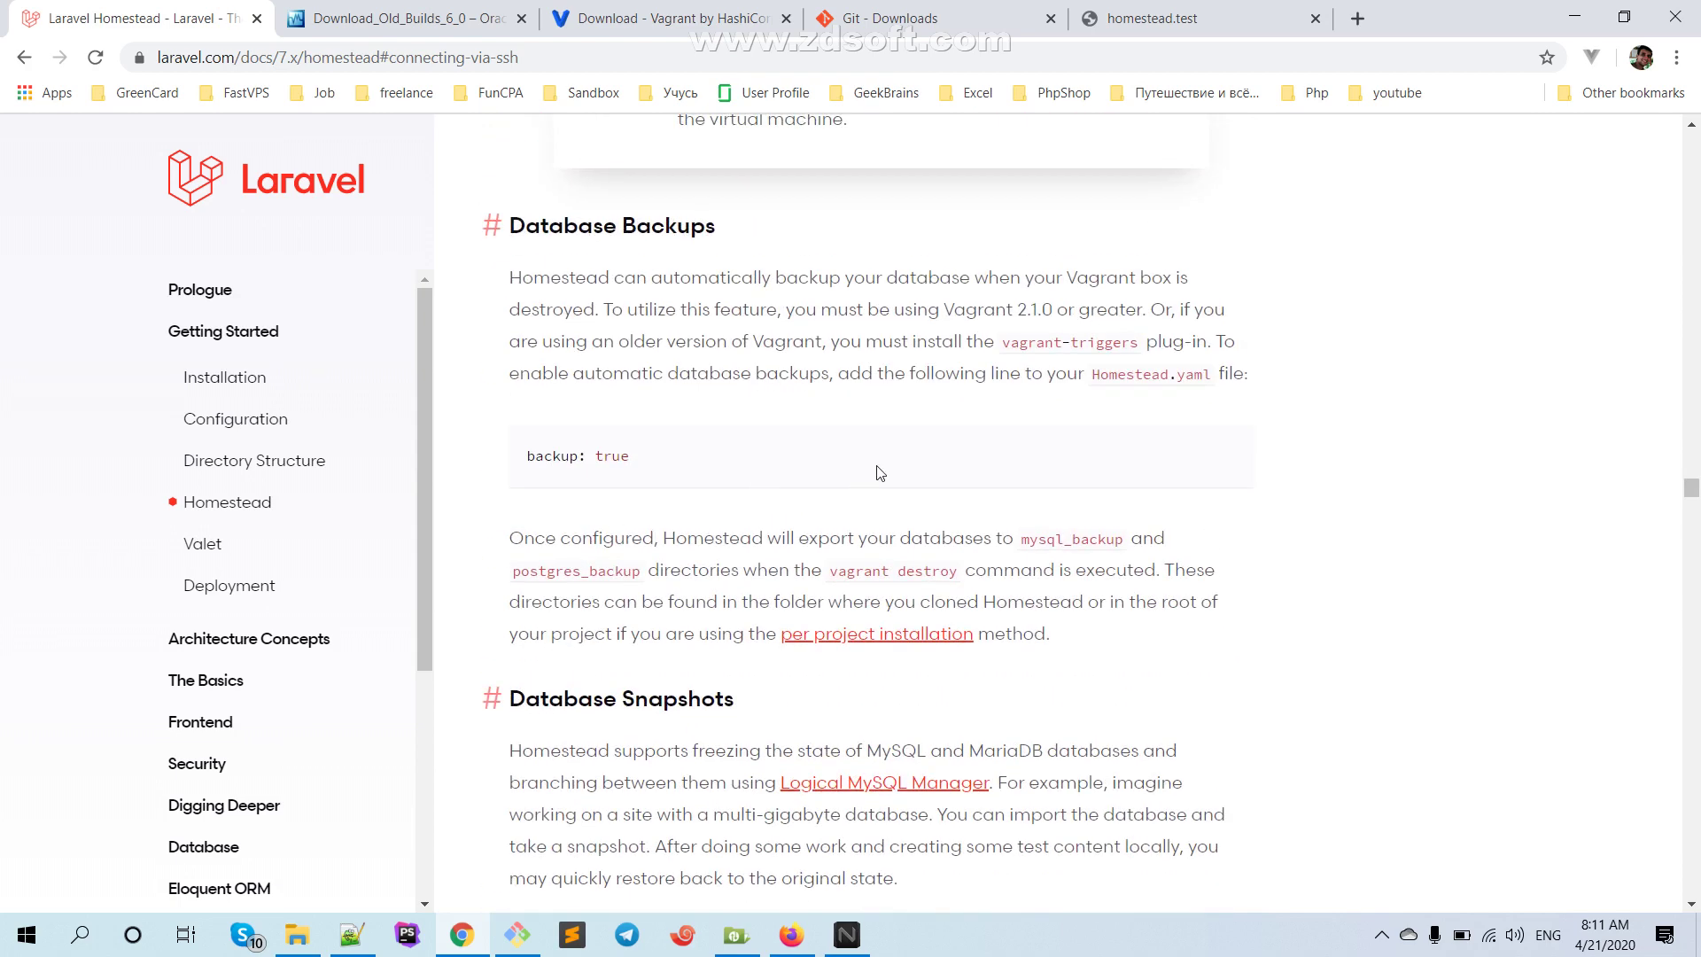
pyautogui.scroll(1, 880, 472)
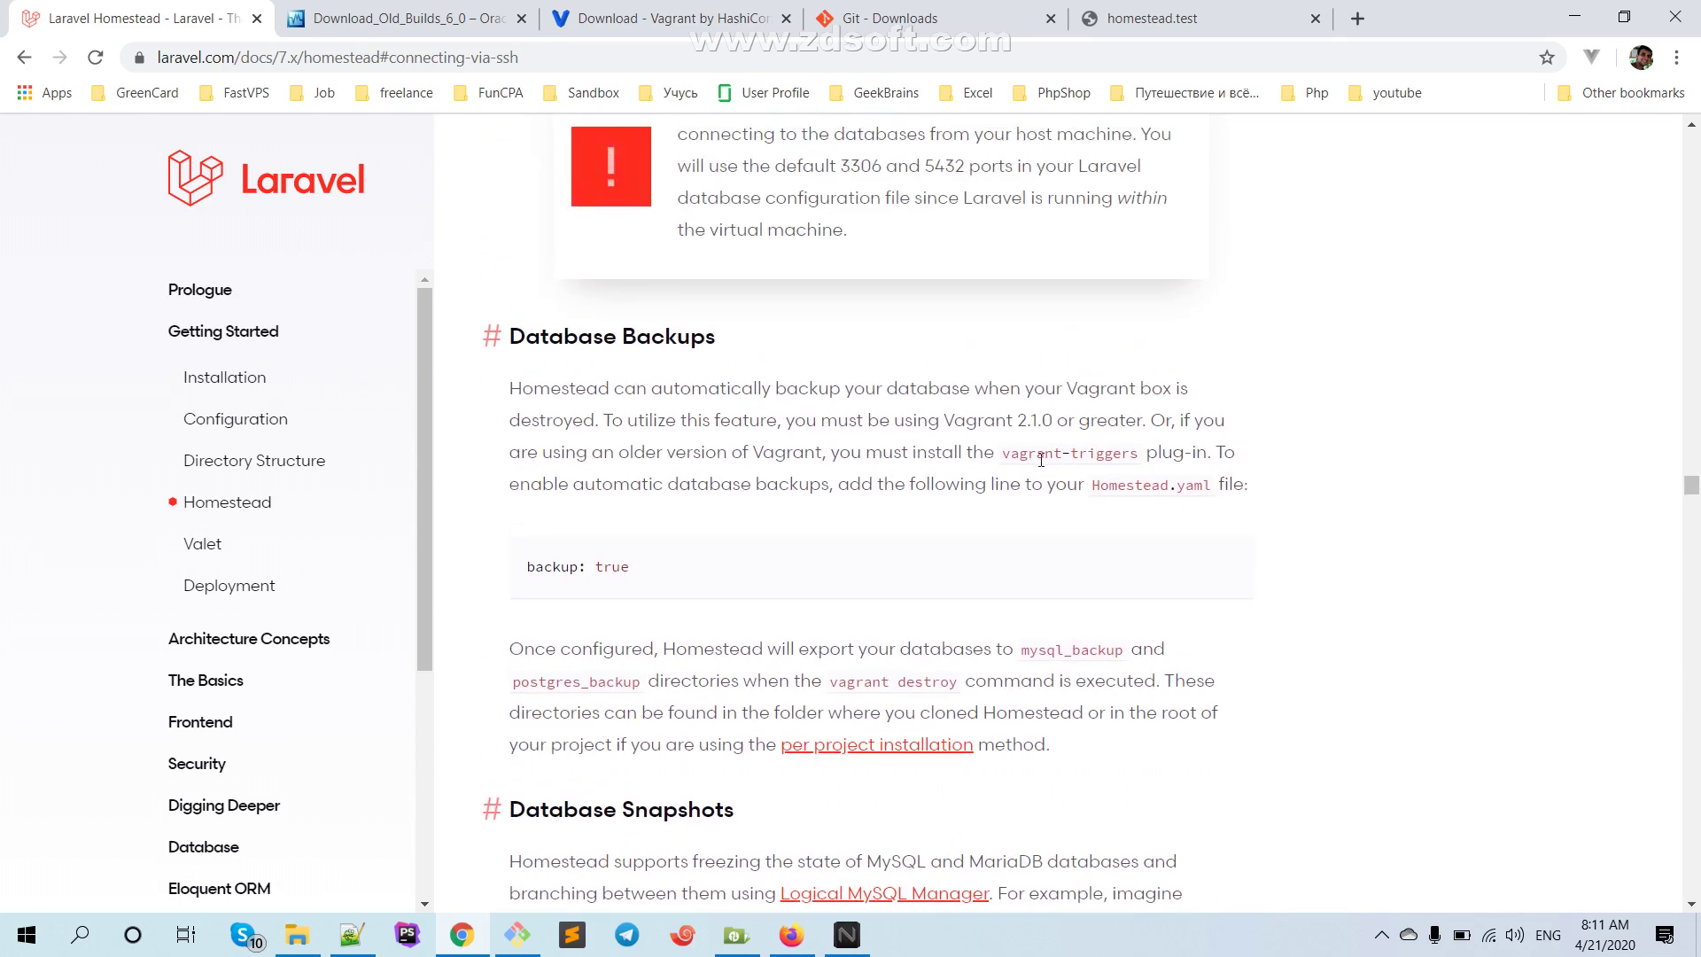
pyautogui.scroll(1, 1041, 458)
pyautogui.scroll(4, 609, 485)
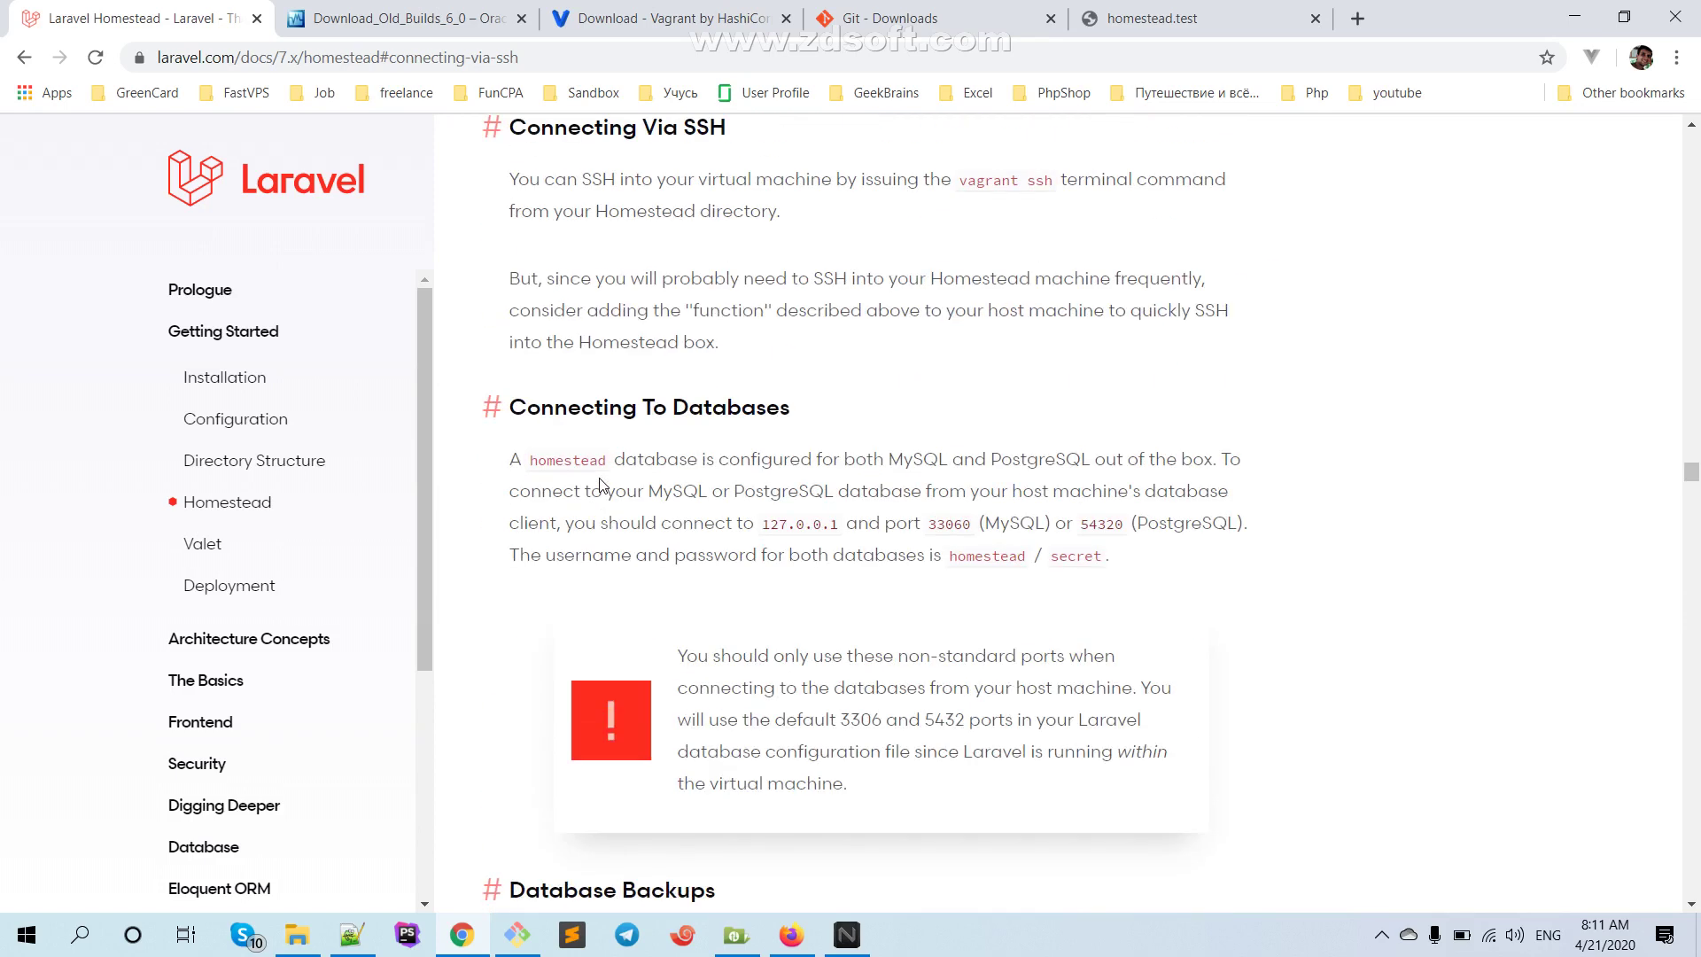
# Highlight the default database username and its credentials paragraph
pyautogui.doubleClick(996, 558)
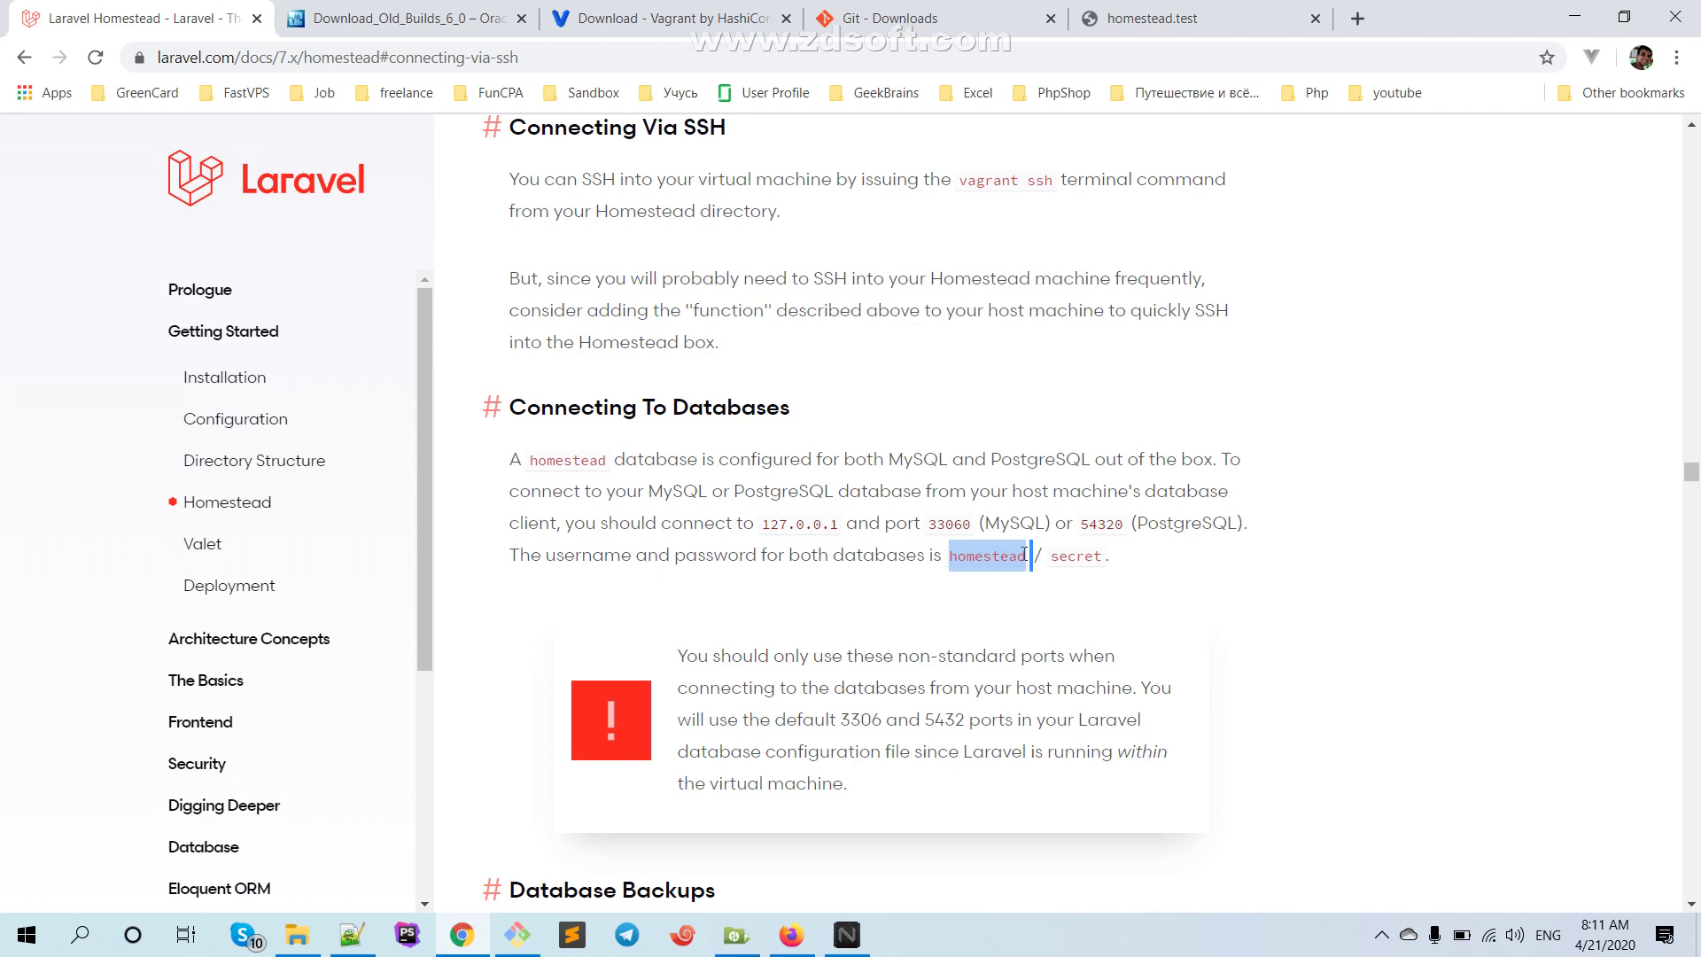
pyautogui.click(945, 607)
pyautogui.doubleClick(964, 558)
pyautogui.click(962, 563)
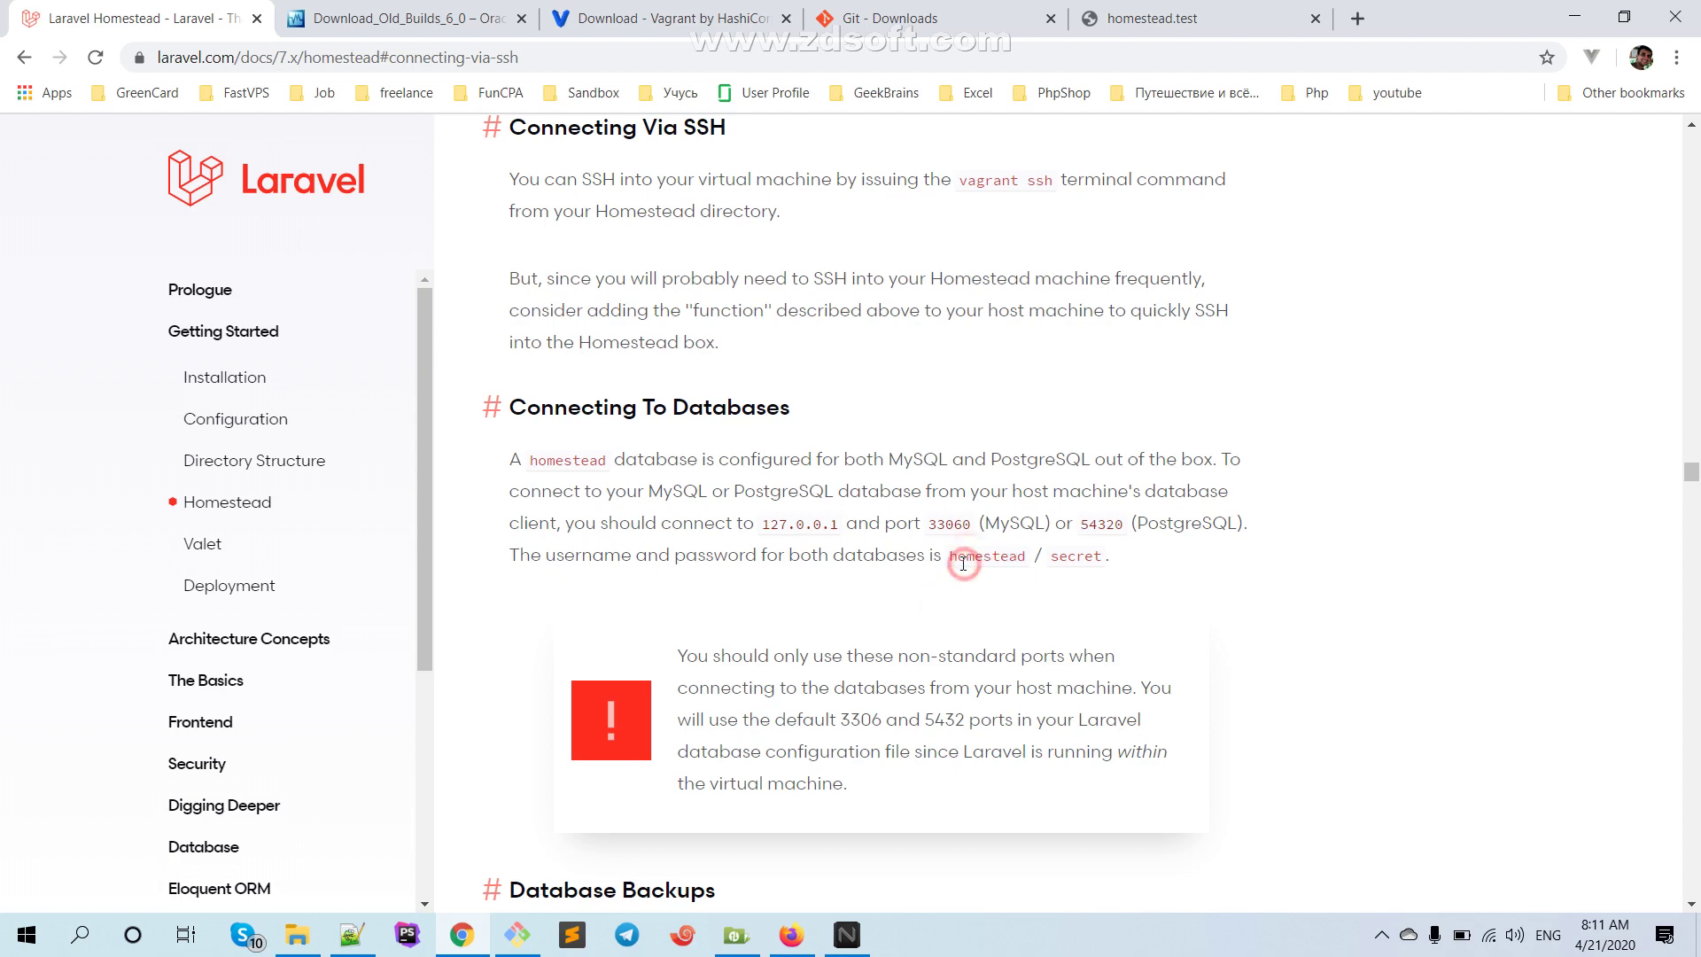
pyautogui.tripleClick(952, 558)
pyautogui.click(974, 563)
pyautogui.tripleClick(1018, 553)
pyautogui.click(938, 655)
# Close both TestHomestead connection tabs in Xftp
pyautogui.click(736, 934)
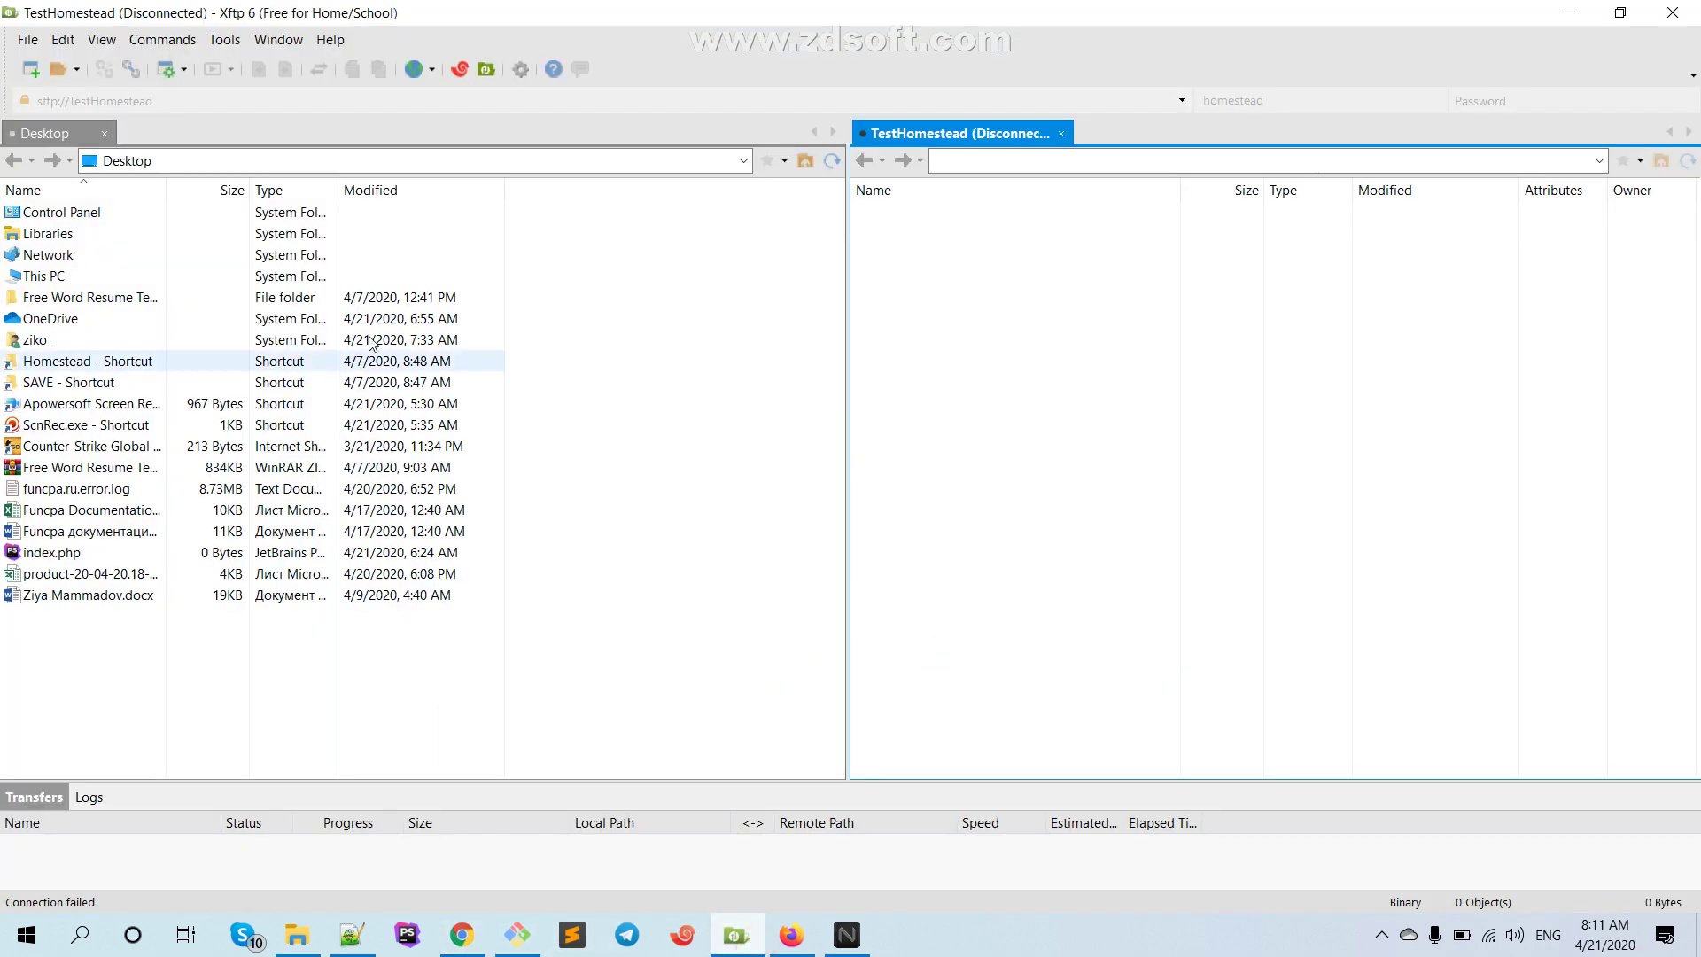
pyautogui.click(76, 66)
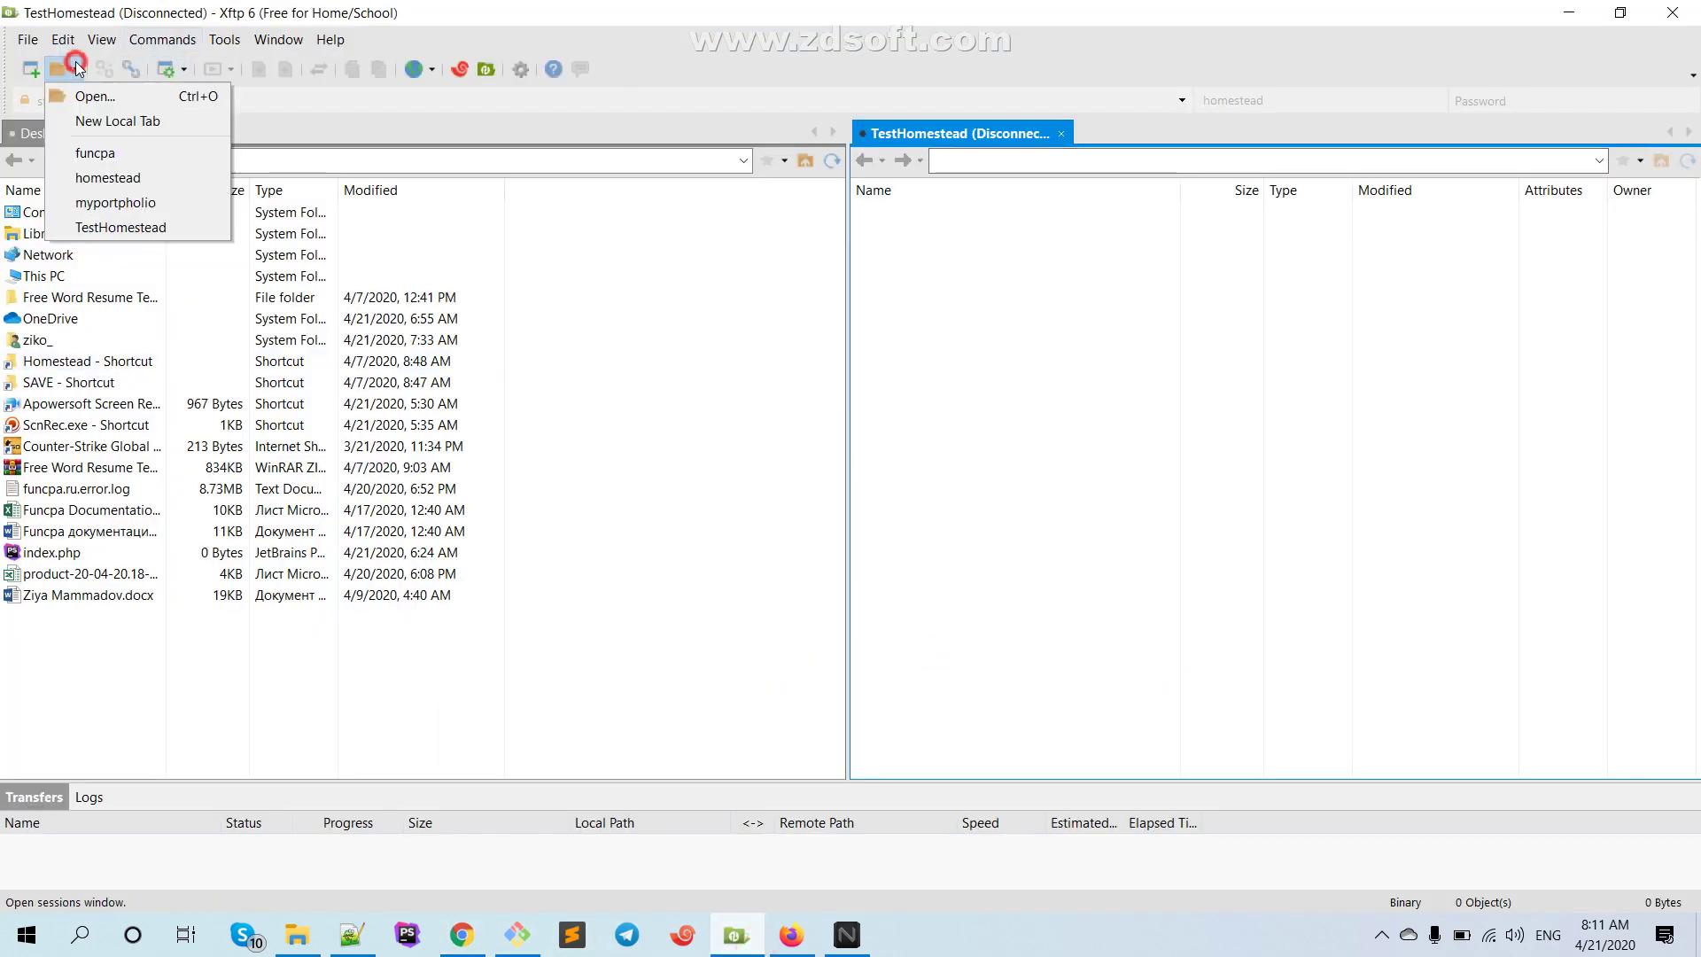
pyautogui.click(122, 226)
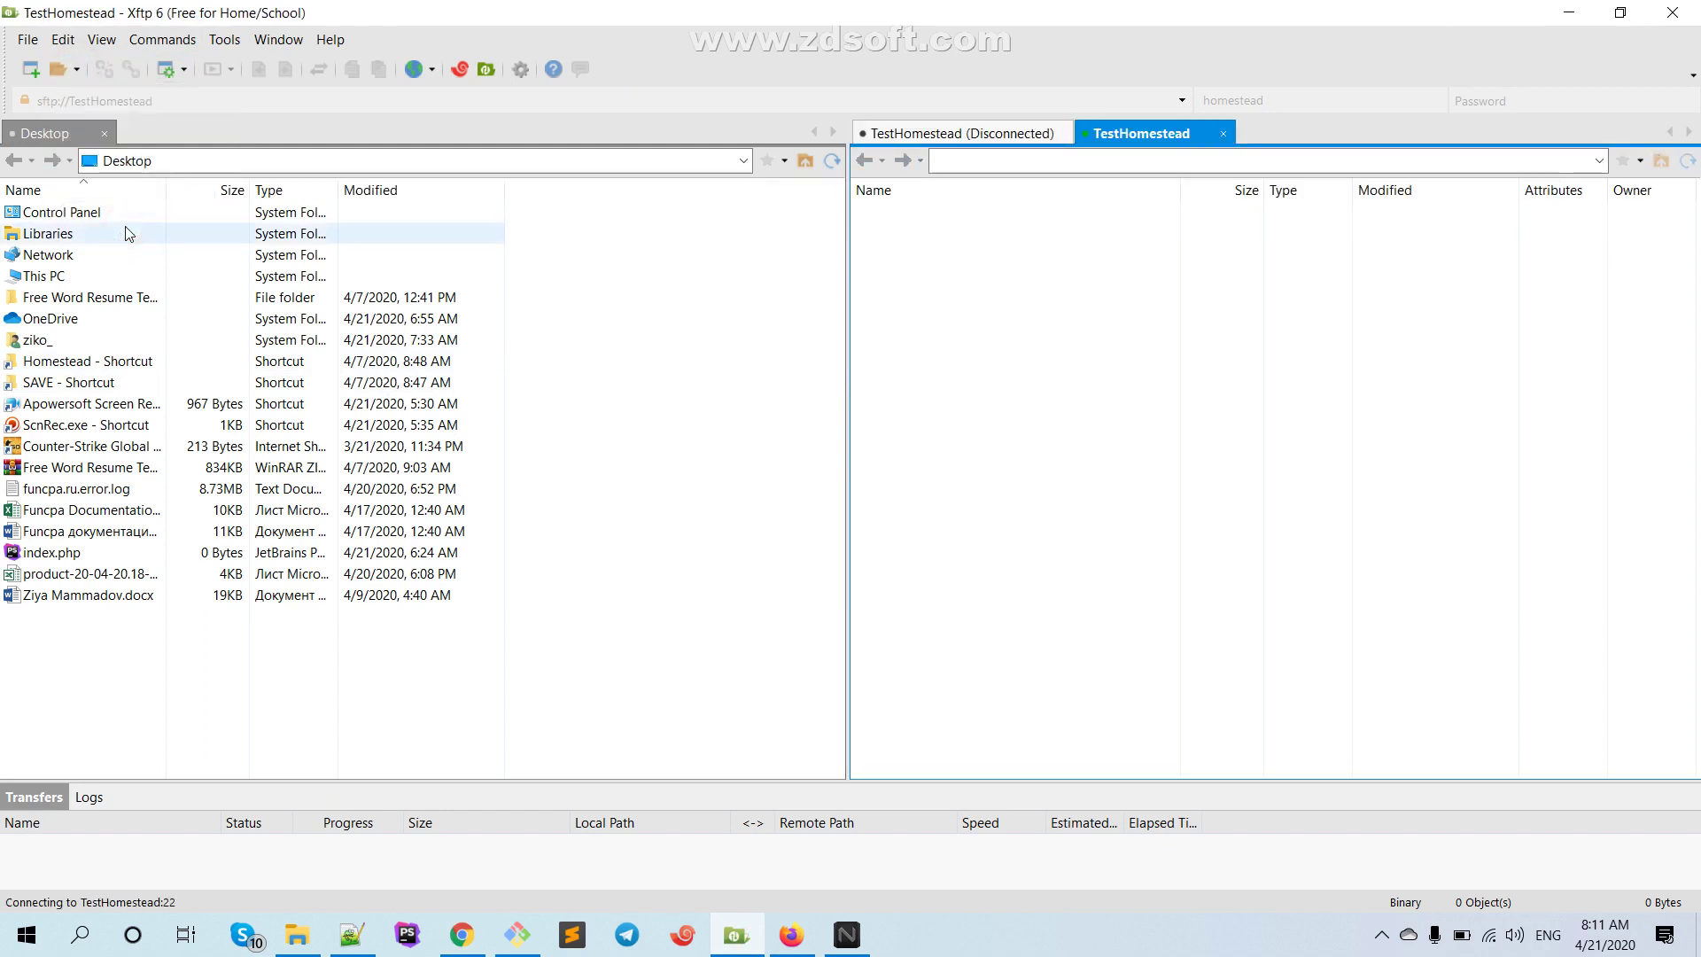
pyautogui.click(1223, 133)
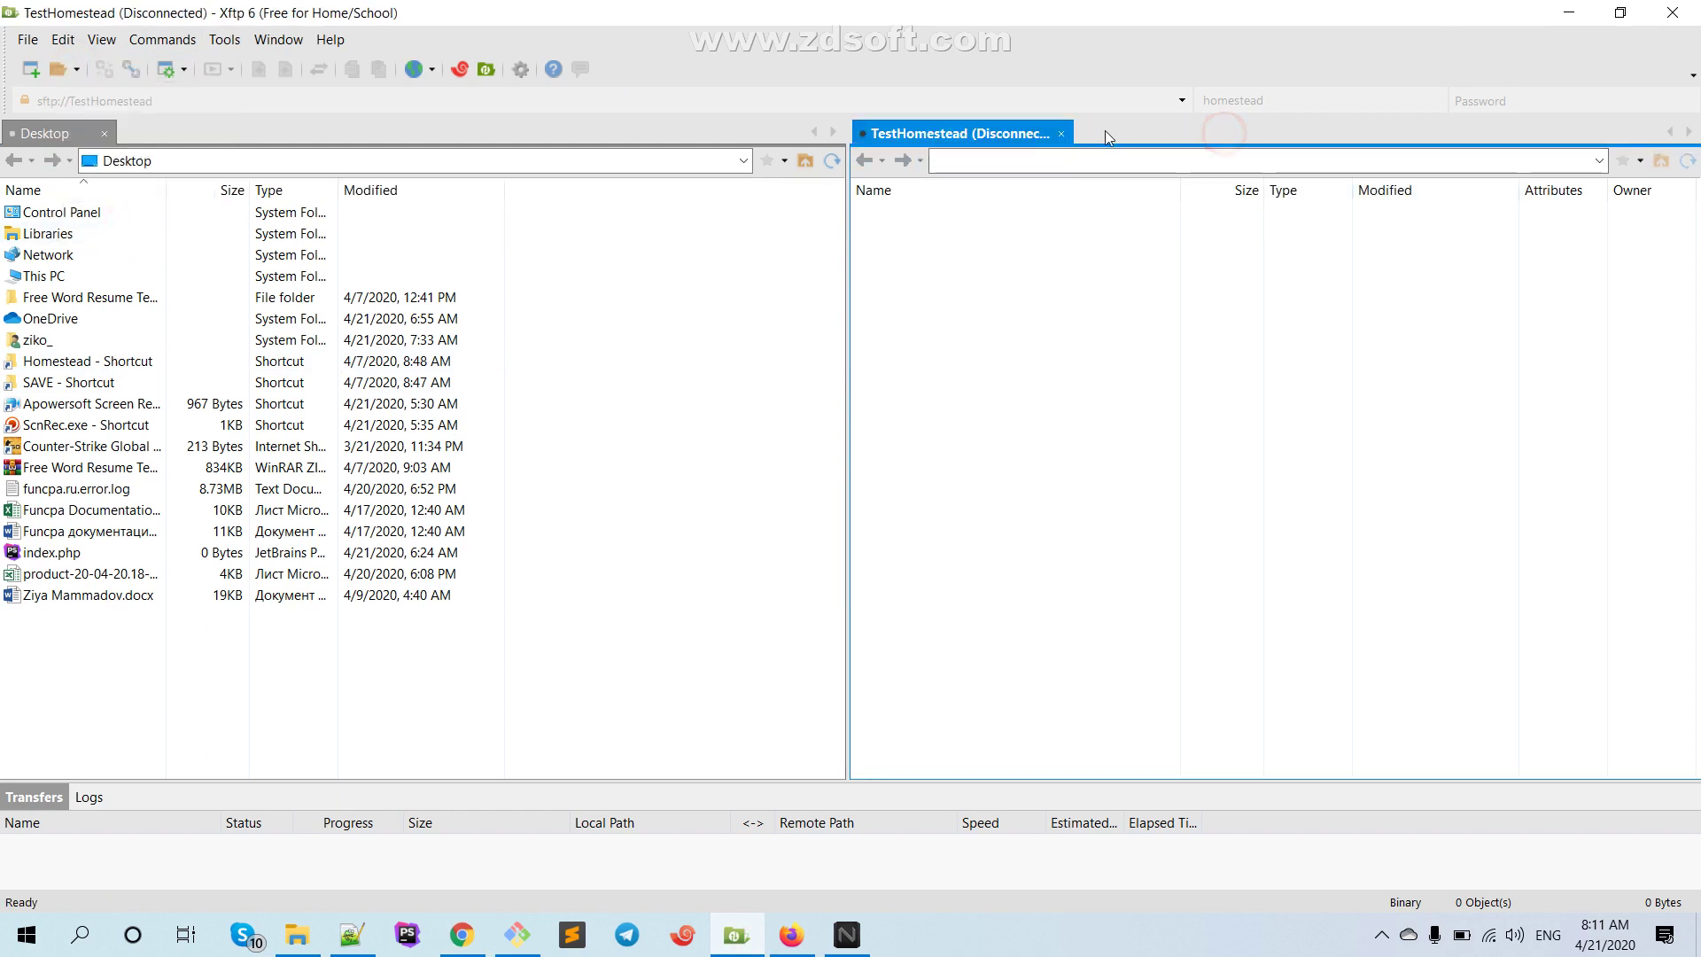
pyautogui.click(1062, 134)
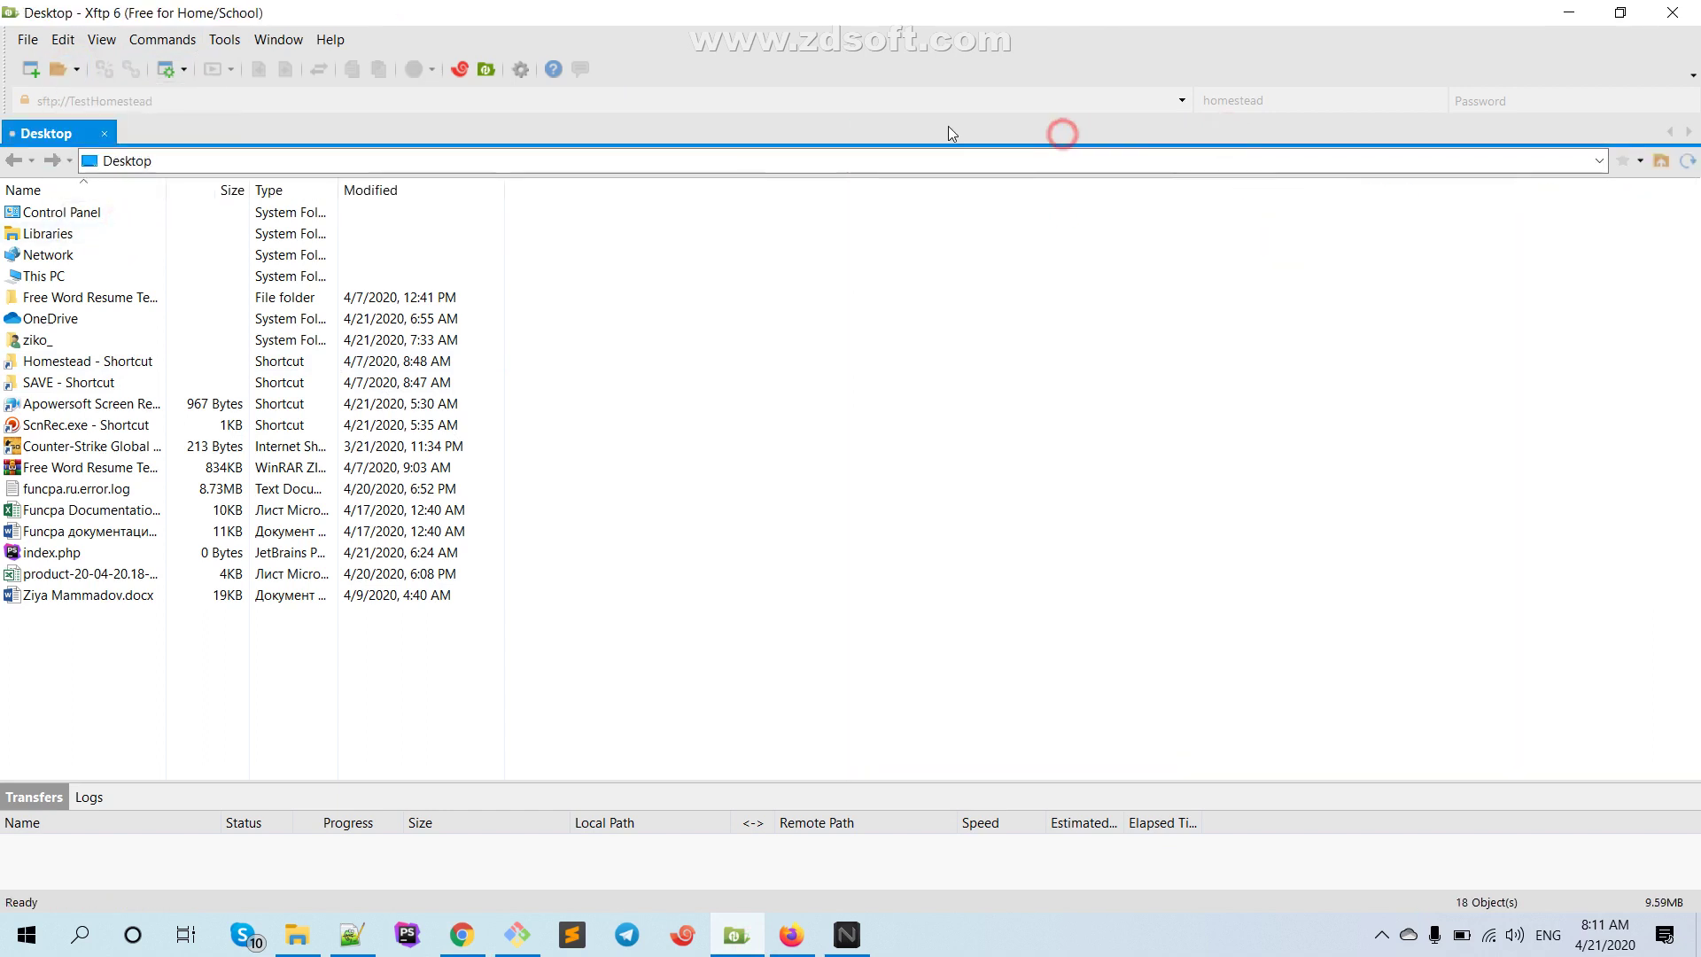
pyautogui.click(80, 68)
pyautogui.click(36, 69)
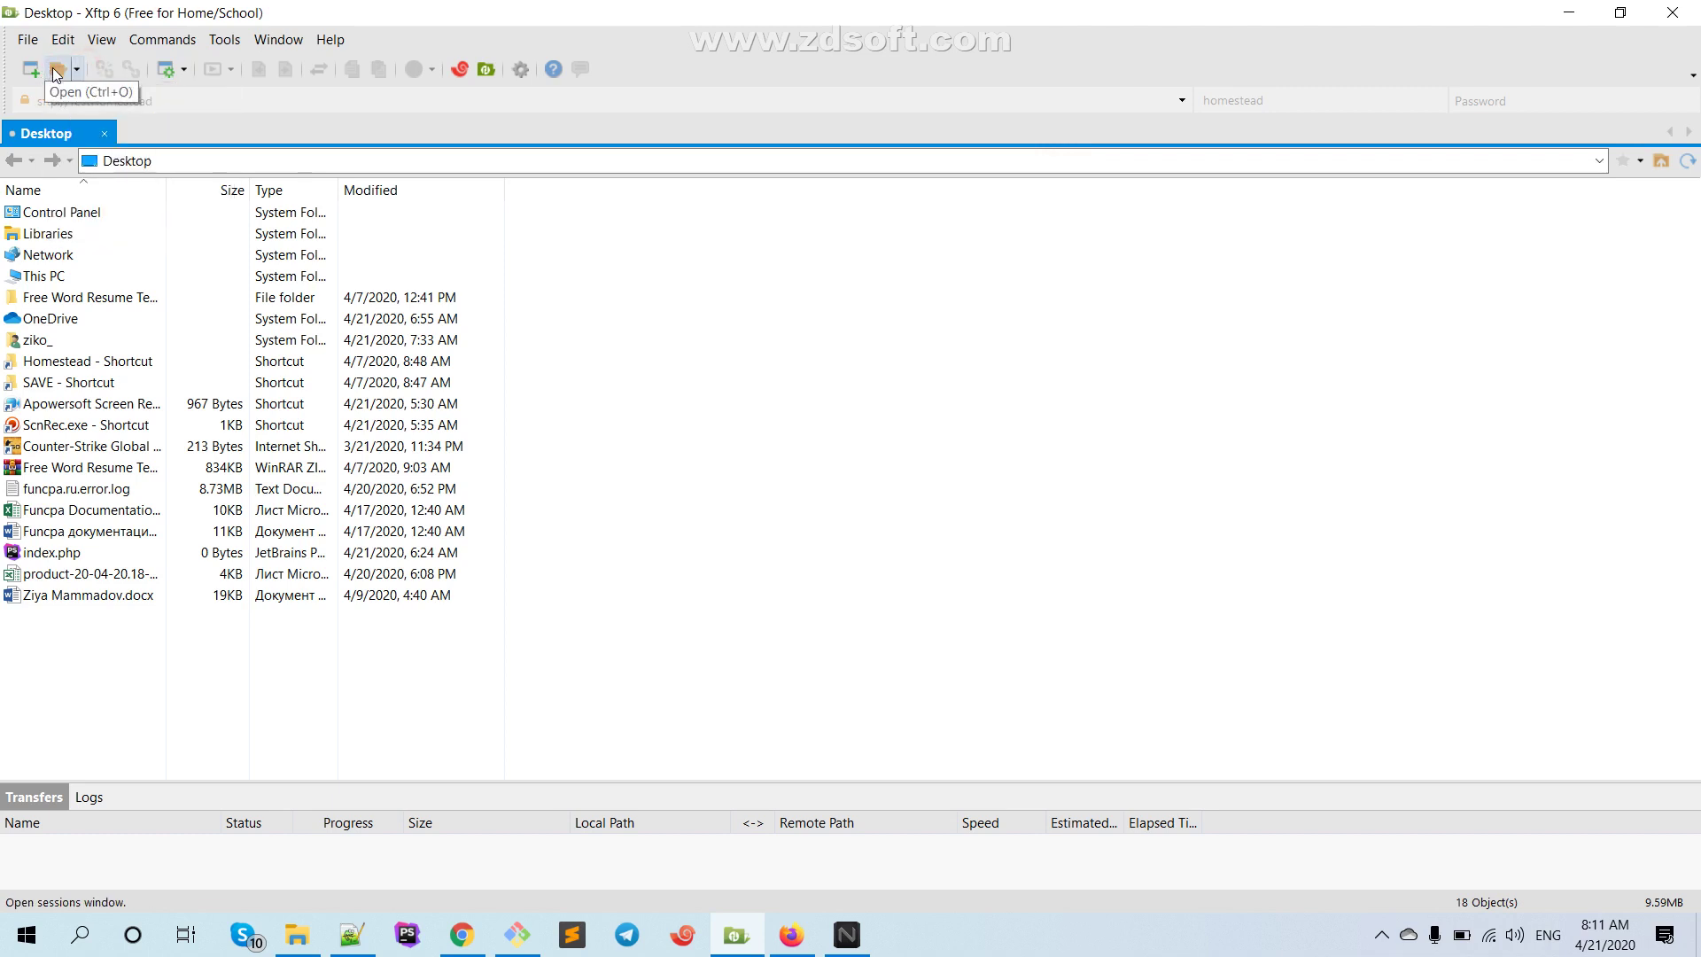
# Open TestHomestead's properties from the Sessions manager, retype the password, and save
pyautogui.click(51, 69)
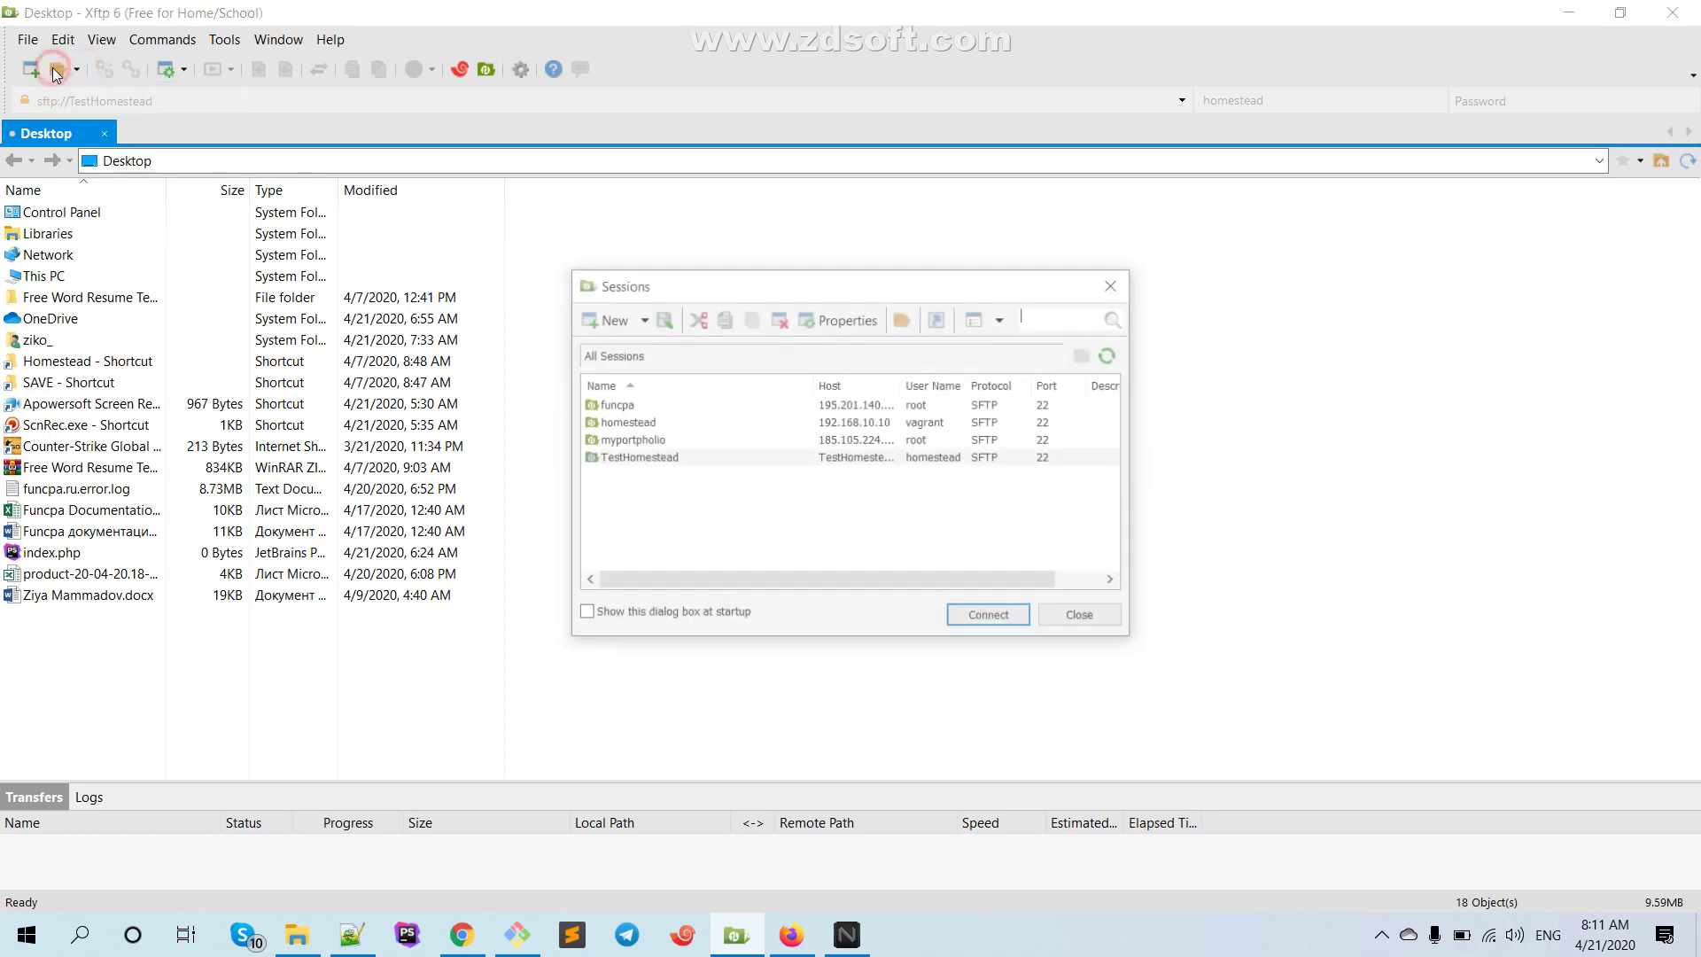
pyautogui.click(675, 454)
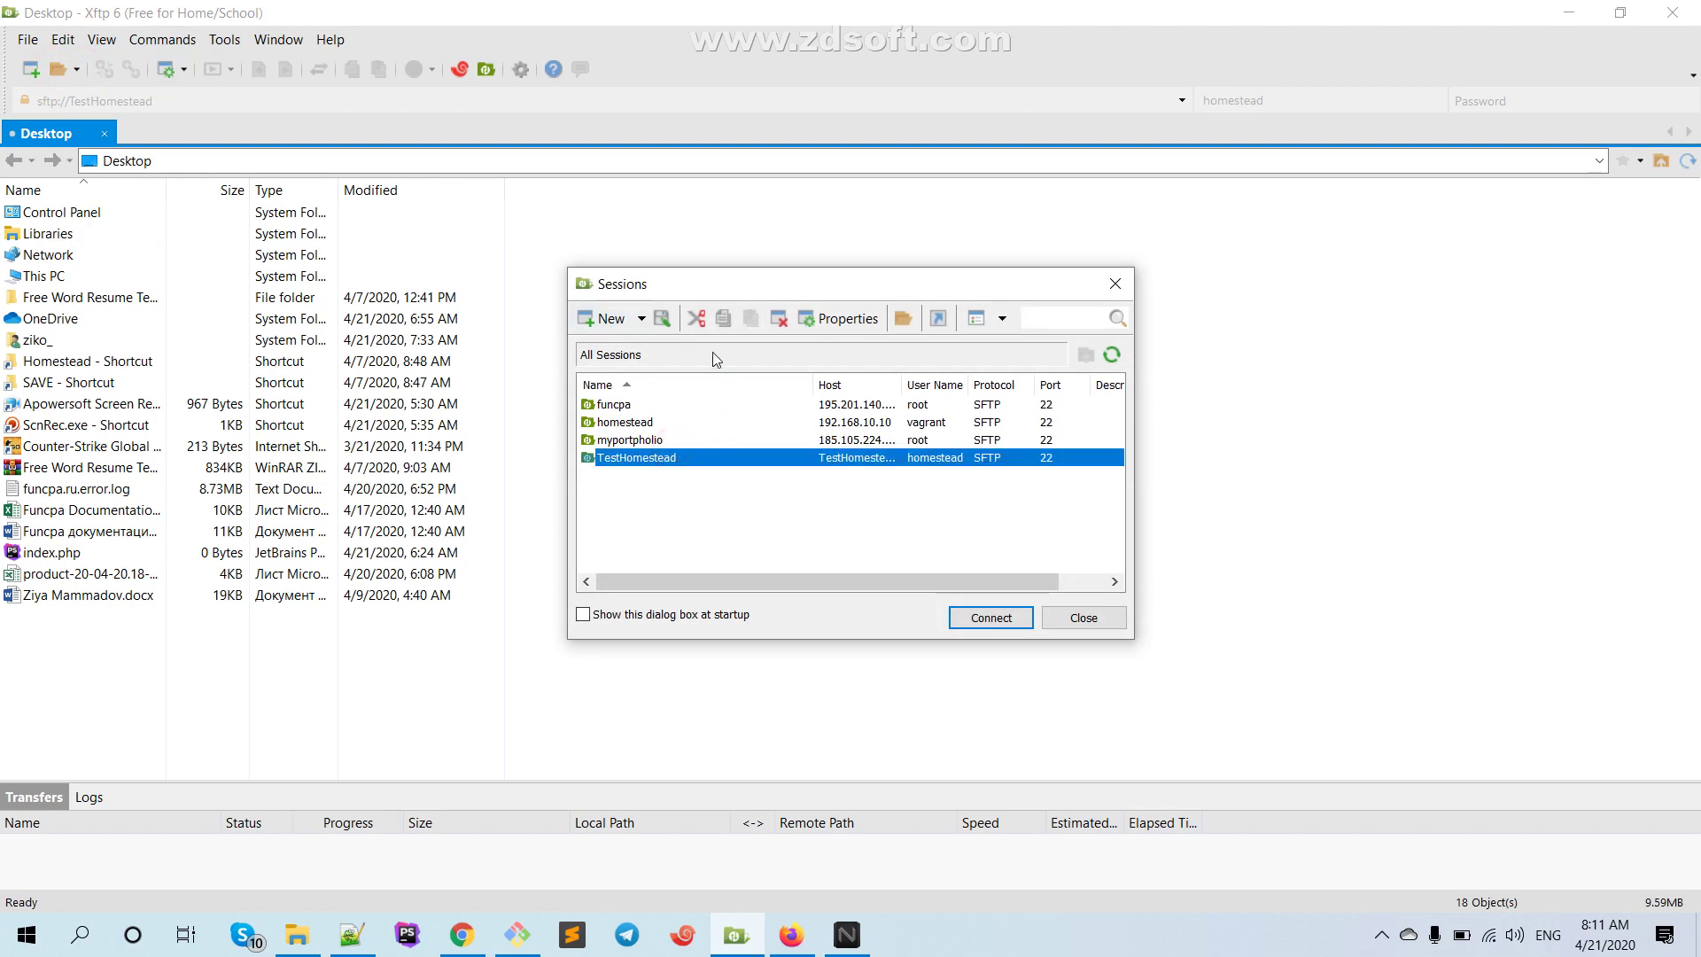
pyautogui.rightClick(778, 452)
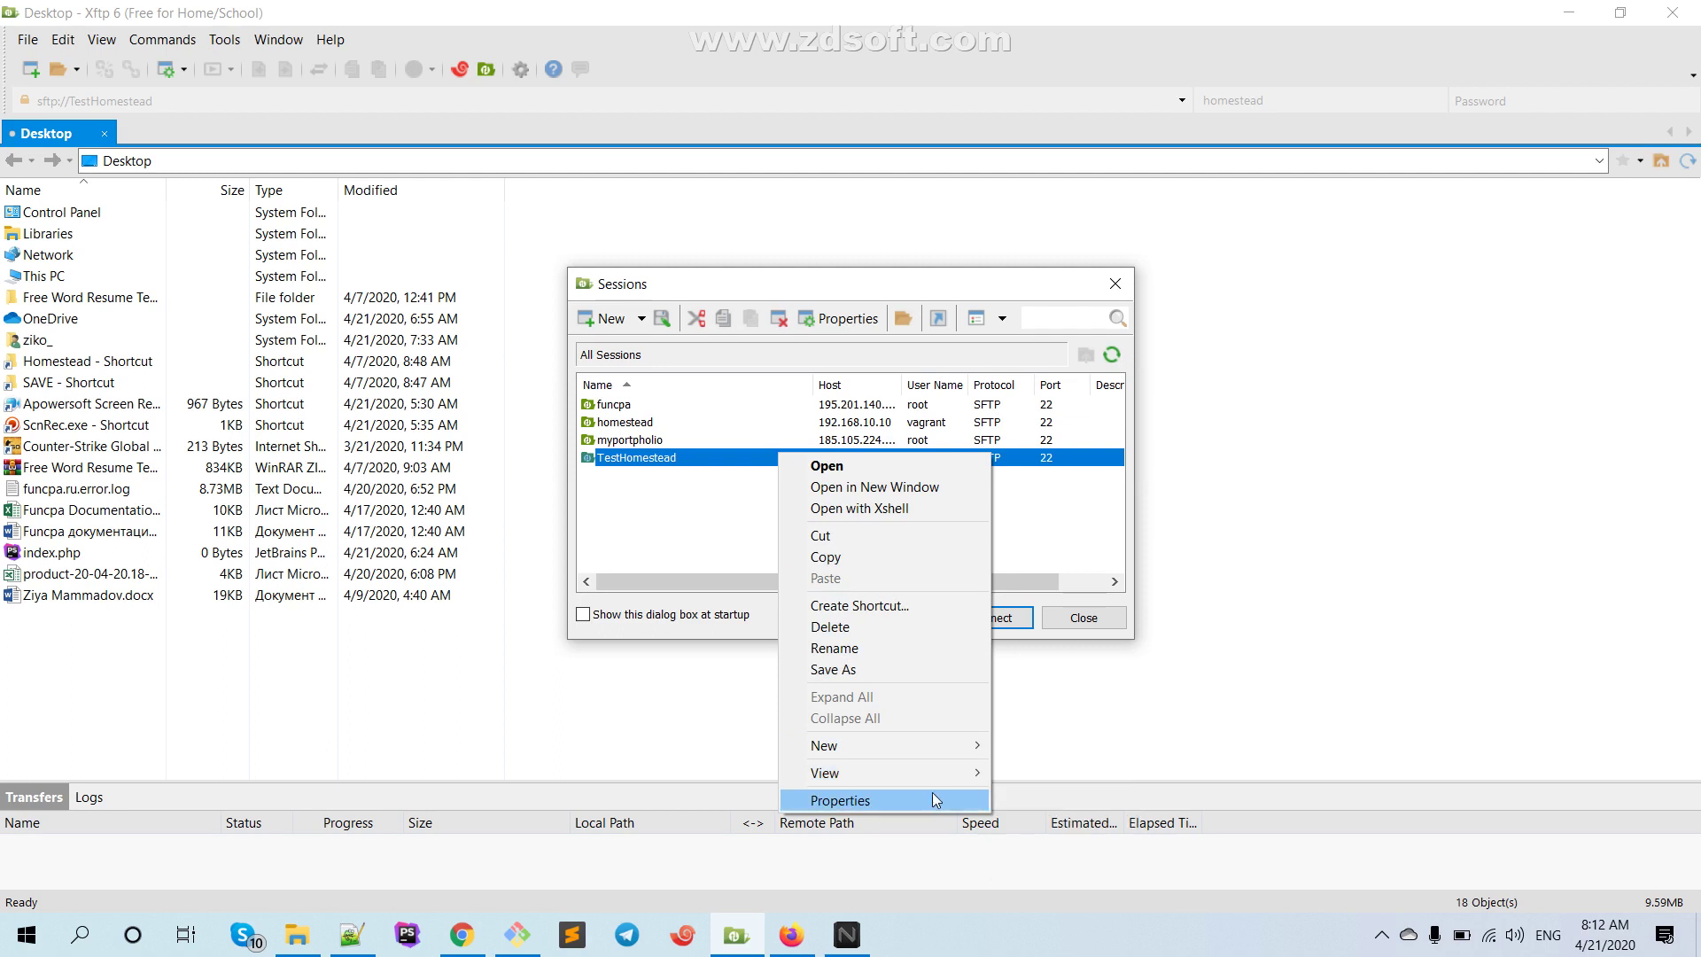
pyautogui.click(1071, 496)
pyautogui.click(1003, 463)
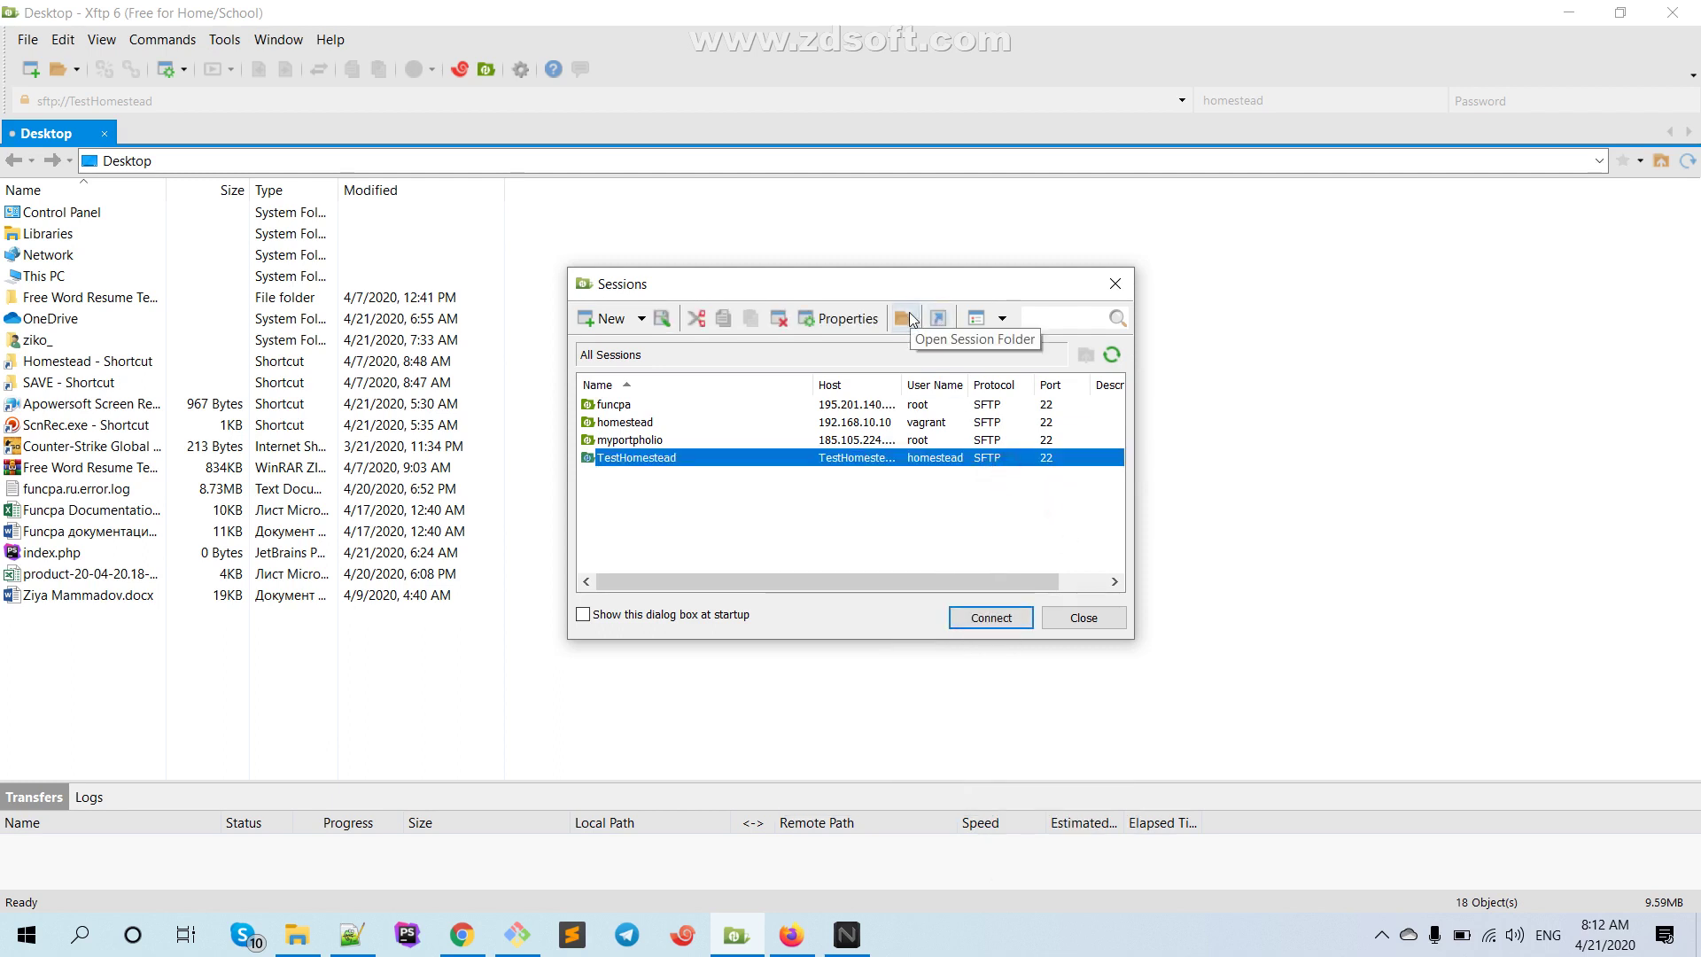
pyautogui.click(864, 318)
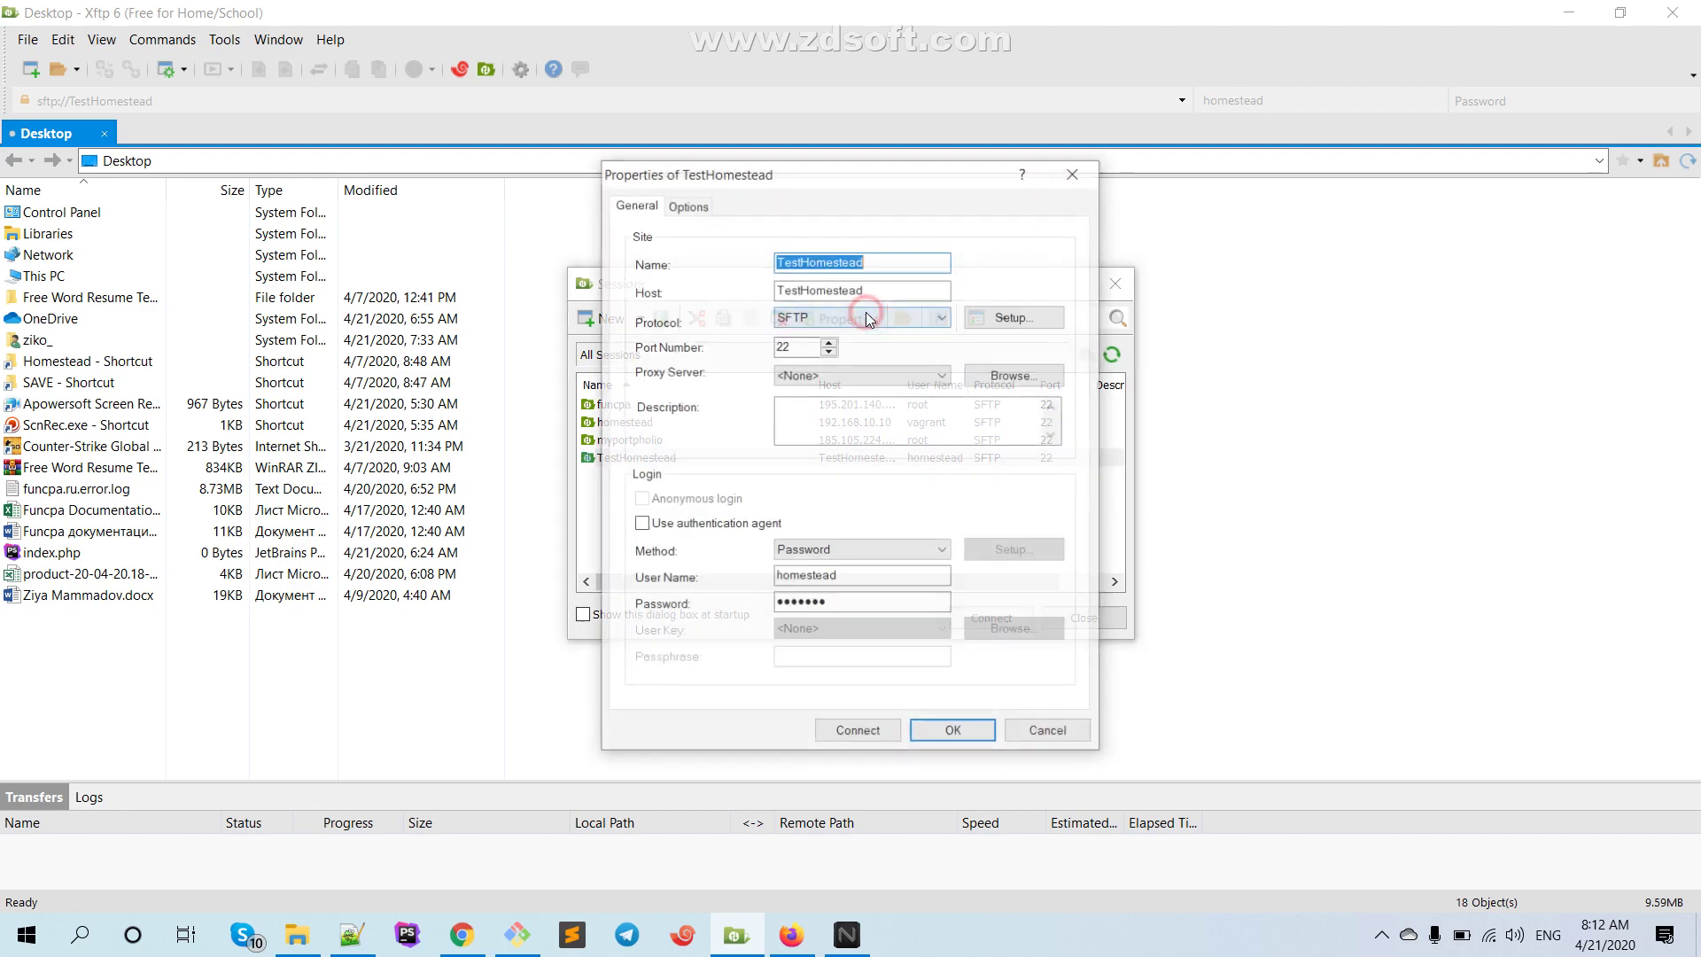
pyautogui.click(845, 577)
pyautogui.doubleClick(788, 604)
pyautogui.write('s')
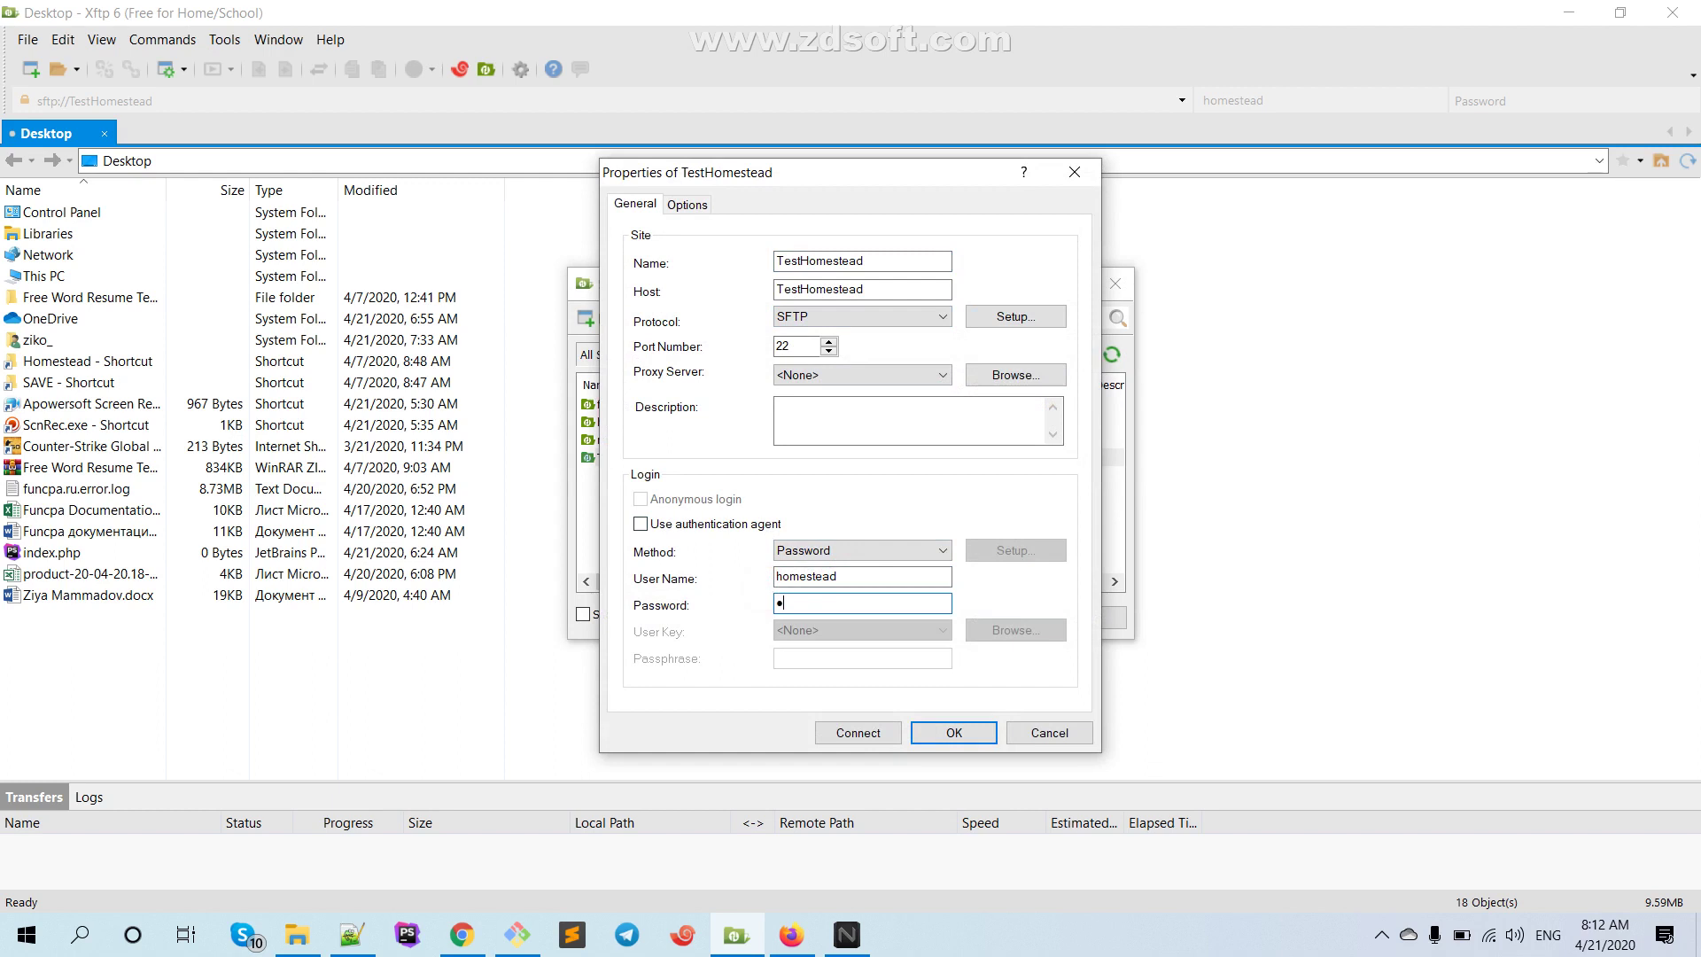
pyautogui.write('ecret')
pyautogui.click(824, 606)
pyautogui.click(971, 737)
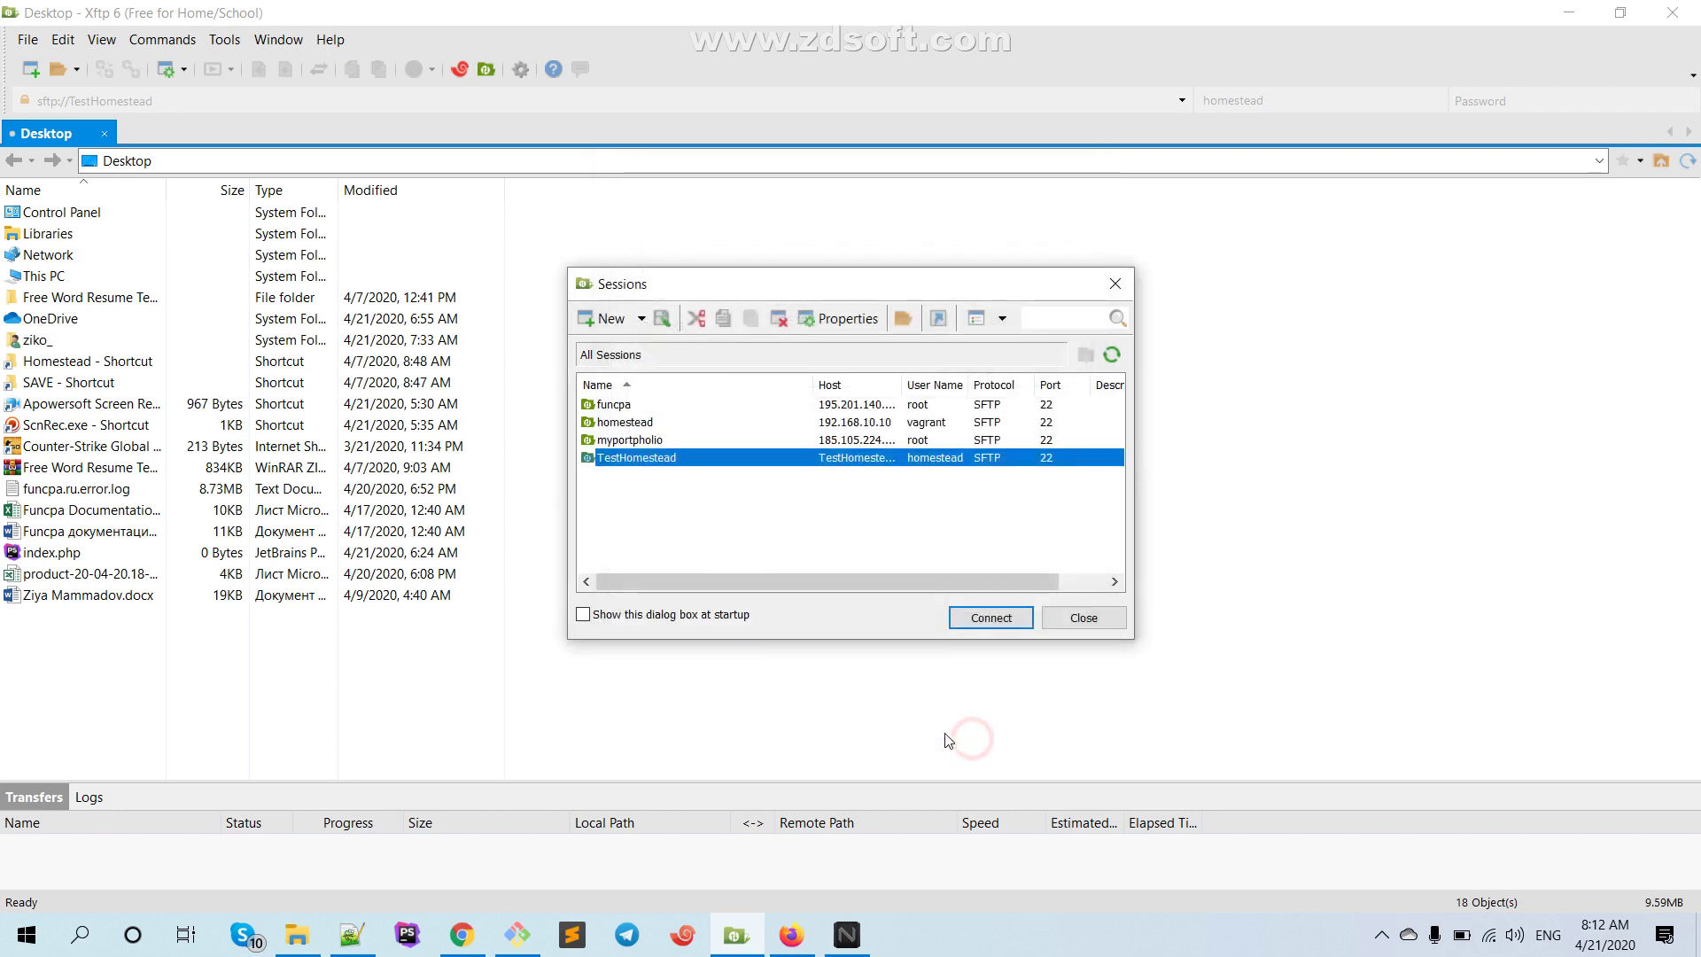
# Change the TestHomestead session host to 192.168.10.10 after connecting by name fails
pyautogui.click(976, 627)
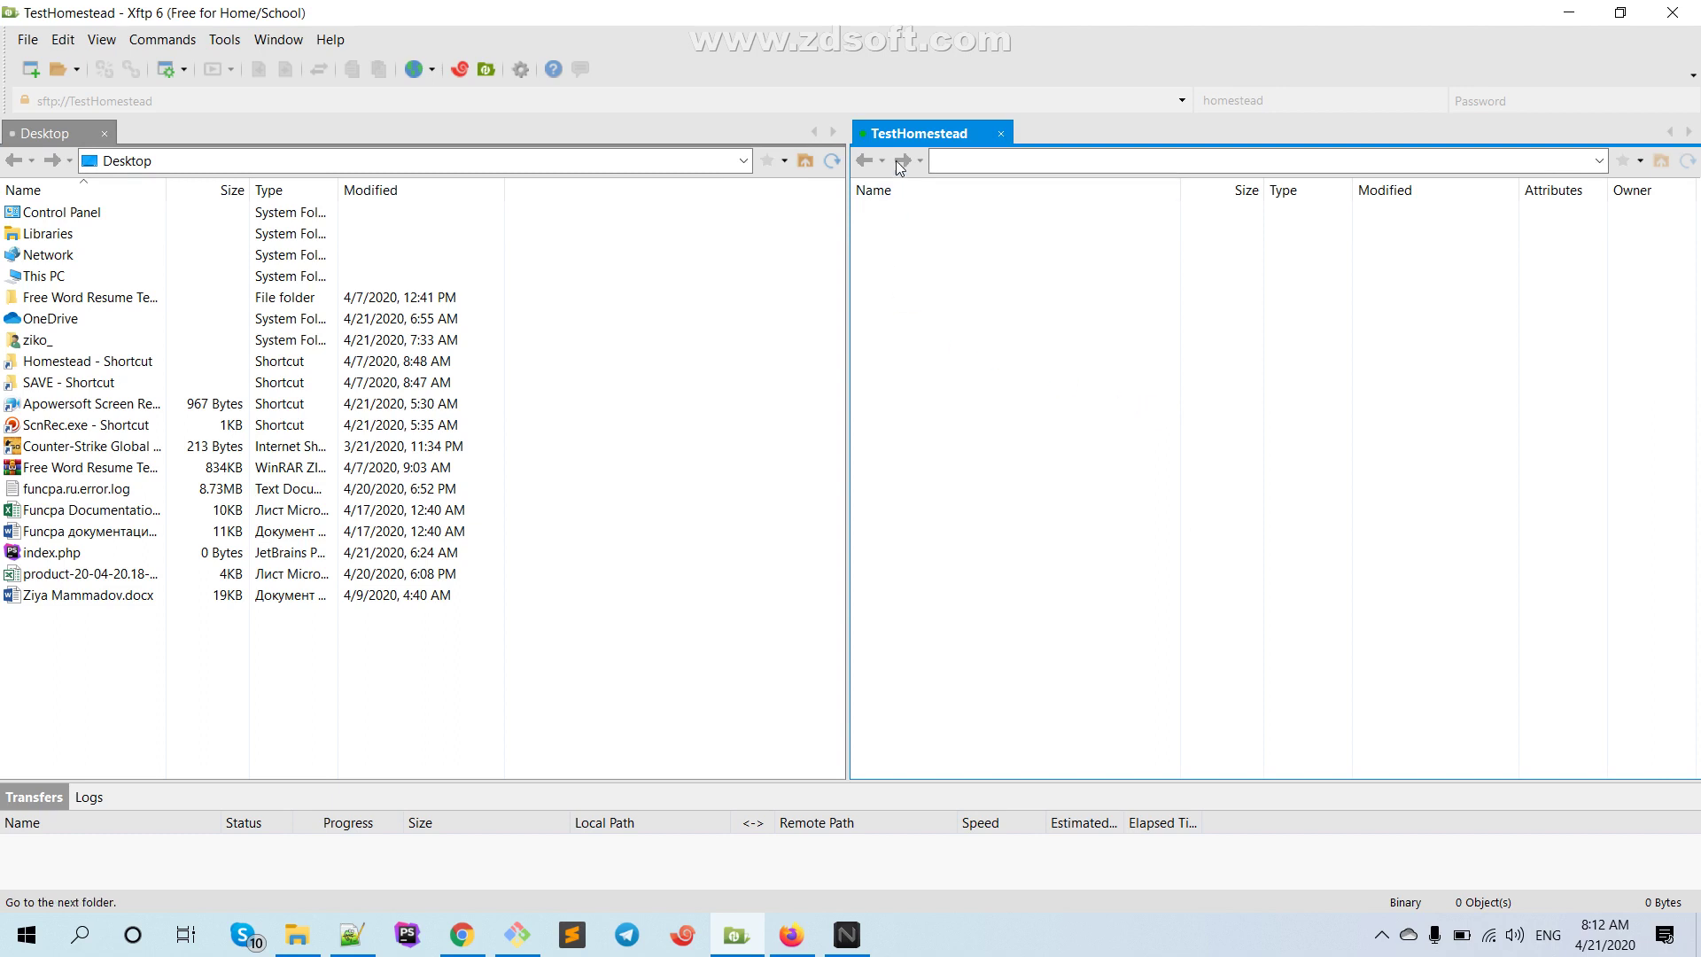
pyautogui.click(166, 69)
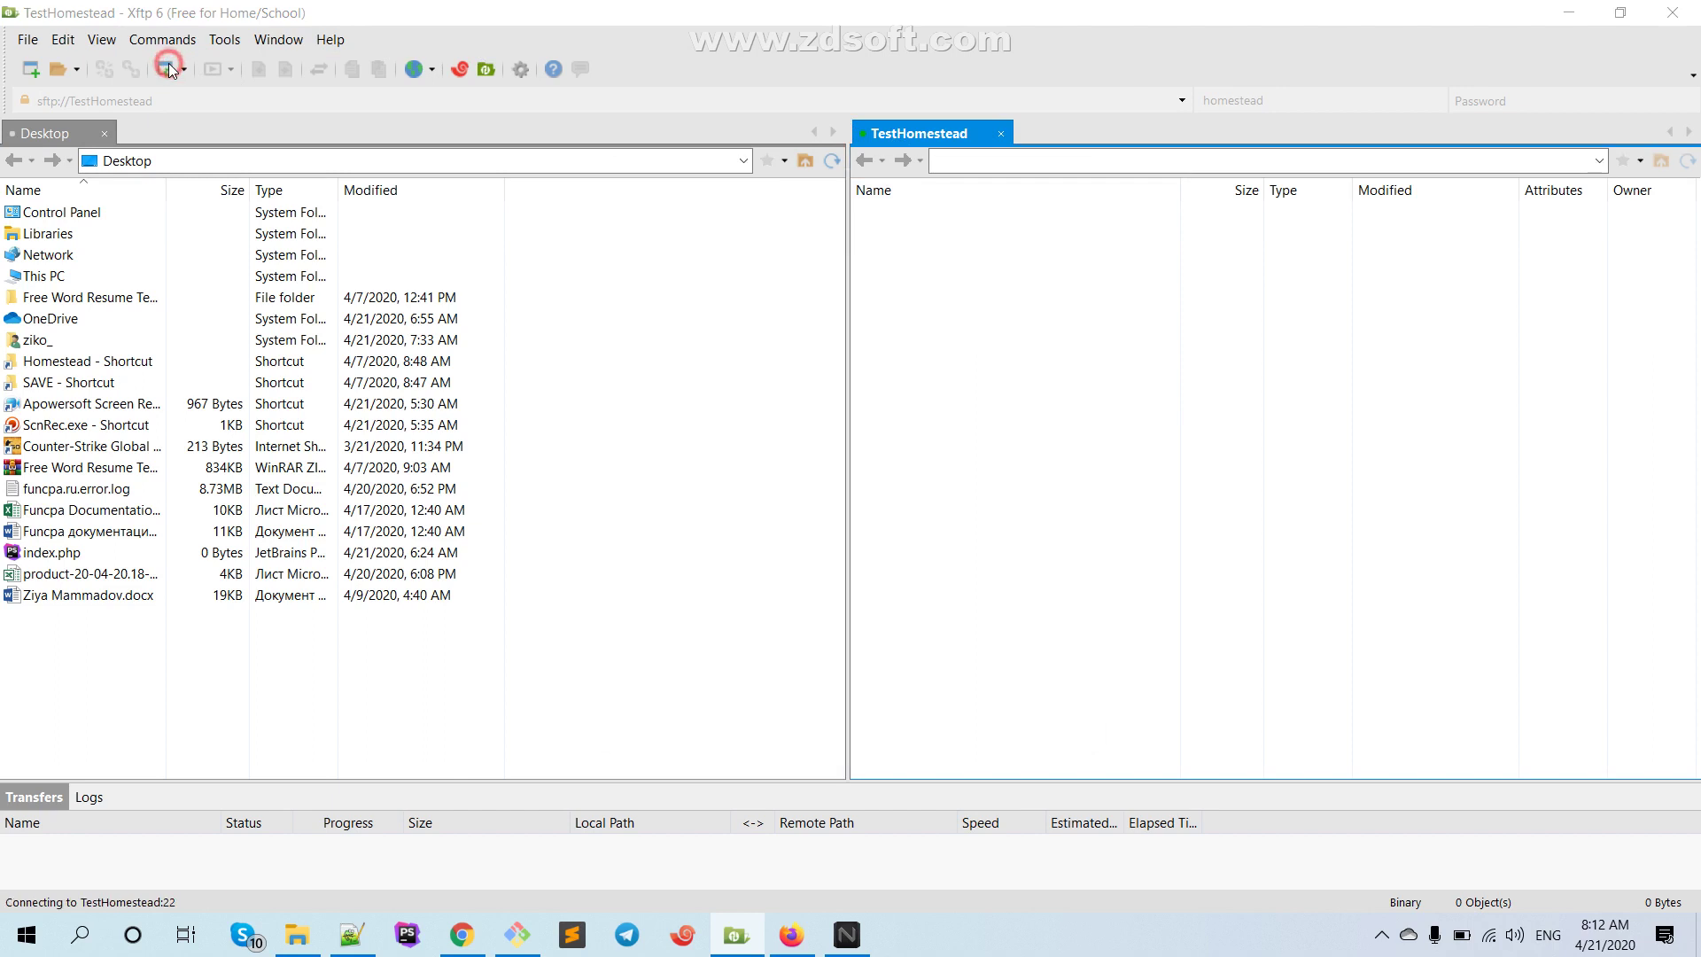
pyautogui.moveTo(862, 285); pyautogui.dragTo(655, 273)
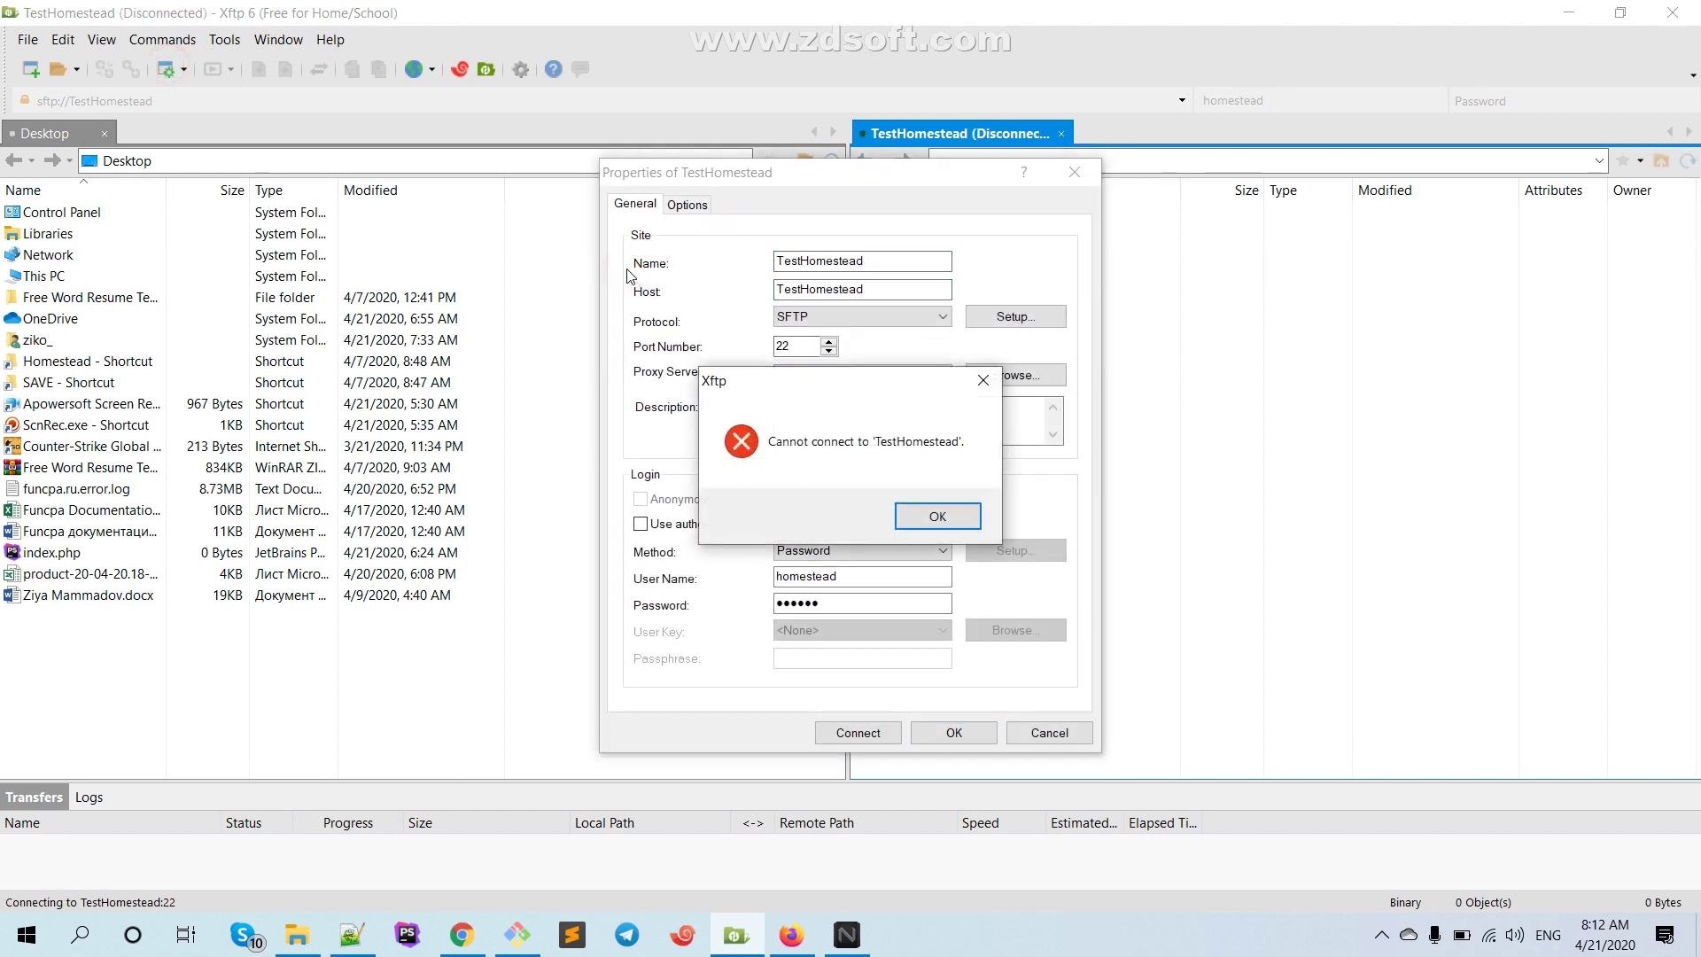
pyautogui.click(932, 517)
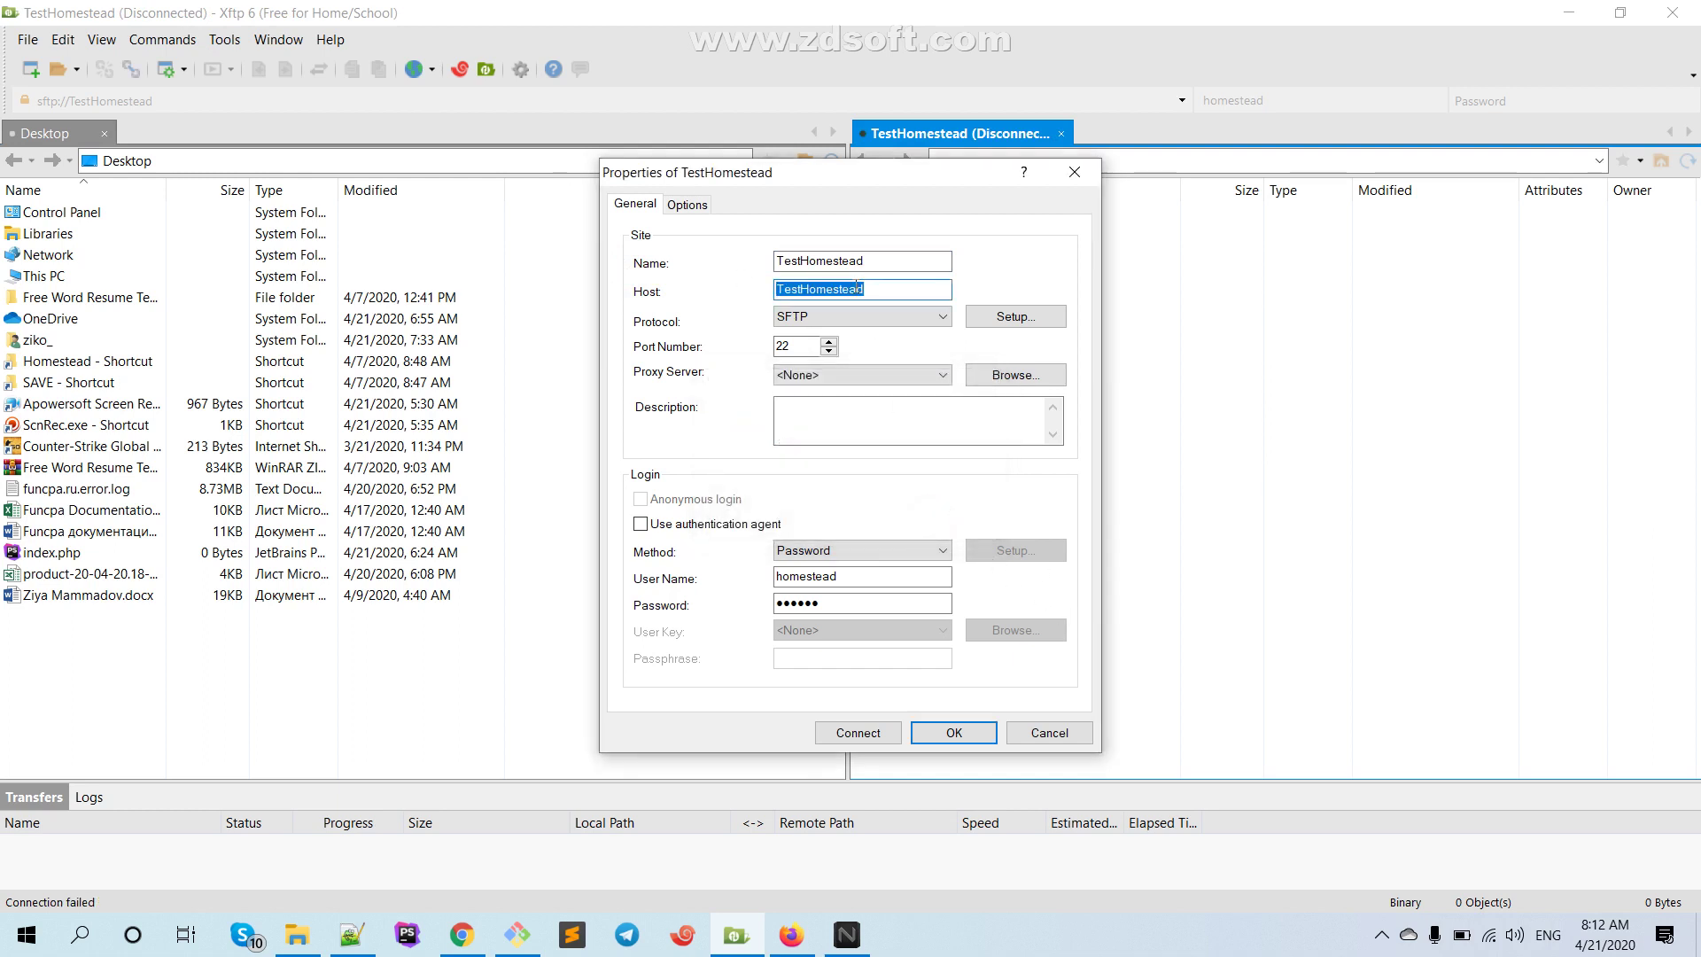
pyautogui.write('192.168.10.10')
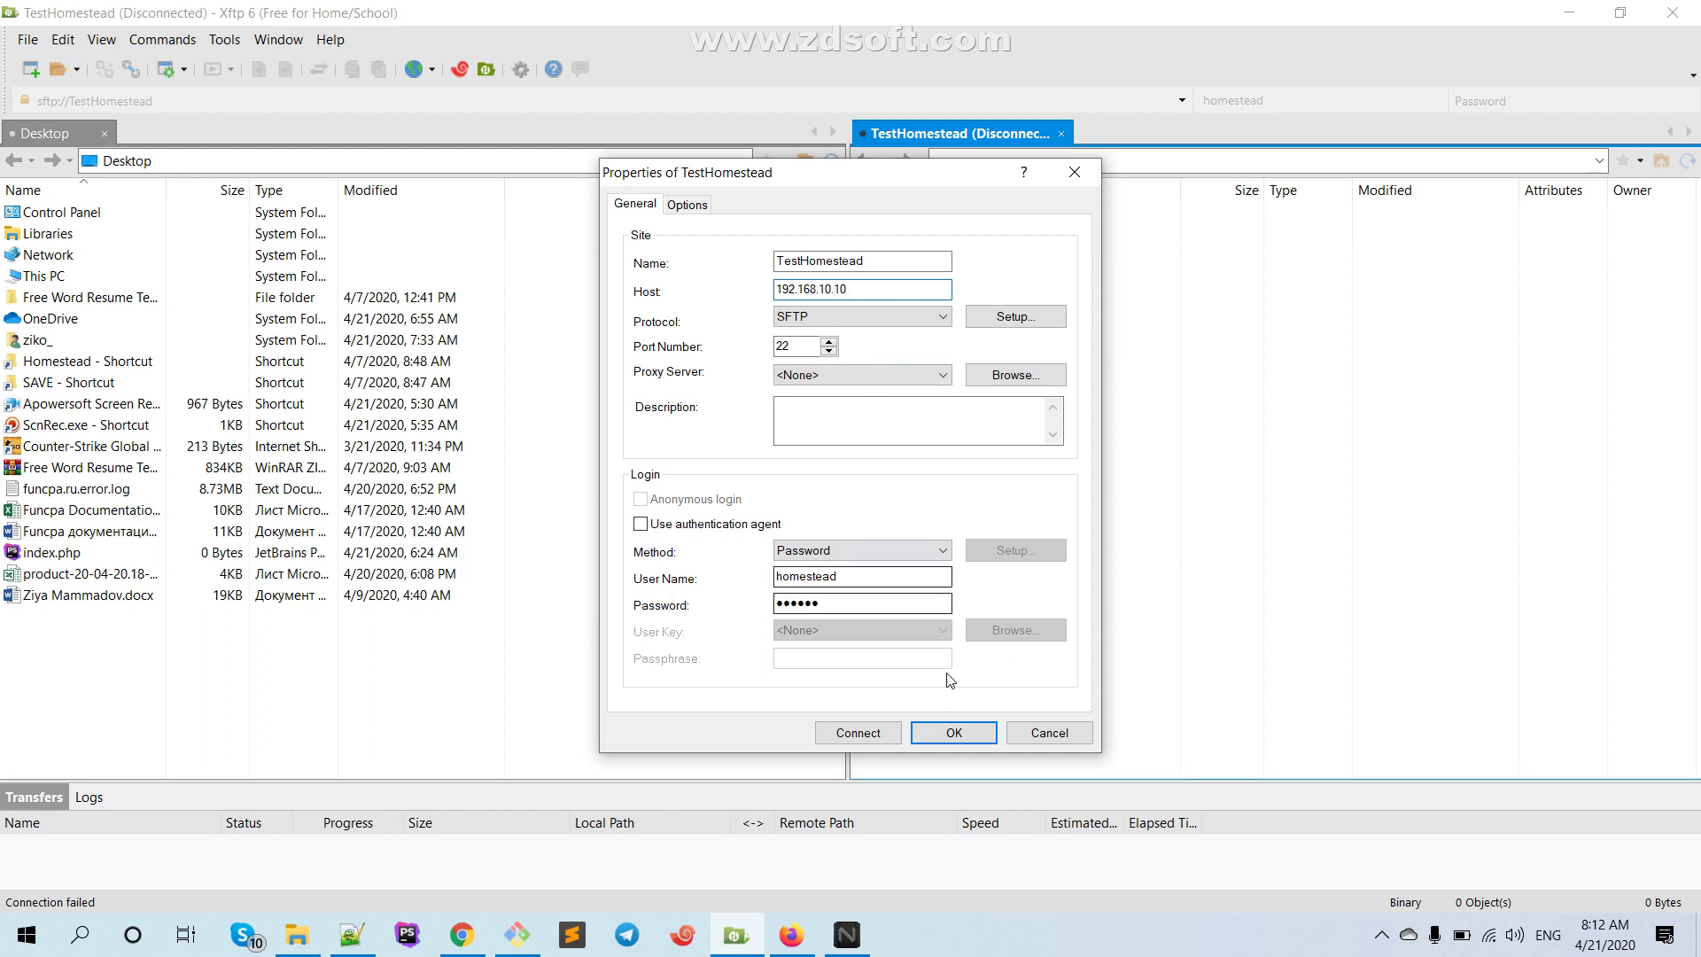
pyautogui.click(945, 732)
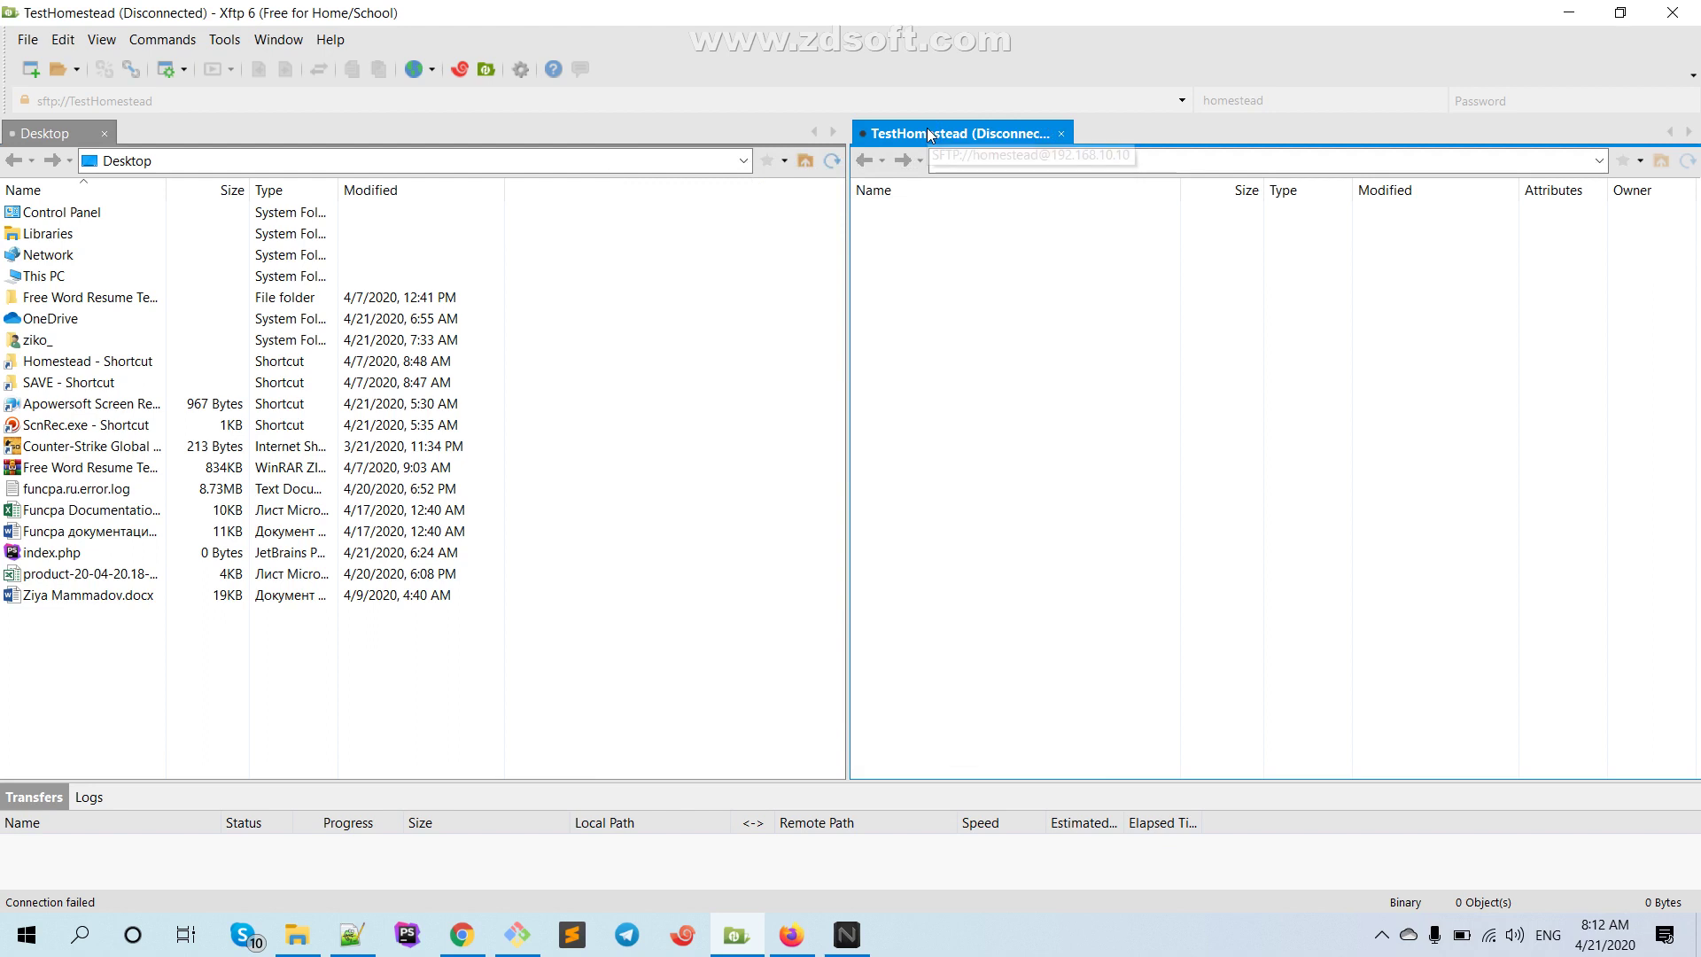
# Reconnect to 192.168.10.10, accept and save the host key, and retry the login password
pyautogui.click(131, 69)
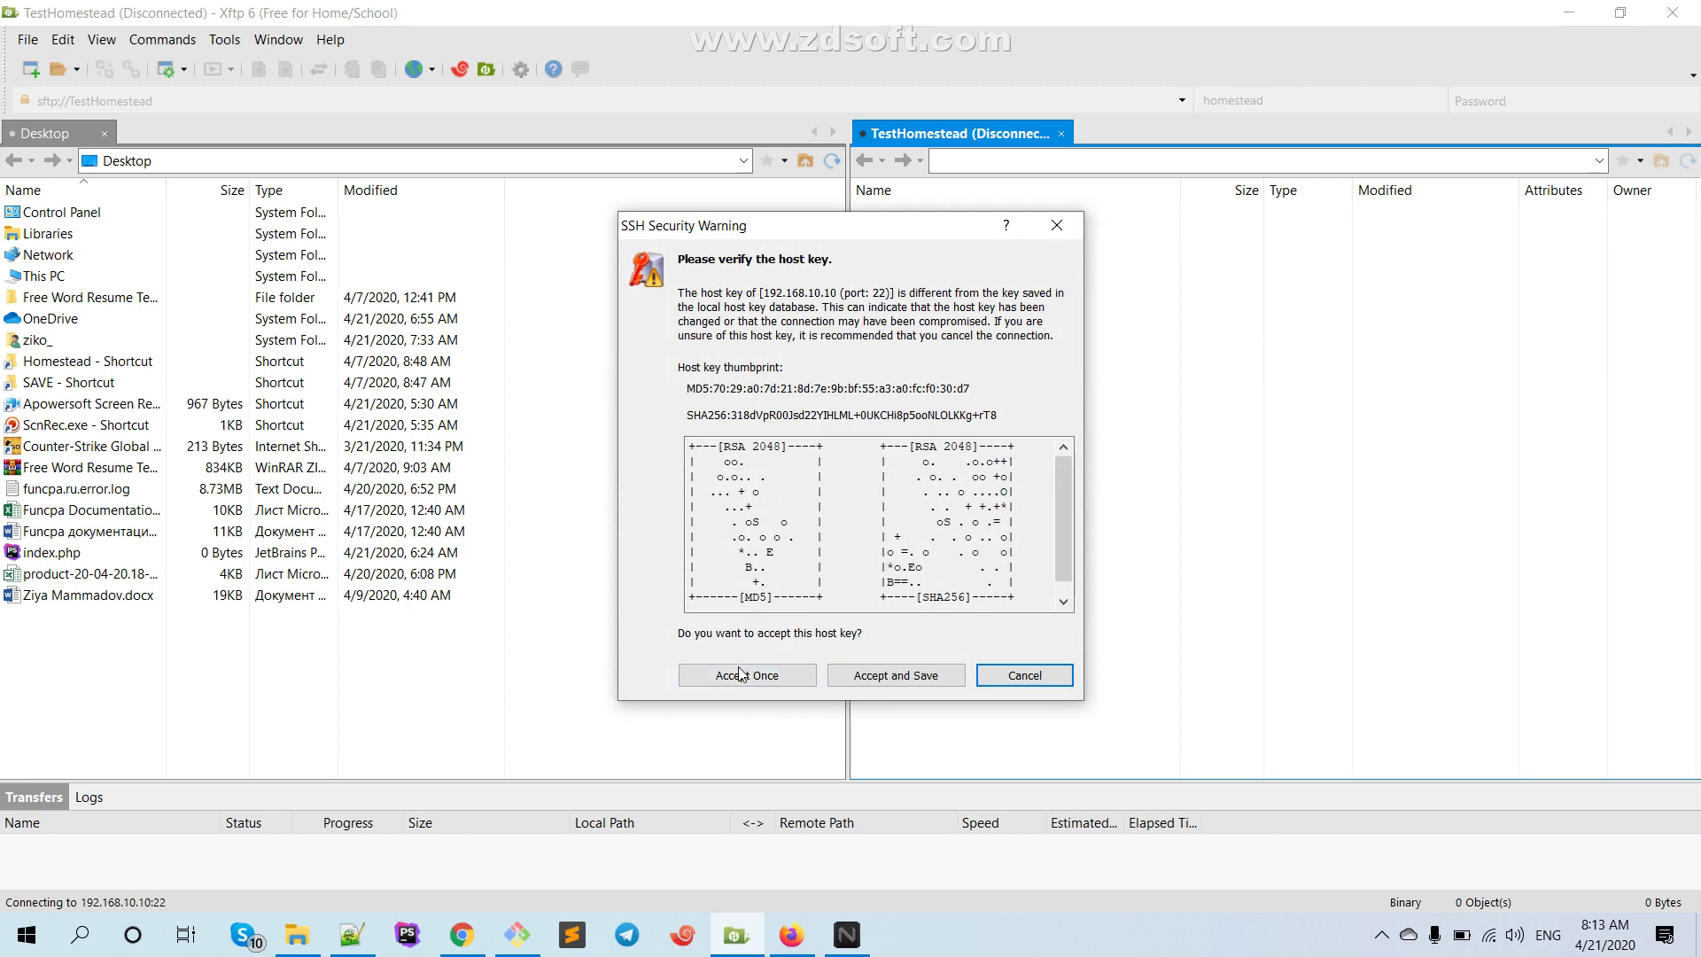
pyautogui.click(896, 676)
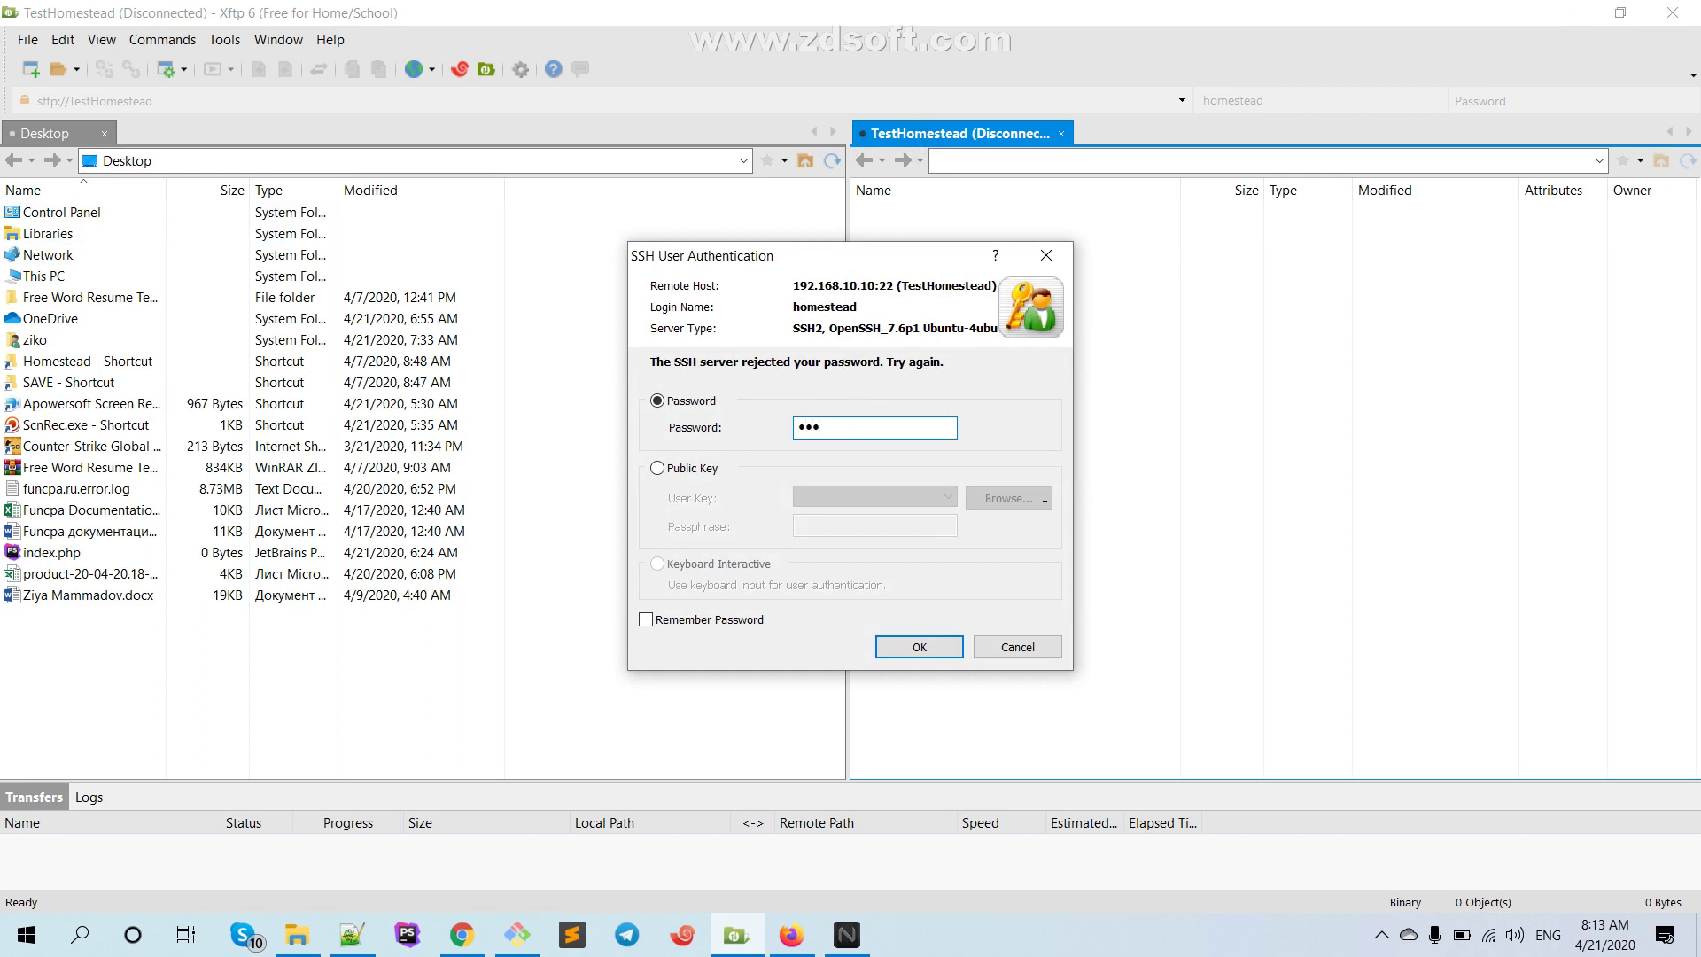
pyautogui.write('re')
pyautogui.press('Return')
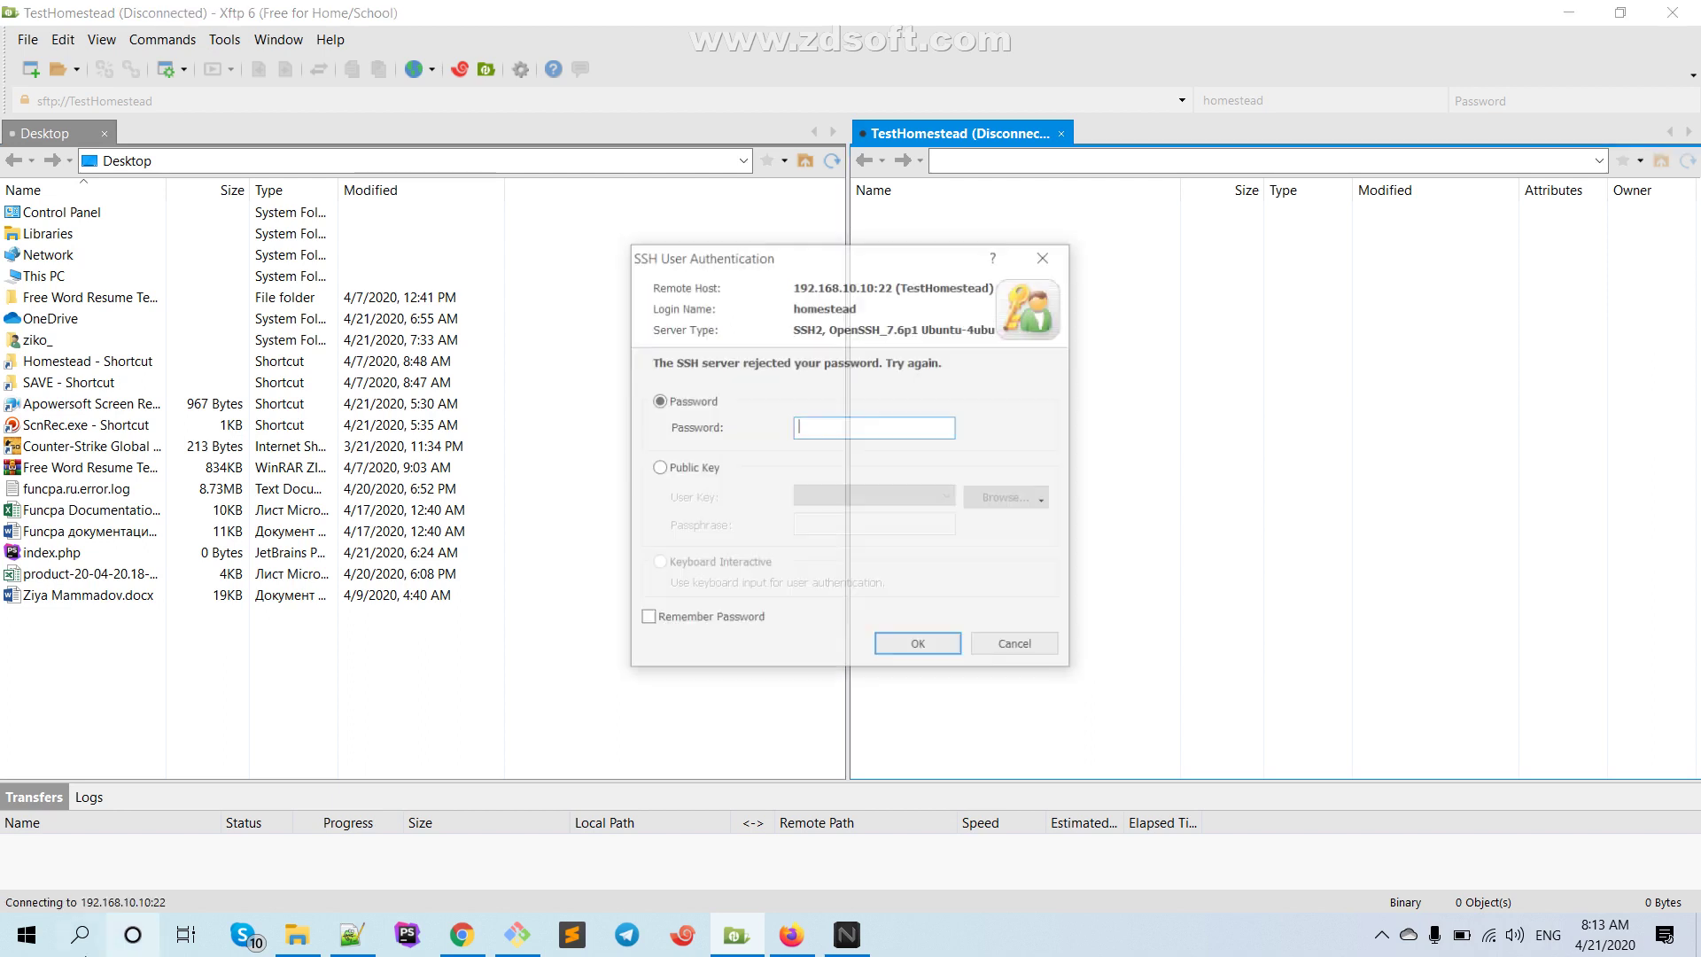
pyautogui.write('secret1')
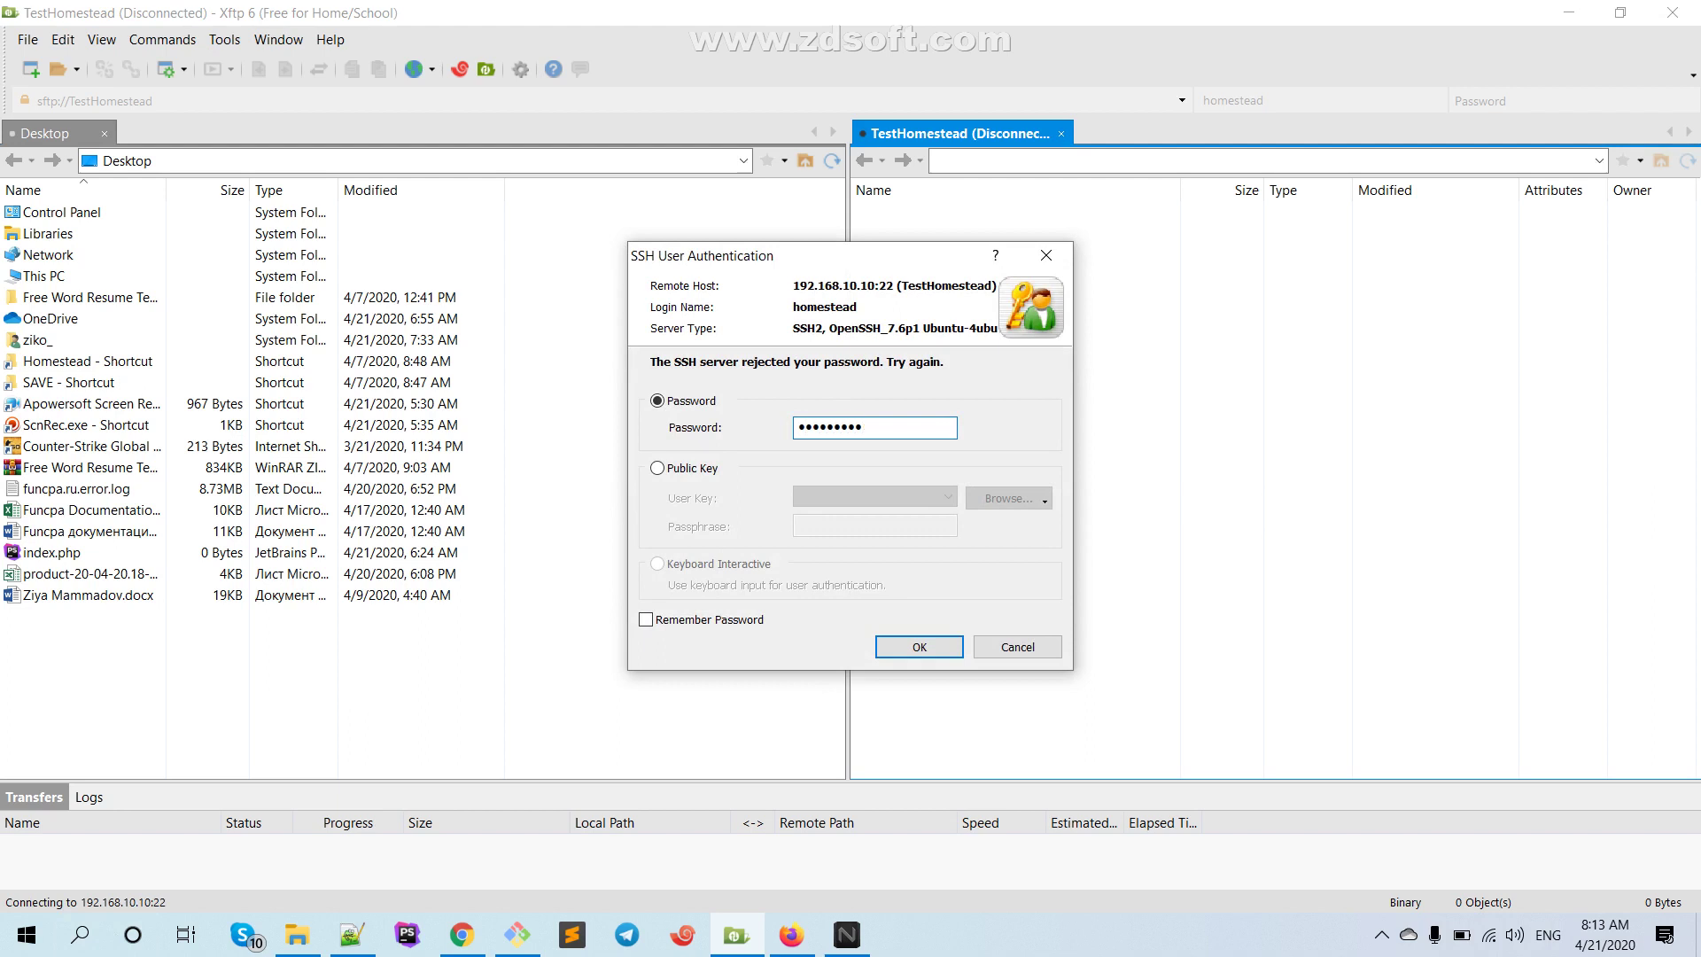
pyautogui.press('Return')
# Review the Homestead docs and the Homestead.yaml file in Notepad++
pyautogui.click(462, 932)
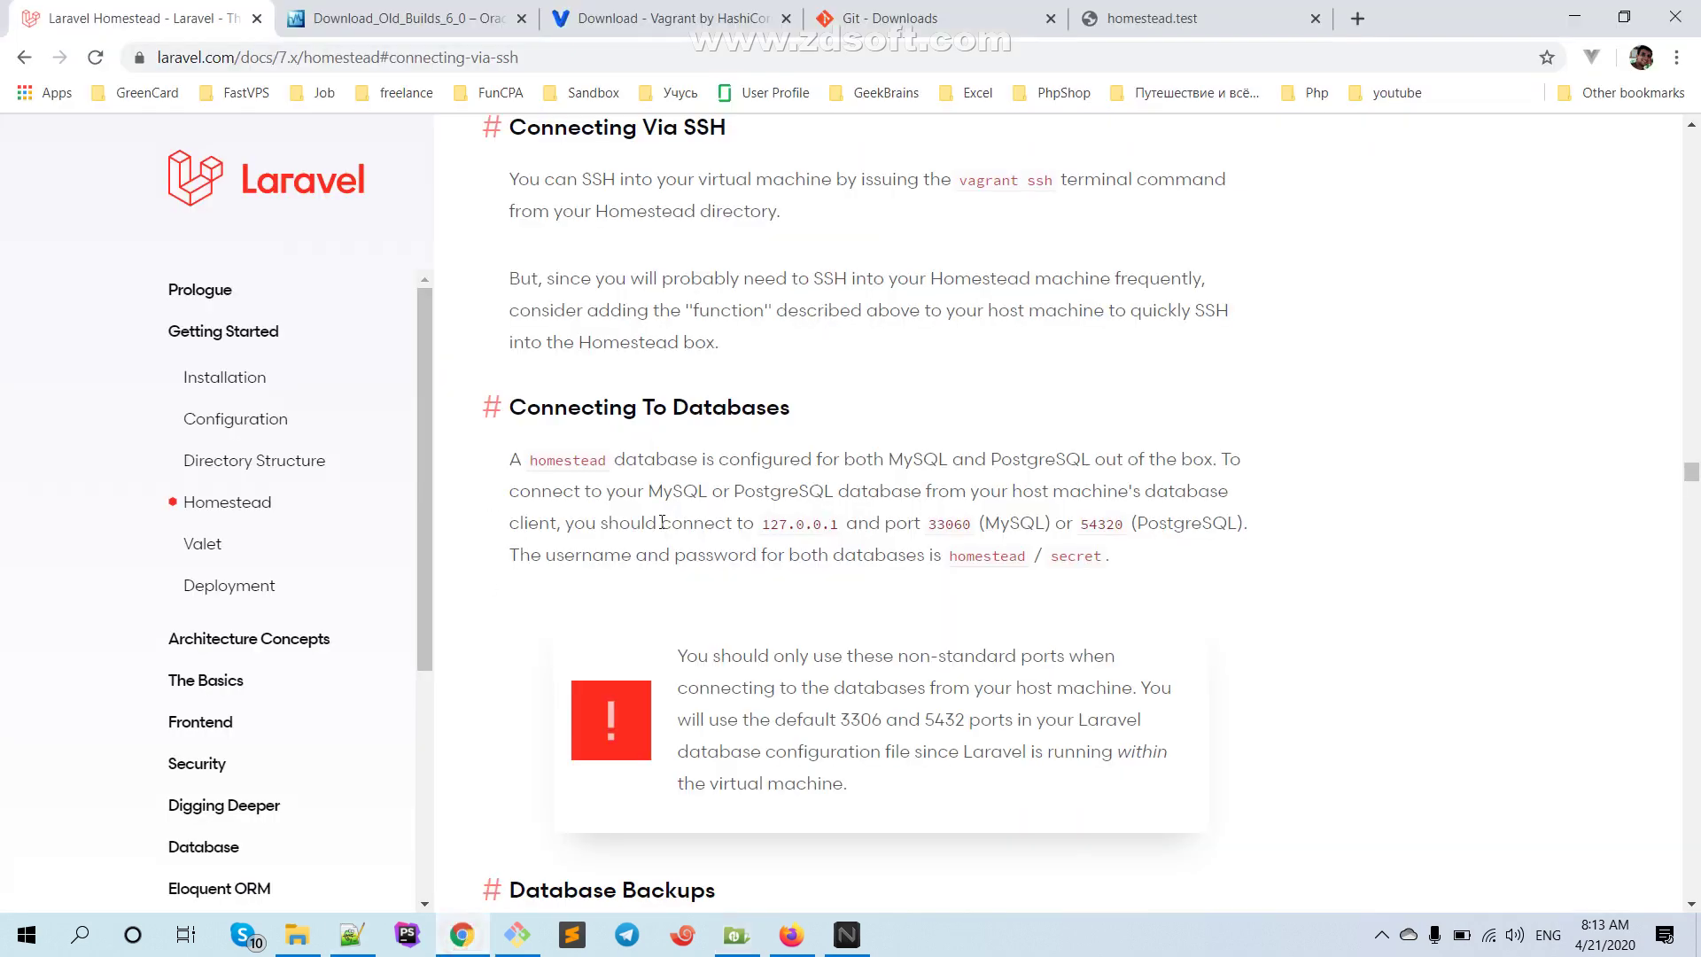
pyautogui.scroll(-2, 838, 447)
pyautogui.scroll(1, 837, 447)
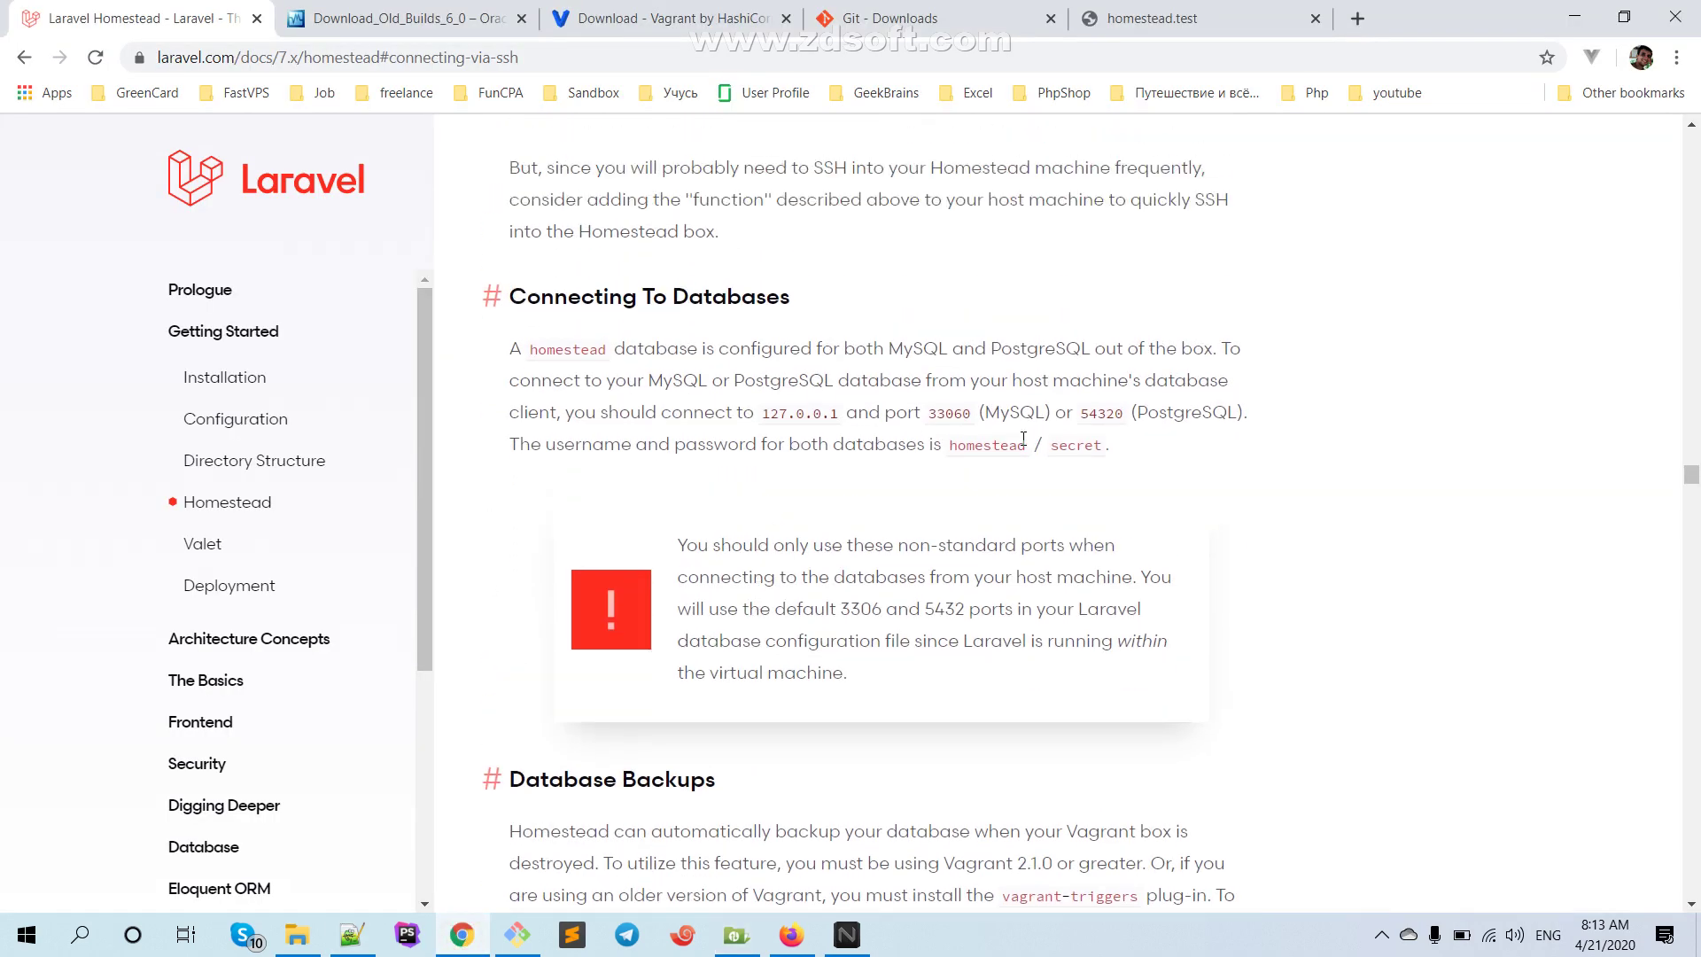
pyautogui.scroll(-3, 693, 413)
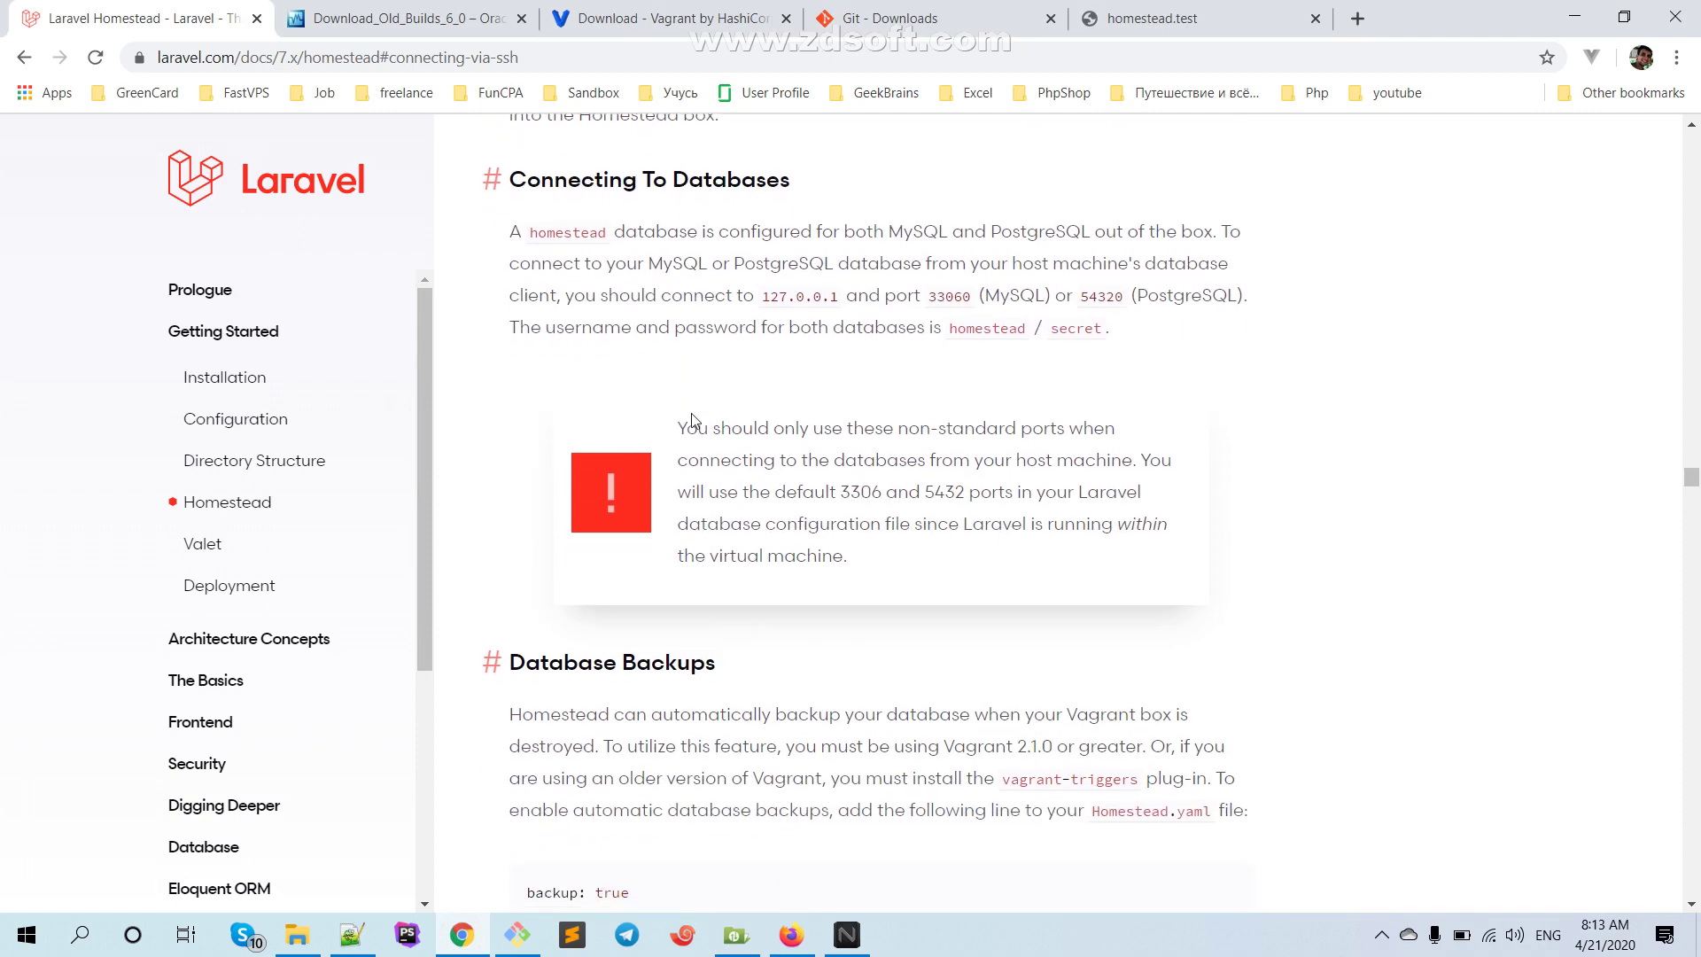
pyautogui.scroll(-2, 694, 420)
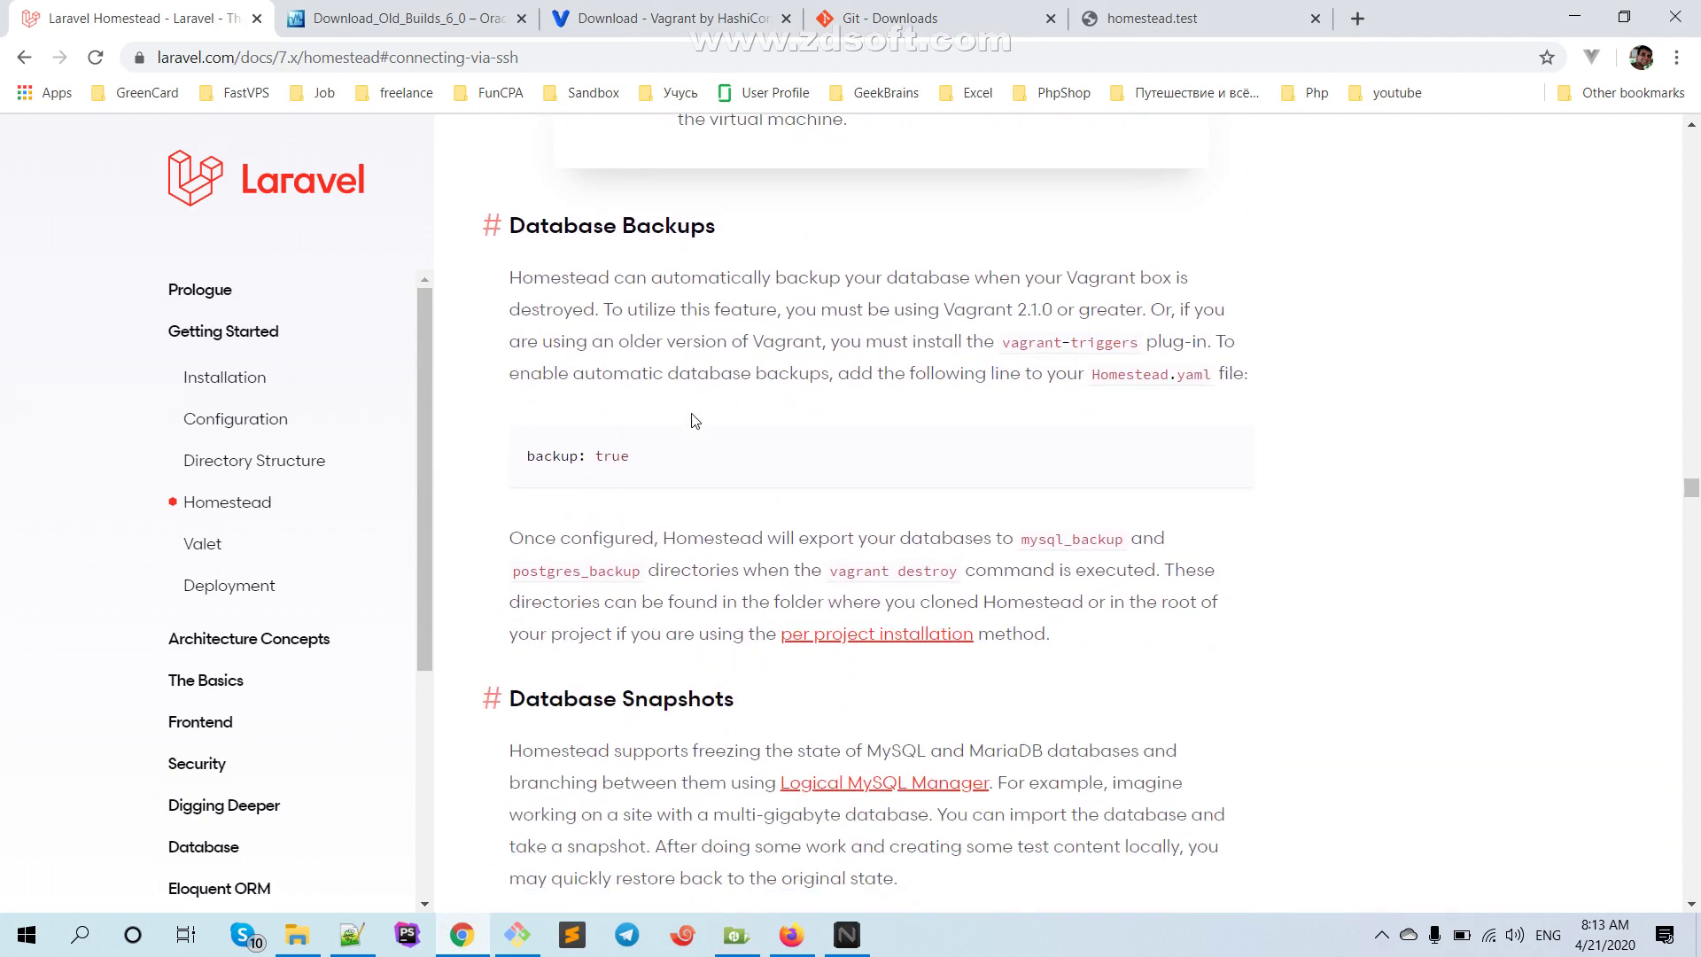
pyautogui.click(352, 935)
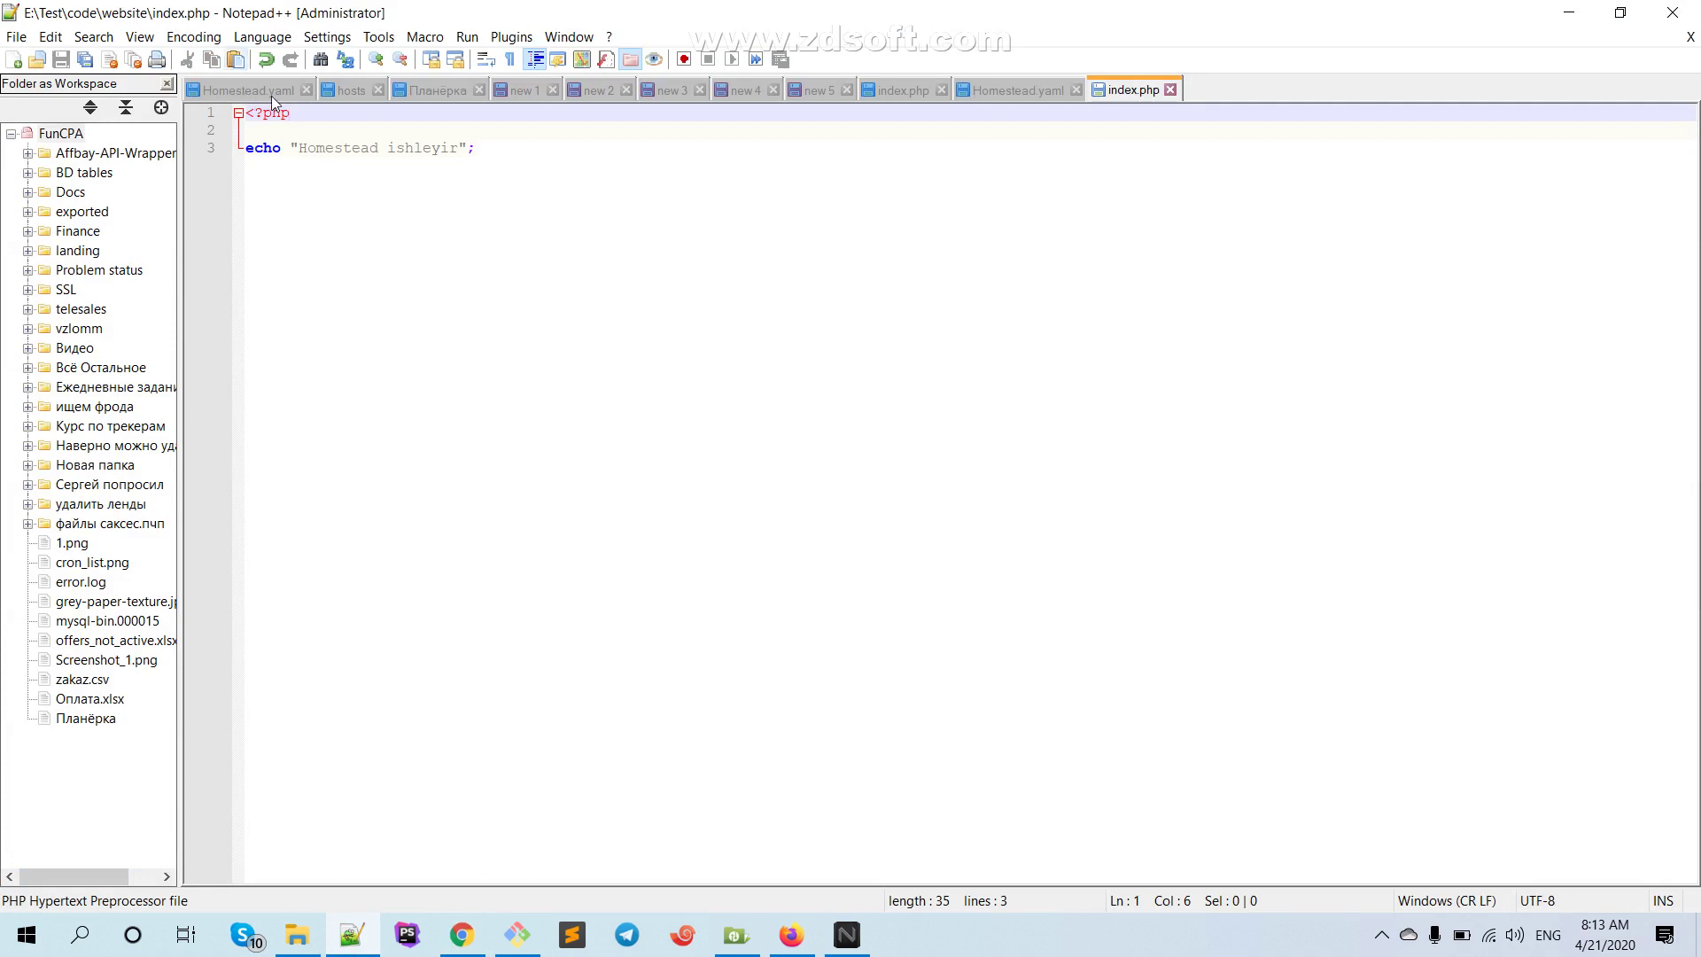
pyautogui.click(1001, 87)
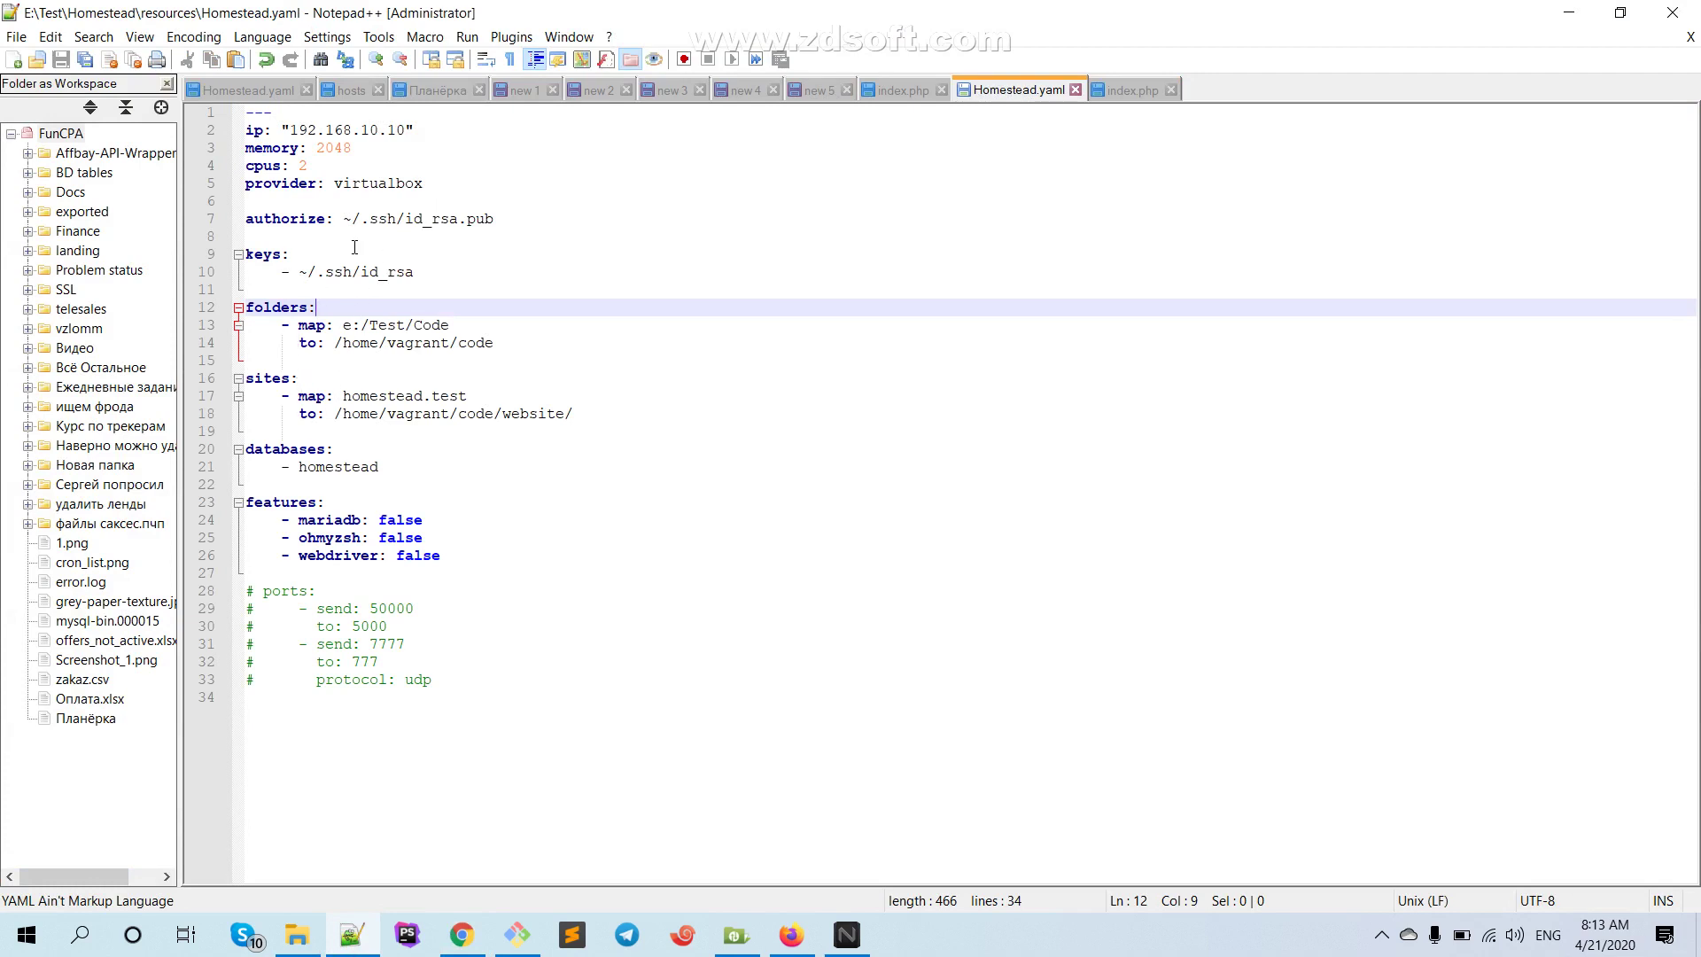
# Return to the Chrome docs and open a blank new tab
pyautogui.click(461, 935)
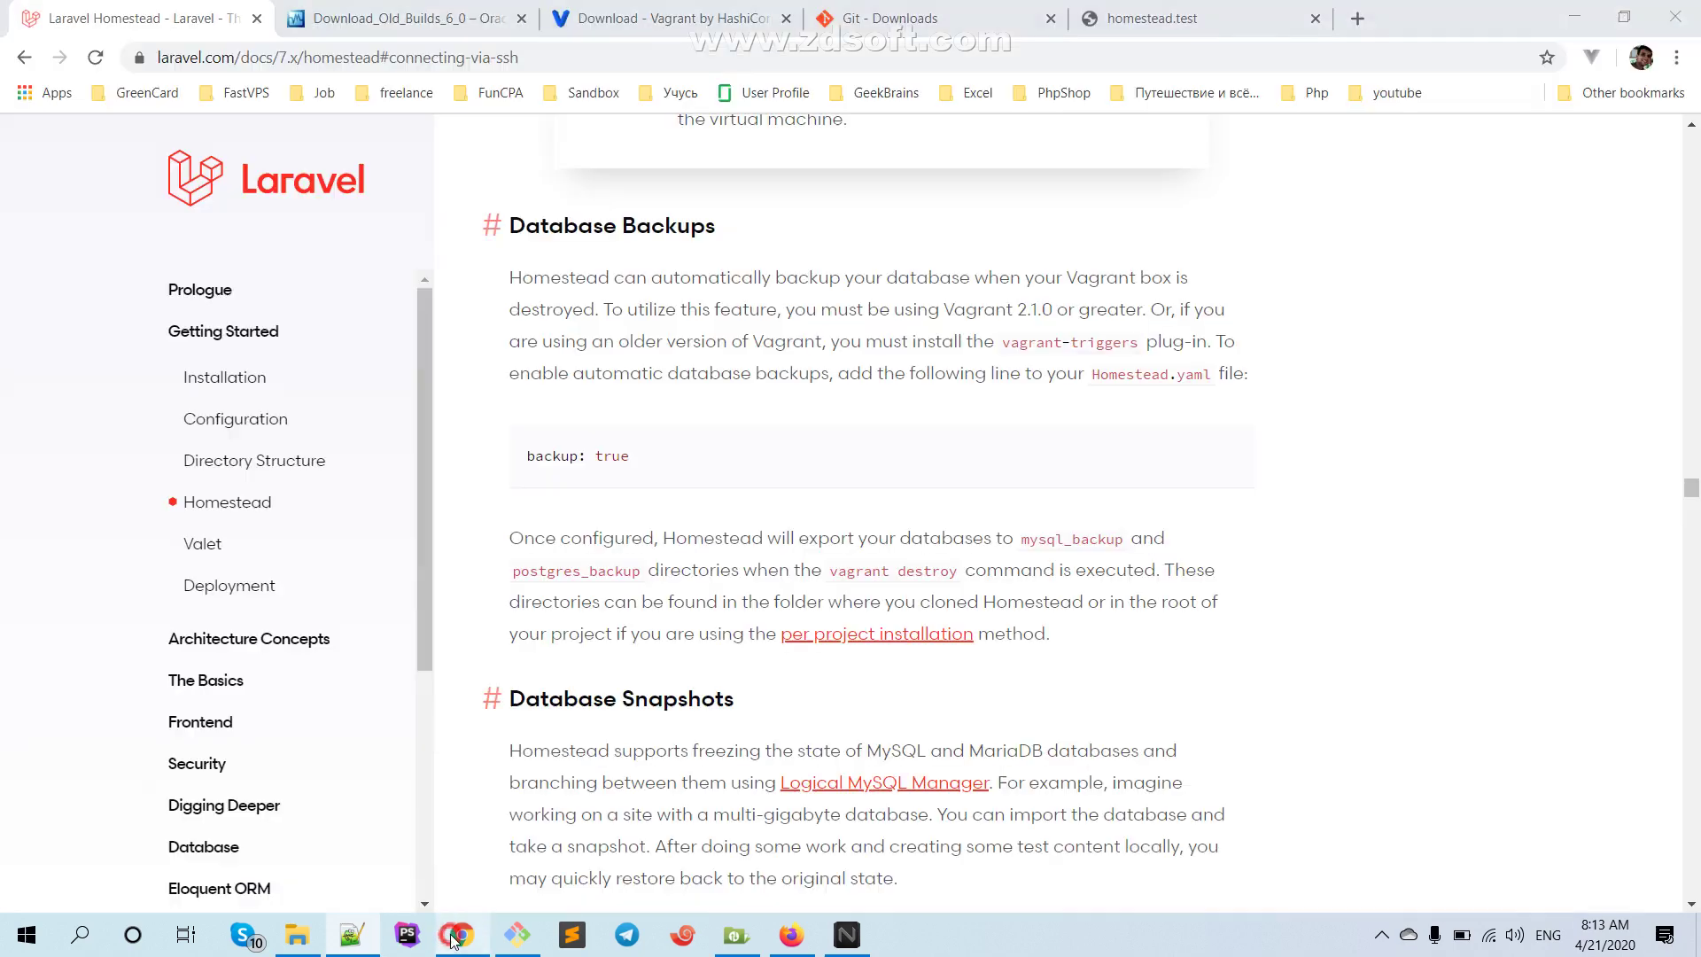
pyautogui.scroll(-3, 424, 413)
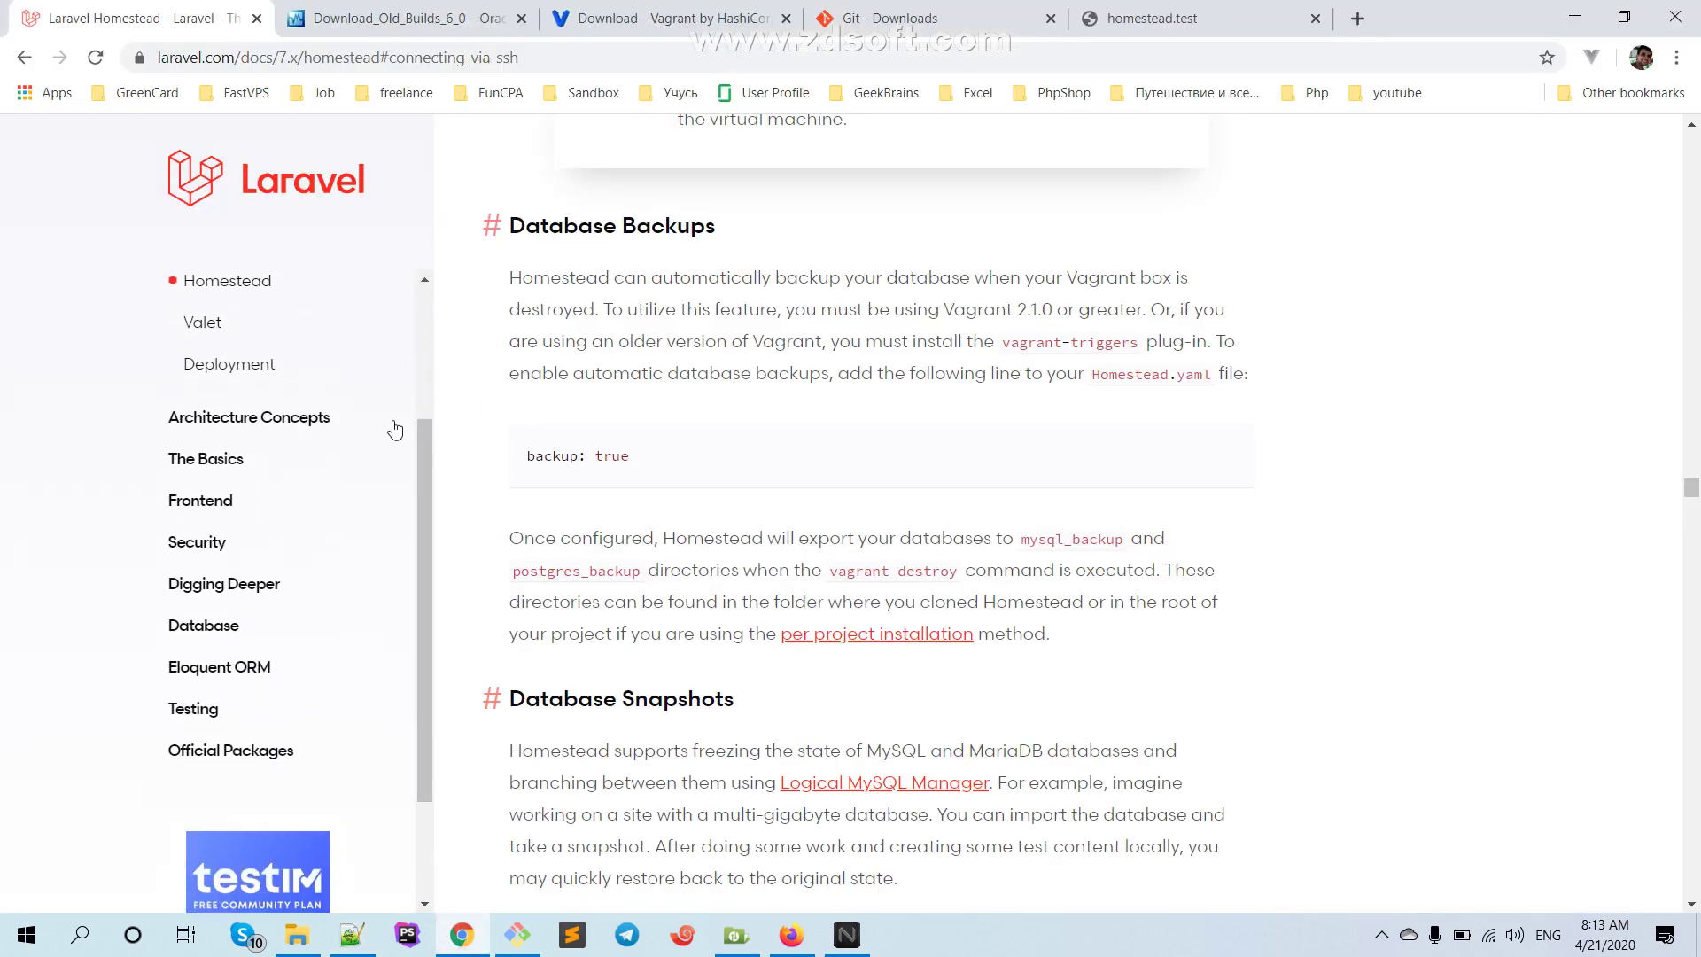
pyautogui.scroll(3, 418, 414)
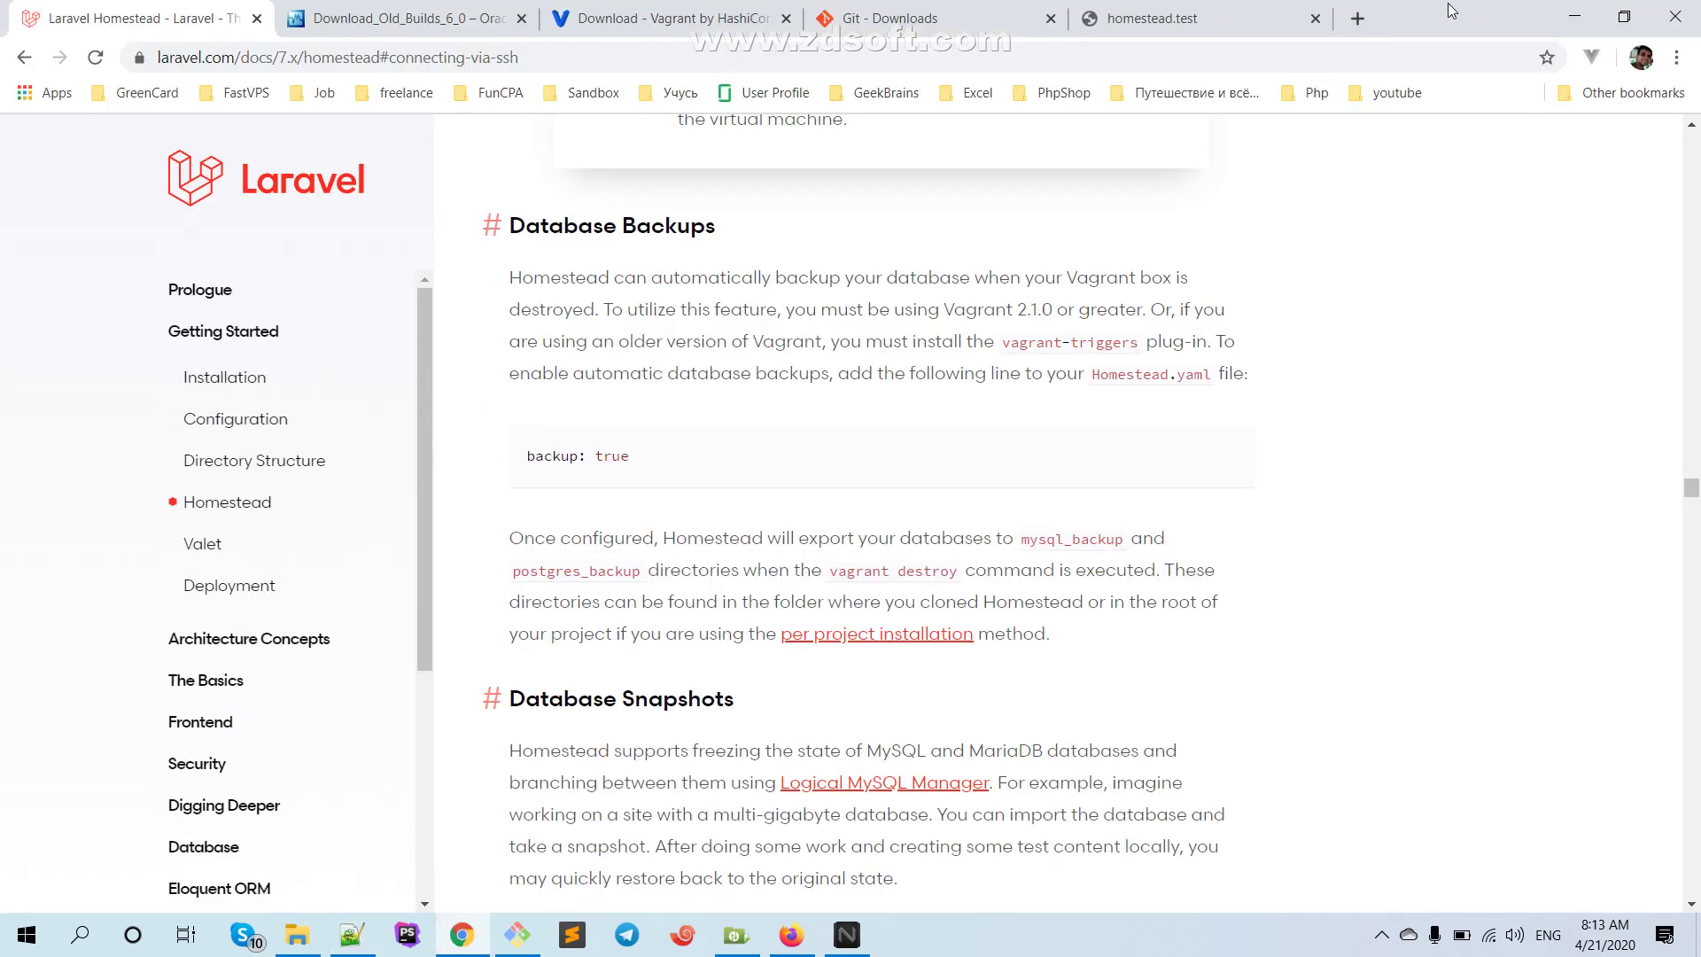
pyautogui.click(1355, 19)
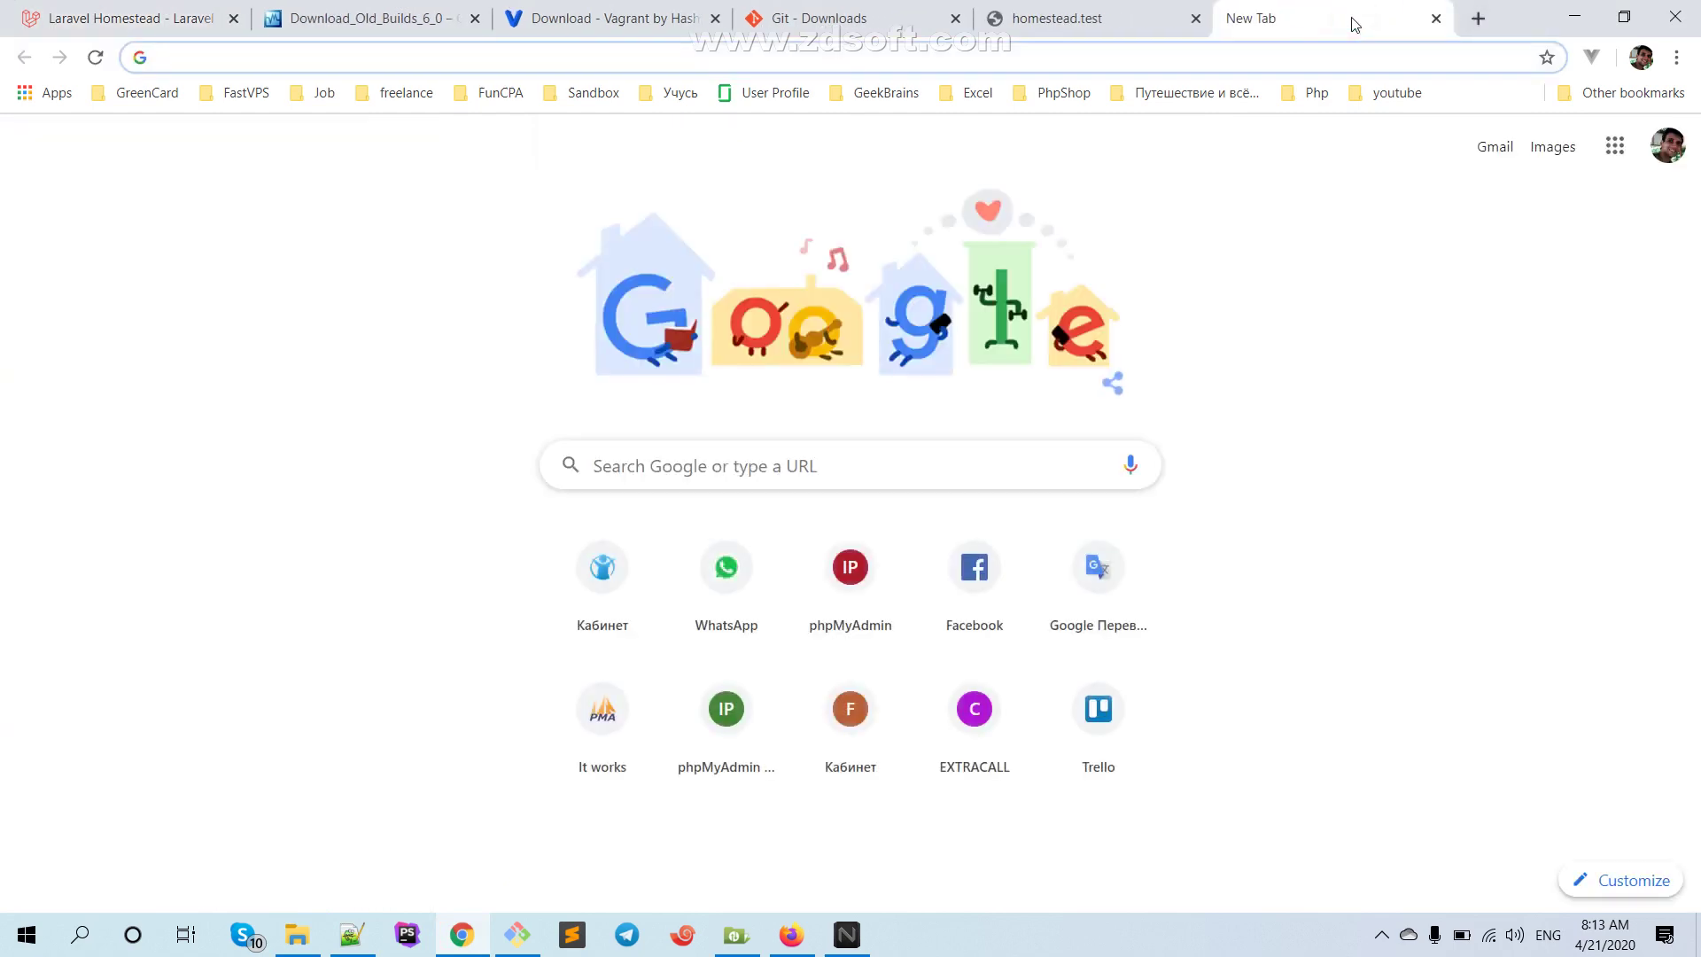
# Search Google for 'homestead ftp username and password' and open the Laravel Homestead result in a new tab
pyautogui.write('homeste')
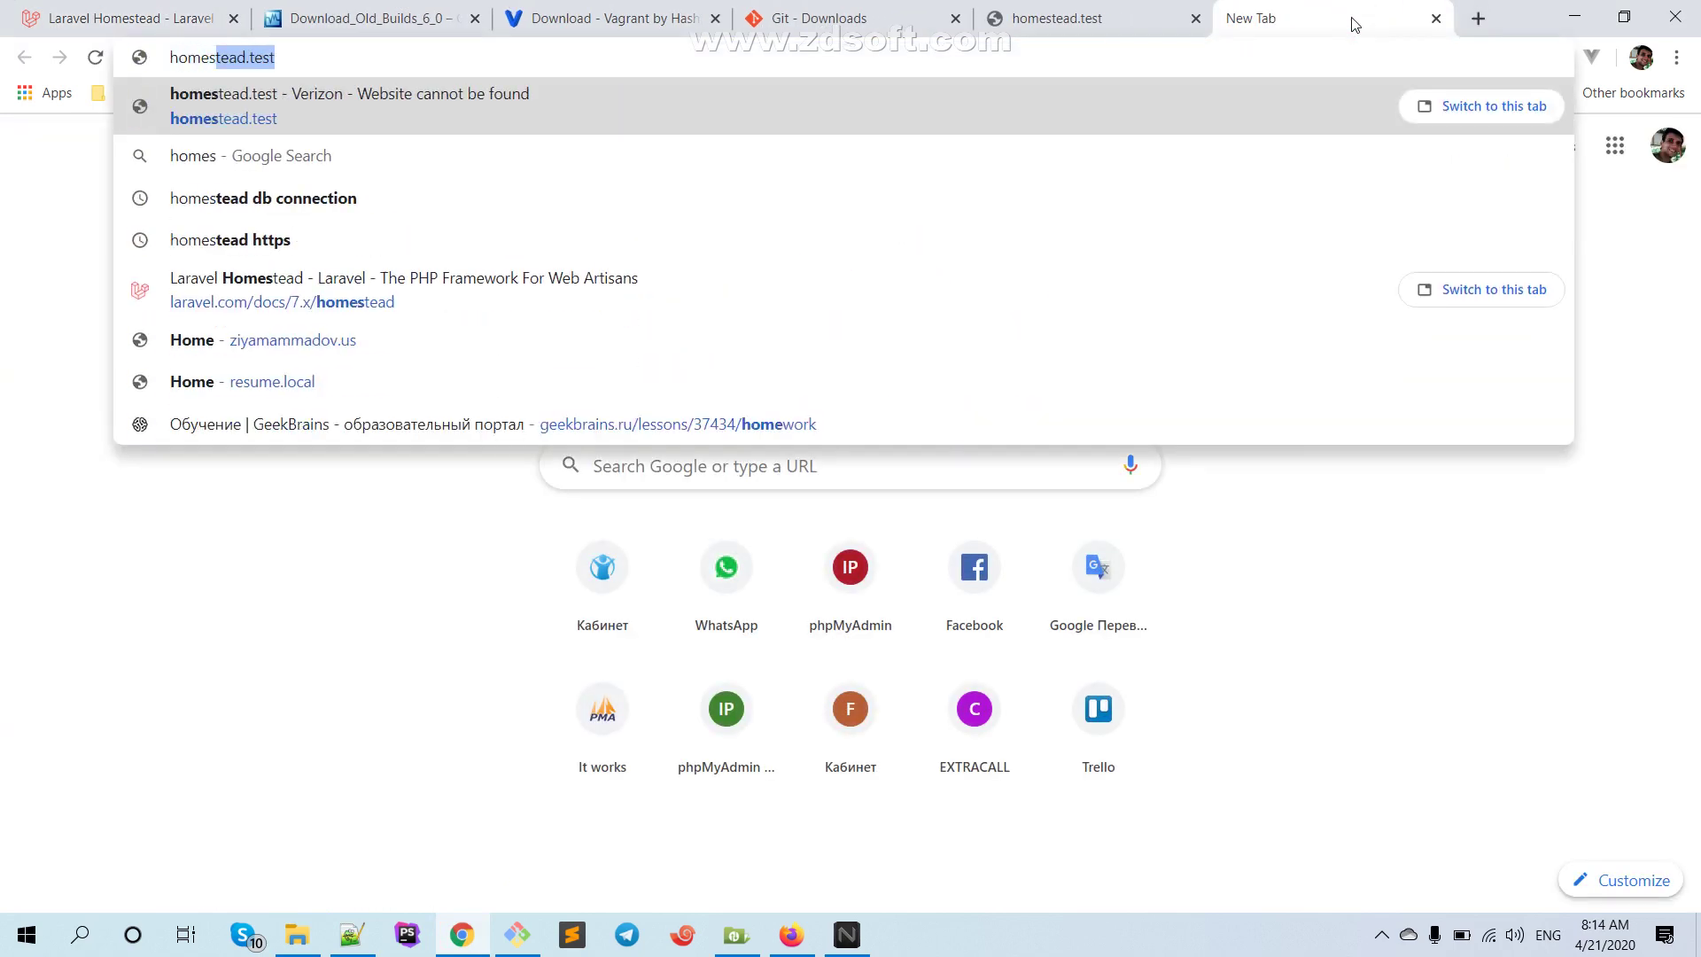
pyautogui.write('ad ')
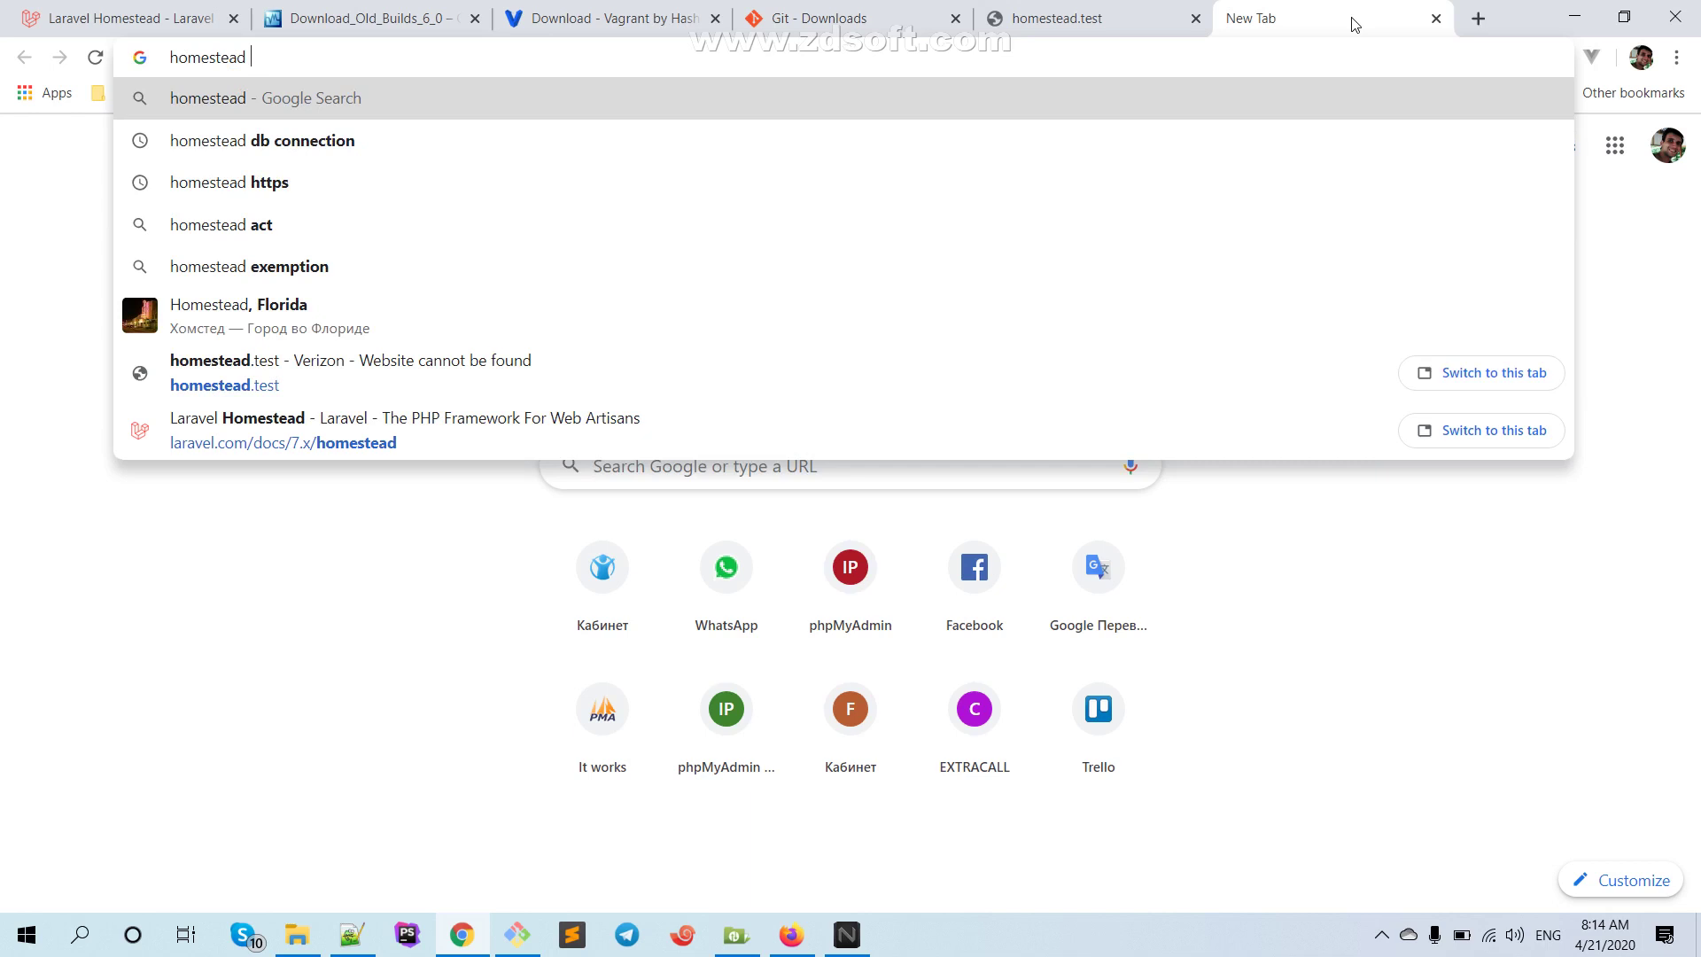
pyautogui.write('ftp us')
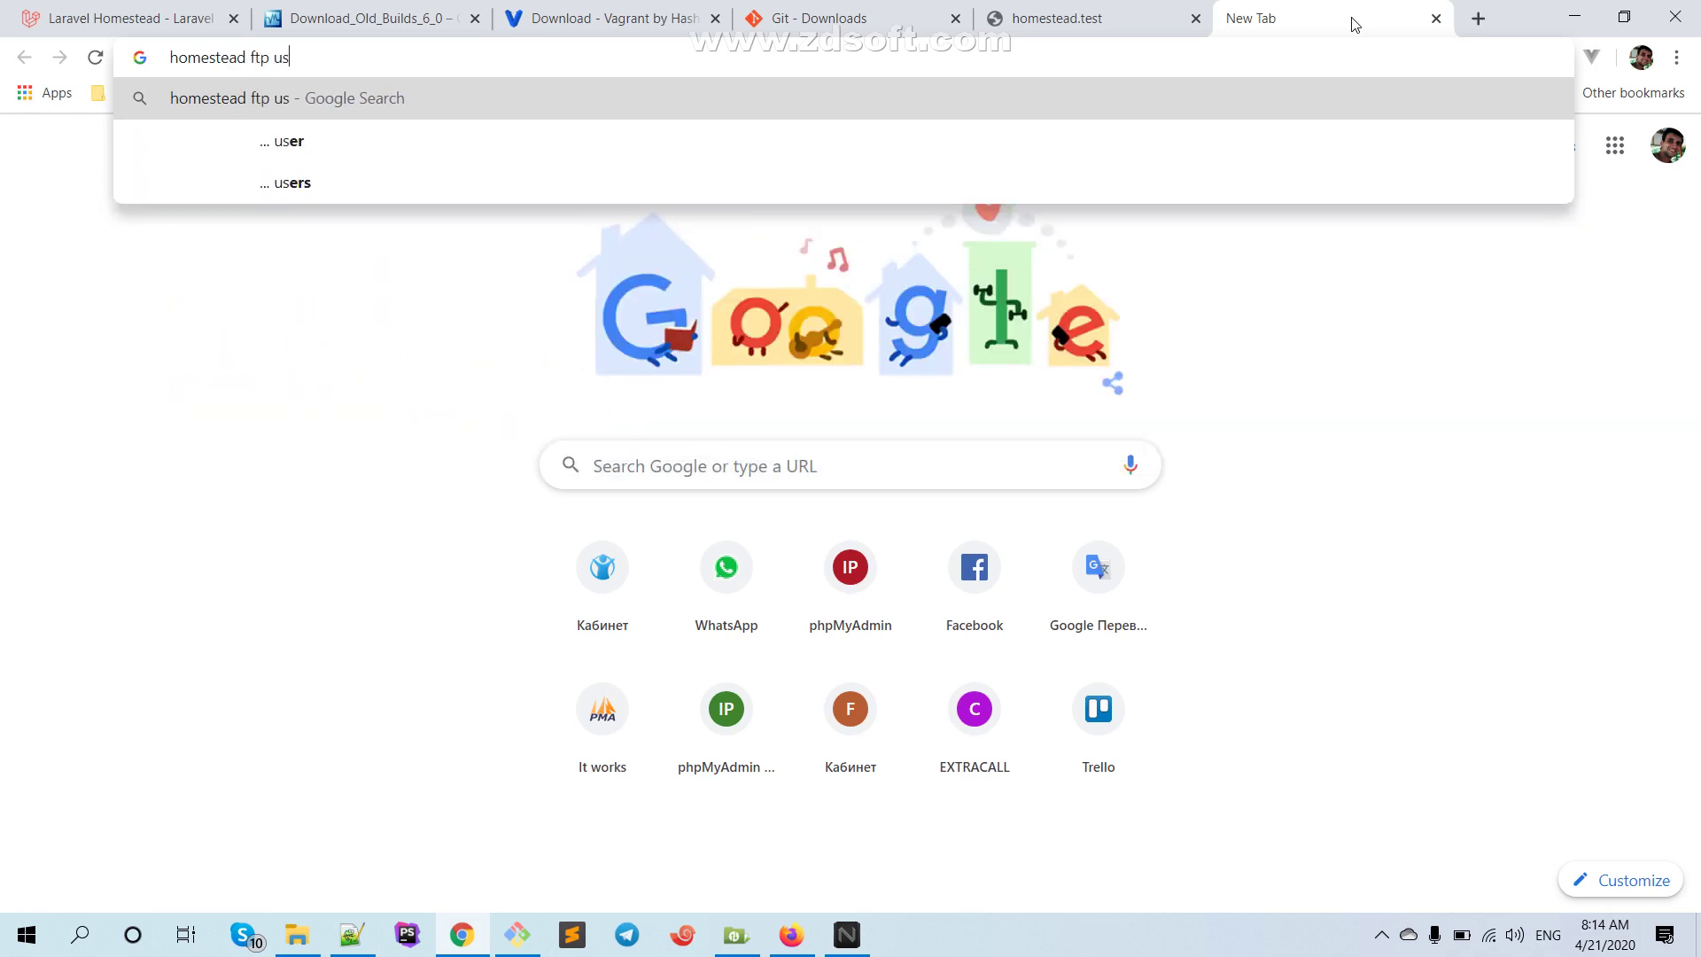
pyautogui.write('er')
pyautogui.write(' and a')
pyautogui.press('BackSpace')
pyautogui.write('pas')
pyautogui.press('Down')
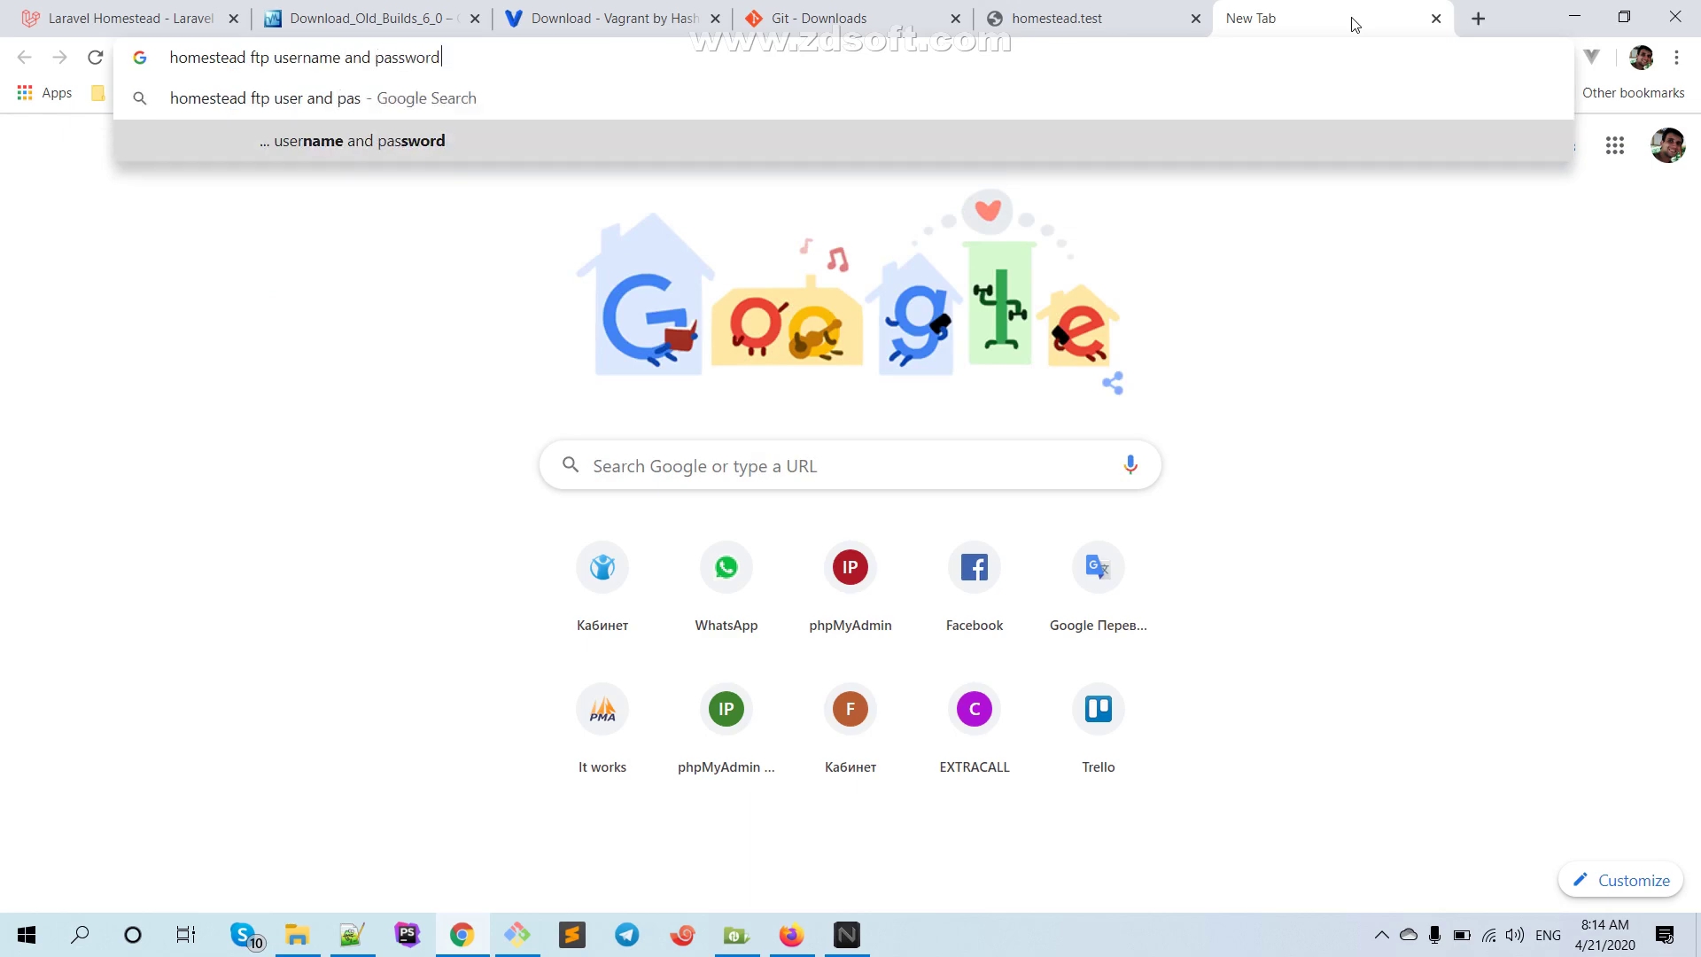
pyautogui.press('Return')
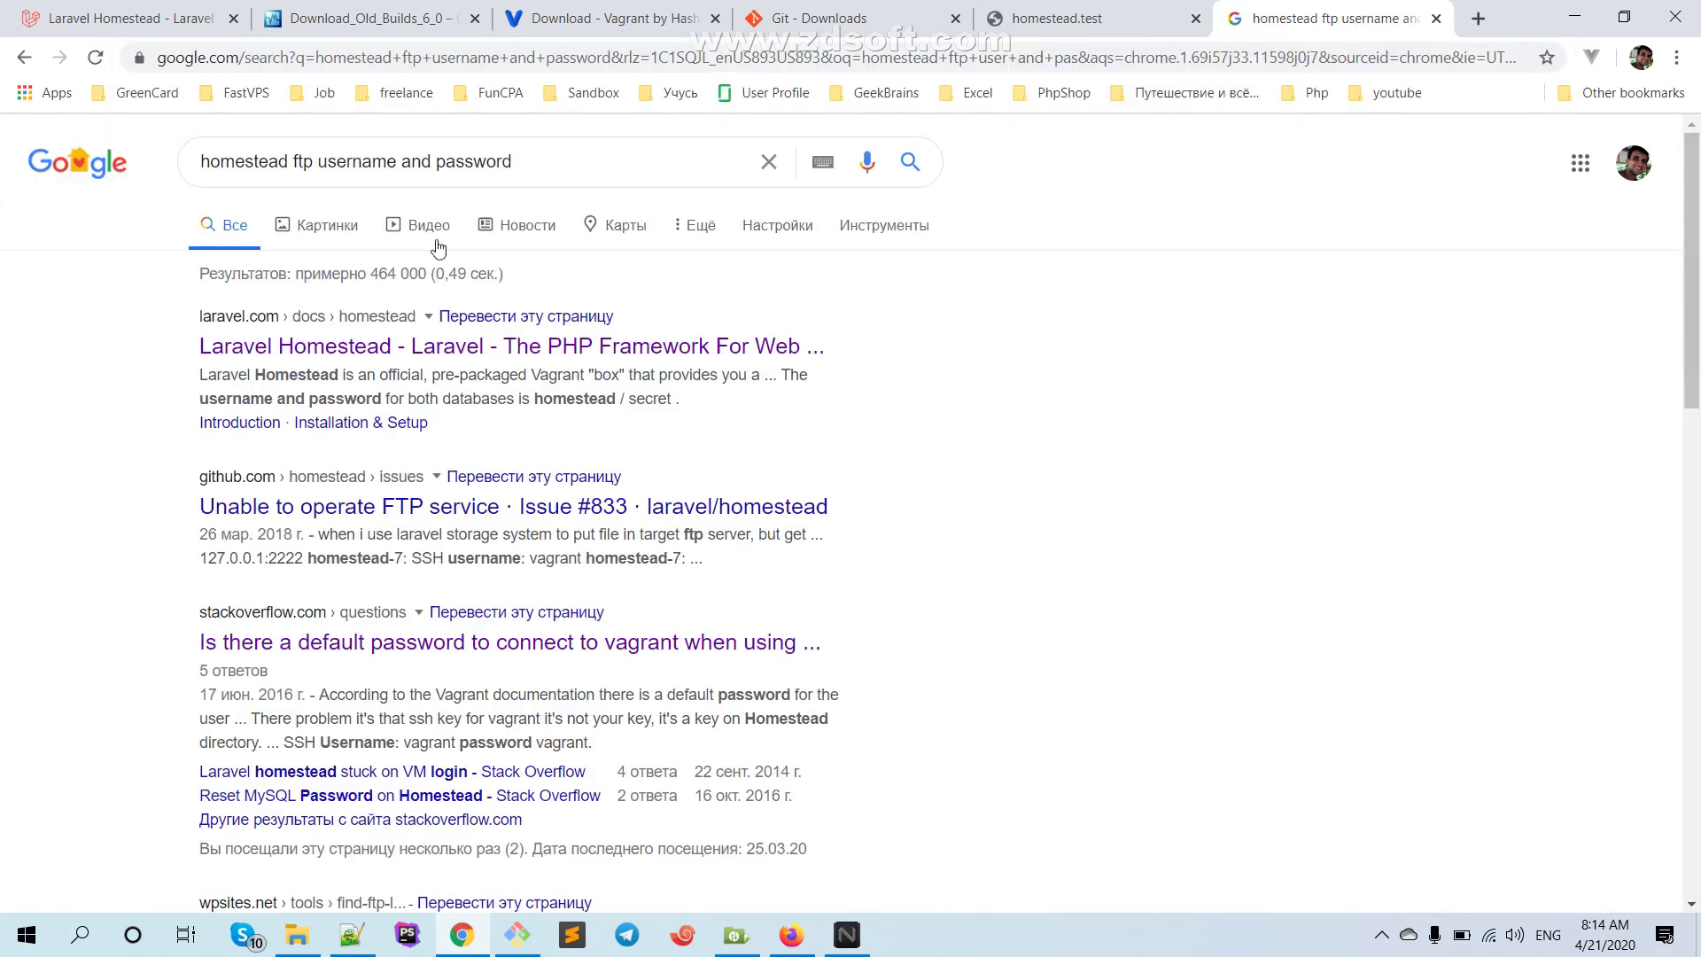
pyautogui.rightClick(297, 343)
pyautogui.click(443, 353)
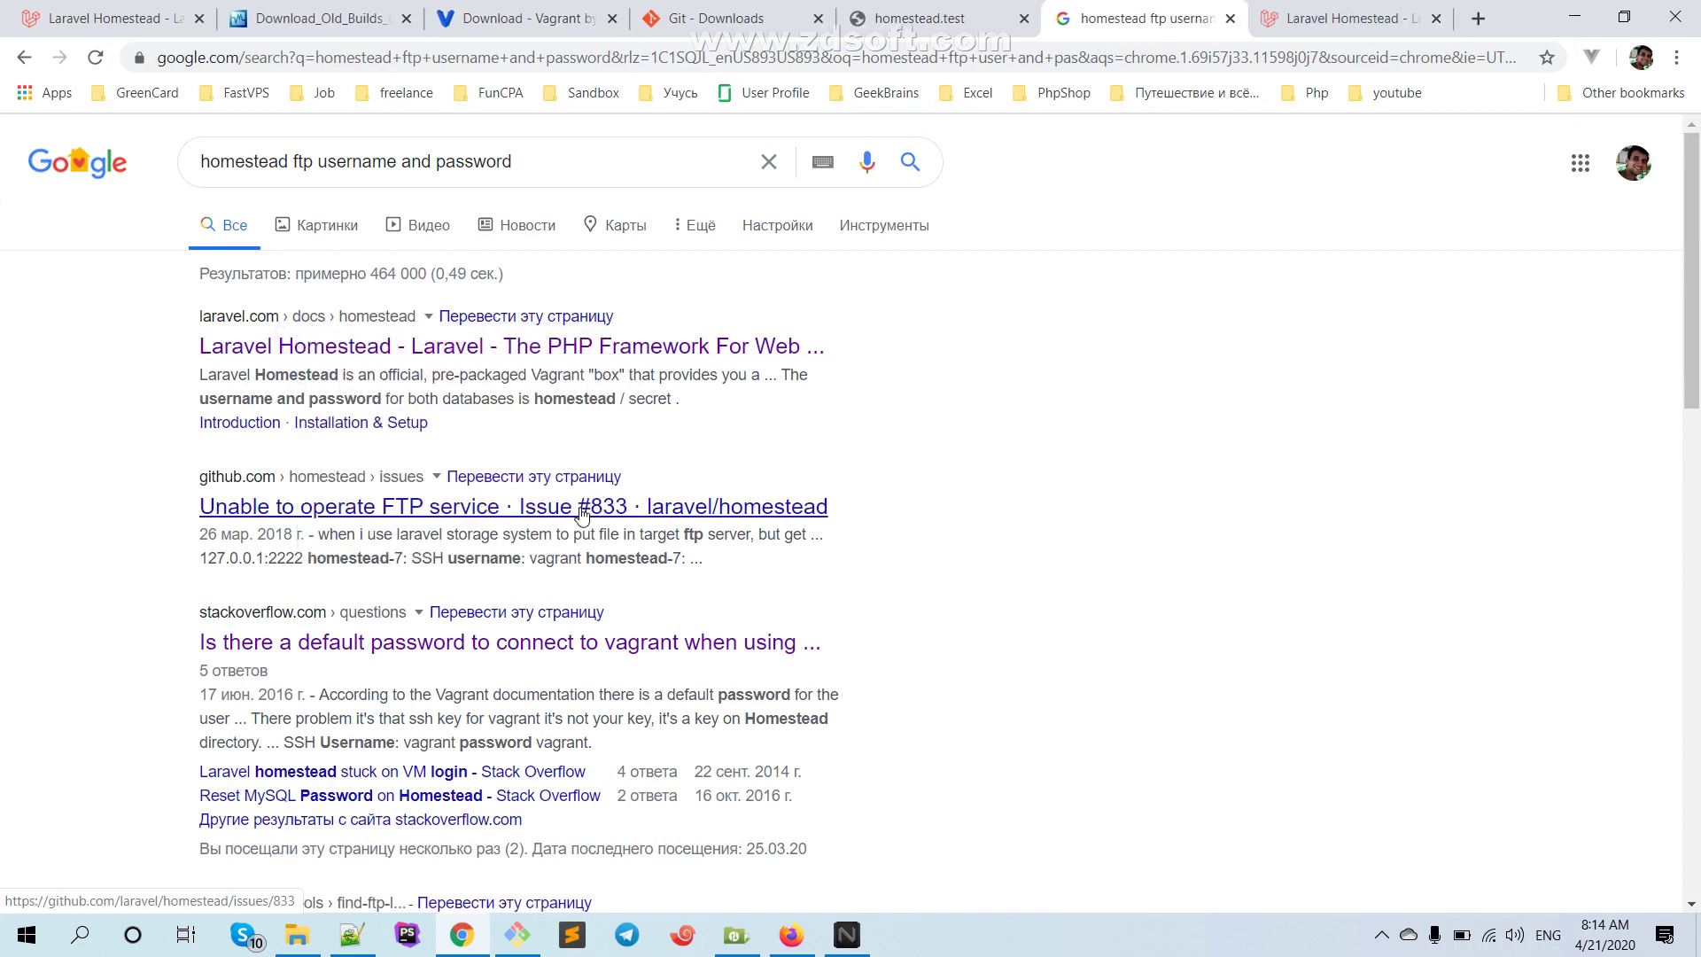
# Scroll the new Laravel Homestead tab down to the Connecting Via SSH section
pyautogui.click(1346, 18)
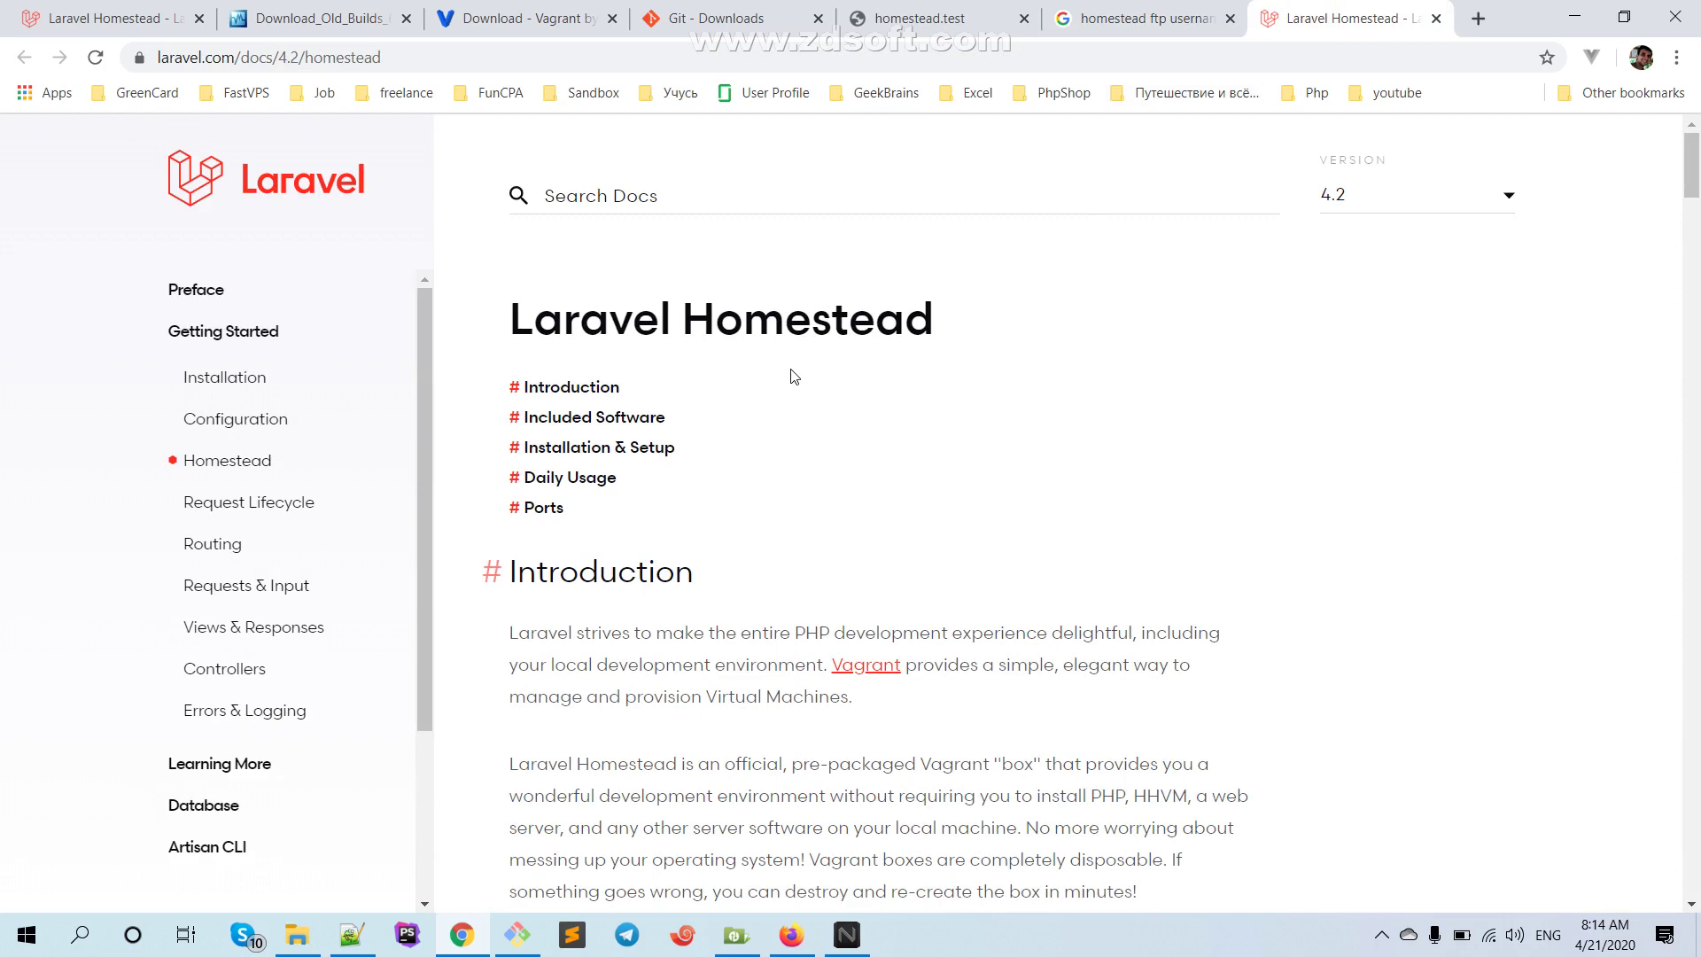
pyautogui.scroll(-10, 790, 372)
pyautogui.scroll(3, 790, 372)
pyautogui.scroll(-9, 792, 373)
pyautogui.scroll(-6, 792, 373)
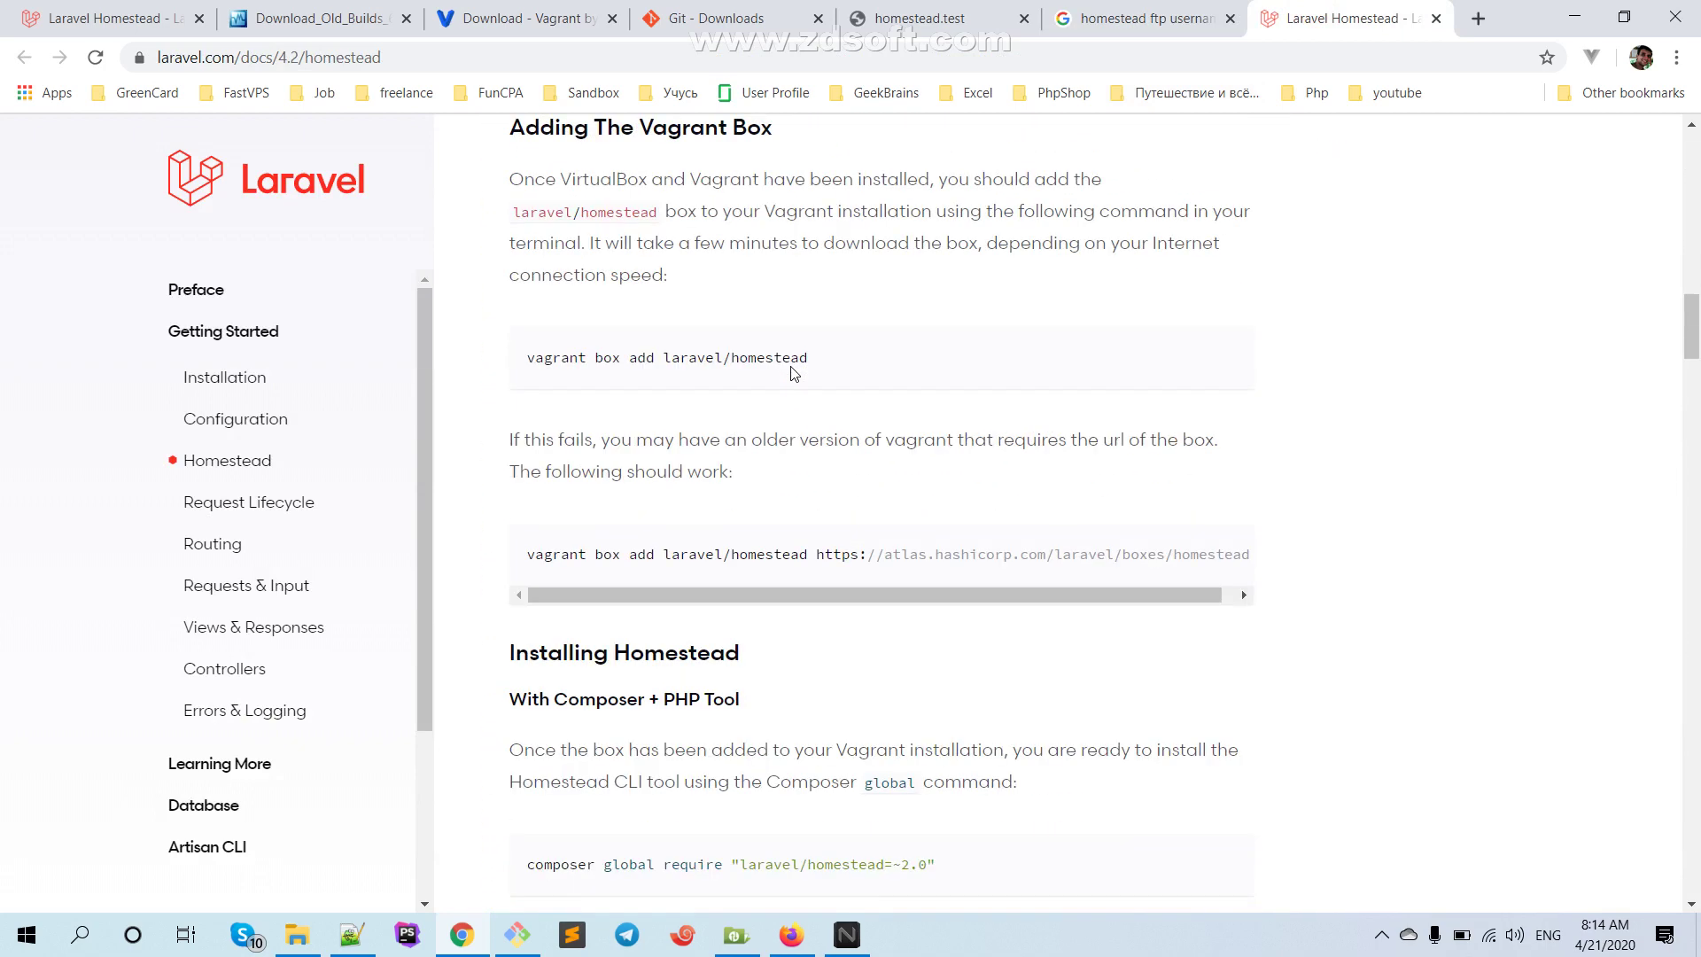
pyautogui.scroll(-3, 792, 367)
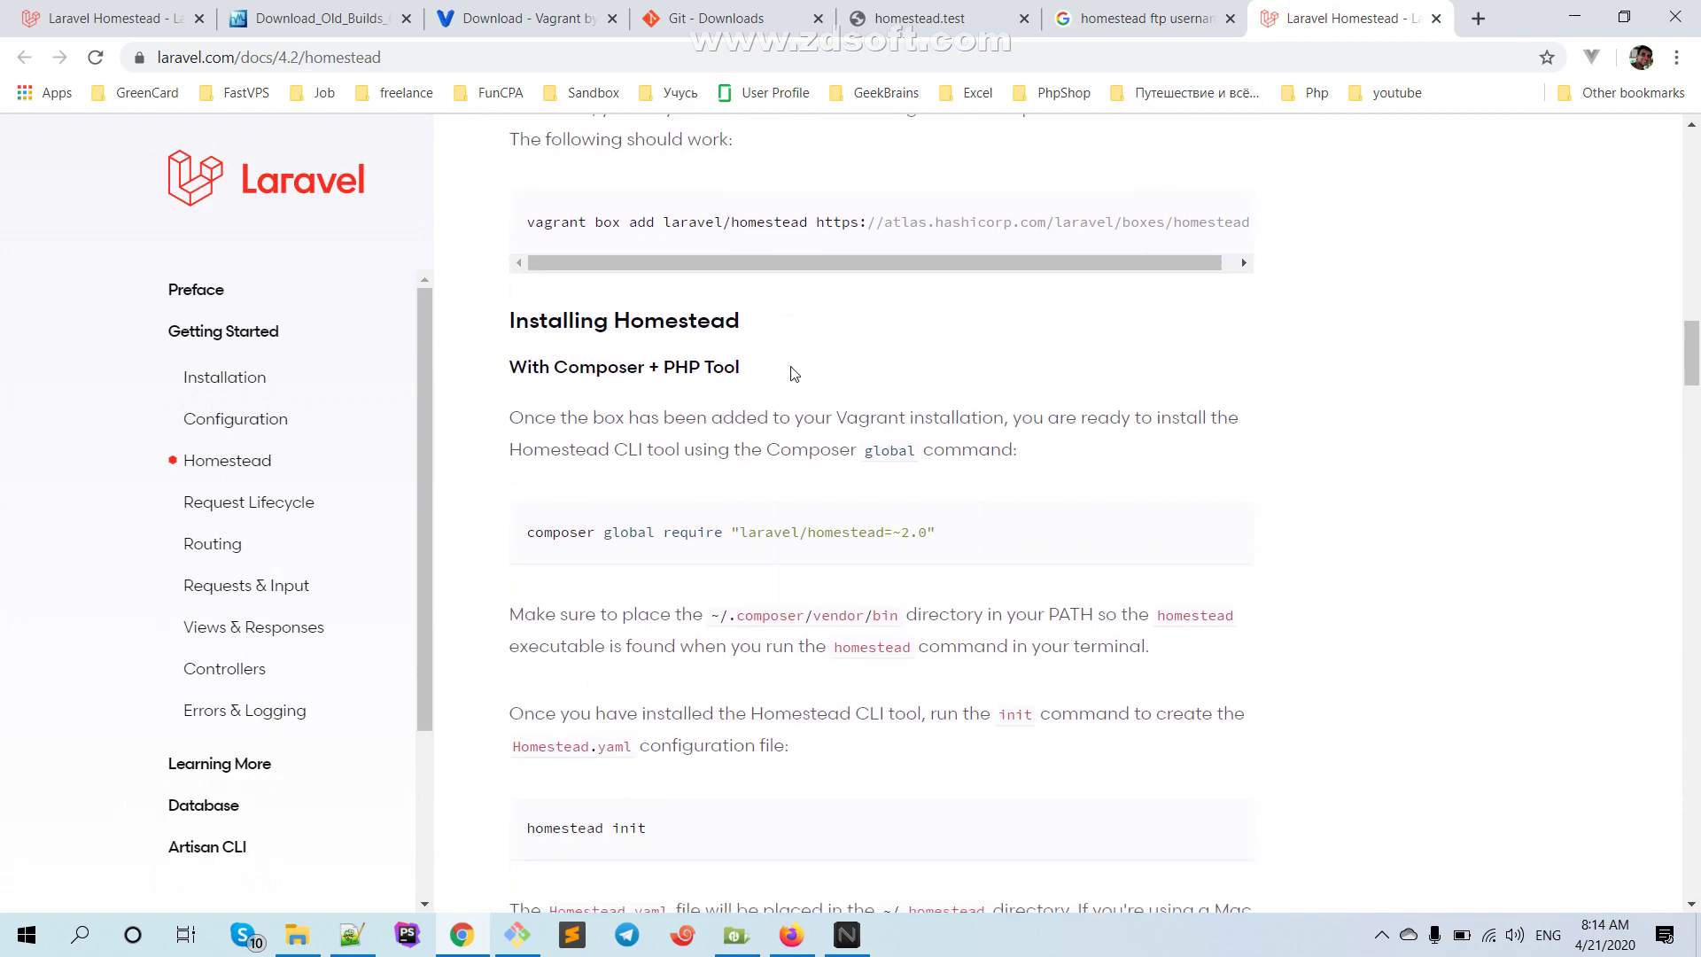
pyautogui.scroll(-6, 792, 368)
pyautogui.scroll(-7, 792, 366)
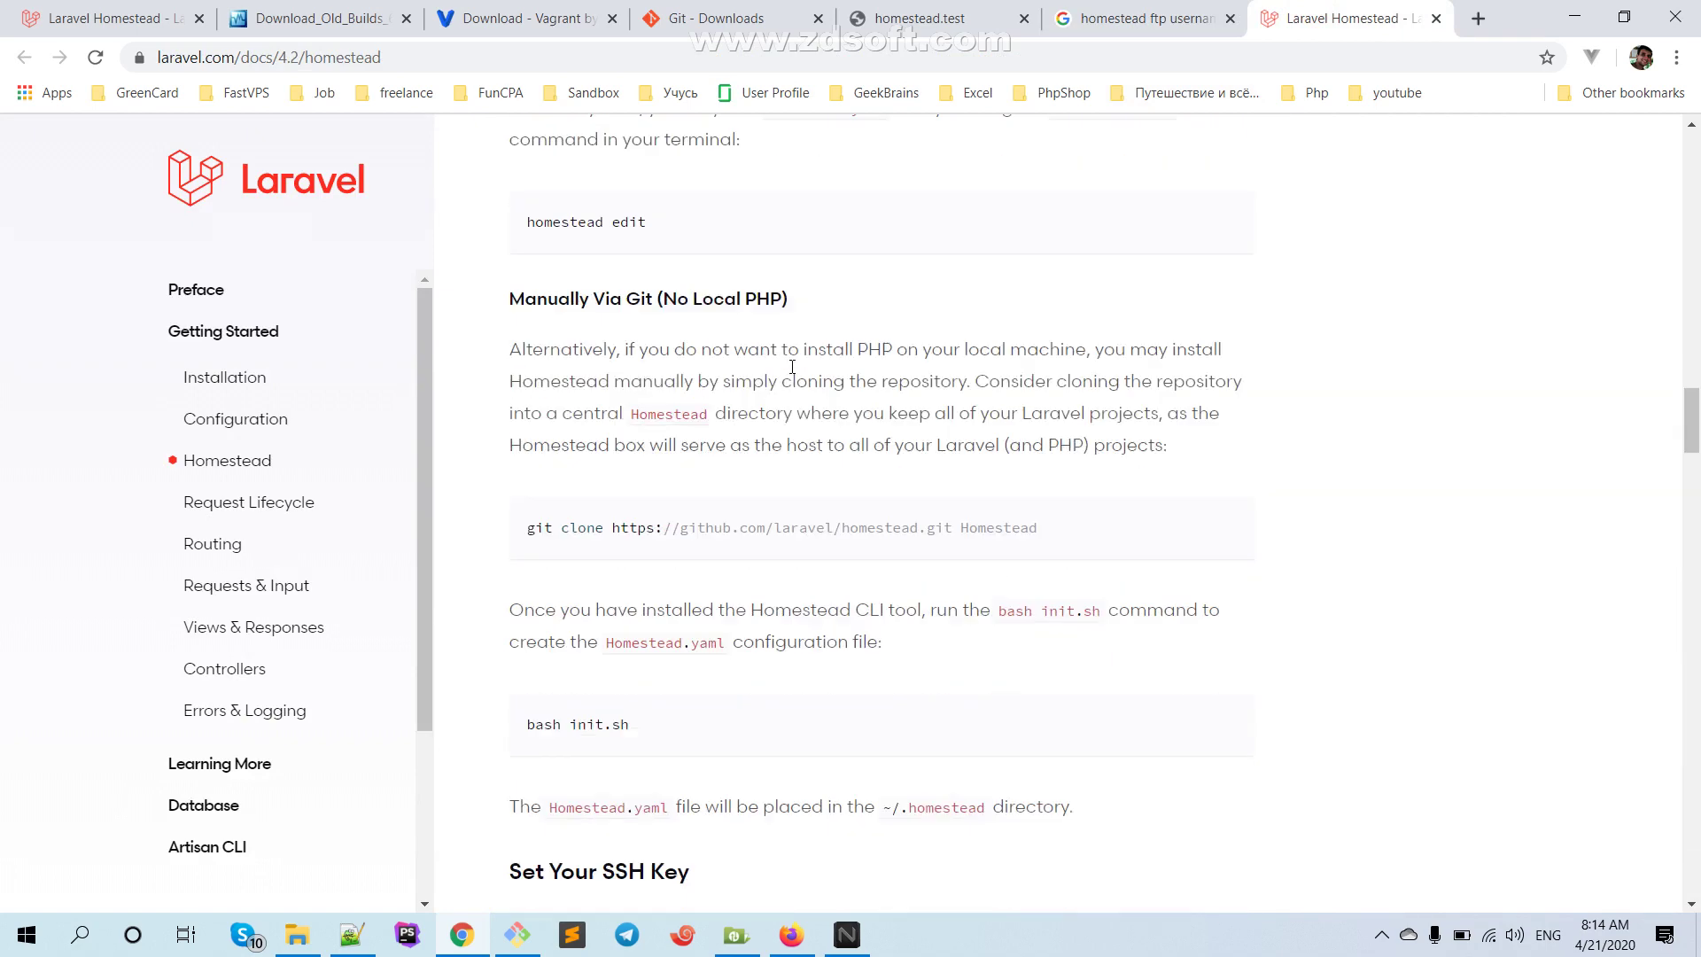
pyautogui.scroll(-5, 793, 369)
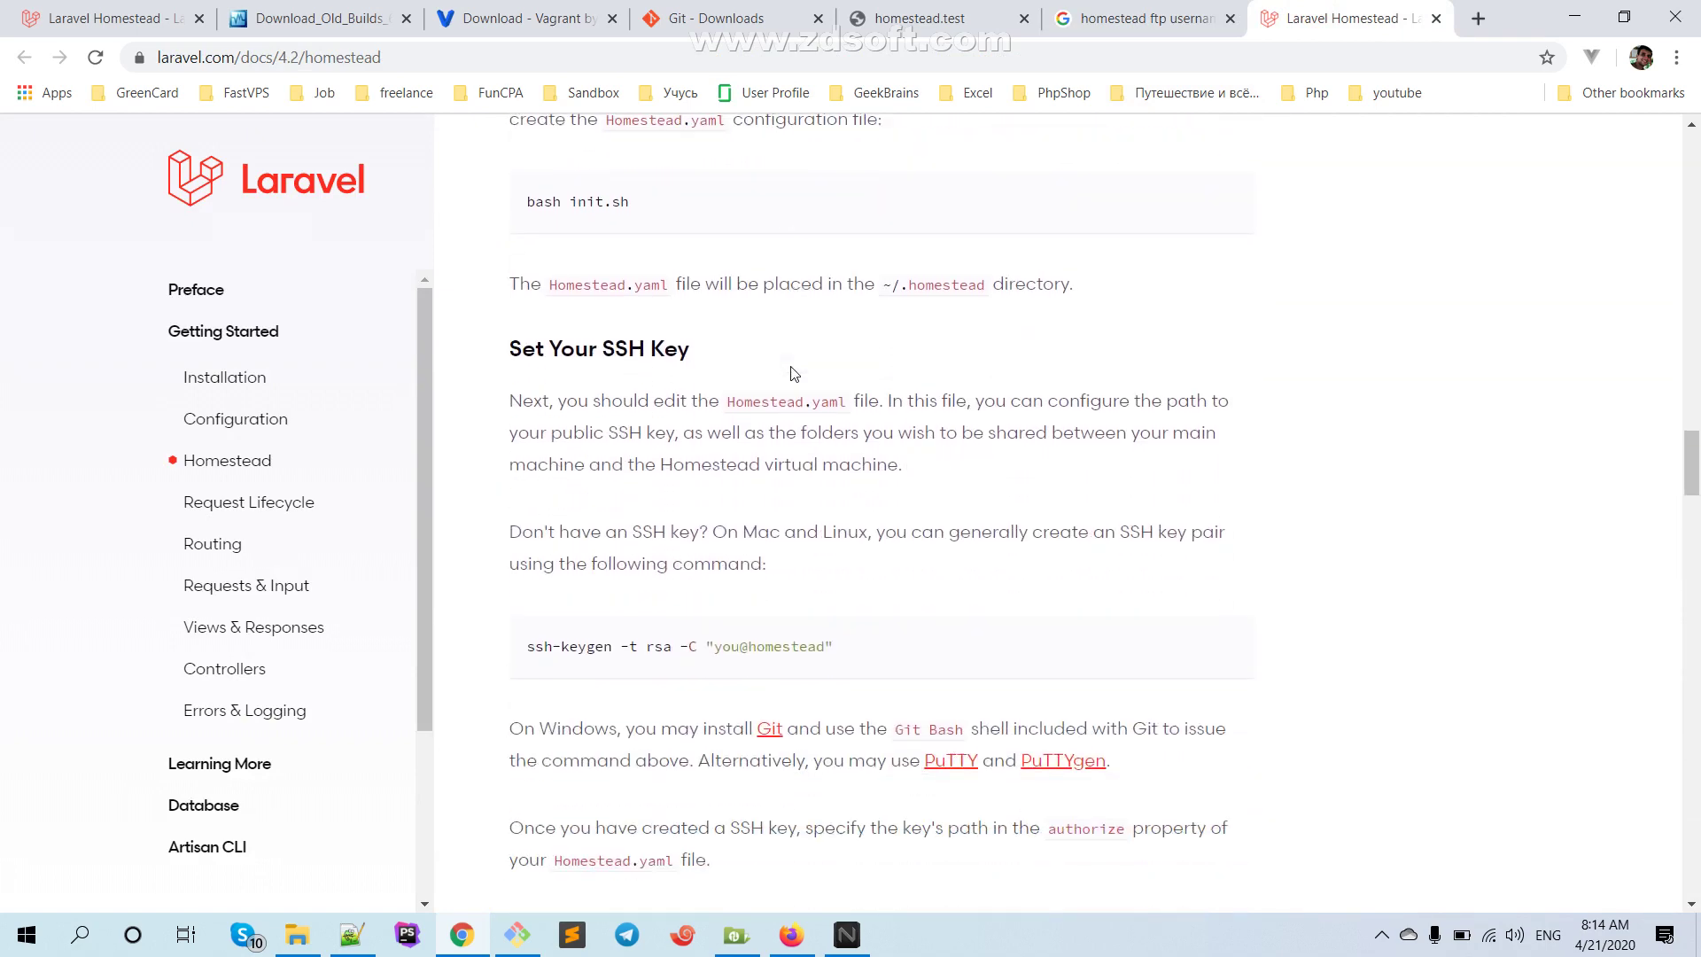
pyautogui.scroll(-8, 795, 370)
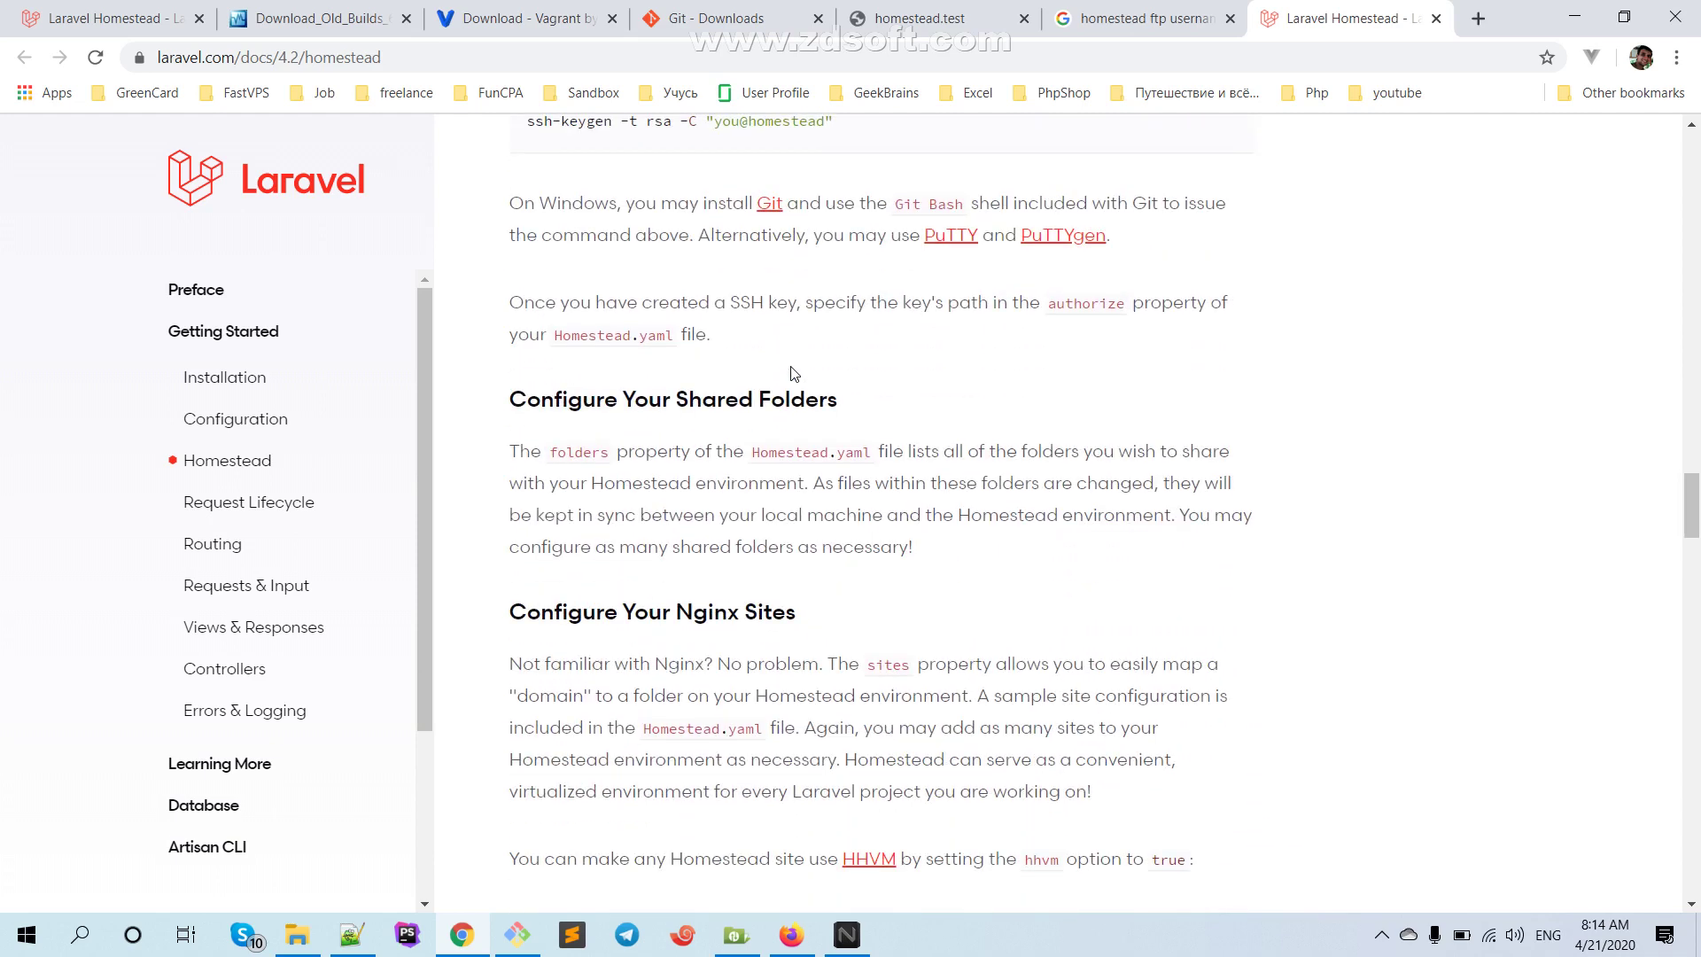
pyautogui.scroll(-6, 793, 368)
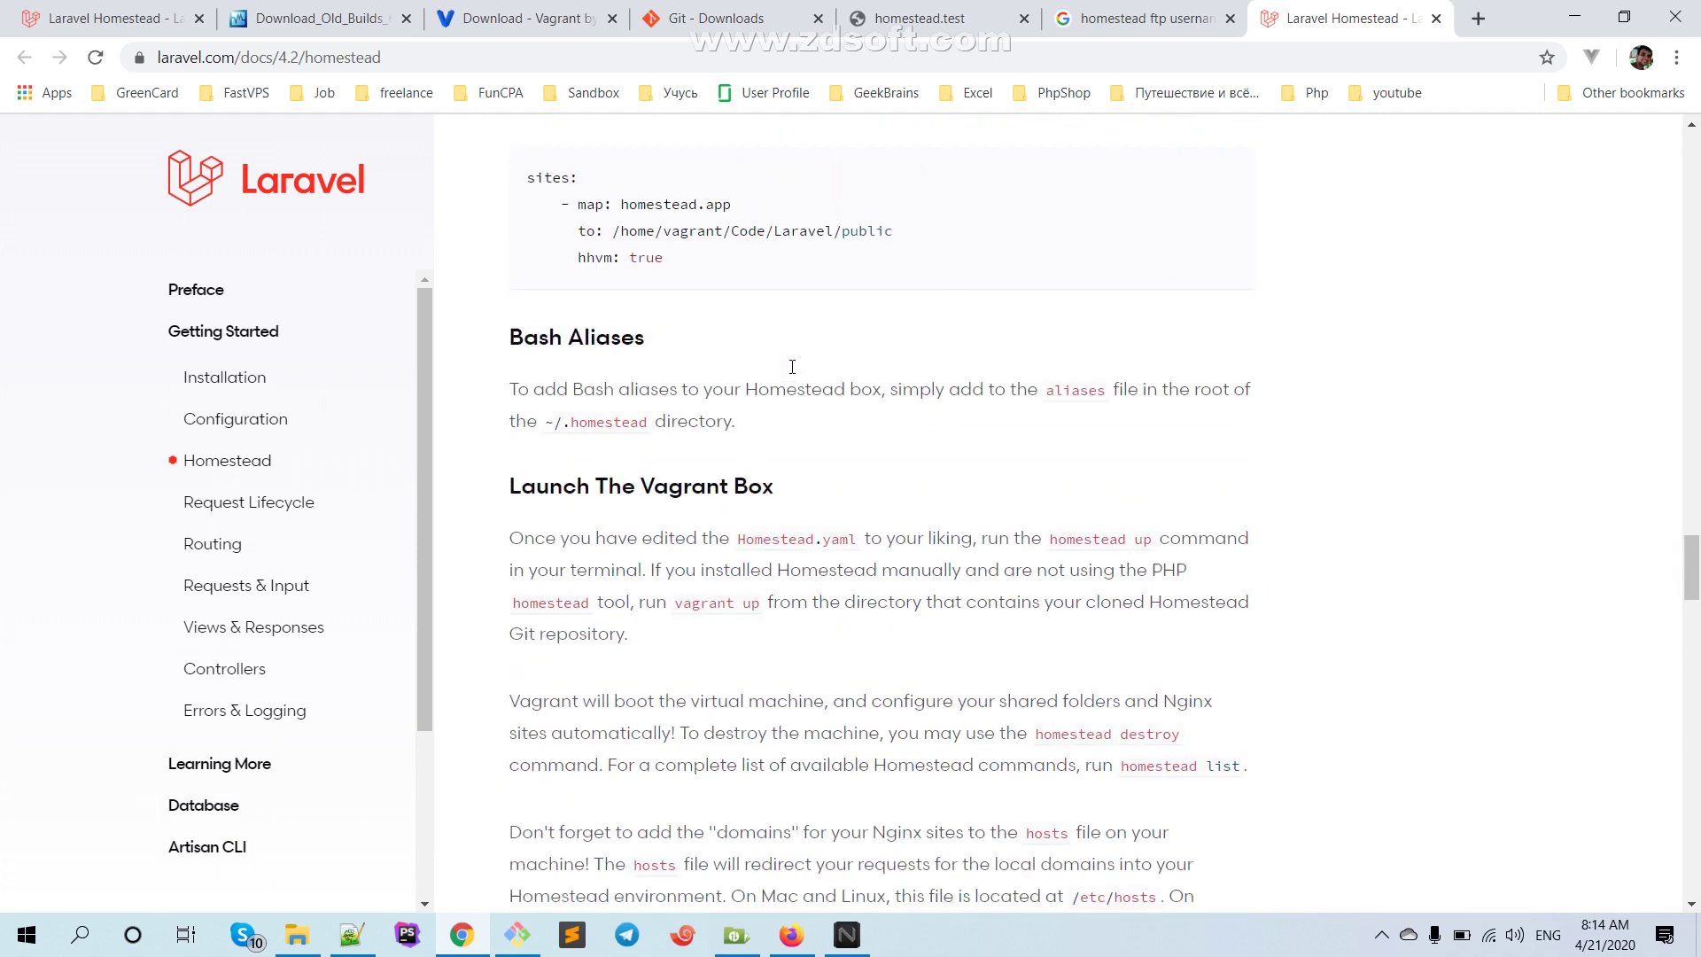
pyautogui.scroll(-3, 793, 371)
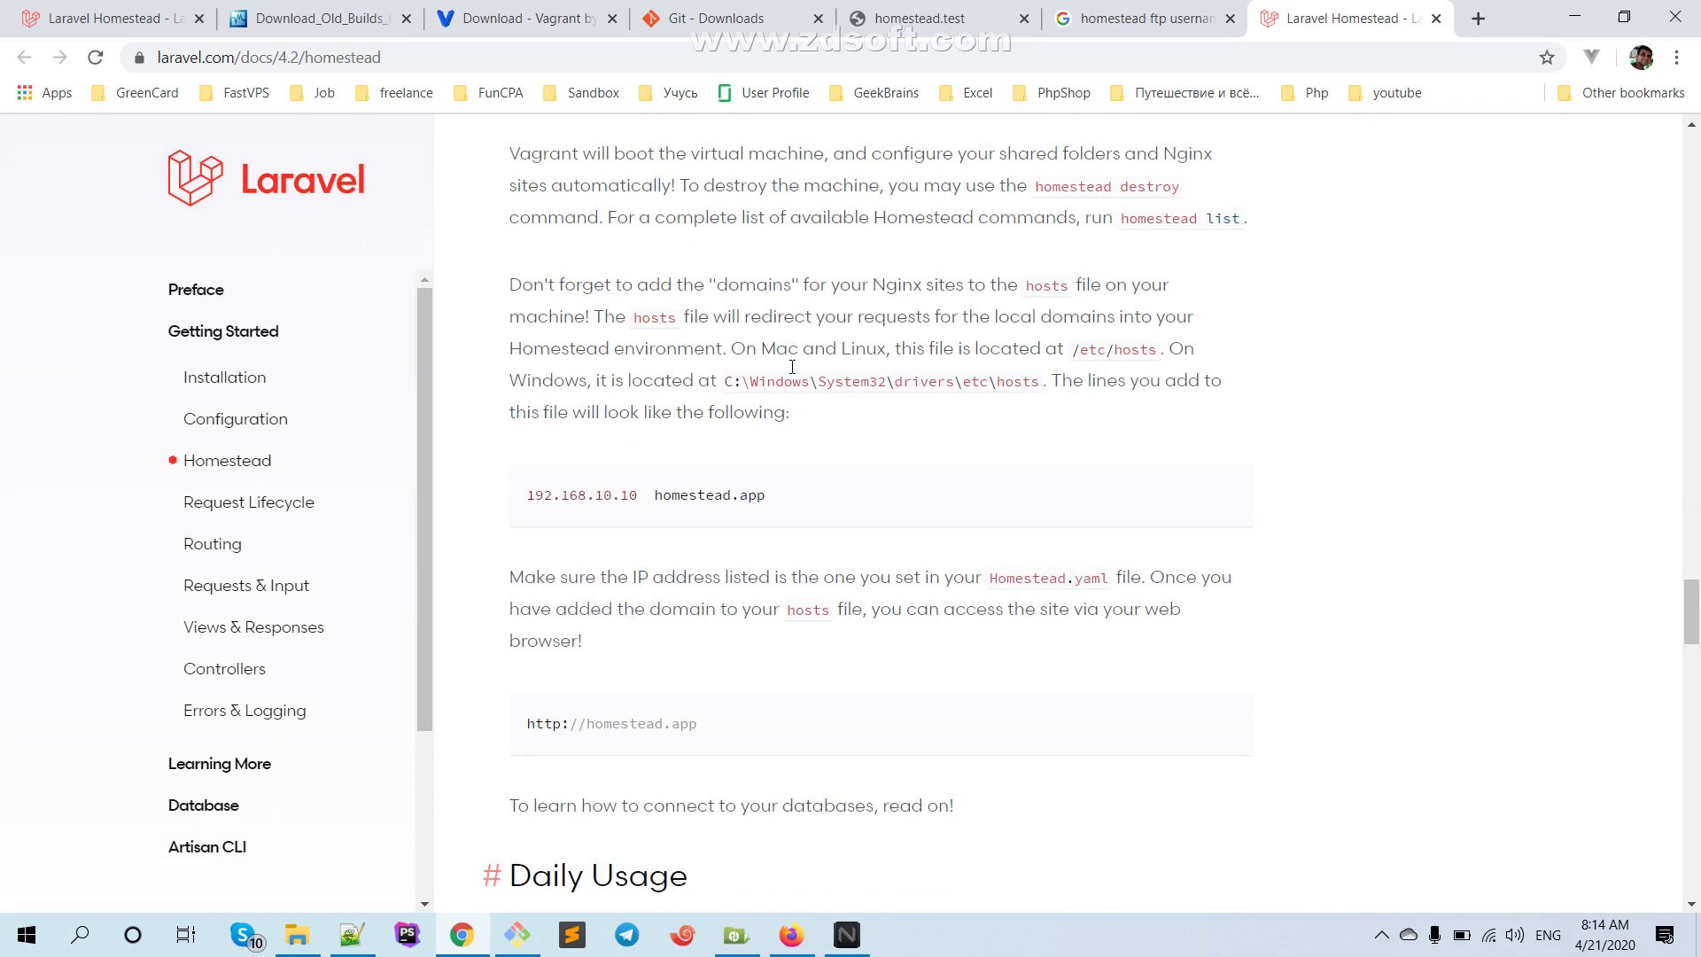
pyautogui.scroll(-5, 793, 370)
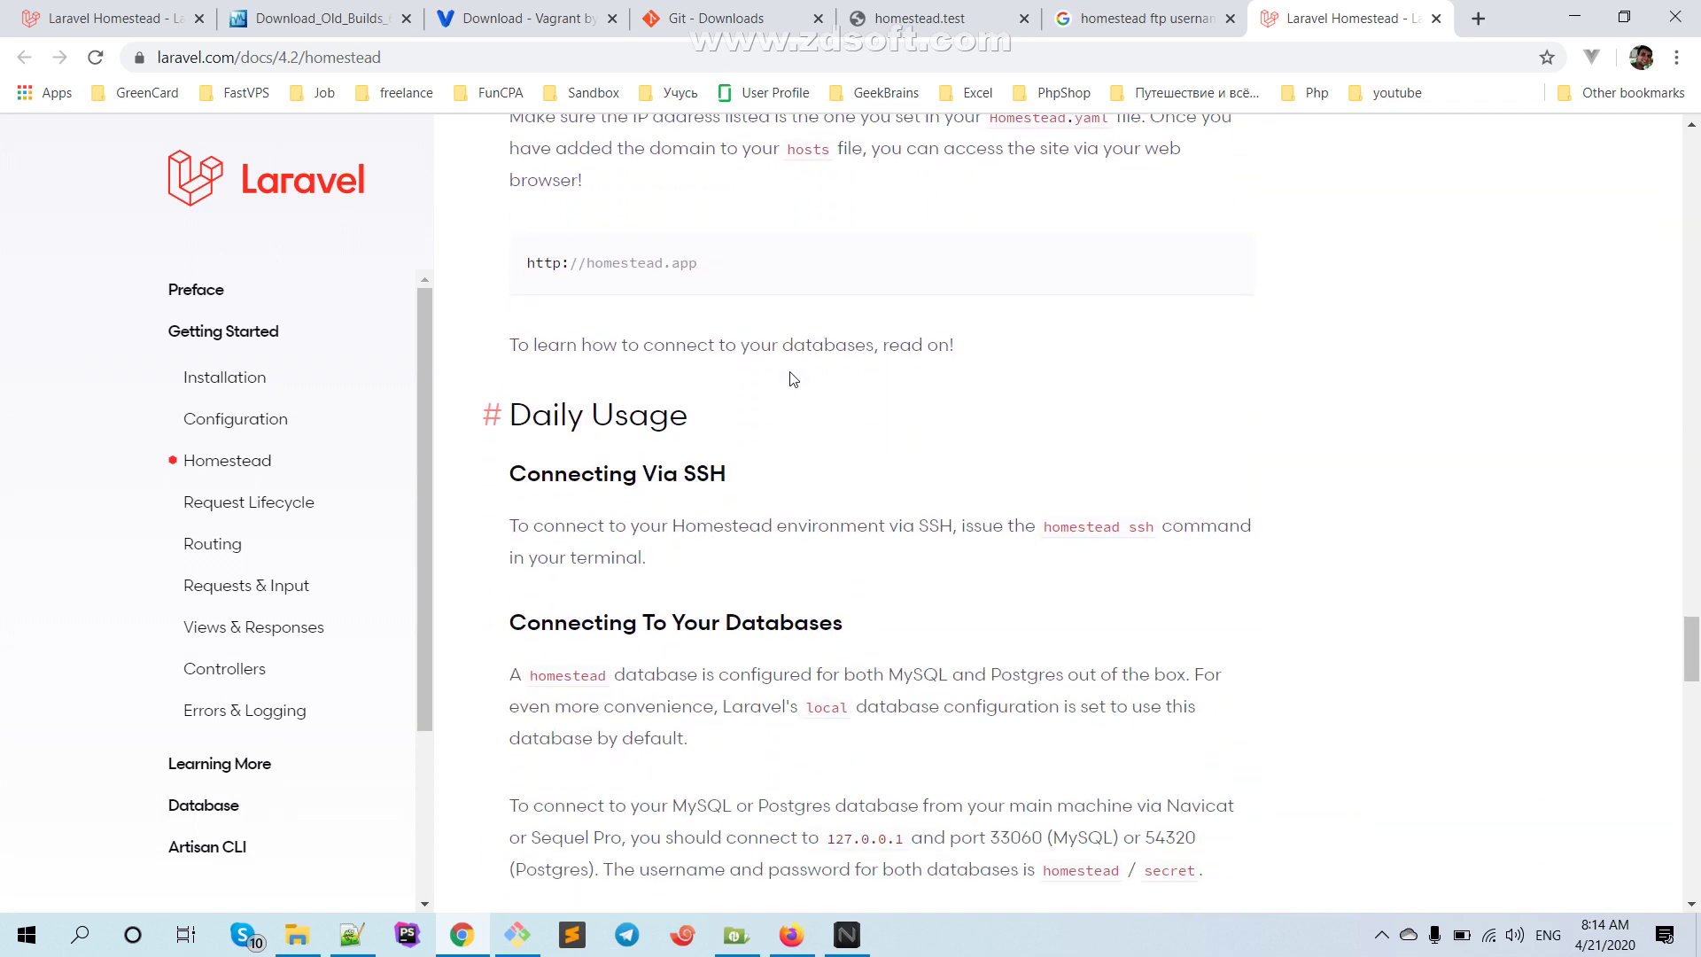
pyautogui.scroll(-1, 793, 379)
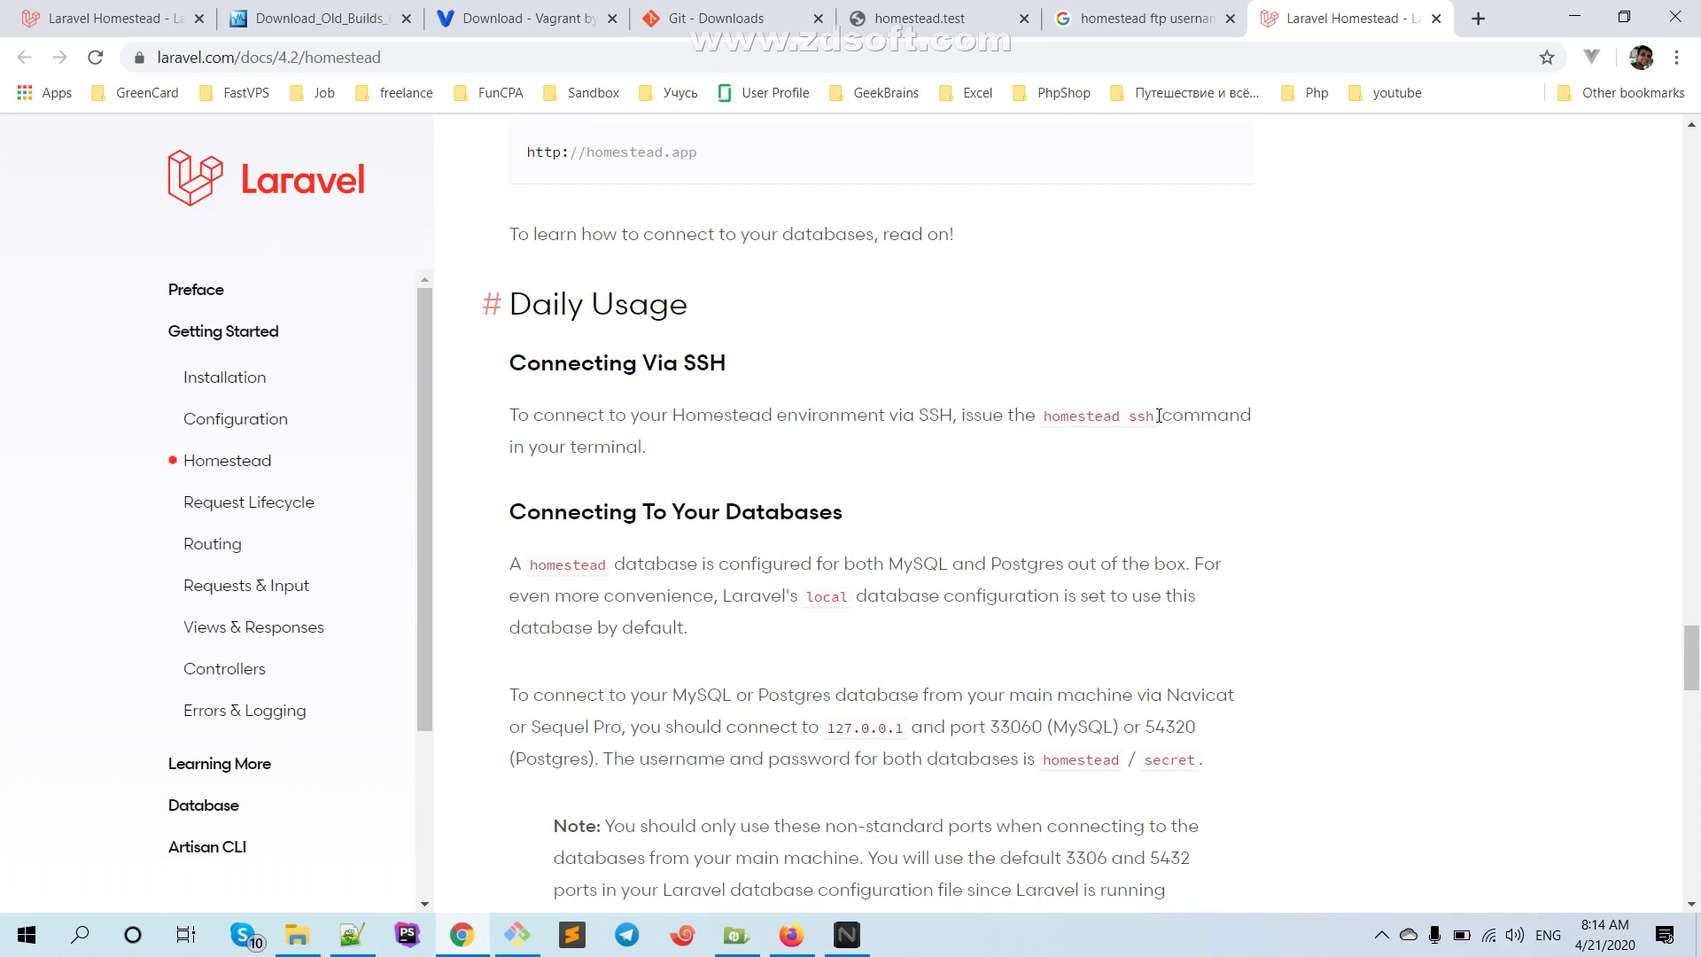
# Select the 'homestead ssh' command and bring Git Bash to the front
pyautogui.moveTo(1151, 415)
pyautogui.mouseDown()
pyautogui.moveTo(1046, 414)
pyautogui.moveTo(1154, 411)
pyautogui.moveTo(1081, 457)
pyautogui.moveTo(1048, 414)
pyautogui.moveTo(1153, 415)
pyautogui.mouseUp()
pyautogui.press('super+c')
pyautogui.click(1123, 423)
pyautogui.click(1153, 411)
pyautogui.click(1074, 475)
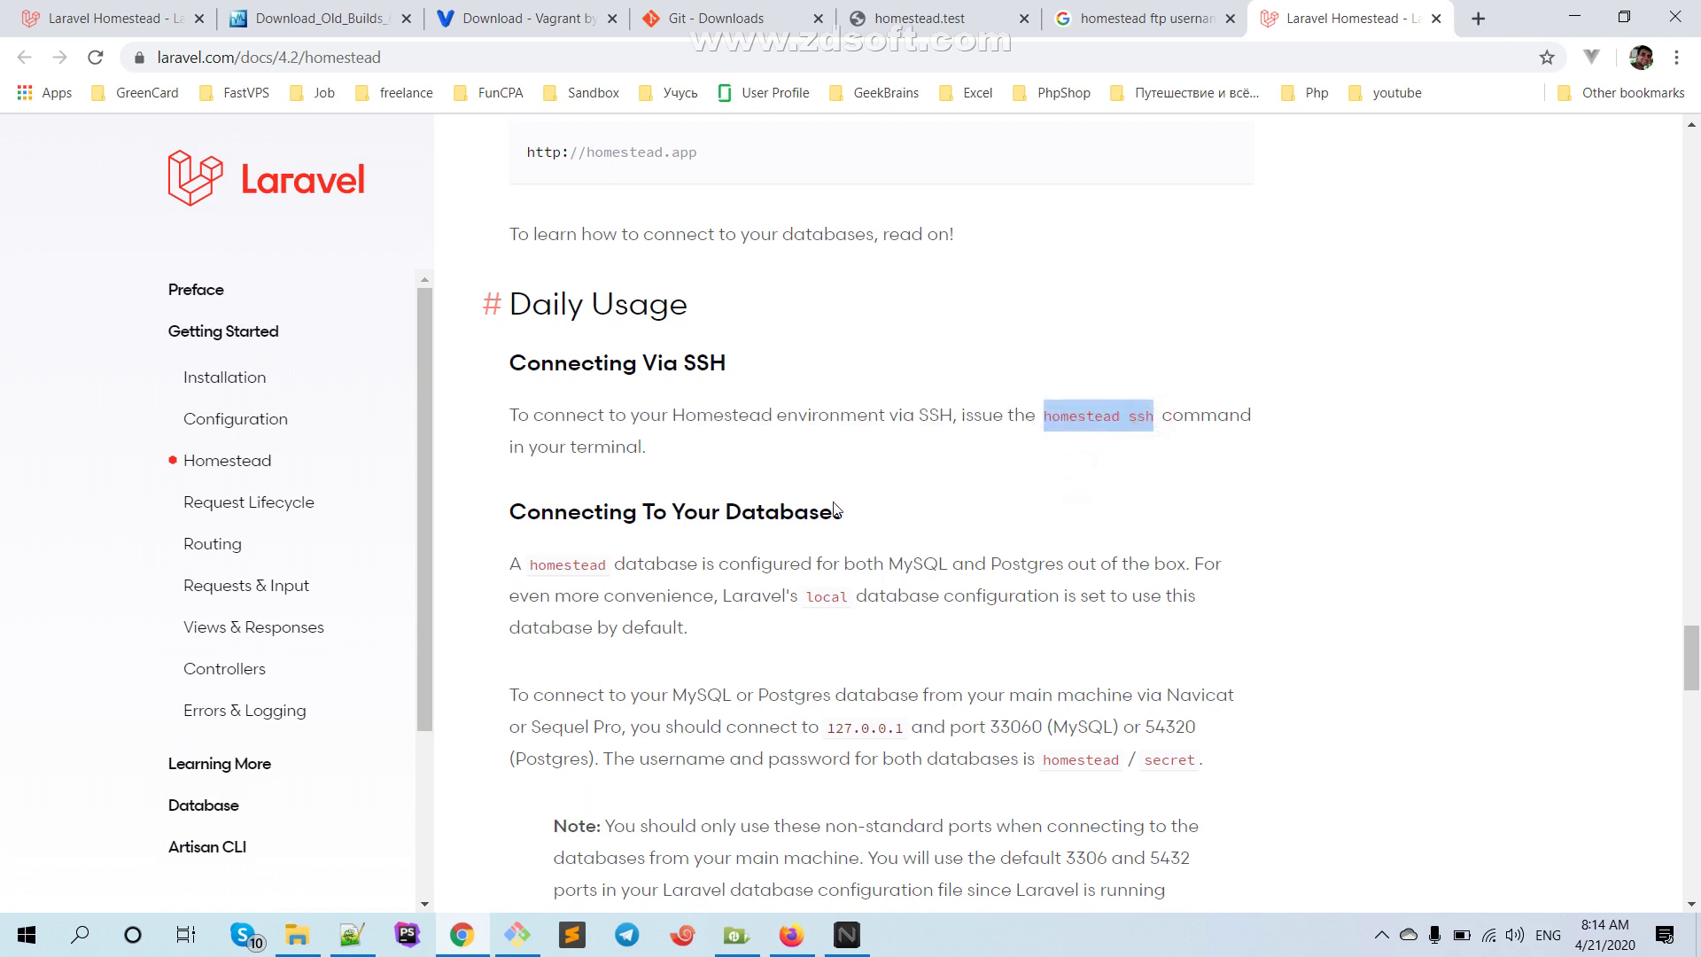
pyautogui.click(517, 934)
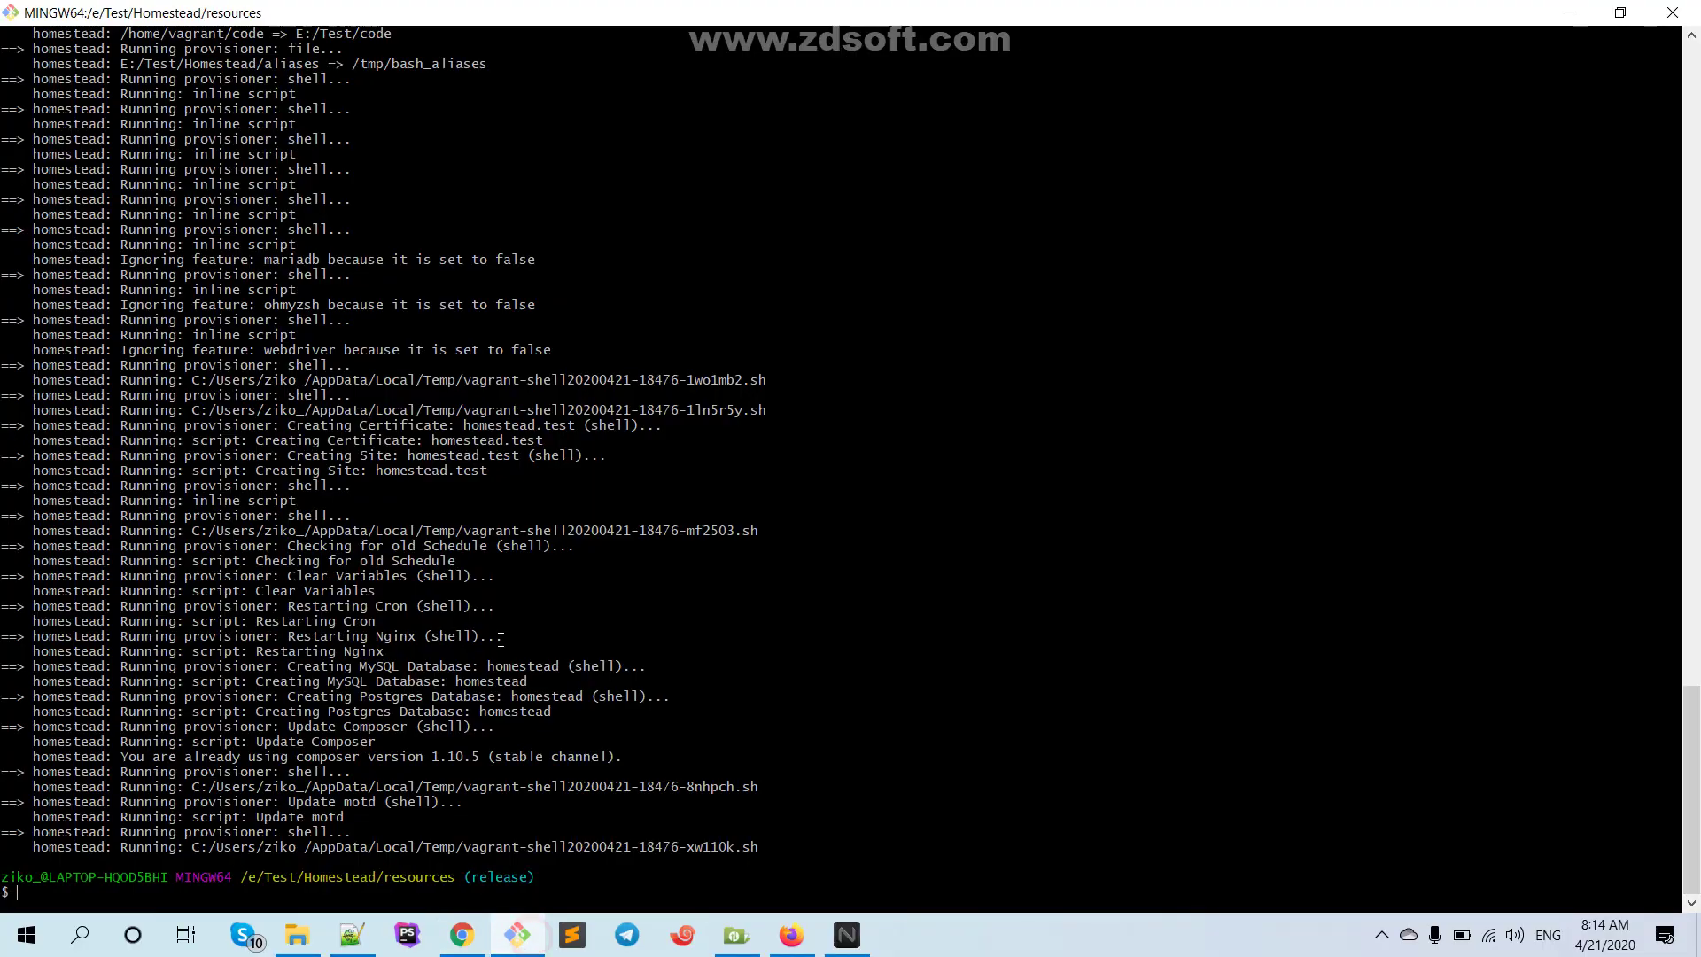
# Paste the homestead ssh command into Git Bash, then go up one folder with cd ../
pyautogui.click(351, 889)
pyautogui.rightClick(224, 893)
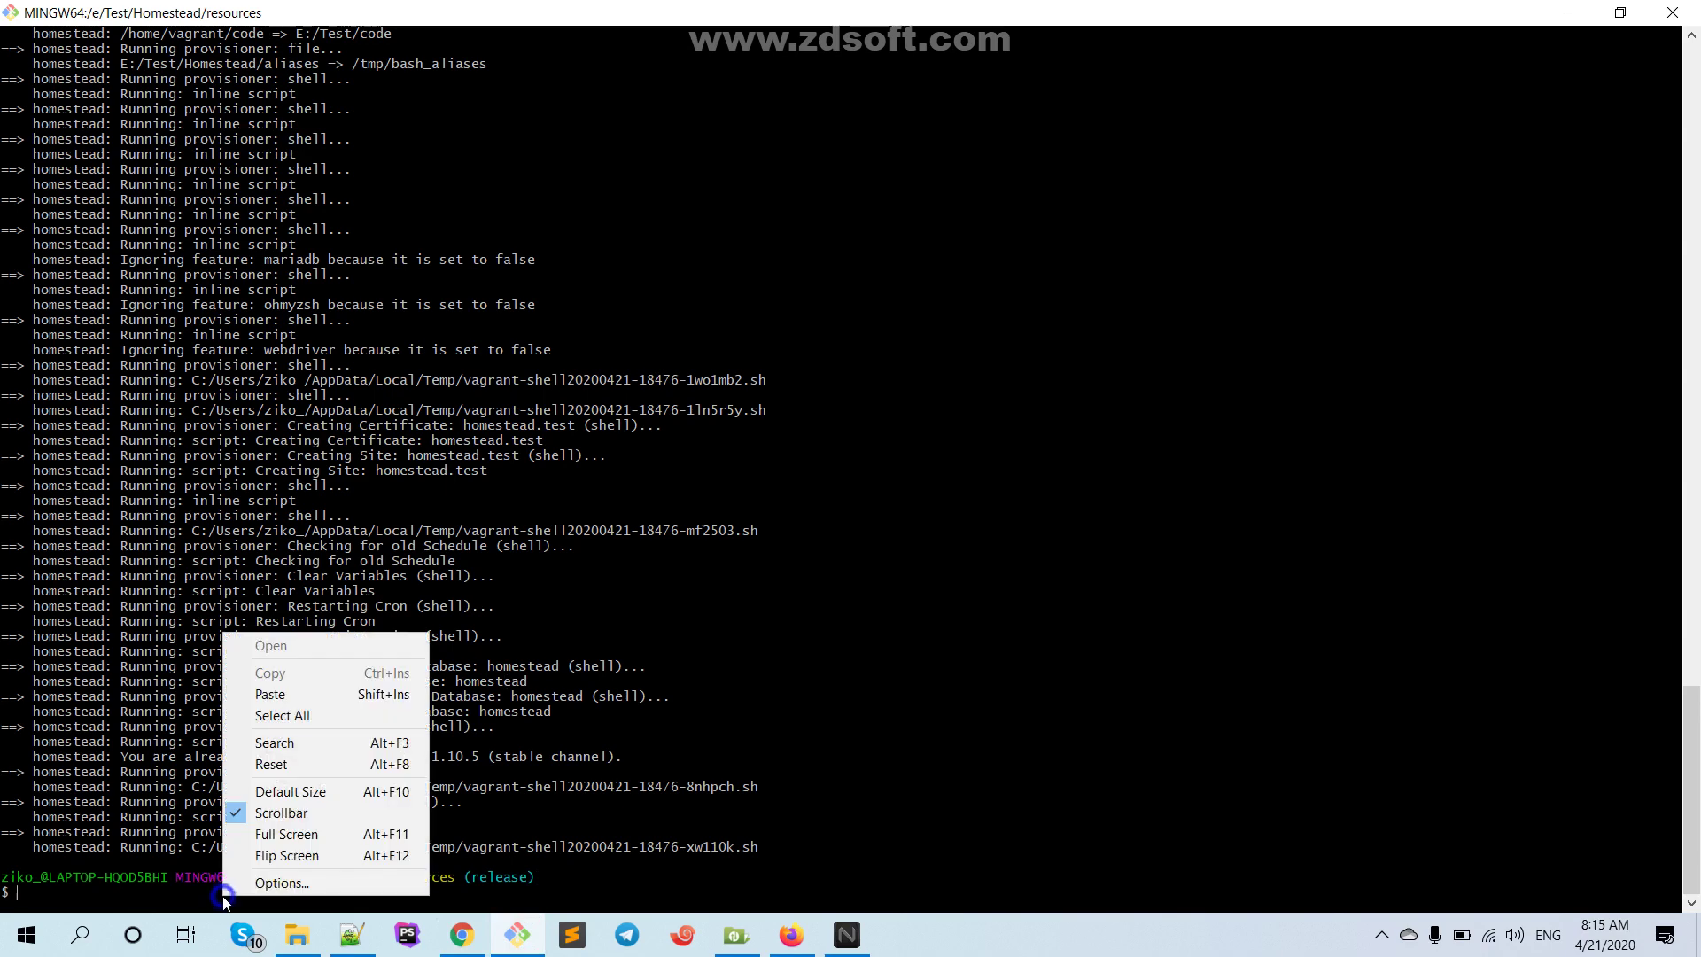
pyautogui.click(288, 696)
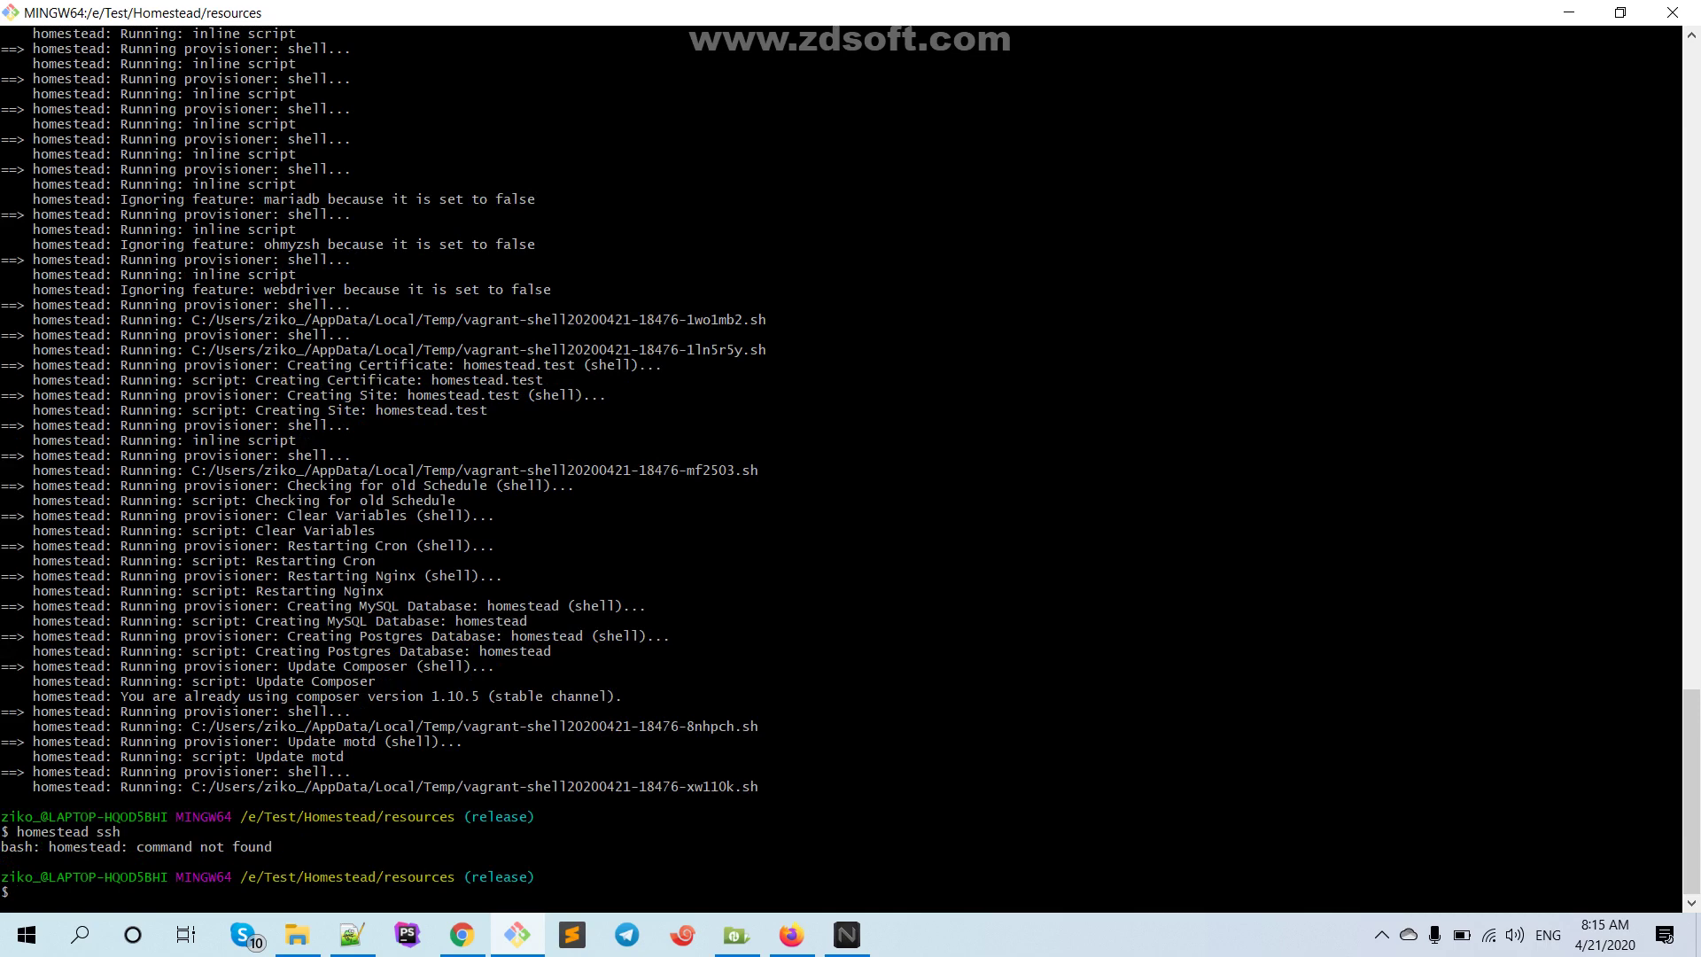
pyautogui.write('cd ../we')
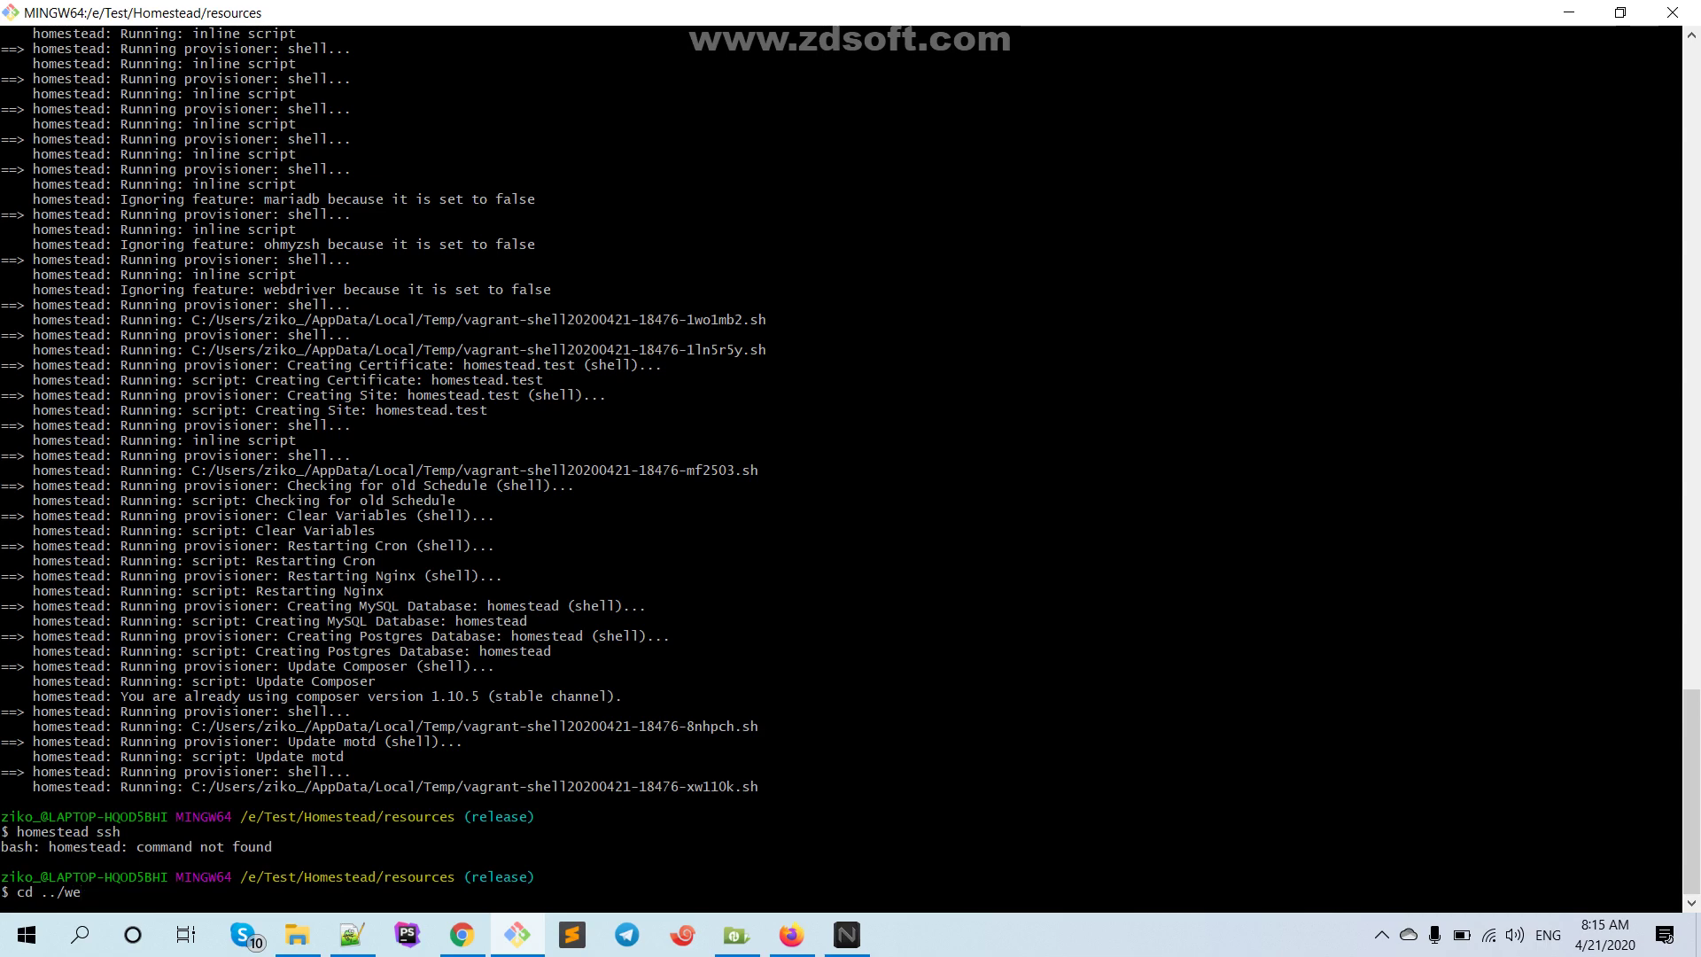
pyautogui.write('b')
pyautogui.press('BackSpace')
pyautogui.press('BackSpace')
pyautogui.write('.')
pyautogui.press('Return')
# Clear the terminal and retry homestead ssh, which fails with command not found
pyautogui.write('clear')
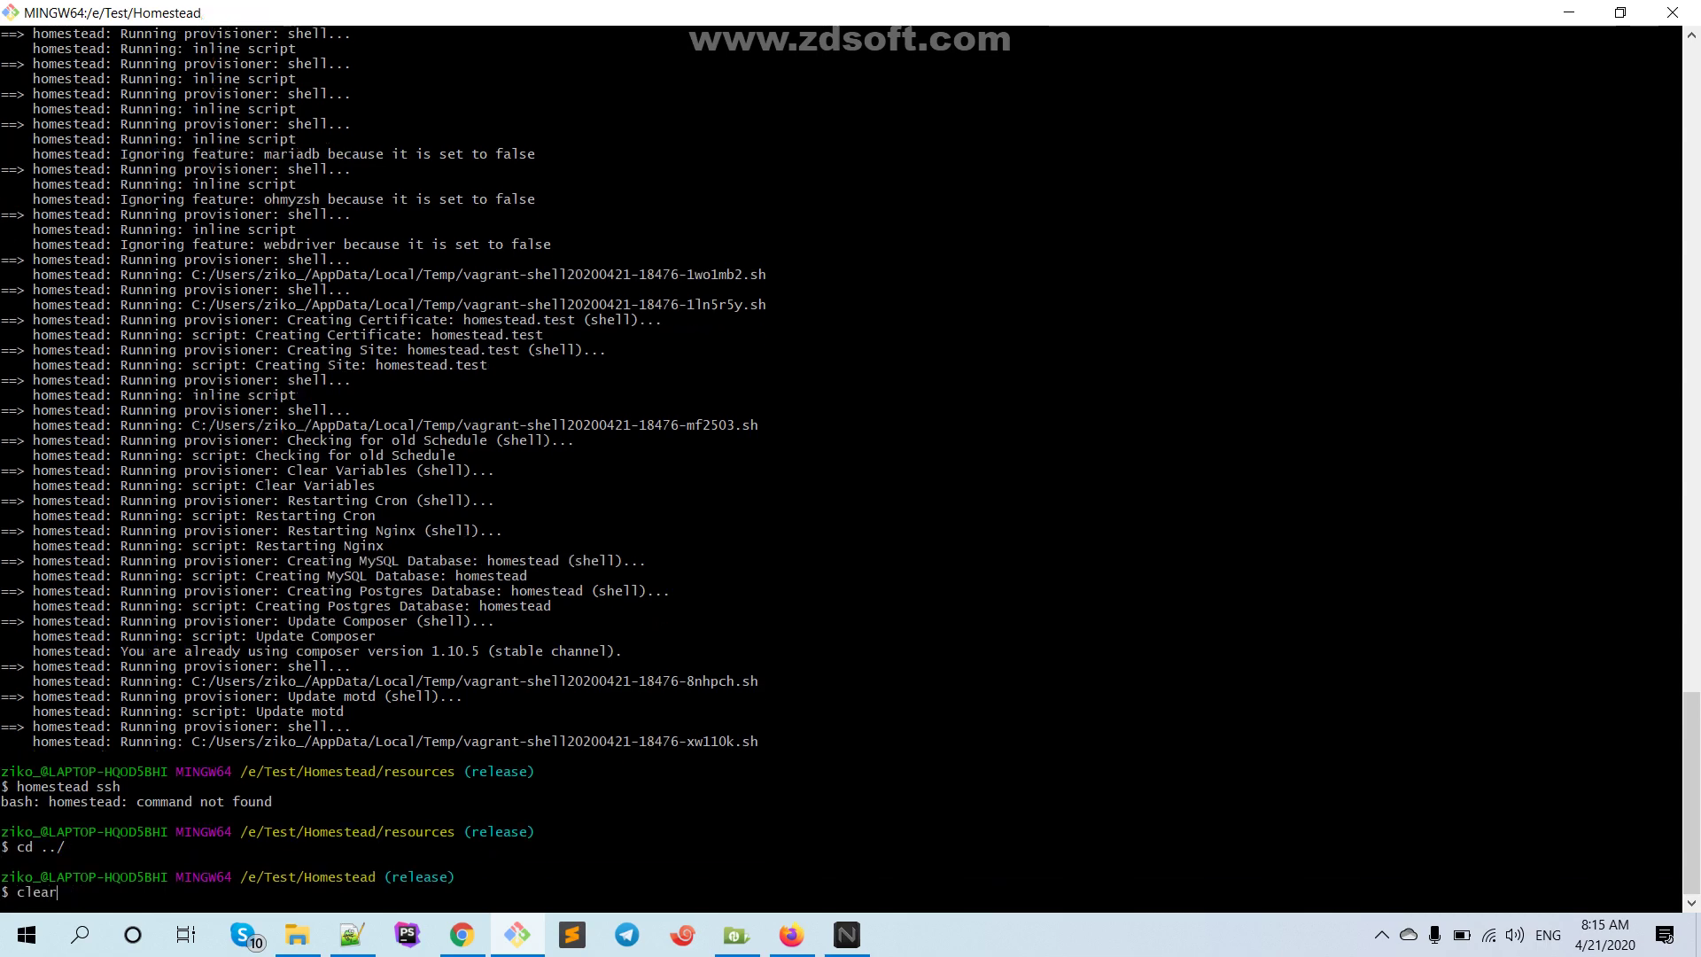
pyautogui.press('Return')
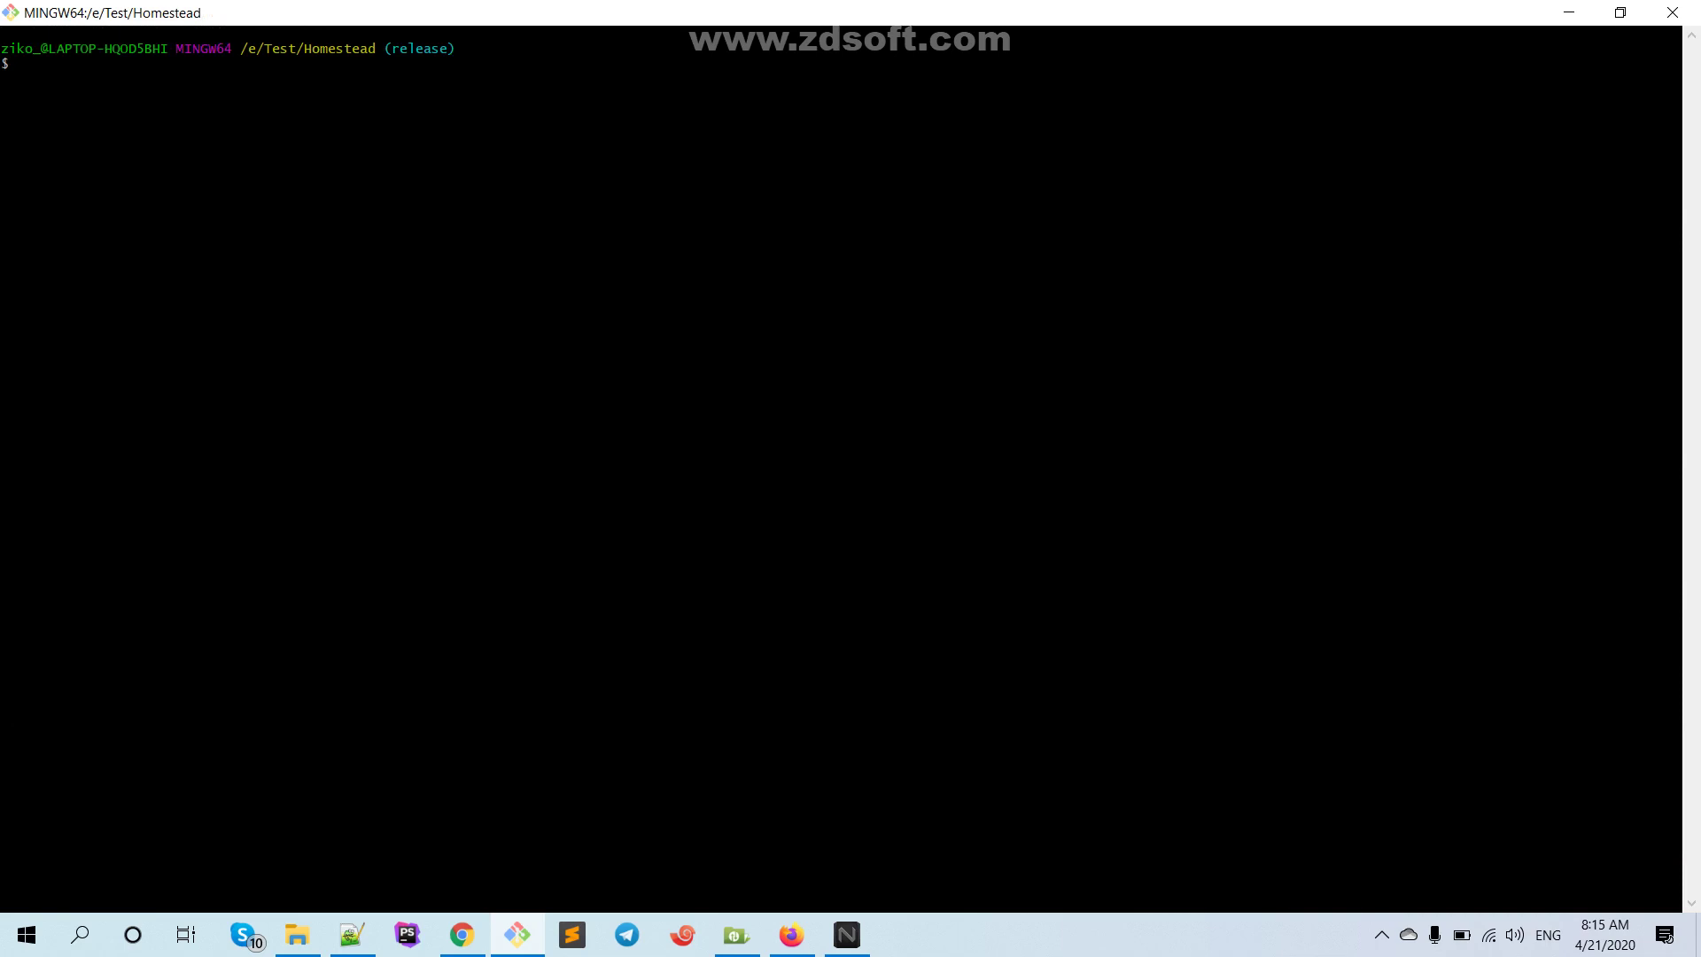
pyautogui.write('homestead ssh')
pyautogui.press('Return')
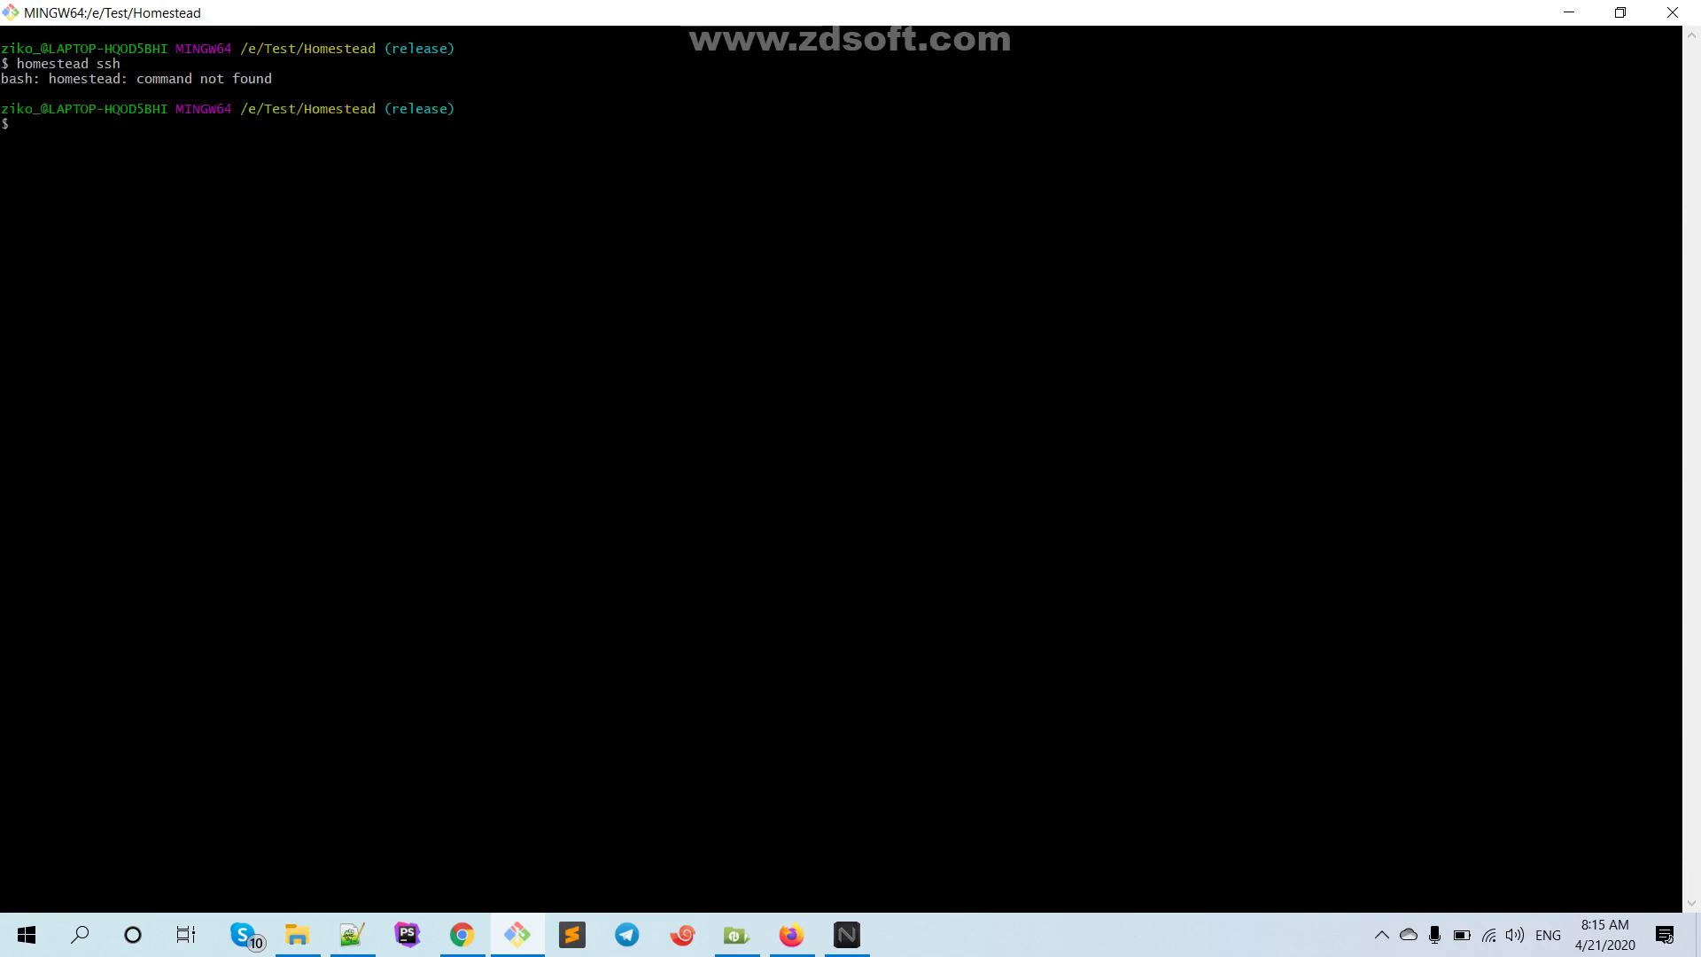
# Go up another folder to the Test folder with cd ../
pyautogui.write('cd')
pyautogui.press('Up')
pyautogui.press('Up')
pyautogui.press('Down')
pyautogui.press('Down')
pyautogui.write('../web')
pyautogui.press('BackSpace')
pyautogui.press('BackSpace')
pyautogui.press('Return')
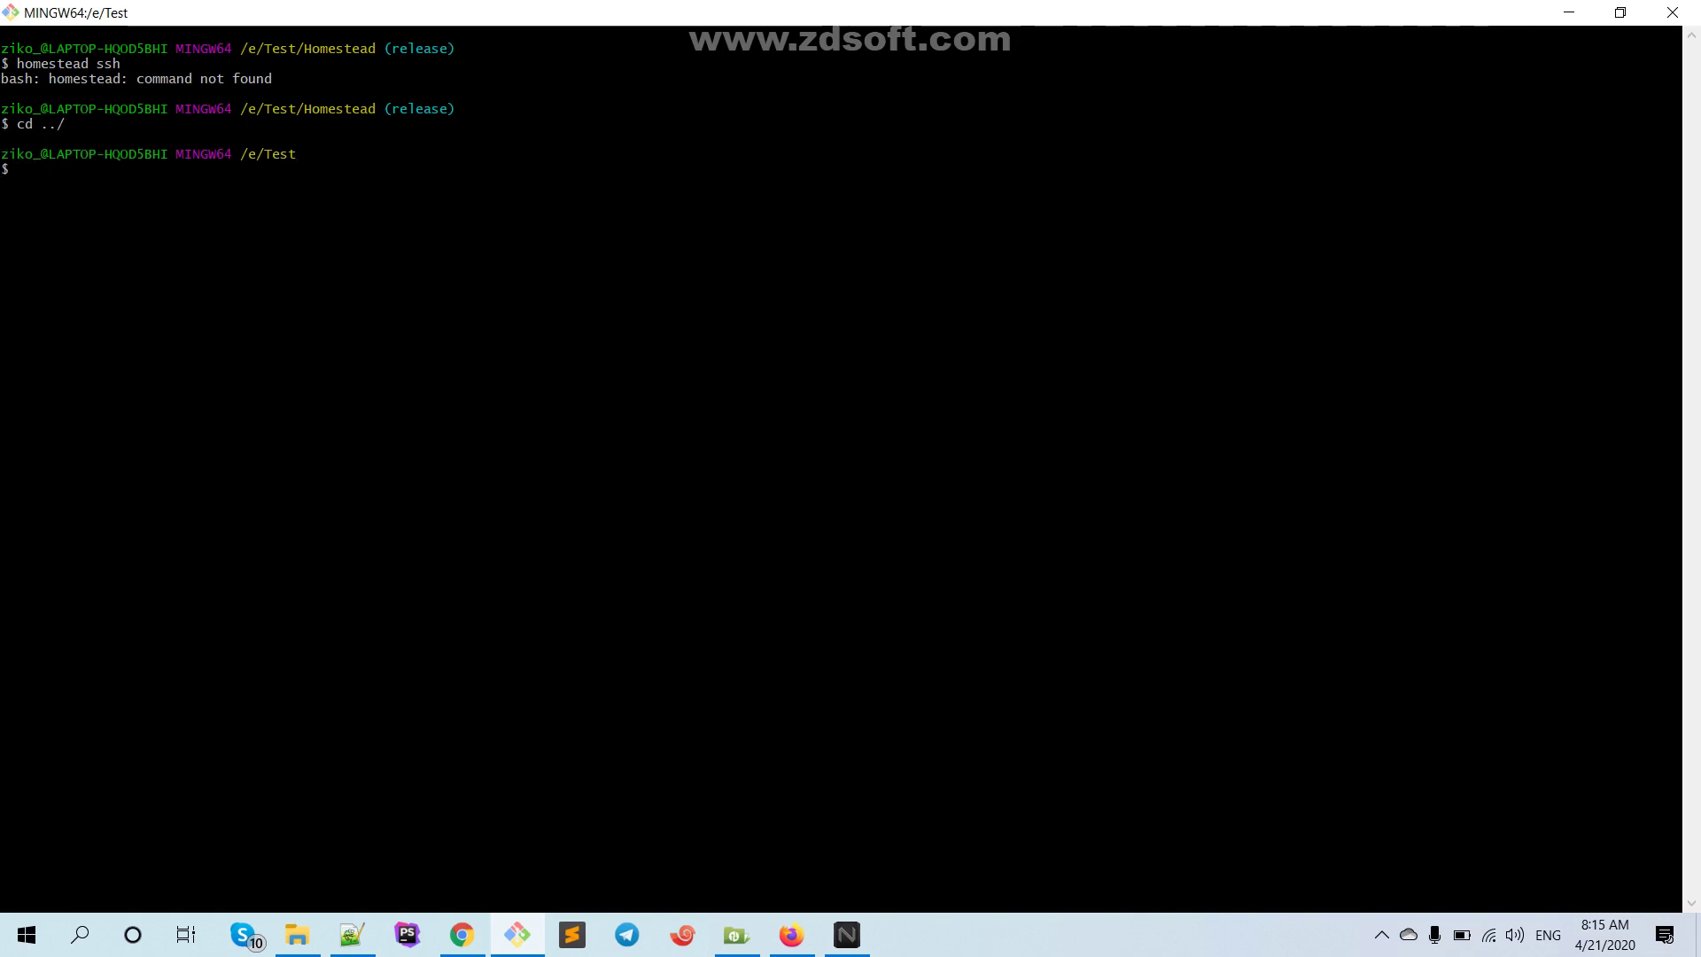
# Change into code/website, rerun homestead ssh there (still not found), and return to the Chrome docs
pyautogui.write('cd co')
pyautogui.press('Tab')
pyautogui.write('web')
pyautogui.press('Tab')
pyautogui.press('Return')
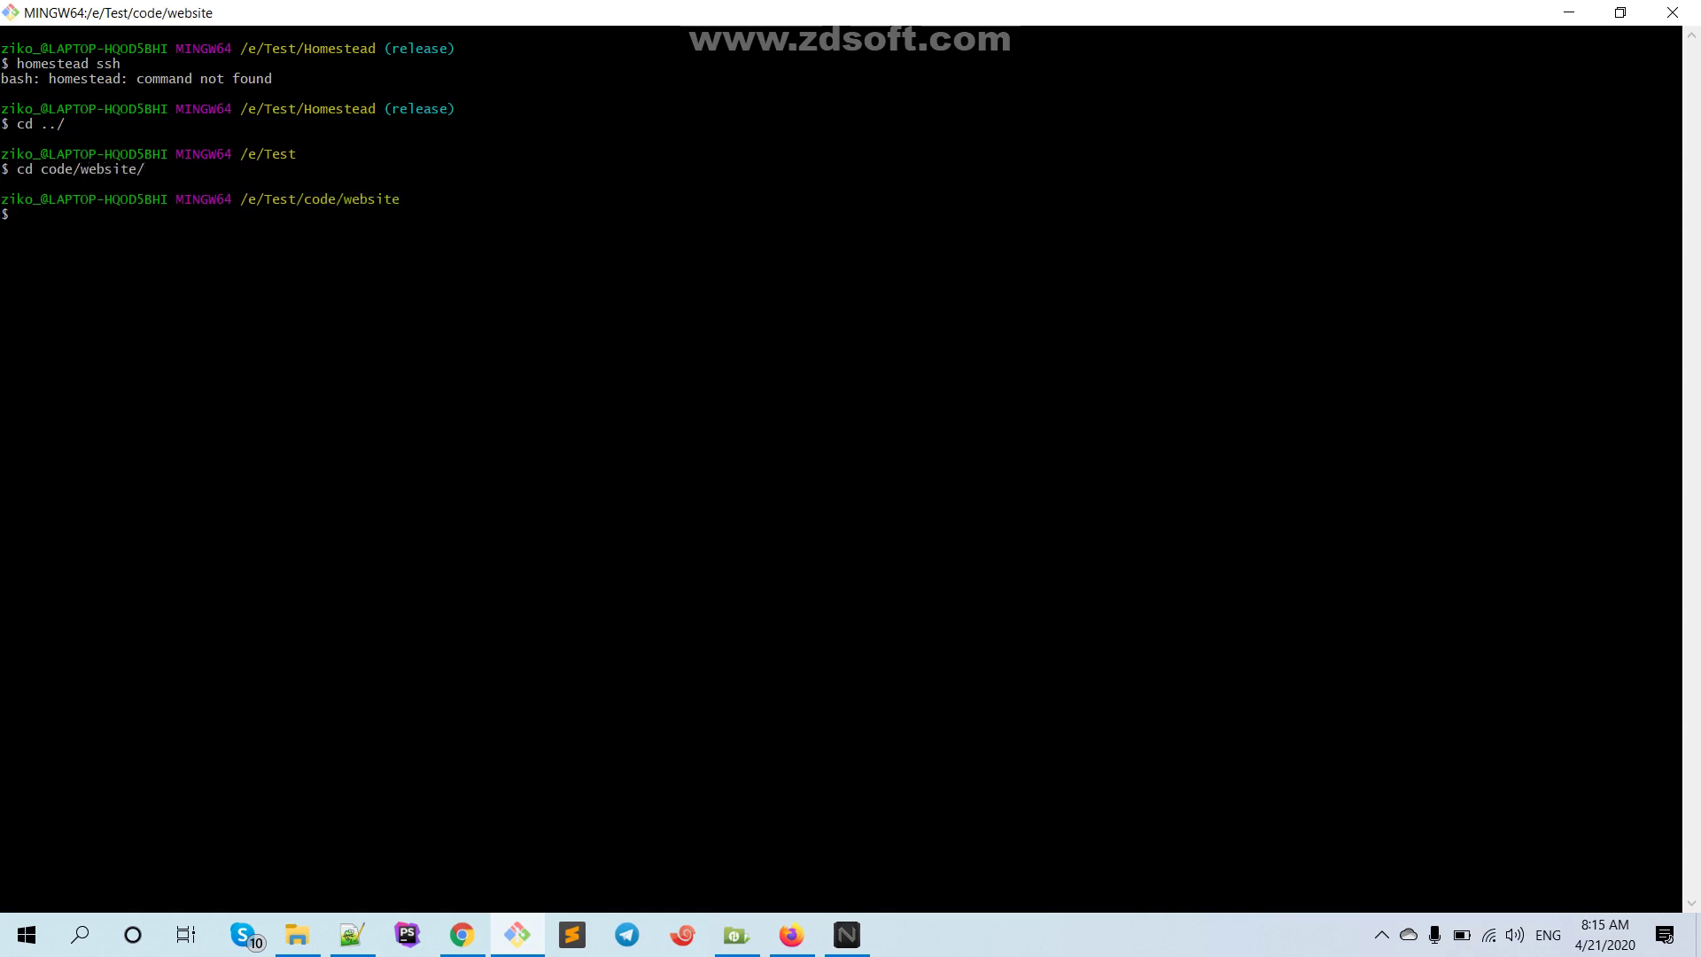
pyautogui.press('Up')
pyautogui.press('Up')
pyautogui.press('Up')
pyautogui.press('Return')
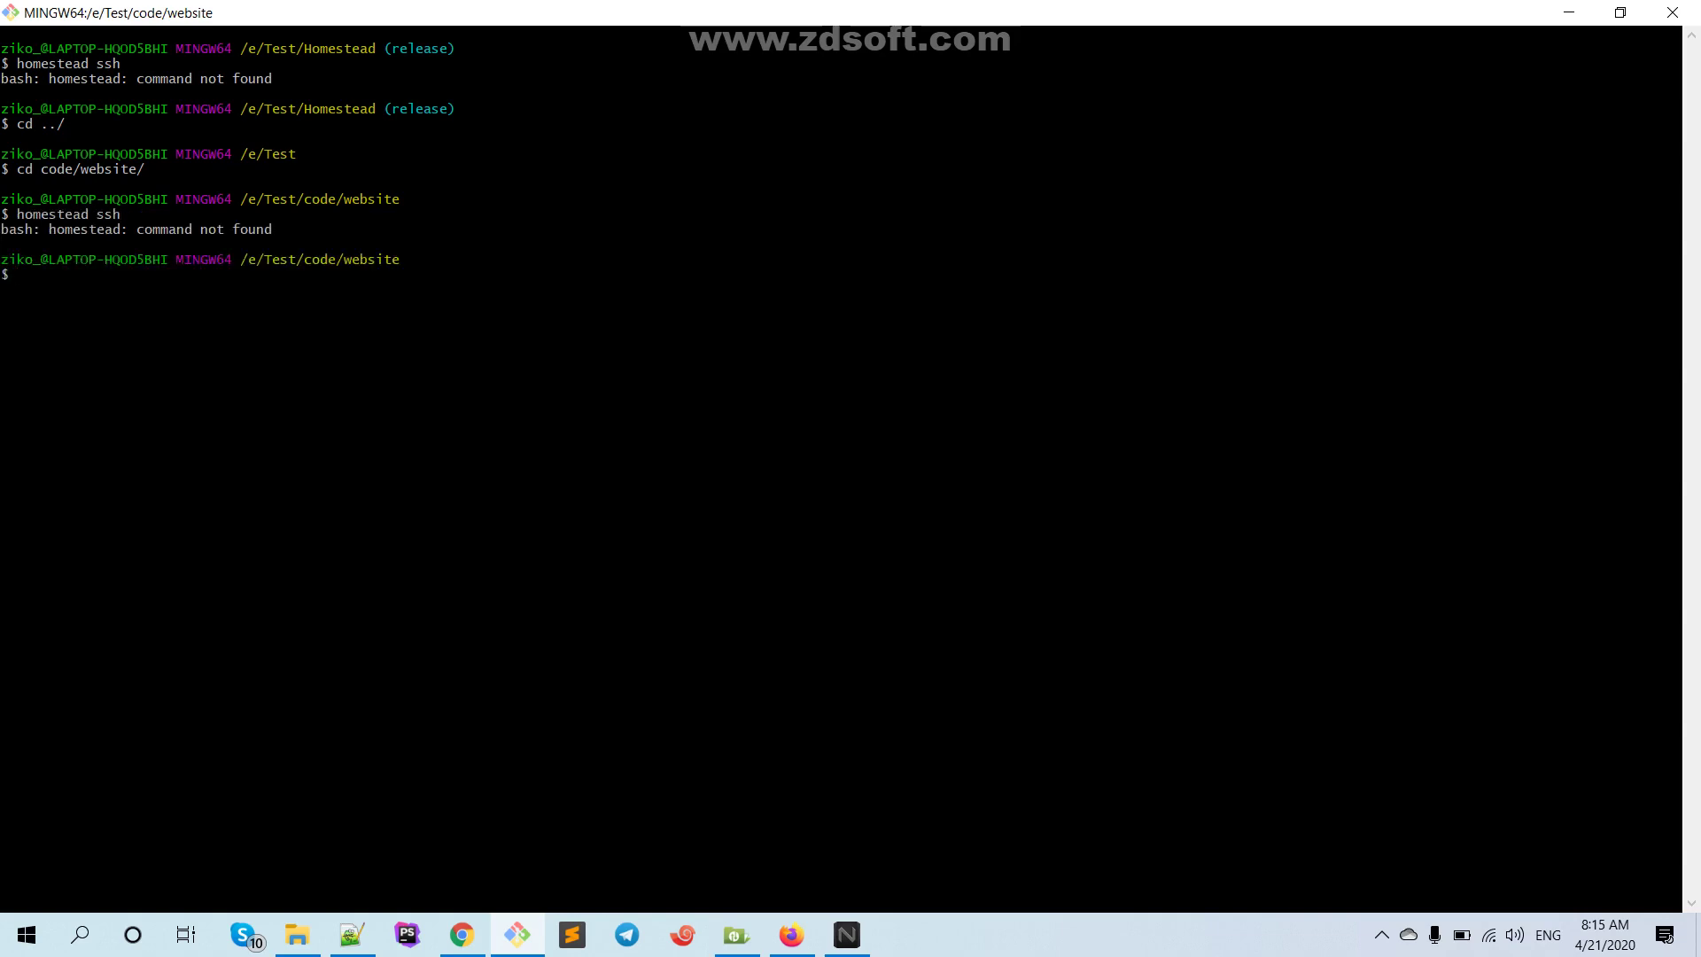
pyautogui.hotkey('alt', 'Tab')
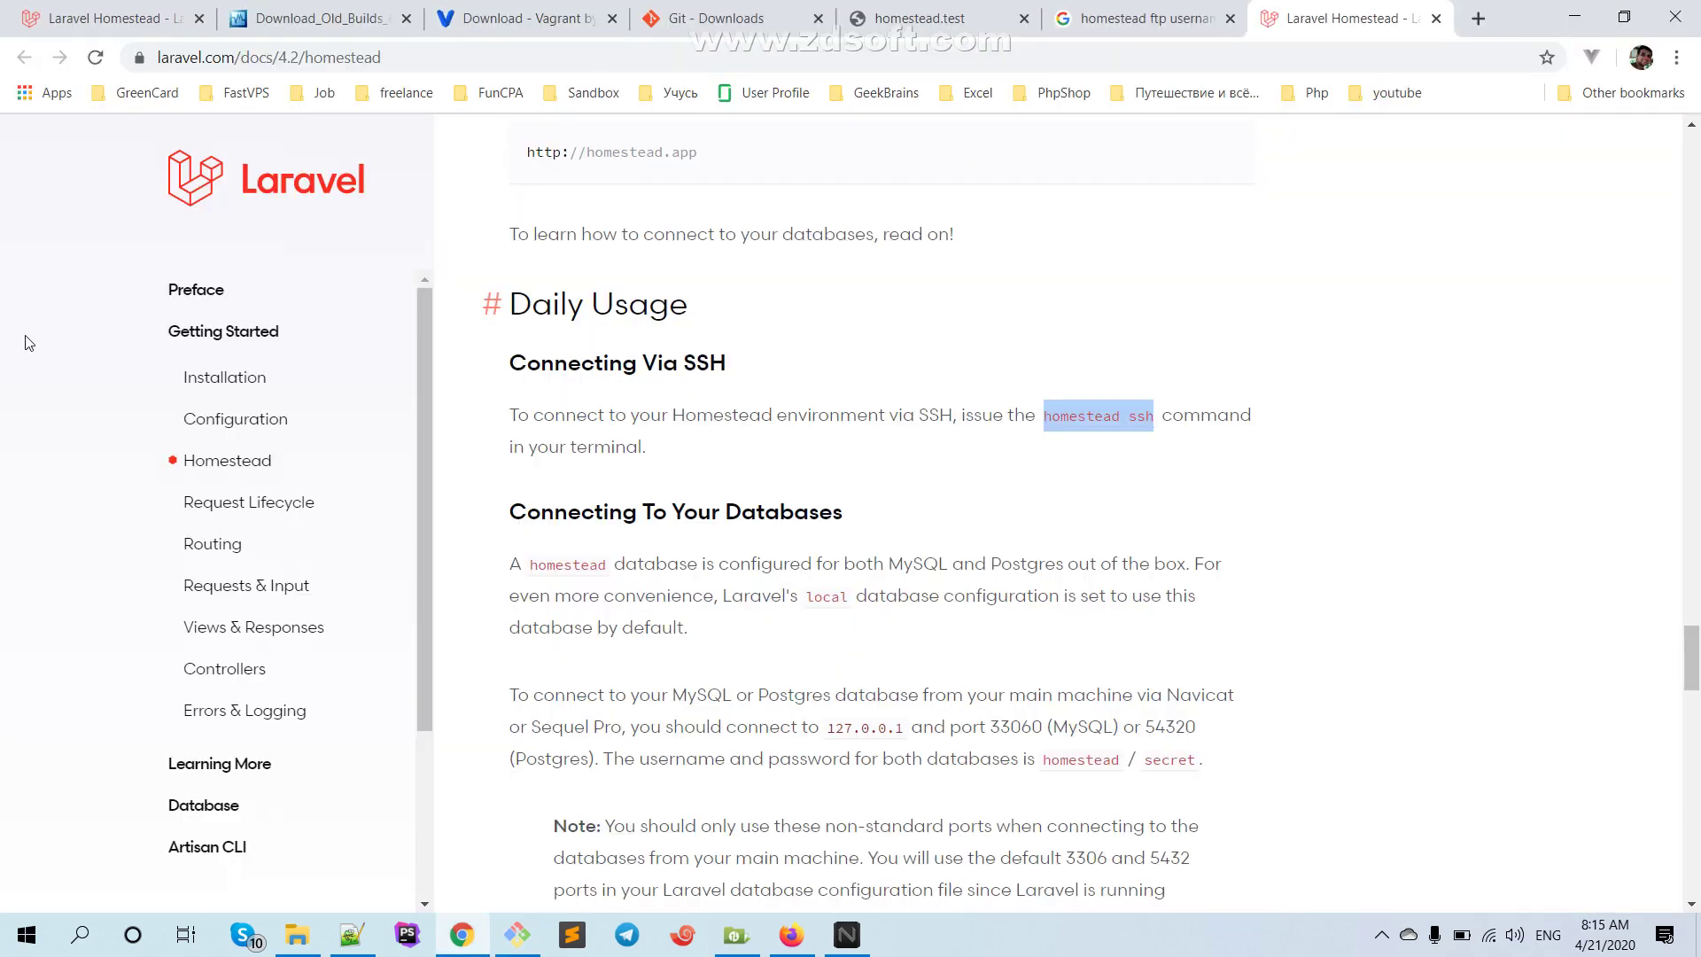
# In Git Bash, change directory to ../../Homestead/
pyautogui.scroll(-1, 563, 483)
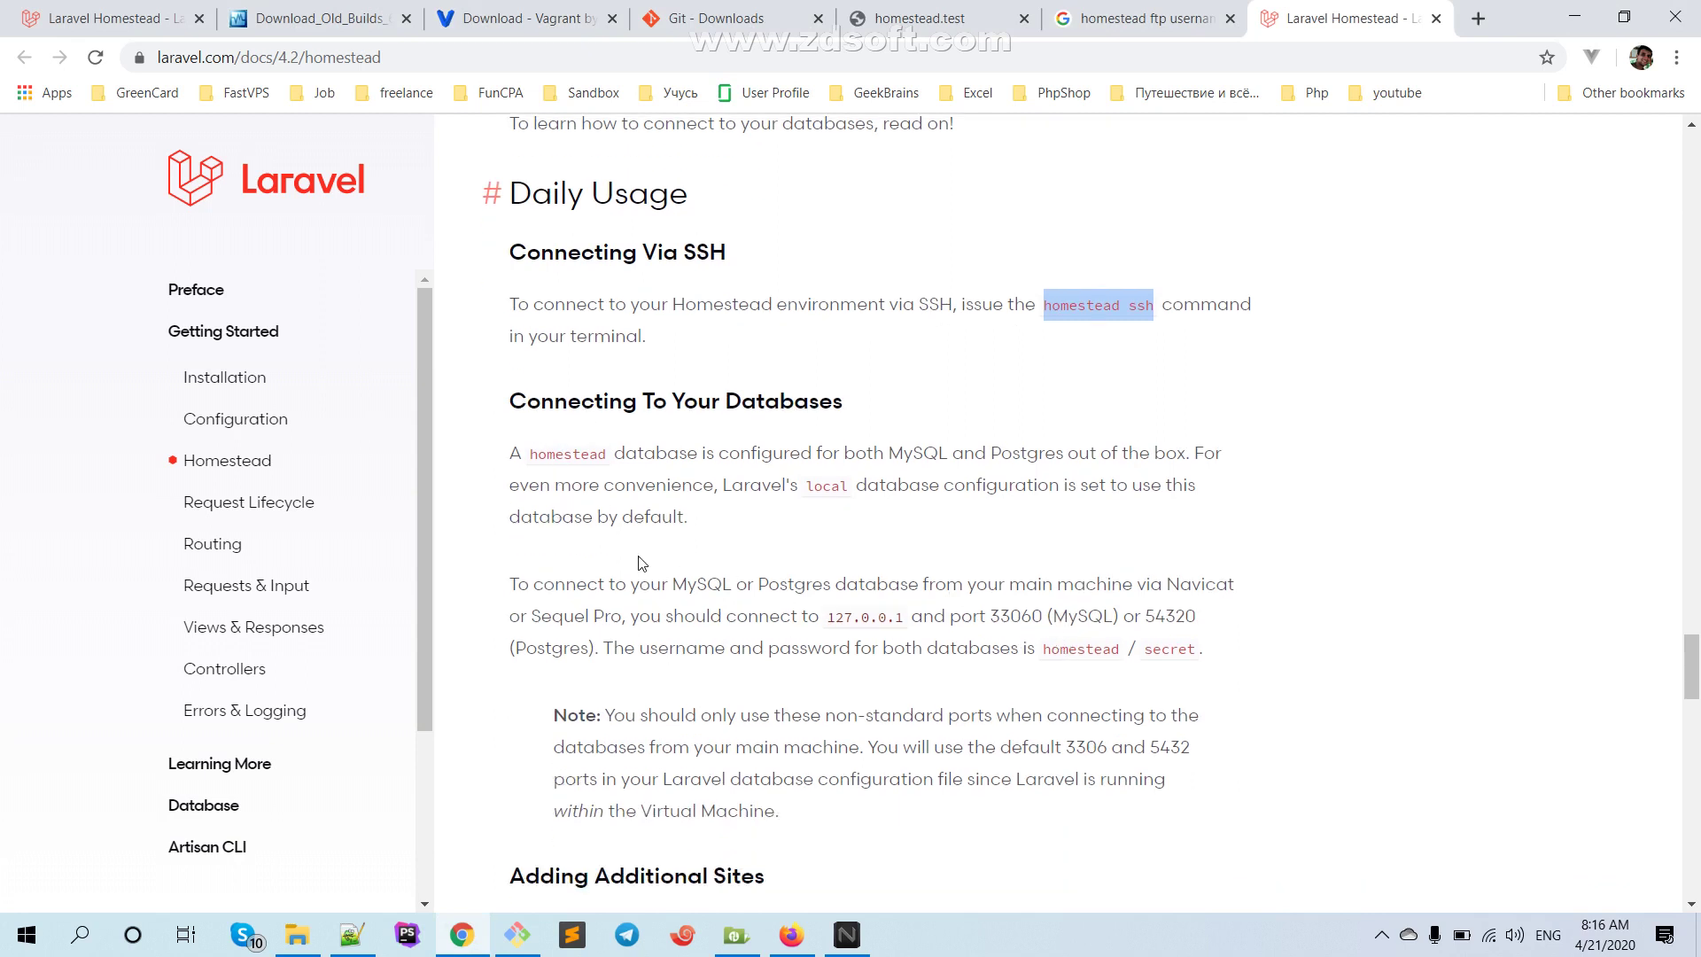
pyautogui.scroll(1, 642, 564)
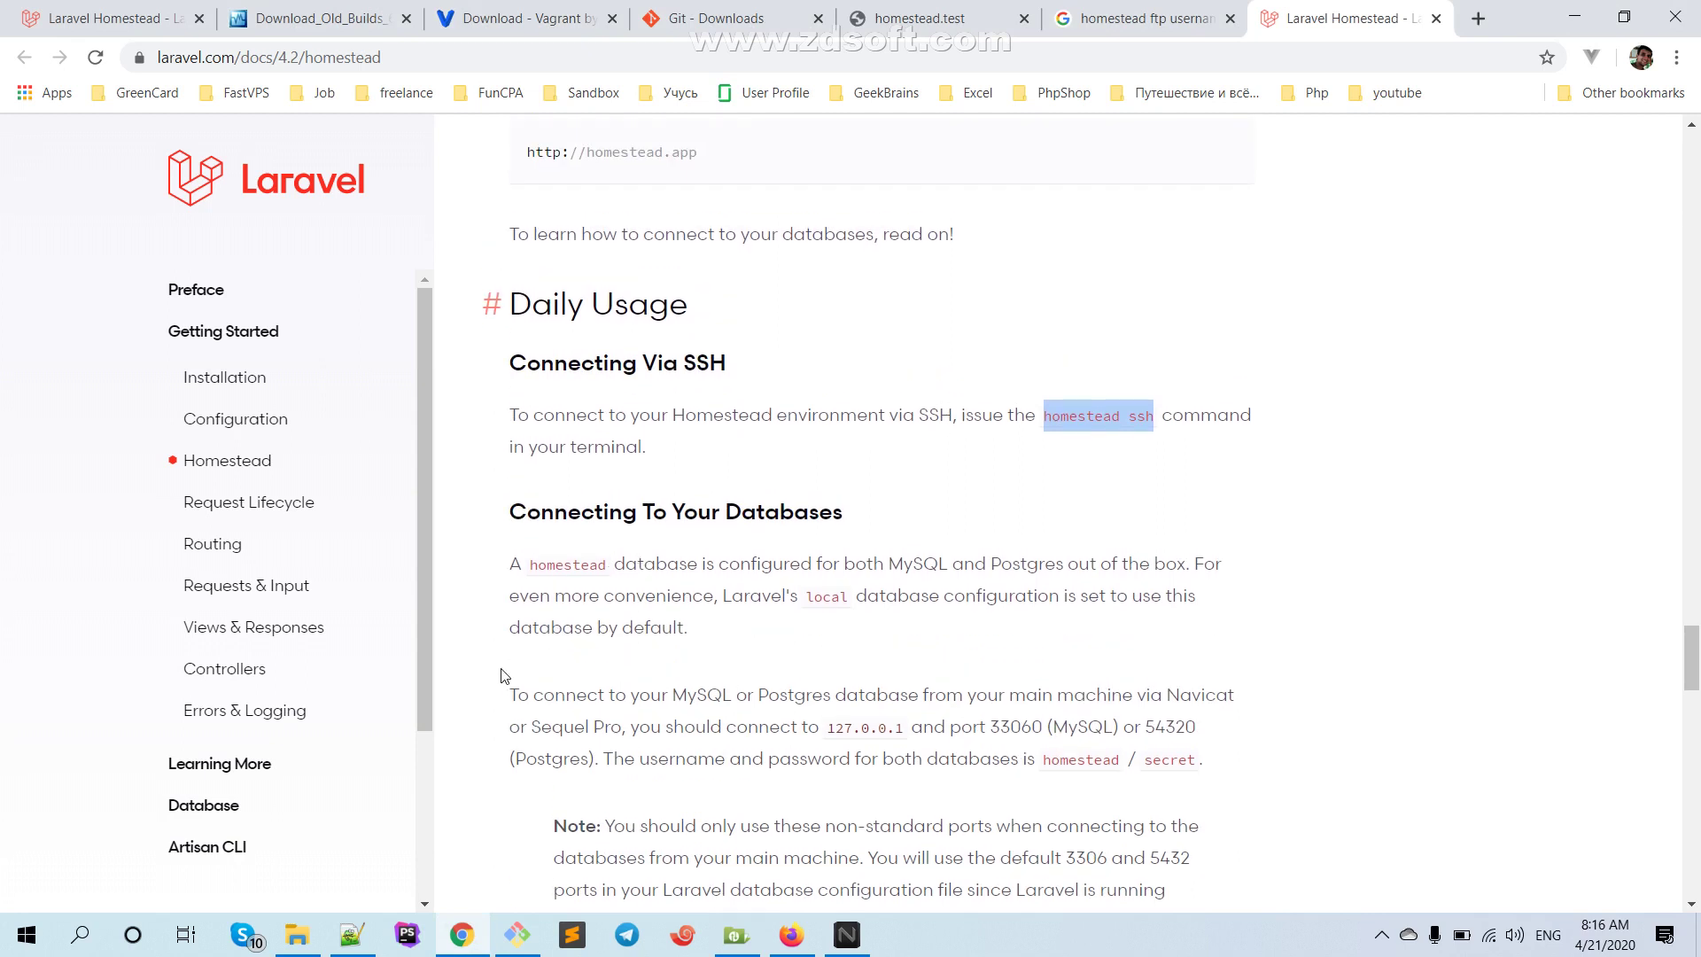
pyautogui.moveTo(456, 941)
pyautogui.click(517, 935)
pyautogui.press('Up')
pyautogui.press('Up')
pyautogui.press('Down')
pyautogui.press('Down')
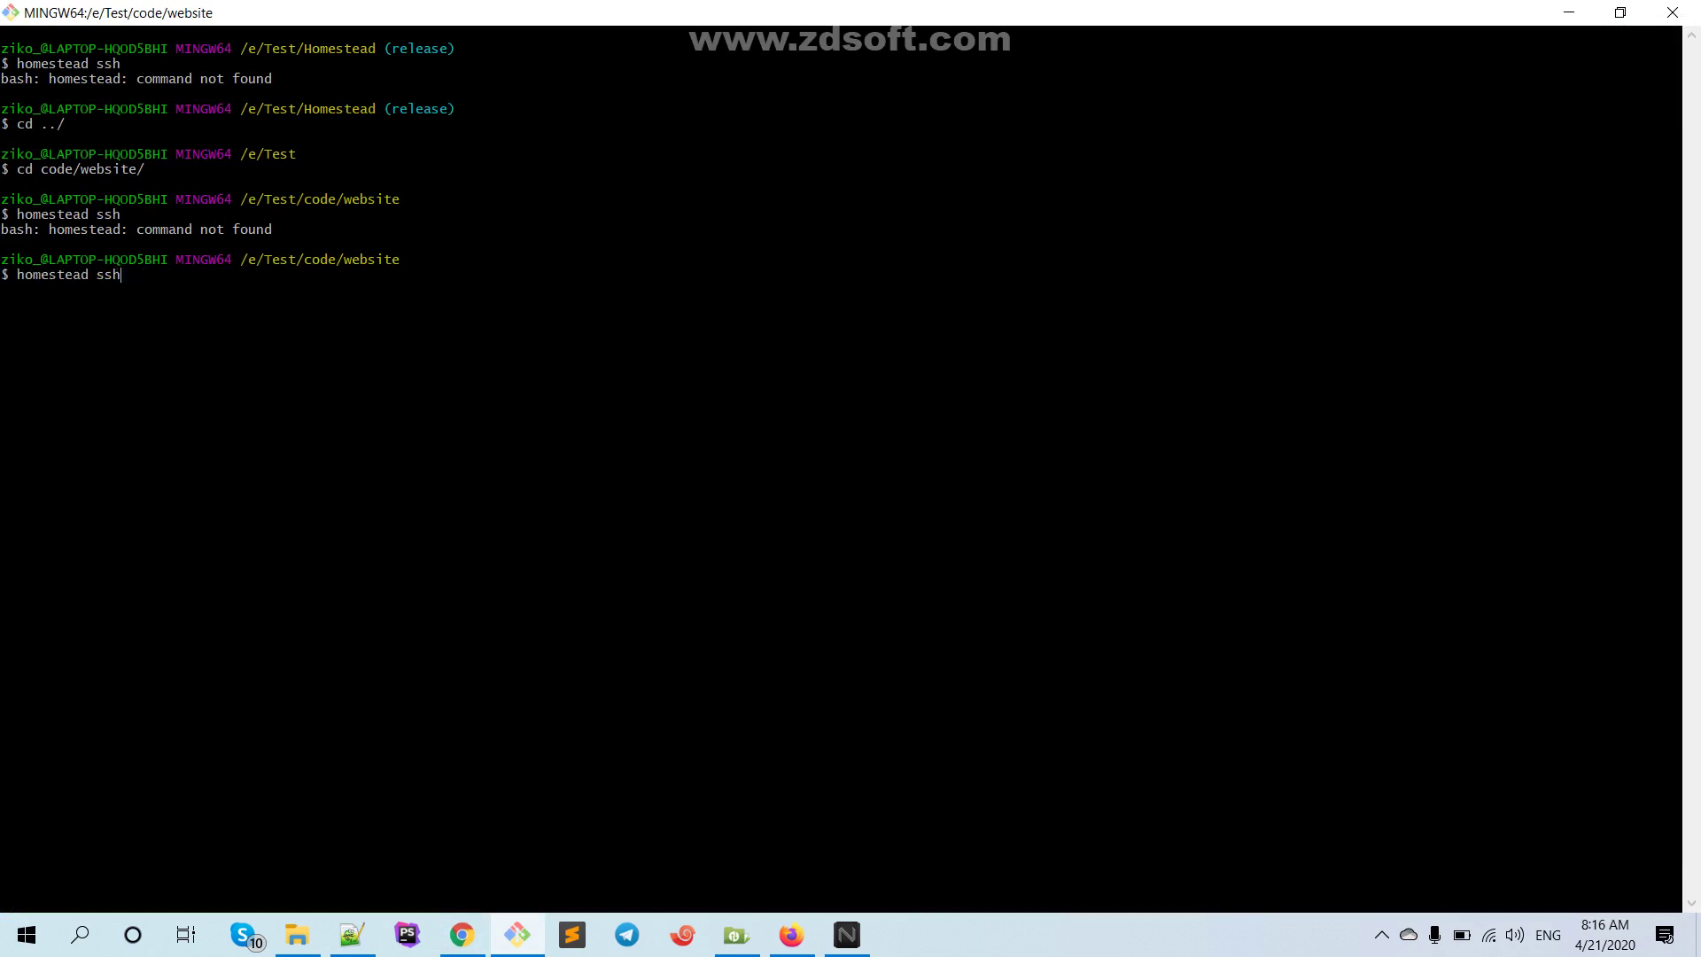
pyautogui.write('cd ../../h')
pyautogui.press('Tab')
pyautogui.press('Return')
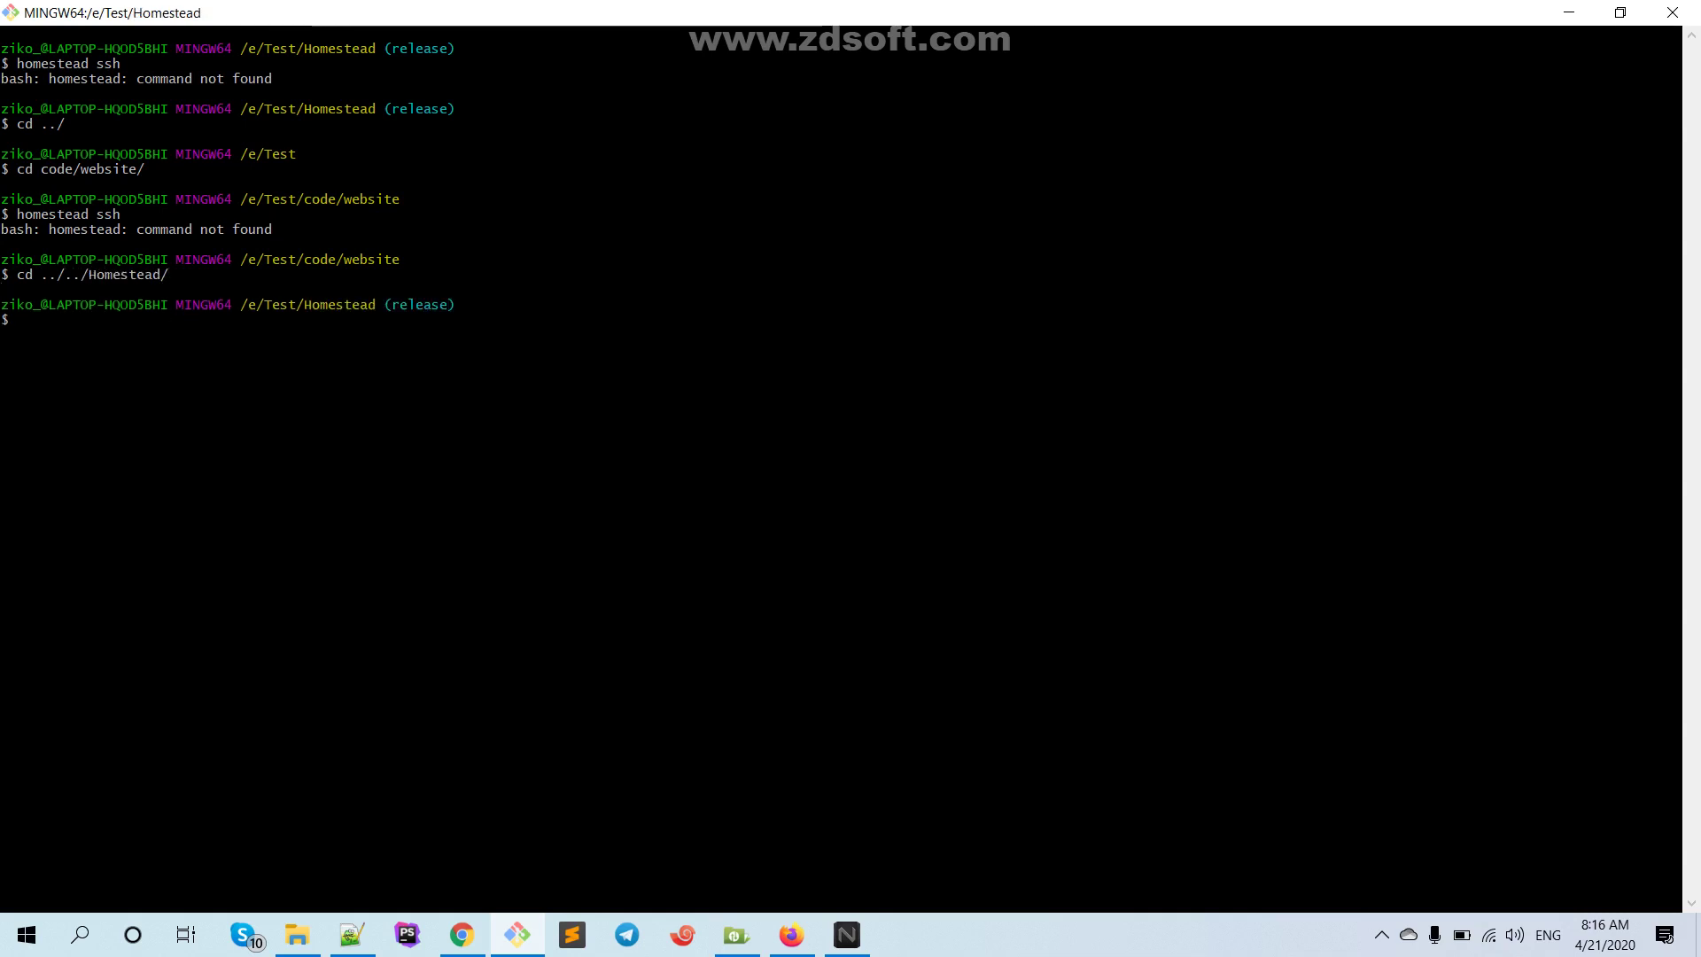
# Log into the VM with vagrant ssh, list home, then cd code/ and list the website folder
pyautogui.write('homes')
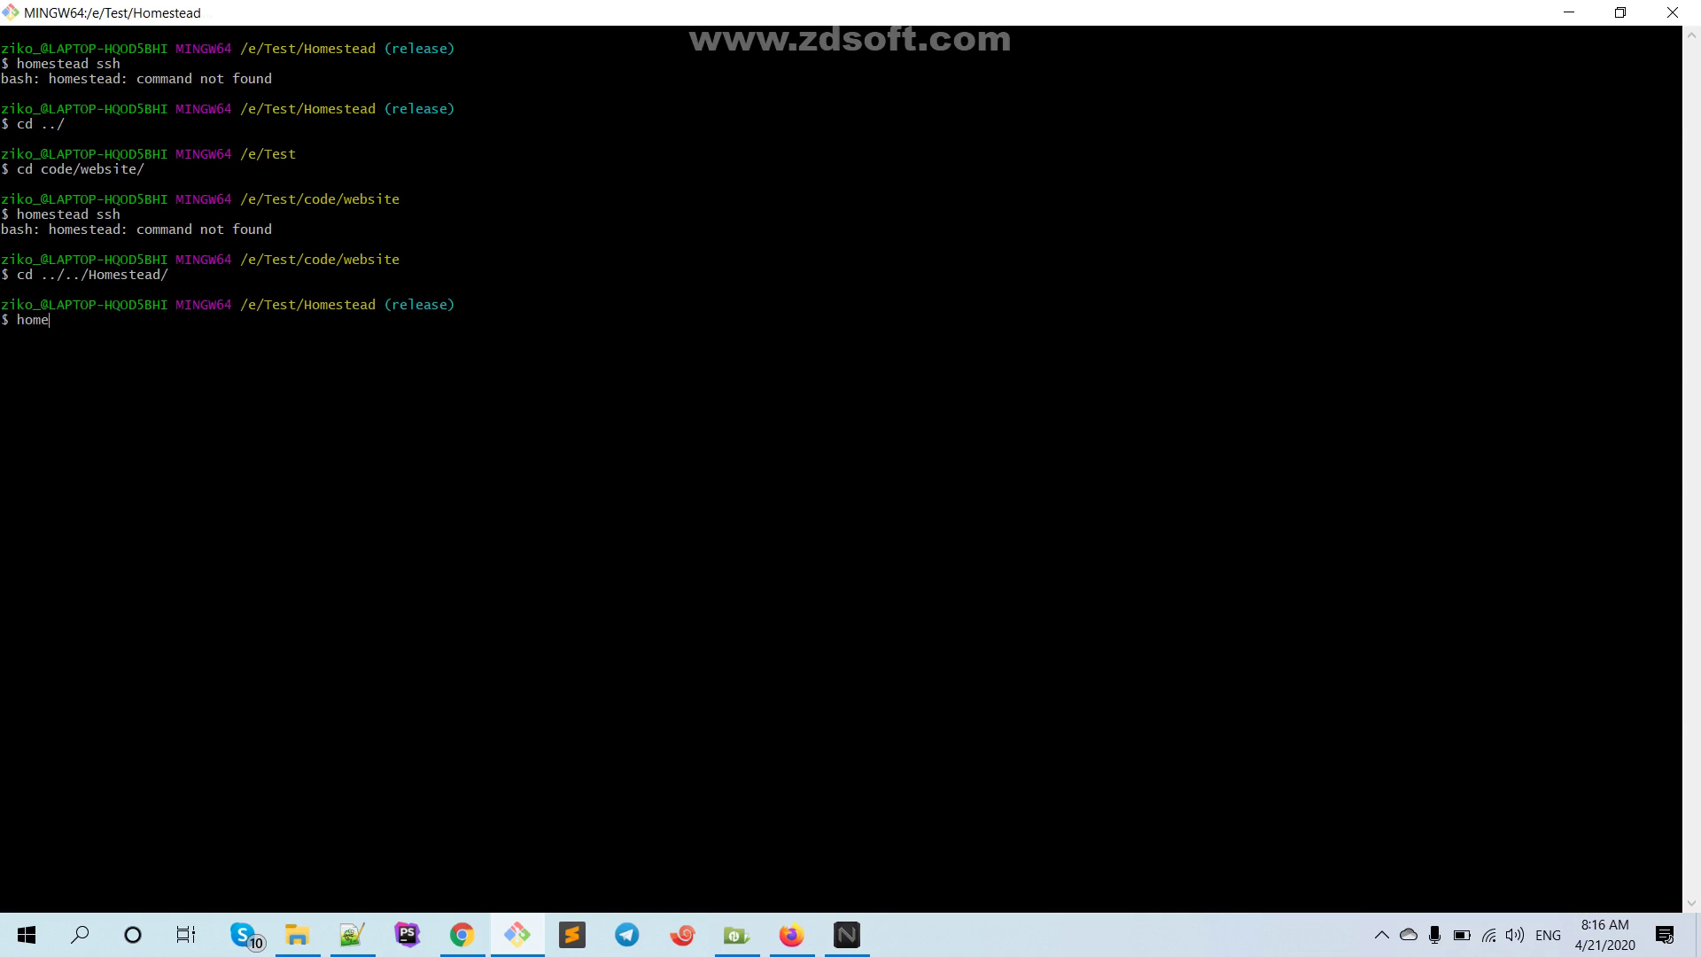
pyautogui.press('BackSpace')
pyautogui.press('BackSpace')
pyautogui.press('BackSpace')
pyautogui.press('BackSpace')
pyautogui.press('BackSpace')
pyautogui.write('vagrant ssh')
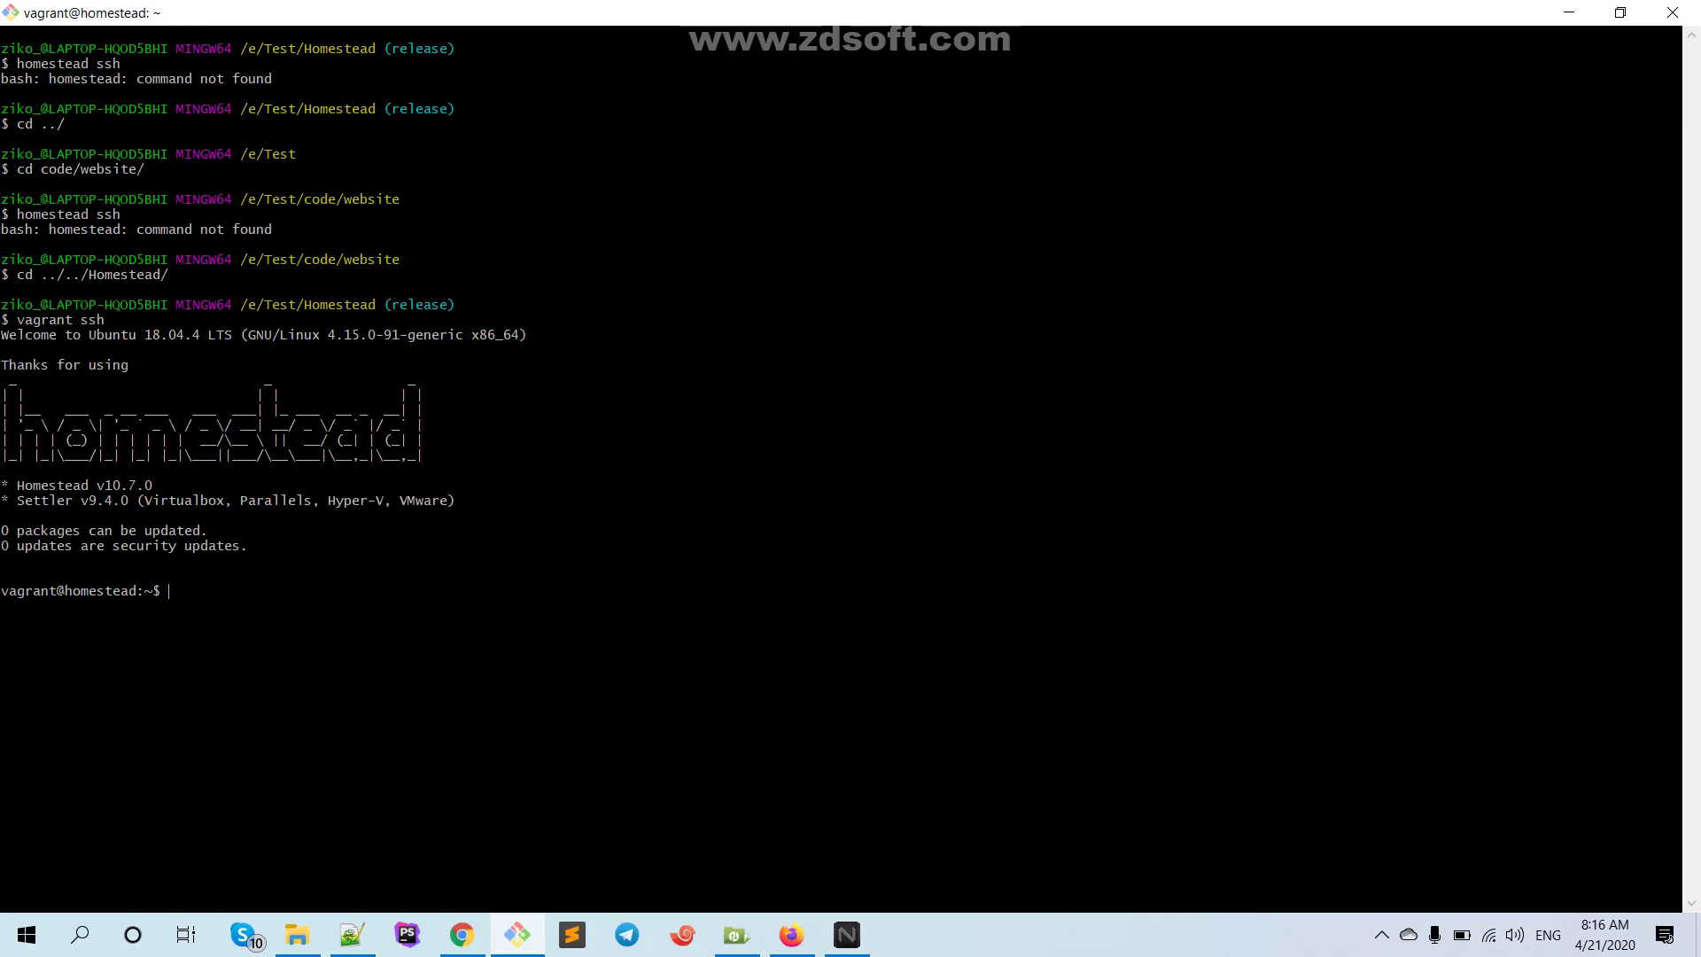
pyautogui.write('ls')
pyautogui.press('Return')
pyautogui.write('cd code/')
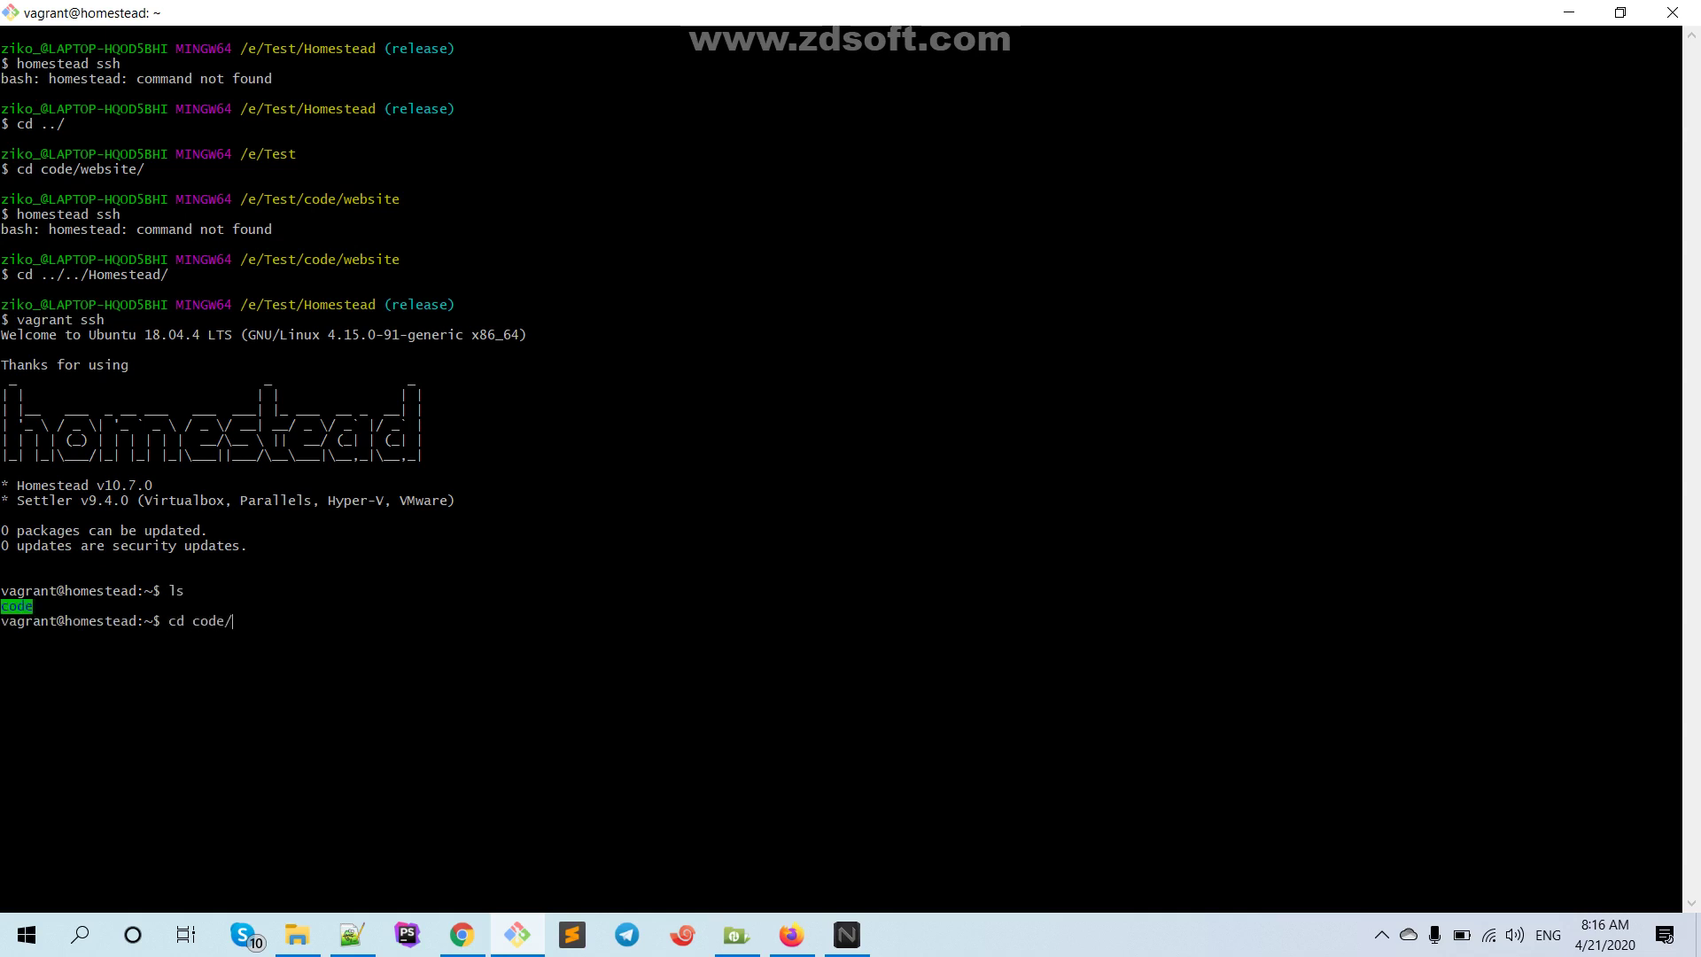
pyautogui.press('Return')
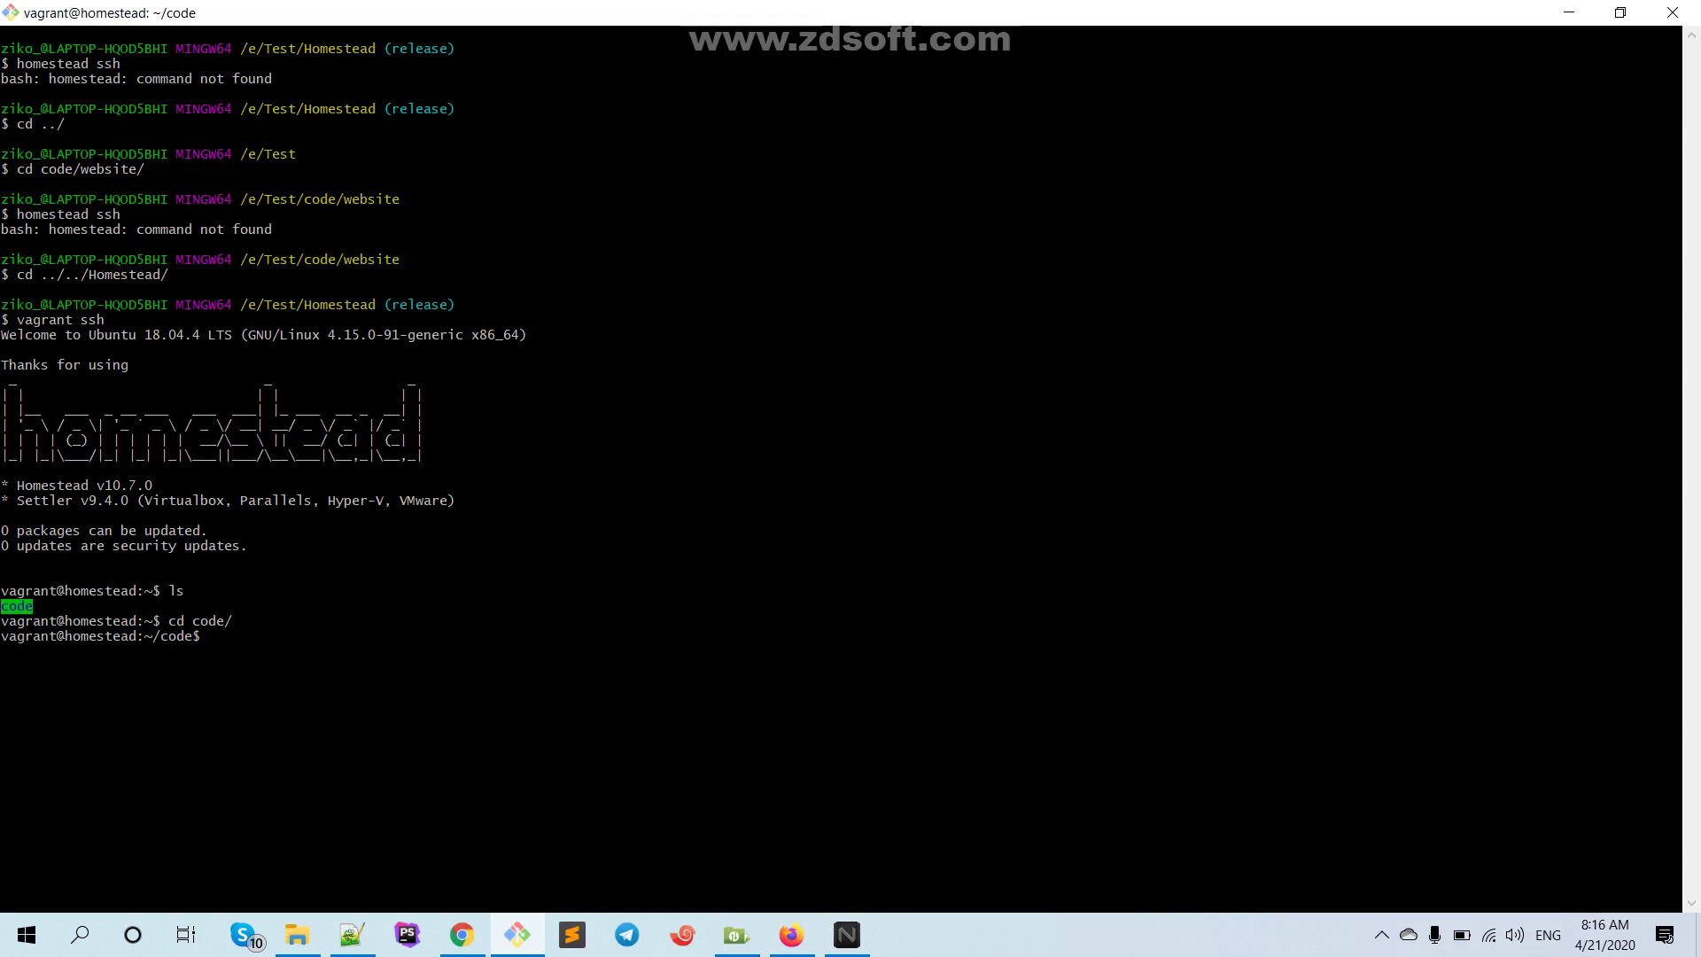
pyautogui.write('ls')
pyautogui.press('Return')
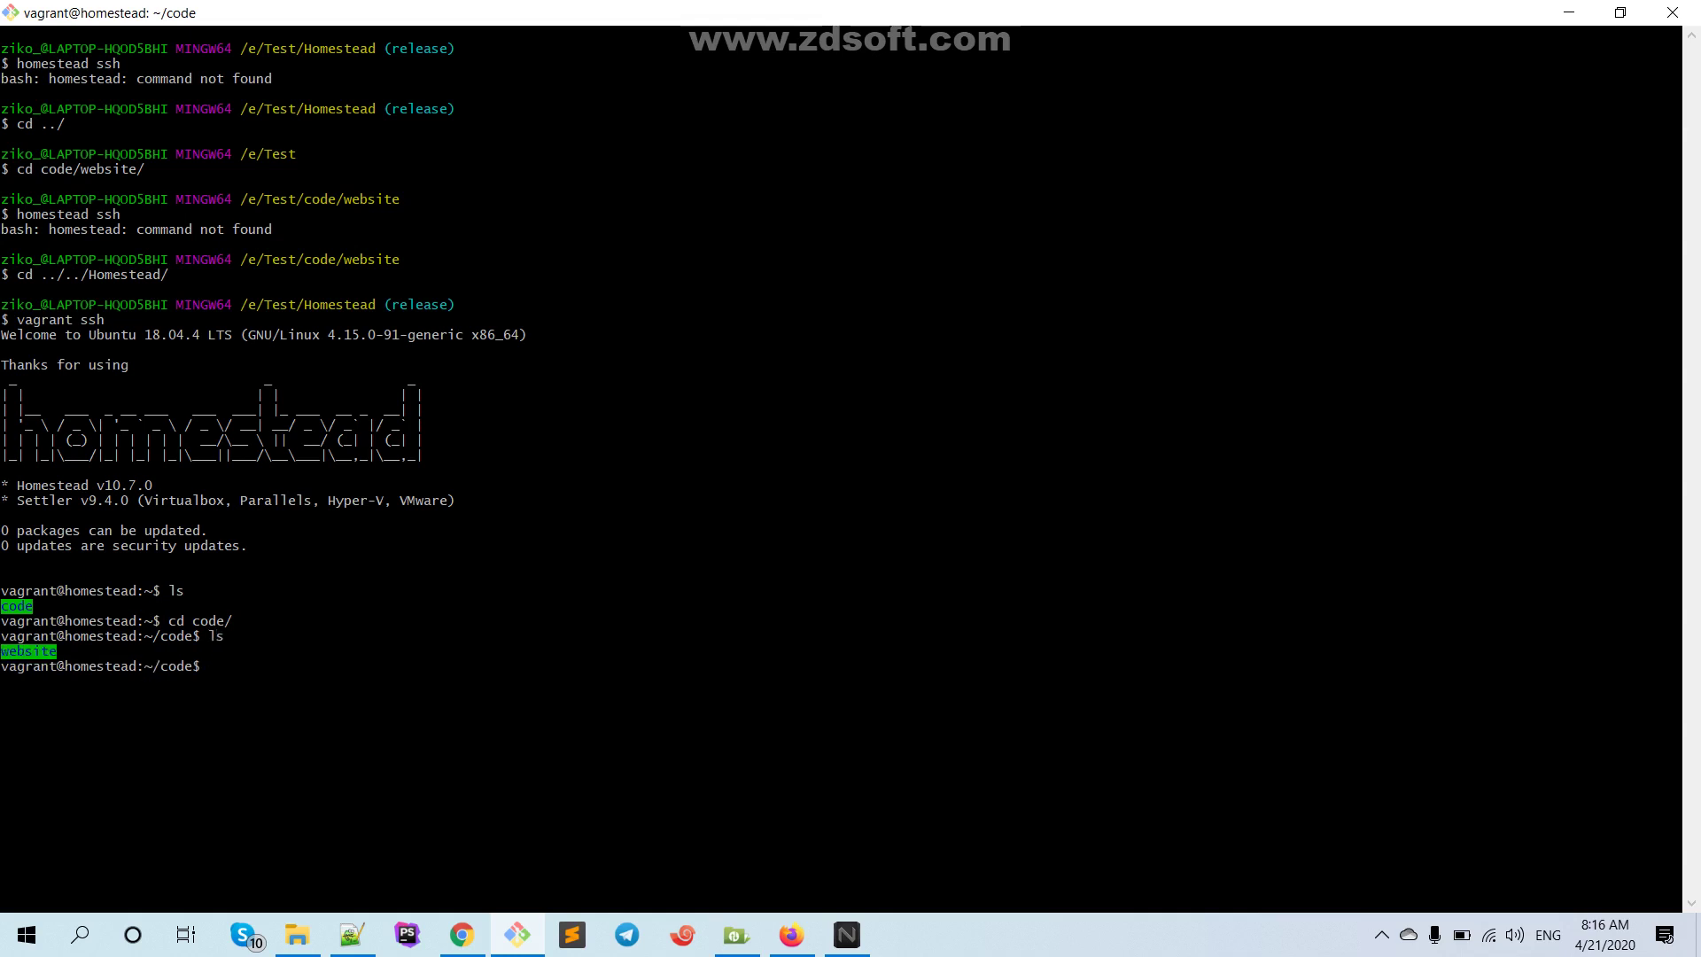
# Dismiss Xftp's rejected-password SSH authentication prompt, leaving TestHomestead disconnected, and return to Chrome
pyautogui.click(759, 948)
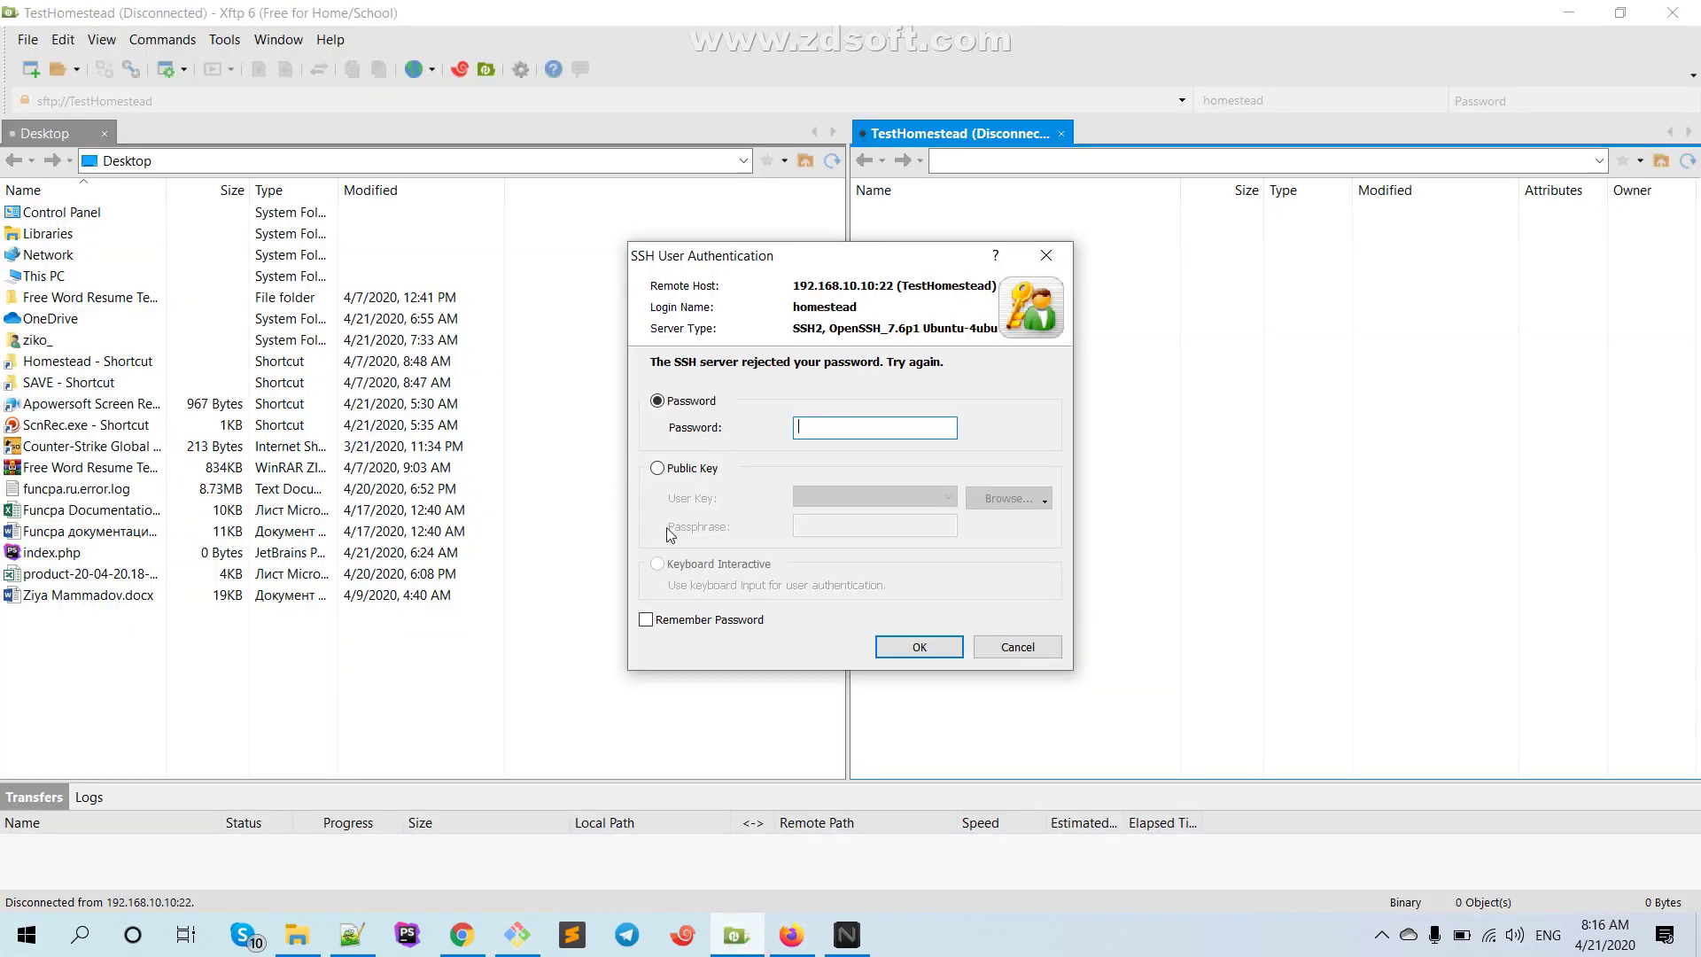
pyautogui.click(937, 643)
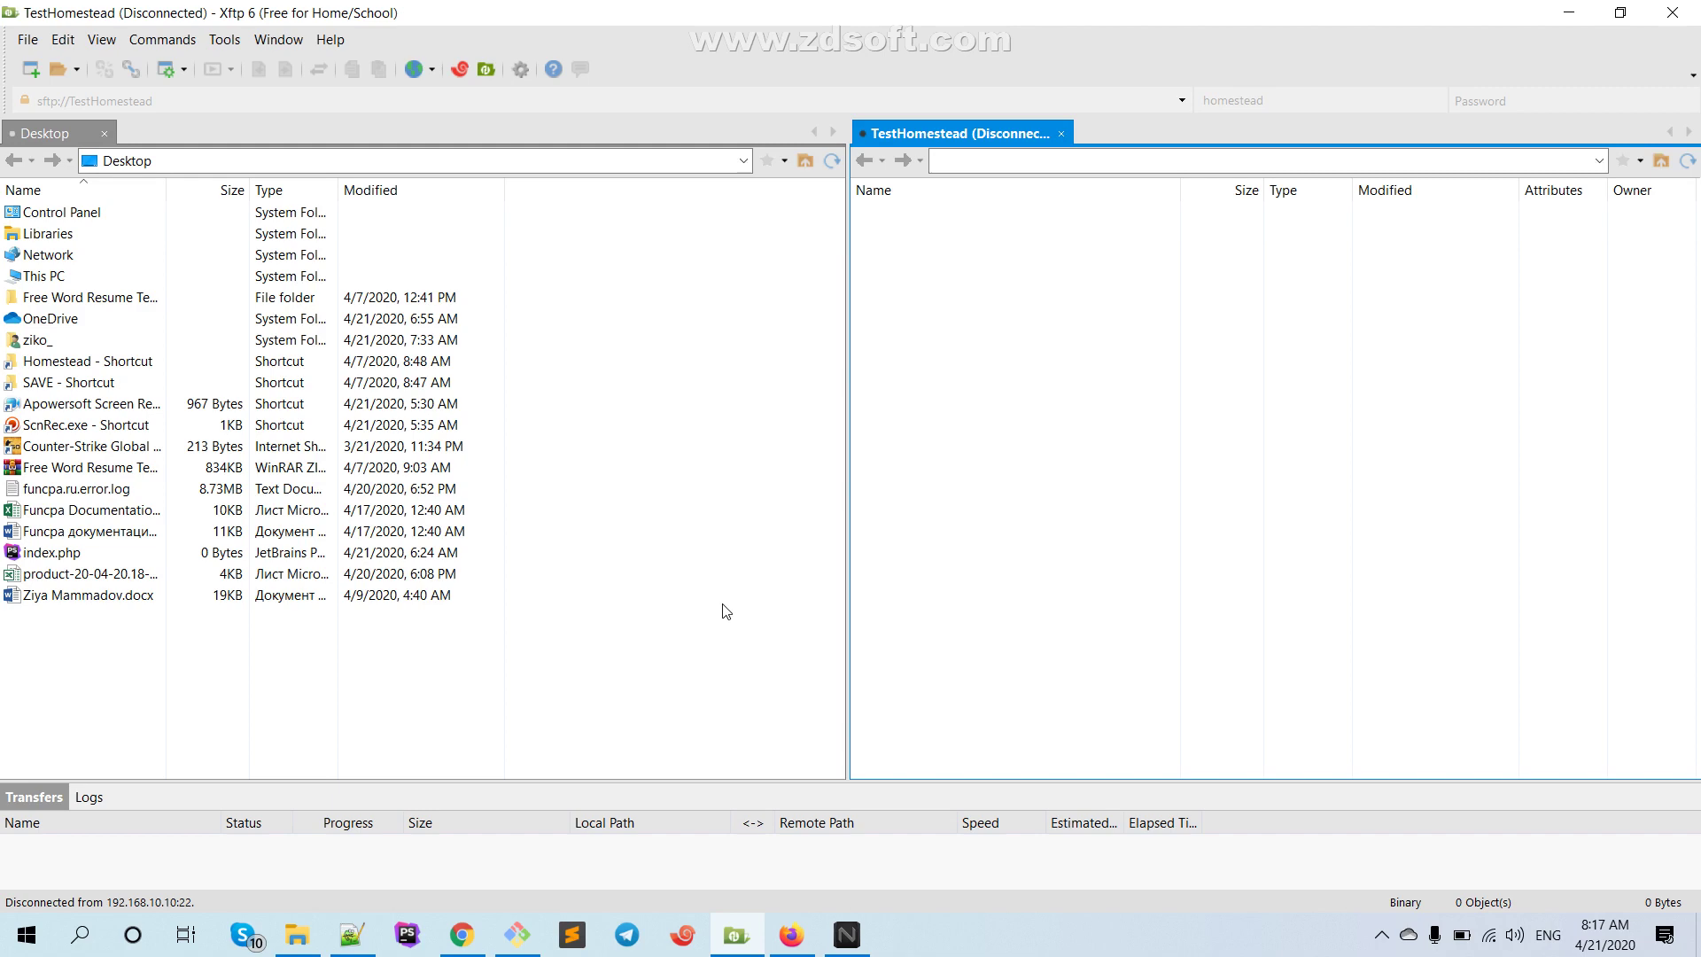
pyautogui.click(462, 934)
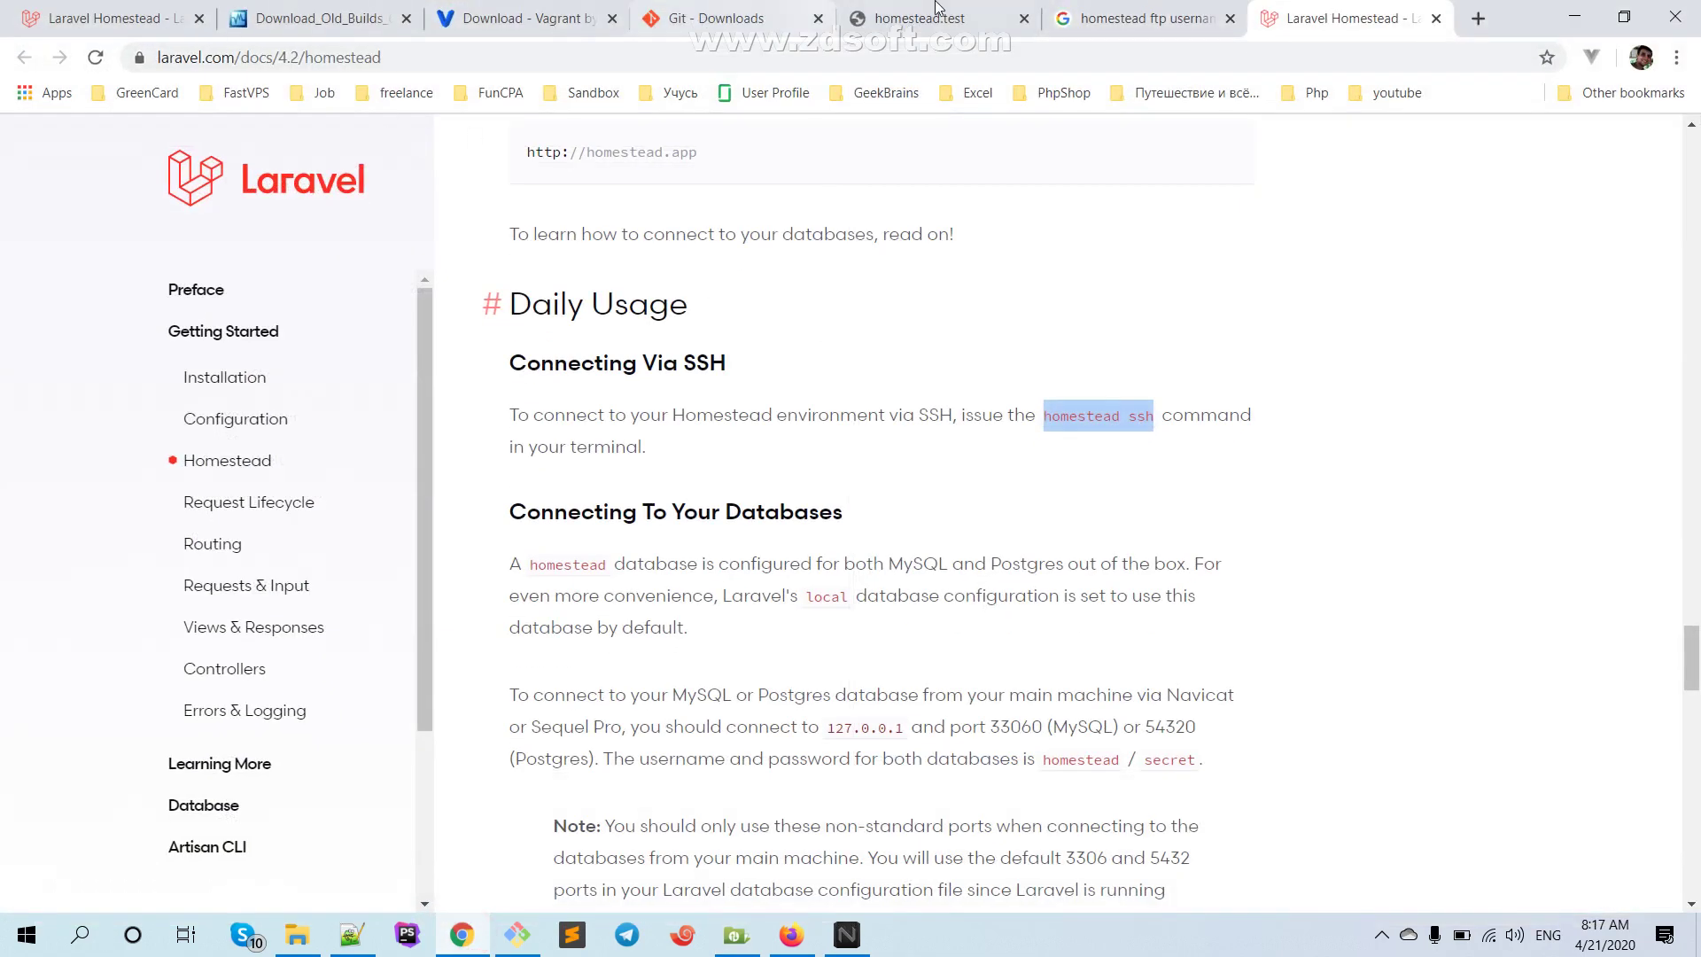
# From the homestead ftp username results, open the GitHub FTP service issue in a new tab, read it, and close it
pyautogui.click(1171, 9)
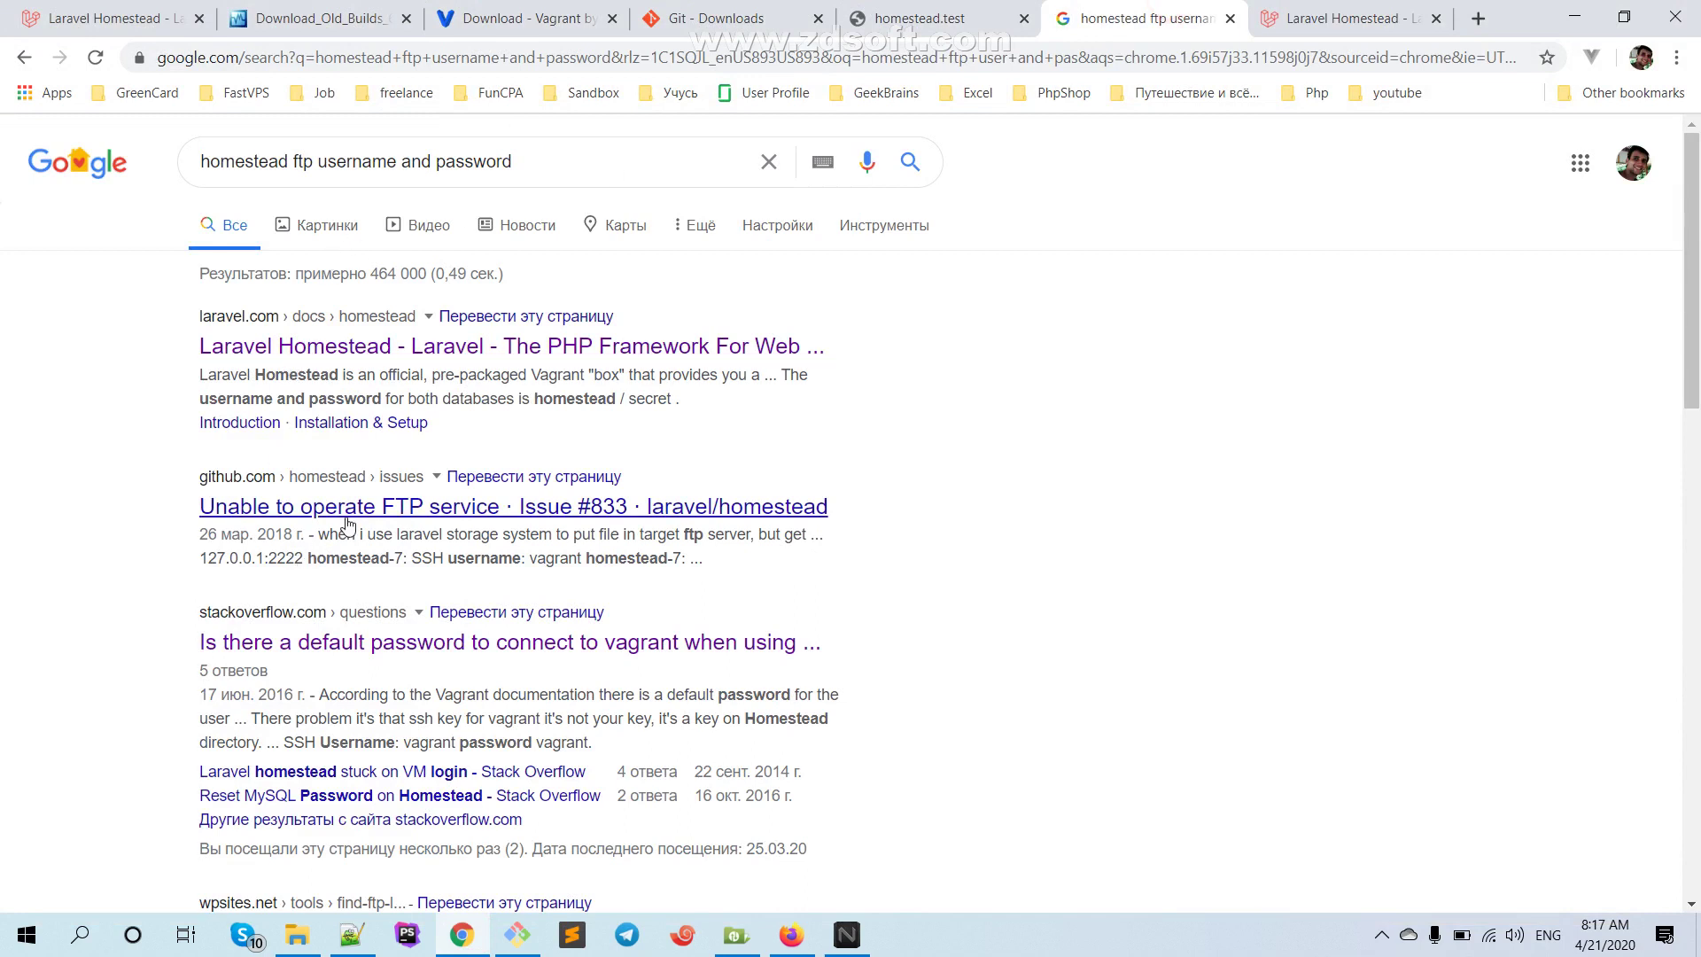
pyautogui.scroll(-1, 348, 524)
pyautogui.scroll(-1, 349, 524)
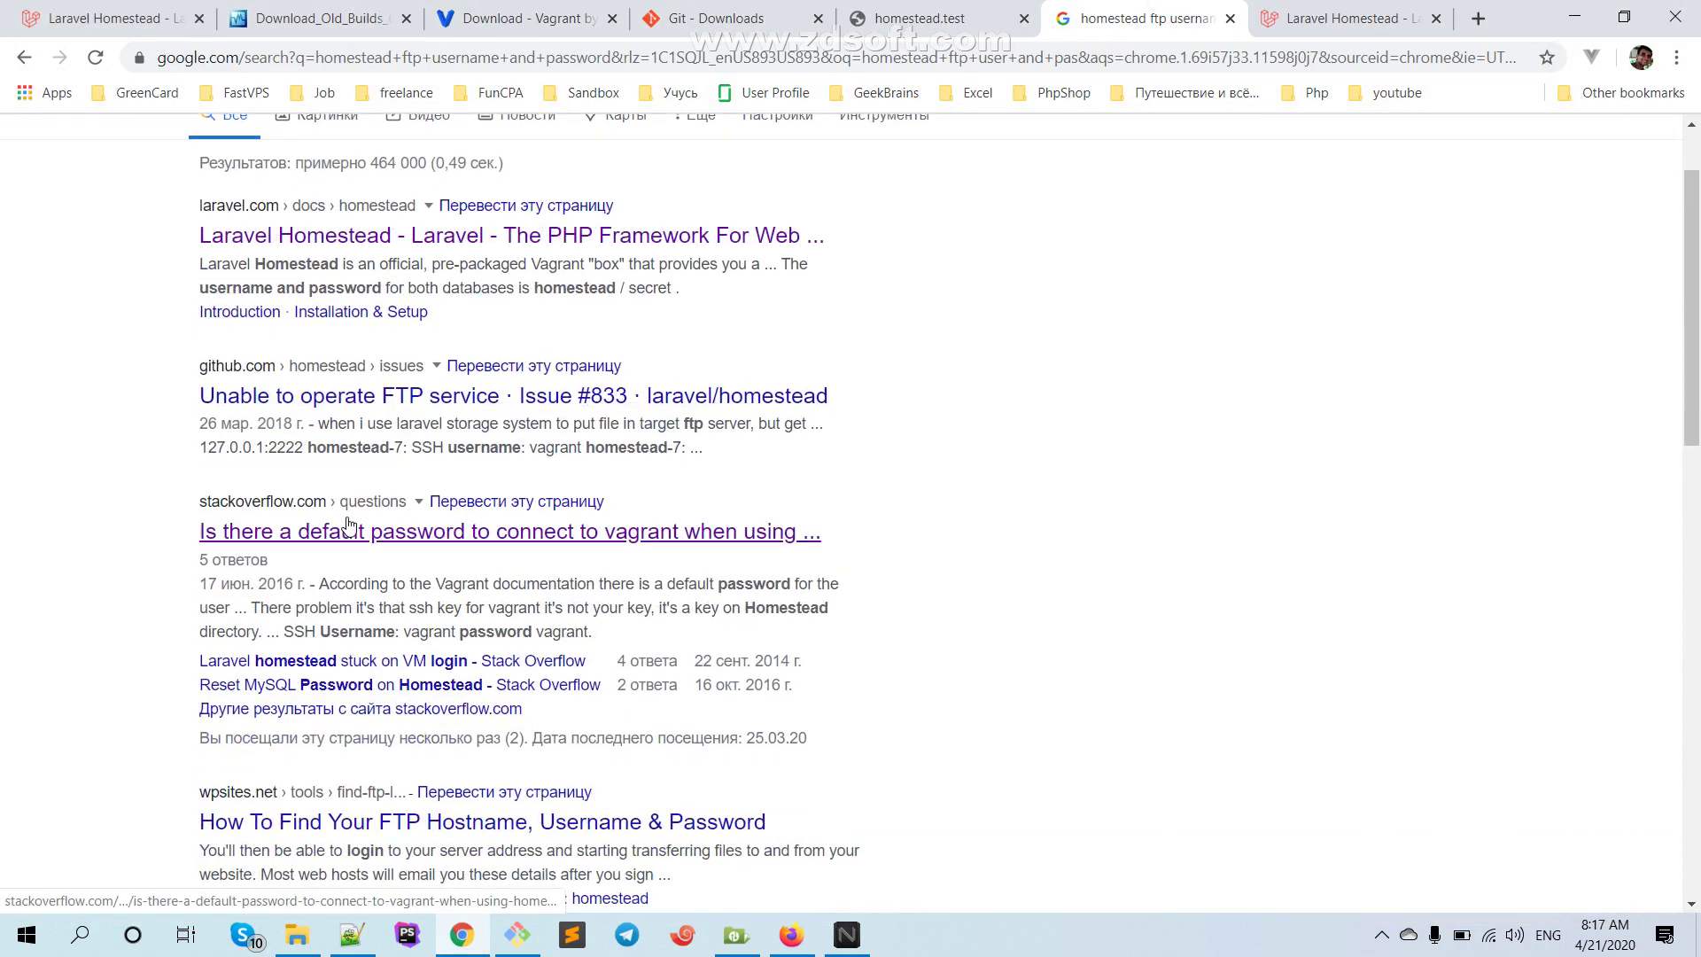
pyautogui.rightClick(372, 403)
pyautogui.click(447, 420)
pyautogui.click(1364, 18)
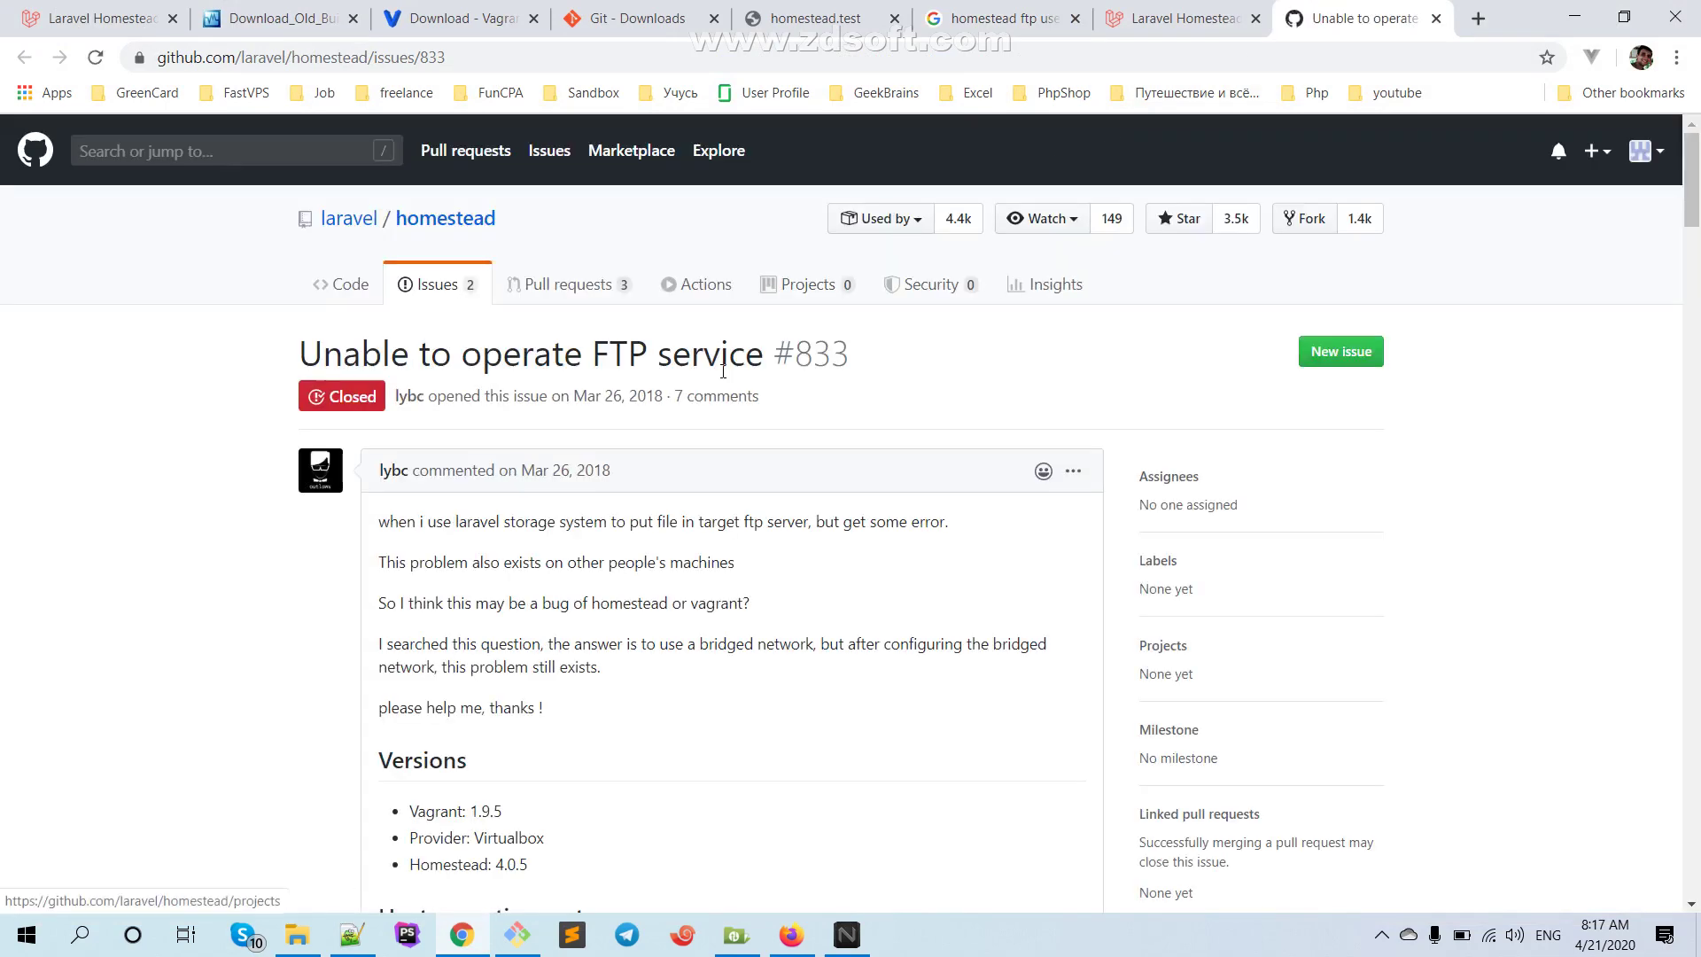
pyautogui.scroll(-4, 717, 376)
pyautogui.scroll(-4, 718, 375)
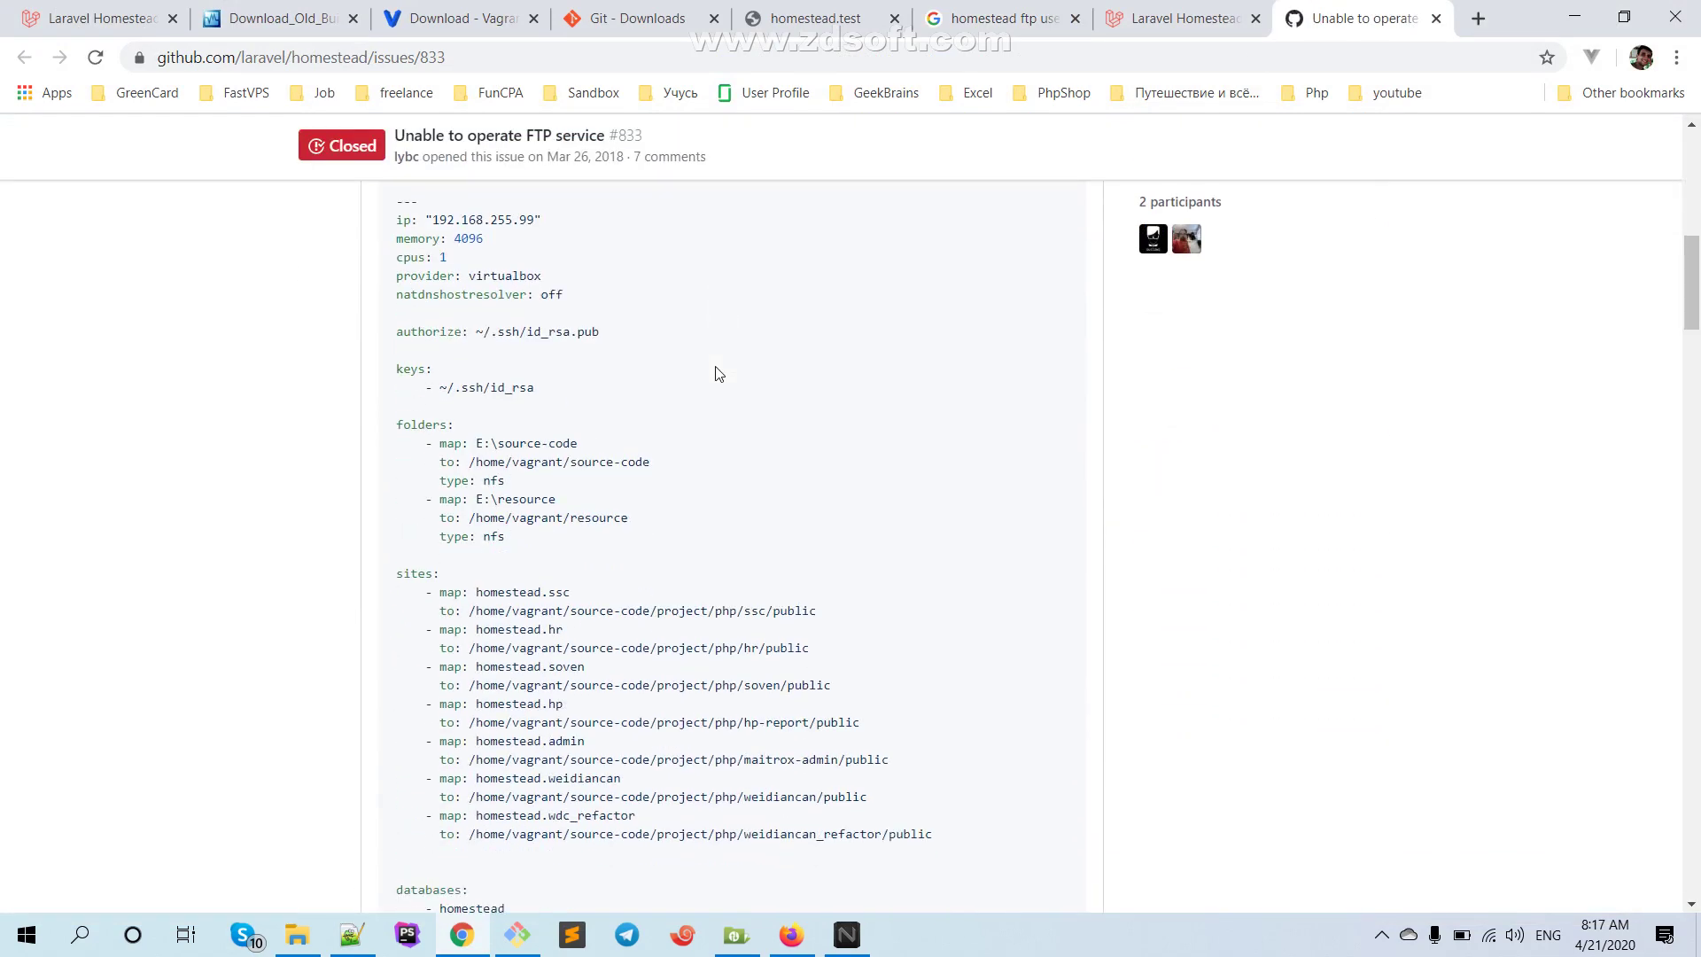
pyautogui.scroll(2, 716, 372)
pyautogui.scroll(-16, 717, 372)
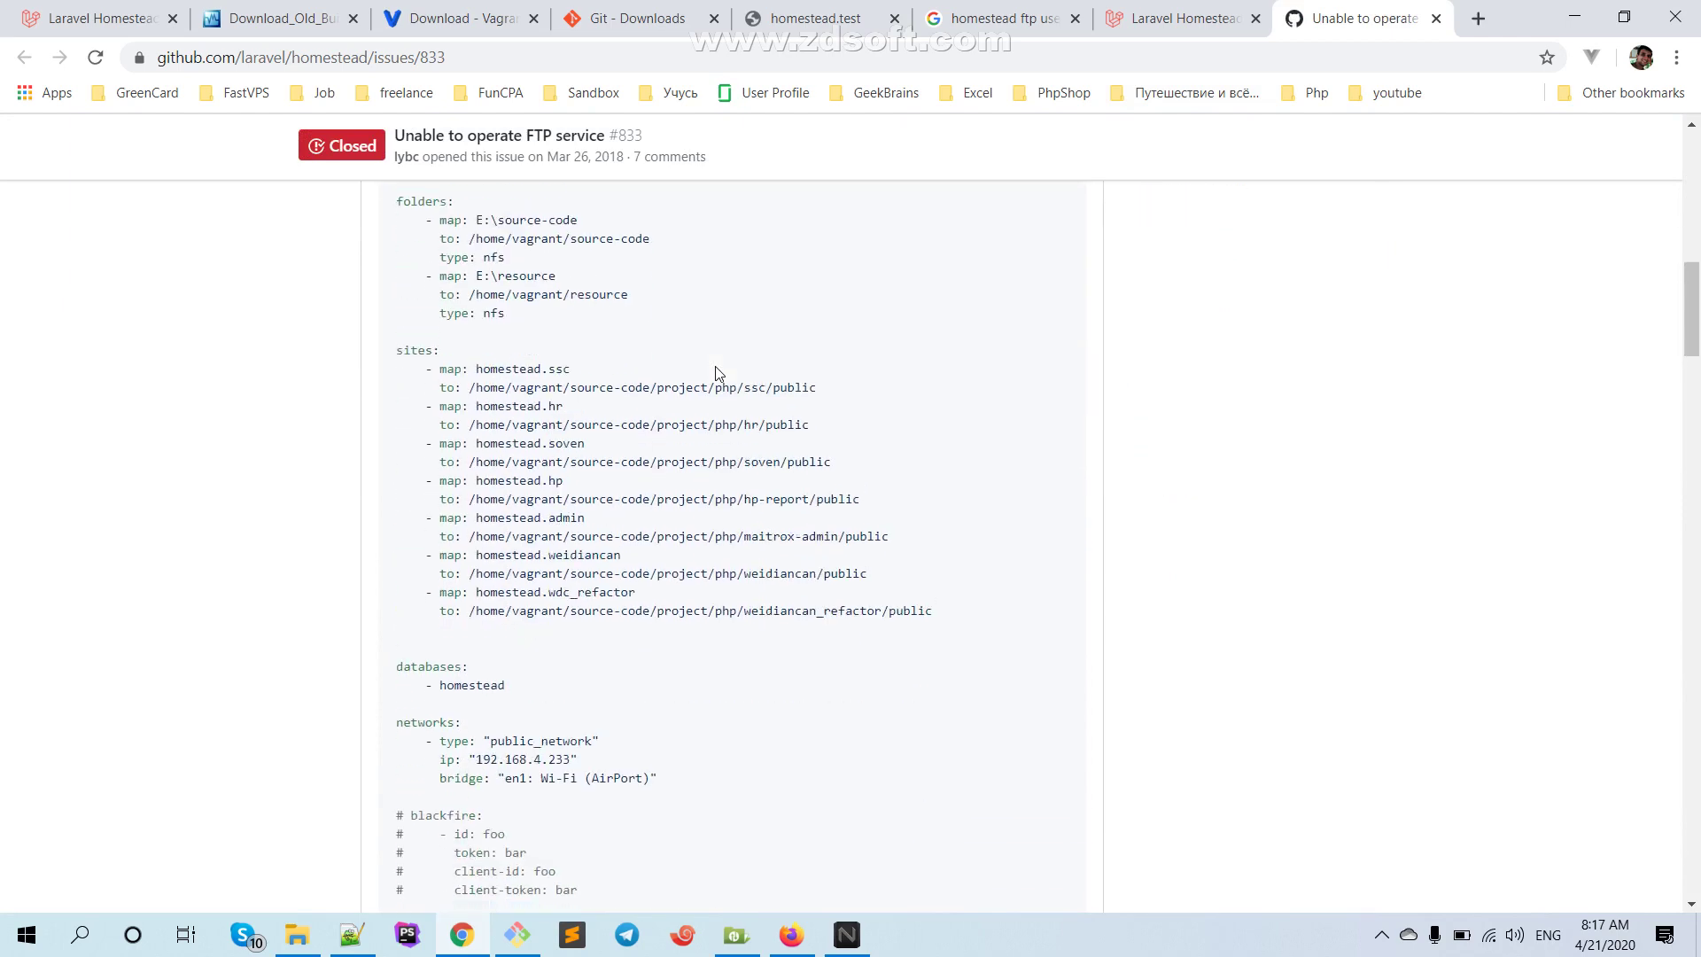
pyautogui.scroll(5, 718, 371)
pyautogui.scroll(16, 717, 372)
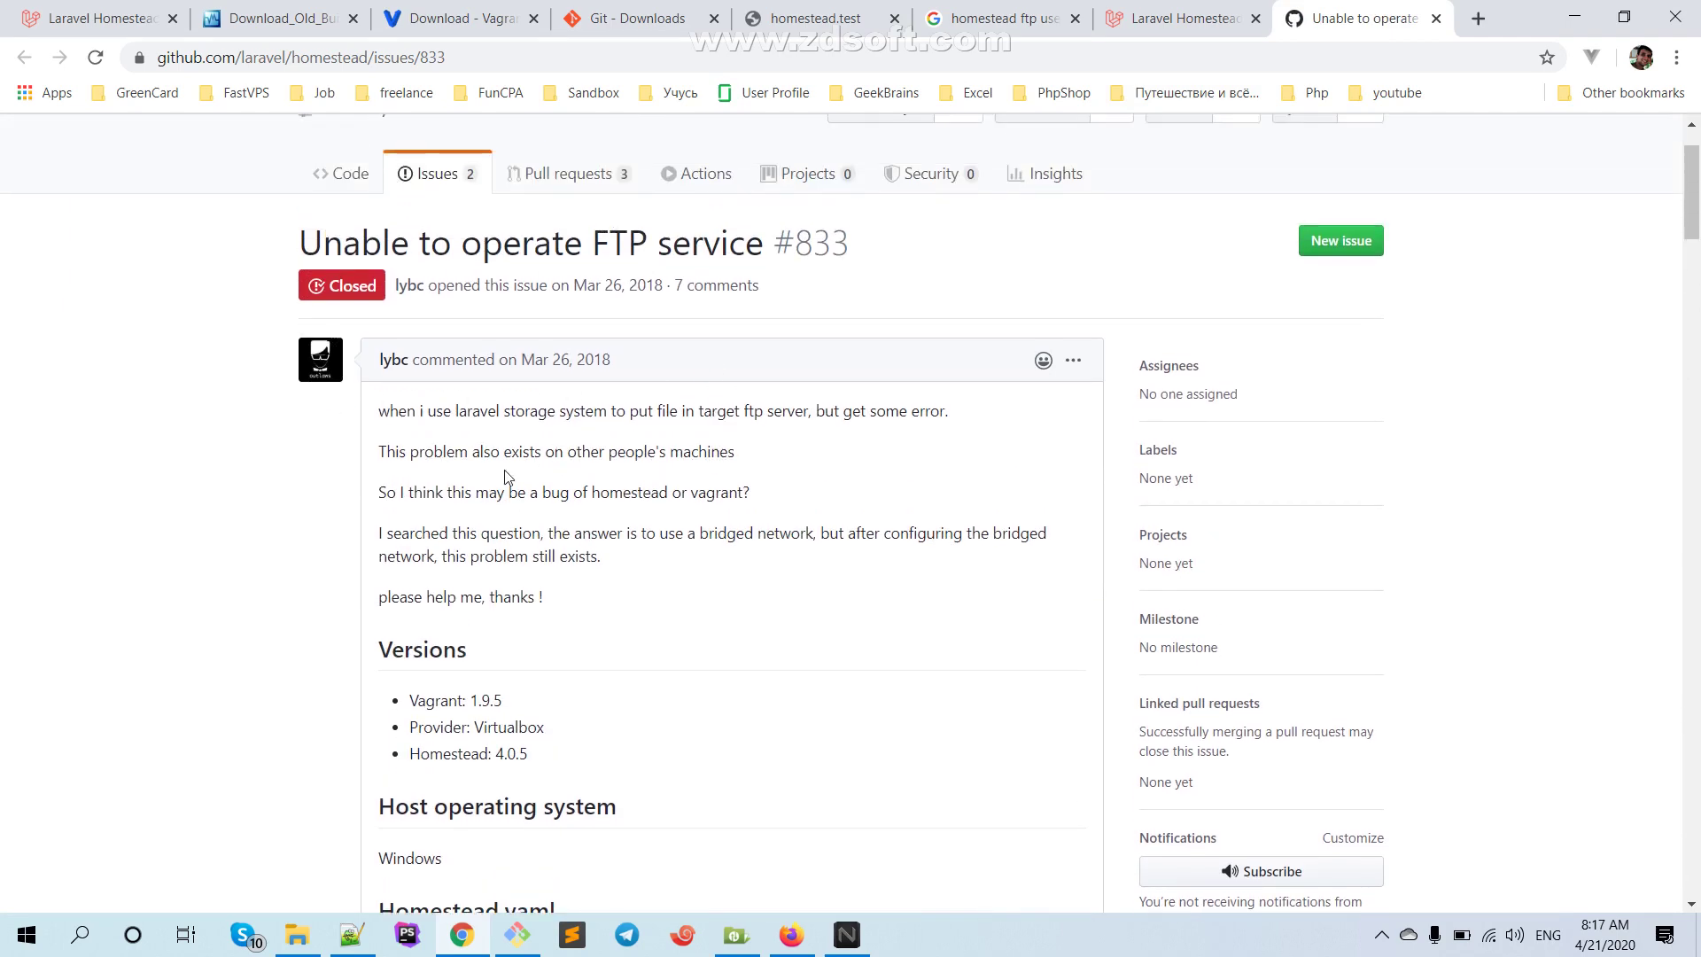
pyautogui.click(1436, 17)
# Open the Stack Overflow default-password question in a new tab and read the answer: vagrant/vagrant
pyautogui.click(1096, 27)
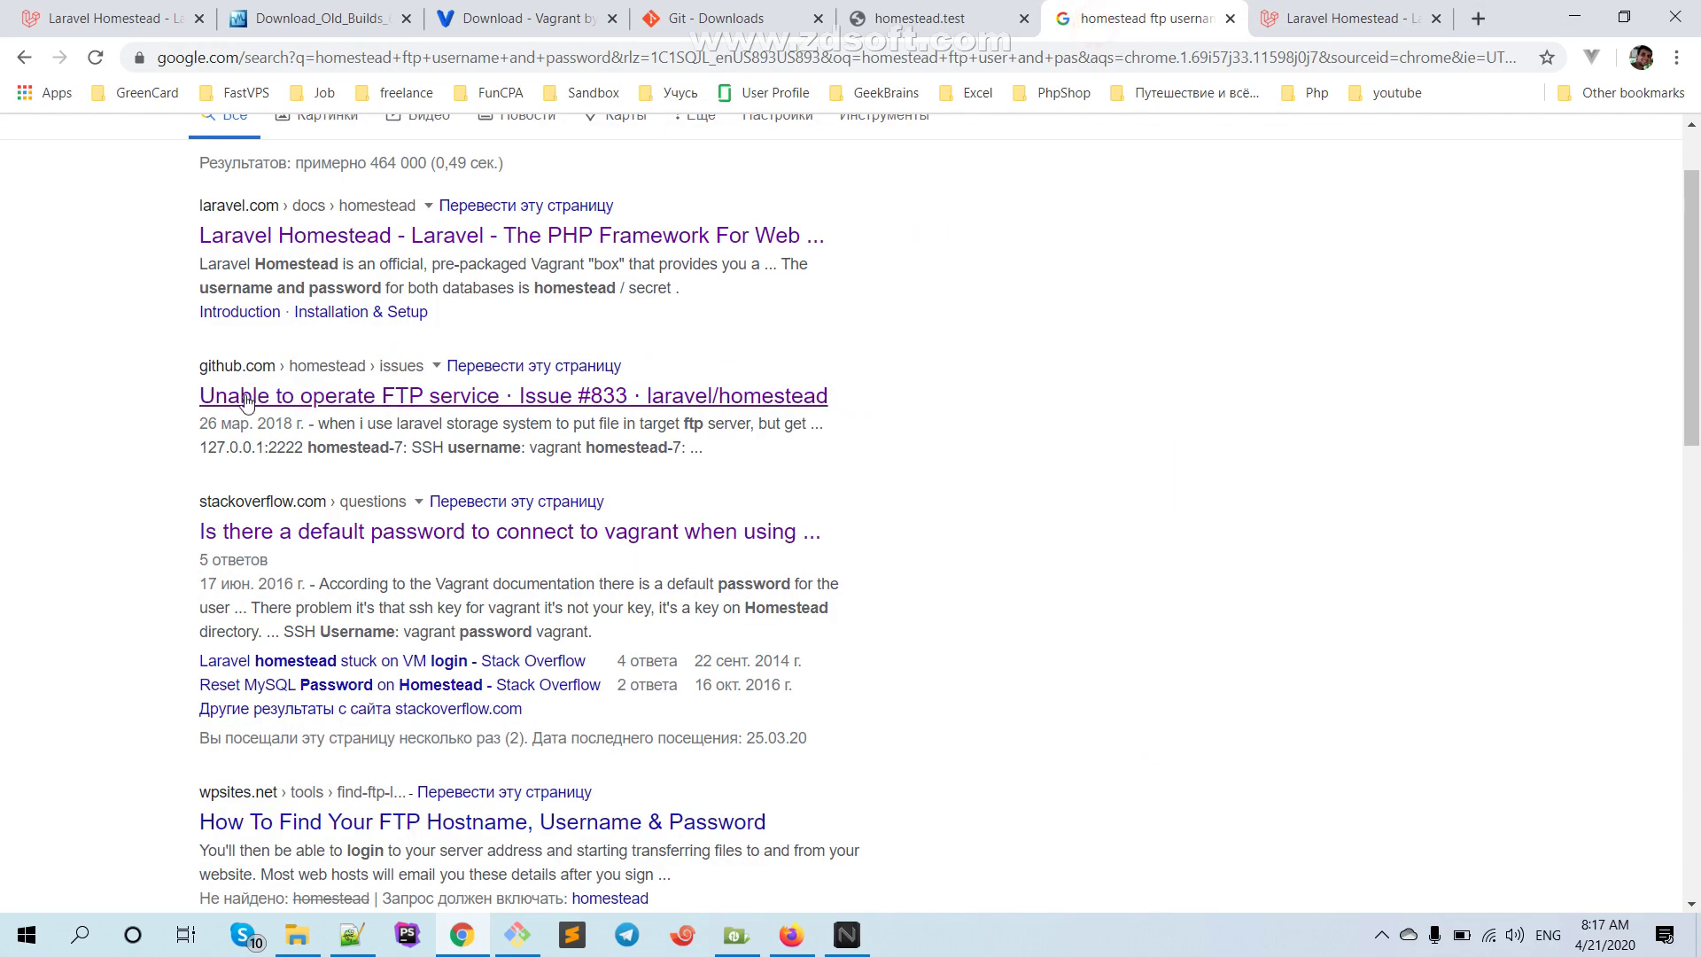
pyautogui.scroll(-1, 292, 416)
pyautogui.rightClick(383, 431)
pyautogui.click(429, 445)
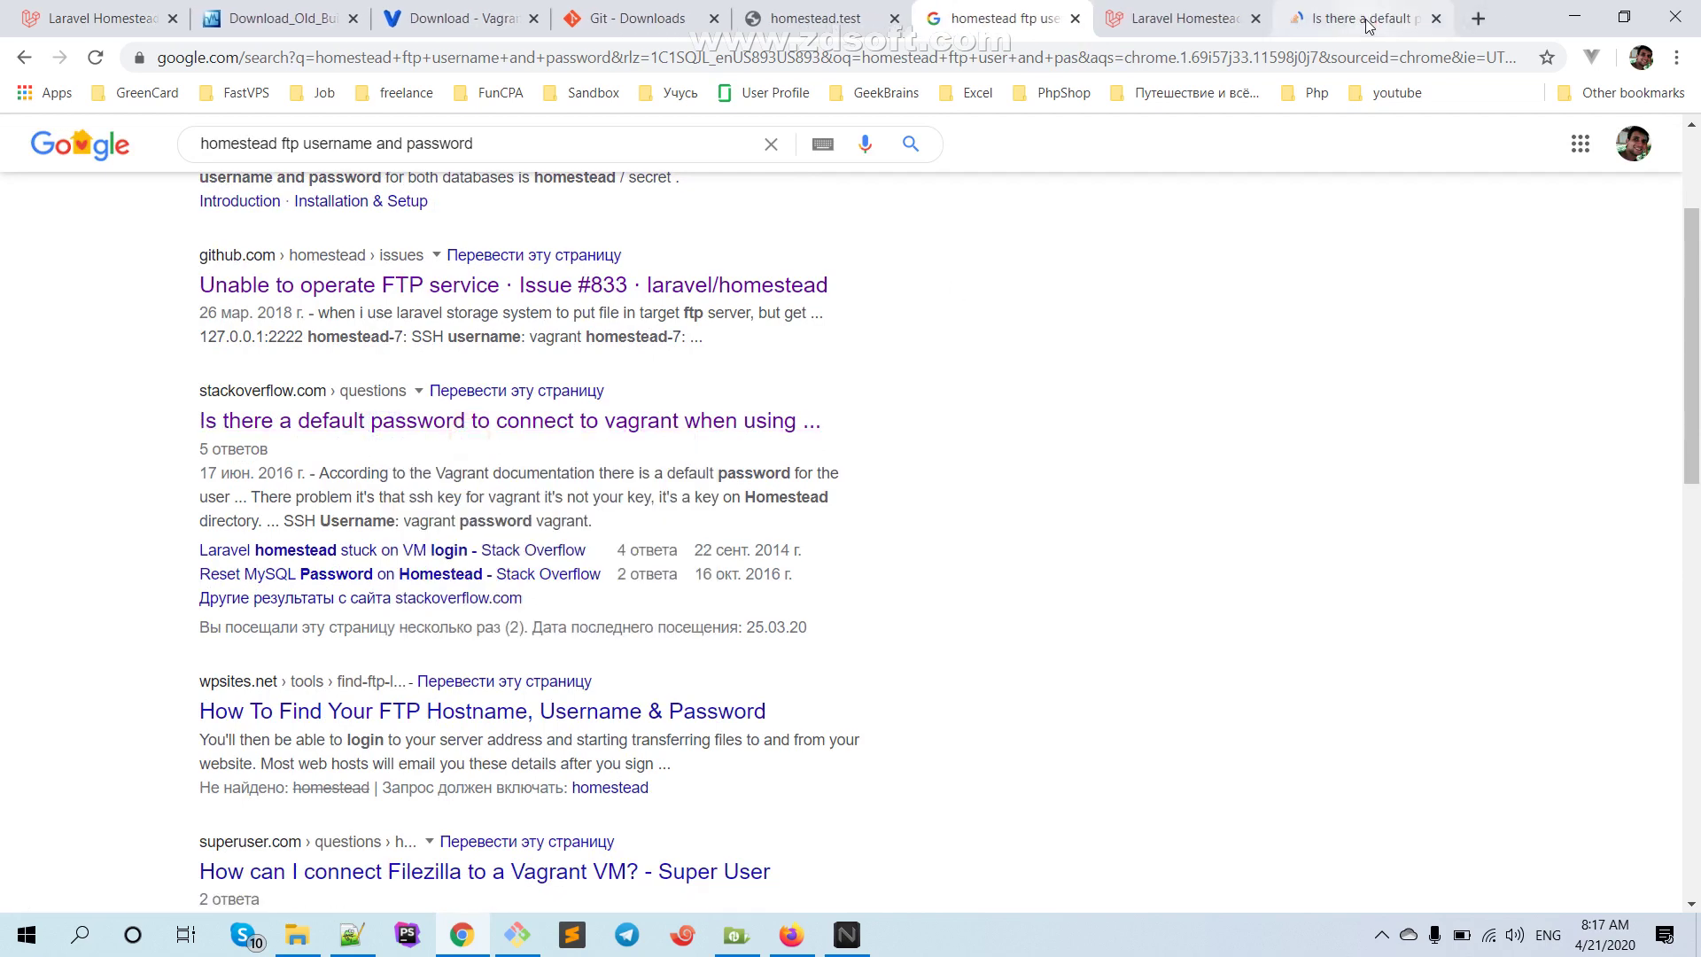
pyautogui.click(1368, 22)
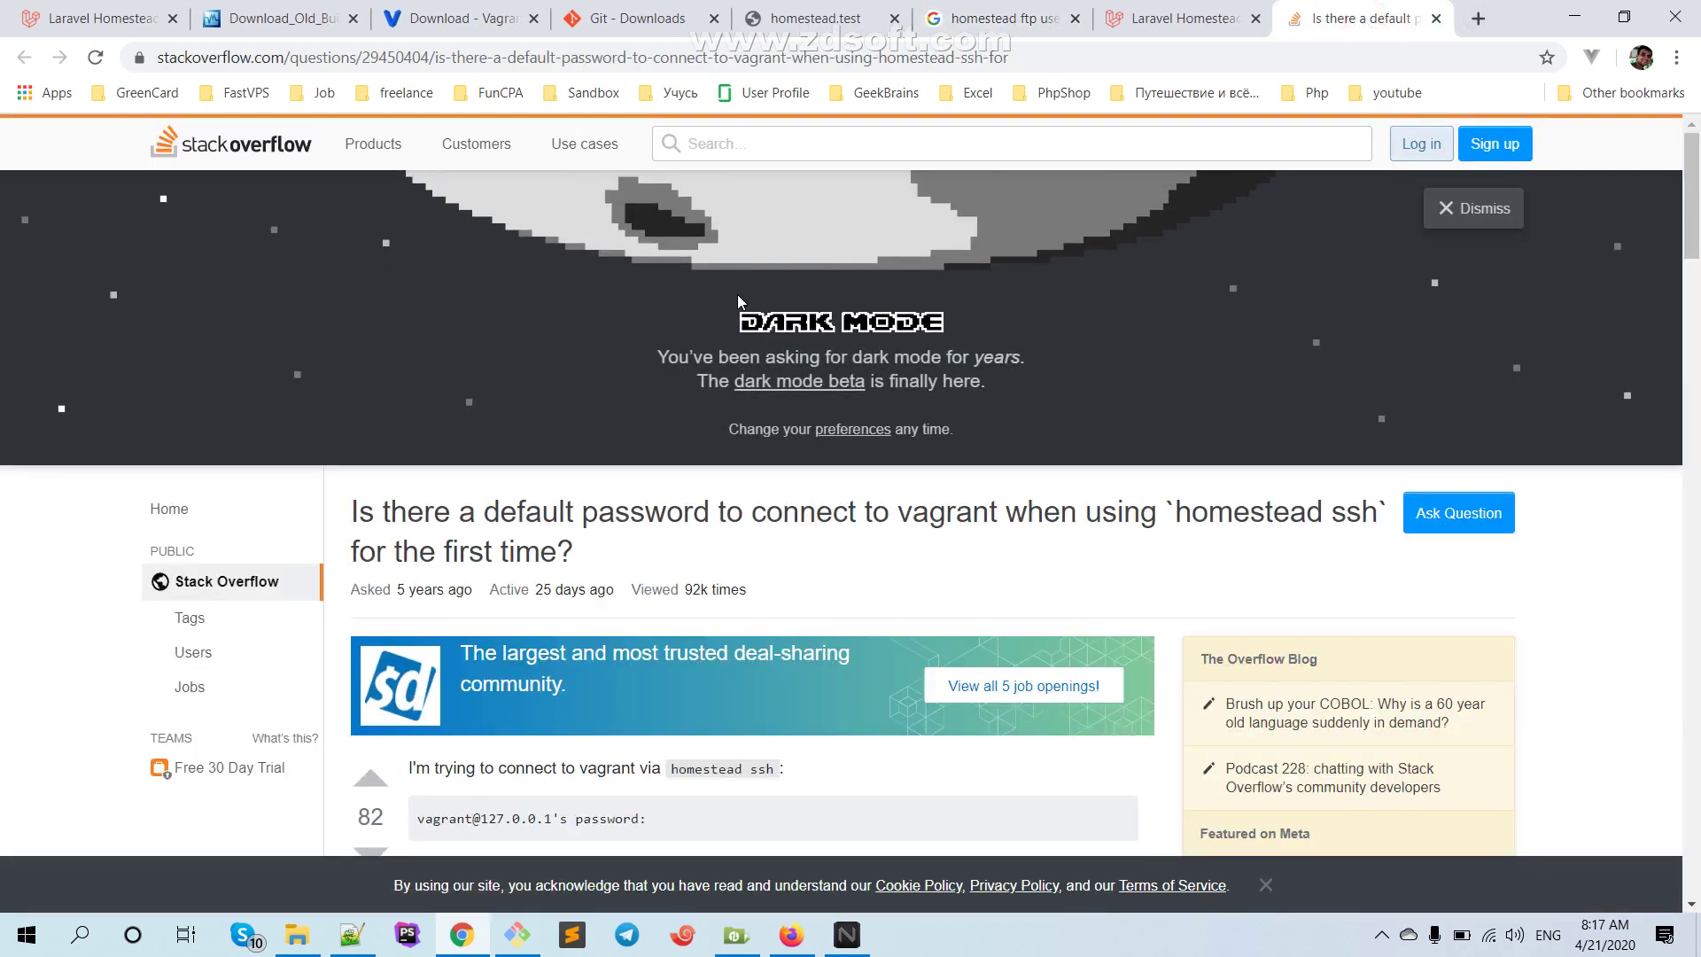
pyautogui.scroll(-3, 737, 294)
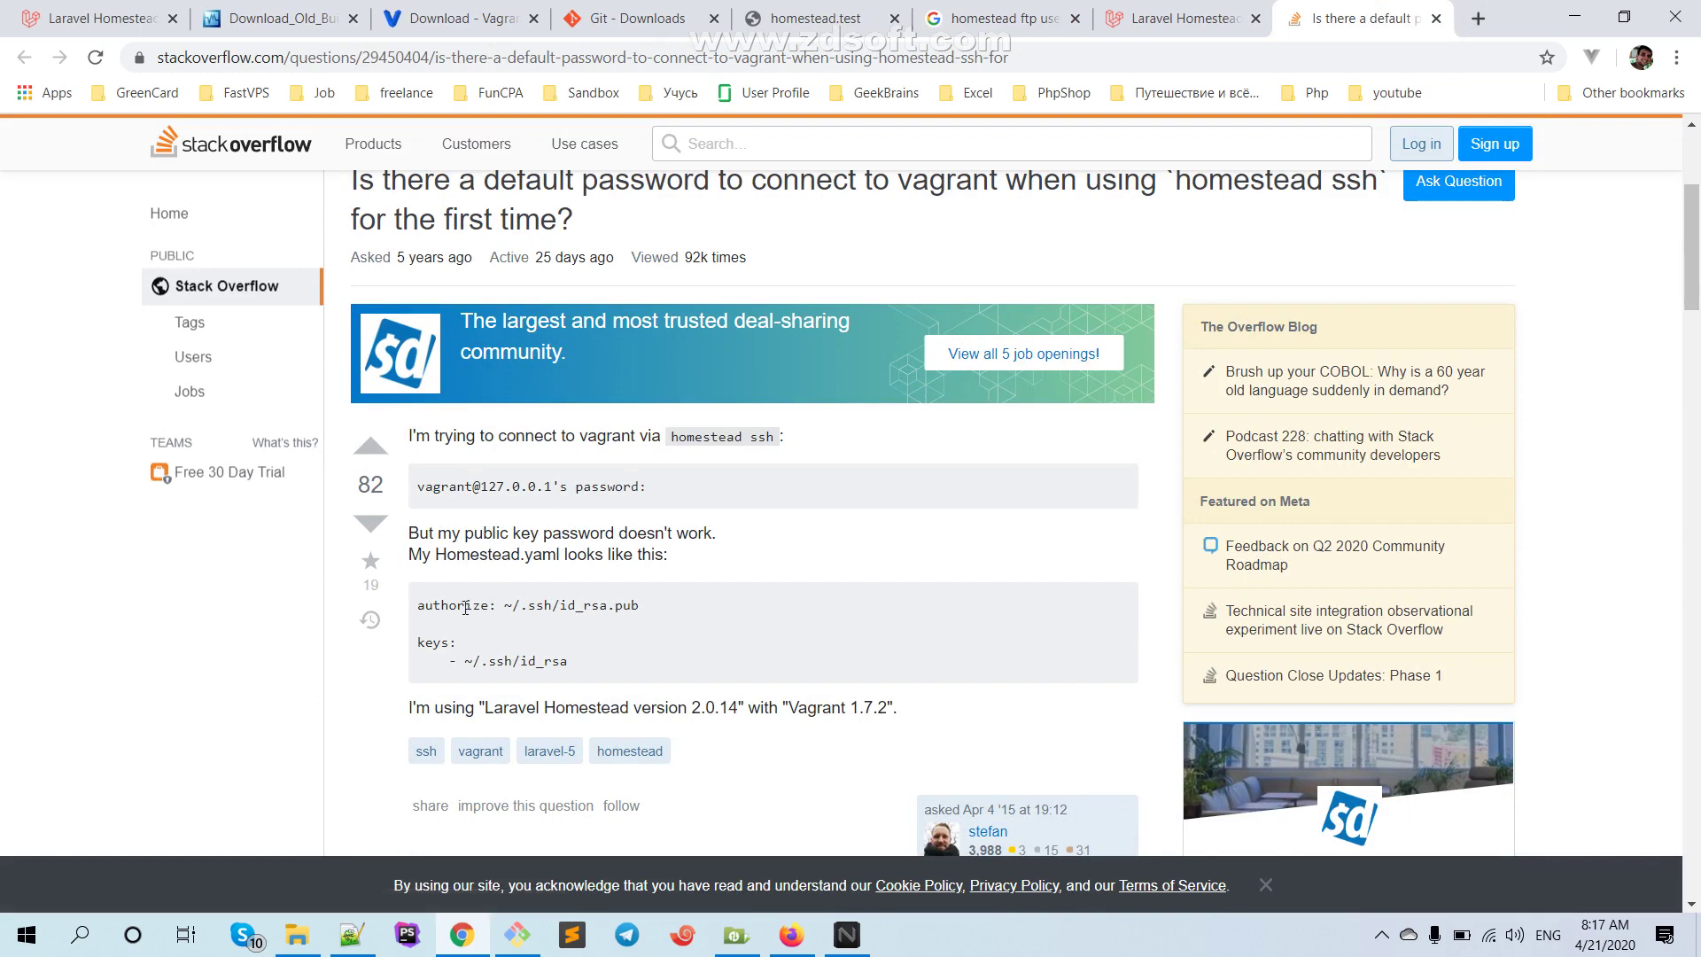
pyautogui.scroll(-1, 454, 465)
pyautogui.scroll(-5, 454, 464)
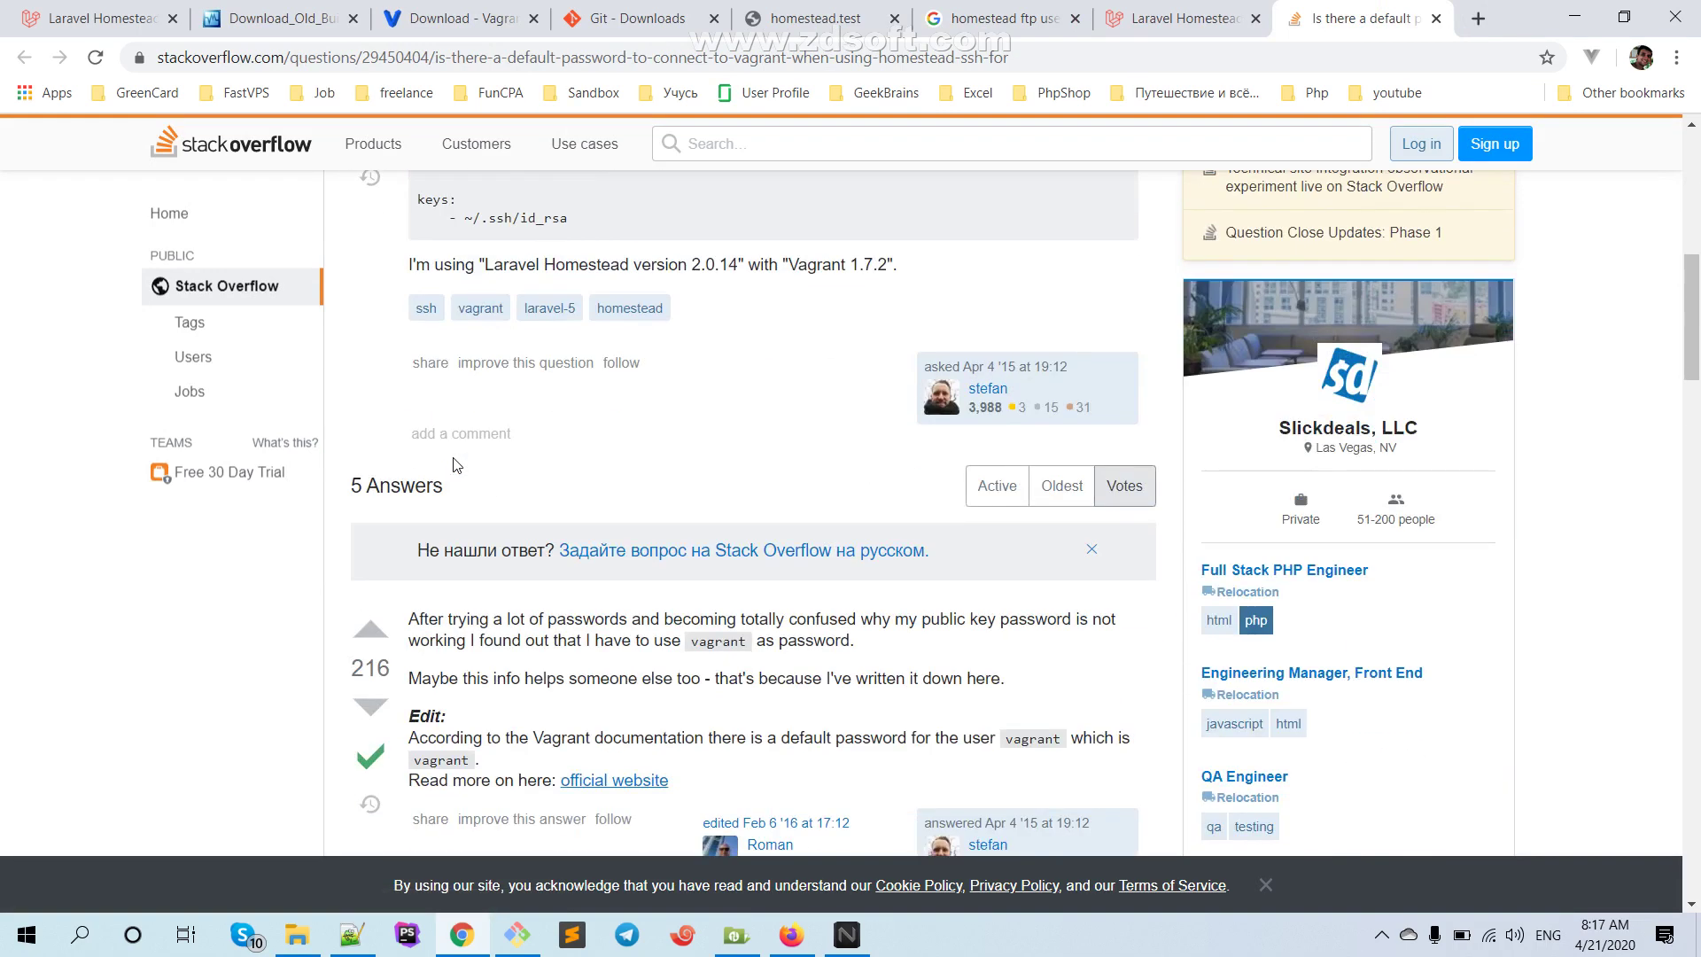
pyautogui.scroll(-1, 434, 461)
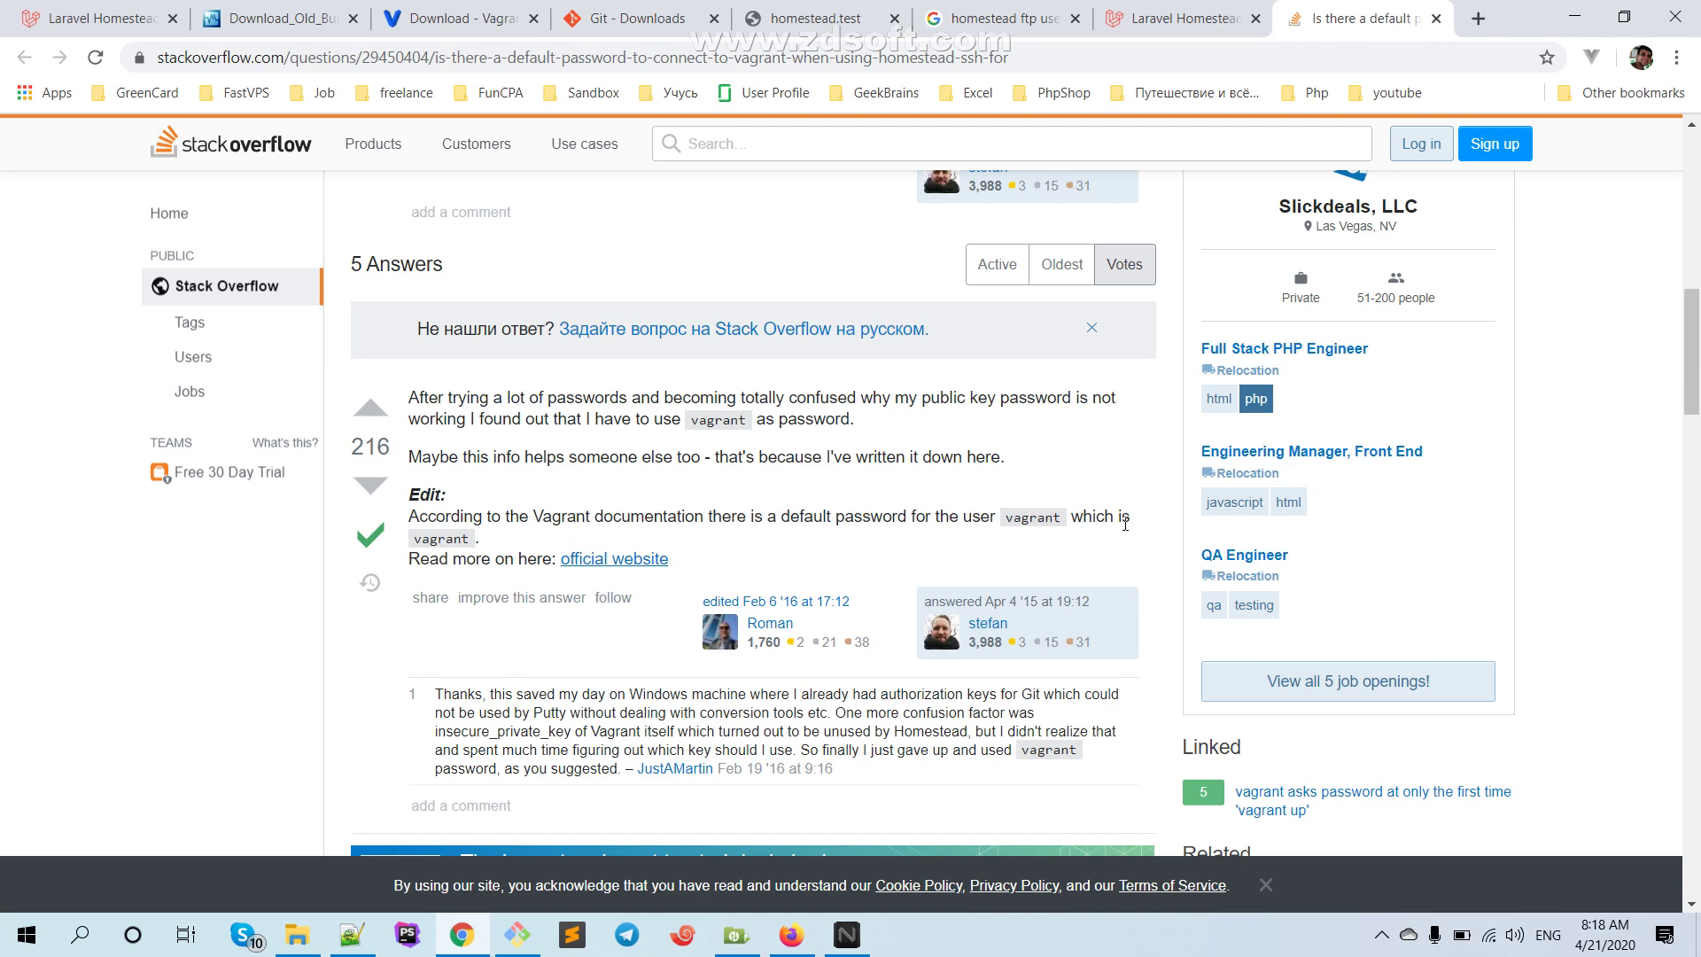
pyautogui.scroll(-3, 771, 539)
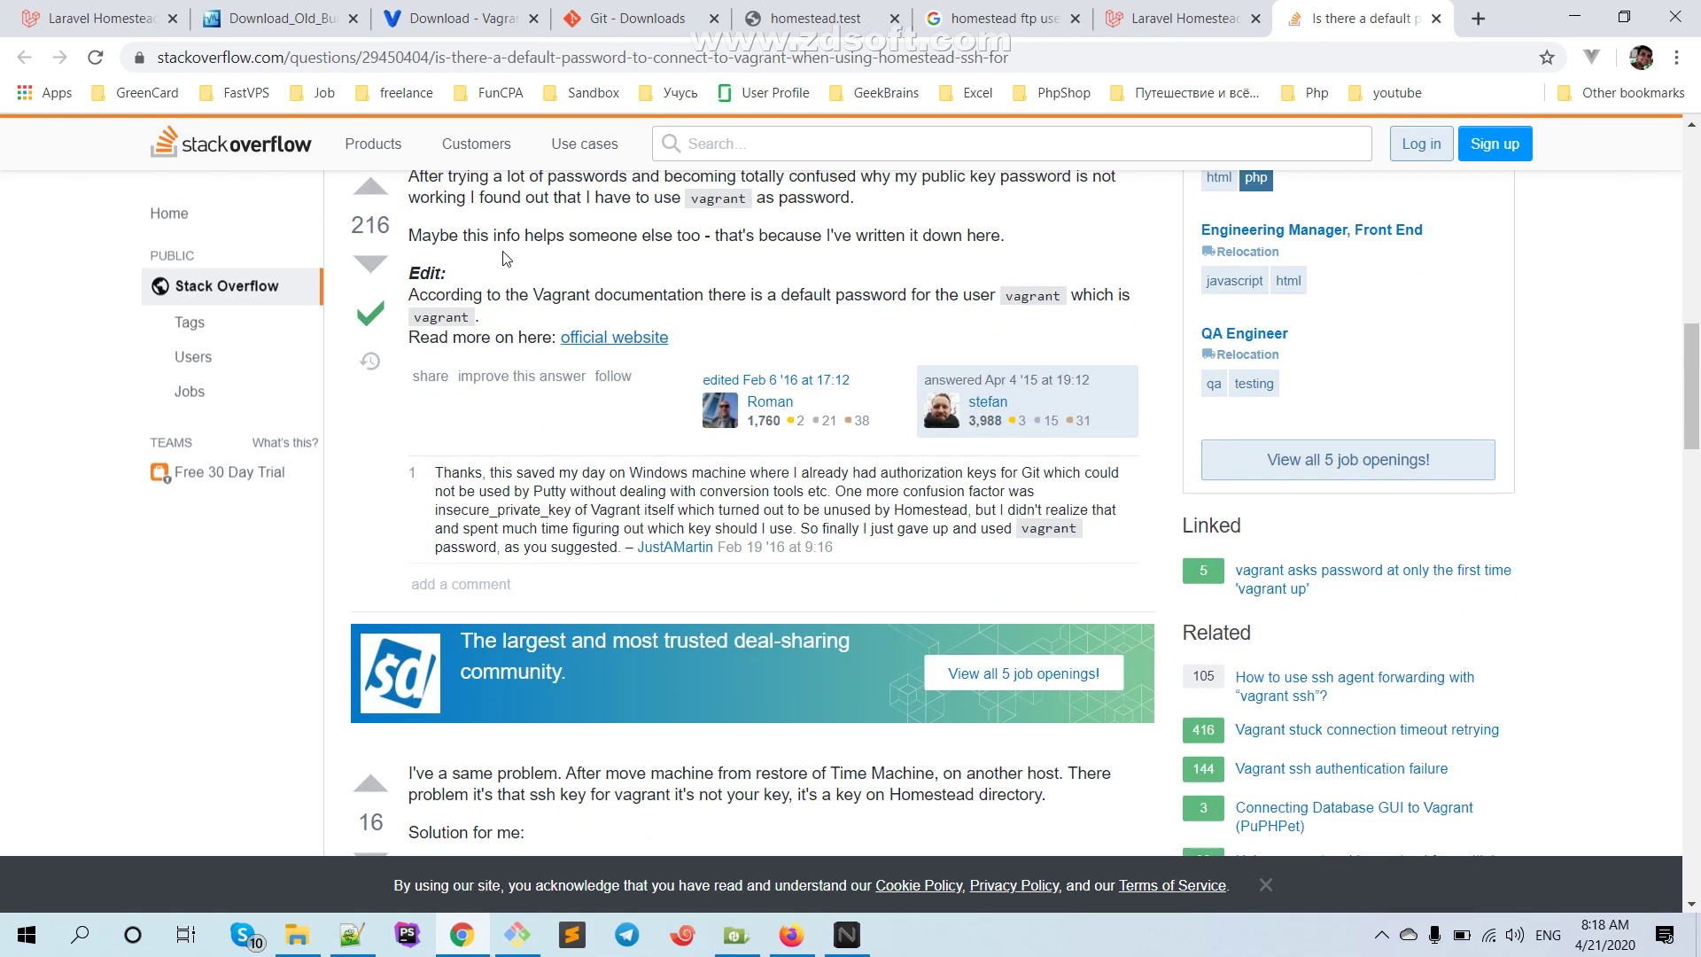
# Change the TestHomestead session's user name and password to vagrant
pyautogui.click(749, 944)
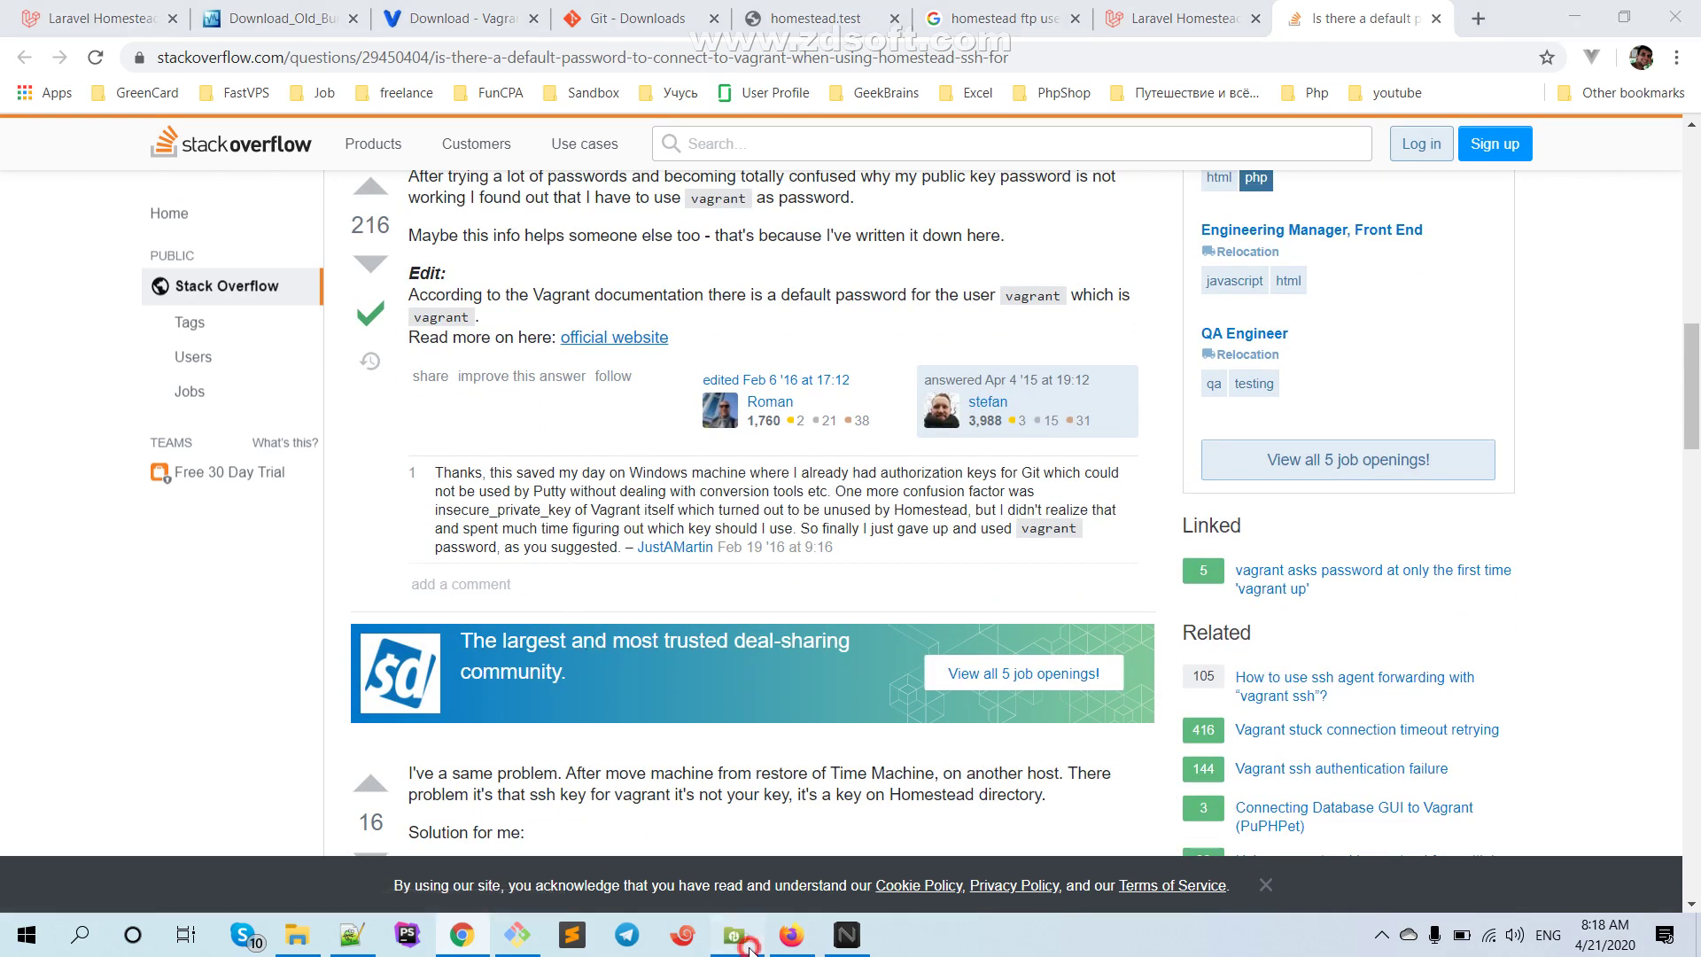
pyautogui.click(157, 69)
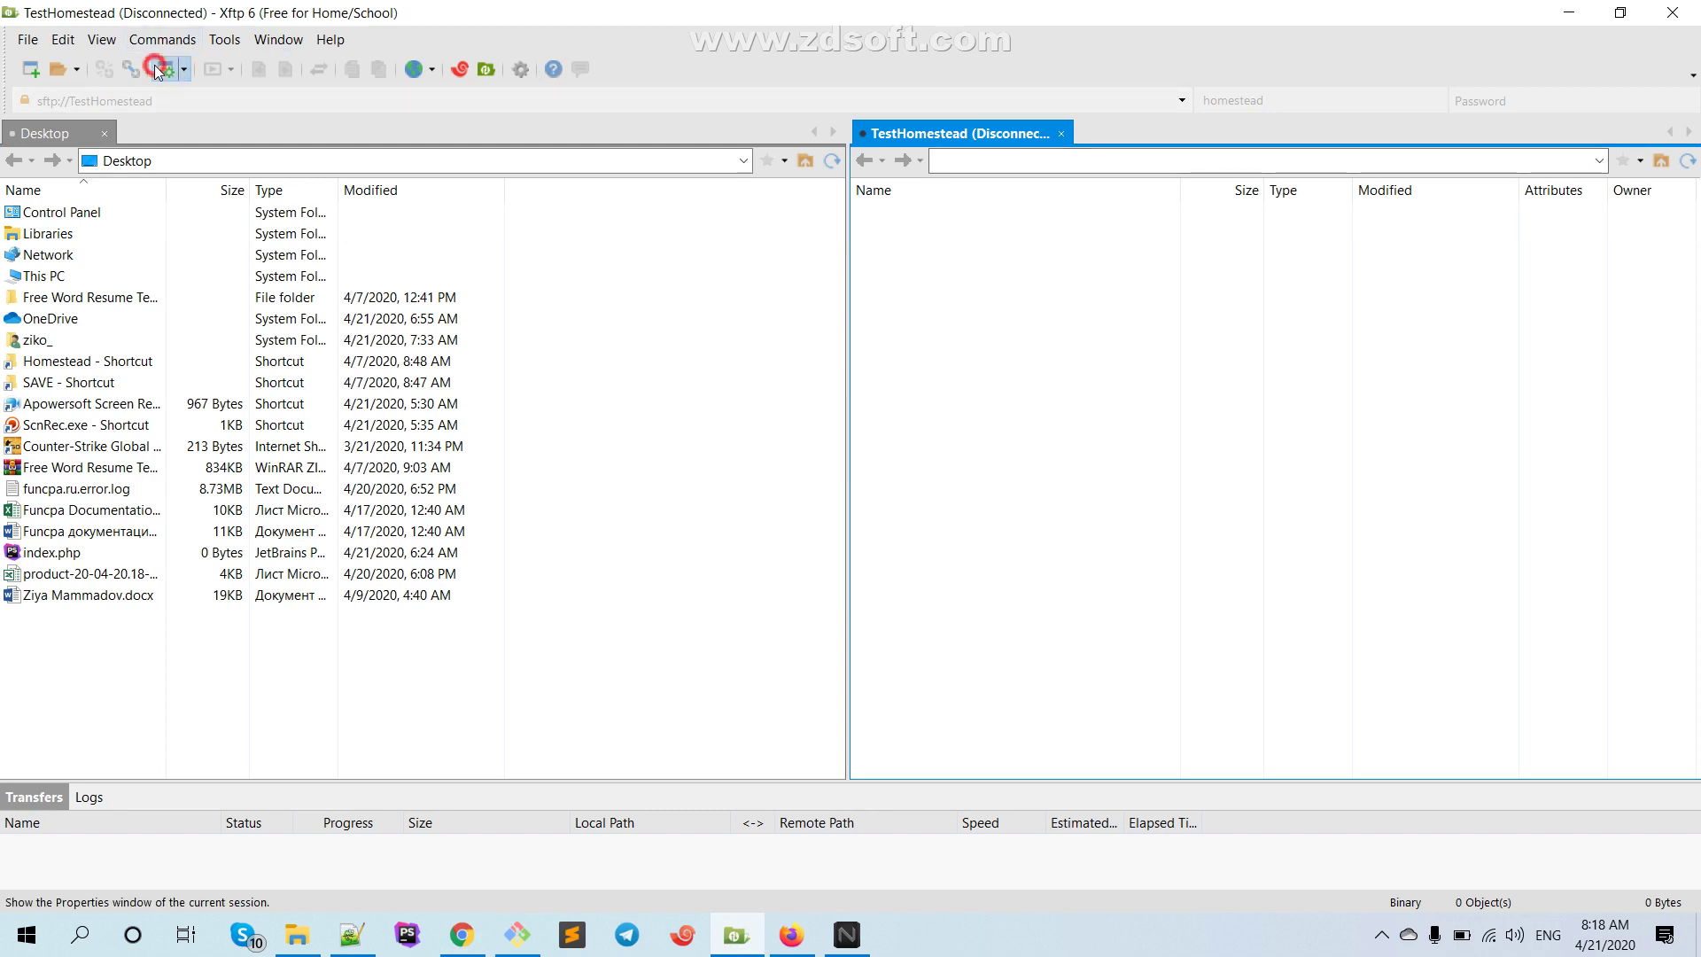
pyautogui.moveTo(895, 577); pyautogui.dragTo(597, 573)
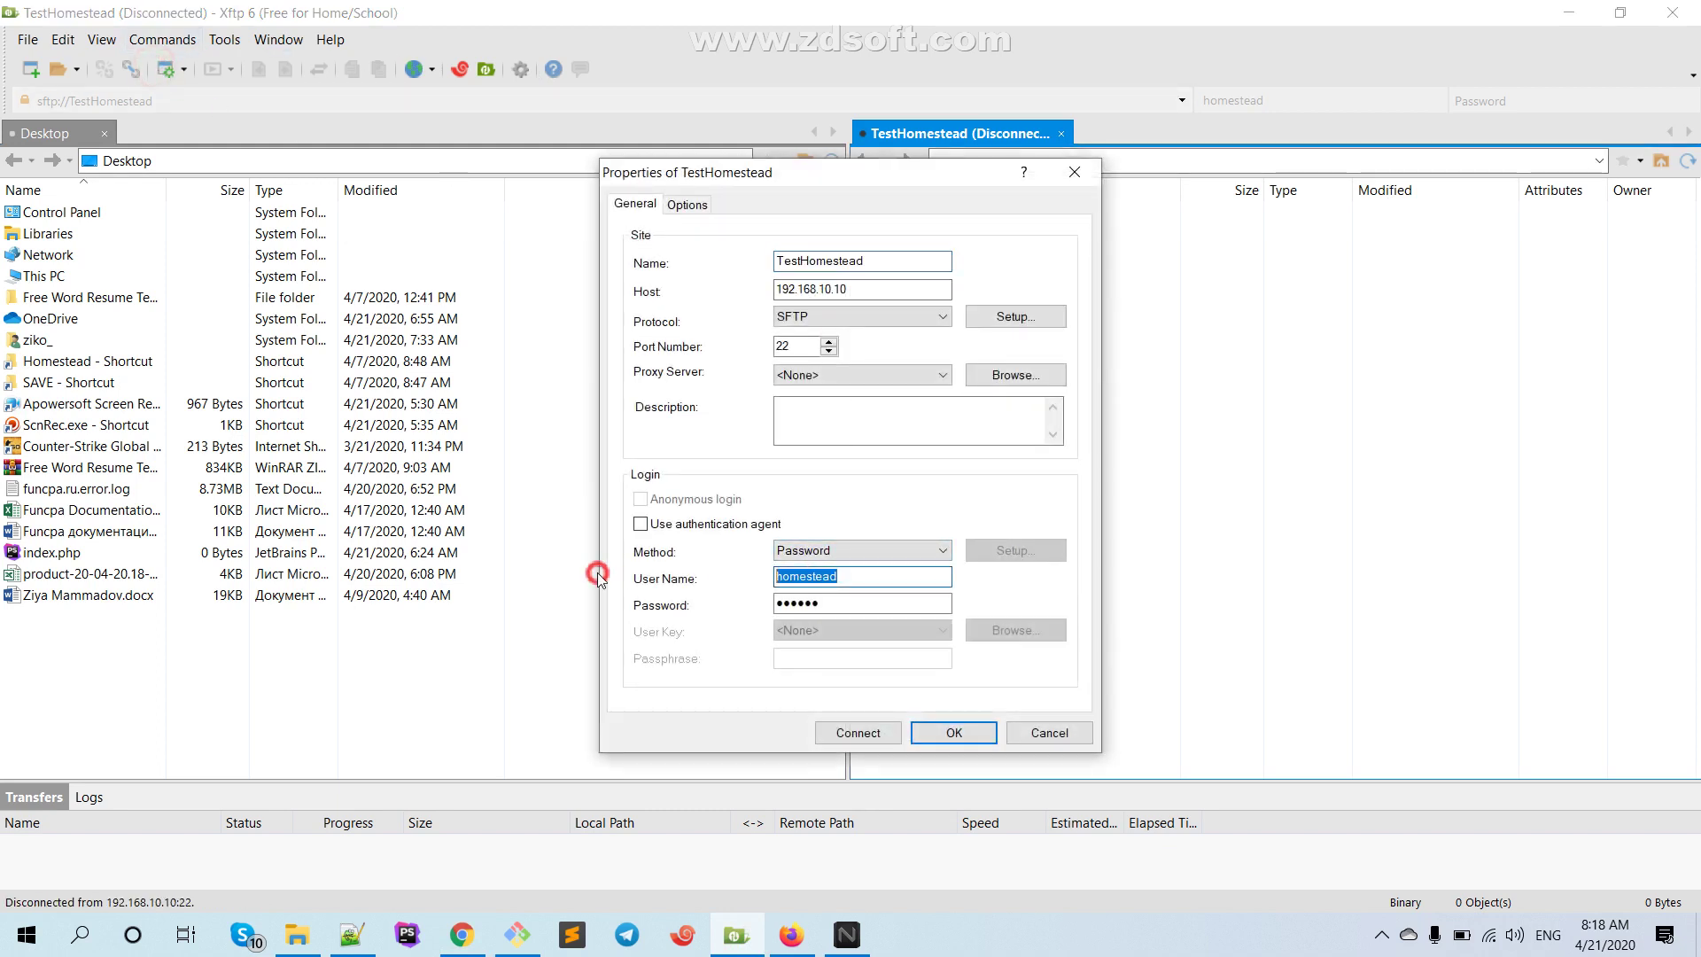
pyautogui.write('b')
pyautogui.press('BackSpace')
pyautogui.write('vagrant')
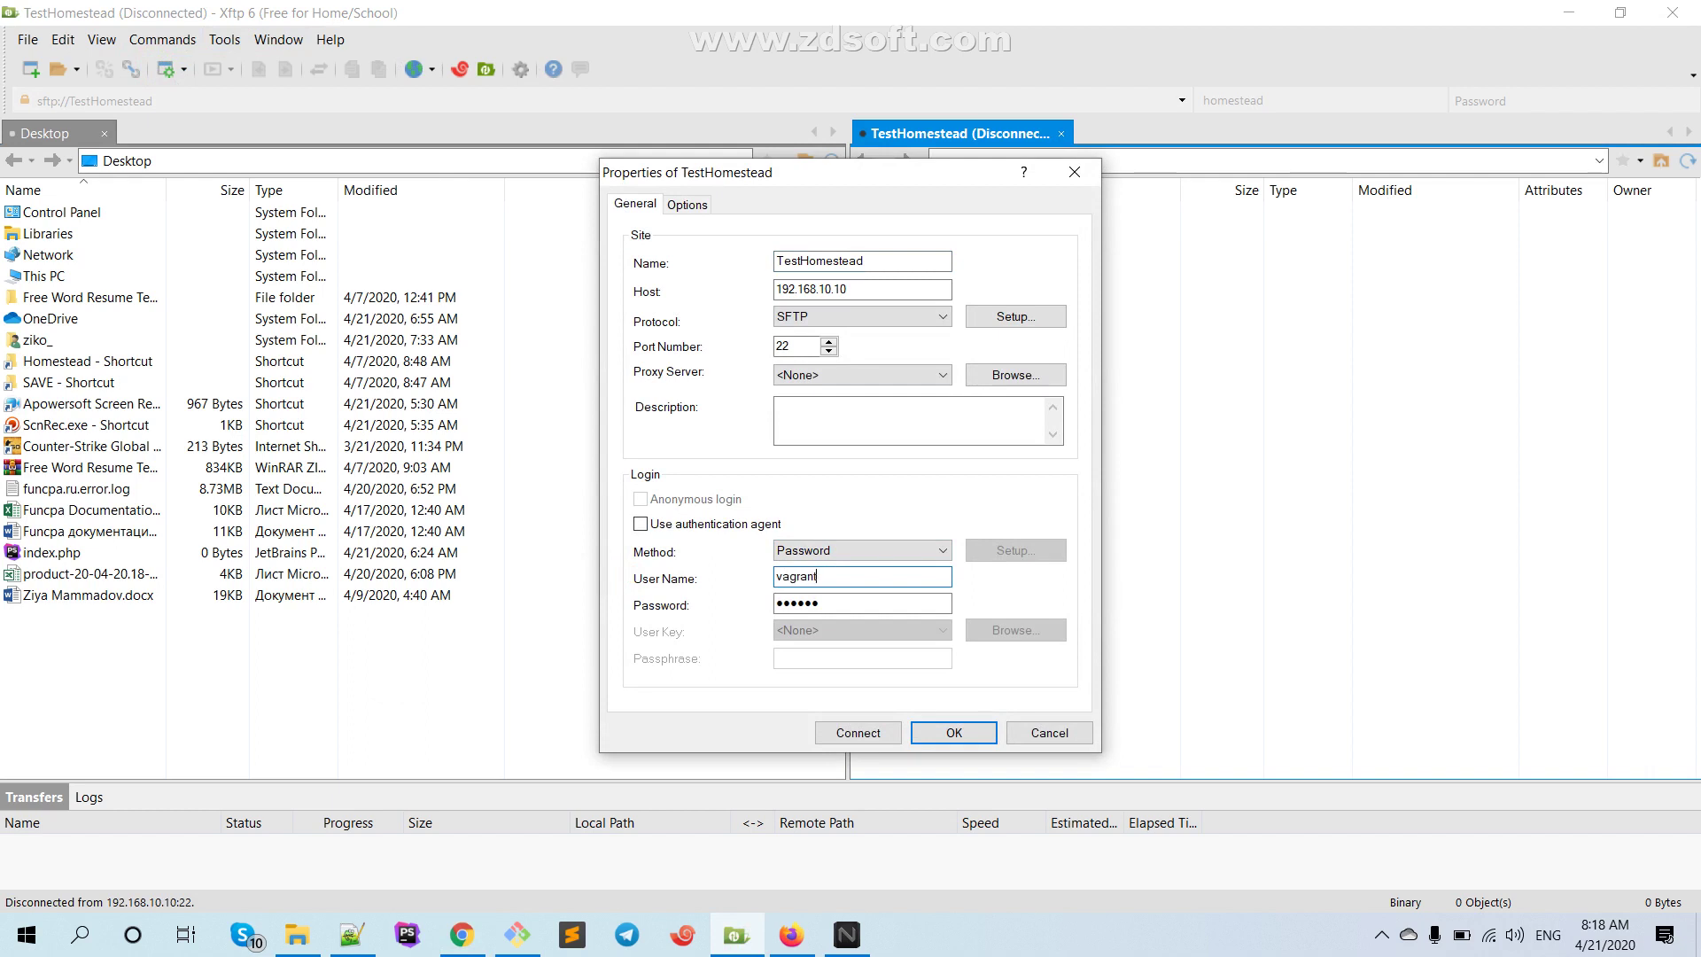
pyautogui.press('Tab')
pyautogui.write('vagrant')
pyautogui.click(921, 732)
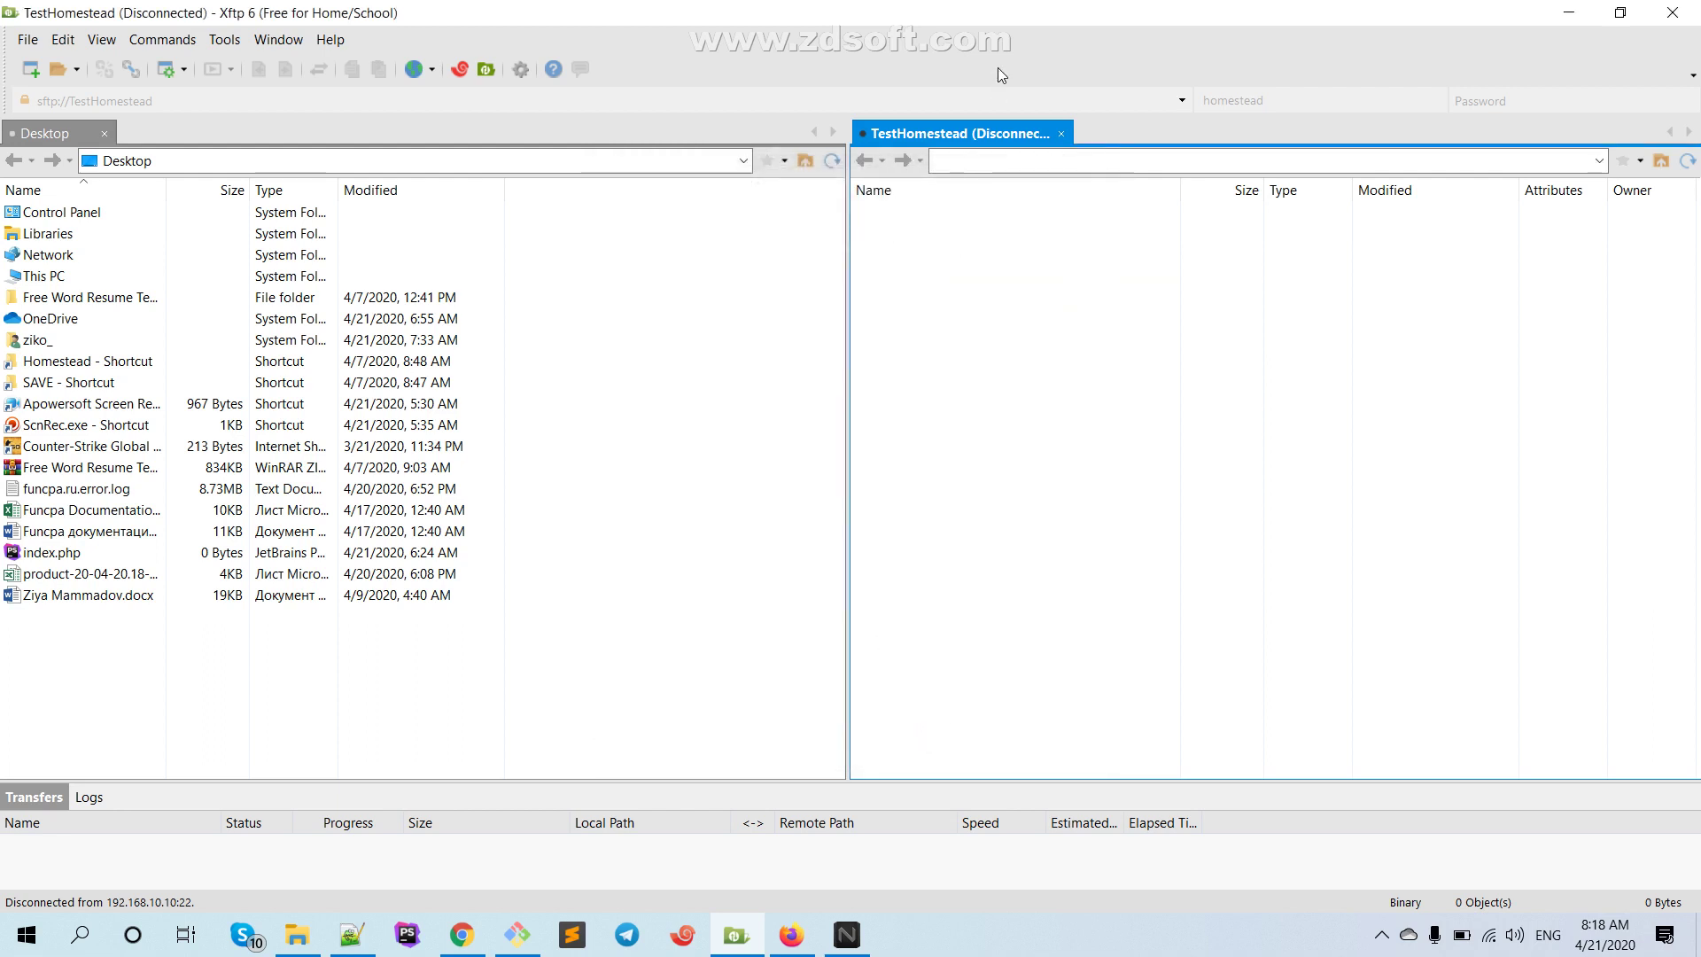
# Reconnect and open /home/vagrant/code/website on the server, showing index.php
pyautogui.click(131, 69)
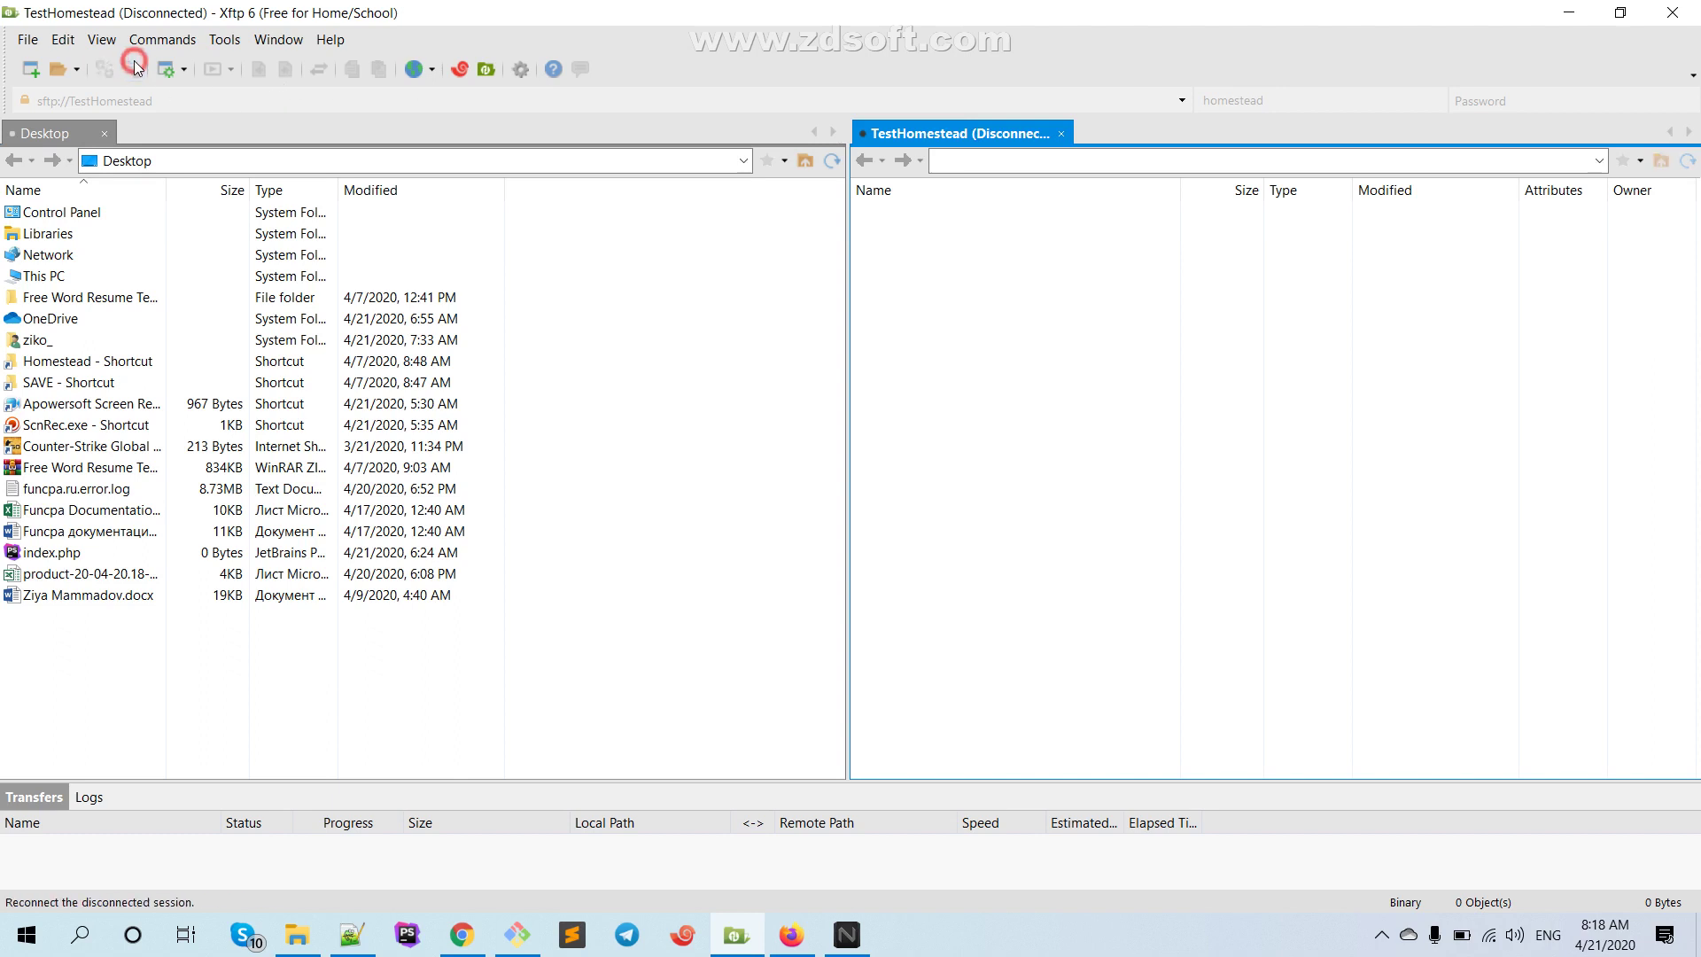
pyautogui.doubleClick(957, 233)
pyautogui.doubleClick(953, 228)
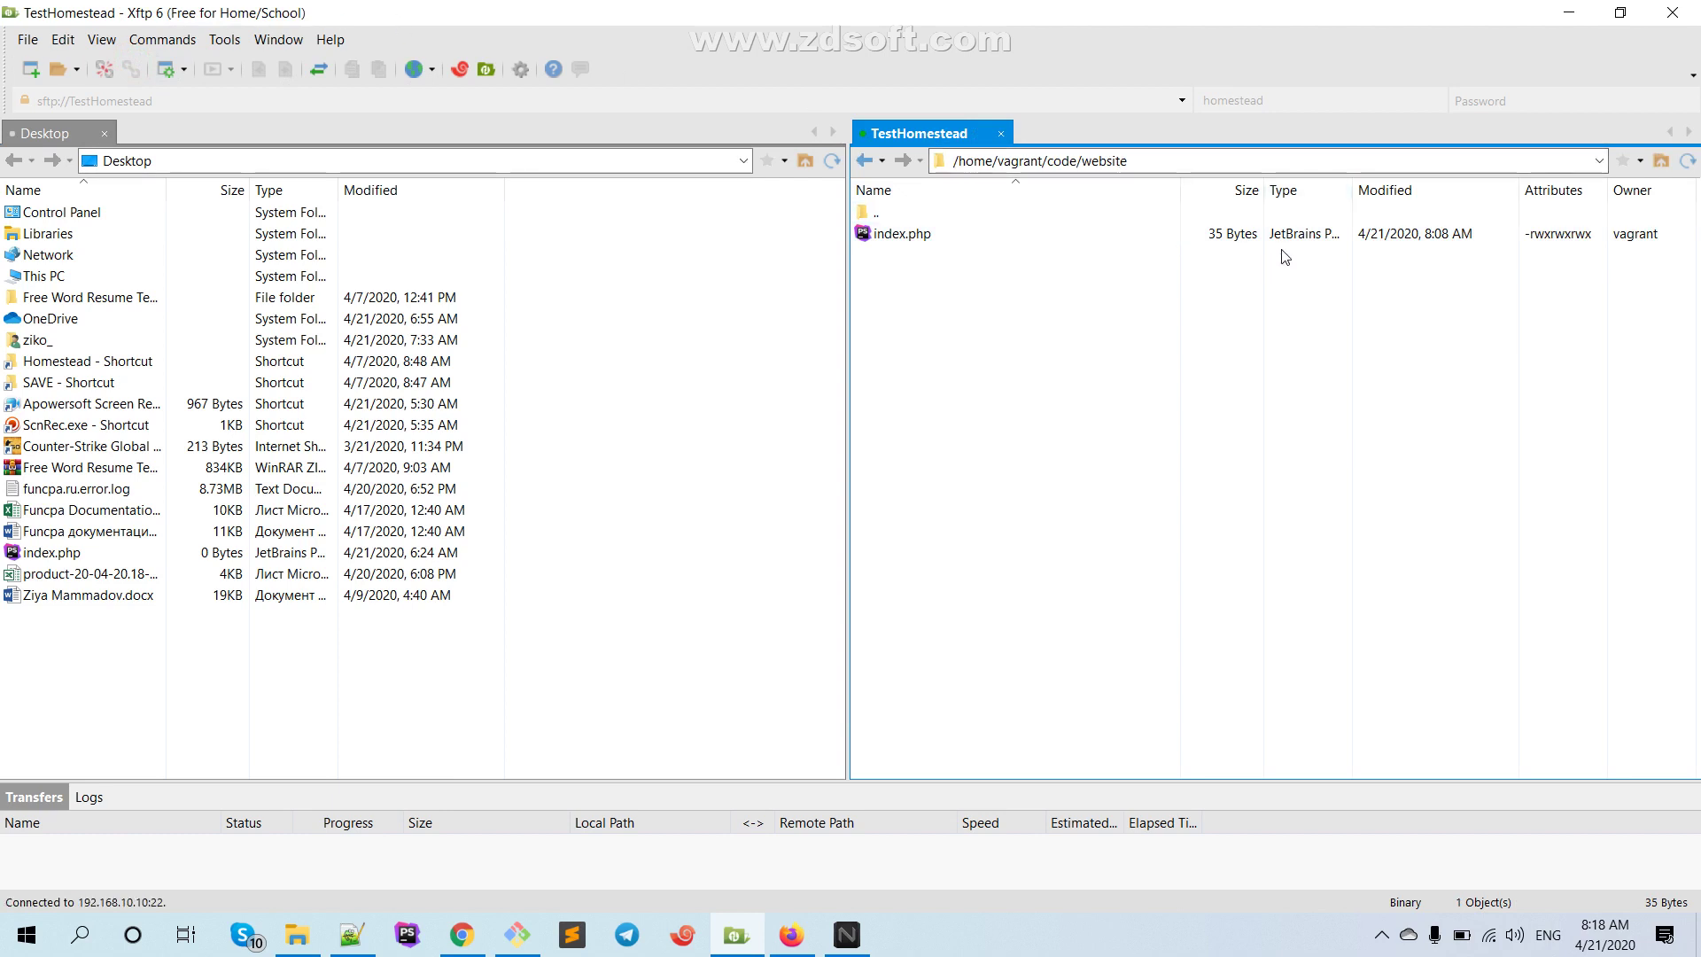
# Open Xshell from Xftp, run clear and ls to show index.php, then minimize Xshell and Xftp
pyautogui.click(464, 69)
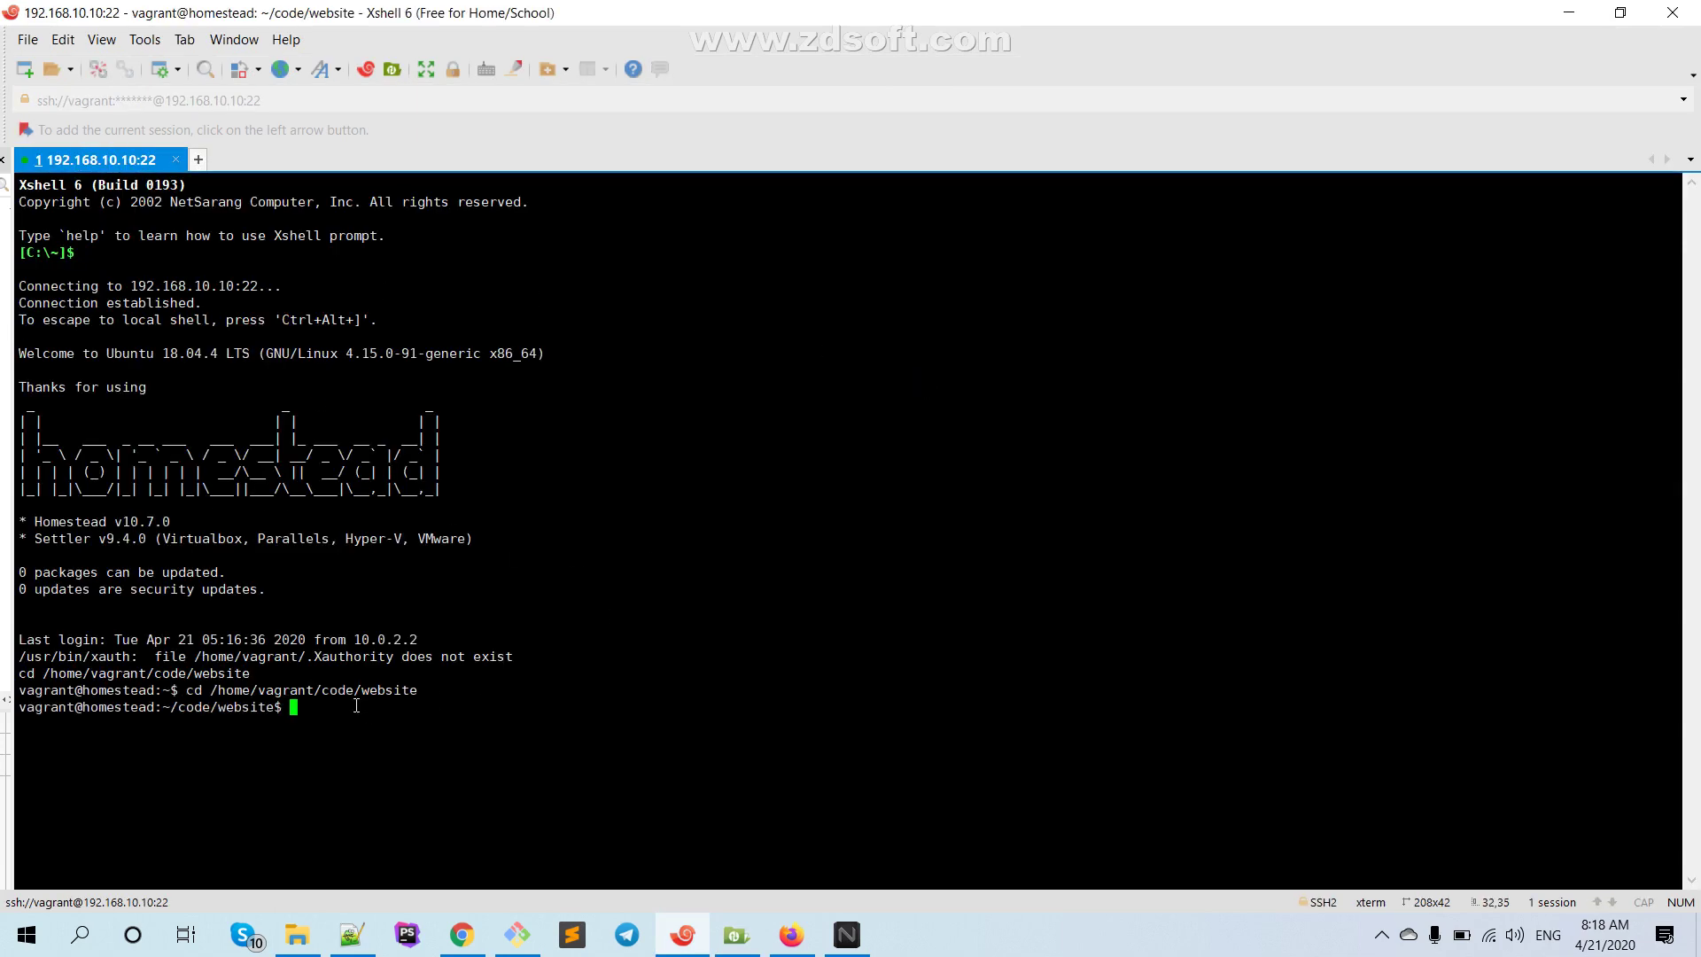
pyautogui.write('clear')
pyautogui.press('Return')
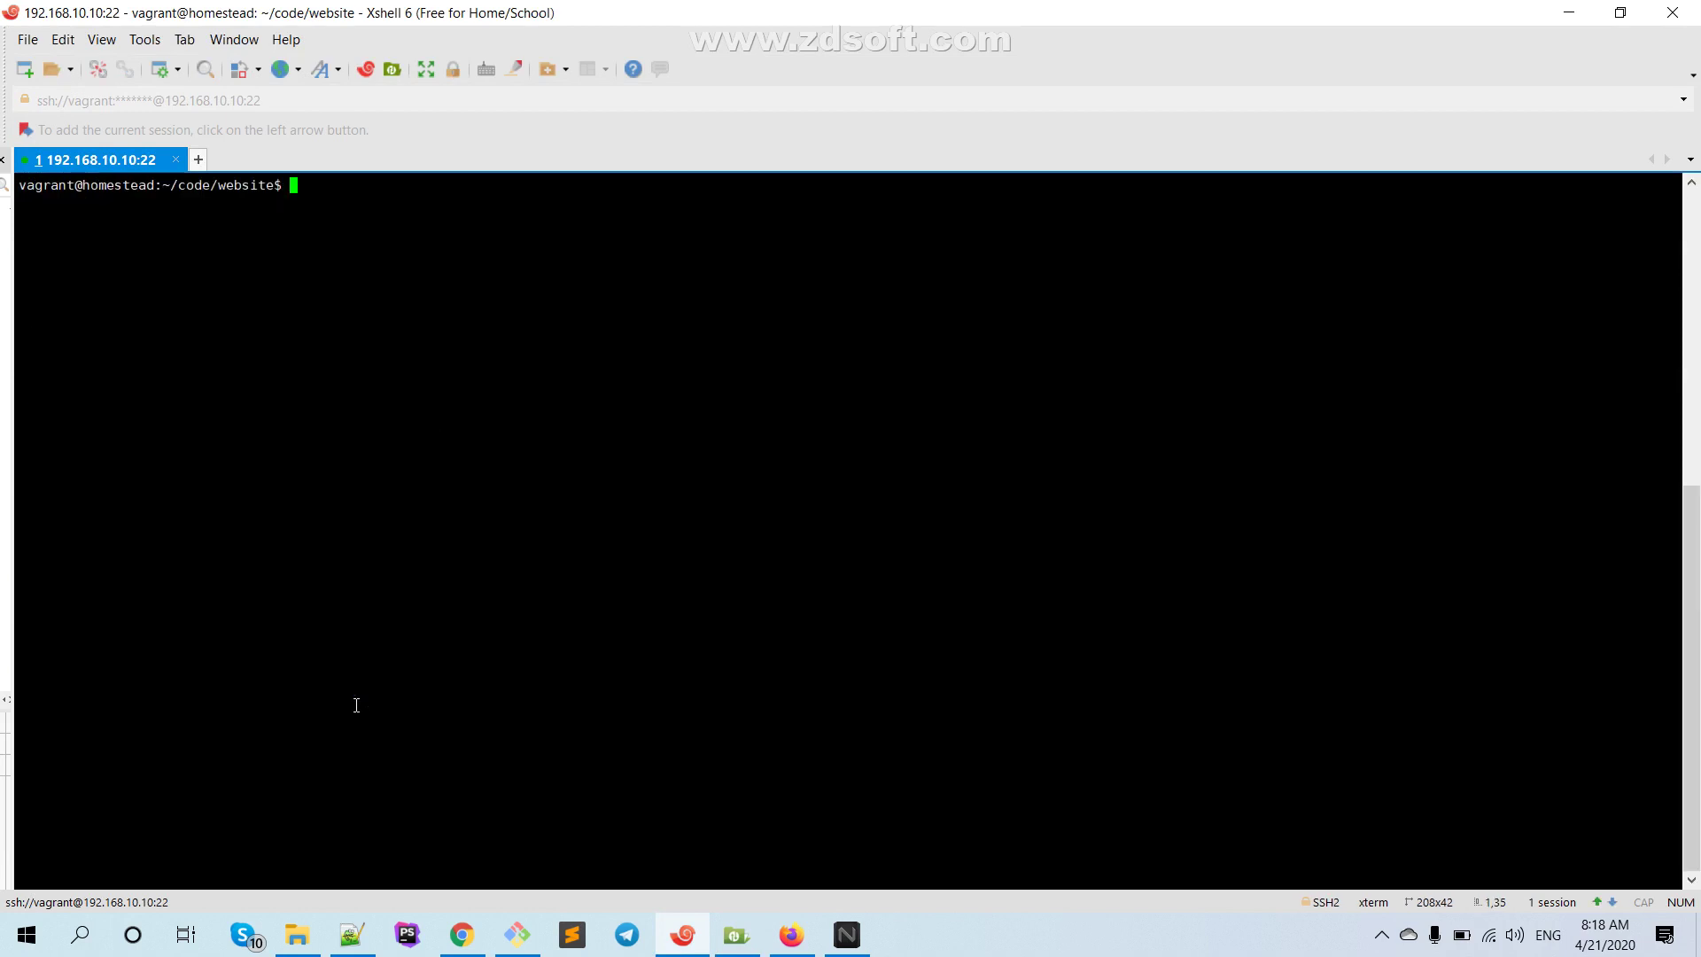
pyautogui.write('ls')
pyautogui.press('Return')
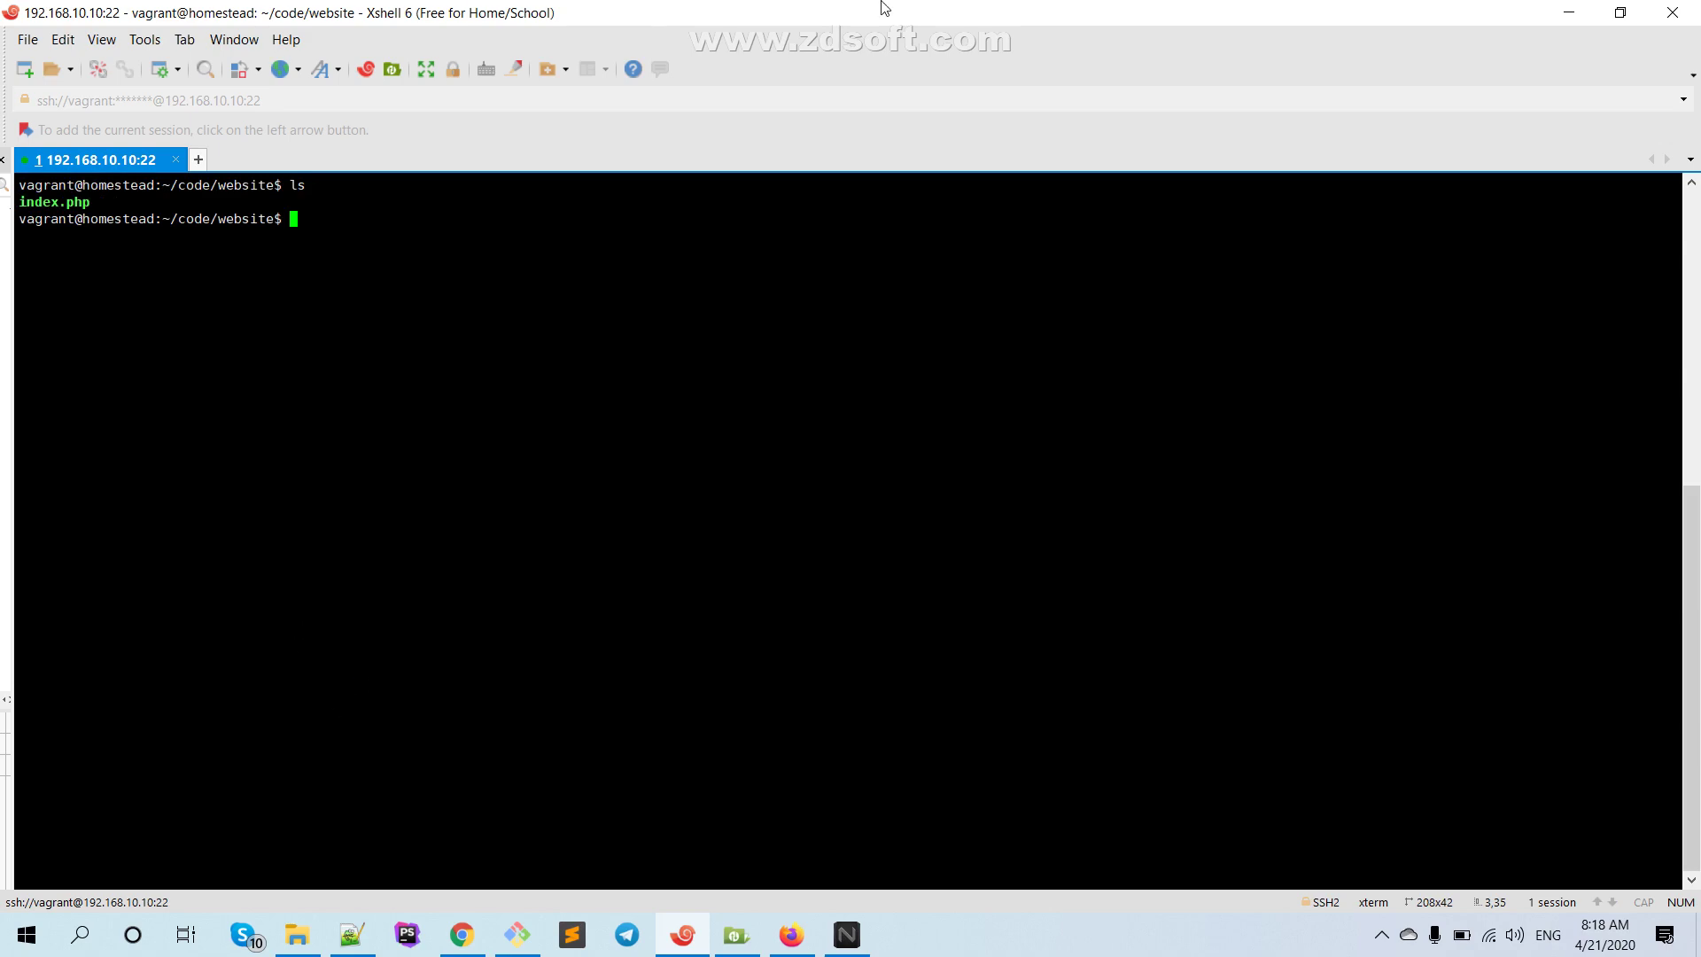
pyautogui.click(1569, 13)
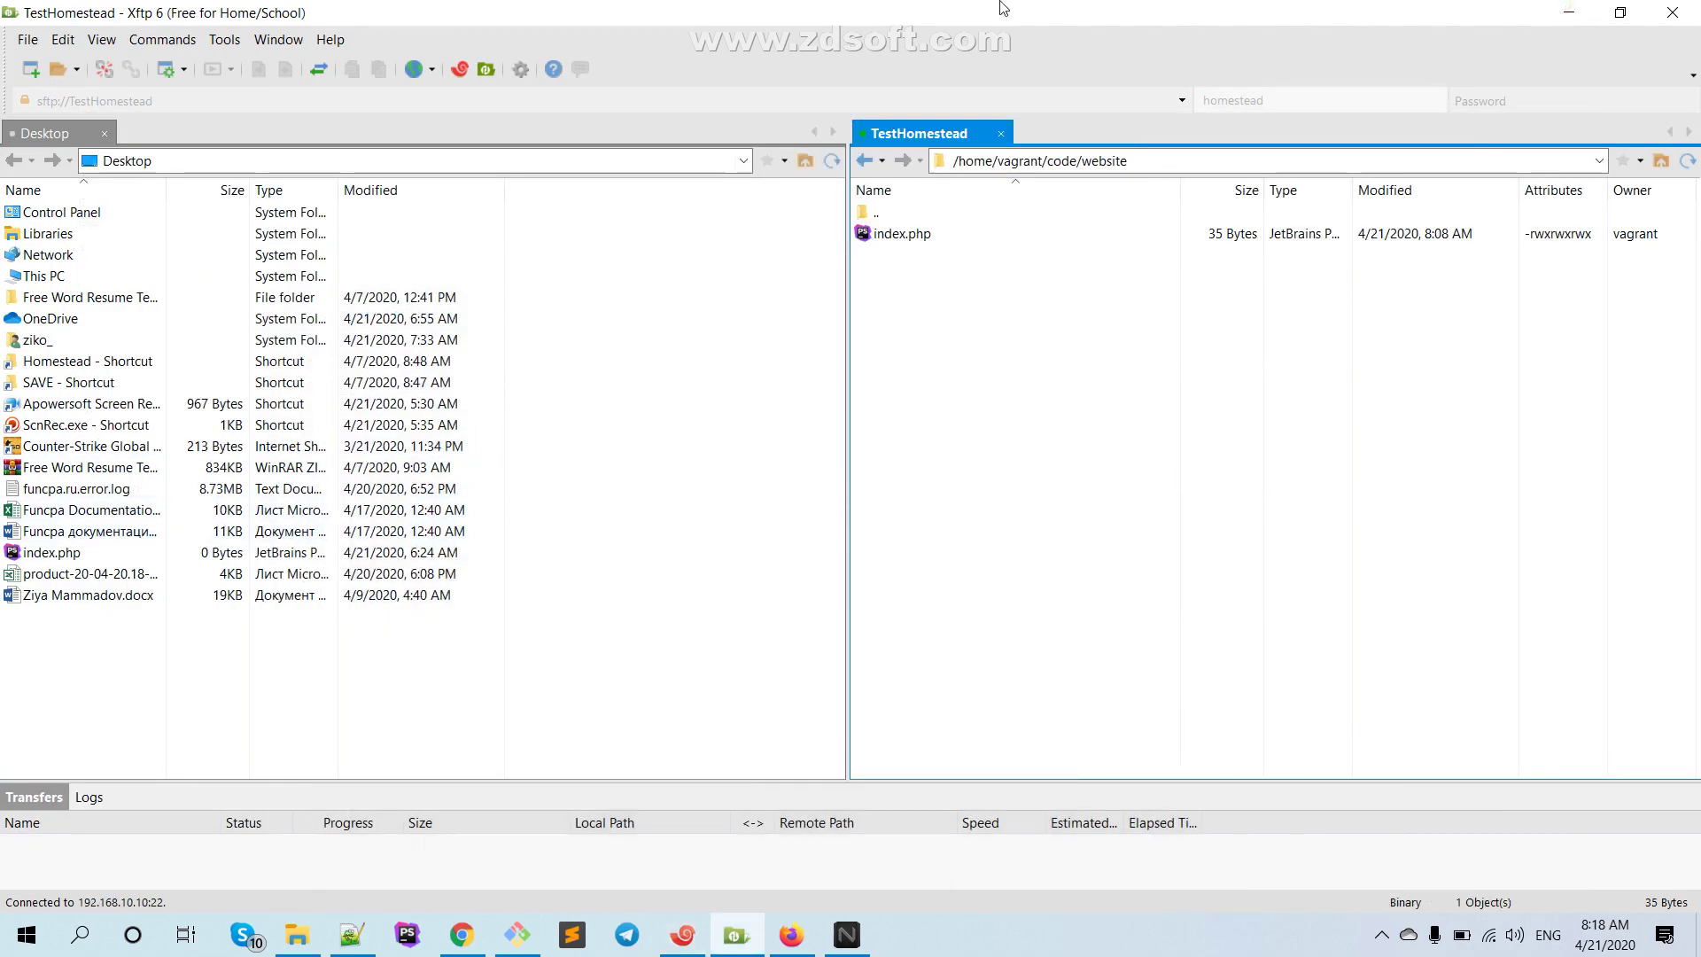
pyautogui.click(1568, 13)
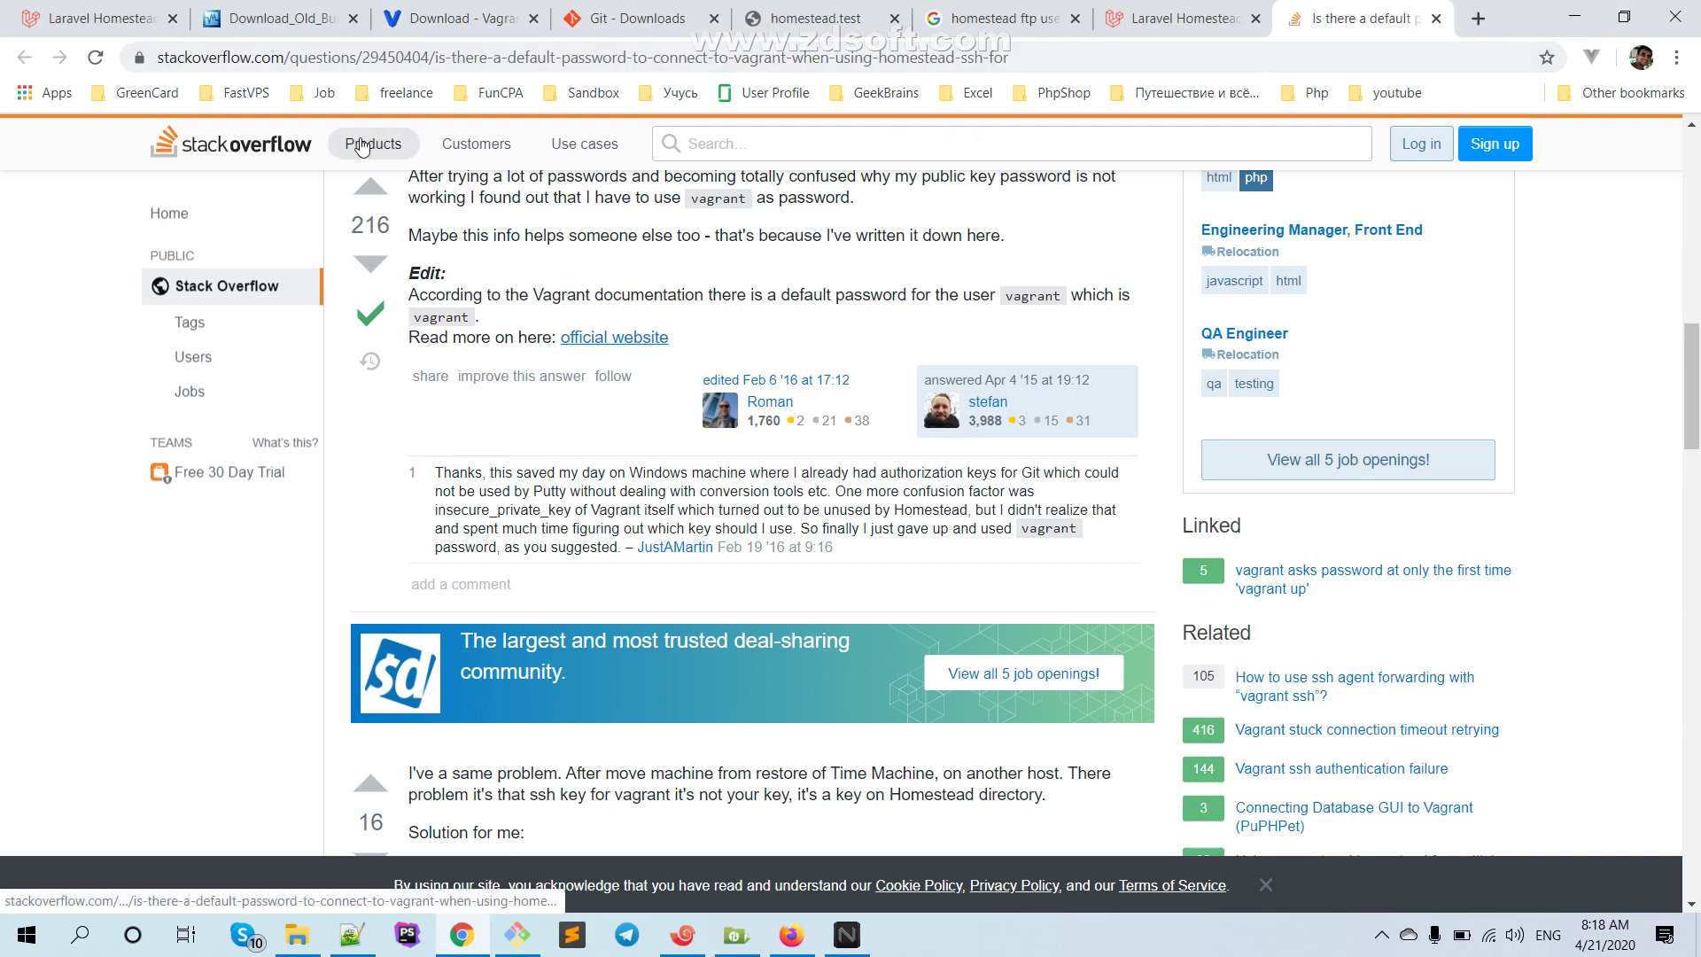
# Glance over the VirtualBox, Vagrant and Git download tabs, then scroll the Laravel Homestead docs to Database Backups and Snapshots
pyautogui.click(307, 10)
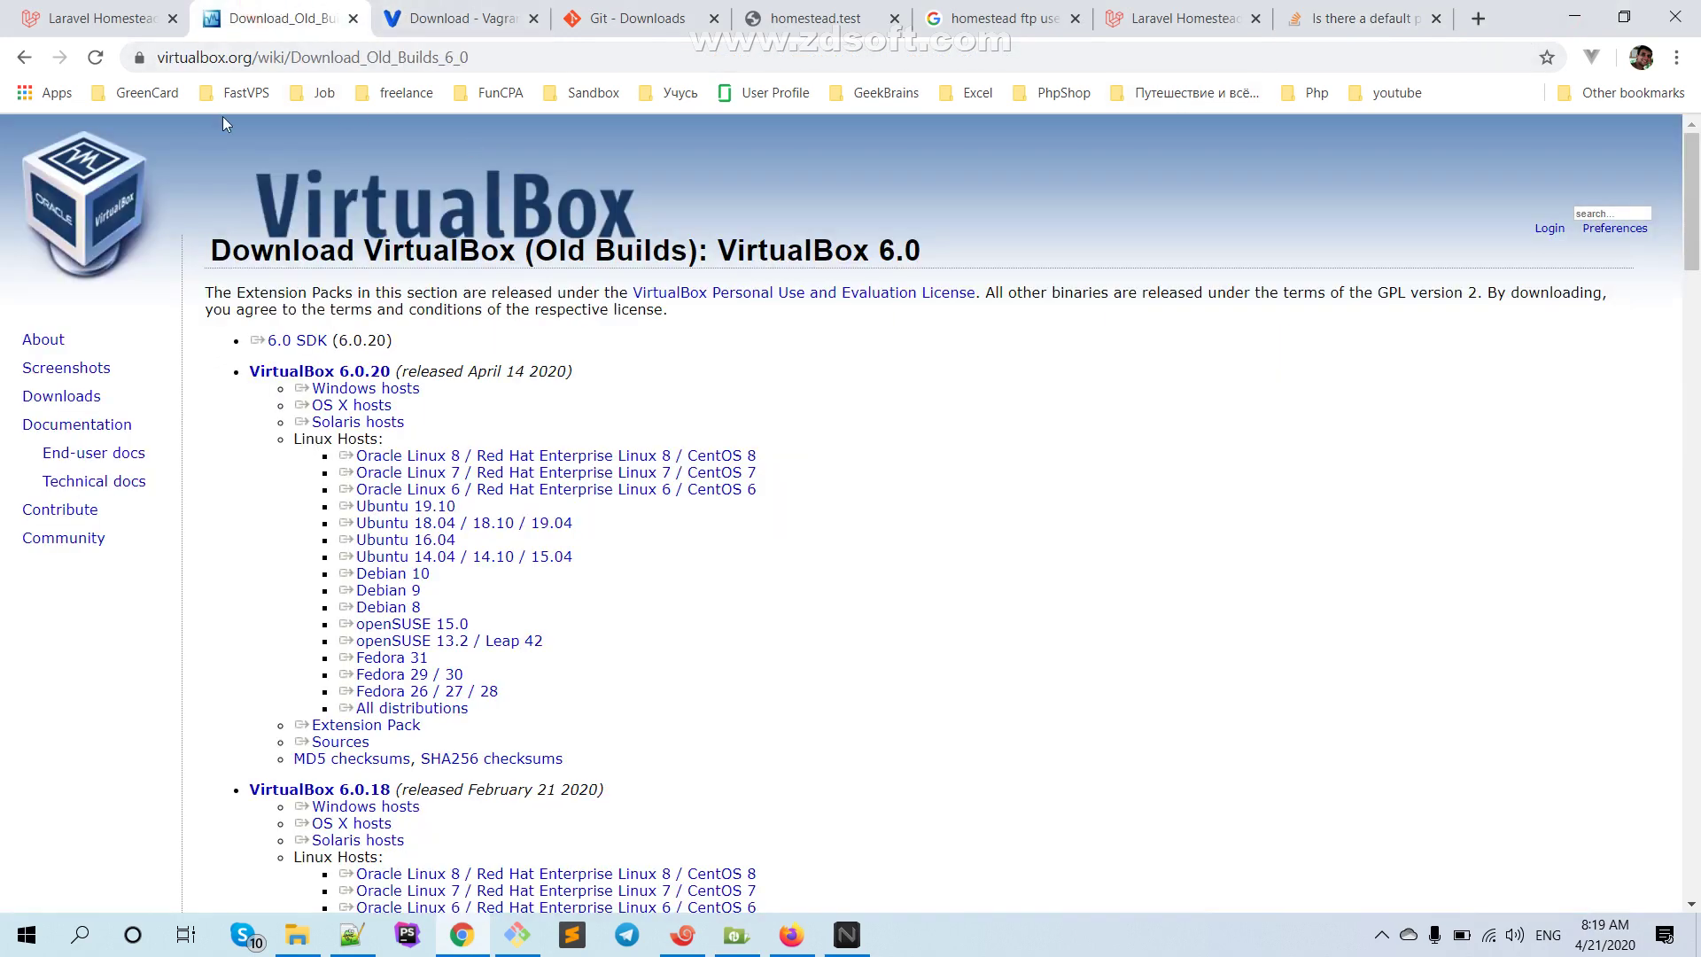
pyautogui.click(413, 8)
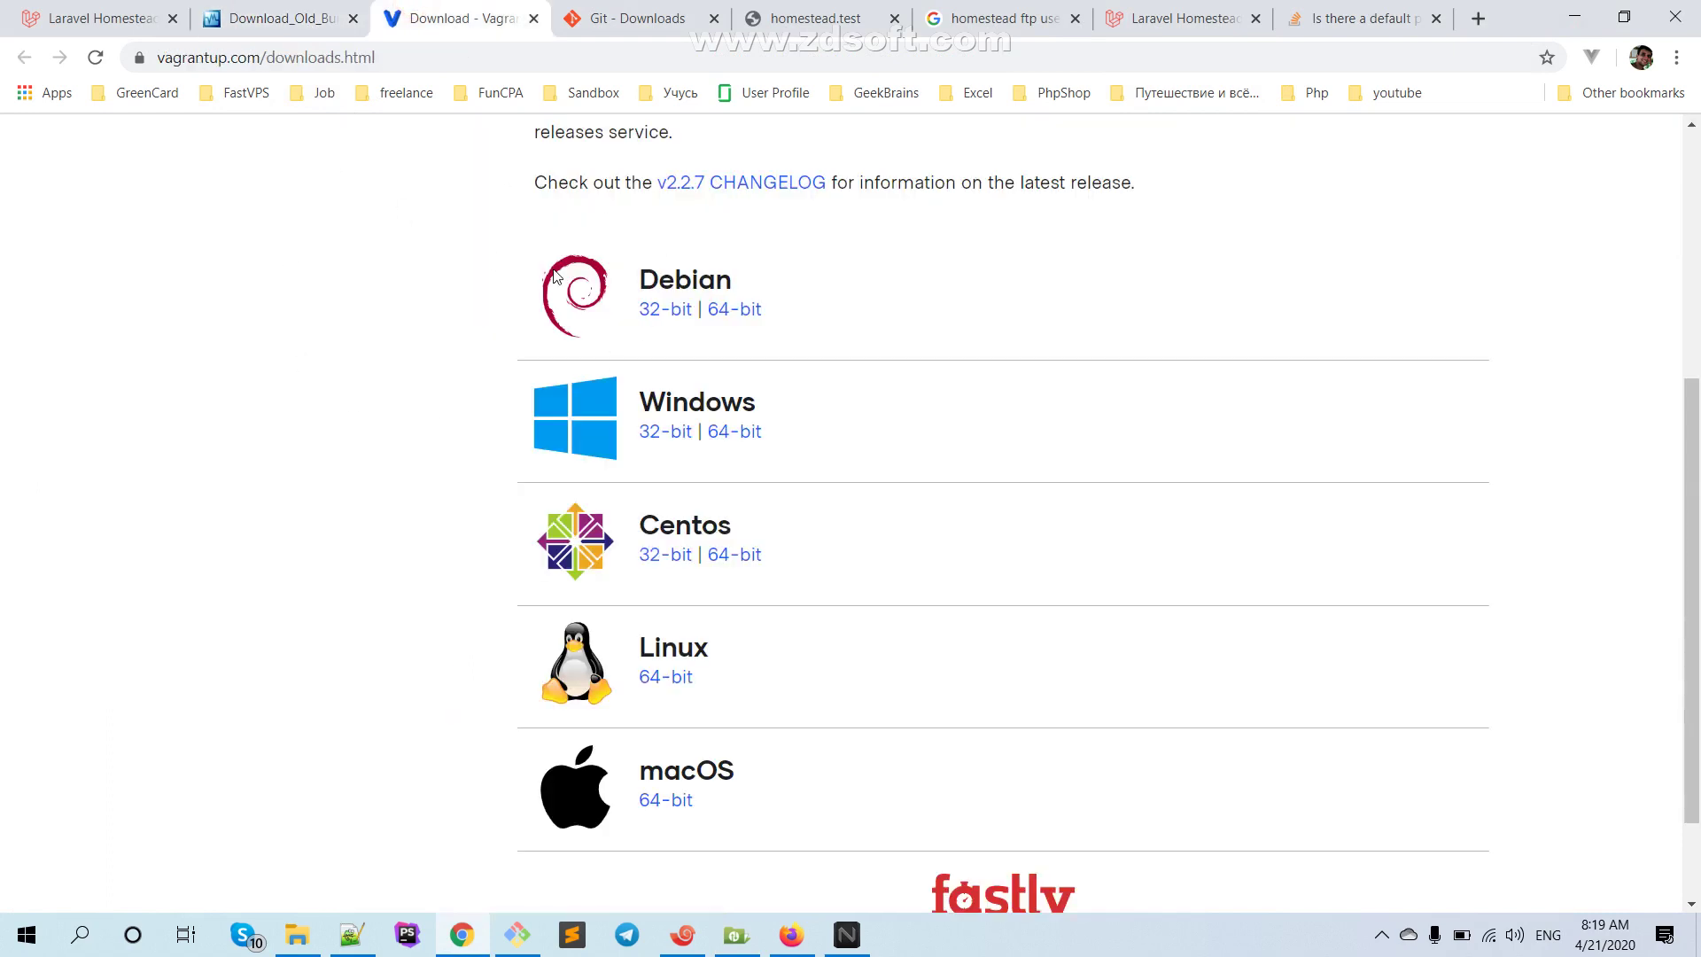
pyautogui.click(628, 20)
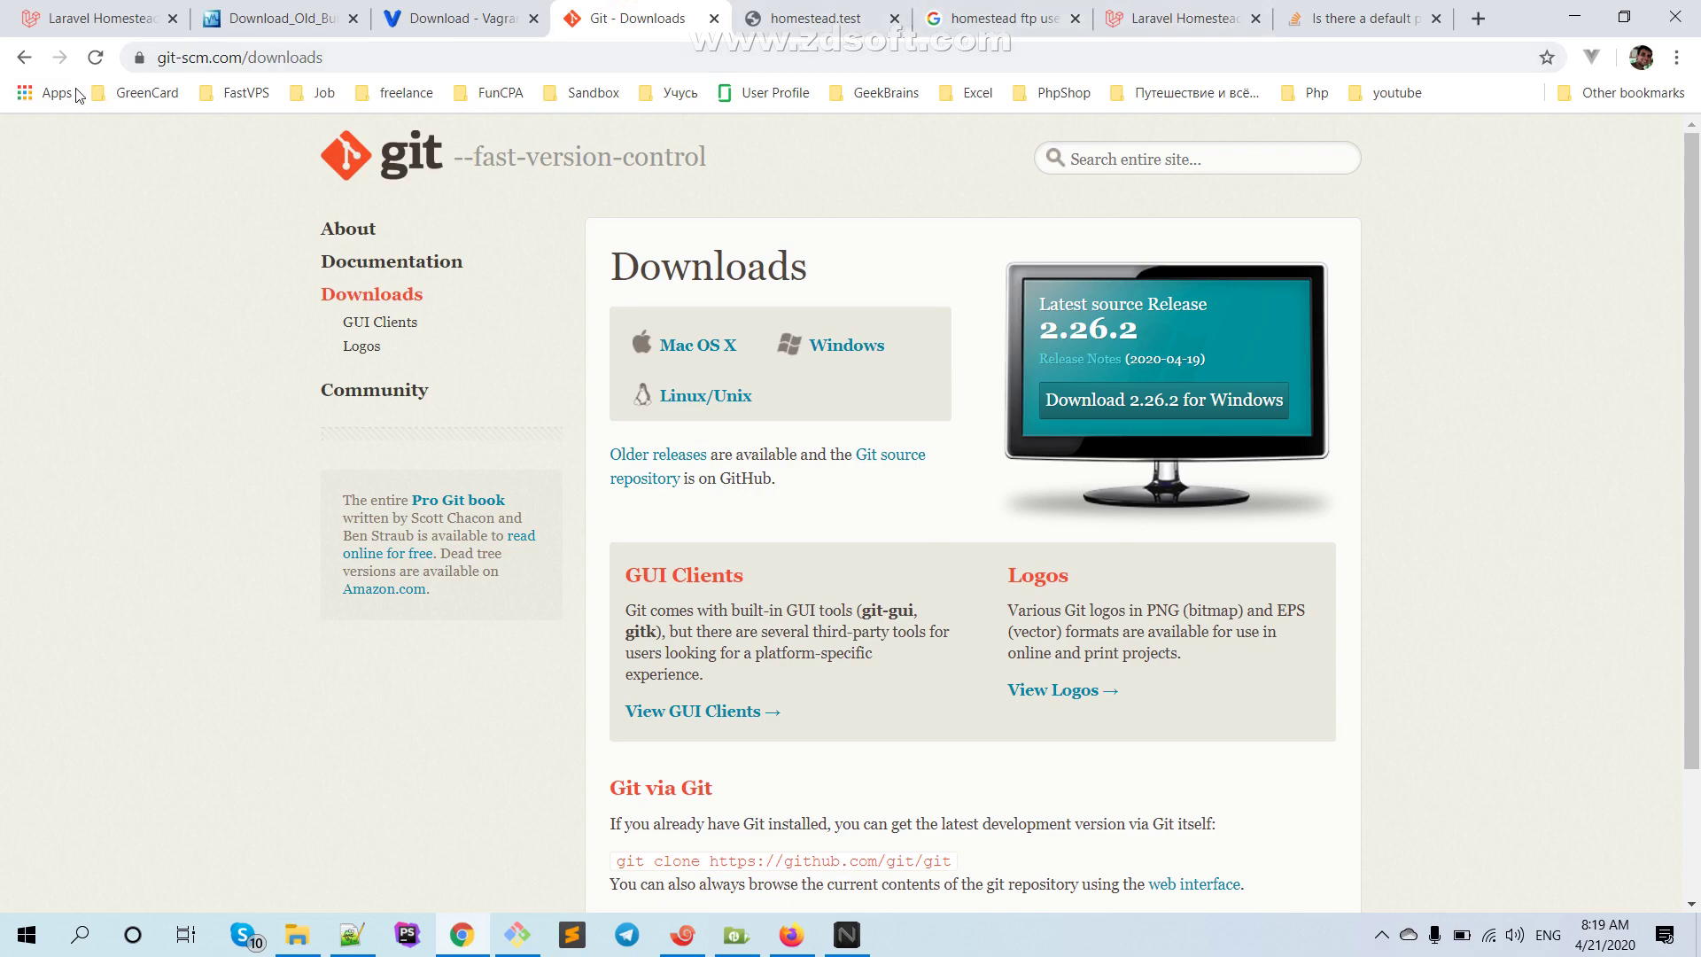
pyautogui.click(89, 27)
pyautogui.scroll(-4, 785, 384)
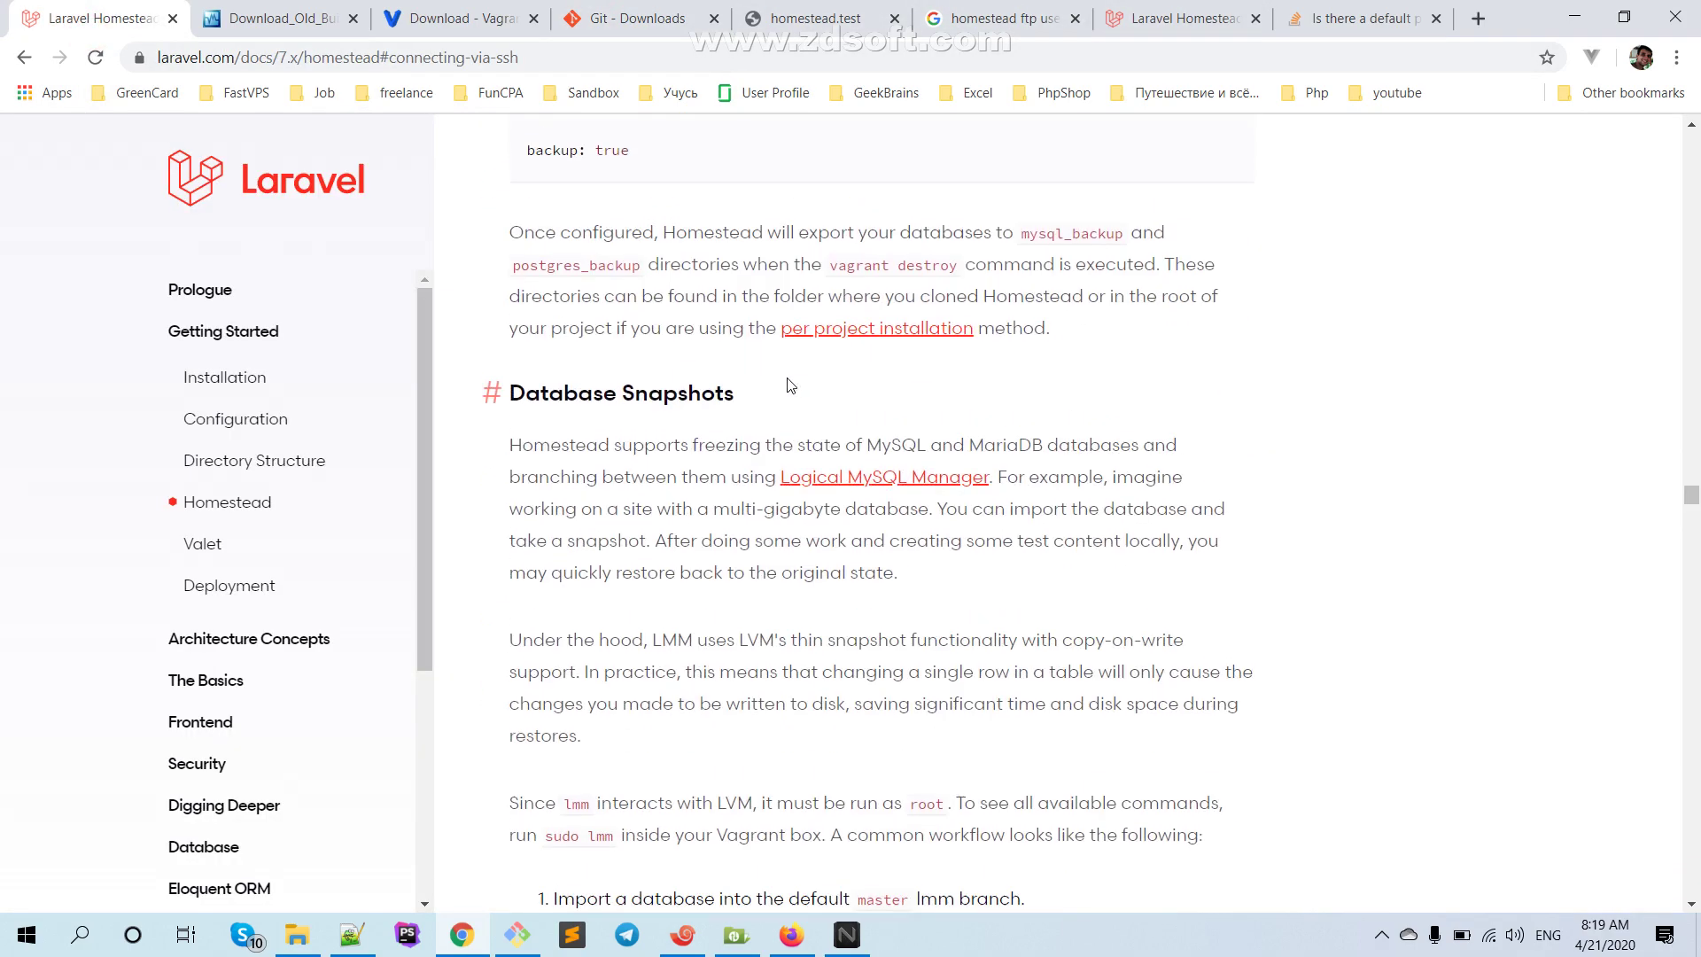
pyautogui.scroll(2, 753, 443)
pyautogui.scroll(-9, 780, 496)
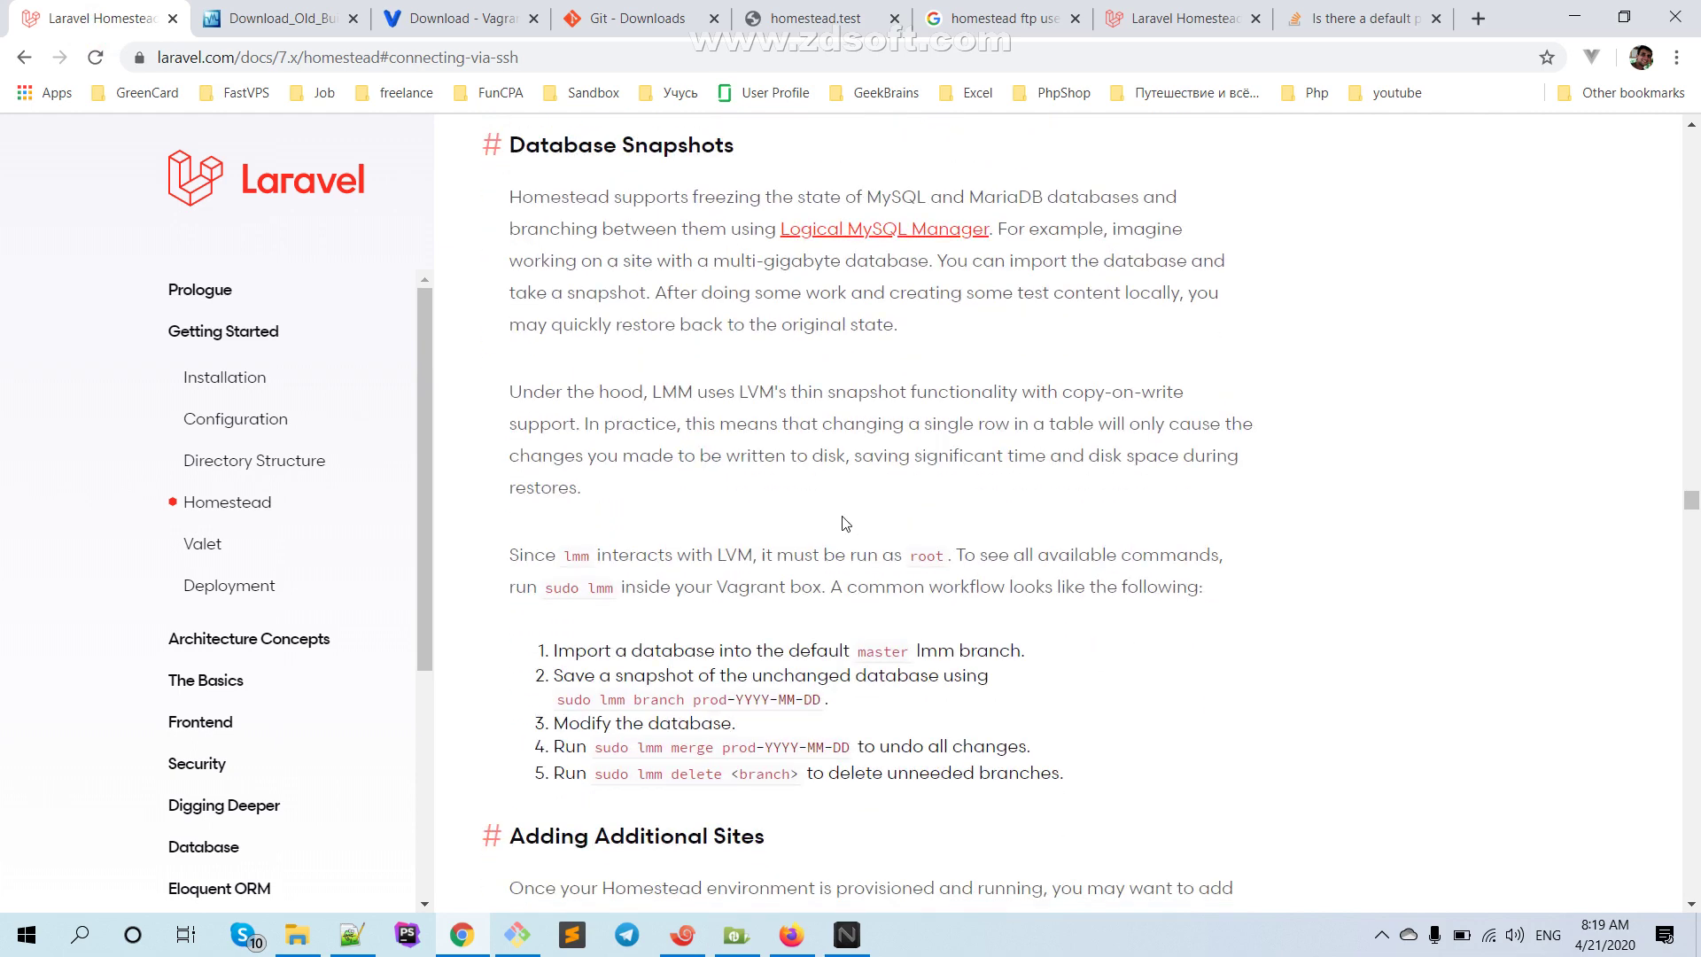
pyautogui.scroll(-5, 841, 518)
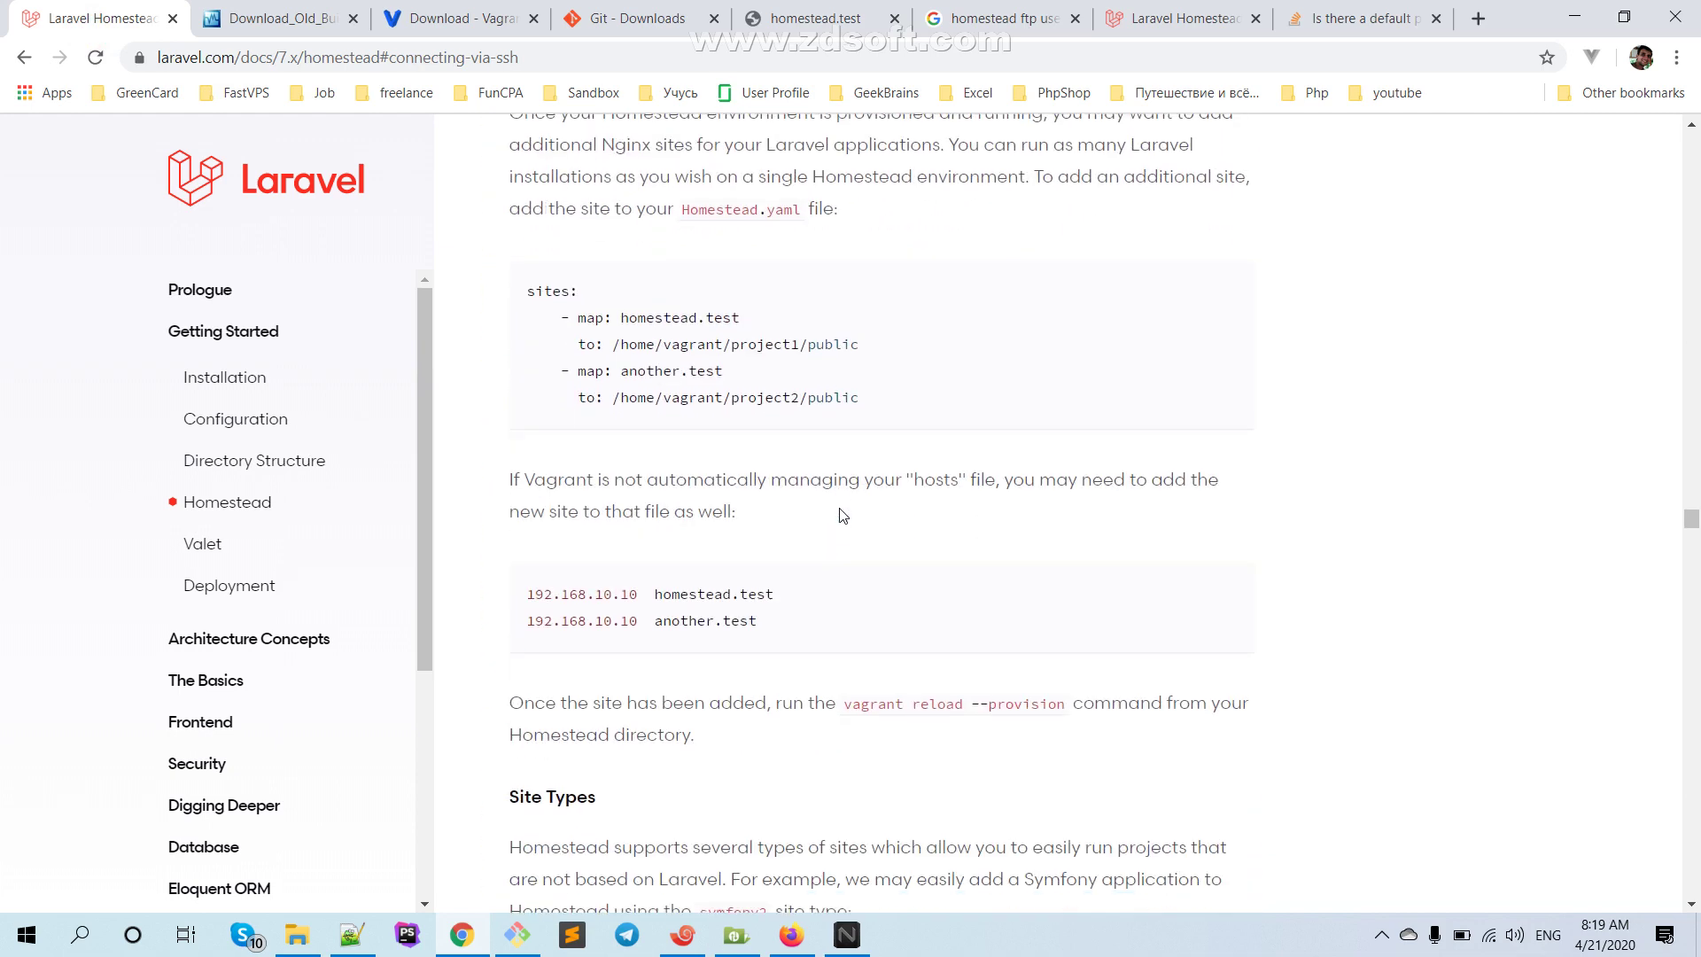
pyautogui.scroll(15, 840, 513)
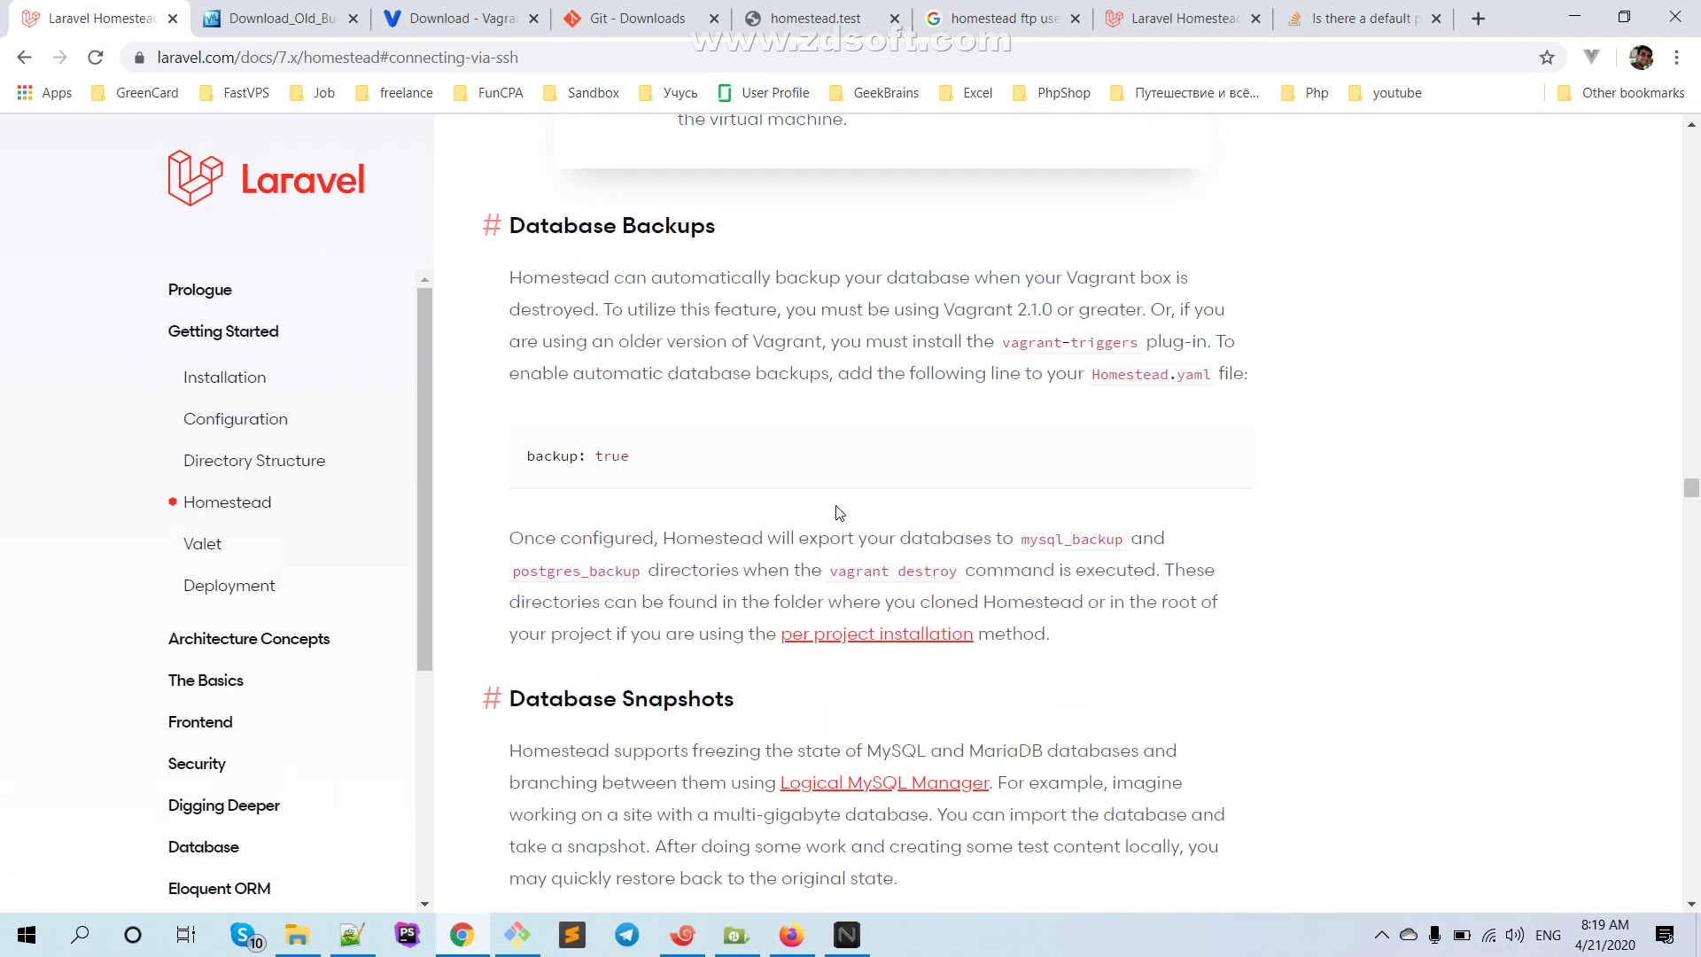
pyautogui.scroll(4, 840, 513)
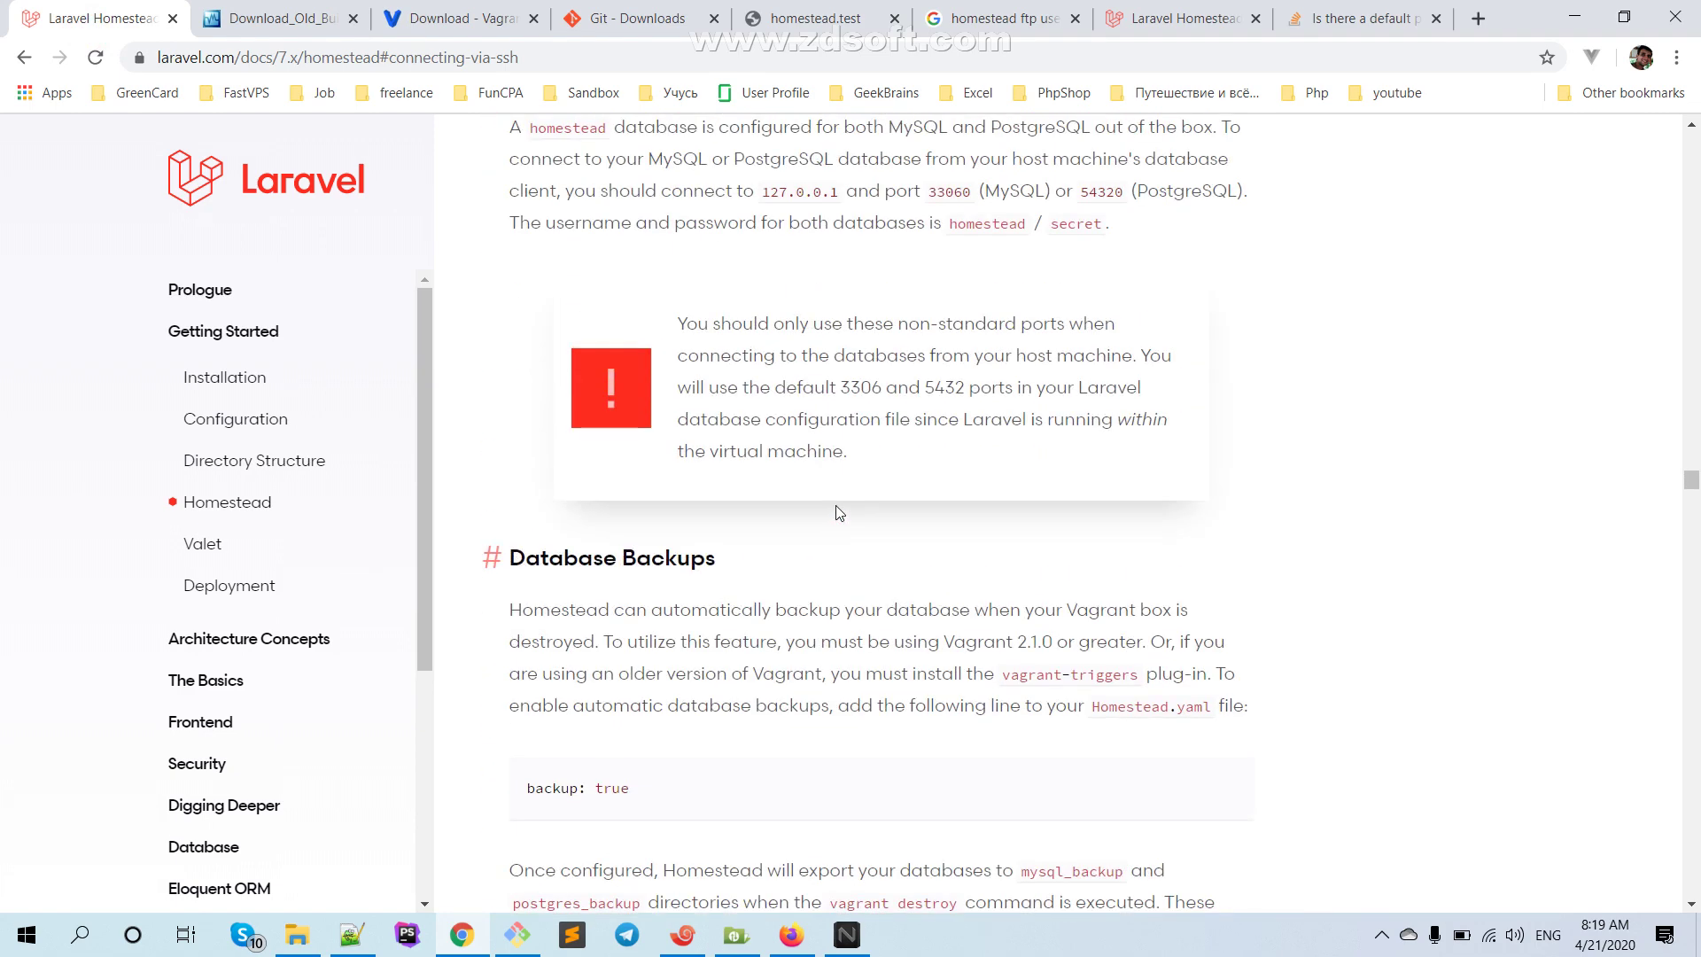
pyautogui.scroll(-4, 840, 513)
pyautogui.scroll(-3, 840, 513)
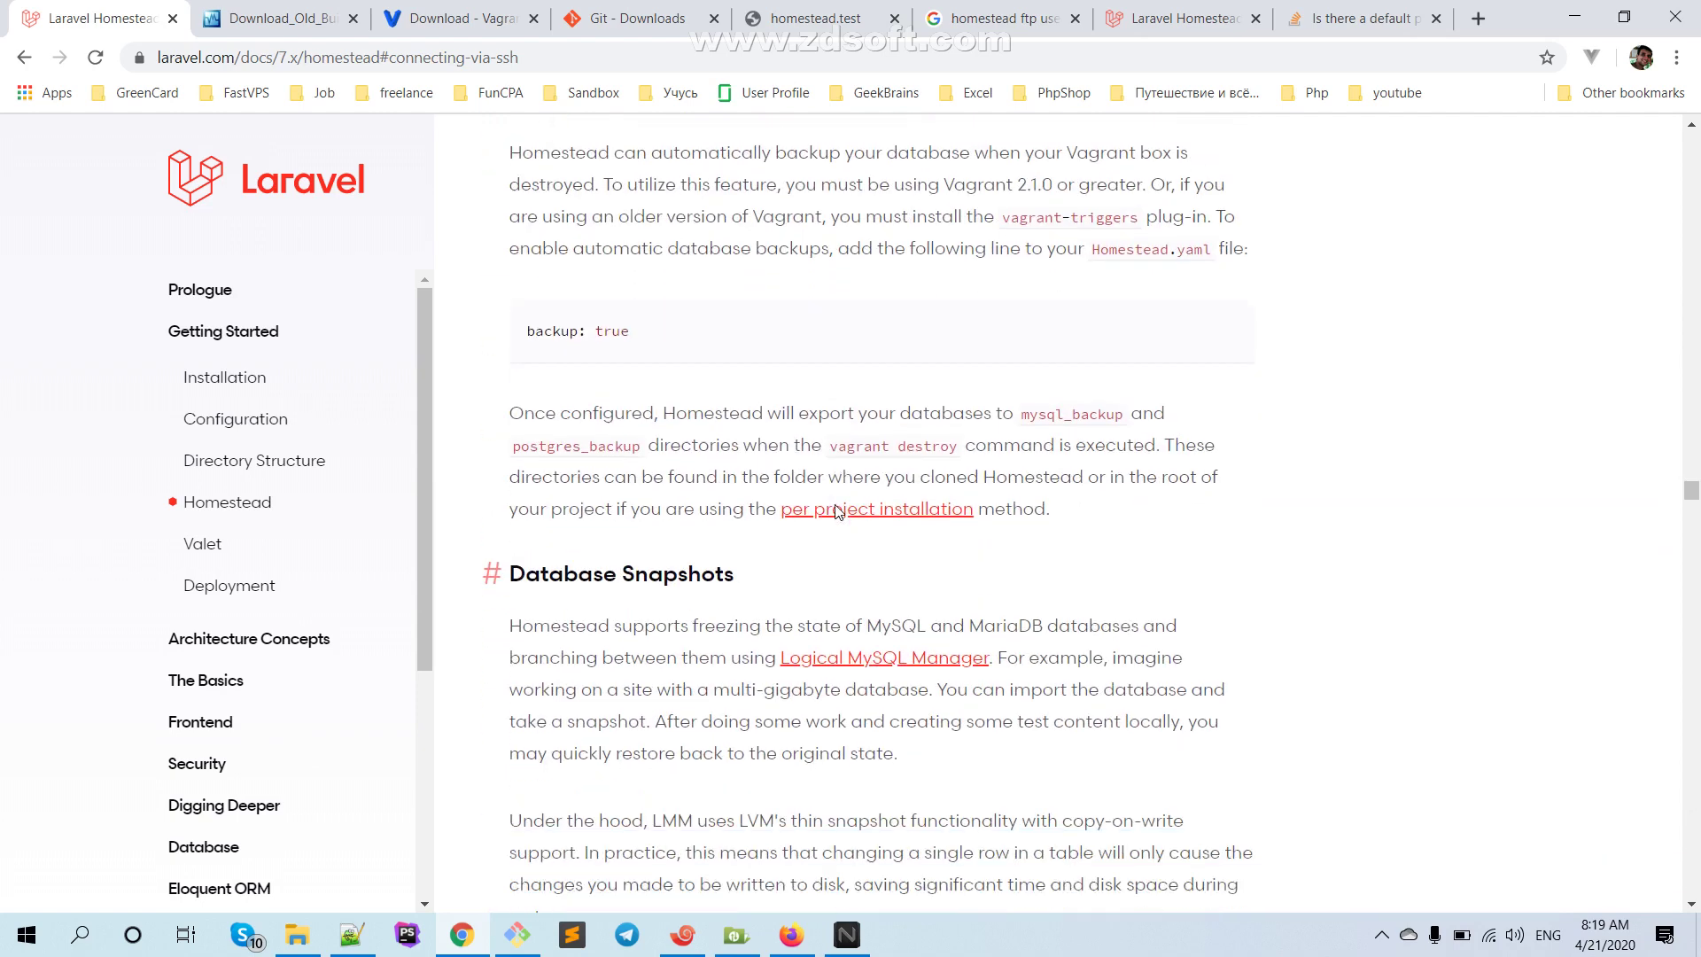